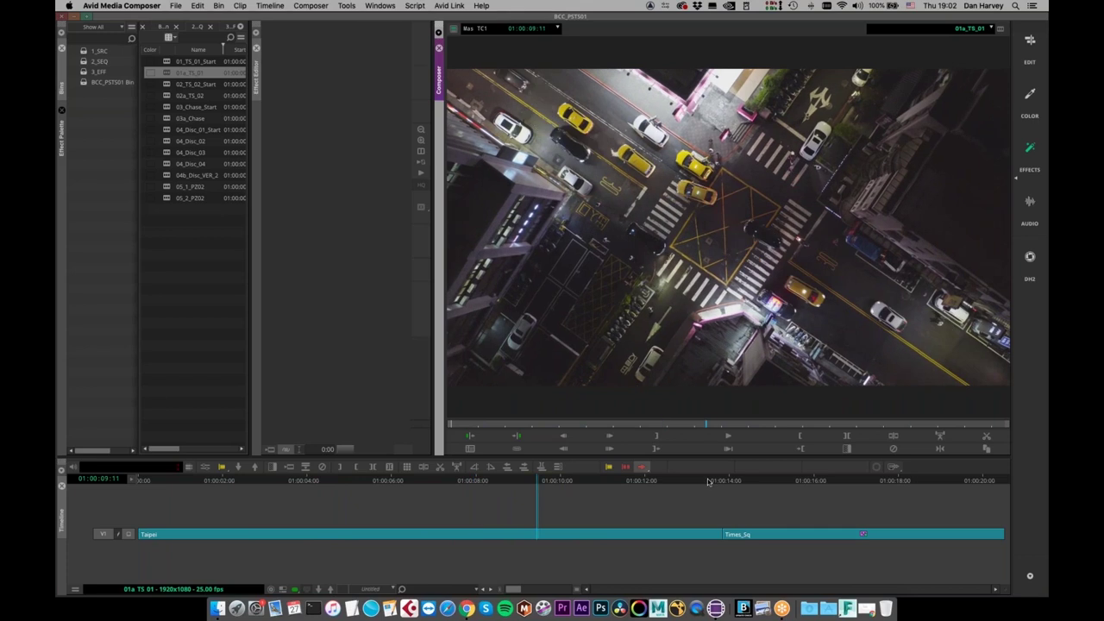
Apply the BCC Title Studio filter from BCC 3D Objects to the Taipei clip and launch the Title Studio interface
left_click_drag(738, 481, 553, 470)
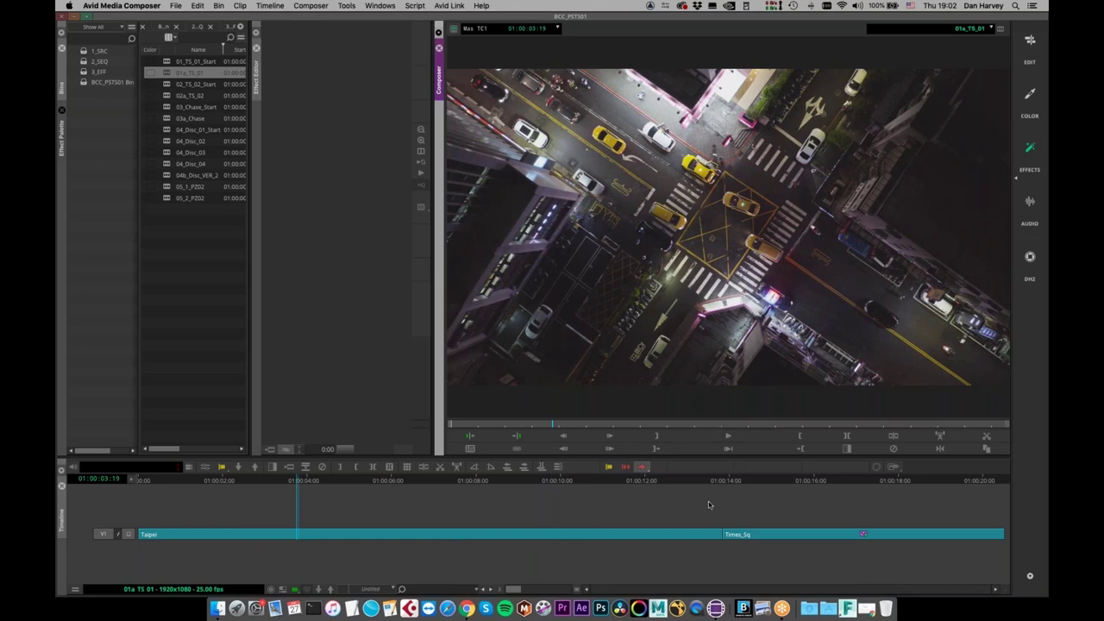
left_click_drag(603, 425, 476, 501)
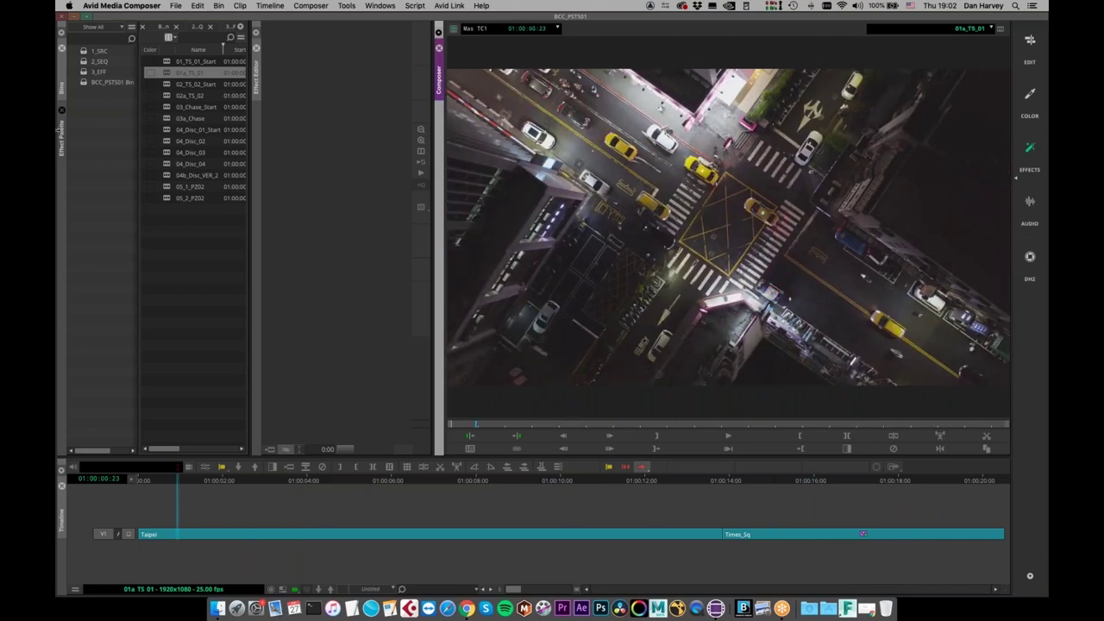
left_click(59, 129)
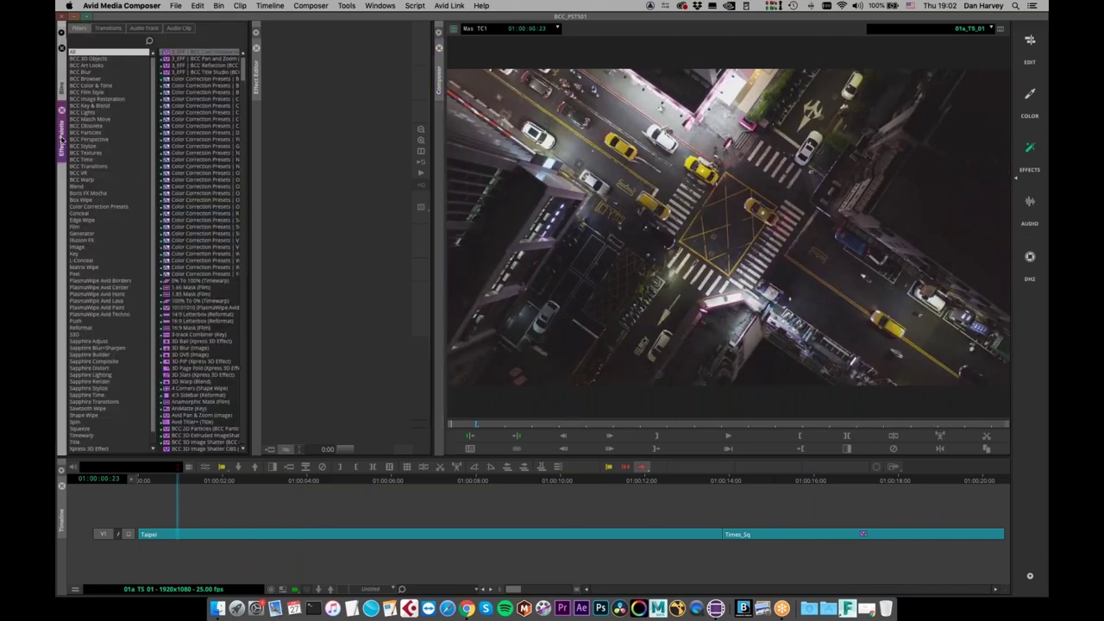
left_click(86, 58)
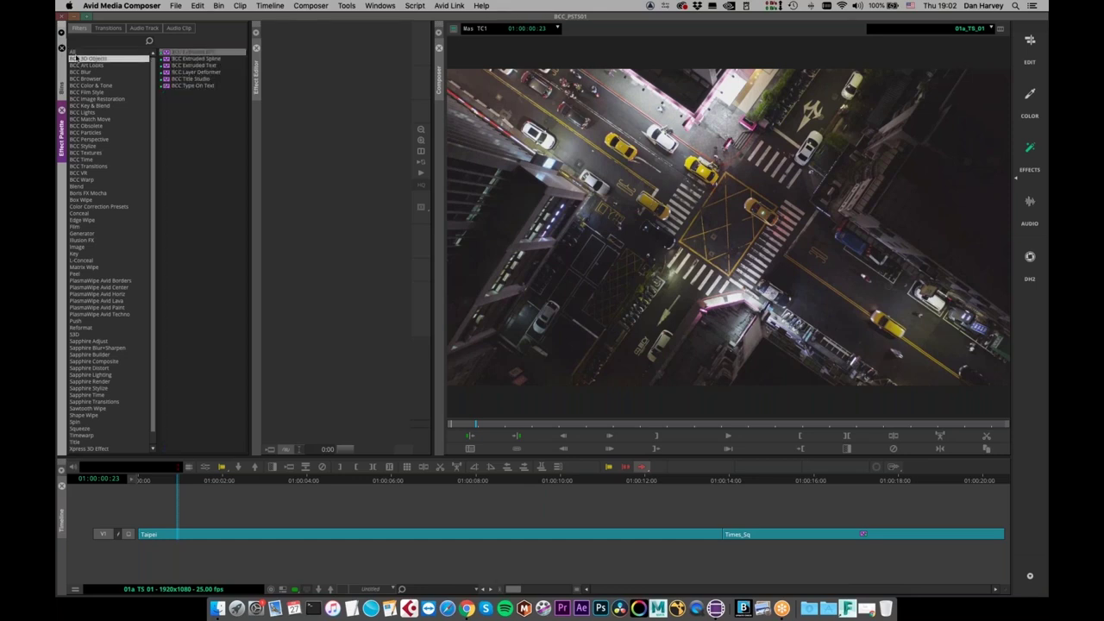
left_click(172, 79)
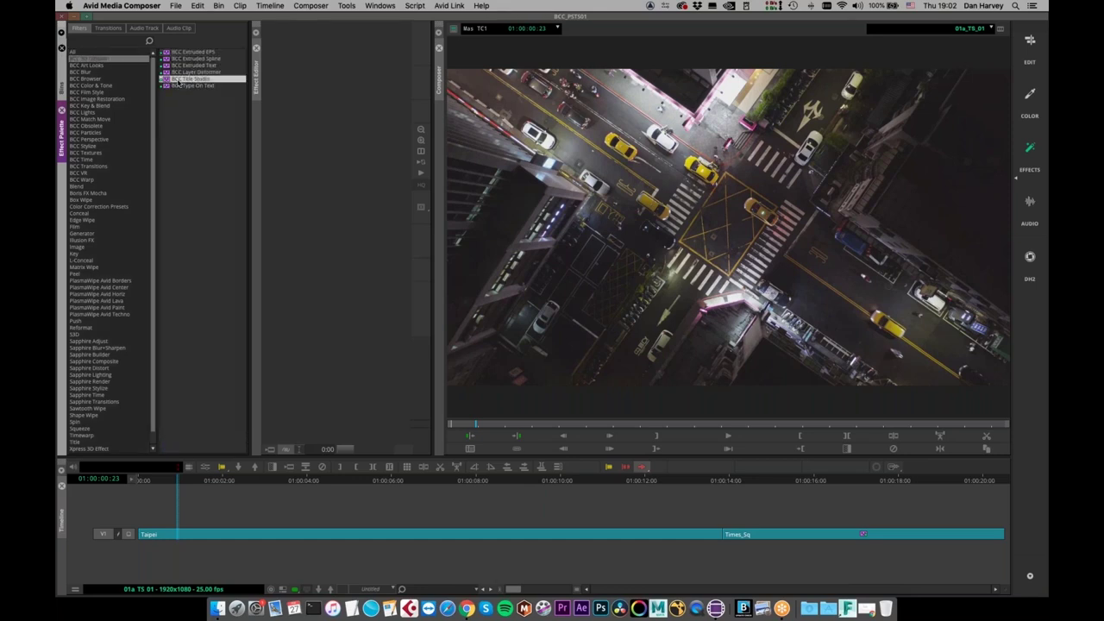
left_click_drag(181, 81, 385, 535)
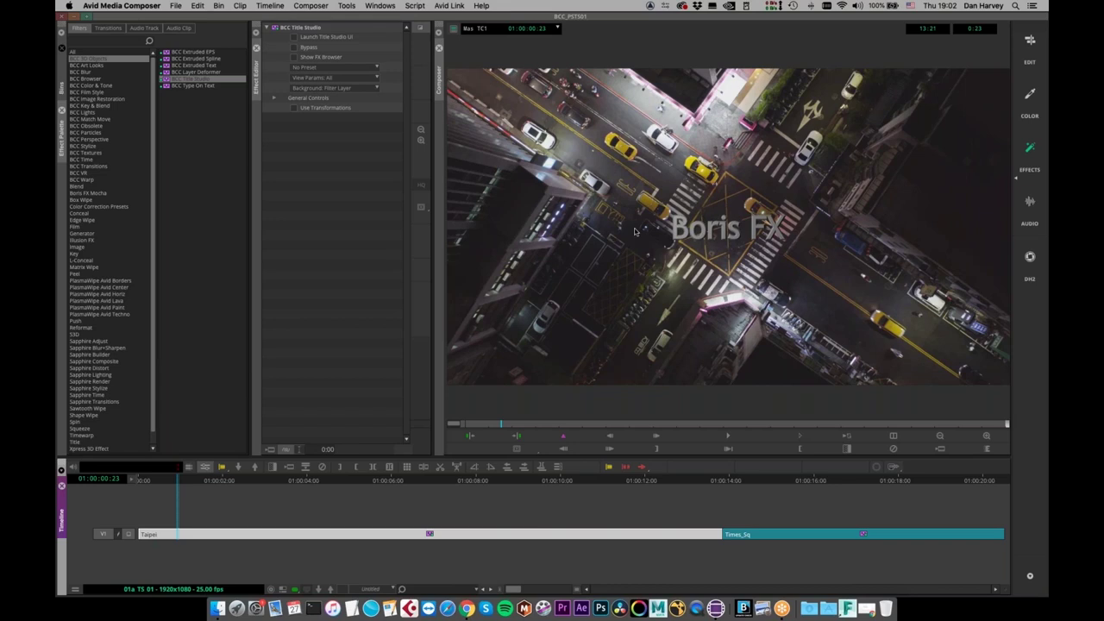
left_click(294, 39)
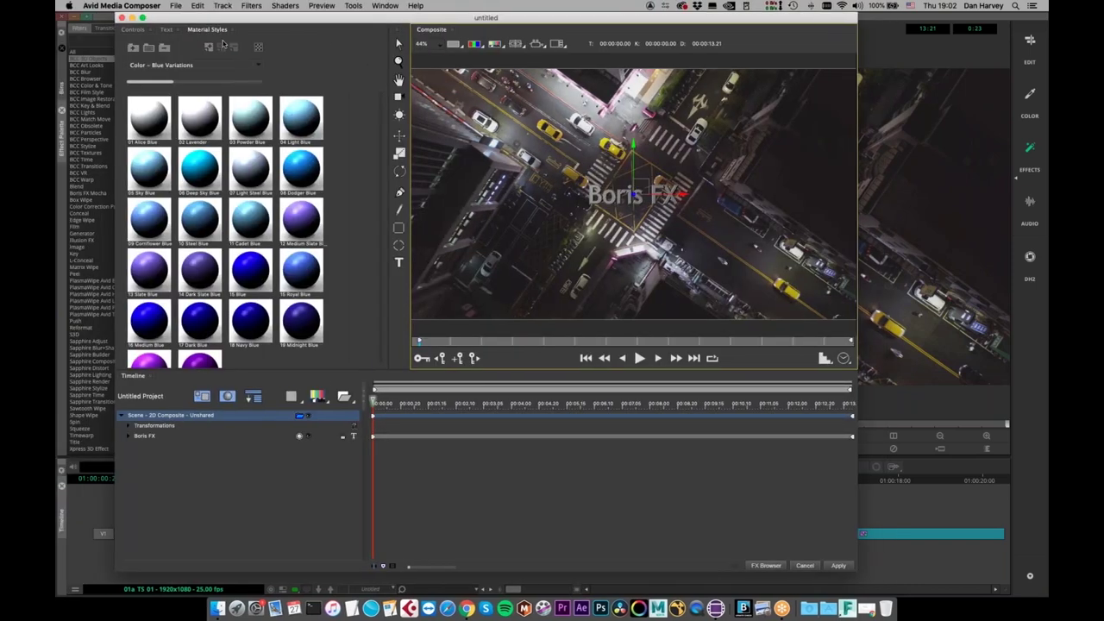
Move the default scene's container to about X 922, Y 507 and show the position controls of its Boris FX text
left_click(134, 30)
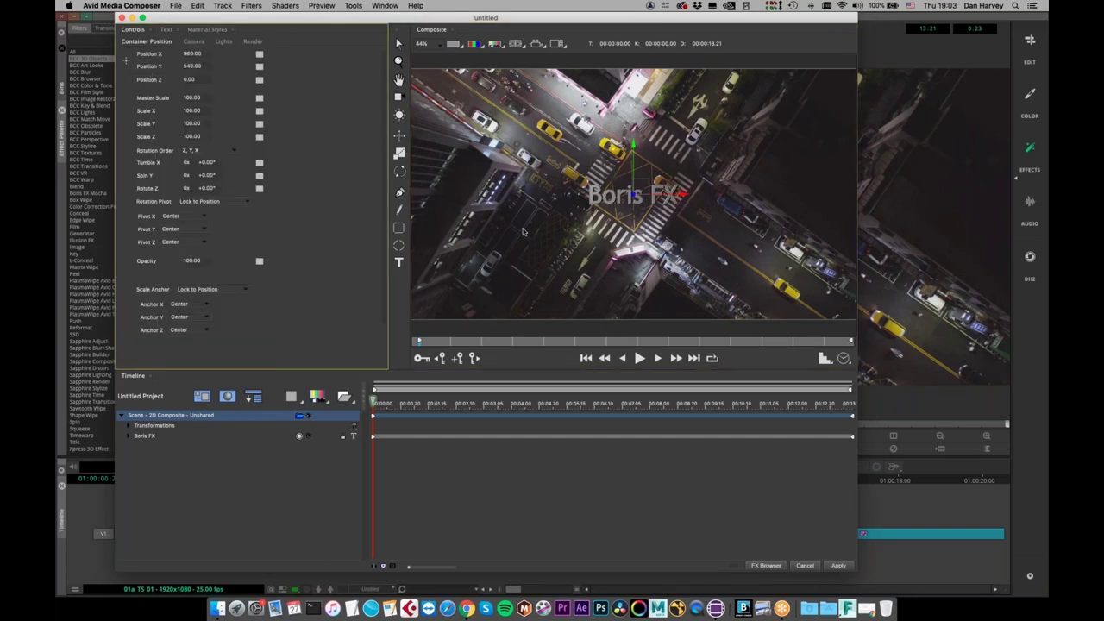
left_click_drag(640, 171, 633, 176)
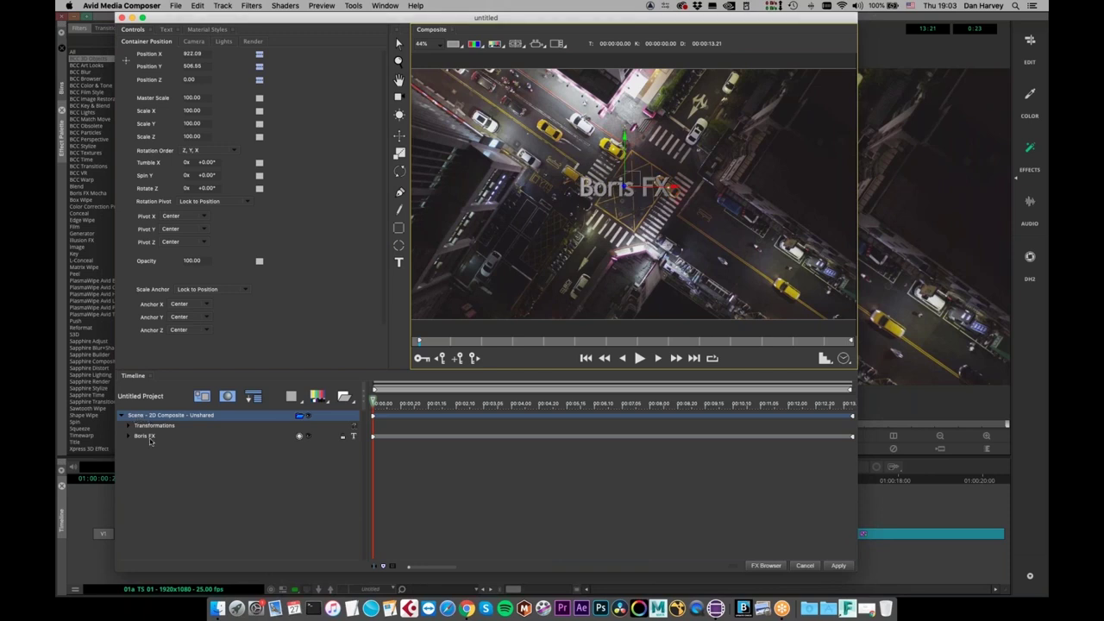
left_click(145, 436)
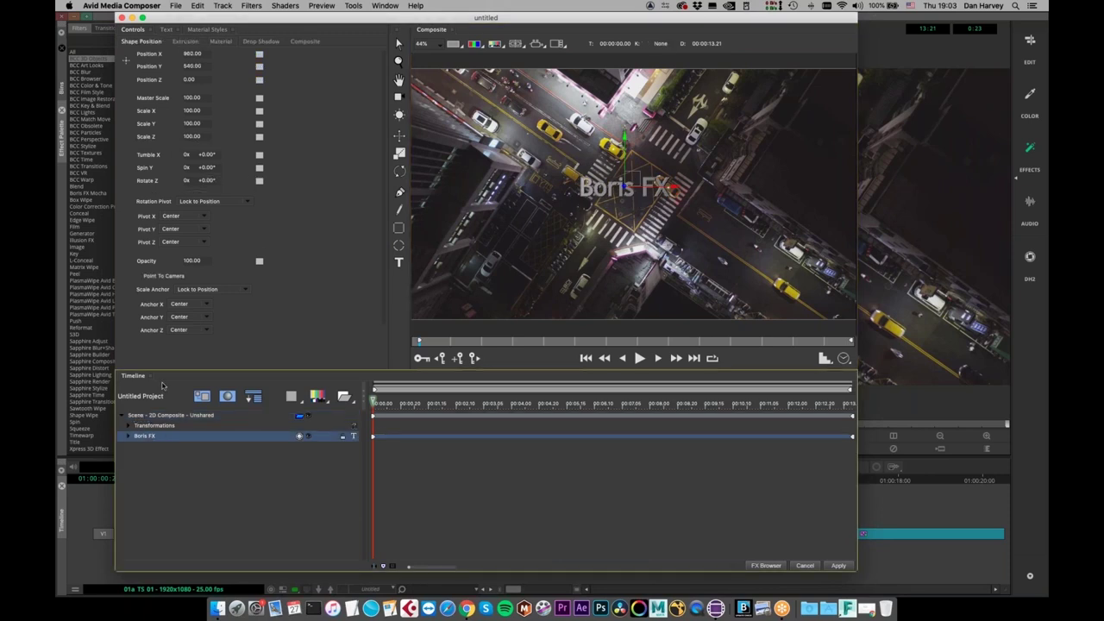
Delete the default 2D Composite scene and add a new Extruded Text object to the empty project
left_click(171, 415)
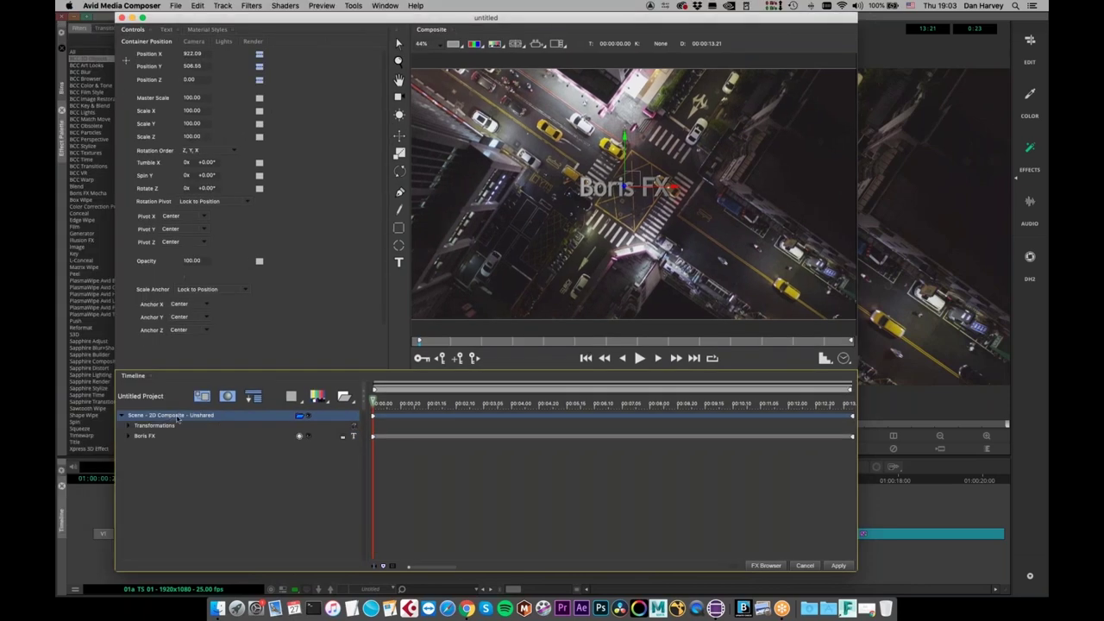
key("Delete")
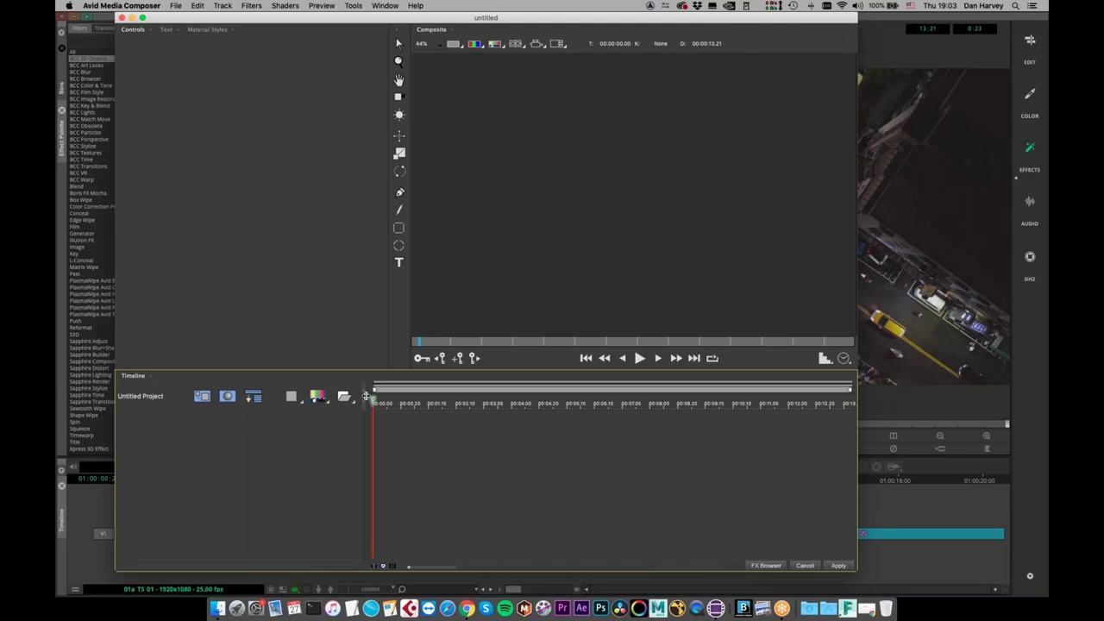
left_click(293, 397)
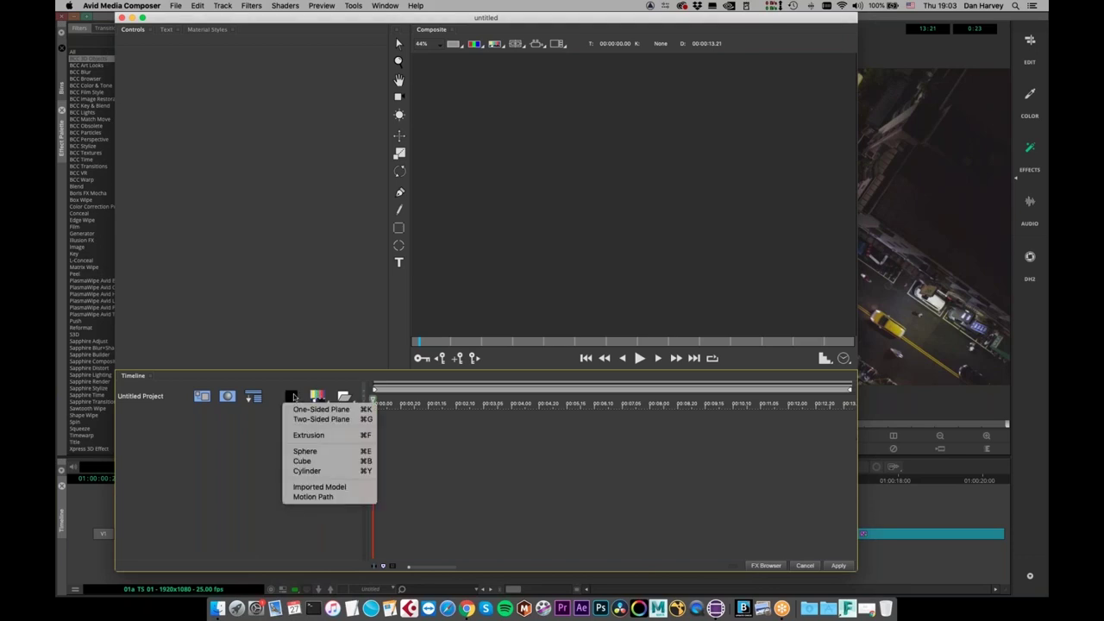
left_click(318, 396)
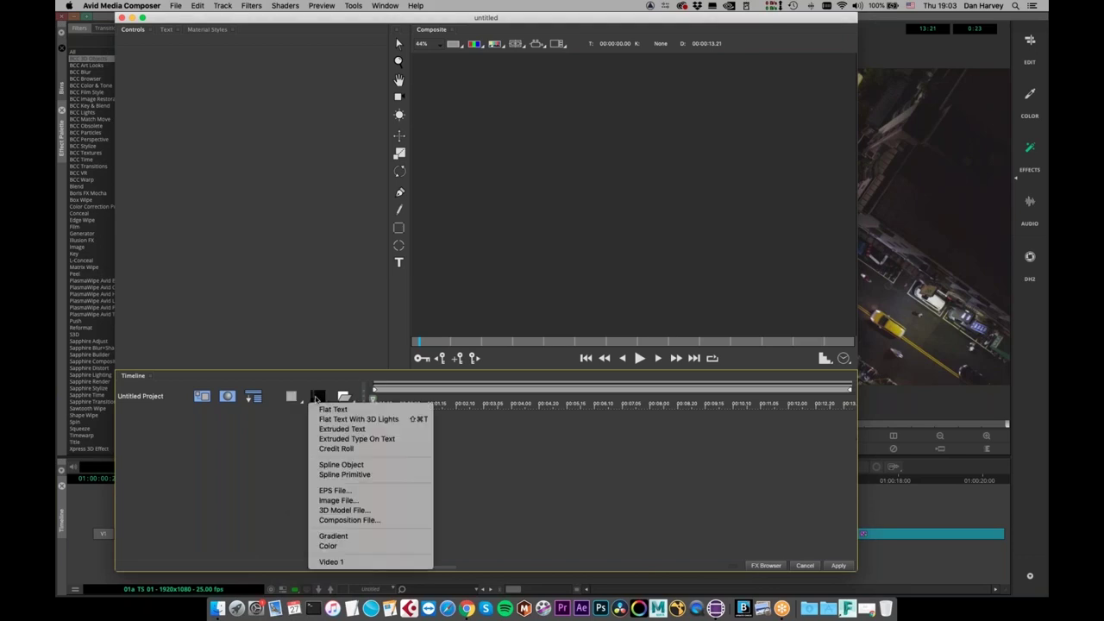
left_click(317, 398)
left_click(317, 396)
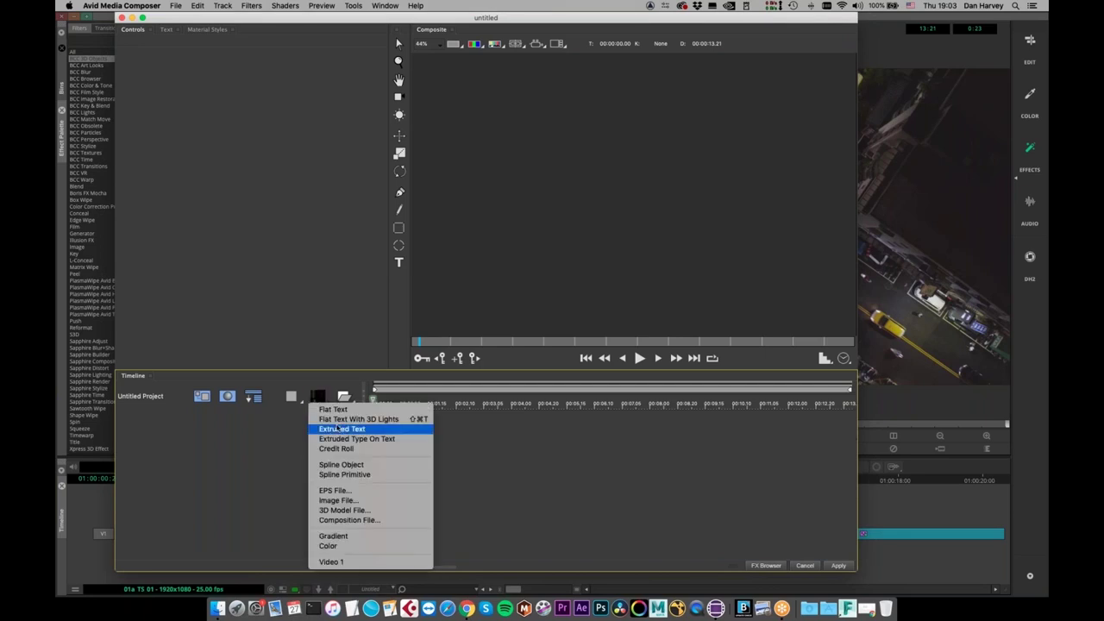
left_click(338, 421)
Set the font of all the extruded title text to Source Sans Pro Black
left_click_drag(214, 70, 79, 32)
left_click(233, 290)
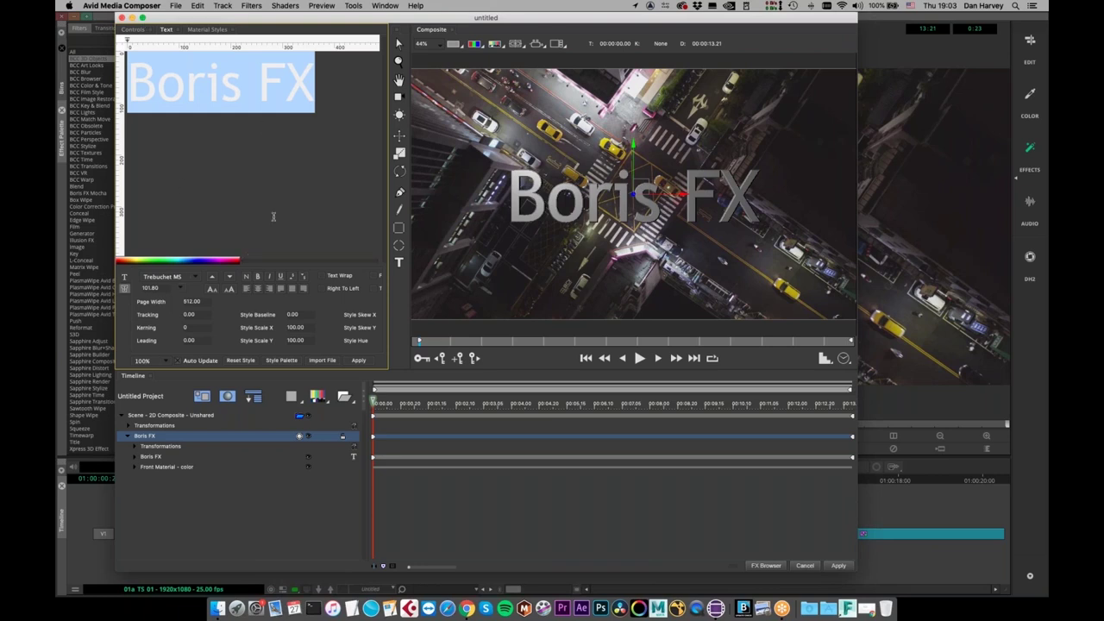
left_click(195, 278)
scroll(195, 279, "up", 10)
scroll(196, 279, "down", 10)
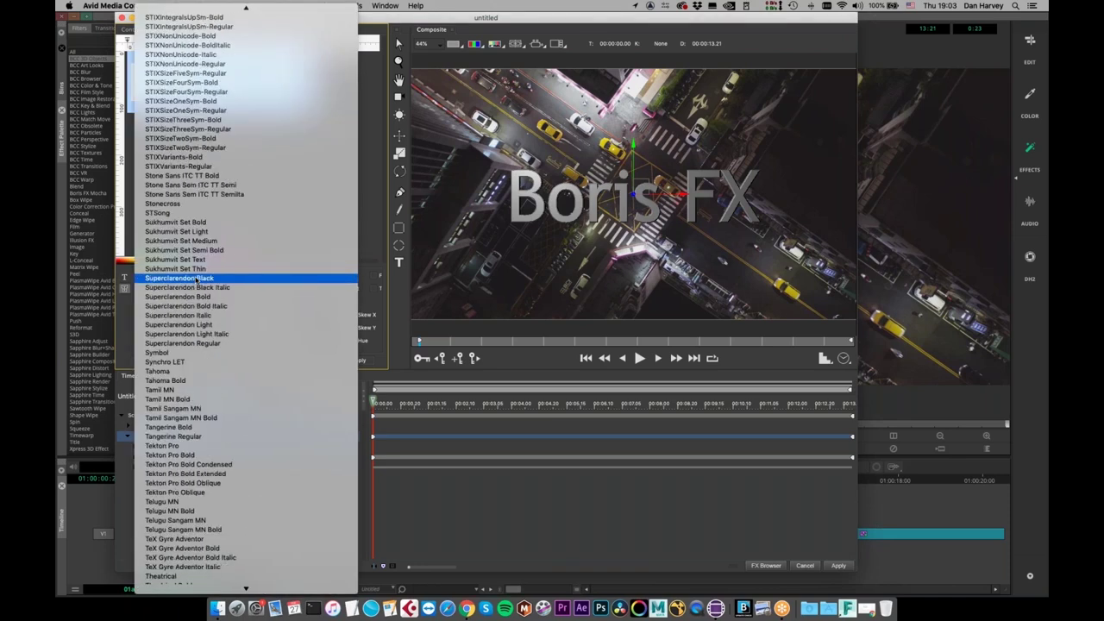
scroll(198, 278, "up", 10)
scroll(199, 278, "up", 3)
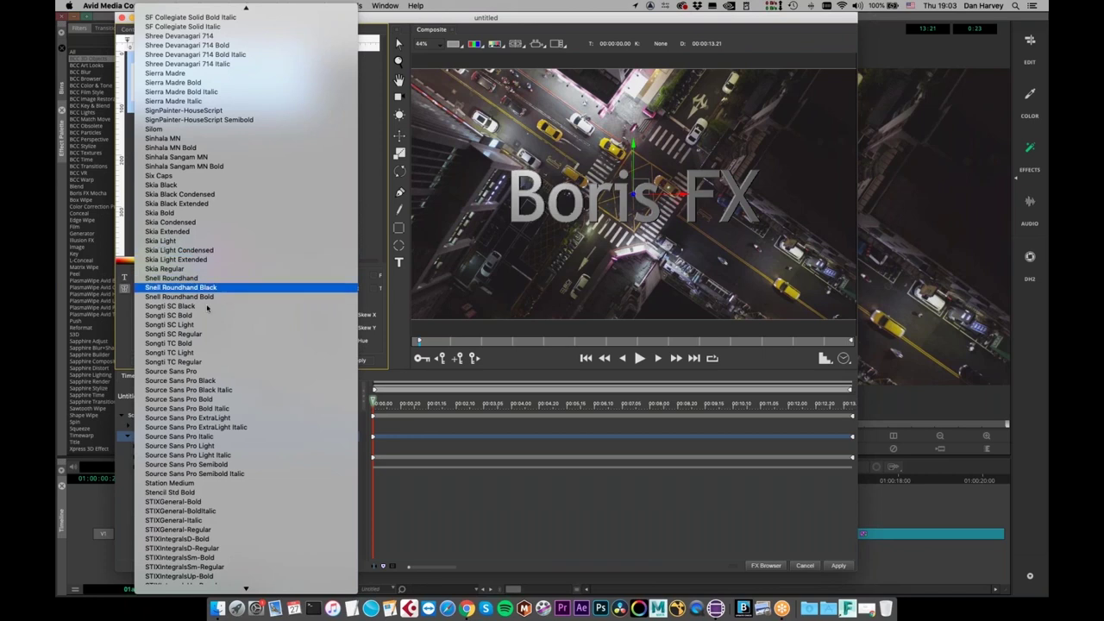
left_click(207, 381)
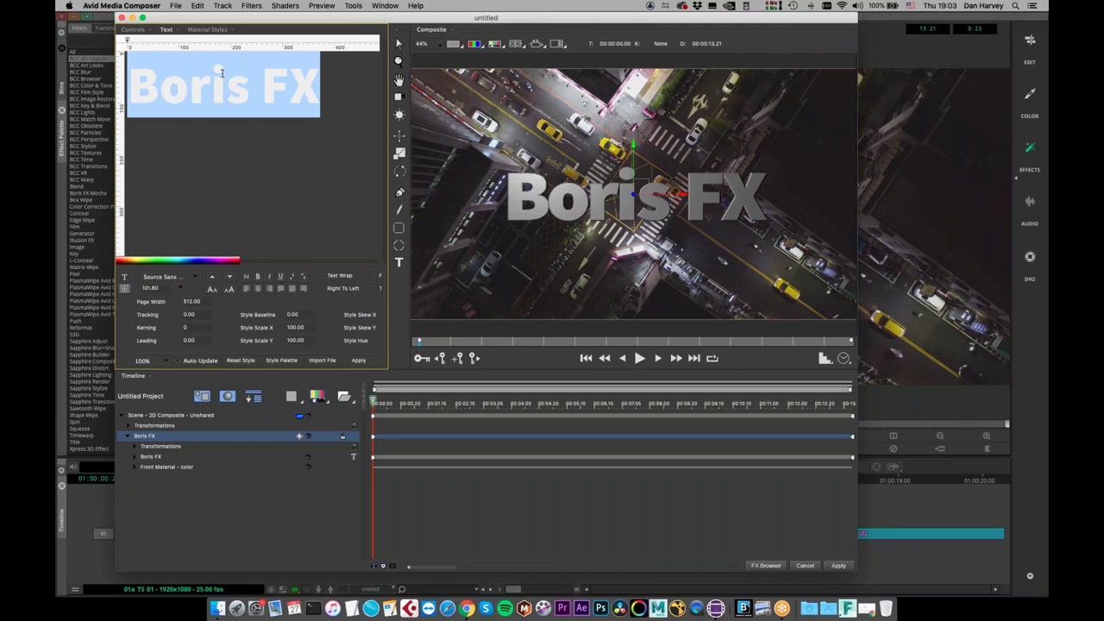
Replace the extruded title's Boris FX text with "CITY"
left_click(784, 203)
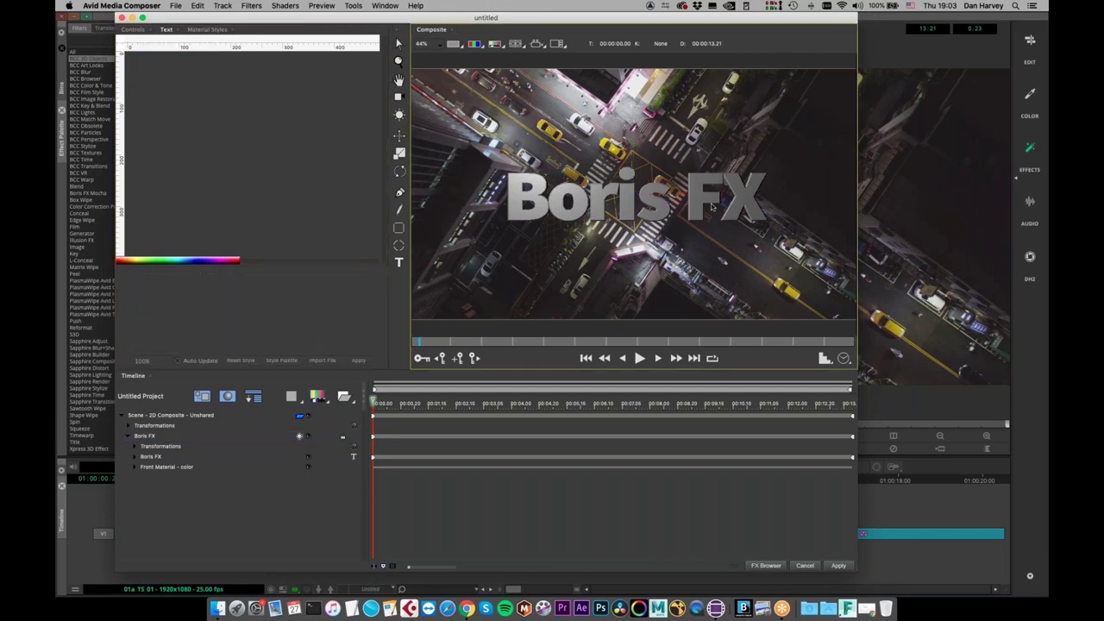
left_click(157, 437)
left_click_drag(320, 94, 59, 90)
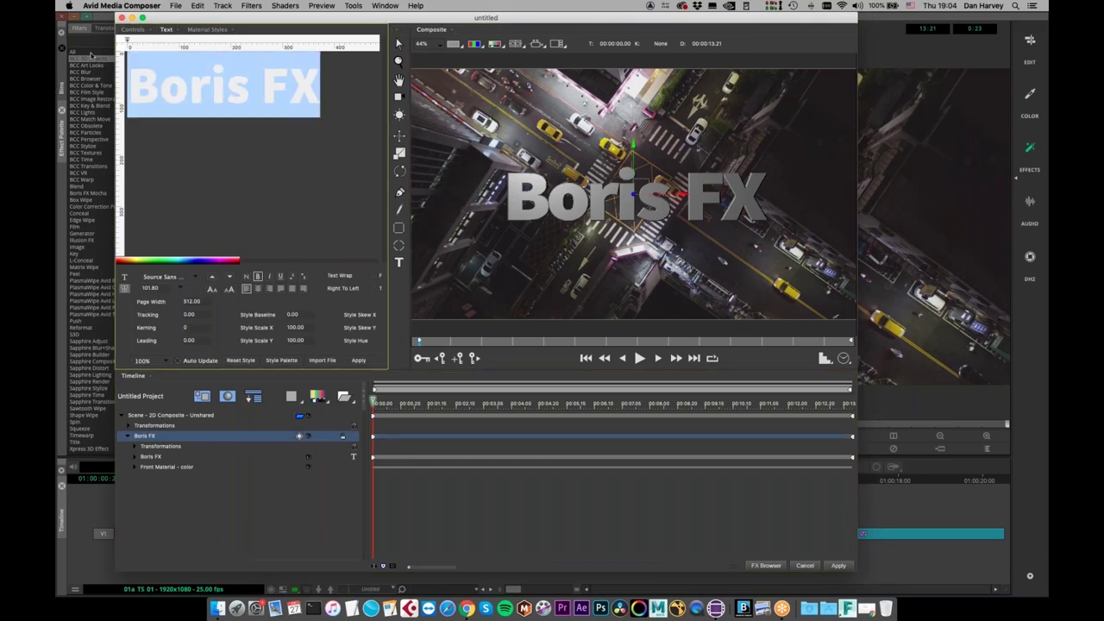
type("CITY")
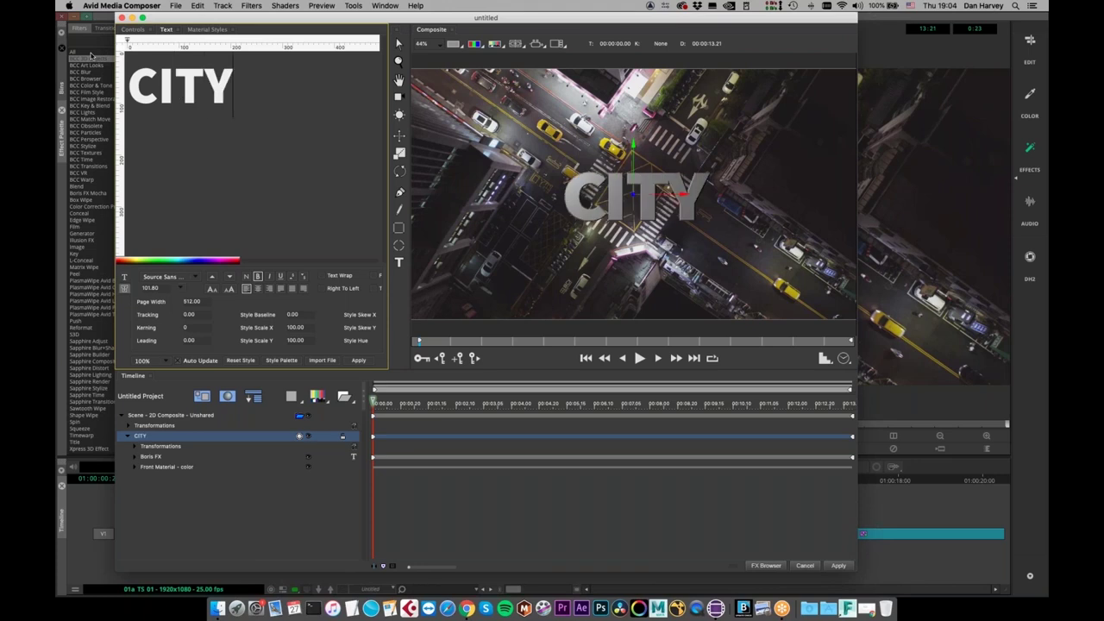
Enlarge the whole word CITY to a font size of 151.80
key("shift+Left")
key("shift+Left")
key("shift+Left")
key("shift+Left")
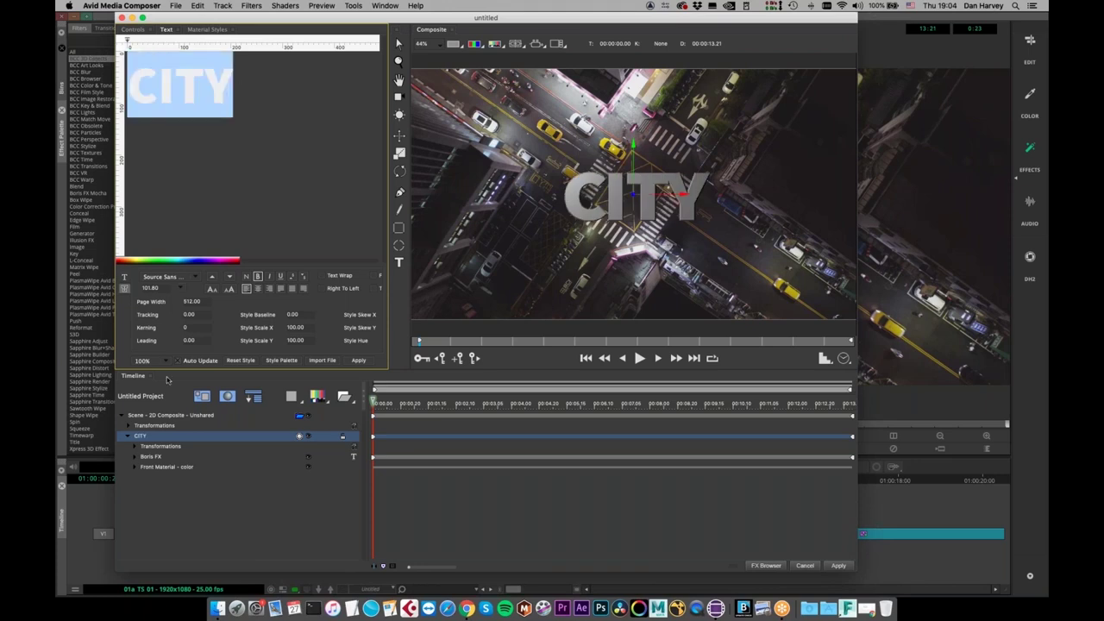
left_click(230, 289)
left_click(229, 289)
left_click(230, 289)
left_click(230, 289)
left_click(229, 289)
left_click(230, 289)
Set the kerning of the letters TY in the CITY title to 13
left_click(231, 107)
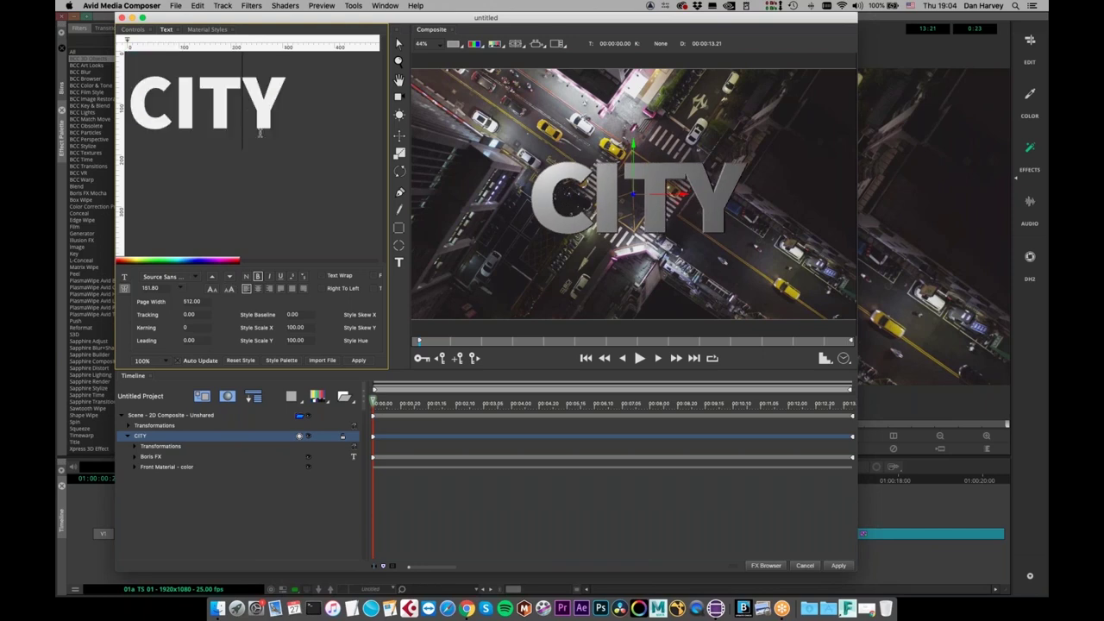
left_click_drag(219, 100, 281, 105)
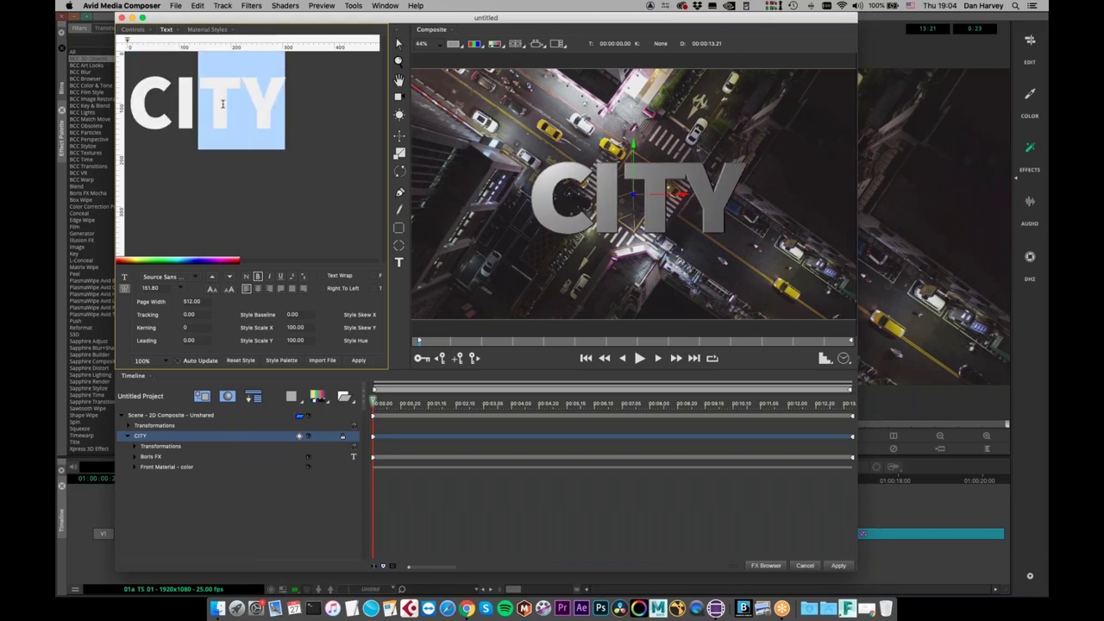
left_click_drag(188, 328, 197, 328)
key("BackSpace")
key("BackSpace")
type("12")
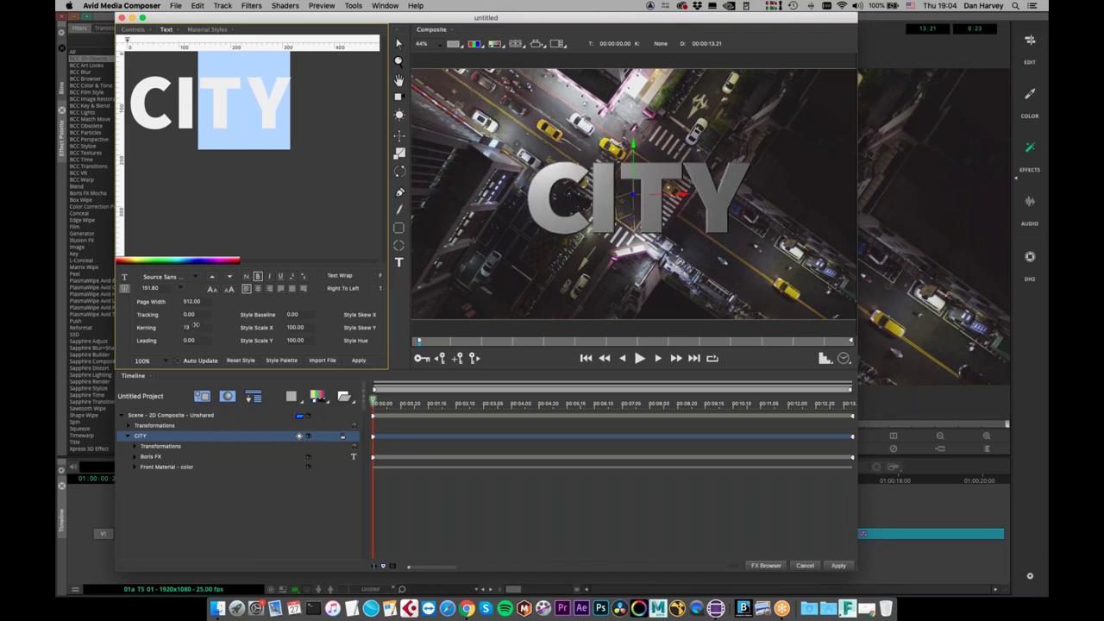
left_click(291, 202)
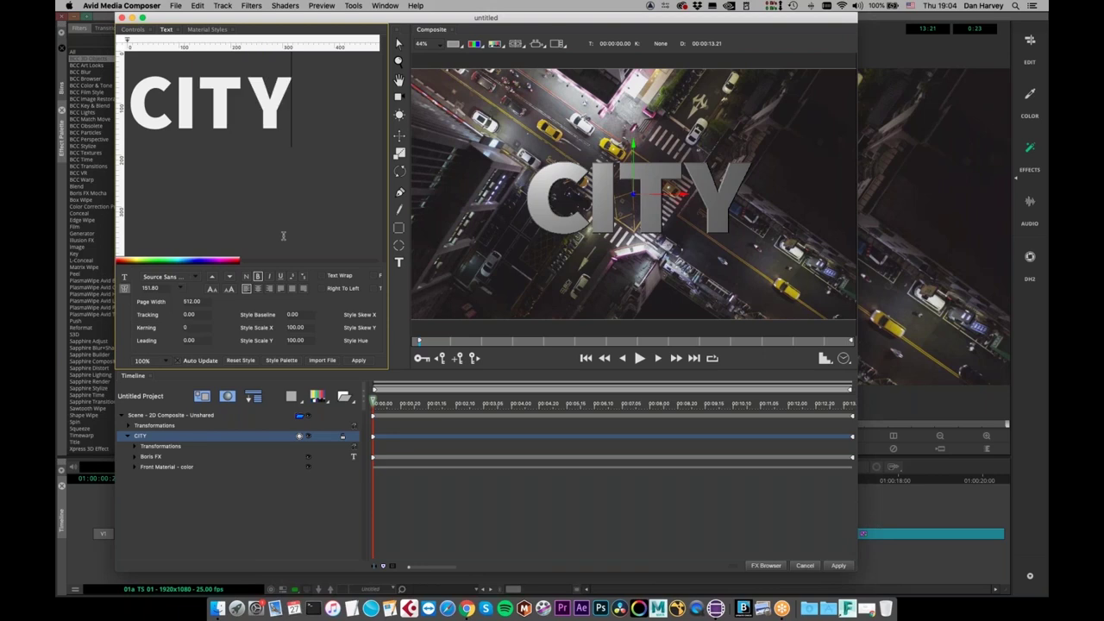
Move the CITY title straight up into the upper part of the frame with the position tool
left_click_drag(635, 148, 622, 132)
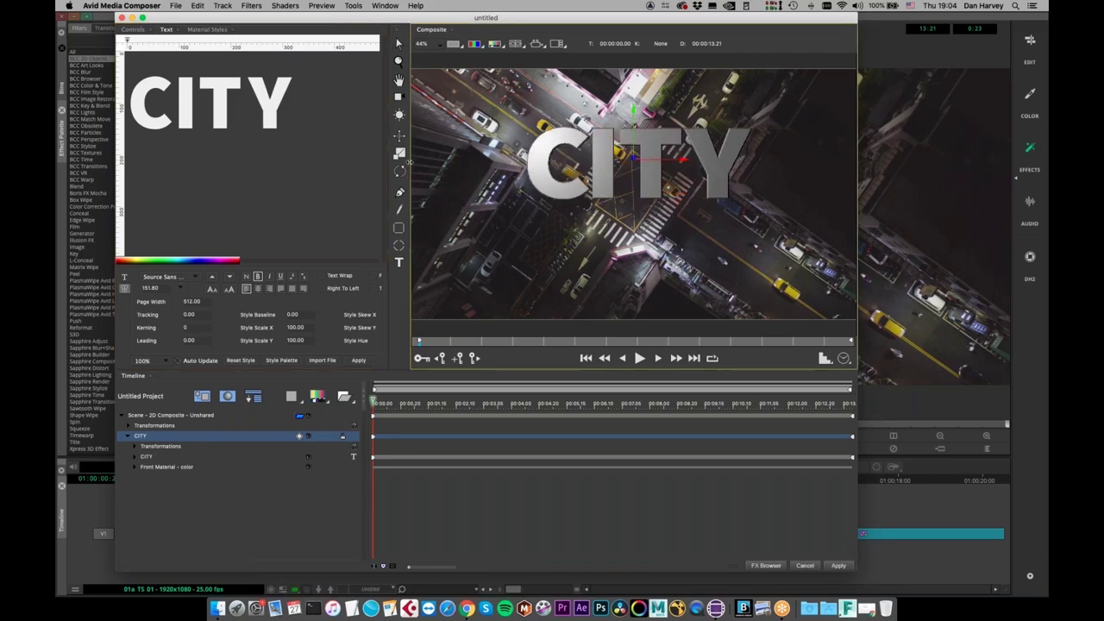
left_click(400, 172)
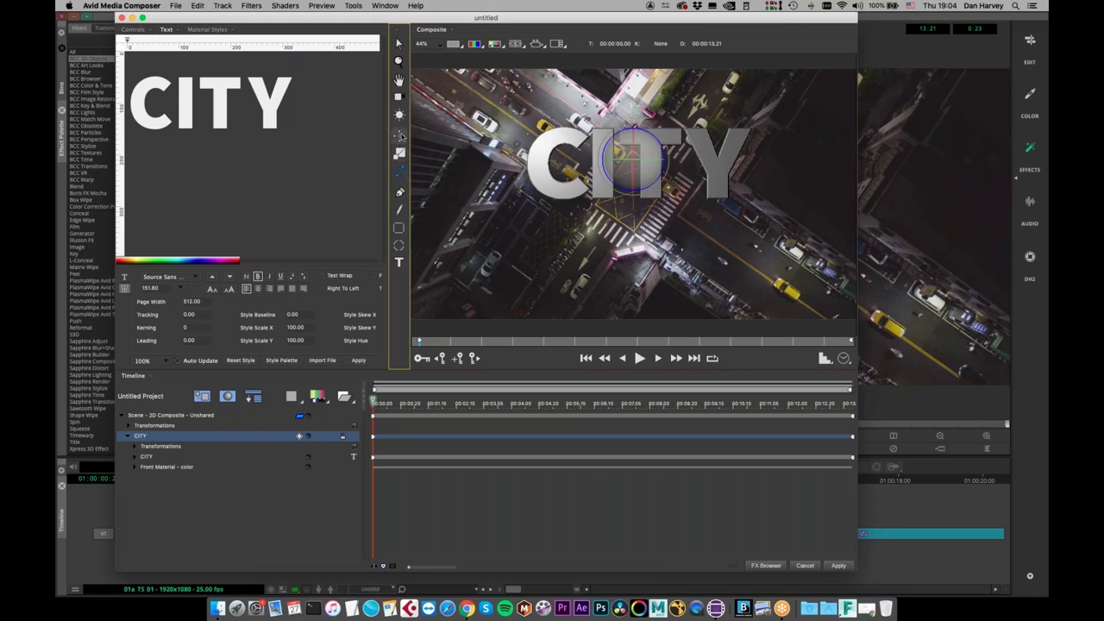
left_click(400, 135)
left_click_drag(636, 113, 633, 98)
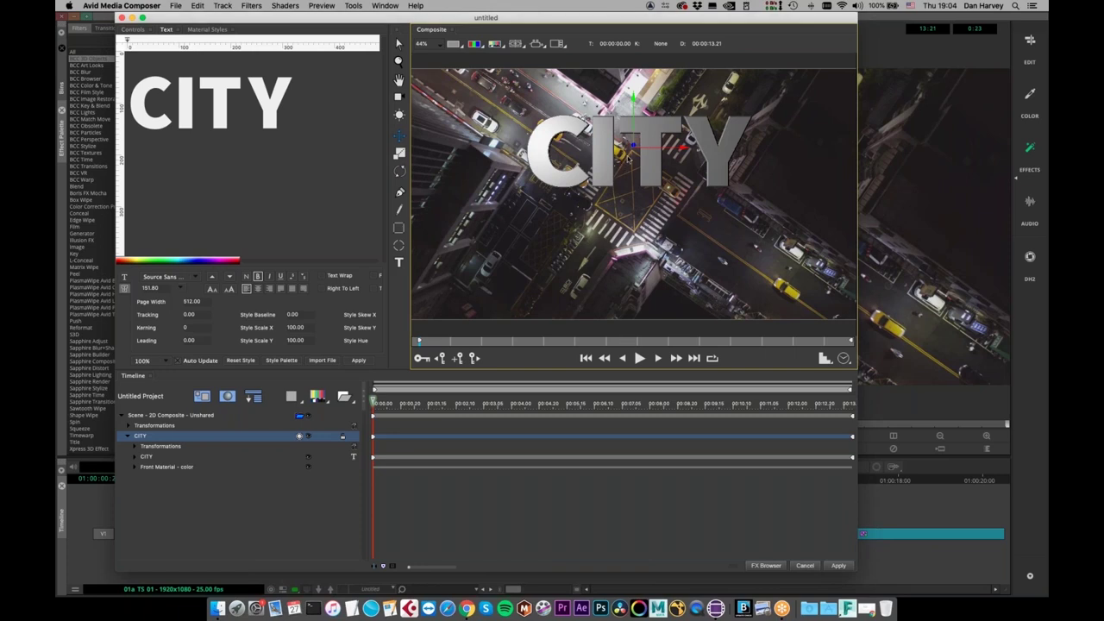
Try the Deep Sky Blue and Light Blue materials on the CITY title, settling on Dodger Blue from Color - Blue Variations
left_click(209, 32)
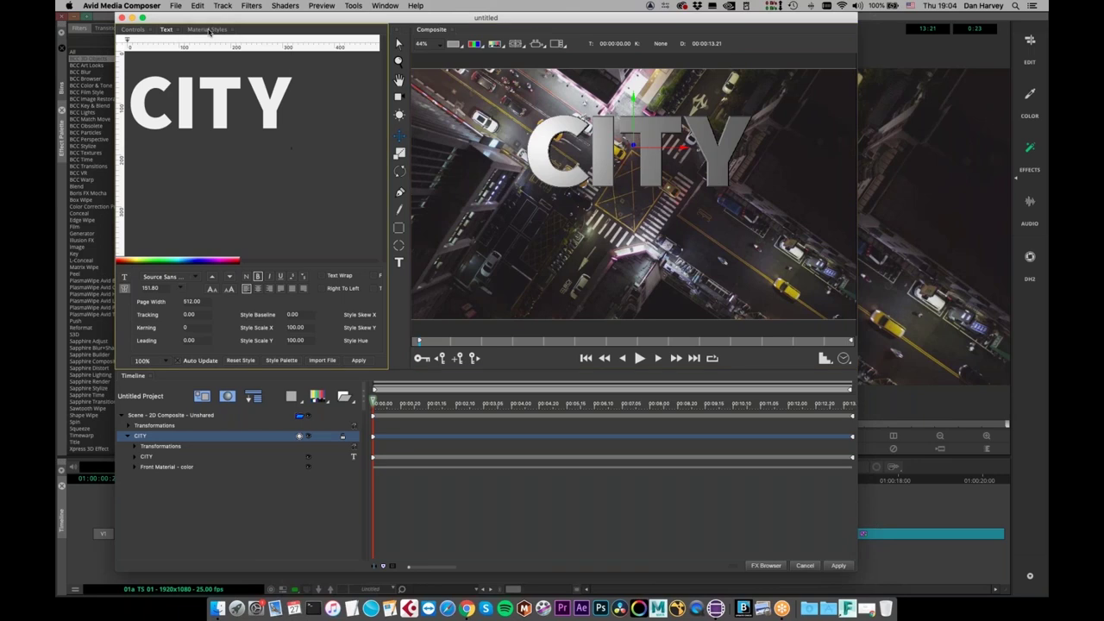
left_click(209, 31)
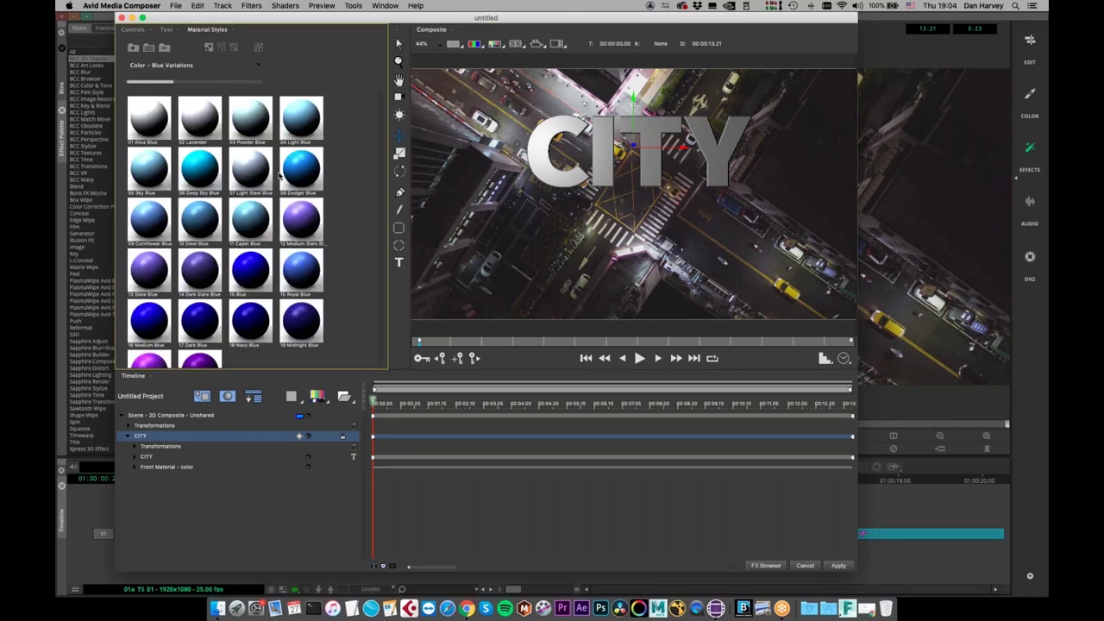
left_click(202, 179)
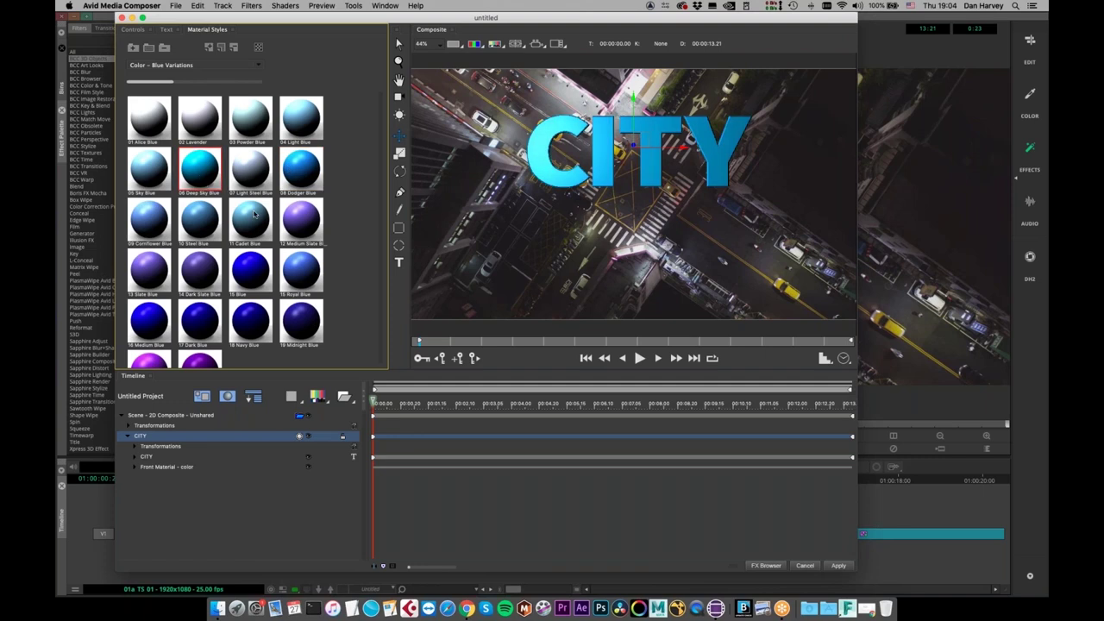
left_click(298, 125)
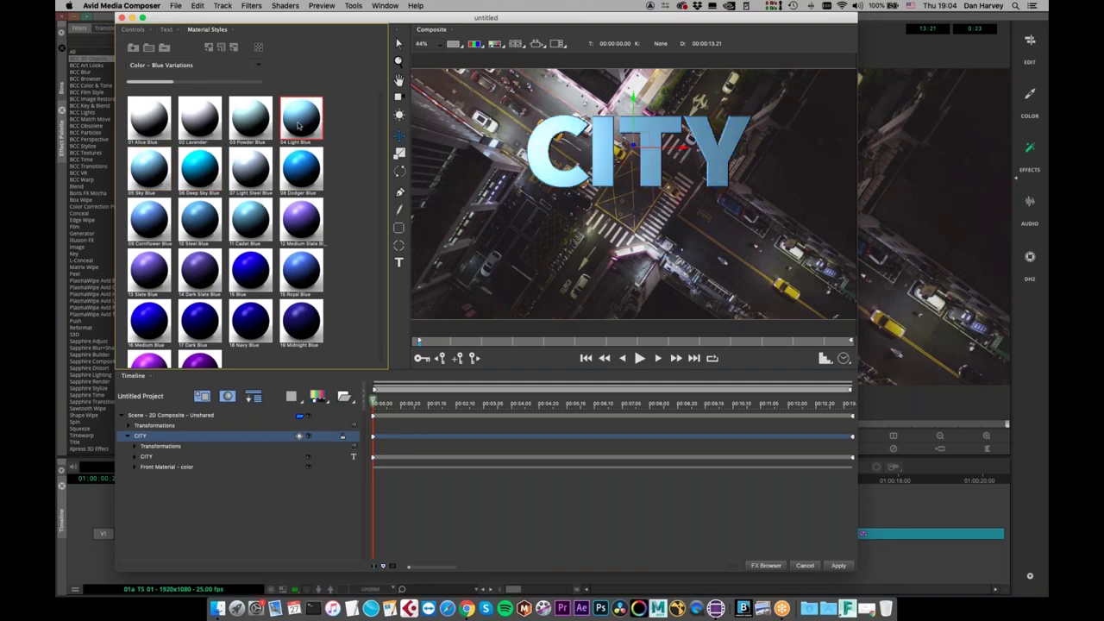
left_click(300, 171)
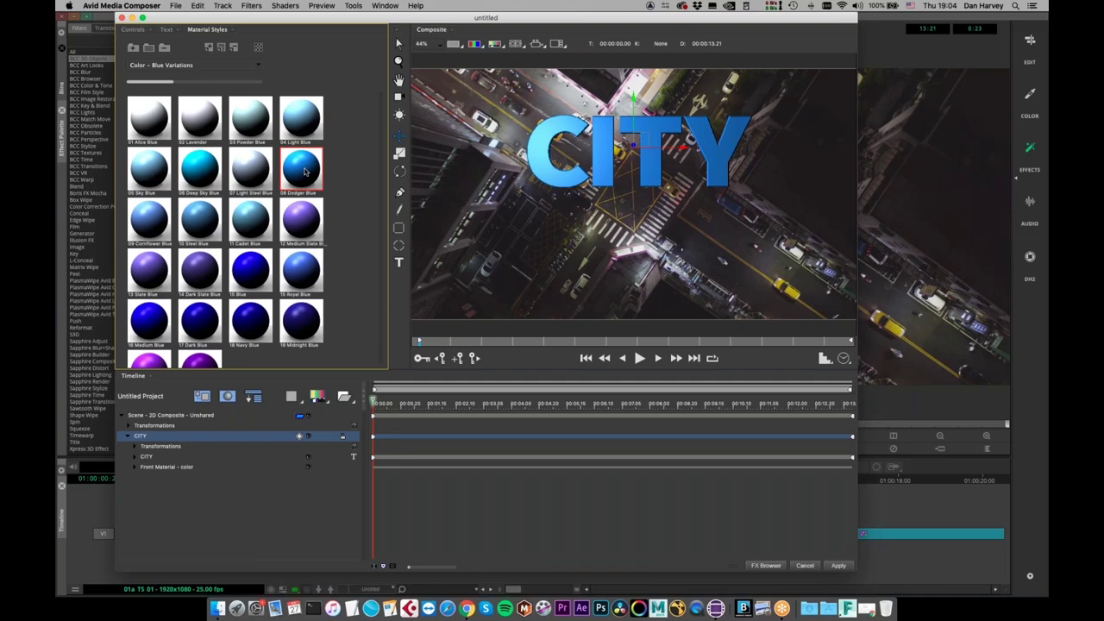
Apply the 05 Sky Blue material to the CITY title
left_click(146, 231)
left_click(159, 181)
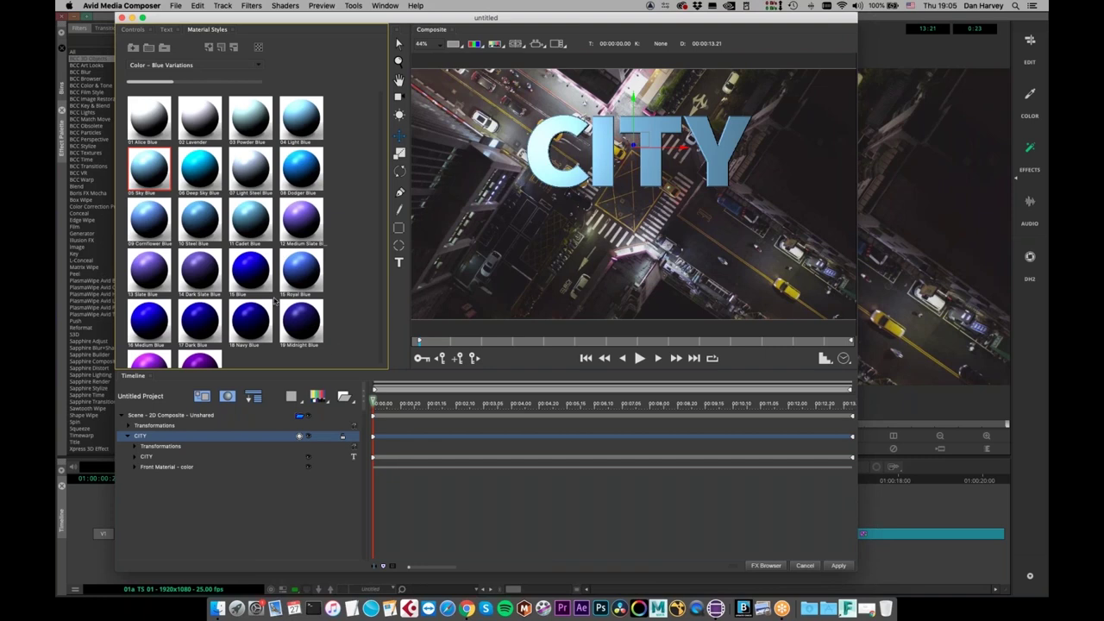
Add an Extrusion object to the scene and place its track below the CITY track so the rectangle sits behind the title
left_click(320, 397)
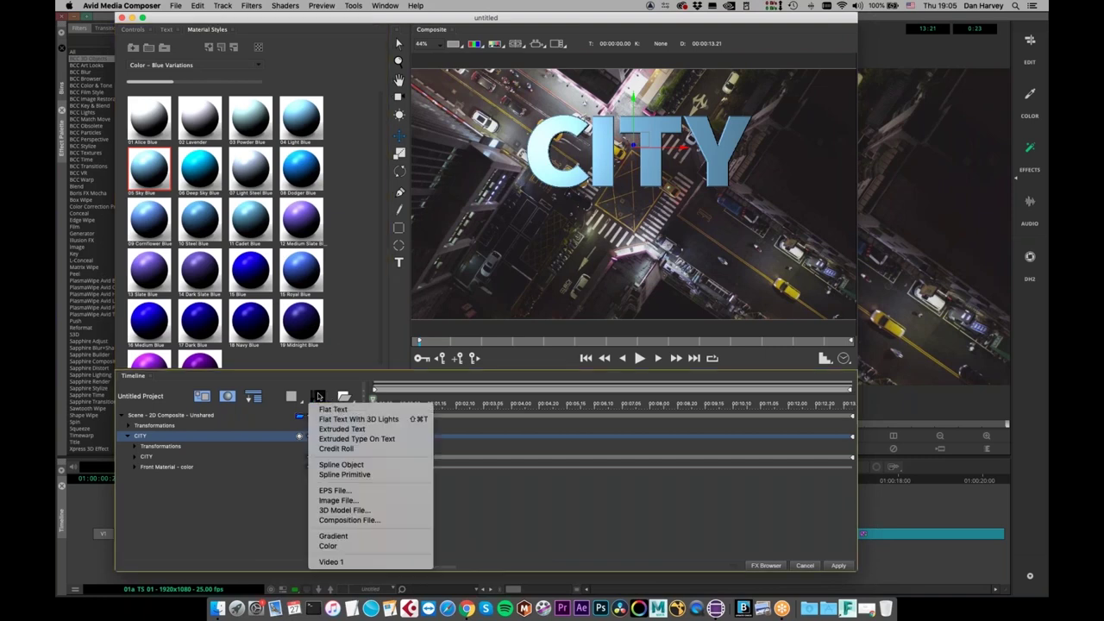
left_click(319, 393)
left_click(286, 393)
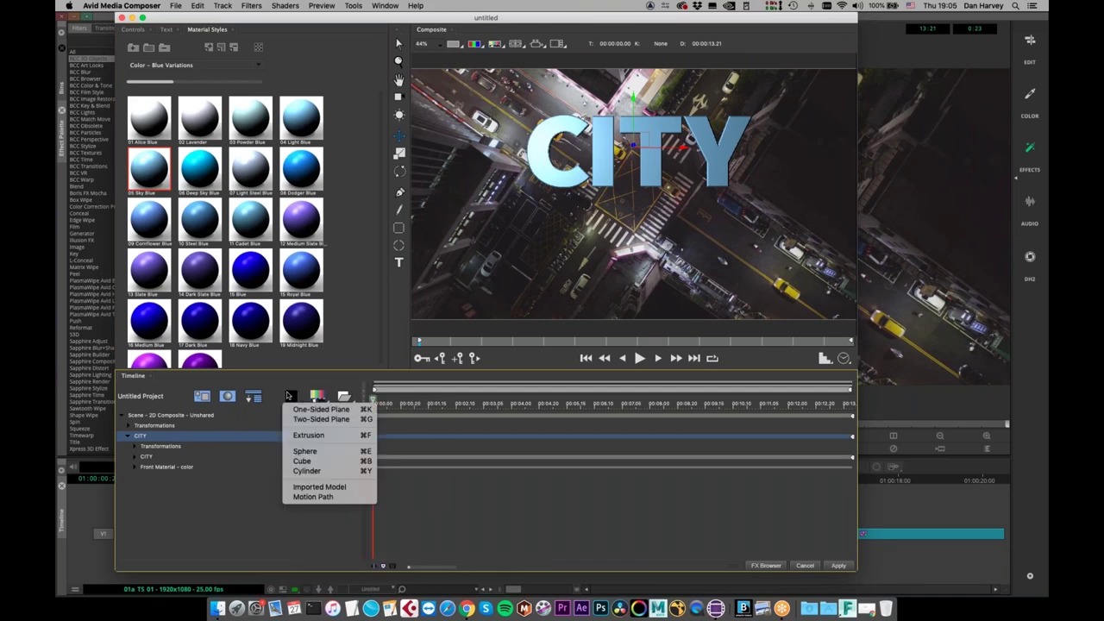
left_click(309, 436)
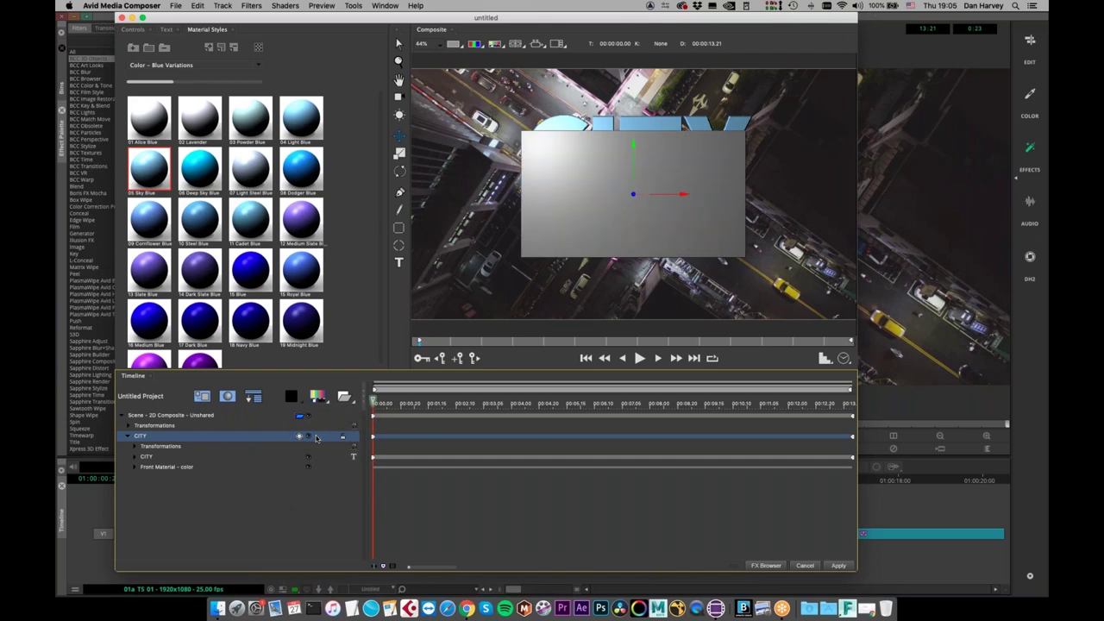
left_click(128, 437)
left_click(130, 447)
left_click_drag(147, 438, 154, 451)
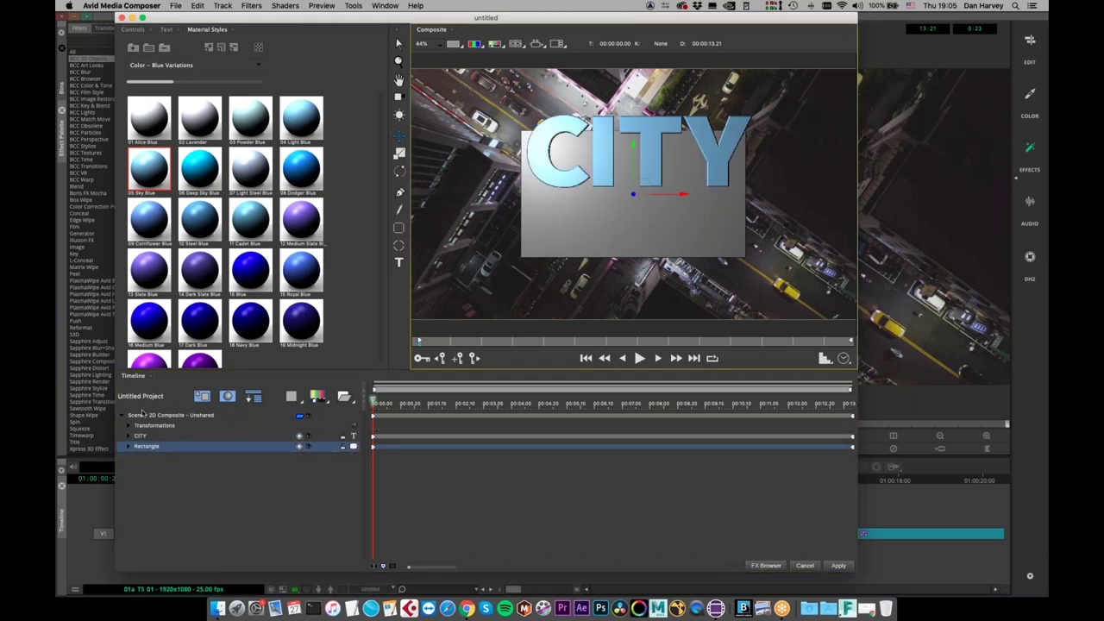
Expand the extrusion's track and open the shape settings of its nested Rectangle
left_click(134, 30)
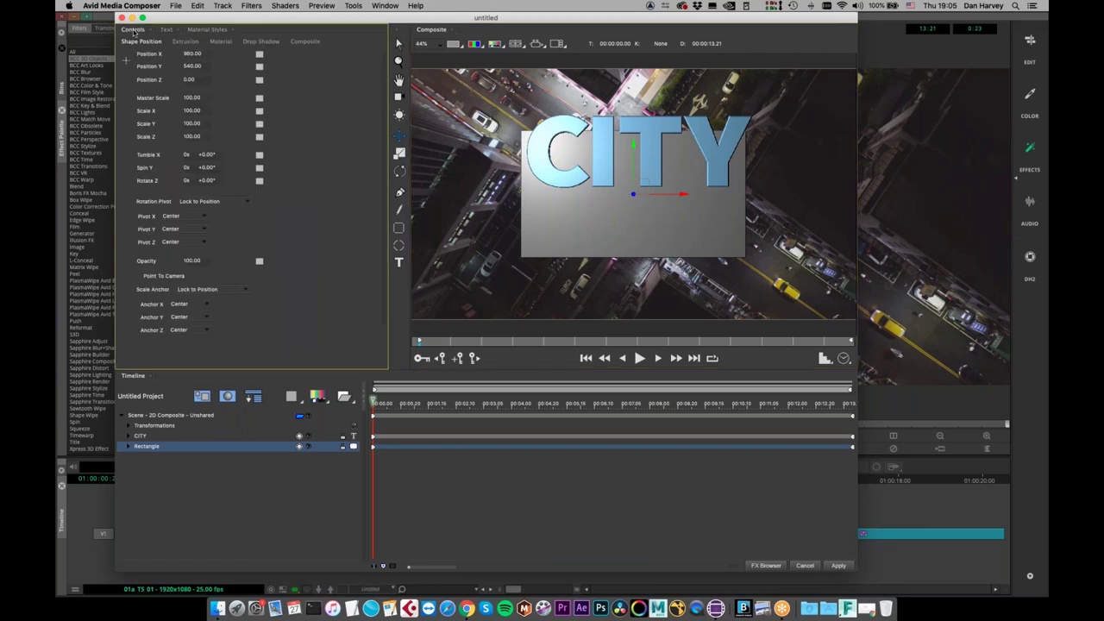
left_click(128, 446)
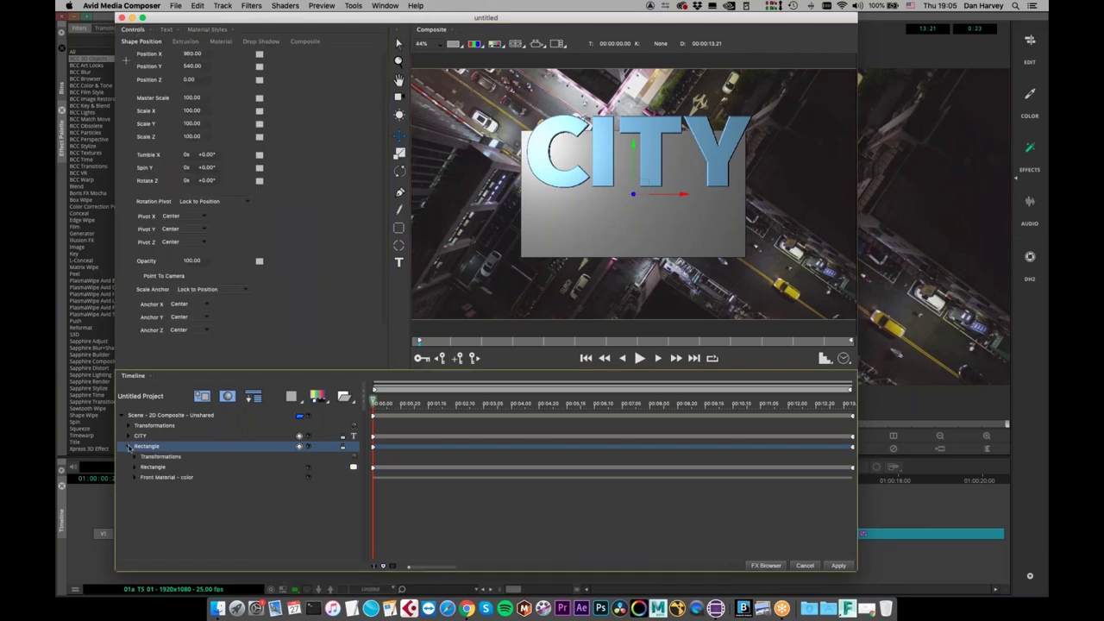
left_click(147, 468)
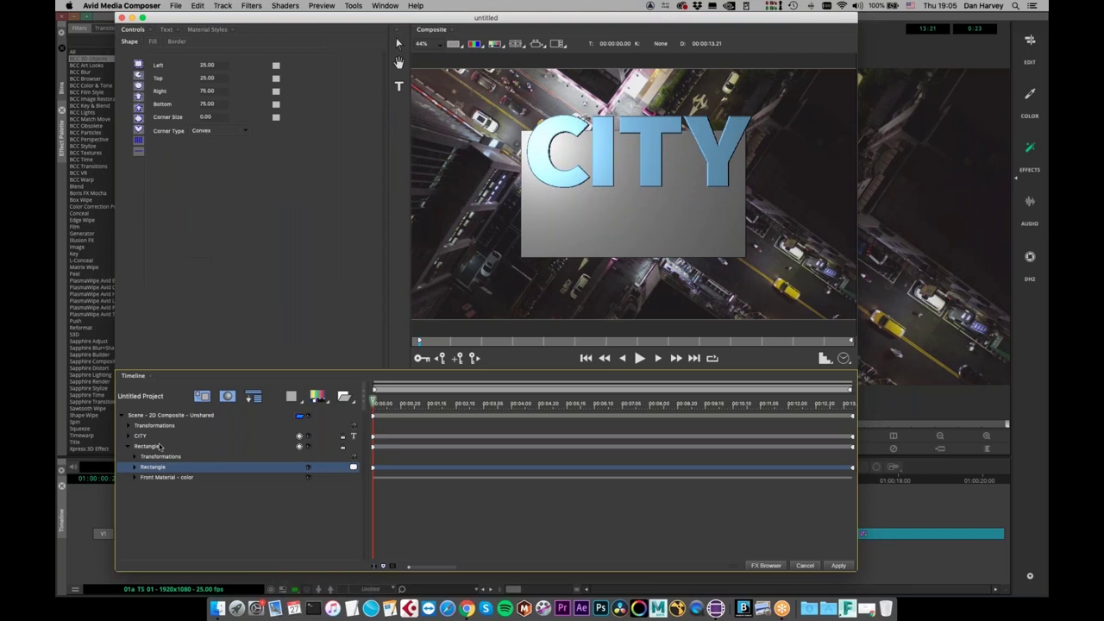
Try the wedge and arrow shapes on the extrusion, returning to the rectangle shape
left_click(138, 76)
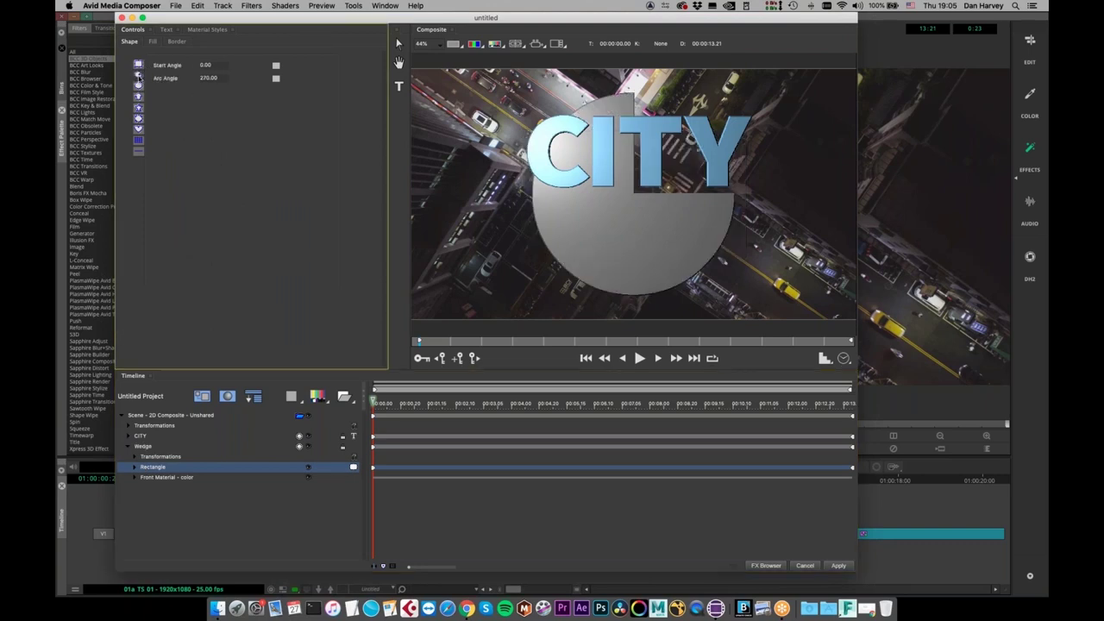
left_click(139, 98)
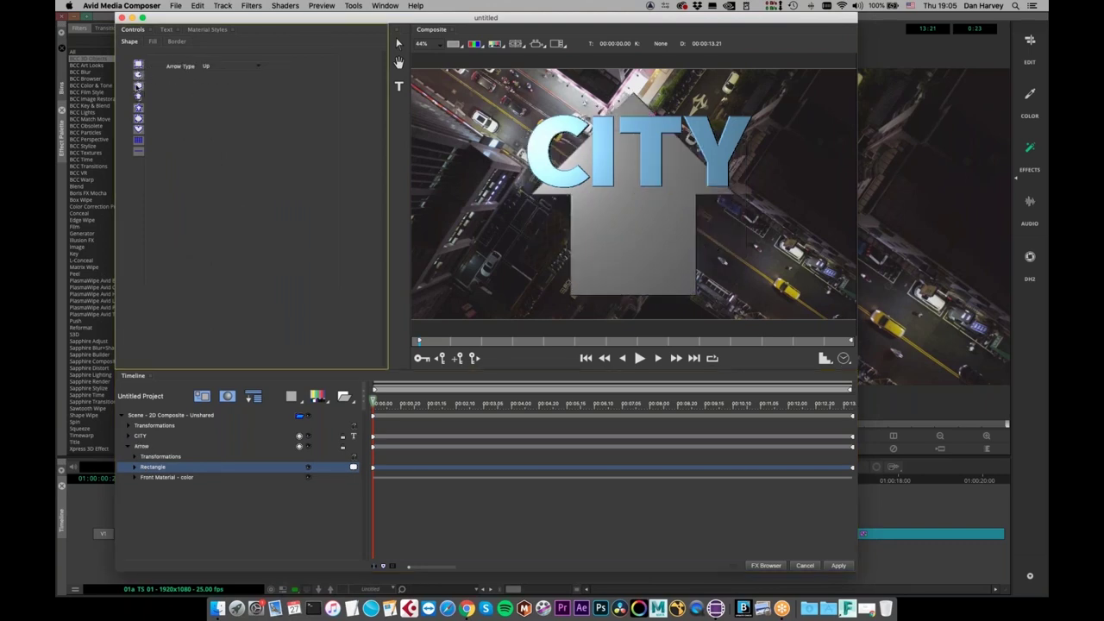
left_click(138, 77)
left_click(138, 65)
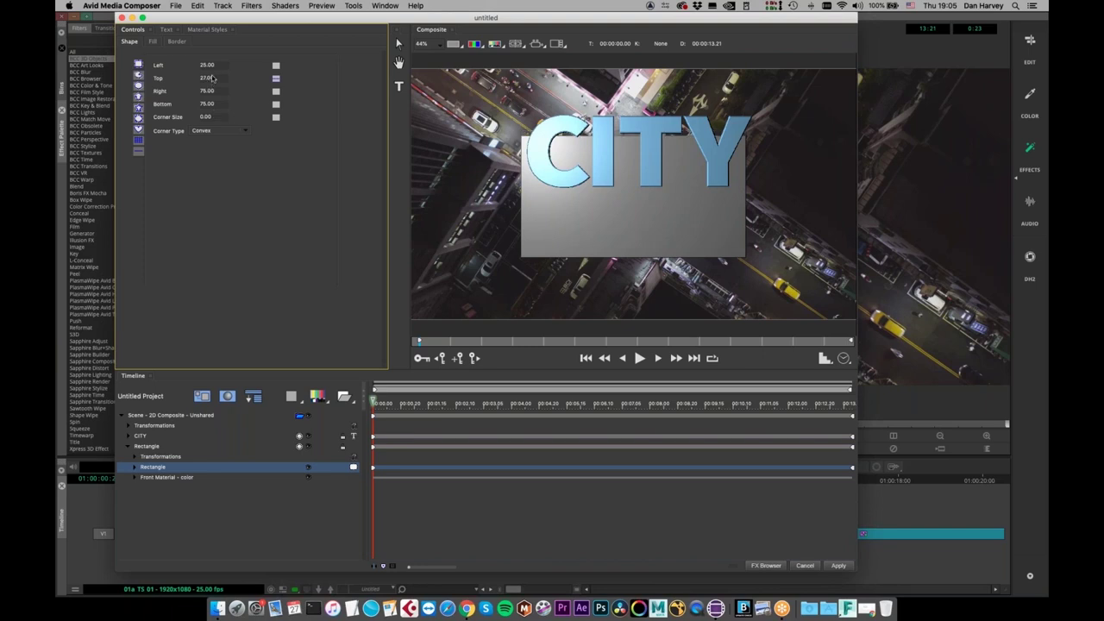
Resize the rectangle to Top 11, Right 80 and Left 23, and round its corners with a Corner Size of 7
left_click_drag(209, 82, 201, 91)
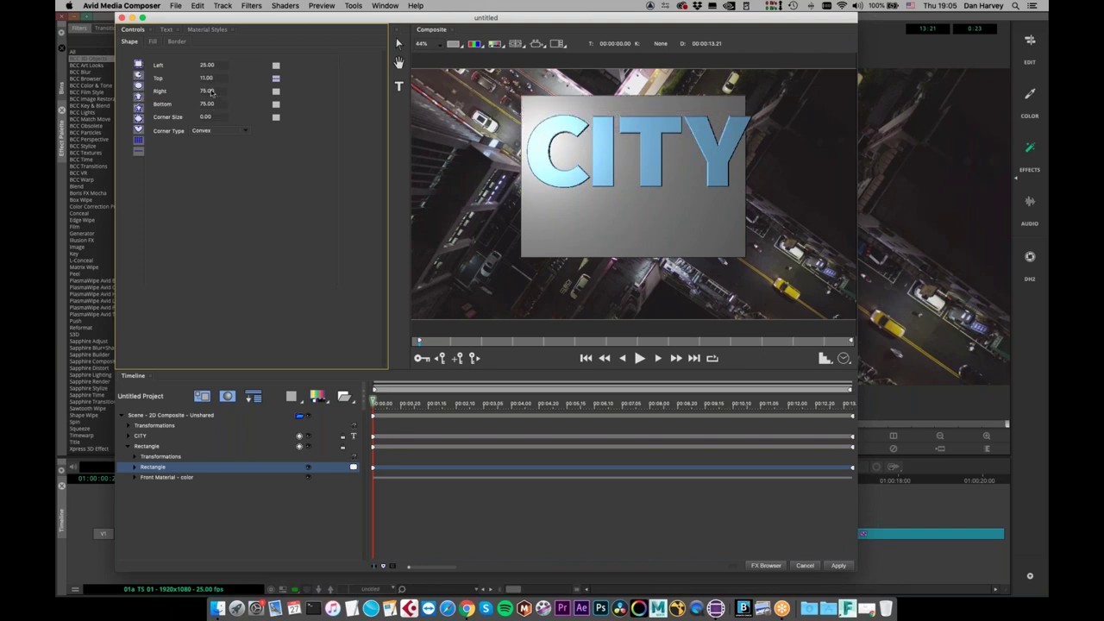
left_click_drag(209, 91, 215, 92)
left_click(210, 78)
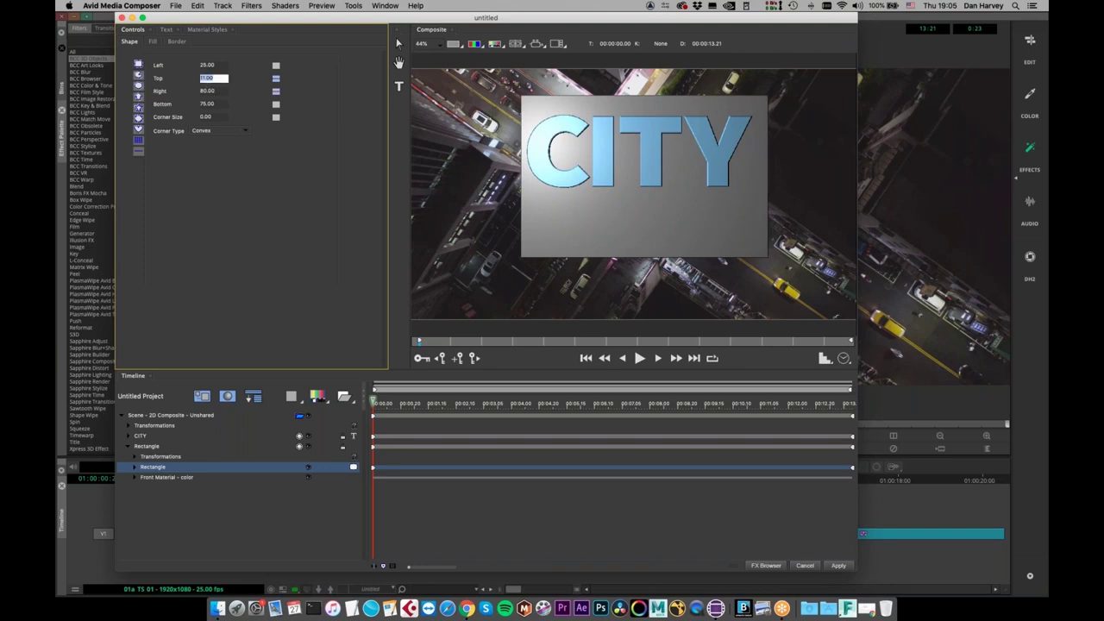
left_click(209, 66)
left_click(208, 67)
left_click_drag(208, 67, 208, 69)
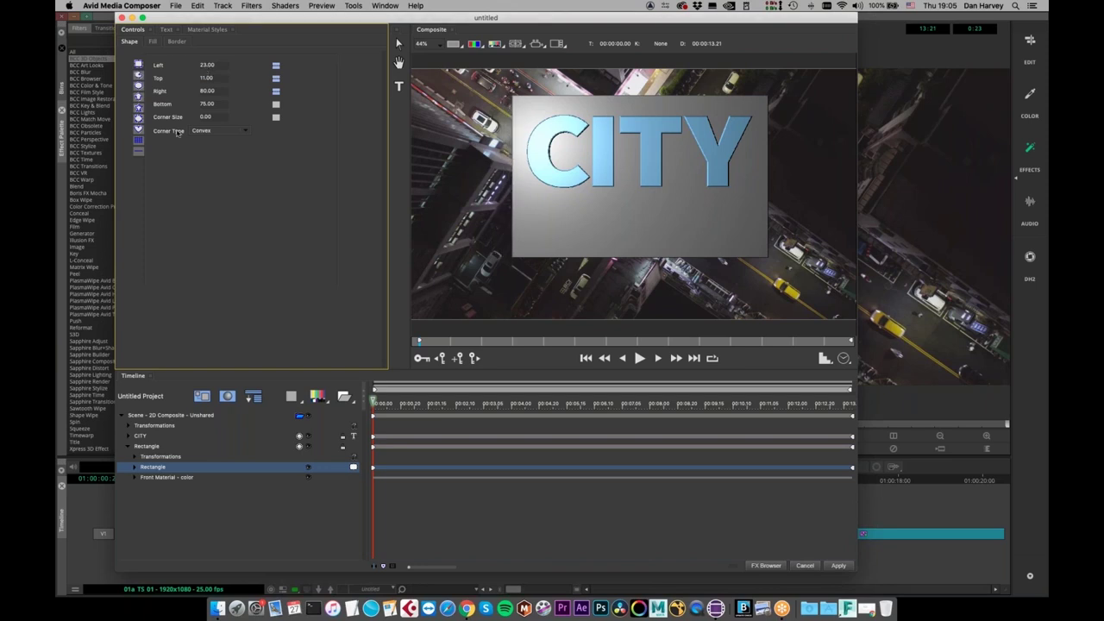
mouse_move(210, 119)
left_mouse_down()
mouse_move(221, 123)
mouse_move(208, 112)
left_mouse_up()
Try the Light Slate Grey material on the rectangle, settling on Midnight Blue from Brushed Metals
left_click(157, 477)
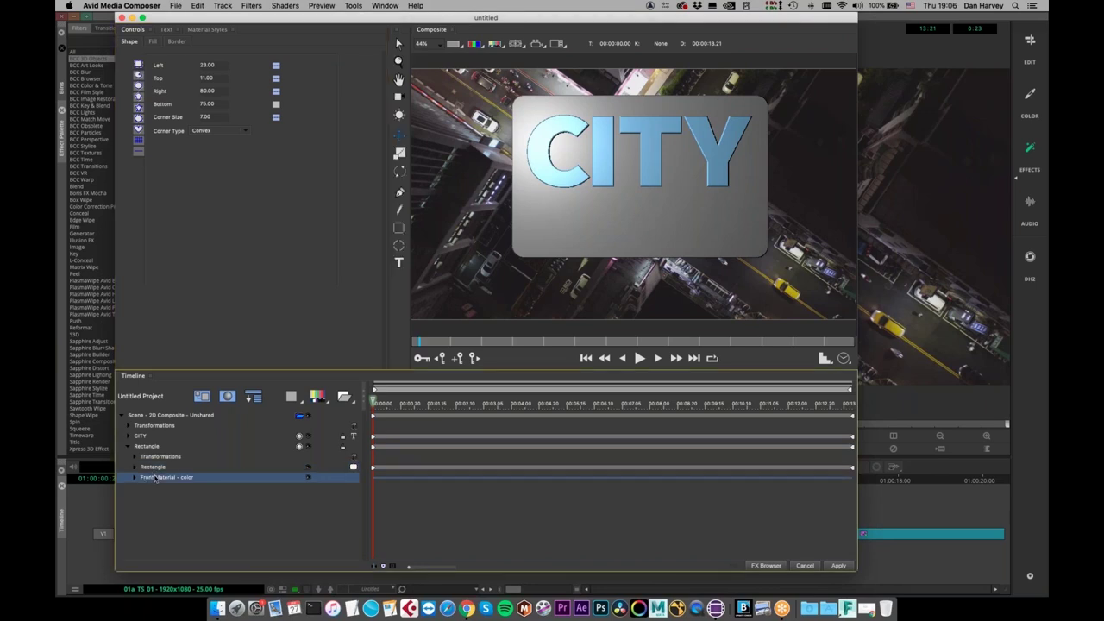
left_click(153, 468)
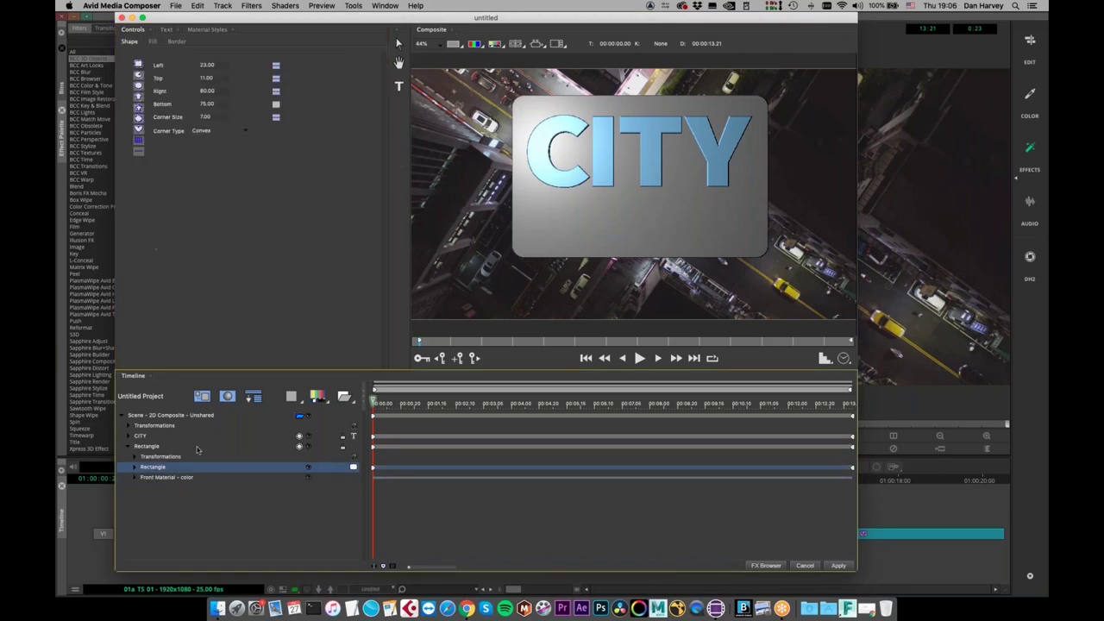
left_click(147, 446)
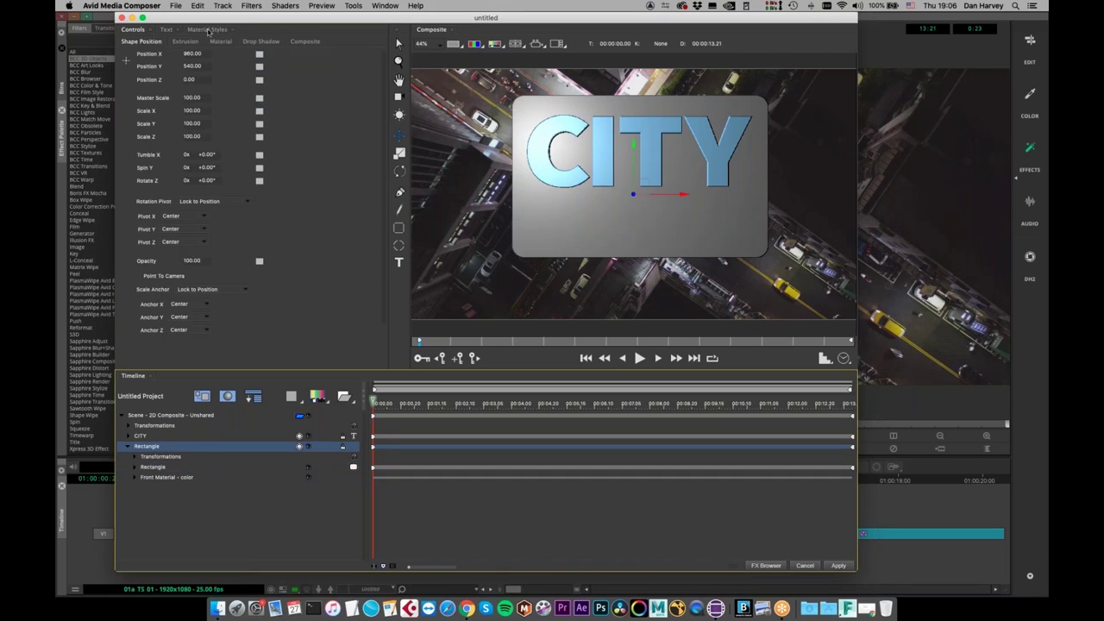
left_click(208, 31)
left_click(169, 66)
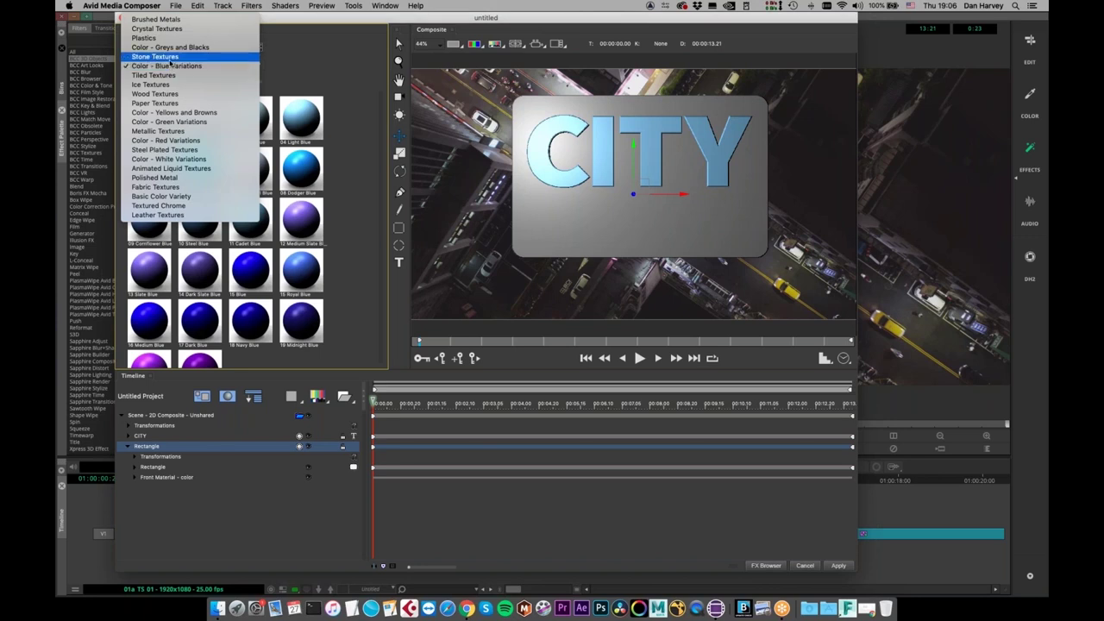
left_click(182, 24)
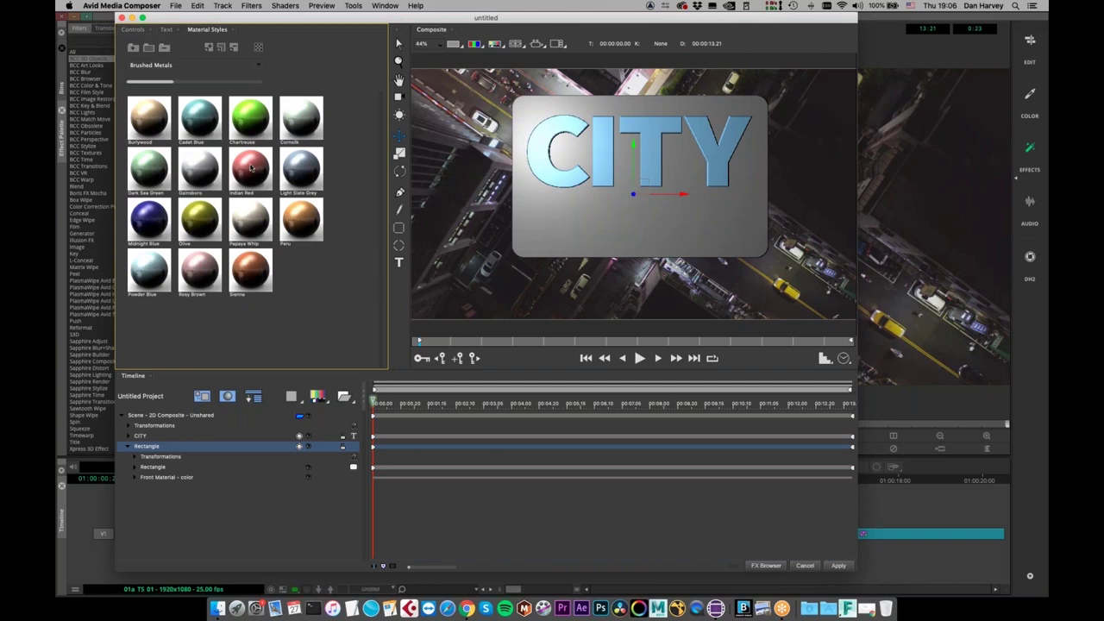
left_click(152, 228)
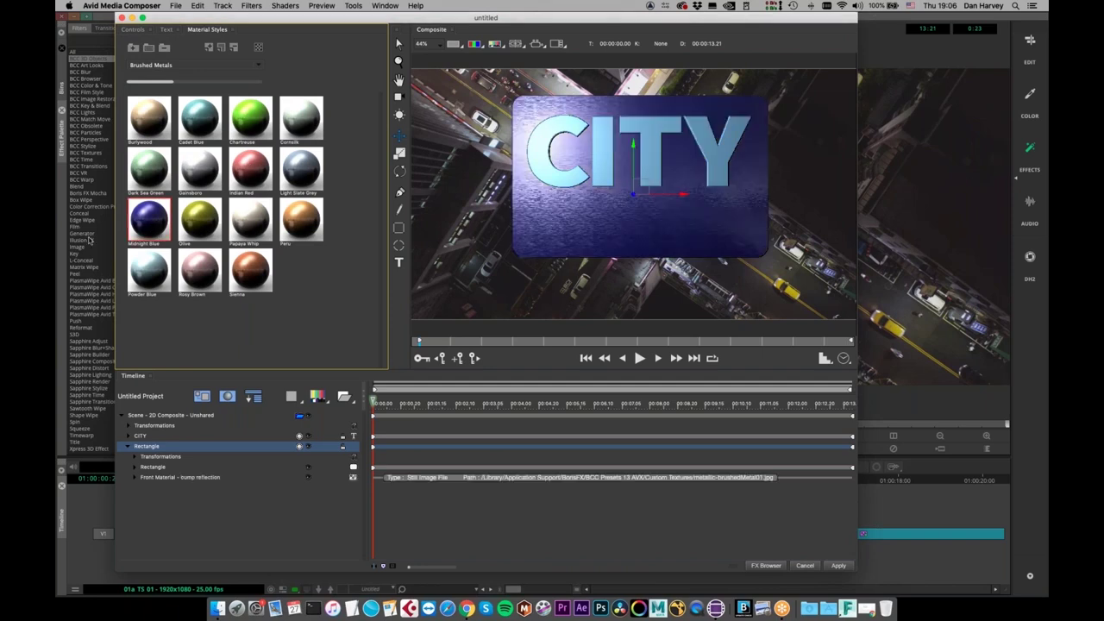
left_click(302, 171)
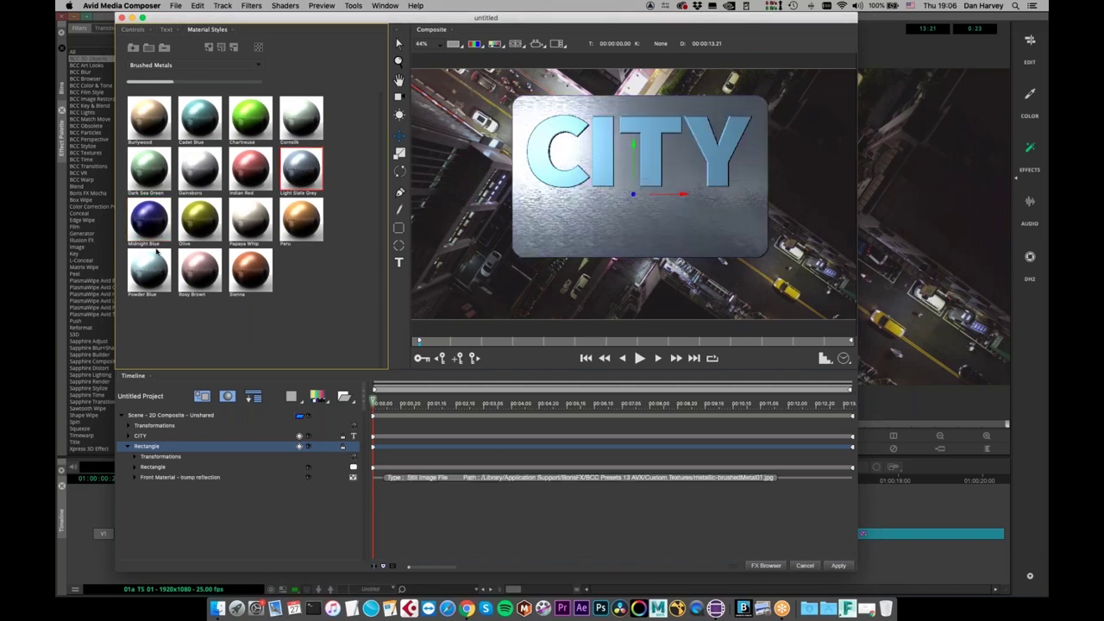
left_click(139, 221)
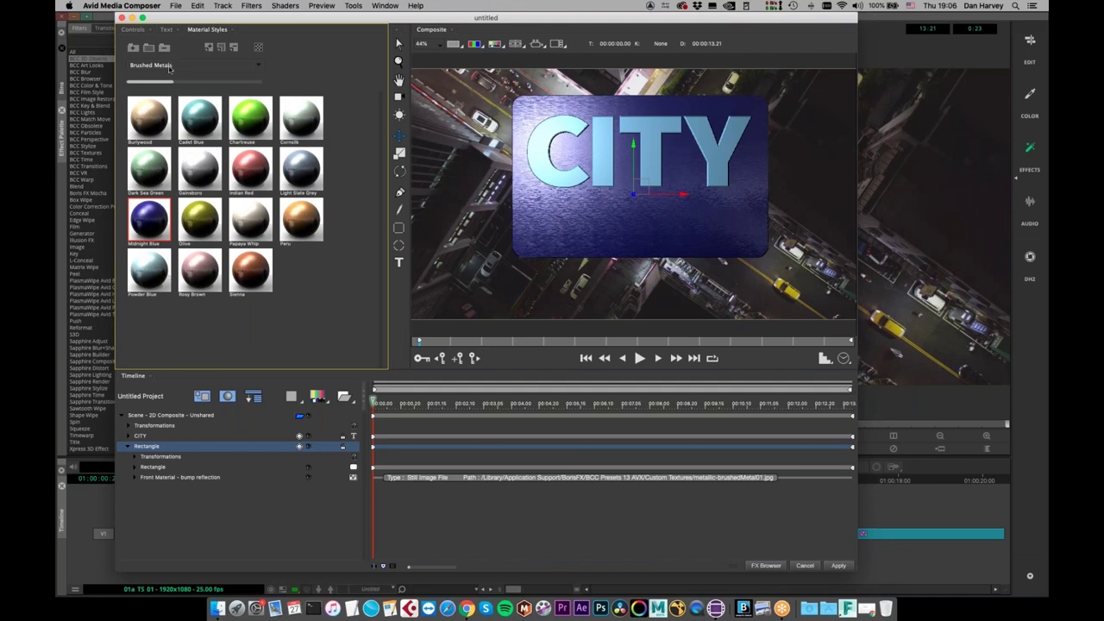
left_click(173, 68)
left_click(177, 66)
Reduce the rectangle's opacity to 36
left_click(145, 447)
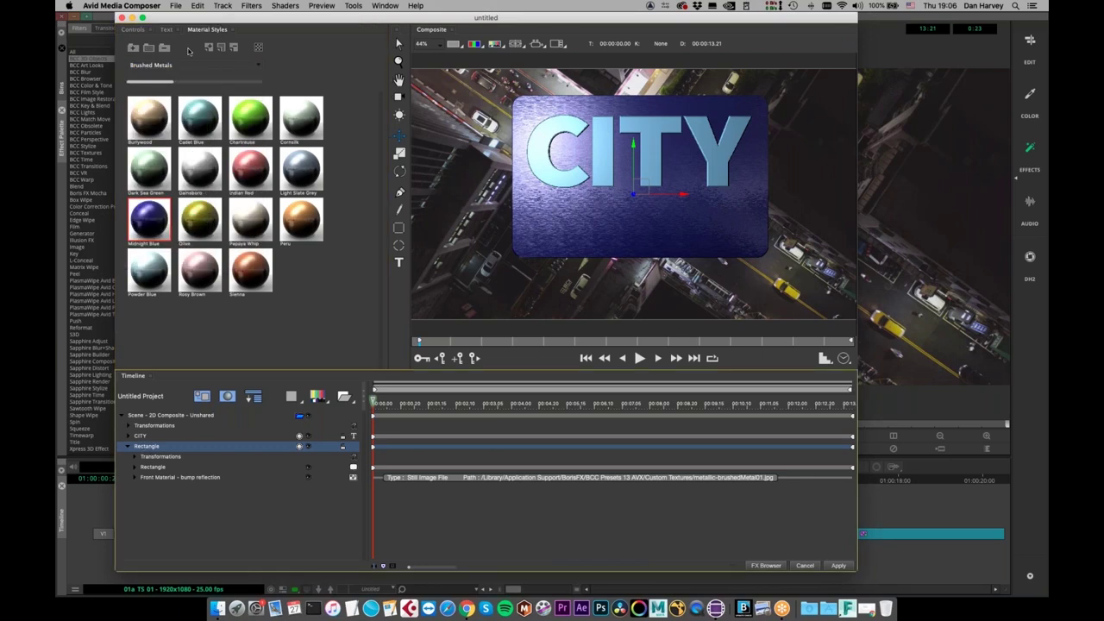
left_click(133, 30)
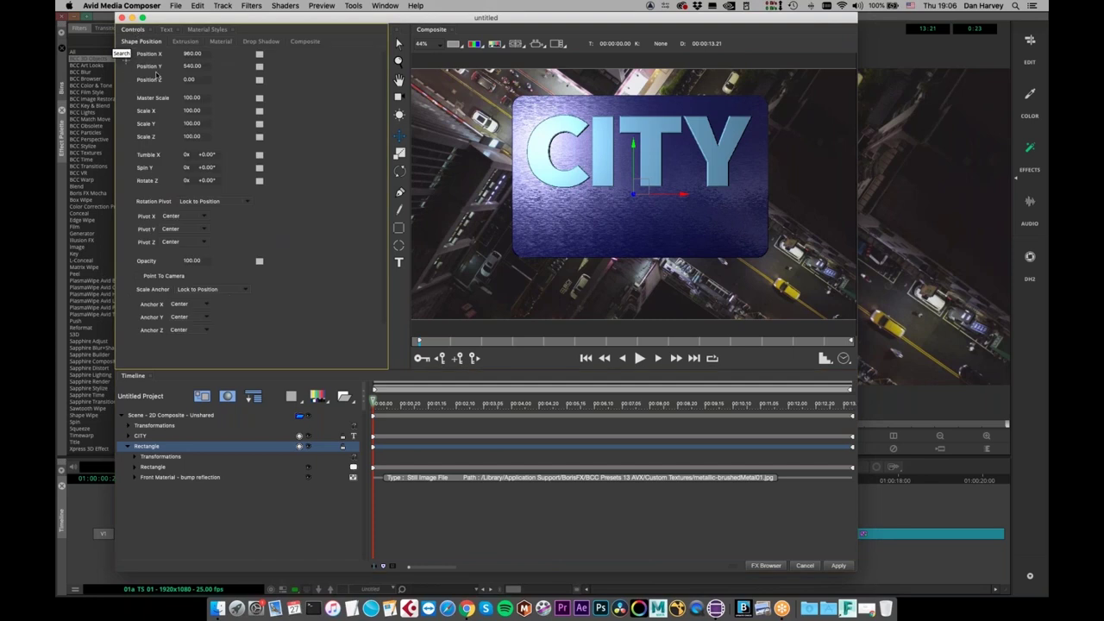
left_click_drag(190, 261, 162, 263)
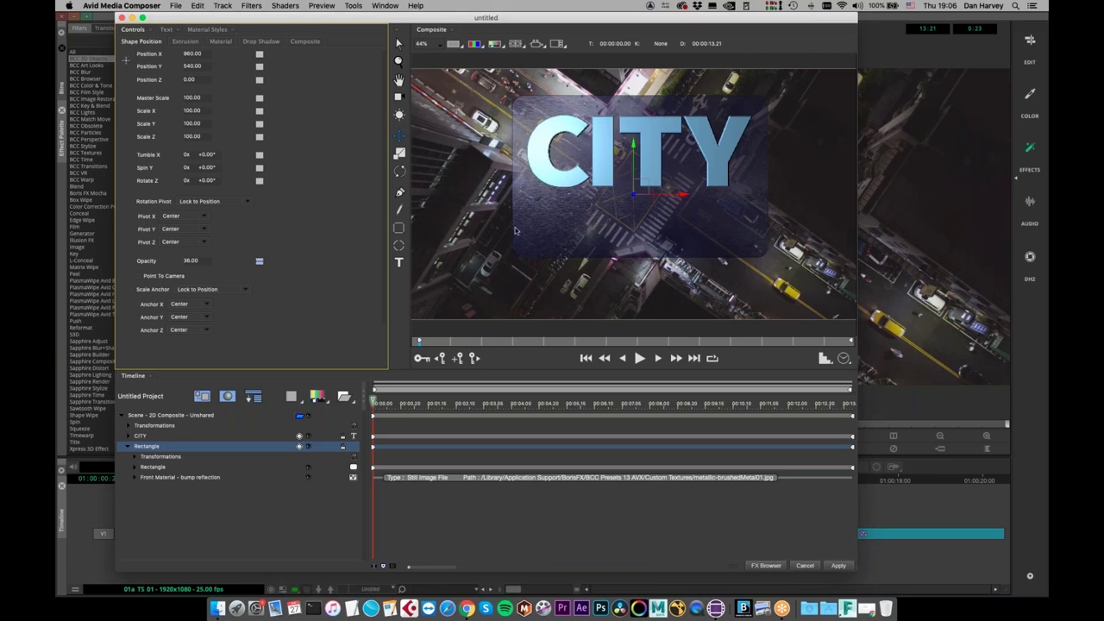
Move the scene's point light around the title, leaving it near the frame's upper-left corner at X 348.21, Y 202.20
left_click(177, 416)
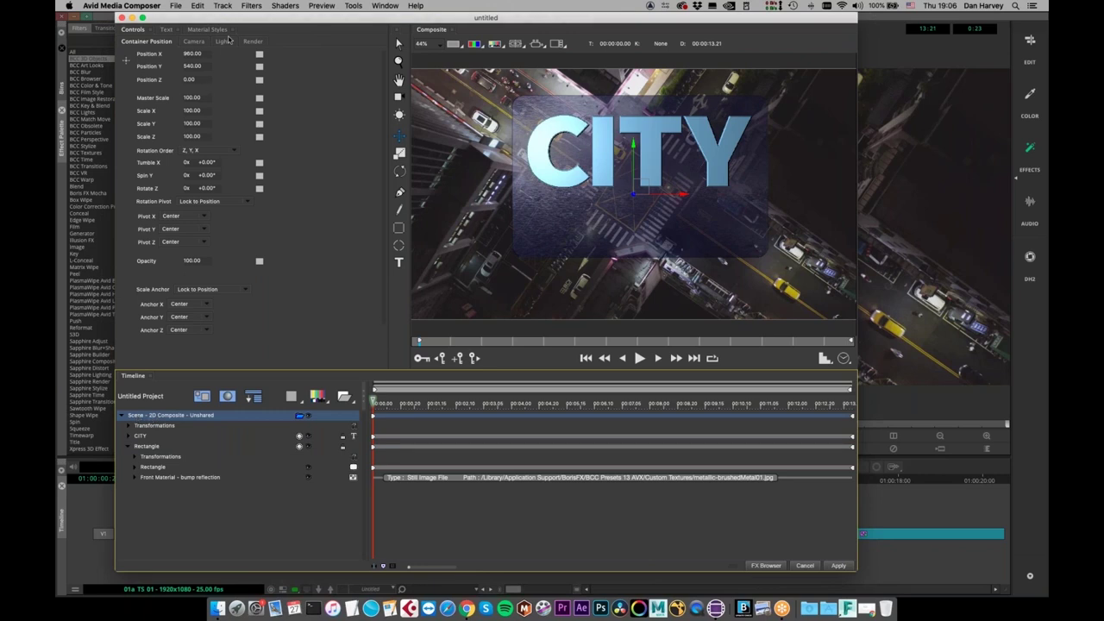
left_click(225, 41)
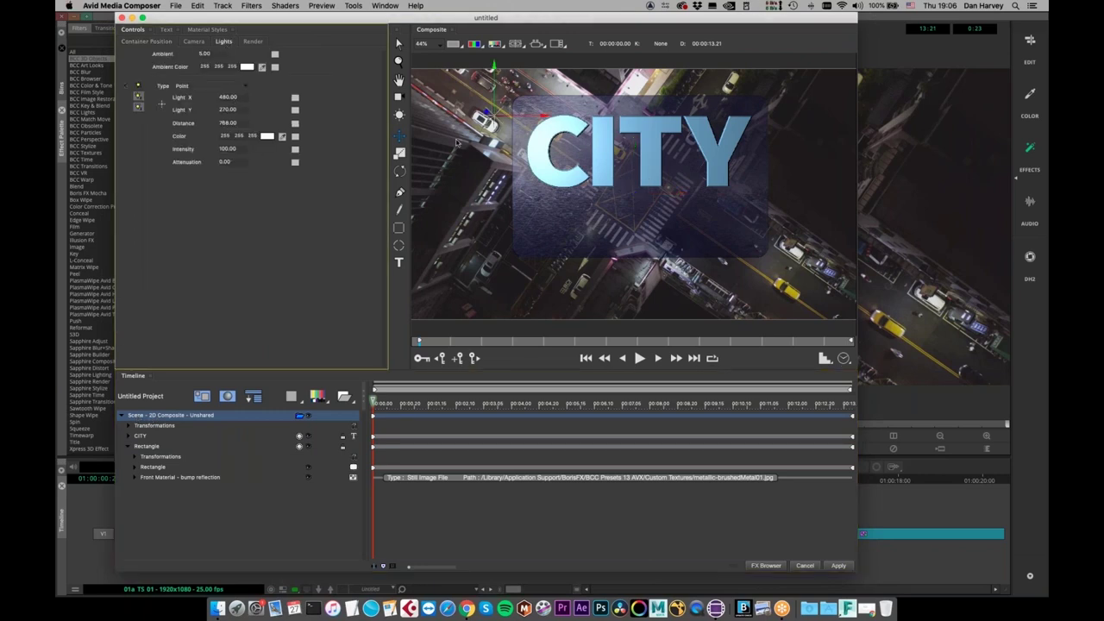
left_click_drag(490, 113, 636, 197)
left_click_drag(698, 131, 505, 105)
left_click_drag(421, 50, 465, 85)
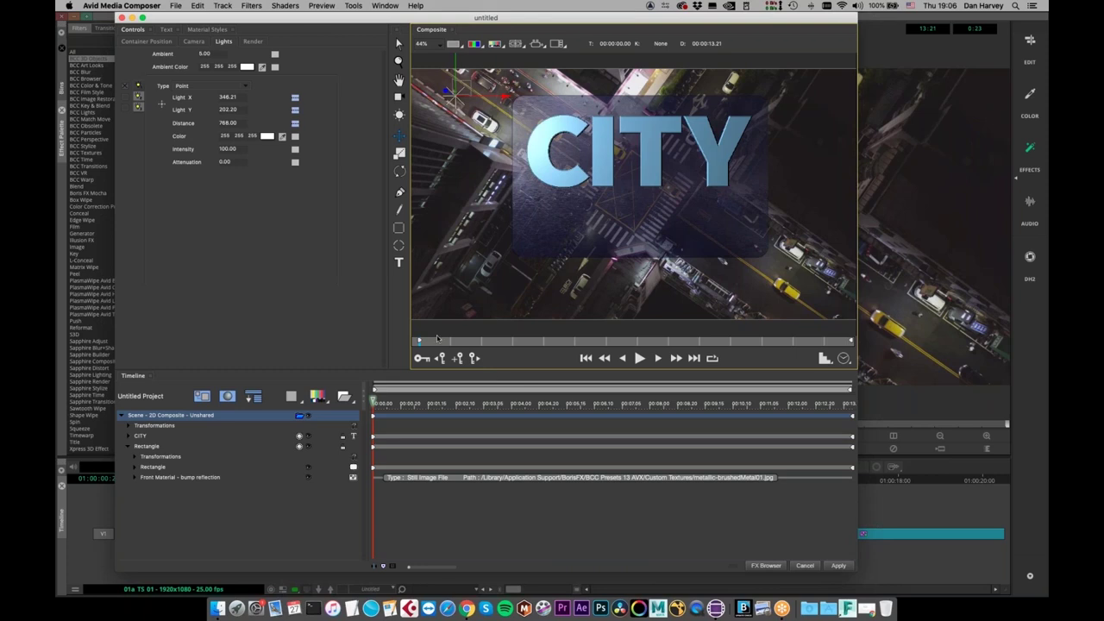
Add a Flat Text object to the scene and select all of its Boris FX text
left_click(318, 396)
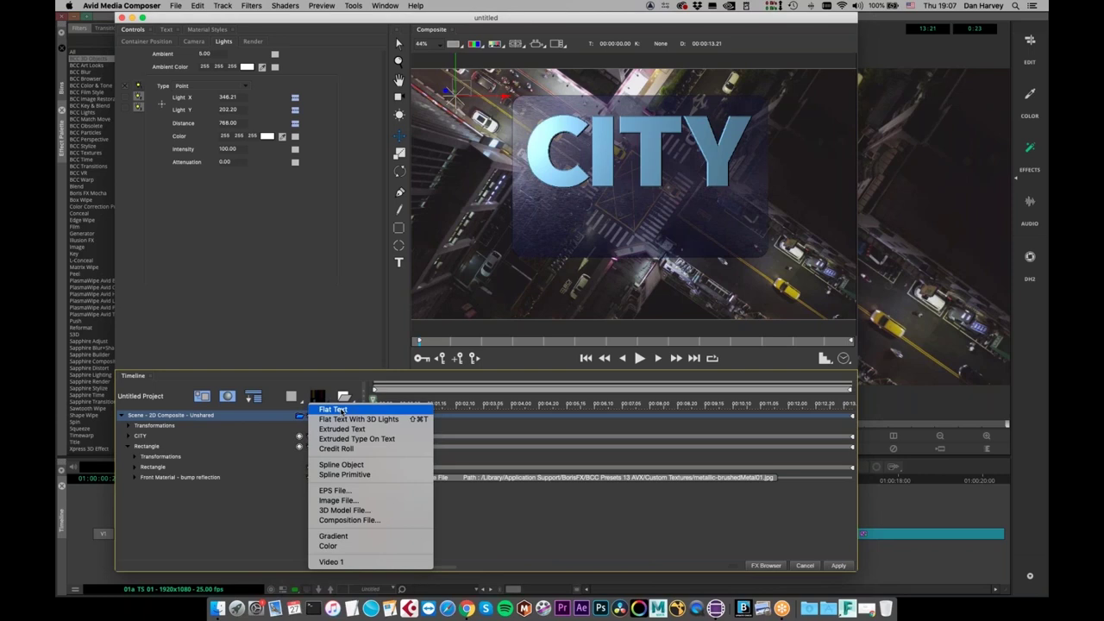
left_click(344, 409)
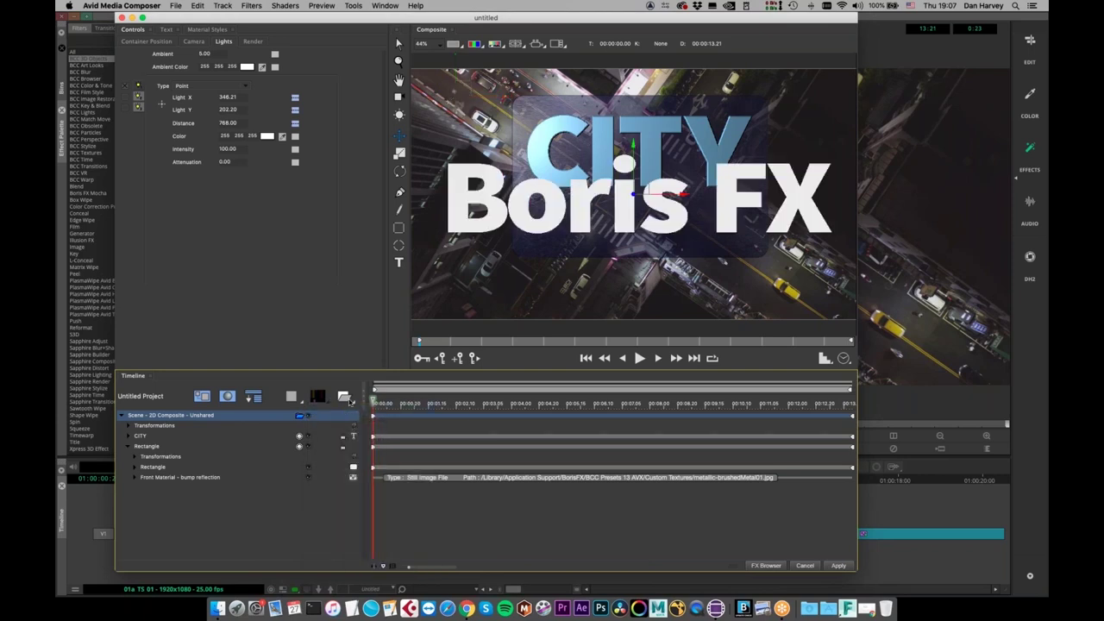
double_click(228, 111)
triple_click(229, 112)
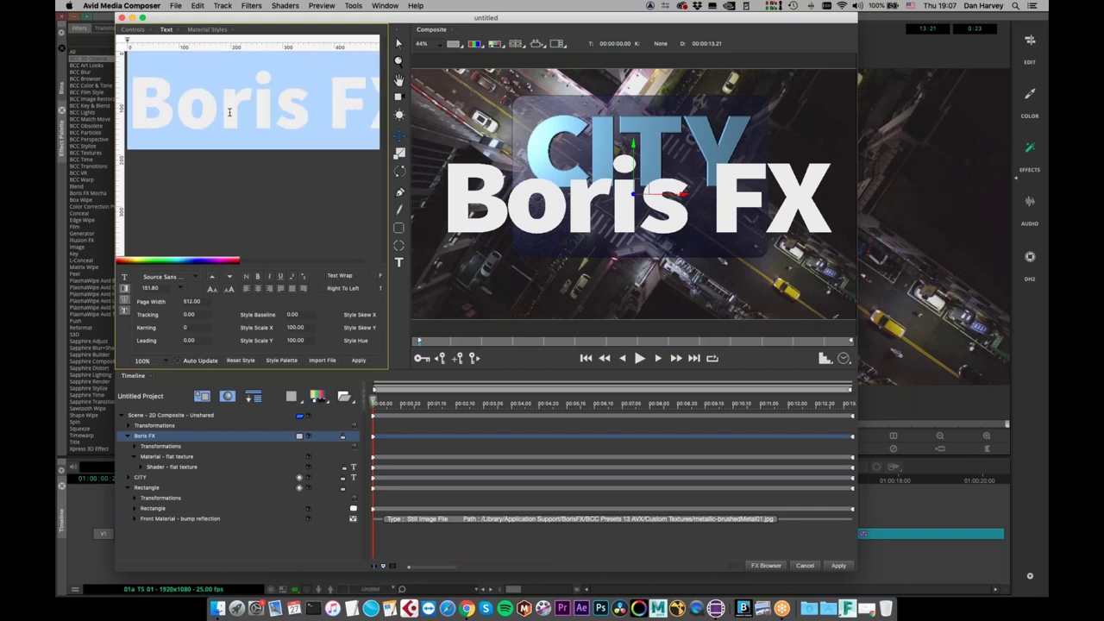
Reduce the Boris FX text to size 91.80 and change its font to Source Sans Pro Light
left_click(211, 290)
left_click(211, 290)
left_click(211, 290)
left_click(171, 276)
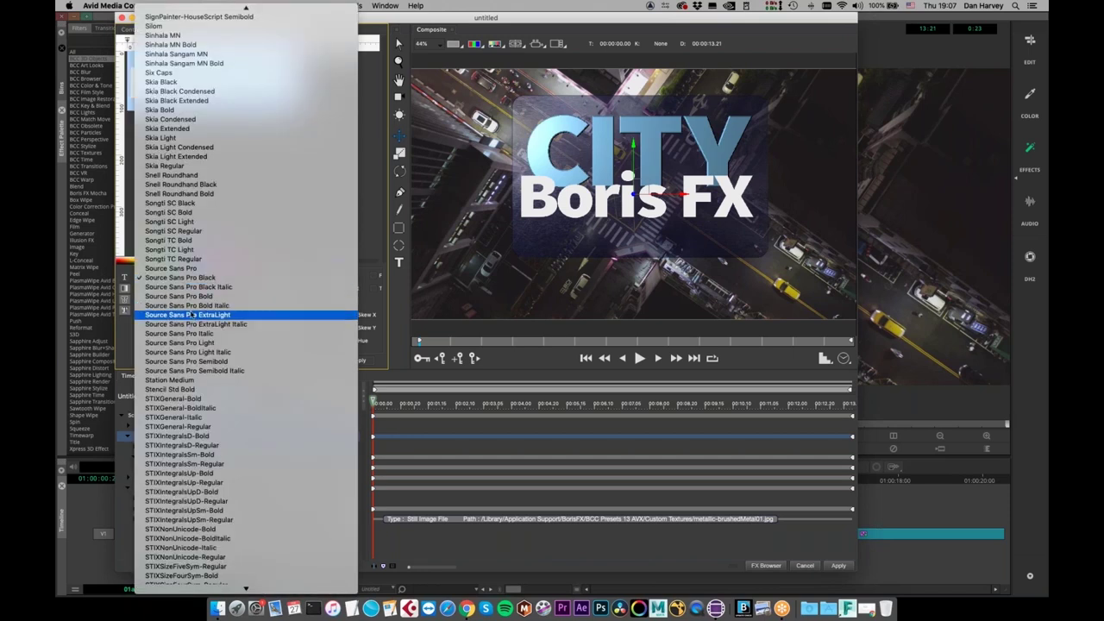
left_click(213, 343)
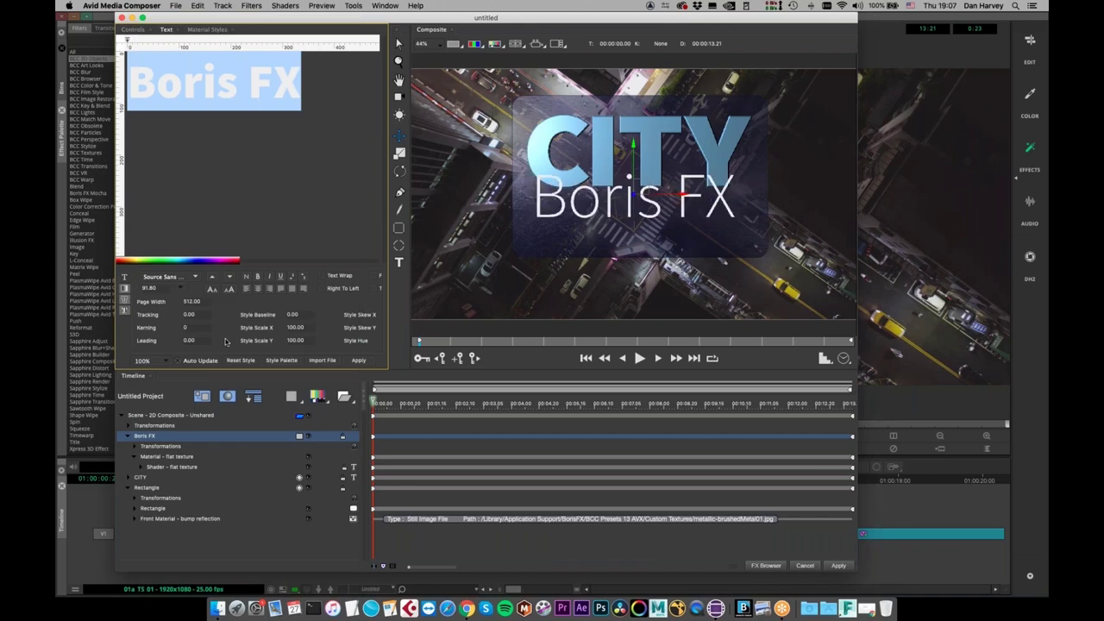
Reduce the Boris FX text to size 61.80 and move it straight down below CITY, within the rectangle
left_click(213, 291)
left_click(212, 291)
left_click(212, 291)
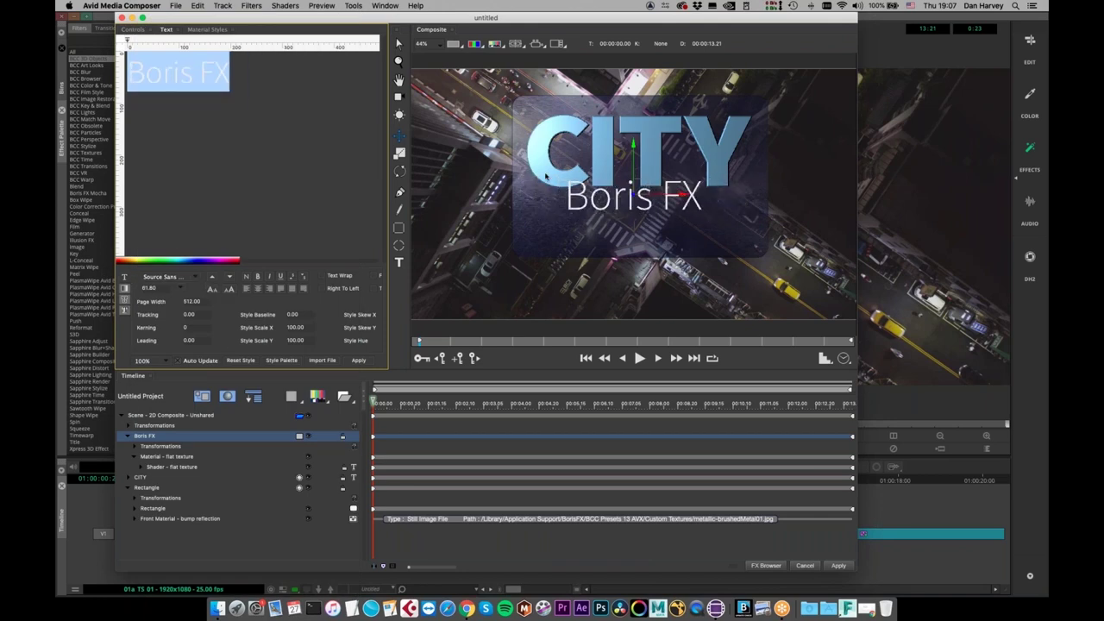
left_click_drag(634, 149, 634, 167)
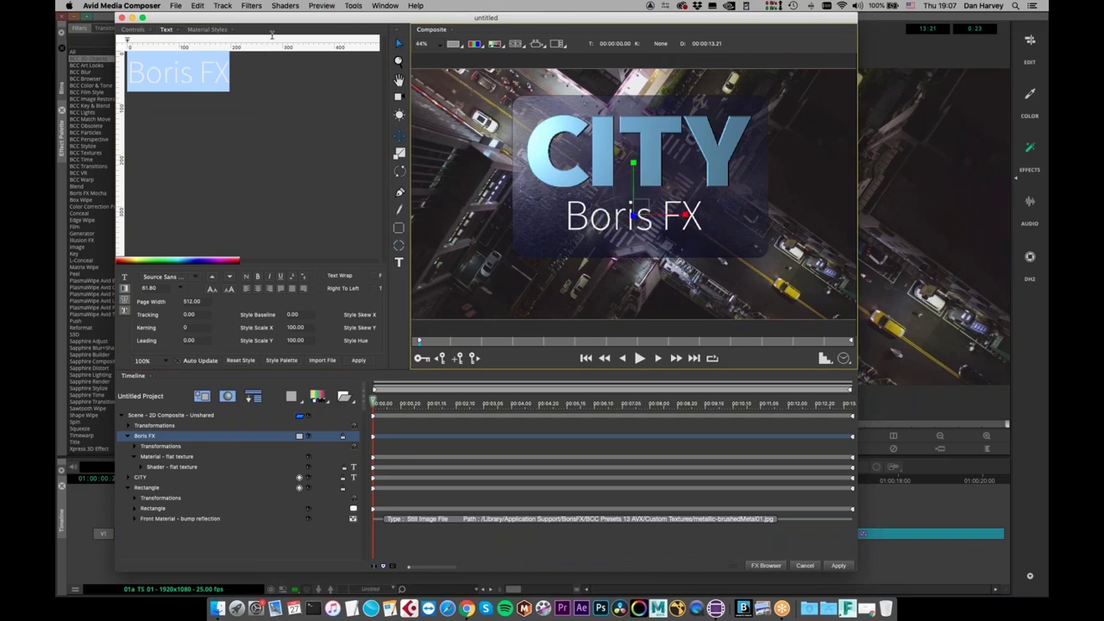
Replace the flat text Boris FX with "report" and set its tracking to 27.00
left_click(281, 229)
left_click_drag(264, 71, 127, 71)
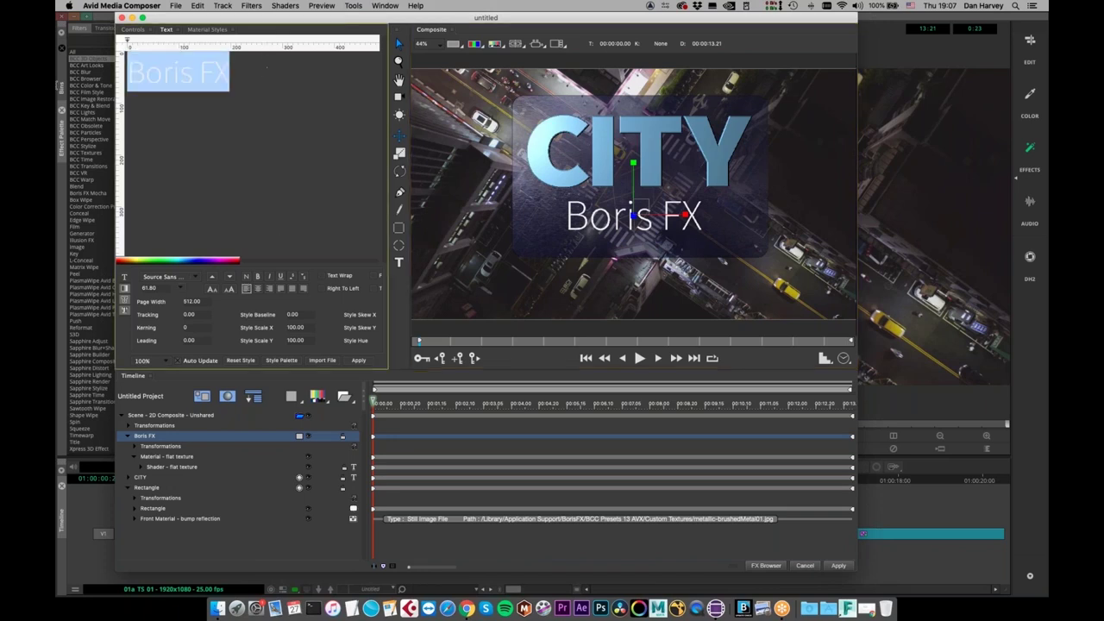
type("r")
key("BackSpace")
type("rep")
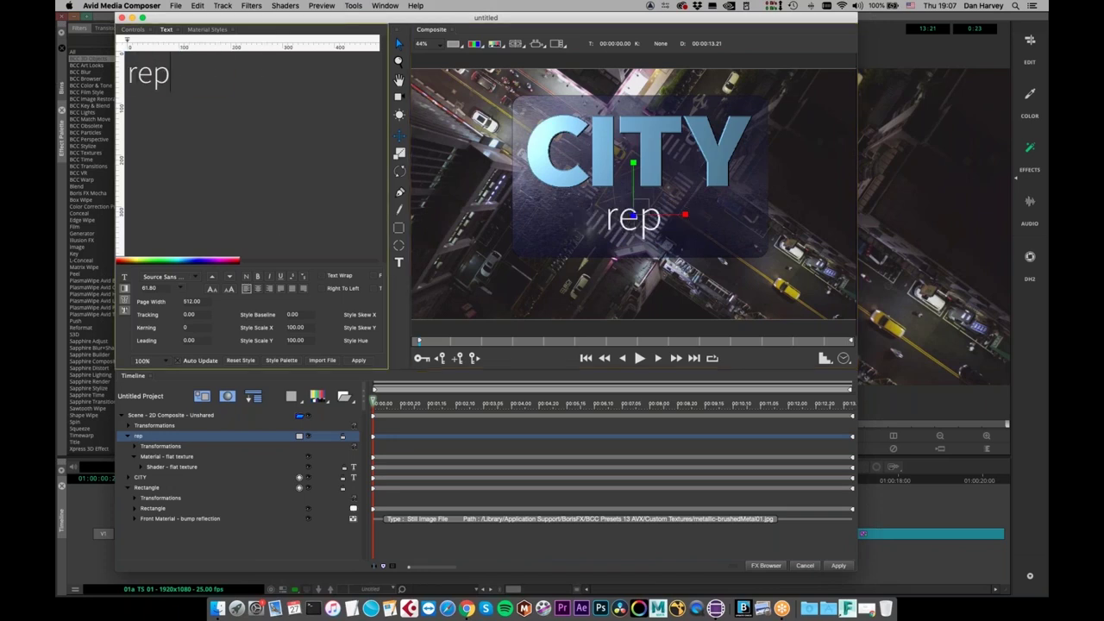
type("ort")
key("super+a")
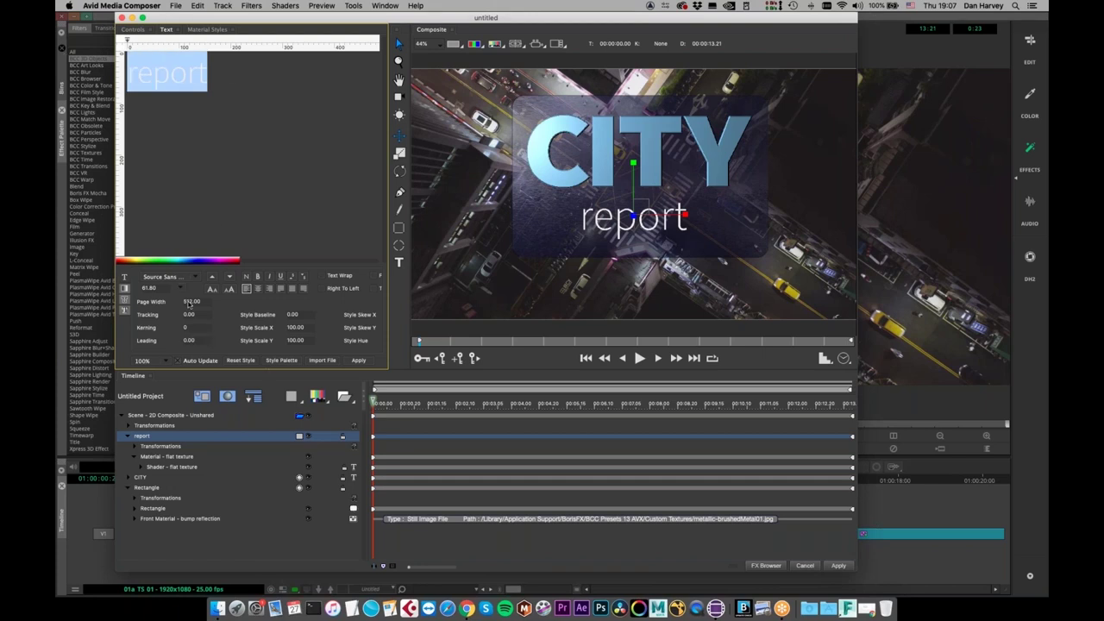
left_click_drag(180, 315, 200, 317)
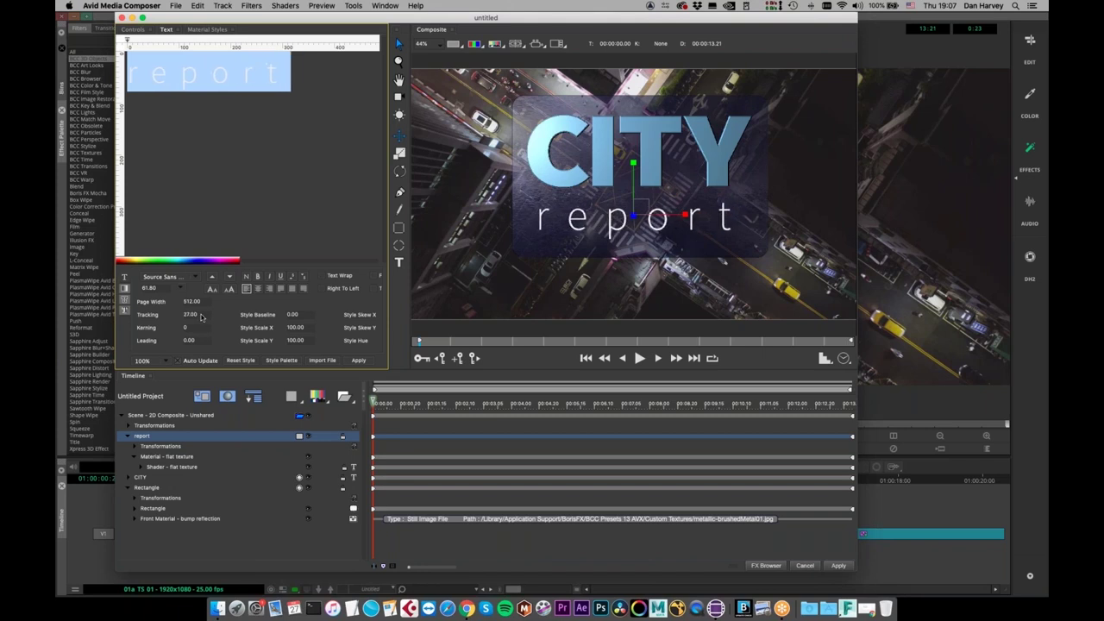
Preview the finished CITY report title, apply it to the Taipei clip and check it at several points along the clip
left_click_drag(481, 342, 541, 359)
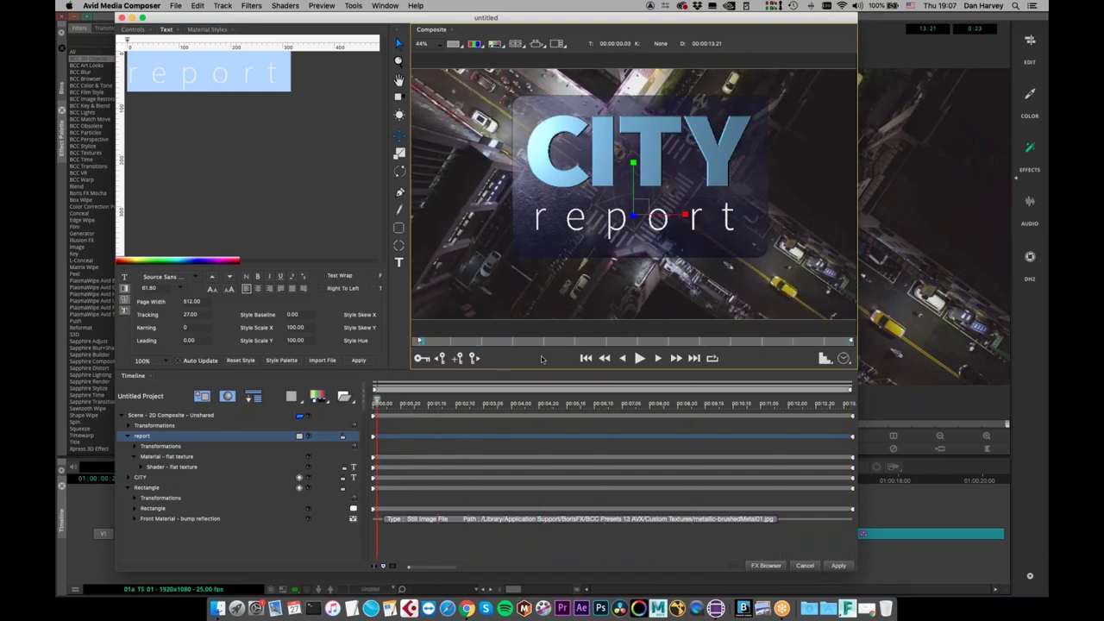
key("space")
key("Home")
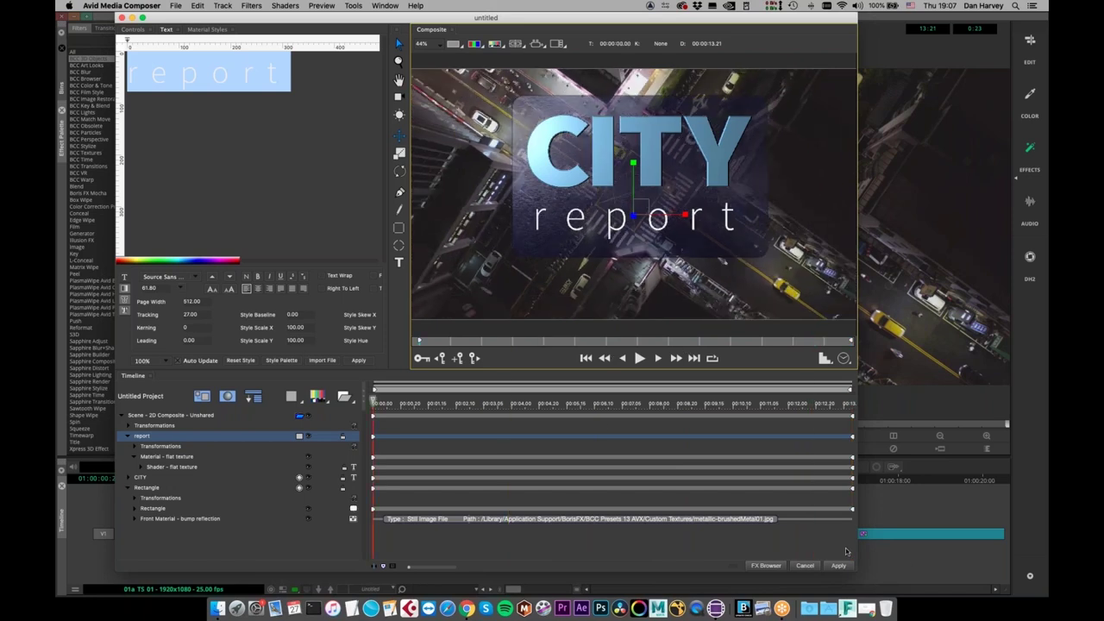
left_click(839, 566)
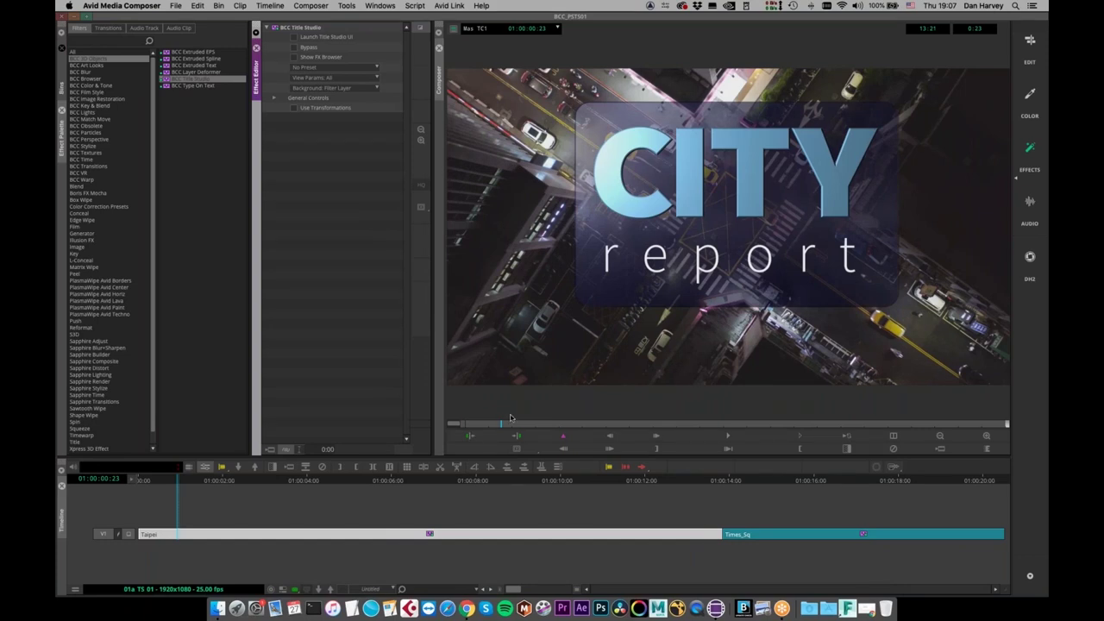
left_click_drag(518, 425, 446, 441)
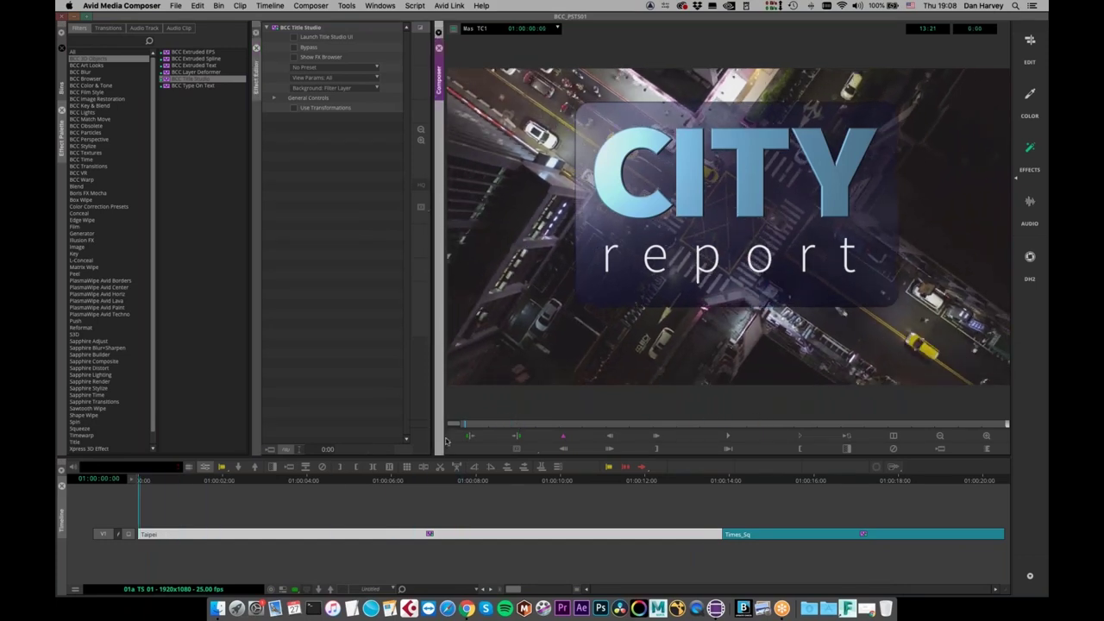
left_click(644, 424)
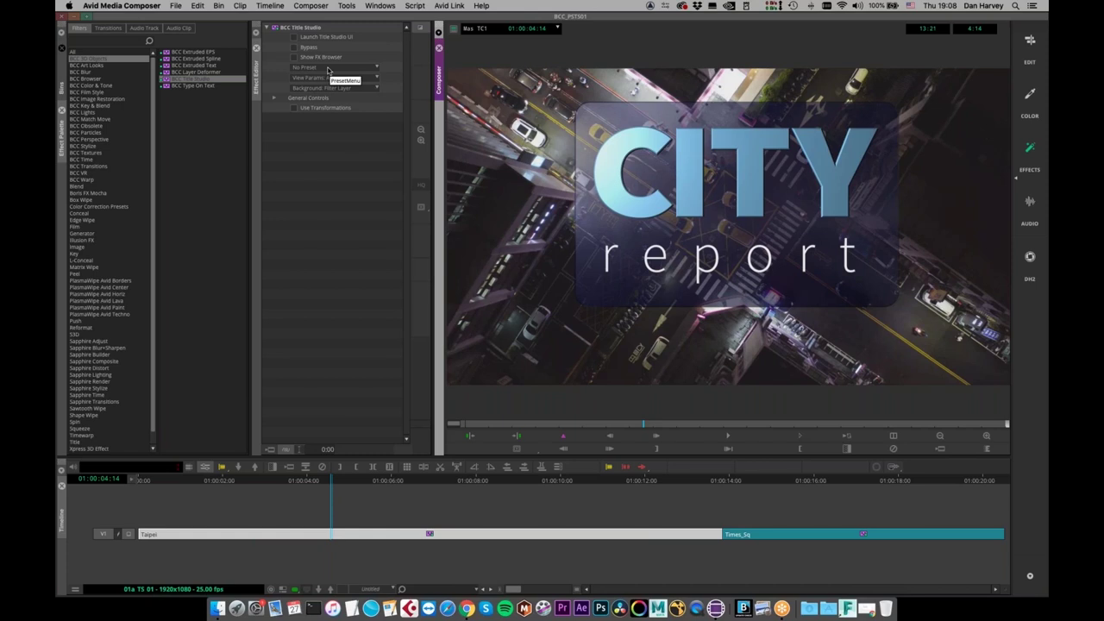
Save the current title effect as a preset named dan001 in the DH folder of BCC Title Studio
left_click(328, 69)
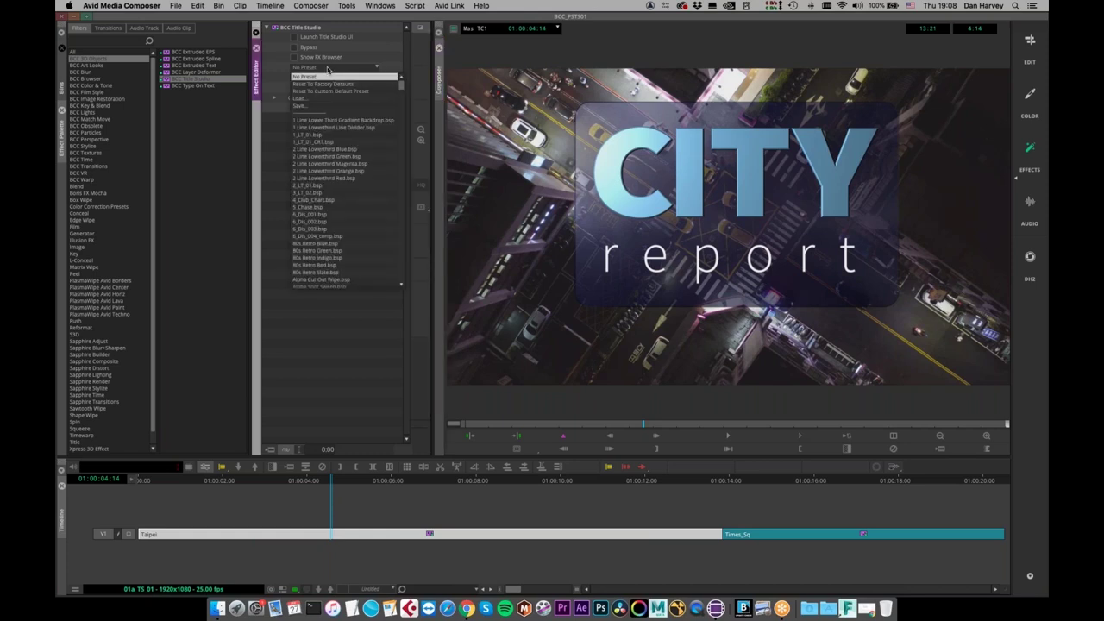
left_click(304, 77)
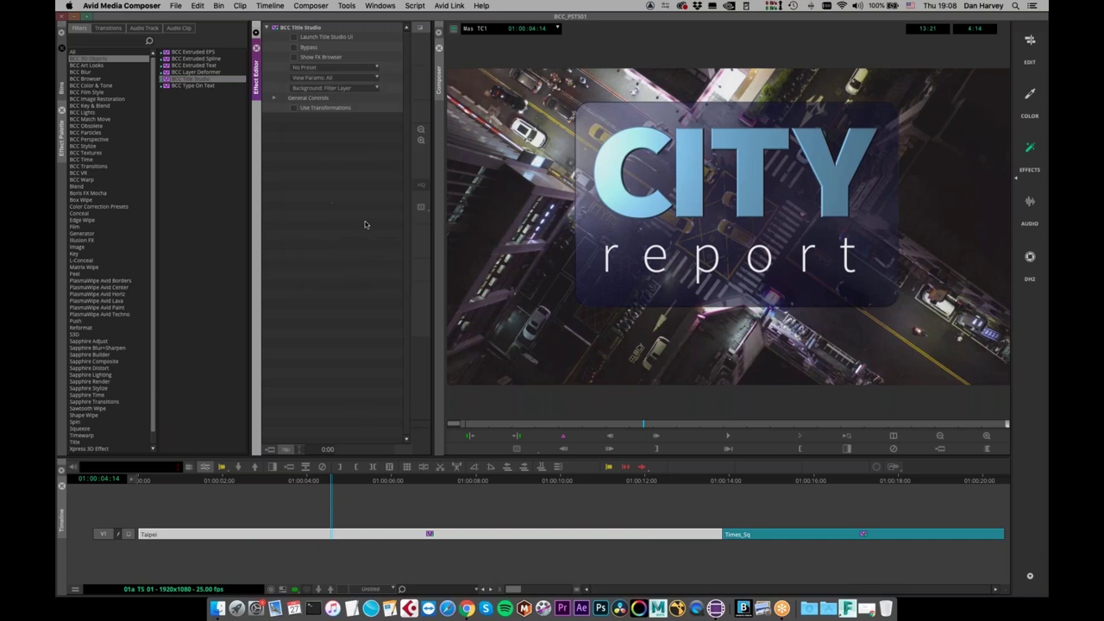
left_click(352, 67)
left_click(313, 106)
left_click(199, 354)
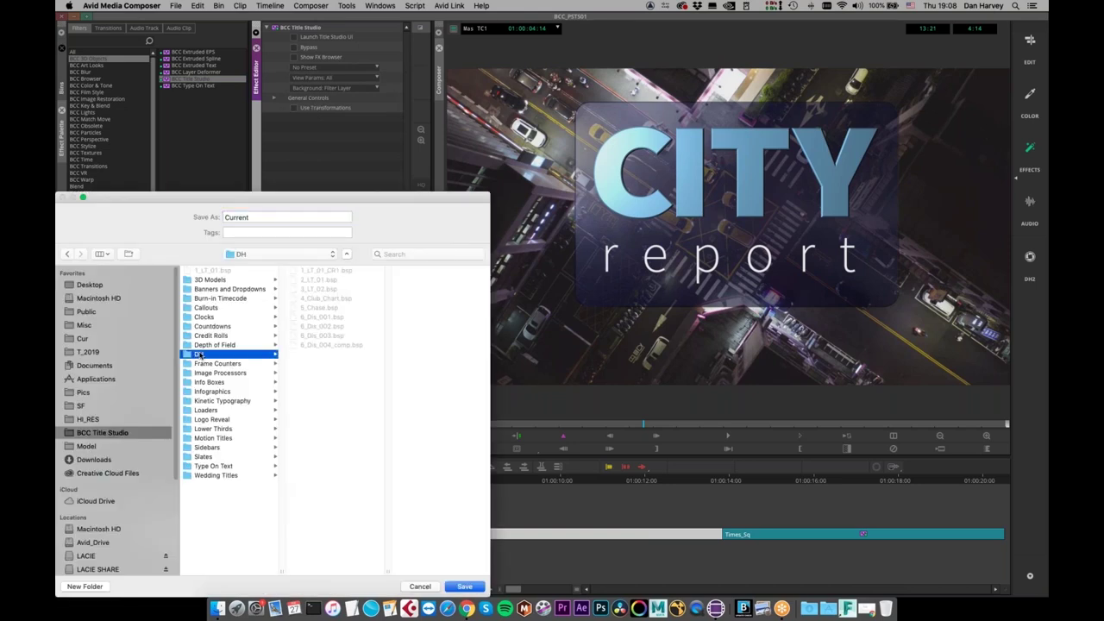
double_click(279, 217)
type("dan001")
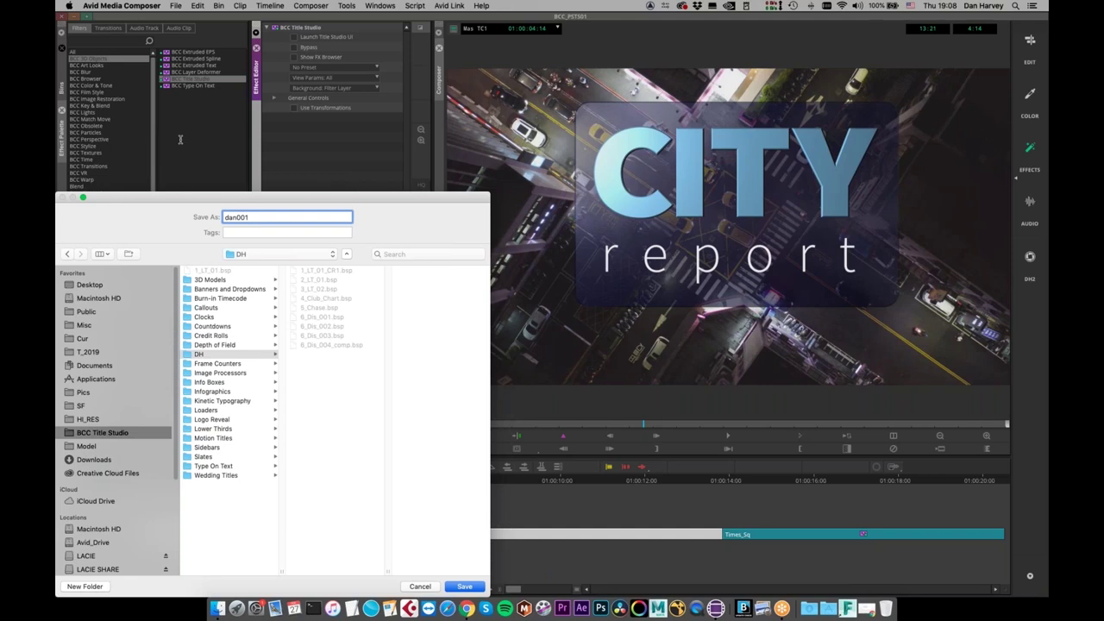
left_click(471, 588)
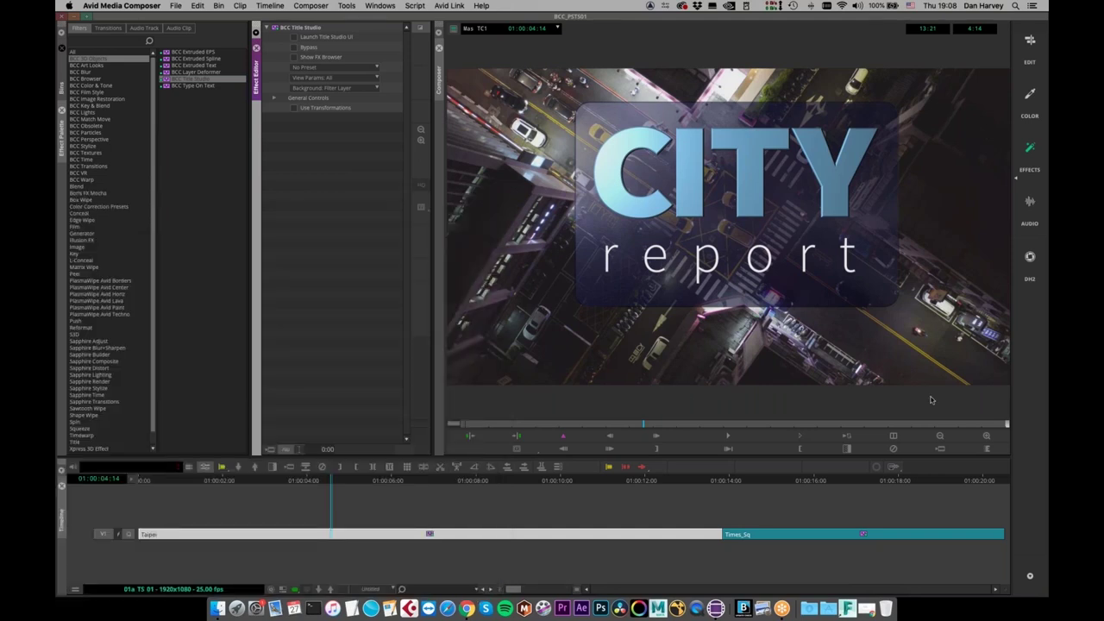
Remove the existing title effect from the Times_Sq clip and apply a fresh BCC Title Studio effect to it
left_click(734, 426)
key("space")
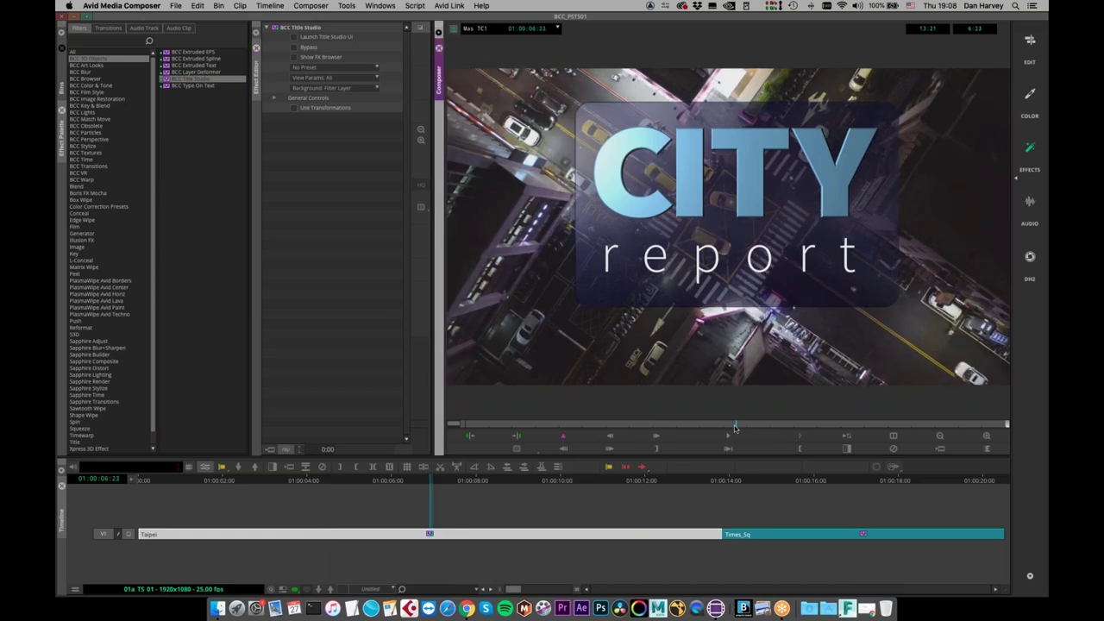
left_click_drag(475, 482, 592, 483)
left_click(733, 509)
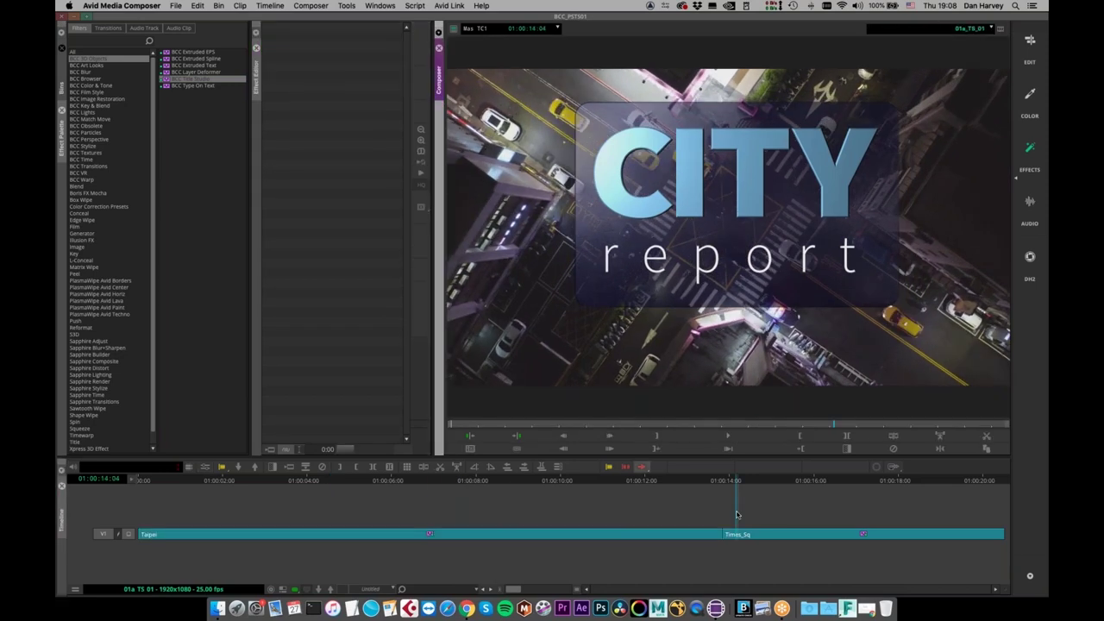
left_click(762, 534)
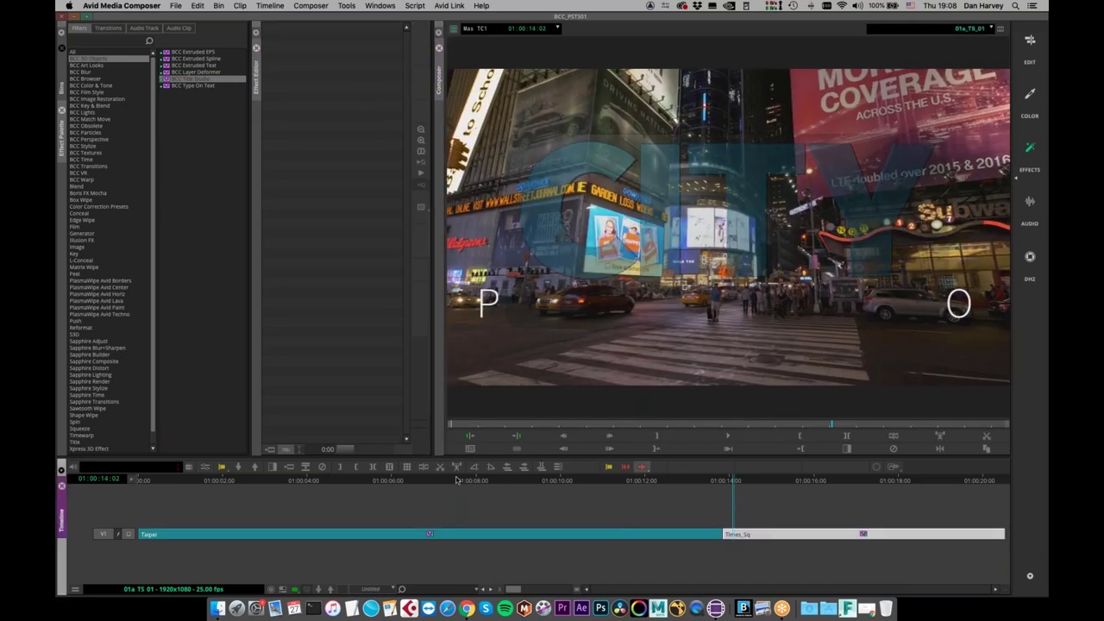
left_click(322, 467)
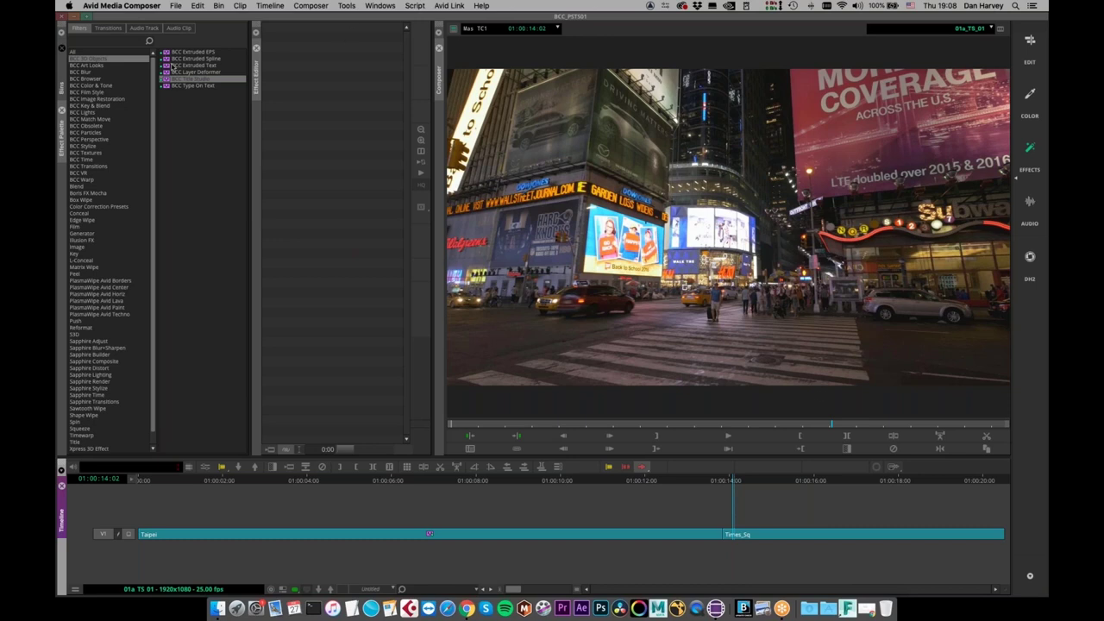
left_click_drag(173, 79, 800, 534)
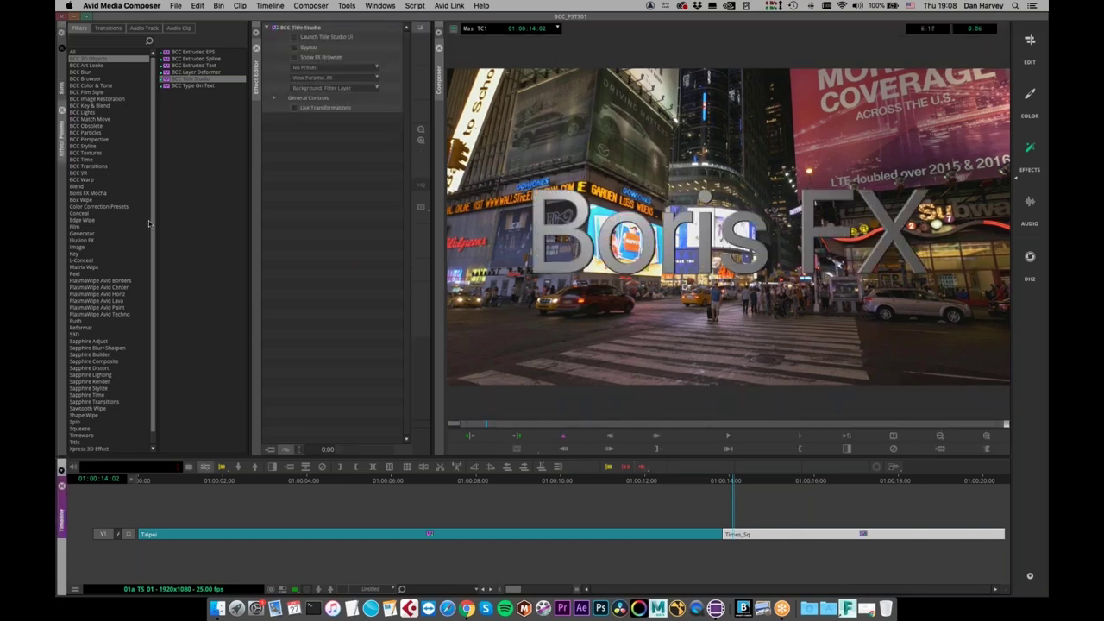
left_click(328, 68)
left_click(300, 99)
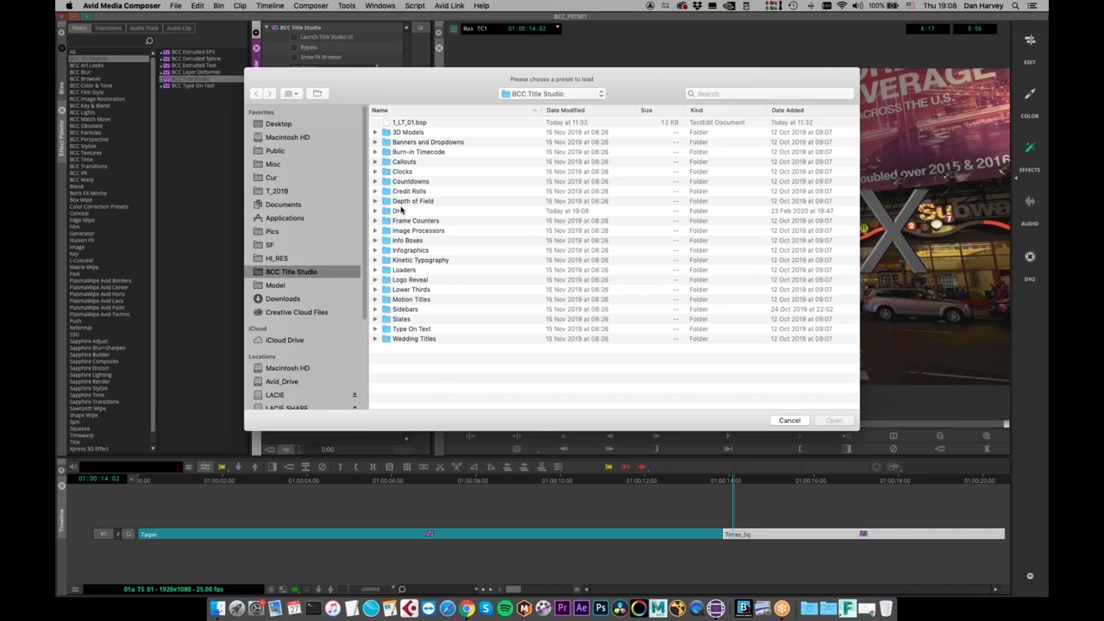
double_click(400, 210)
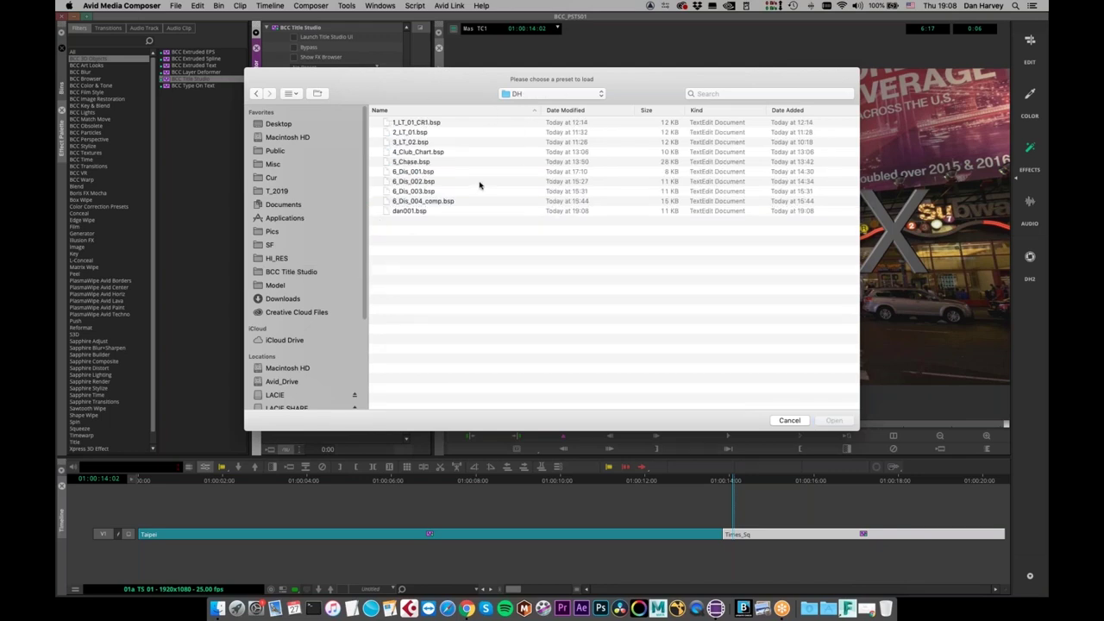
left_click(788, 421)
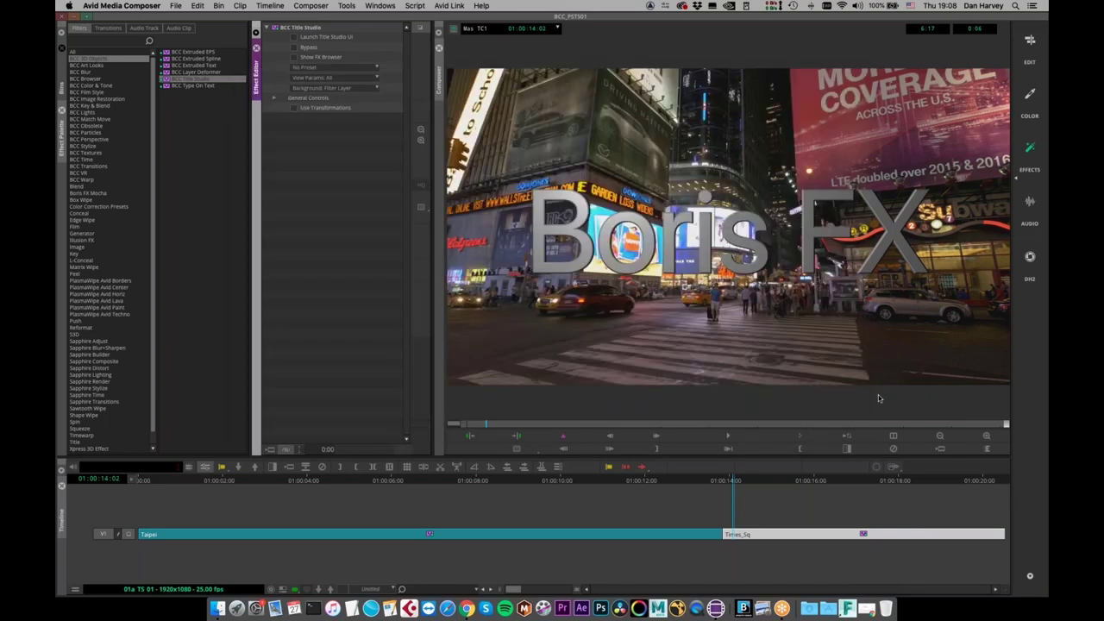
Preview the DH presets in the FX Browser, choose dan001 and open it in Advanced Mode
left_click(293, 59)
left_click(285, 129)
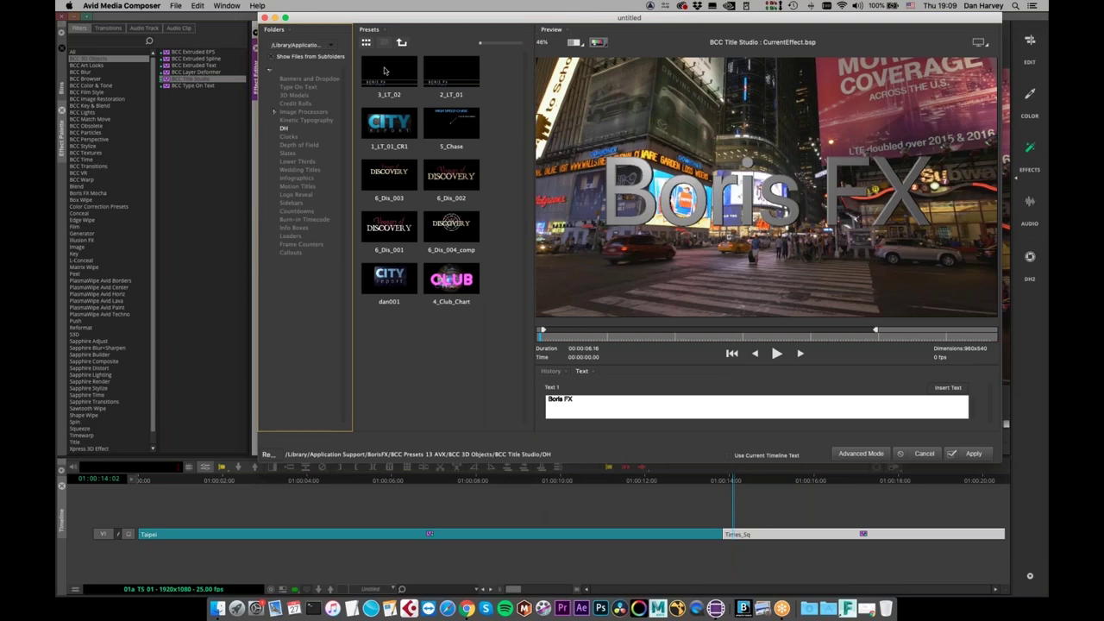
left_click(389, 280)
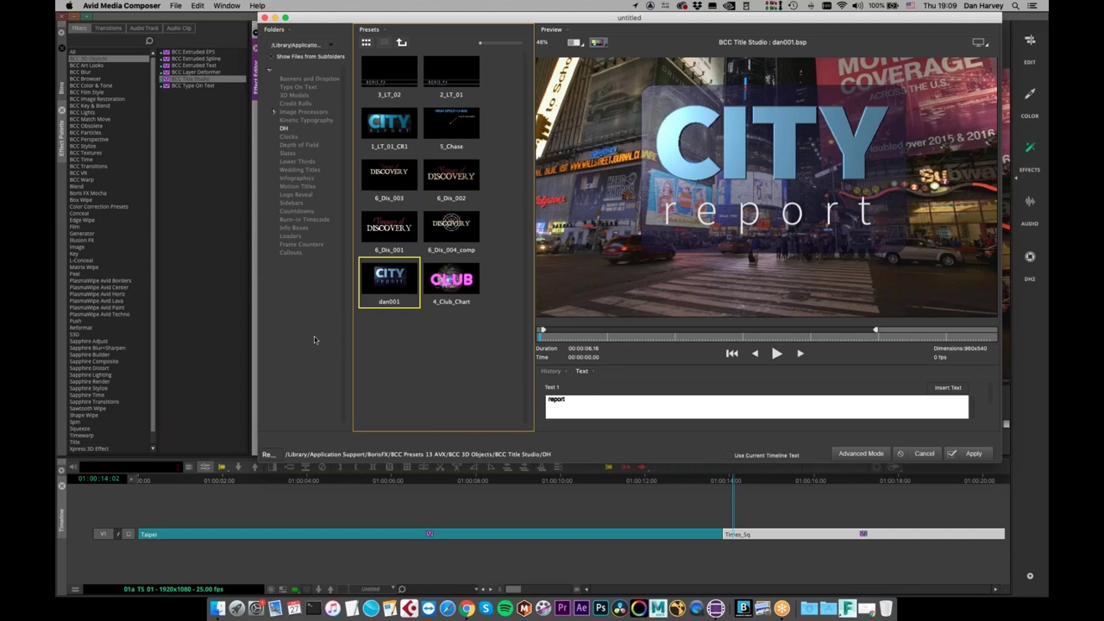
left_click(444, 283)
left_click(392, 229)
left_click(389, 278)
left_click(776, 353)
left_click_drag(558, 340, 529, 338)
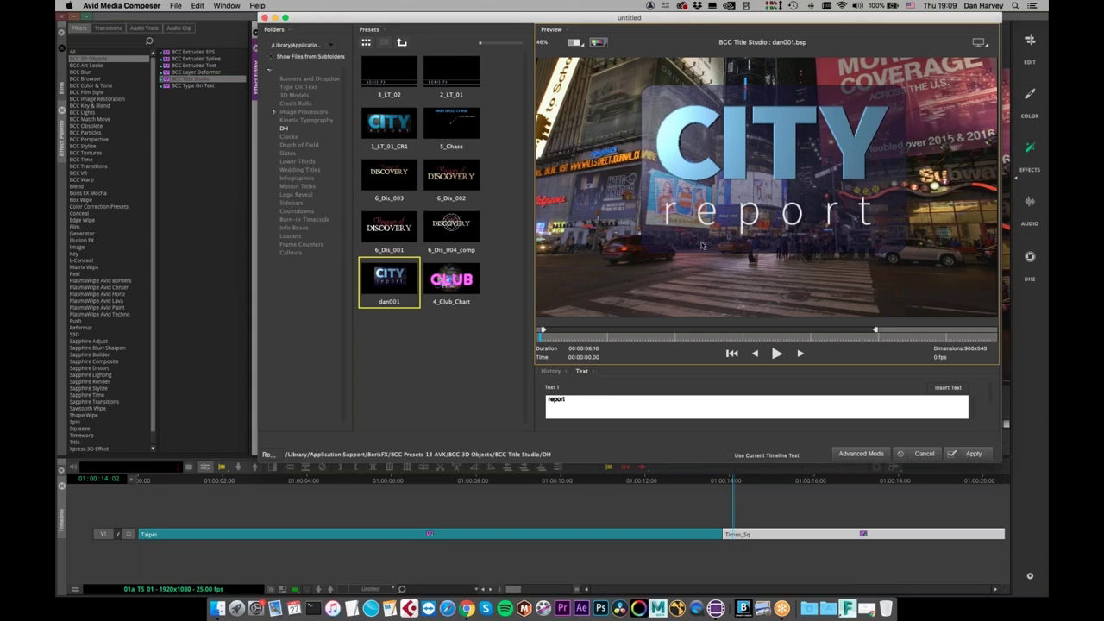
left_click(863, 454)
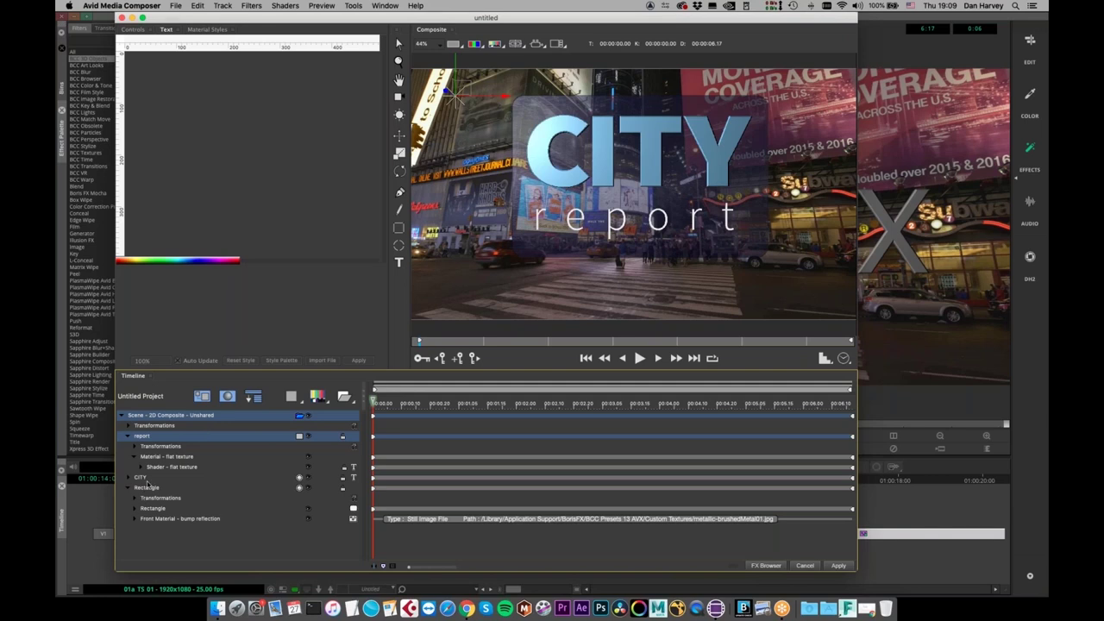
Try replacing the report text with "fffffff", and undo the text change
left_click(153, 440)
left_click(165, 468)
left_click(151, 426)
left_click(149, 437)
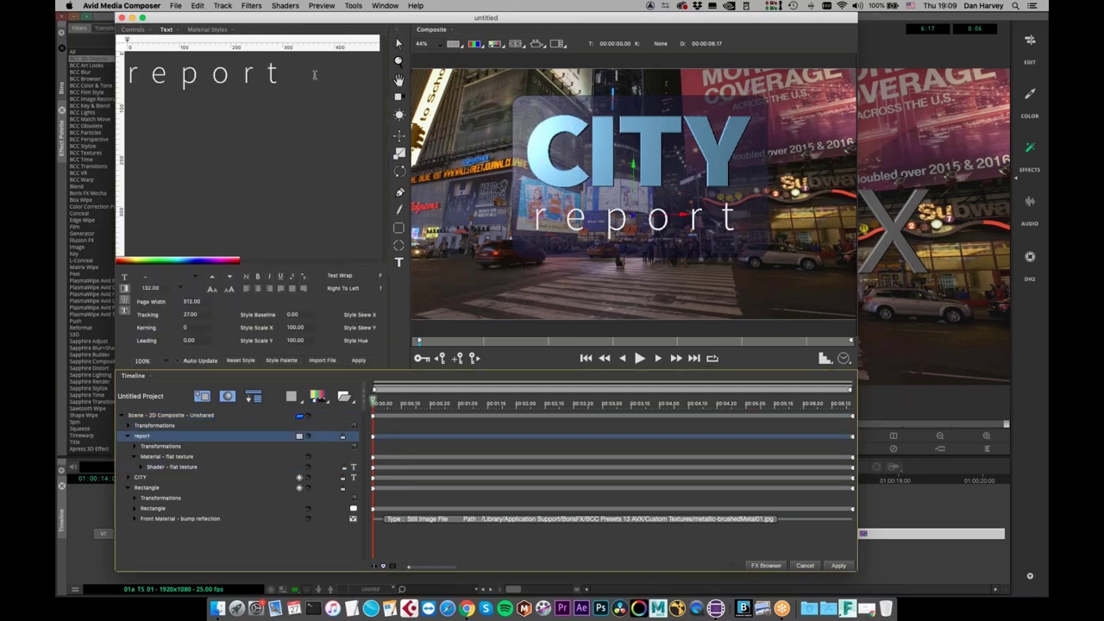
key("super+a")
type("f")
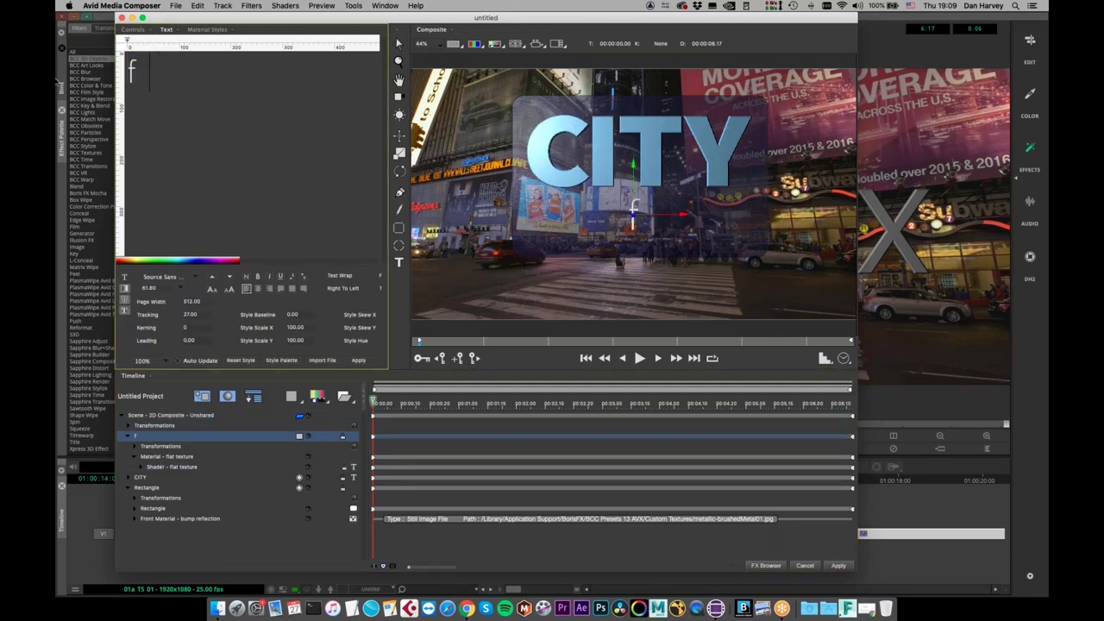
type("f ff ff f")
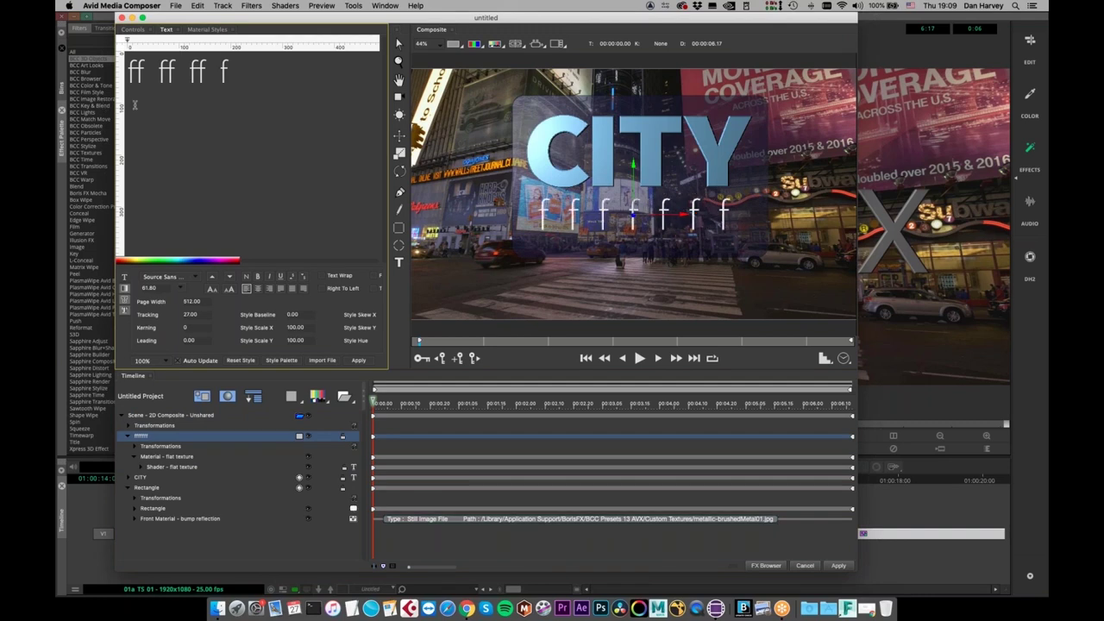
key("super+z")
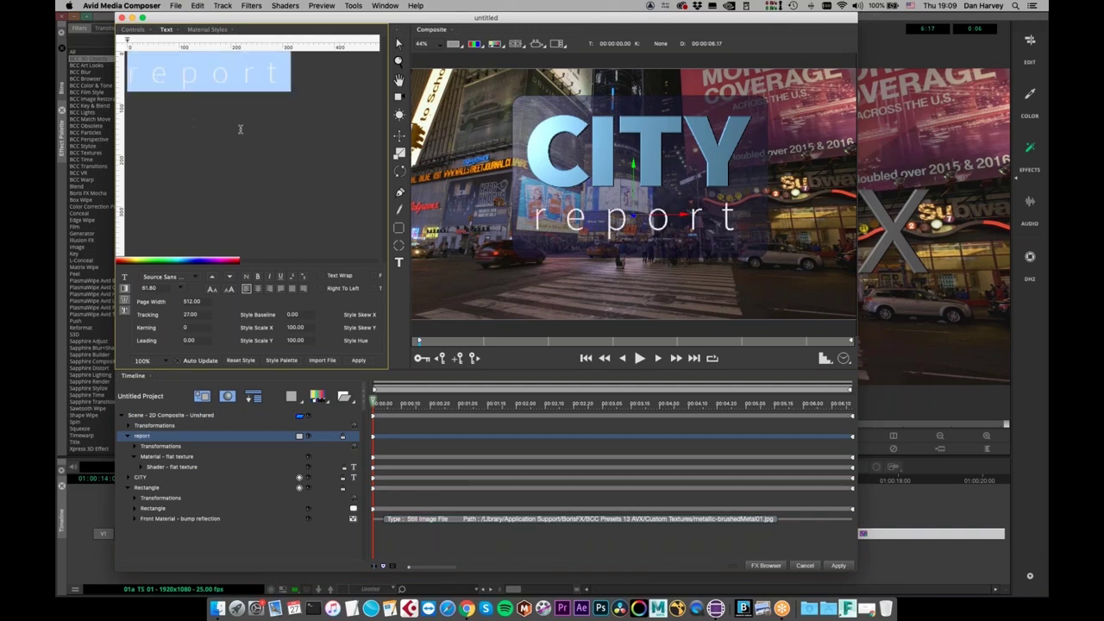
Apply the title to the Times_Sq clip and scrub through the clip to check it
left_click(838, 566)
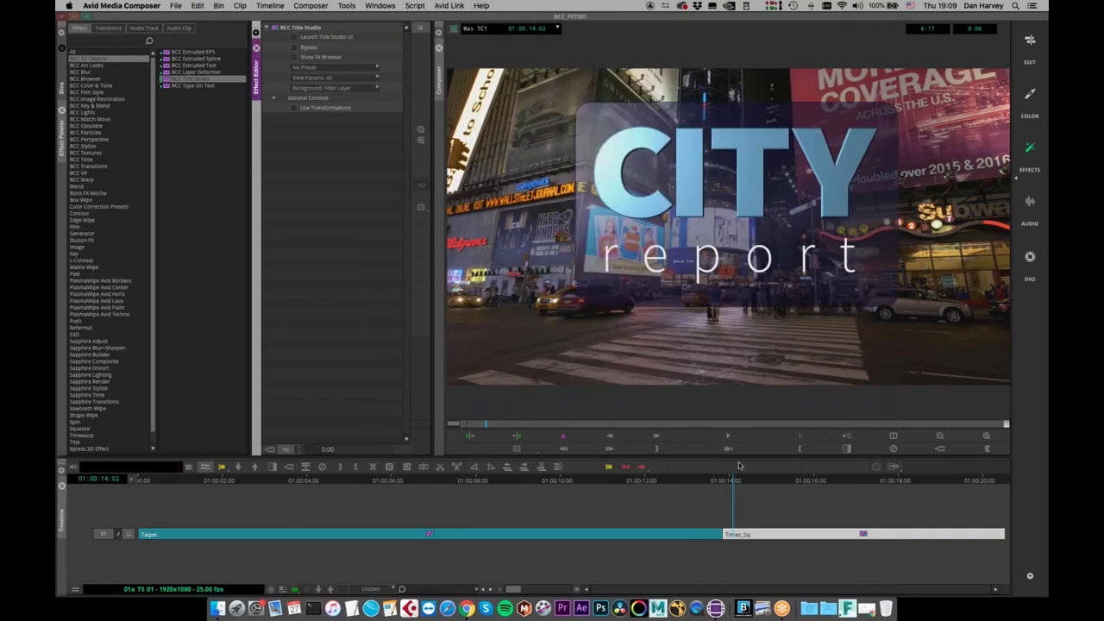
left_click_drag(621, 422, 509, 430)
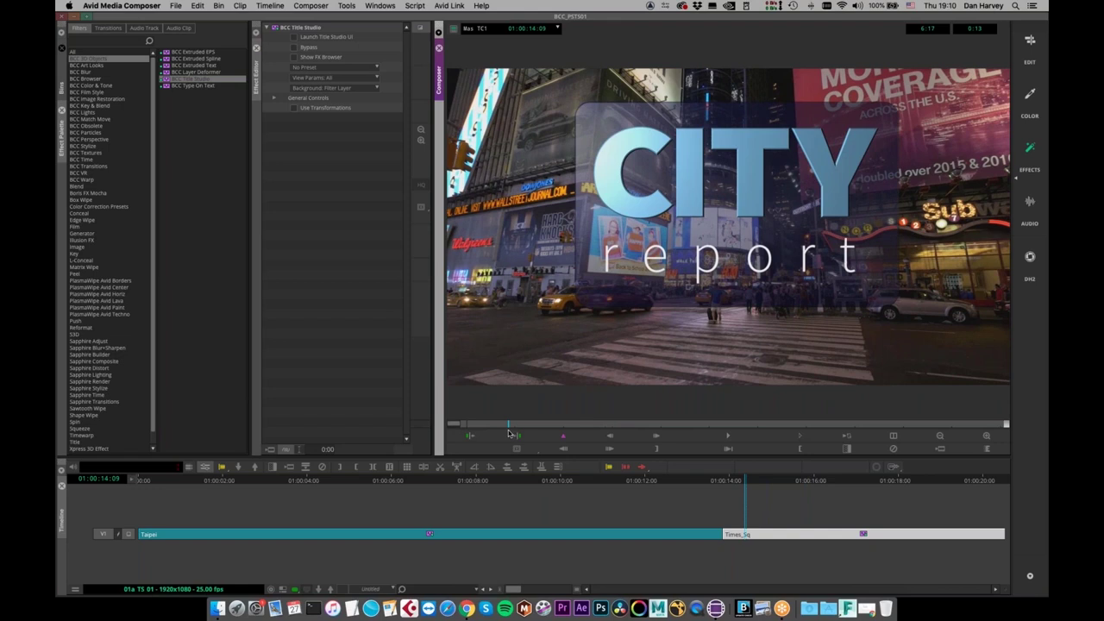
Reopen the Times_Sq title in the Title Studio UI and collapse the report track
left_click(294, 38)
left_click(299, 39)
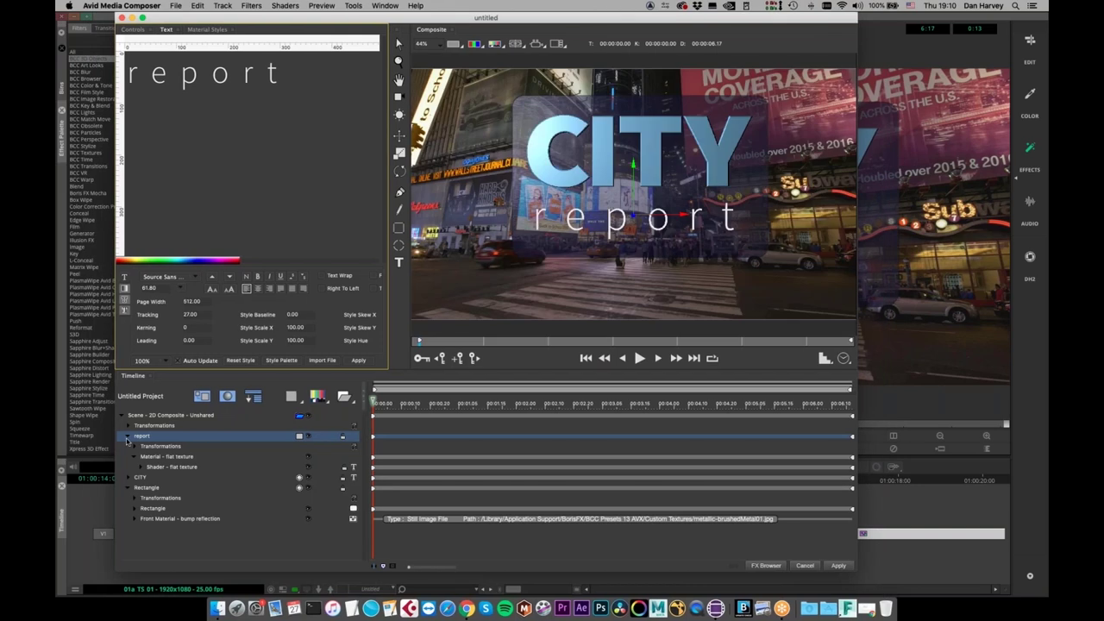
left_click(127, 436)
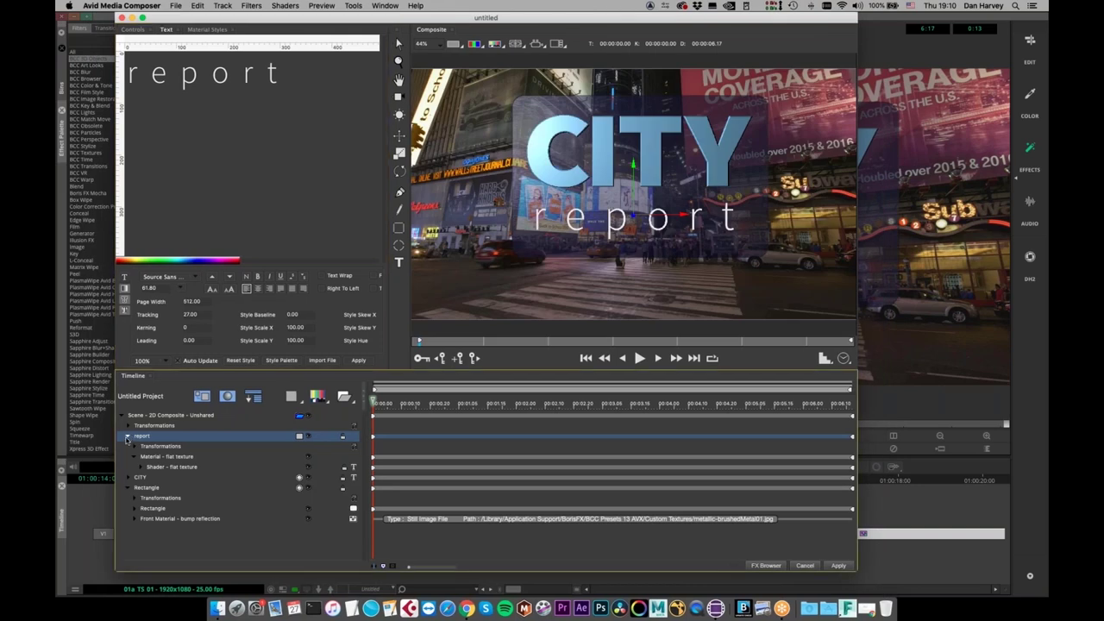
left_click(128, 437)
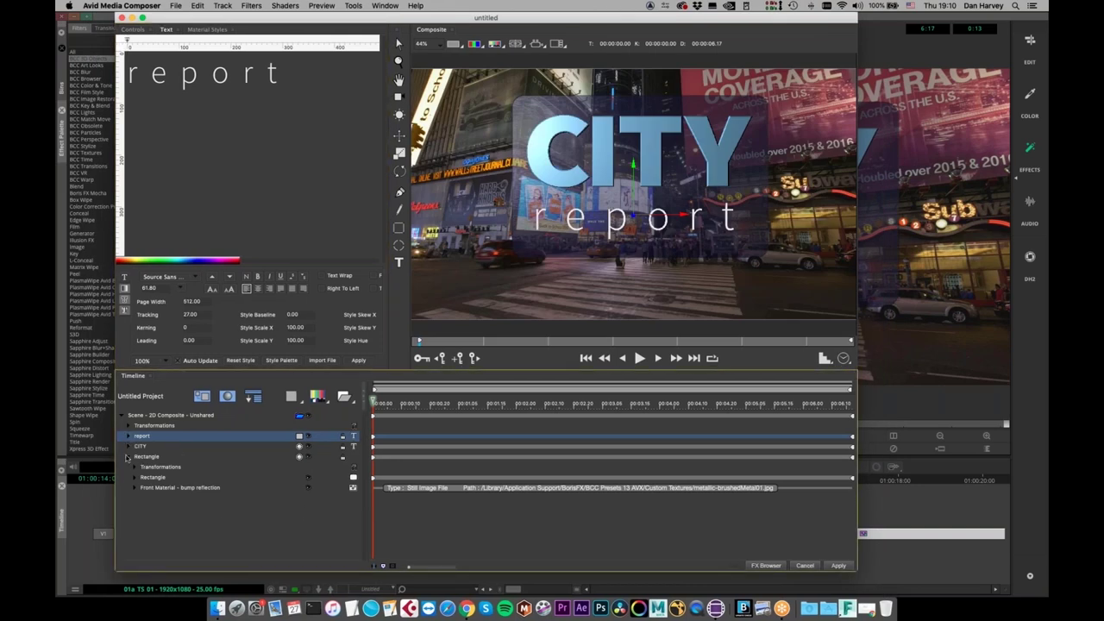
Group the CITY and Rectangle tracks in a new 3D container, and collapse the container
left_click(127, 456)
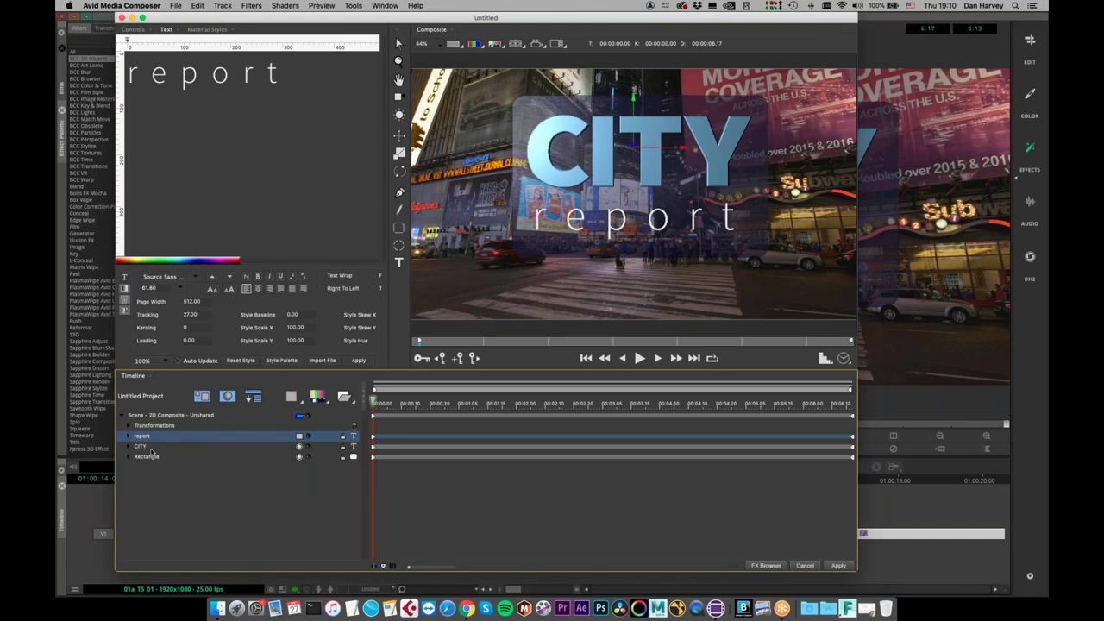
left_click(142, 446)
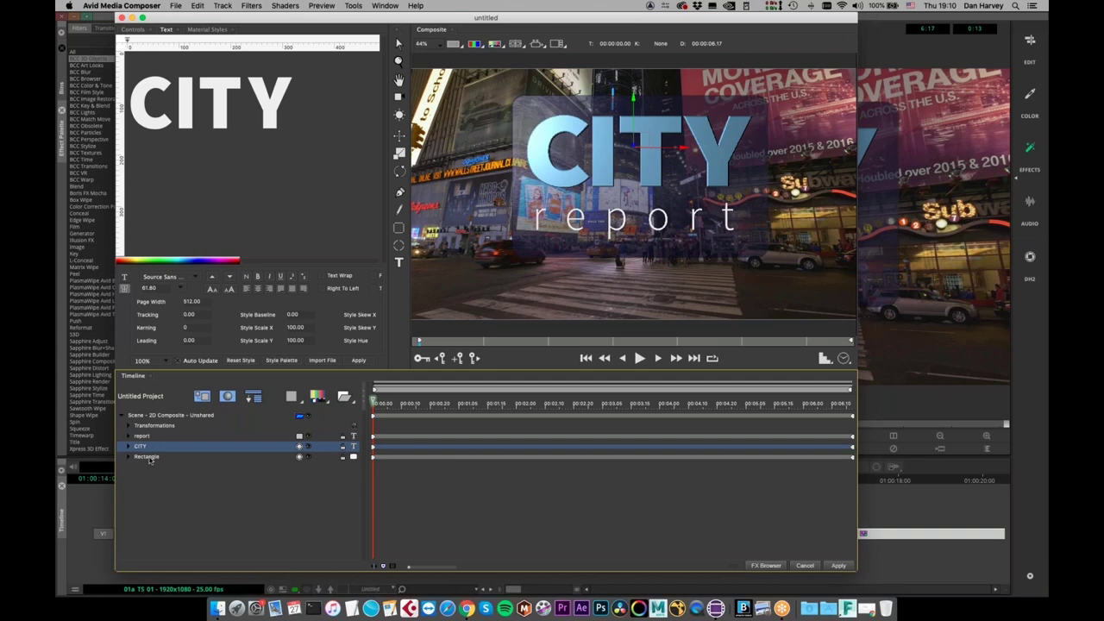
left_click(148, 457)
left_click(151, 447)
left_click(145, 457, "shift")
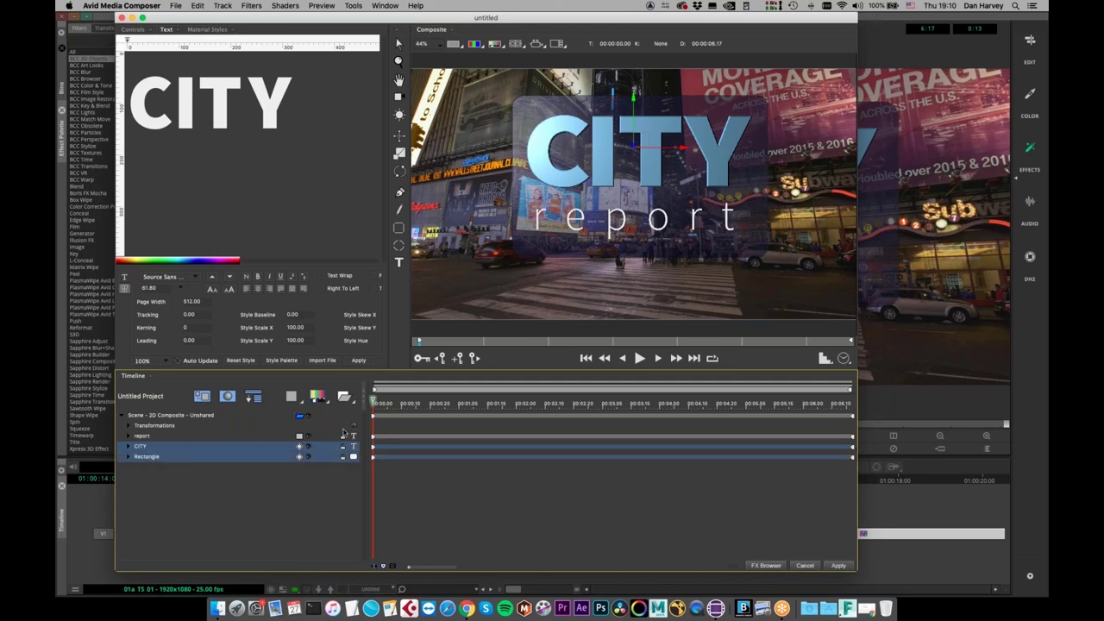
left_click(346, 396)
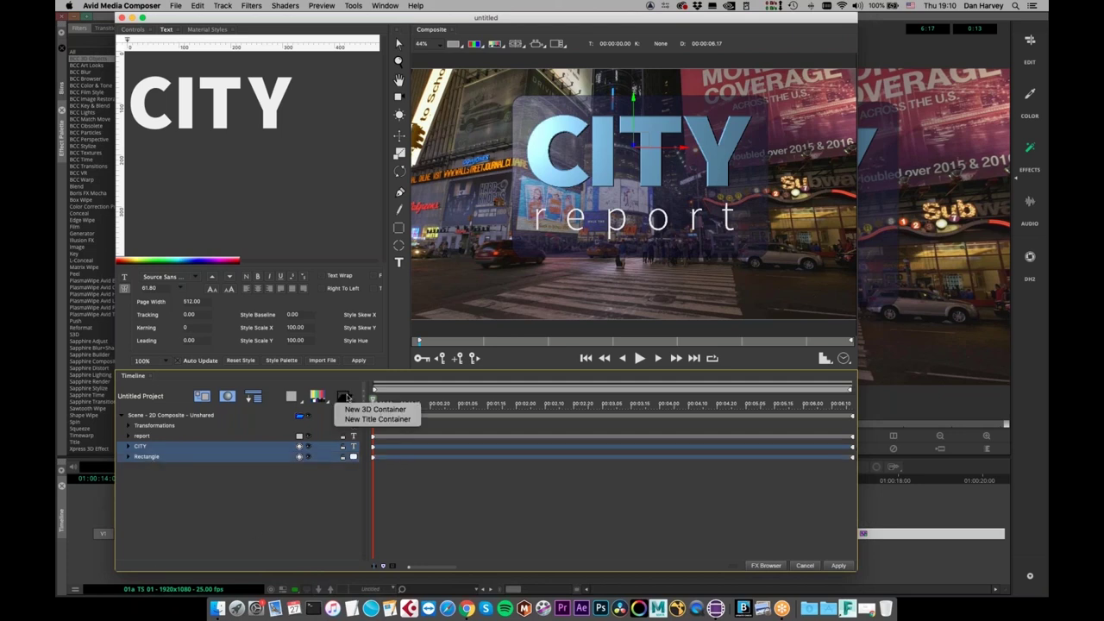
left_click(360, 409)
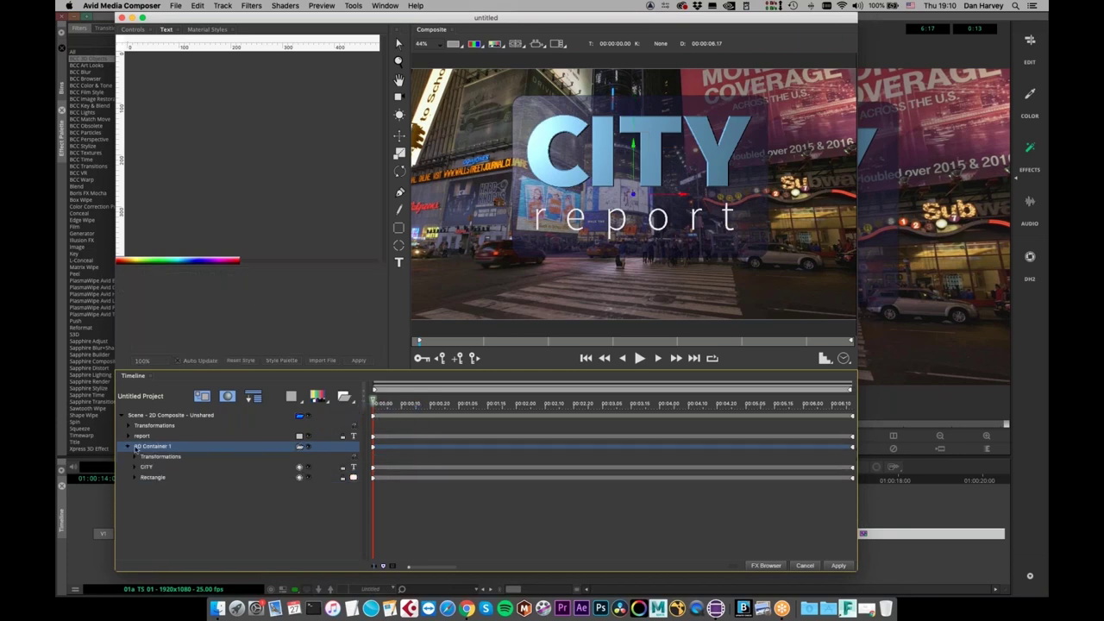
left_click(127, 447)
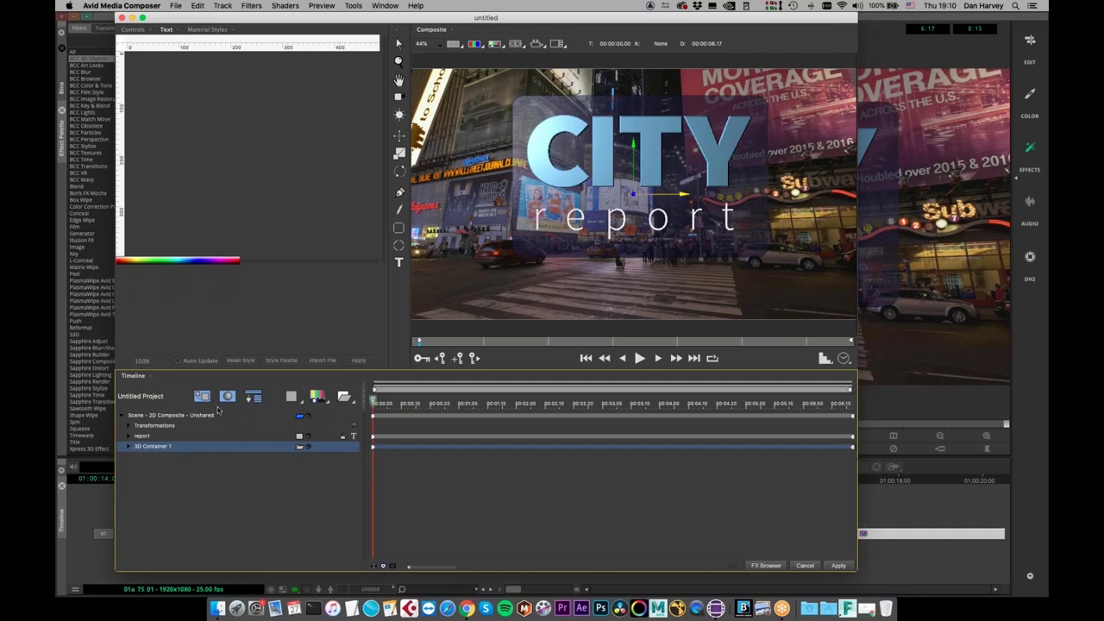
Move the 3D container slightly down in the composite to a Position Y of about 571, and toggle automatic keyframing on and off
mouse_move(633, 145)
left_mouse_down()
mouse_move(637, 130)
mouse_move(645, 159)
mouse_move(638, 152)
left_mouse_up()
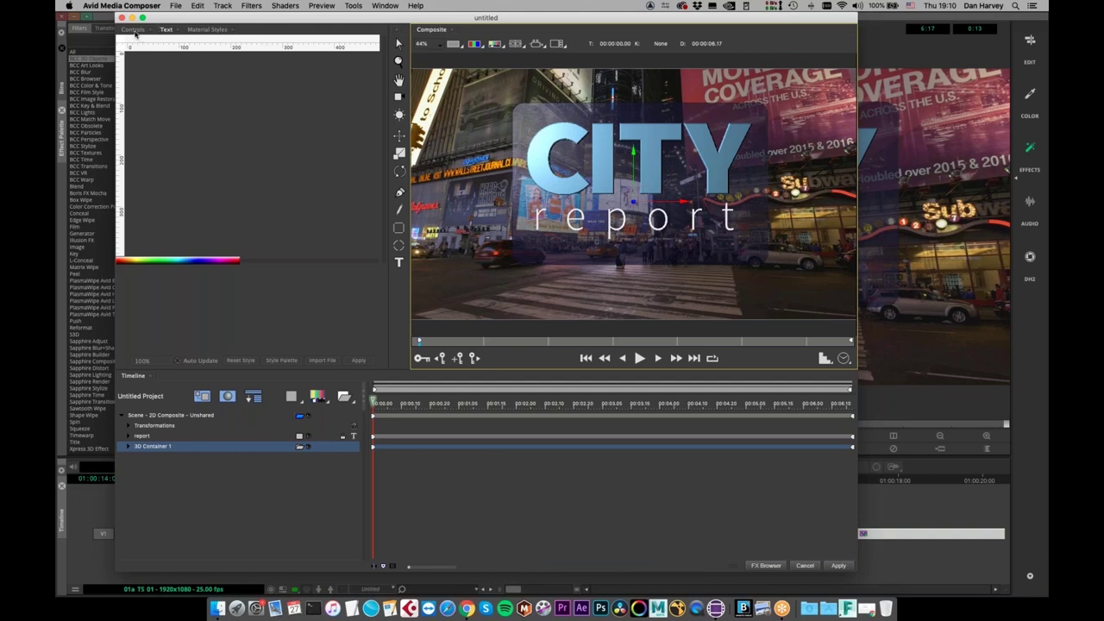
left_click(137, 31)
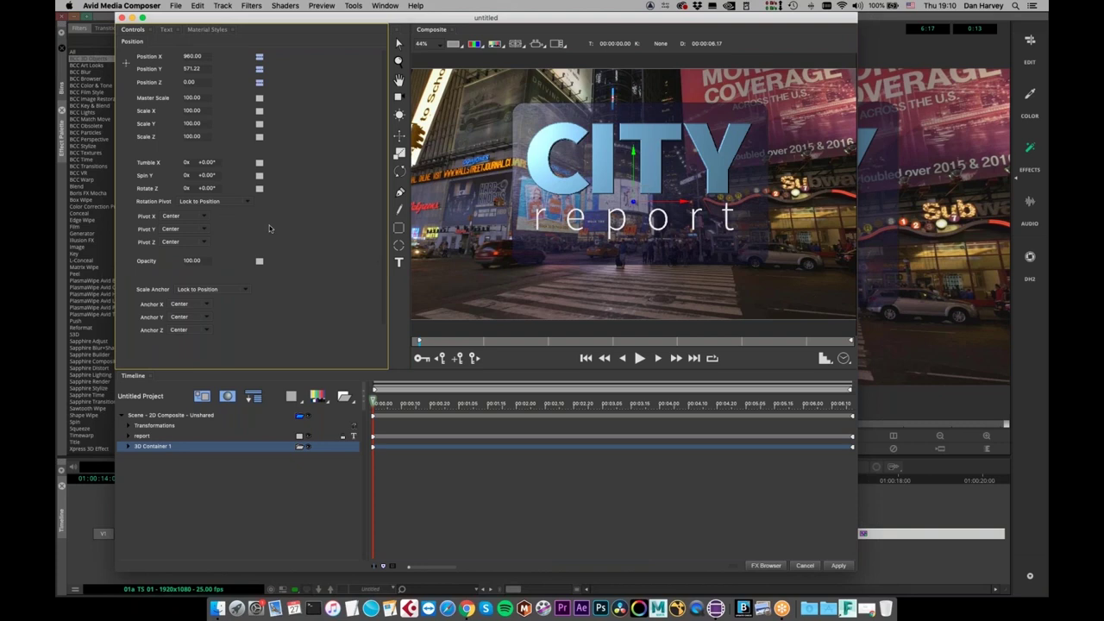
left_click(422, 361)
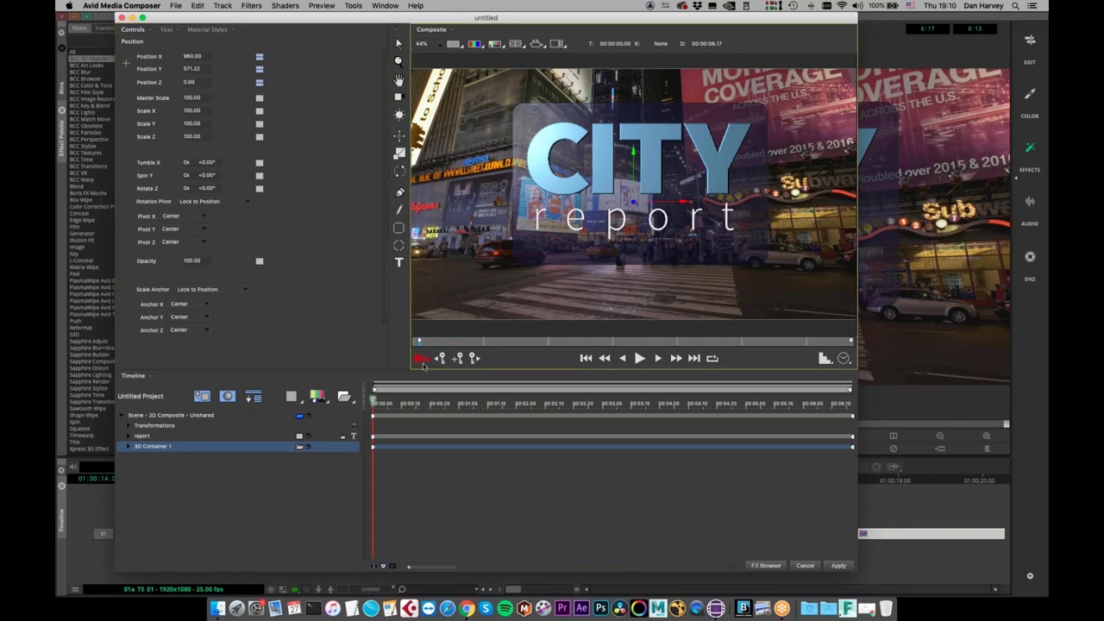
left_click(423, 360)
Review the rendering and parameter options in the project settings, and close the dialog
left_click(197, 6)
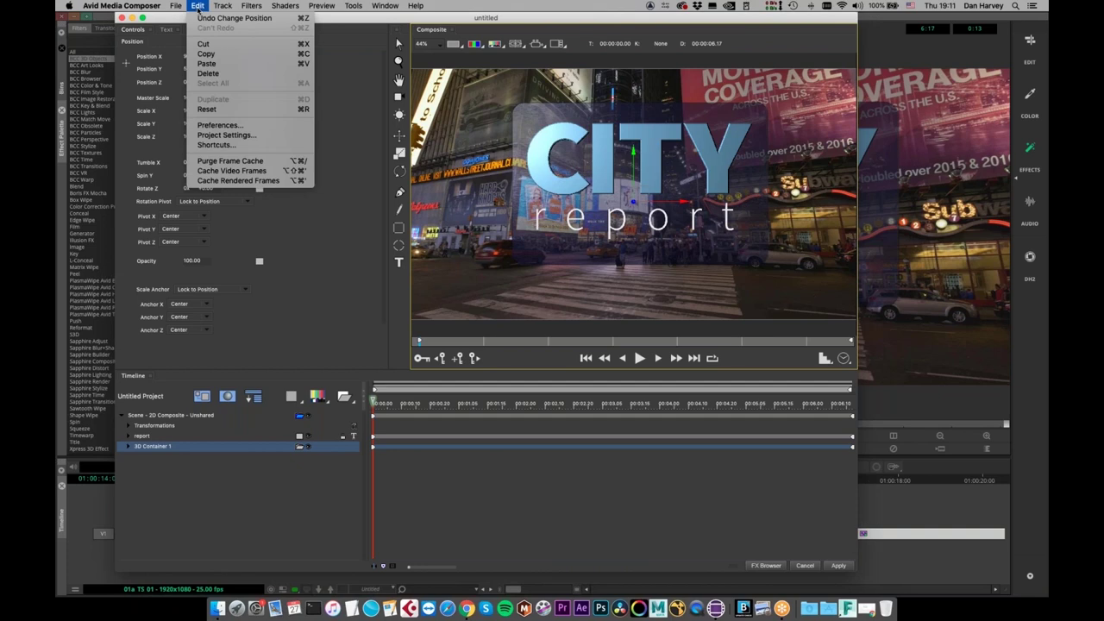
left_click(226, 136)
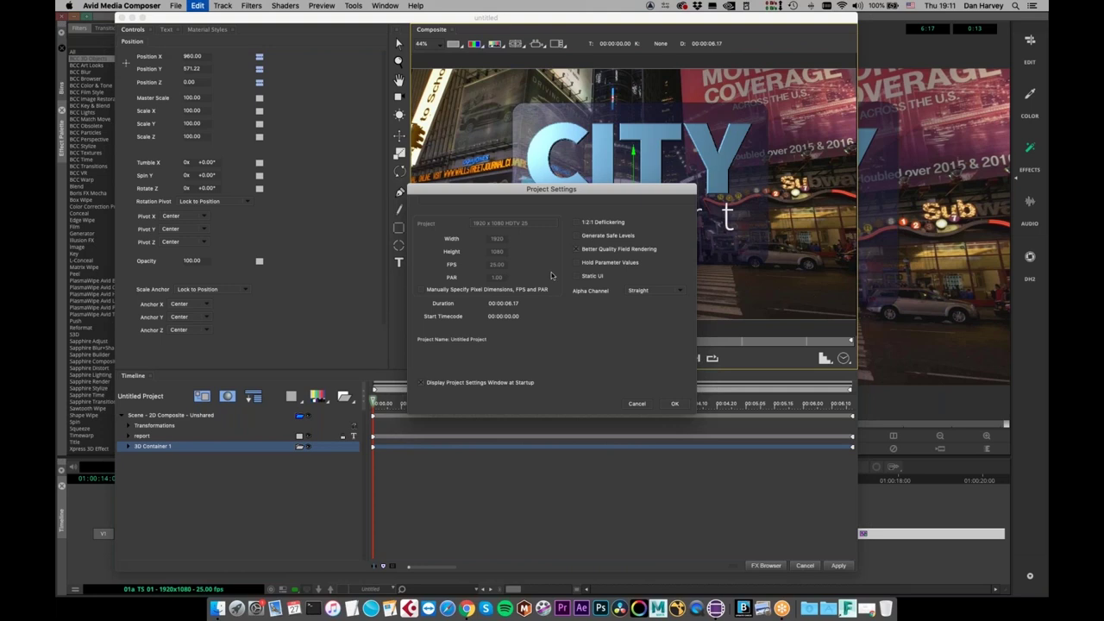
left_click(575, 250)
left_click(675, 404)
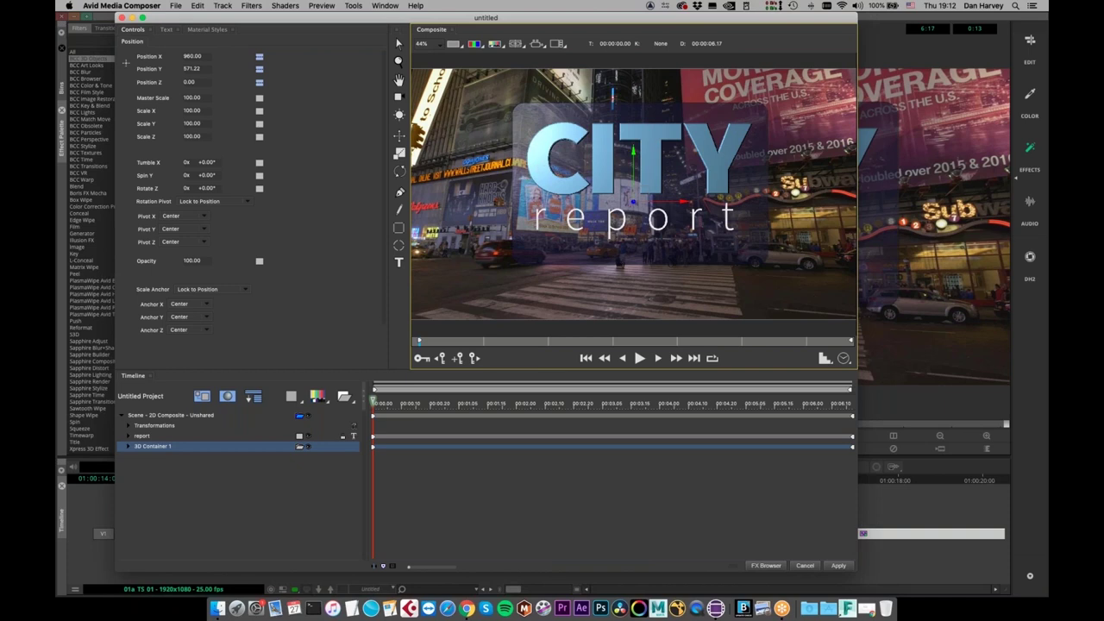
Set the 3D container's opacity interpolation to Linear on its first keyframe and check it by scrubbing ahead and back
left_click_drag(189, 266, 296, 234)
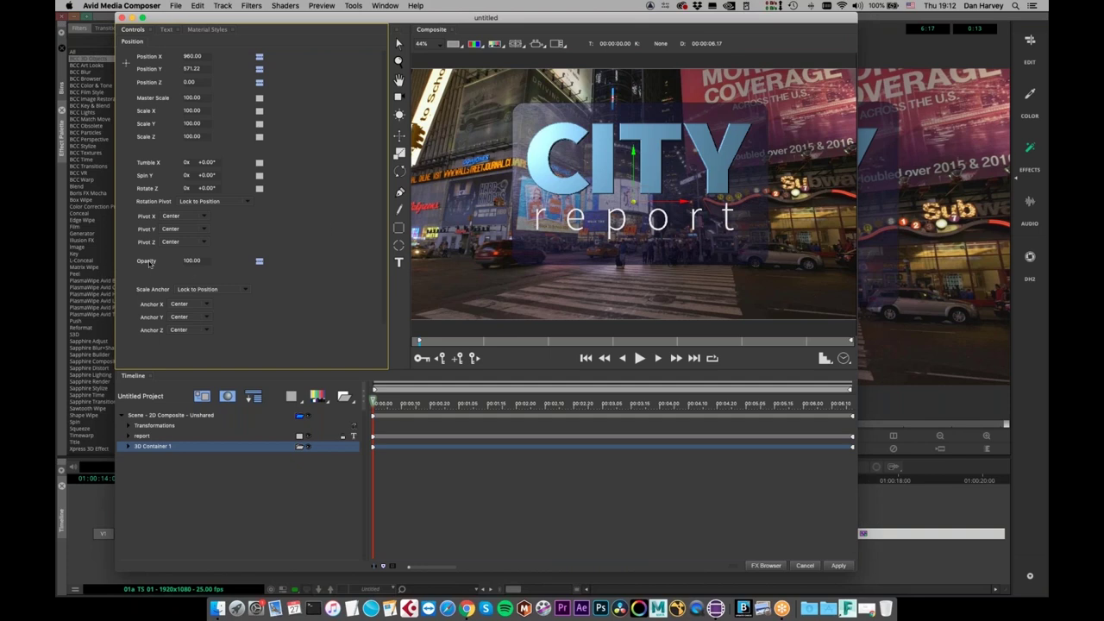
left_click(259, 263)
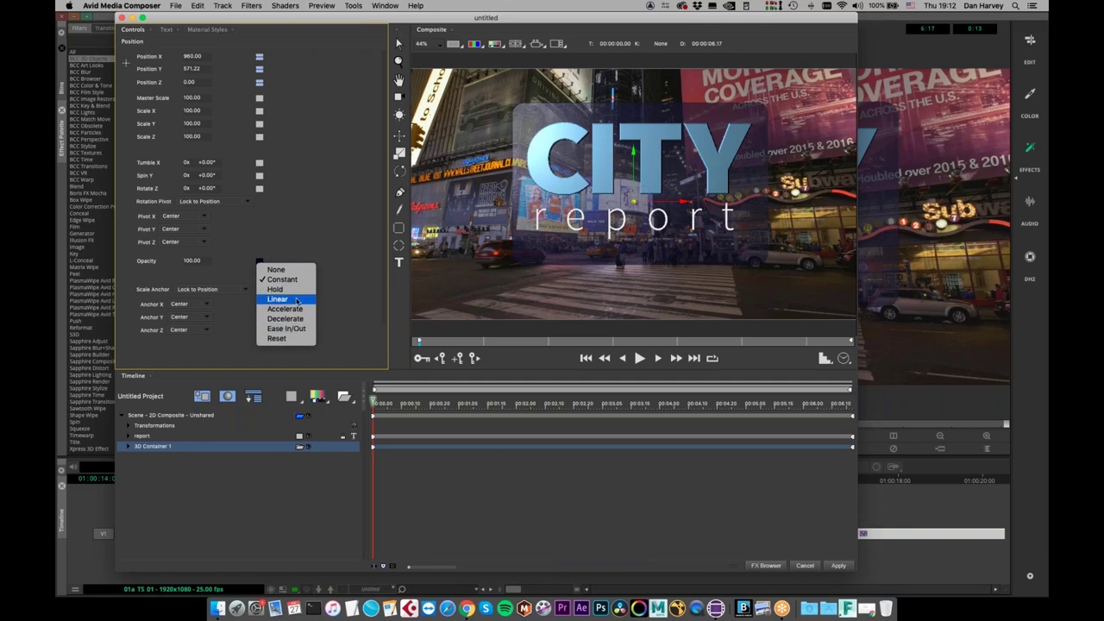
left_click(297, 299)
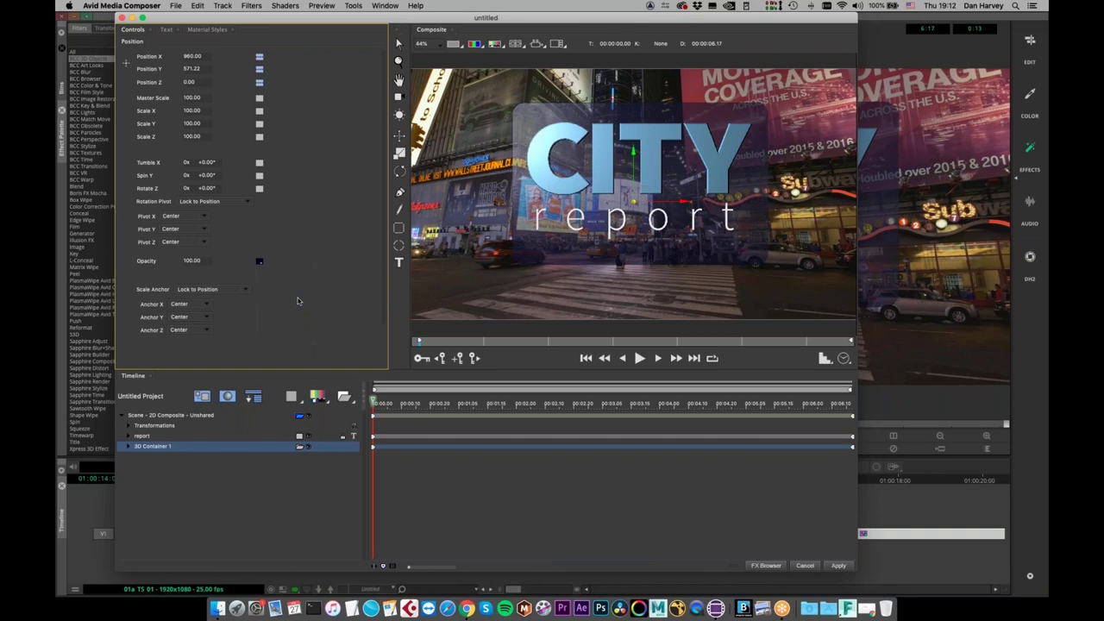
left_click(259, 262)
left_click(377, 401)
left_click_drag(388, 401, 525, 401)
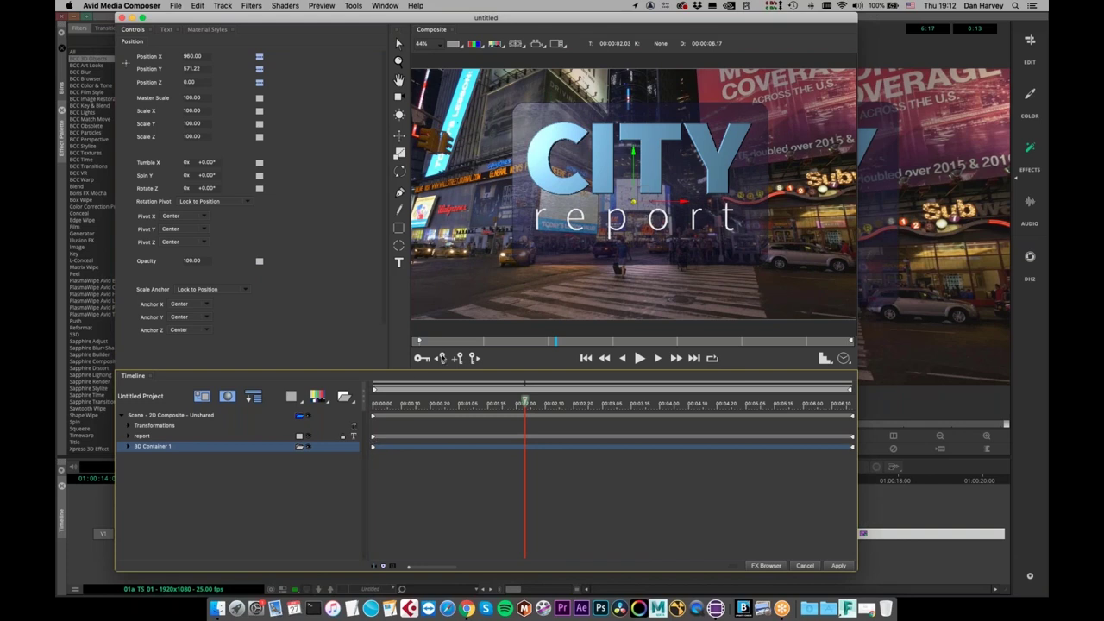
left_click(440, 358)
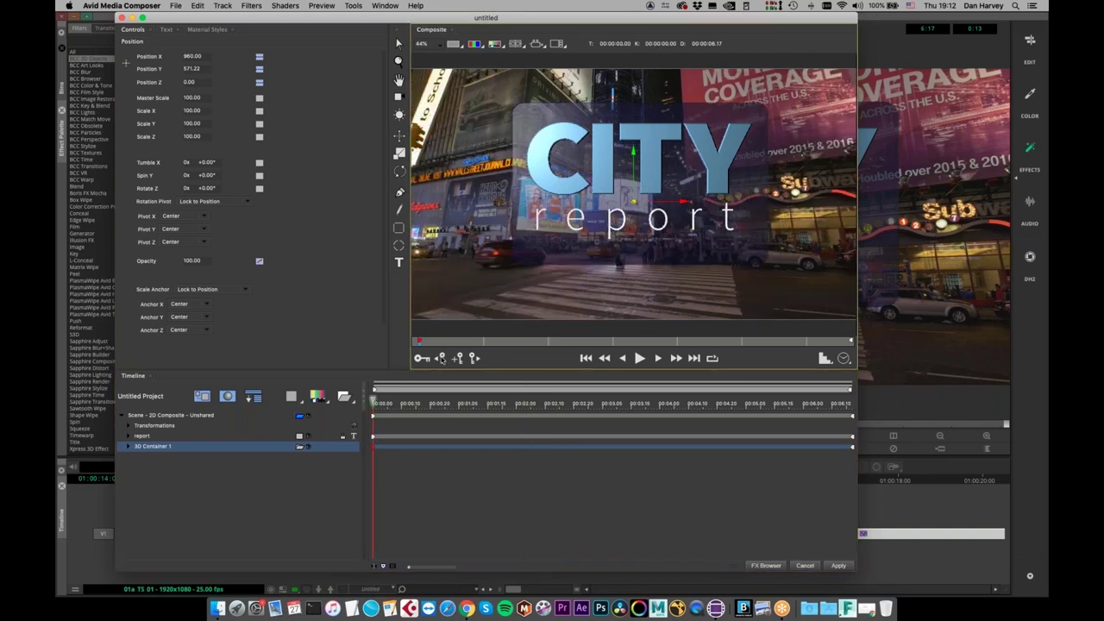
Add an opacity keyframe to the 3D container at 00:00:01.22
left_click_drag(374, 402, 507, 420)
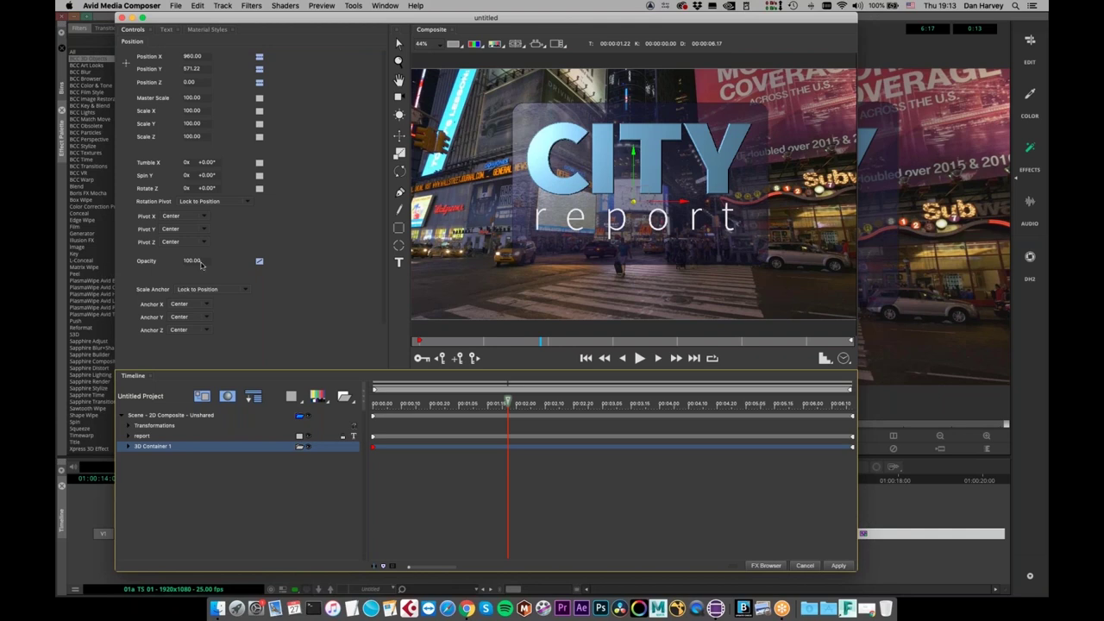
left_click_drag(194, 262, 281, 252)
left_click(259, 260)
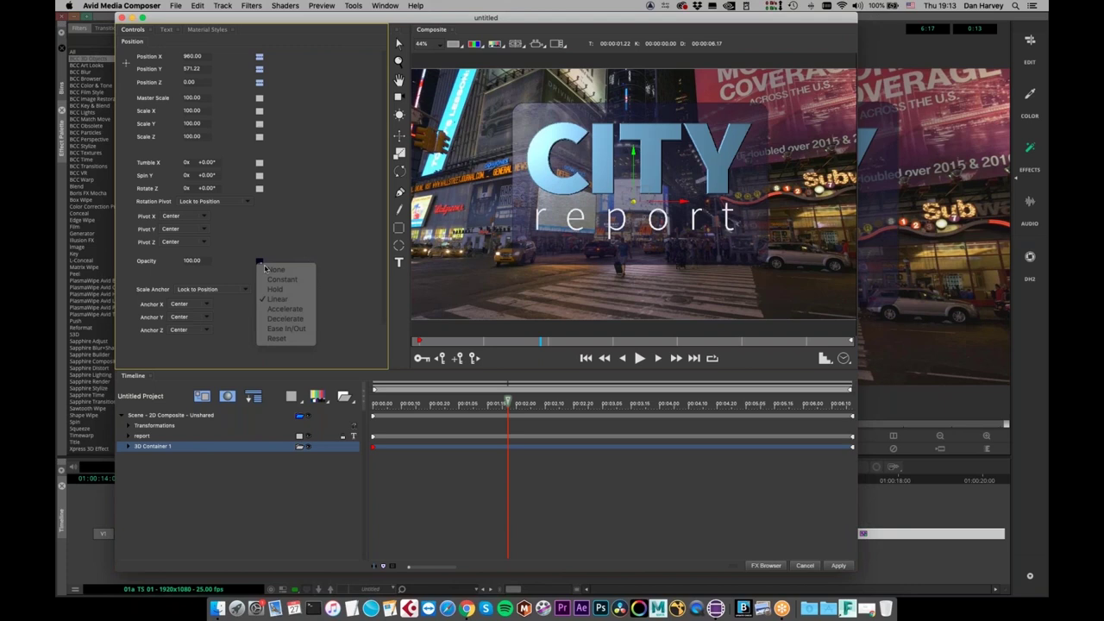
left_click(409, 473)
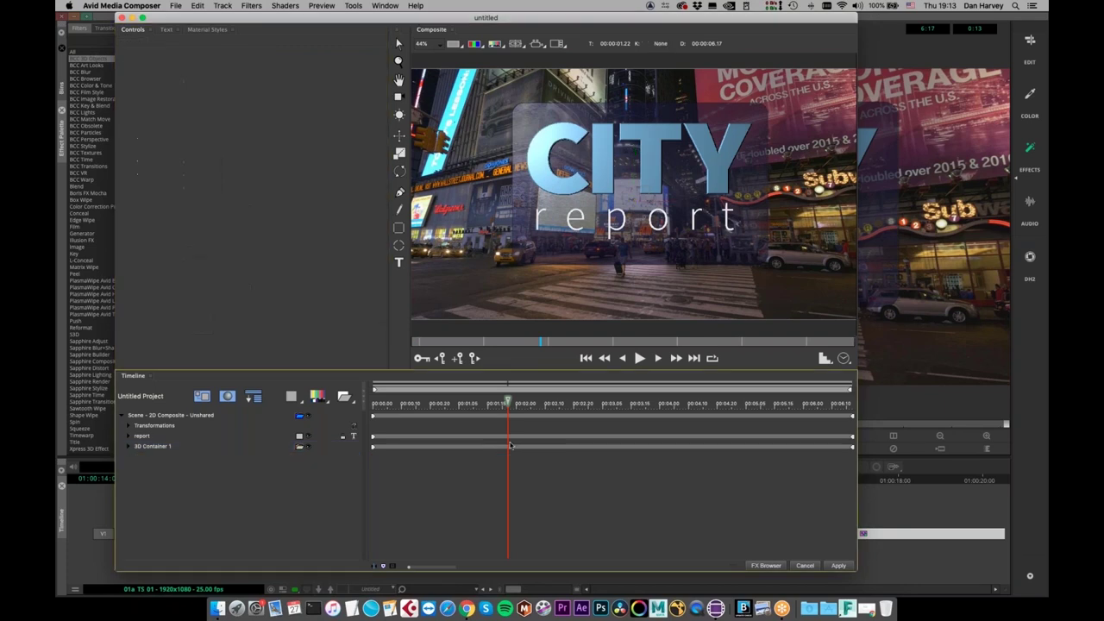
left_click(151, 446)
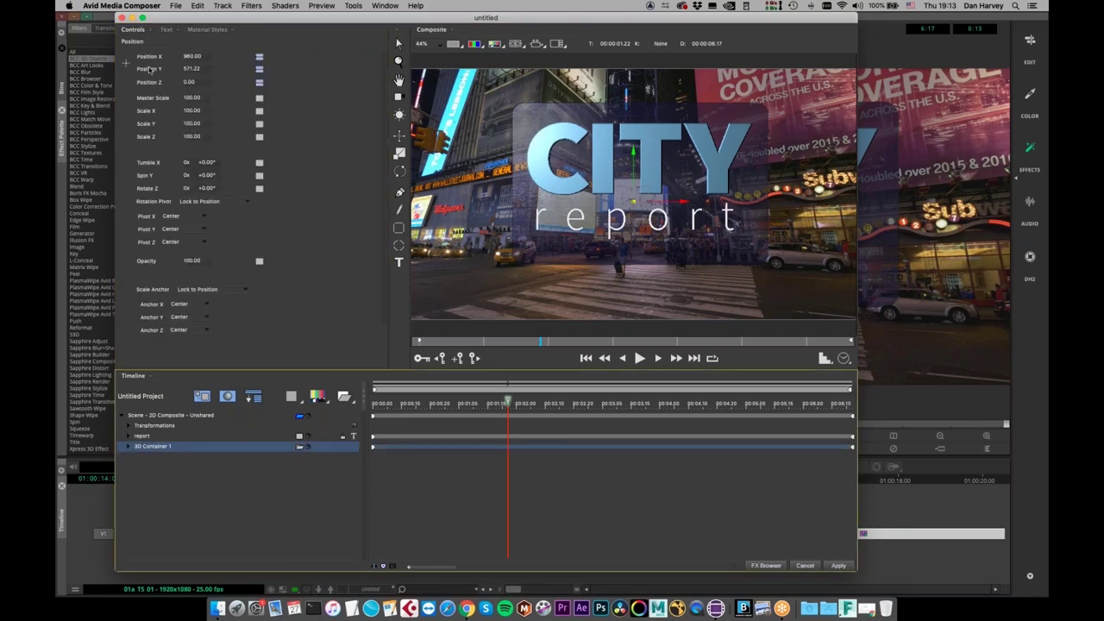
left_click(259, 262)
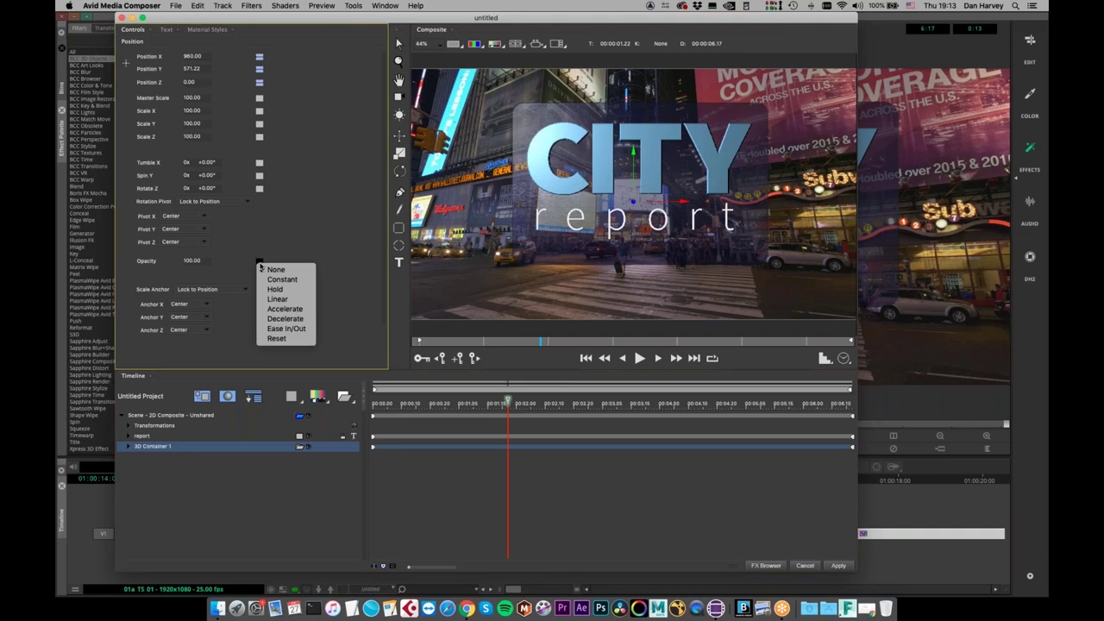
left_click(507, 447)
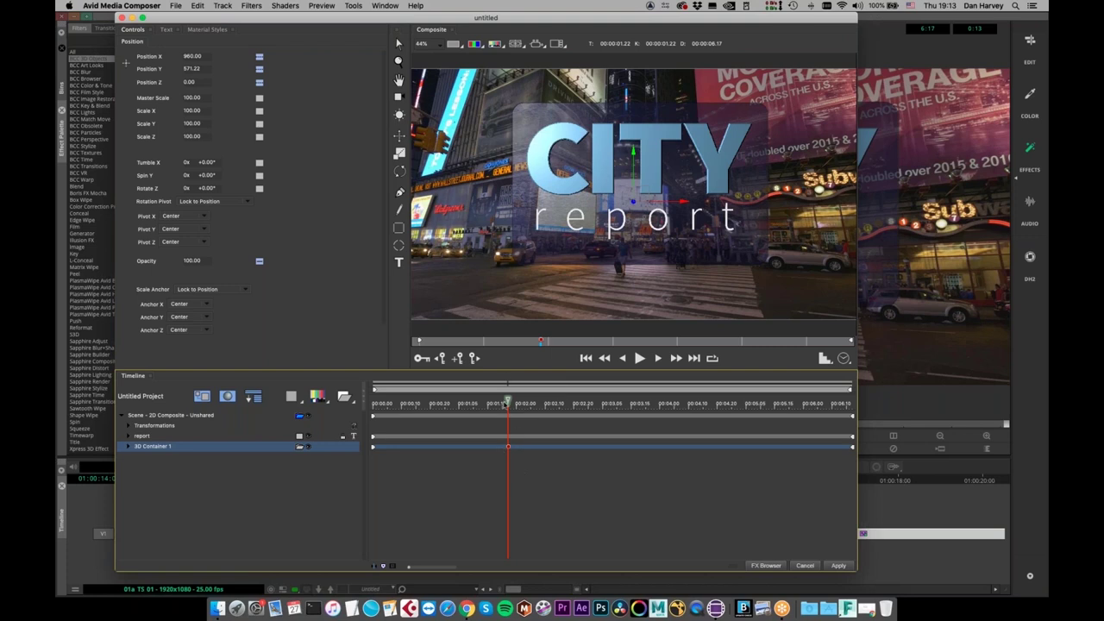
Set the container's opacity to 0 on its first keyframe, and scrub to 00:00:01.22 to preview the fade-in
left_click_drag(507, 403, 339, 418)
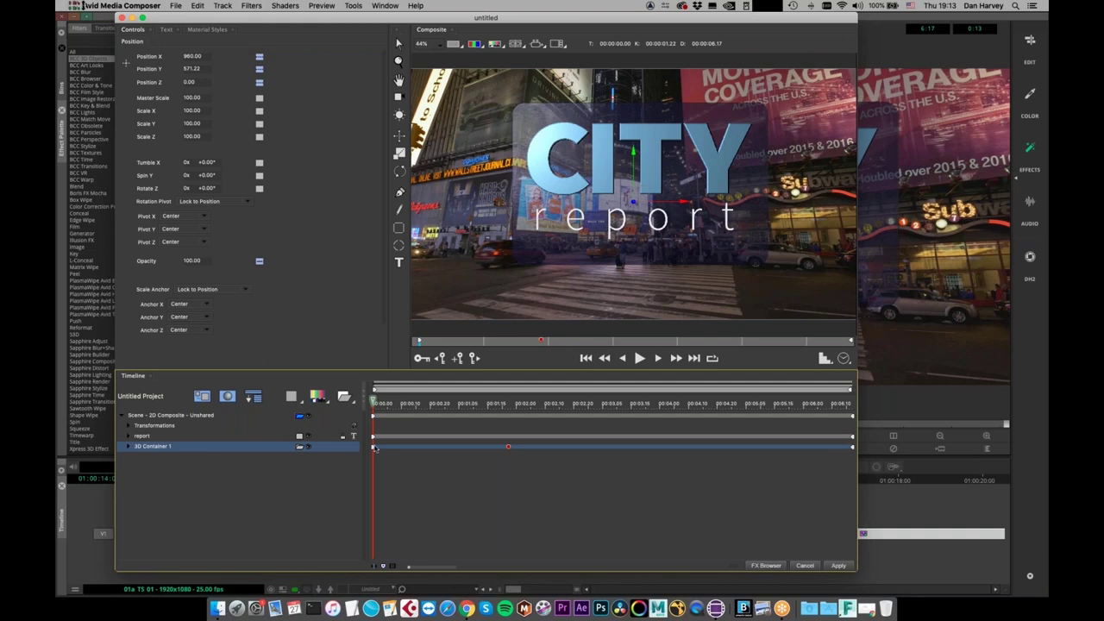
left_click_drag(379, 406, 517, 416)
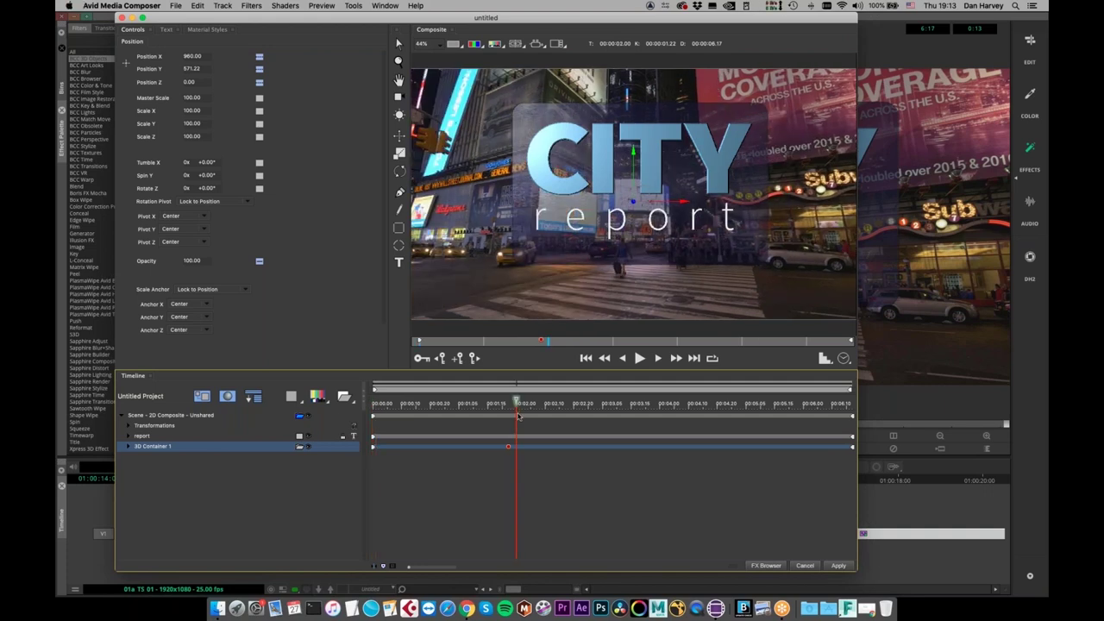
left_click(440, 361)
left_click(440, 360)
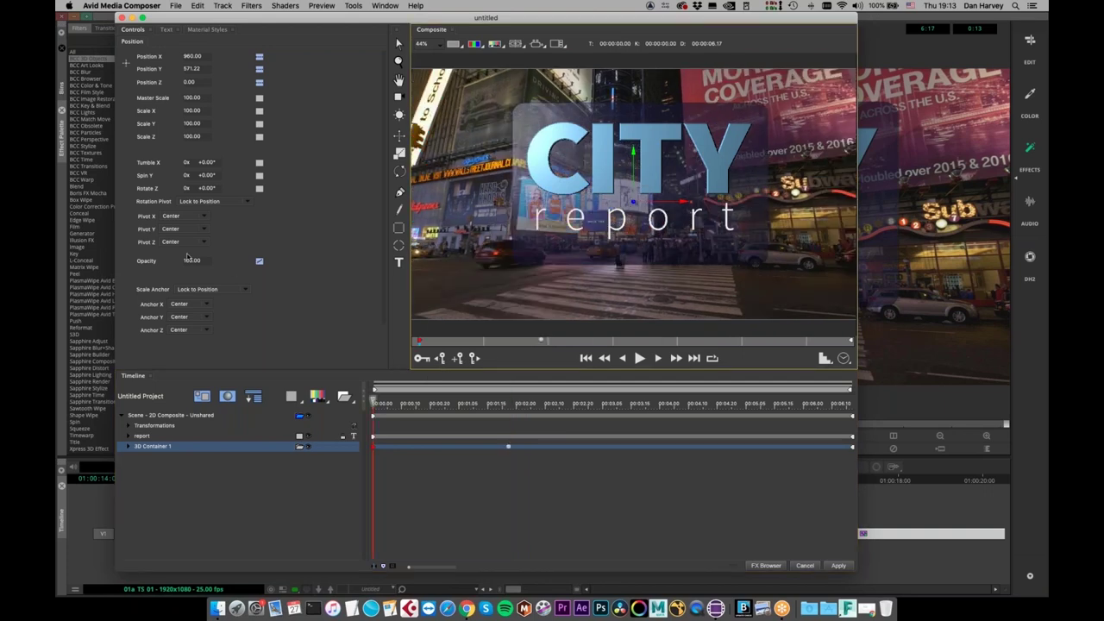
left_click_drag(193, 263, 102, 284)
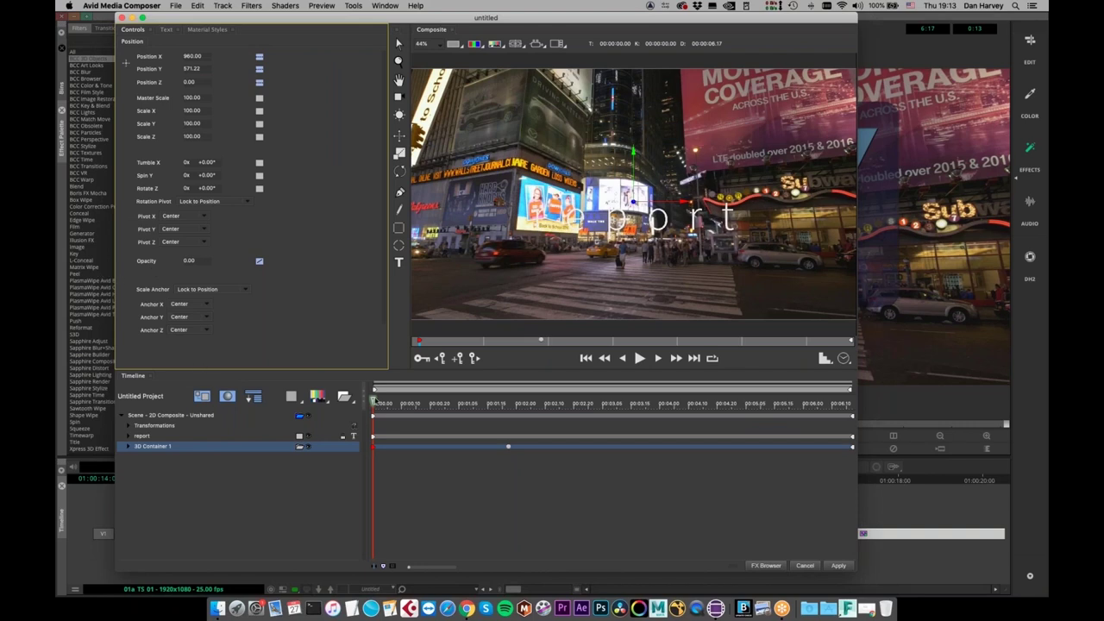
left_click_drag(375, 401, 505, 448)
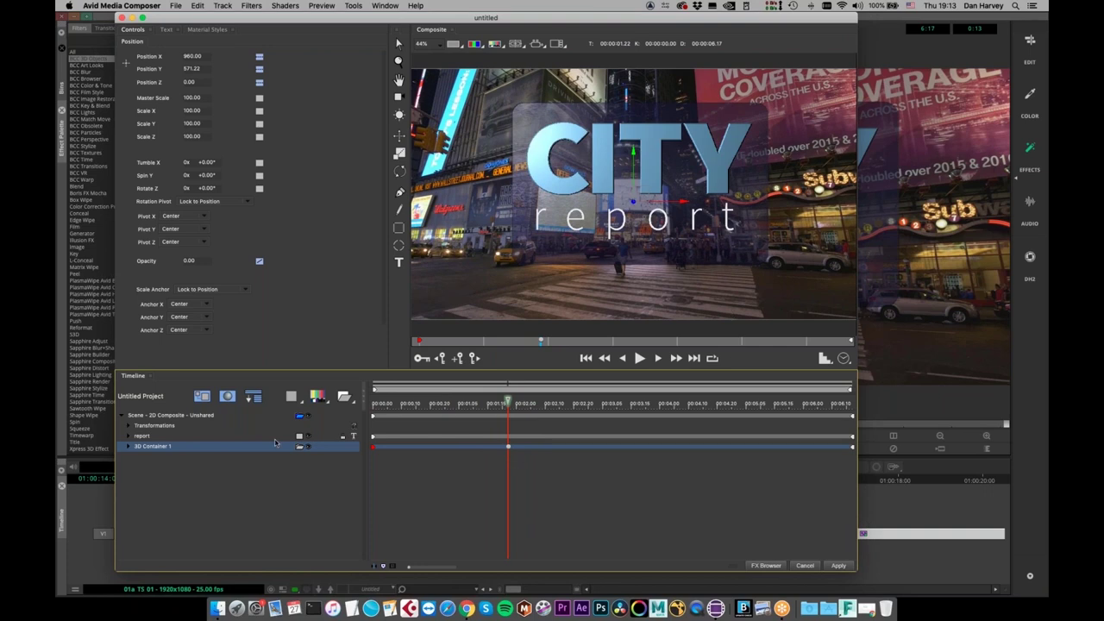
Add a Linear tracking keyframe of about 626 at 00:00:00.04 on the report track's flat texture material
left_click(144, 436)
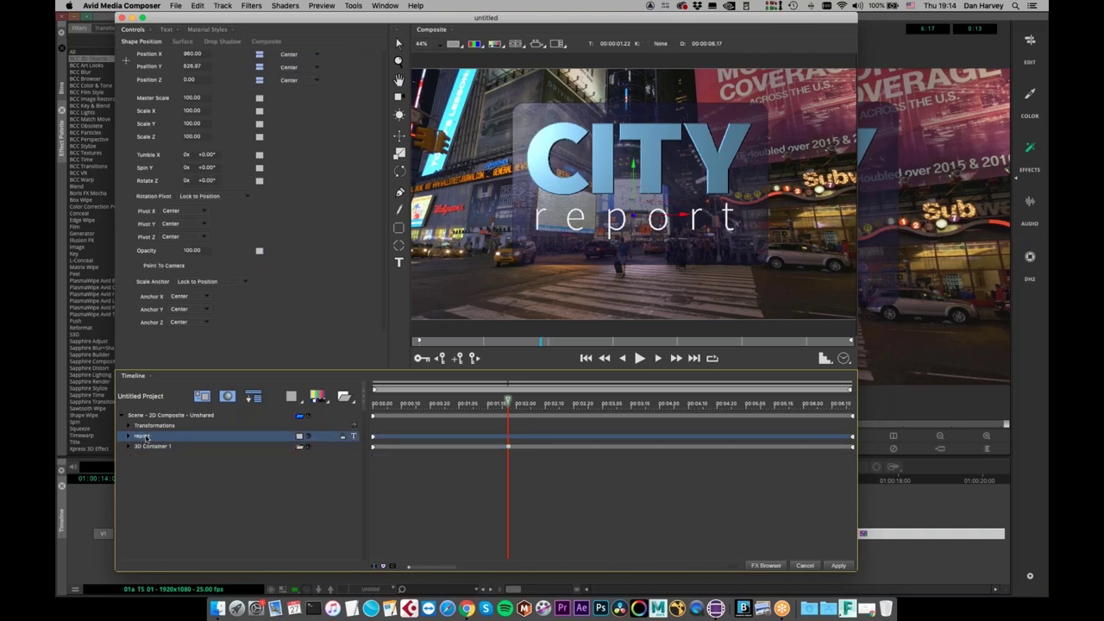
left_click(129, 437)
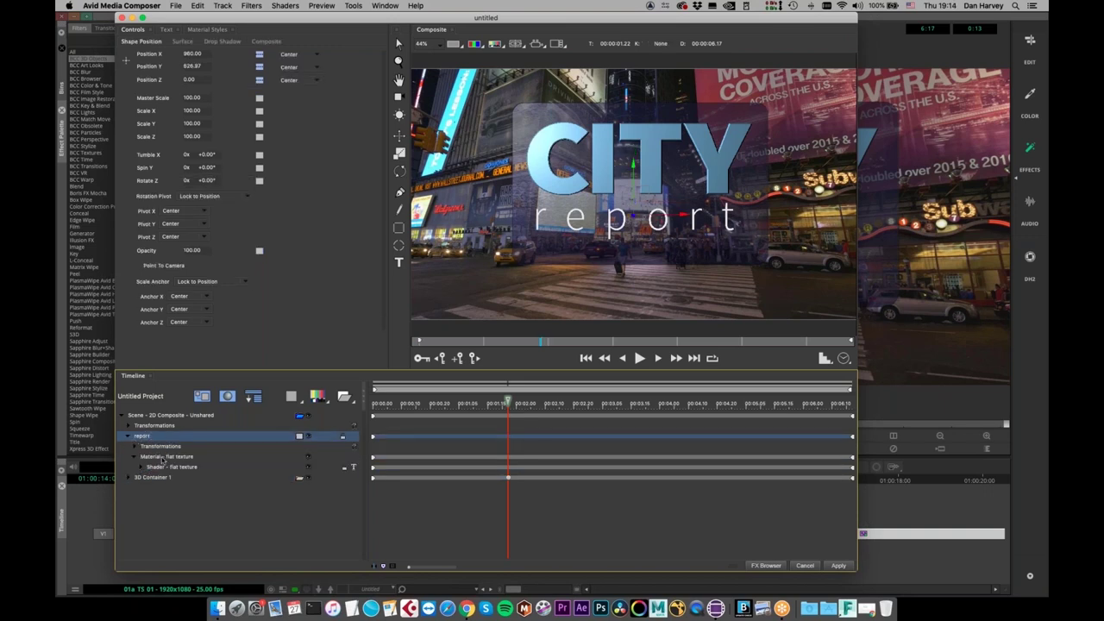
left_click(163, 458)
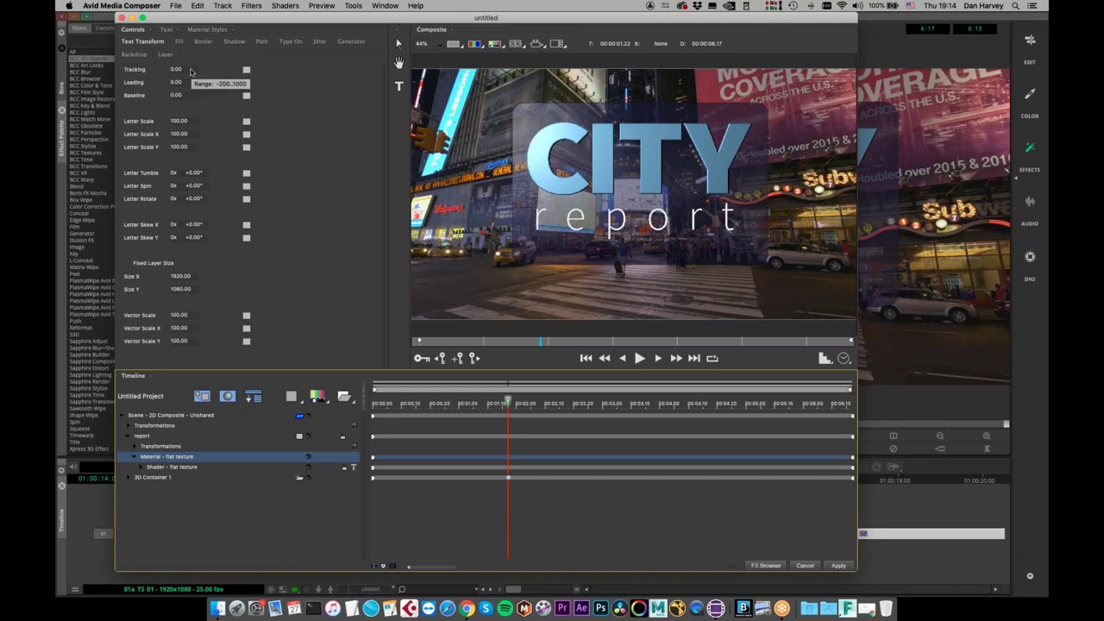
left_click_drag(504, 403, 383, 411)
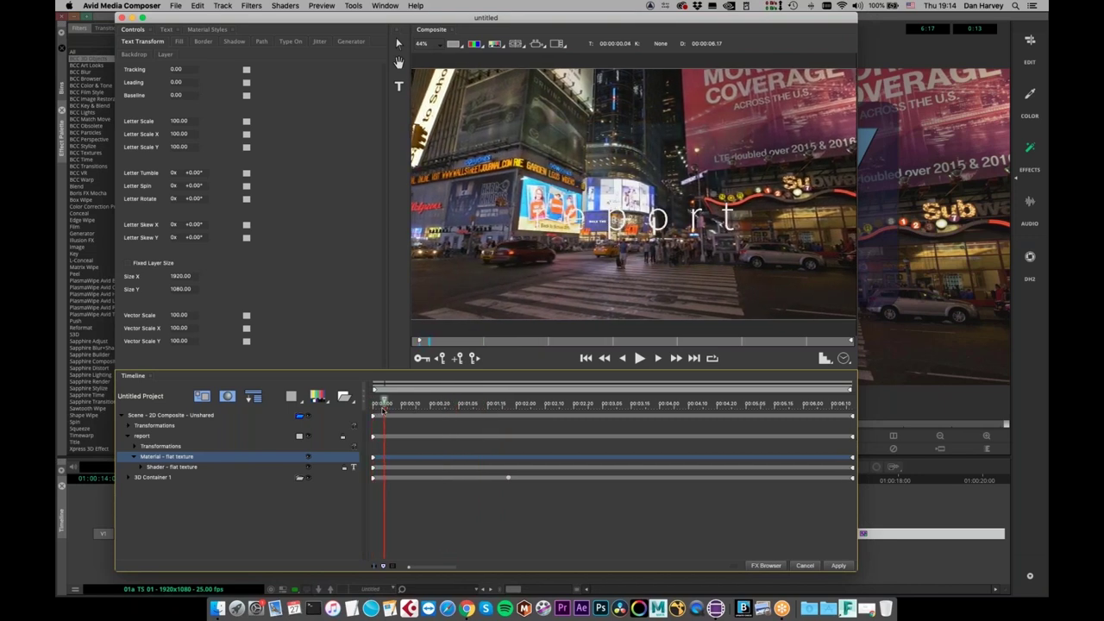
left_click(247, 70)
left_click(266, 107)
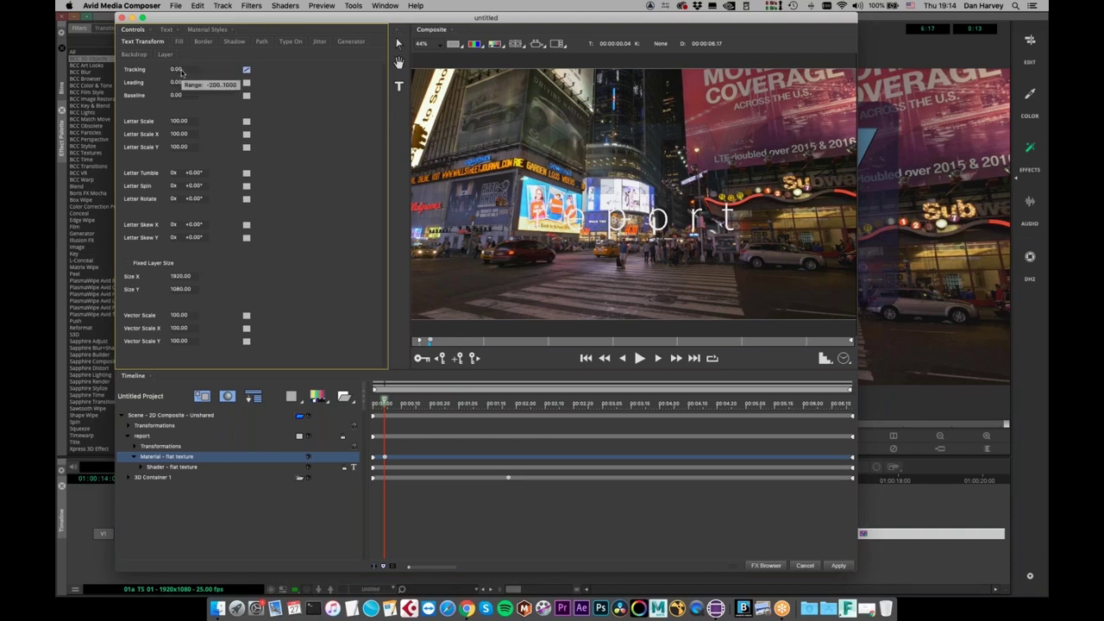
left_click_drag(178, 73, 358, 74)
Add a Linear tracking keyframe of 0 on the report text's flat texture material at 00:00:01.22, aligned with the container's opacity keyframe
left_click_drag(386, 403, 497, 422)
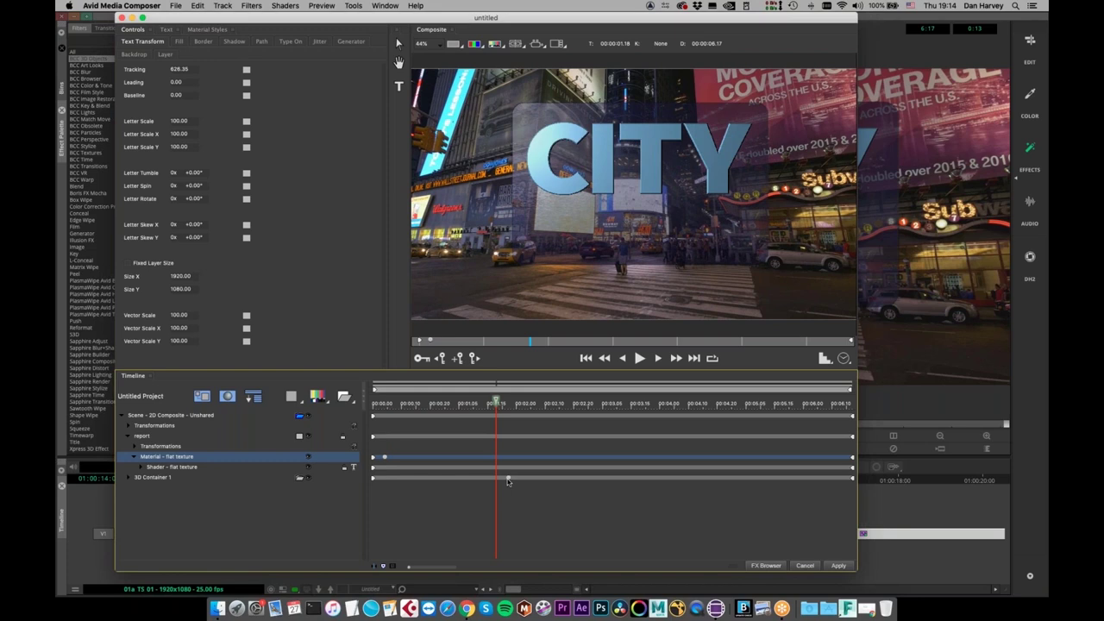
left_click(508, 477)
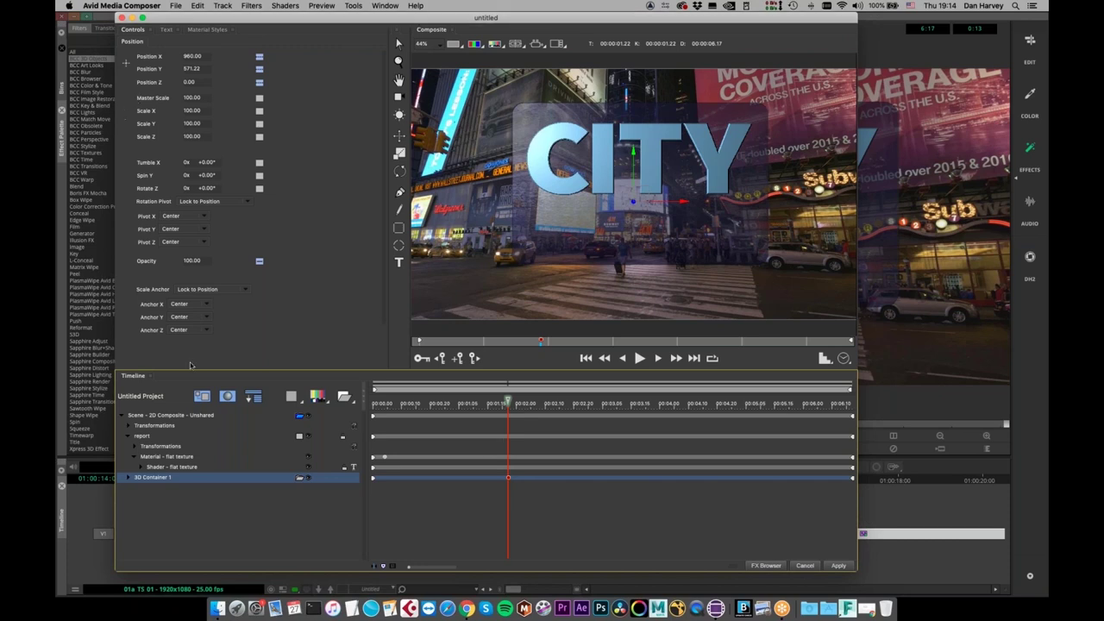
left_click(158, 456)
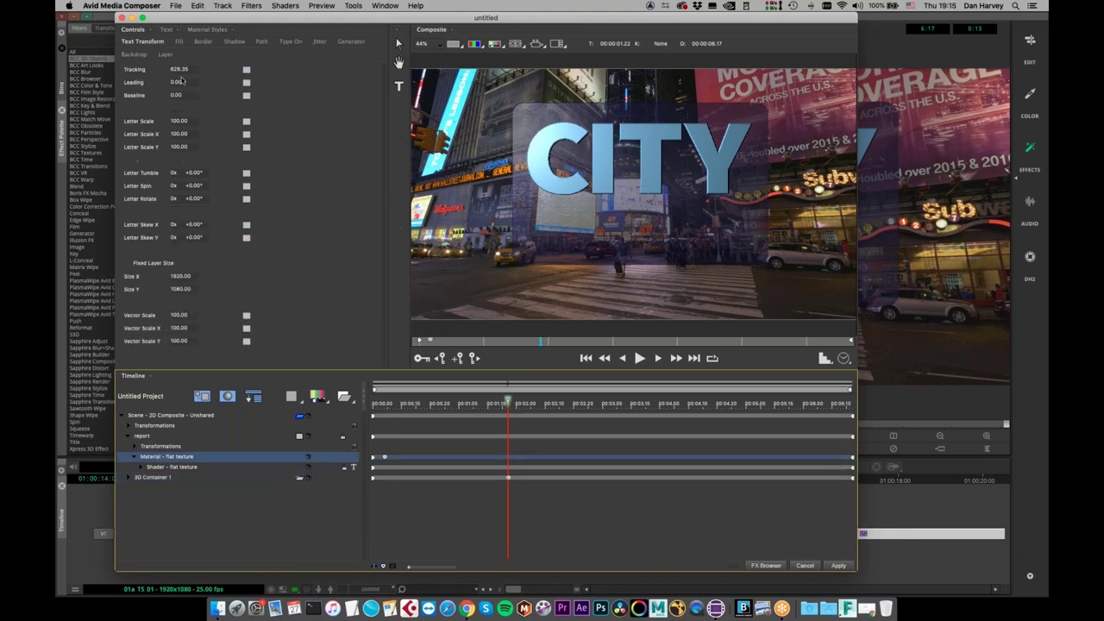
left_click(248, 71)
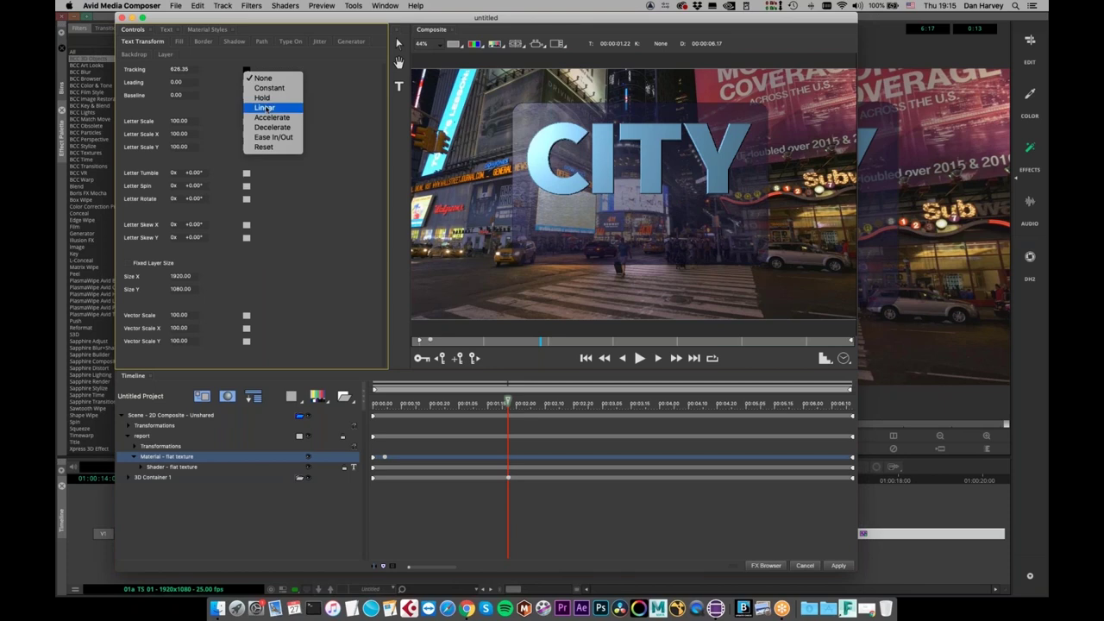
left_click(264, 107)
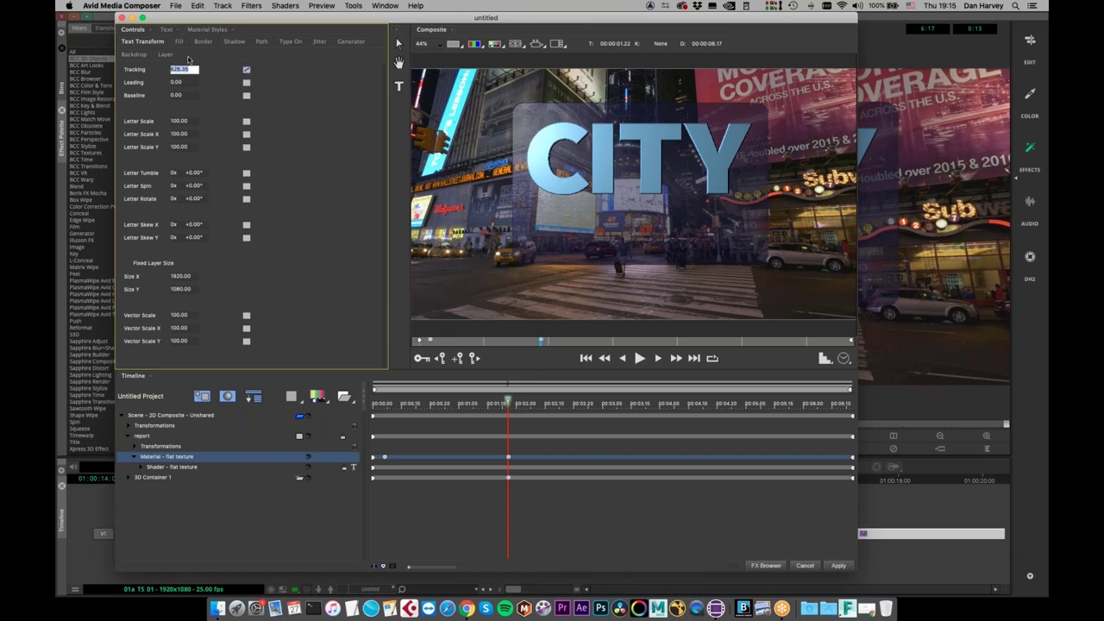
type("0")
key("Return")
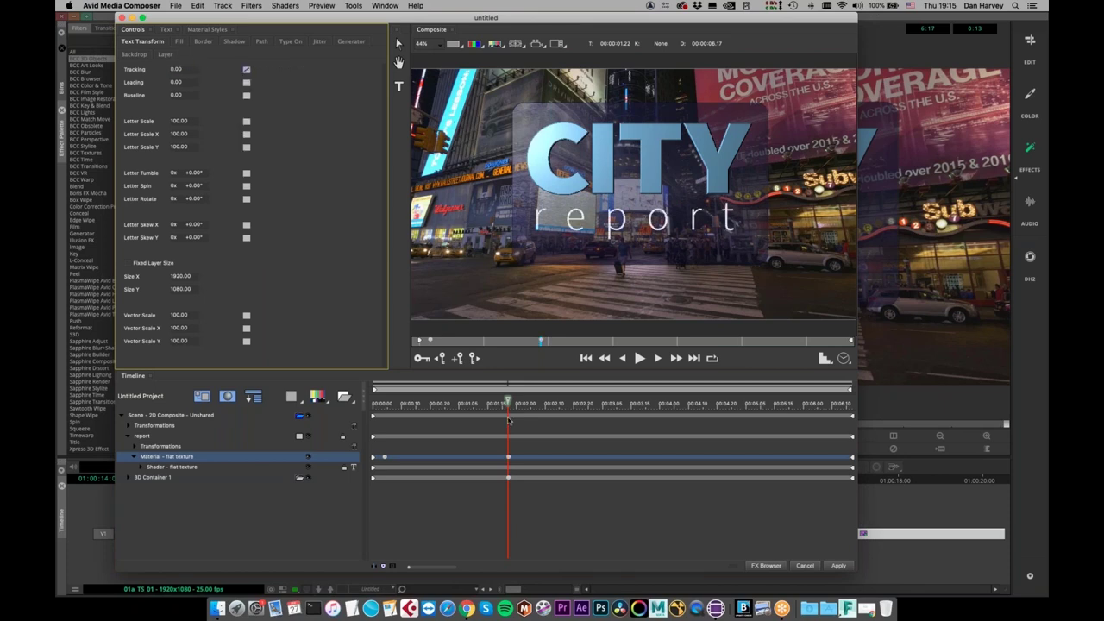
mouse_move(509, 421)
left_mouse_down()
mouse_move(444, 411)
mouse_move(378, 422)
mouse_move(527, 422)
left_mouse_up()
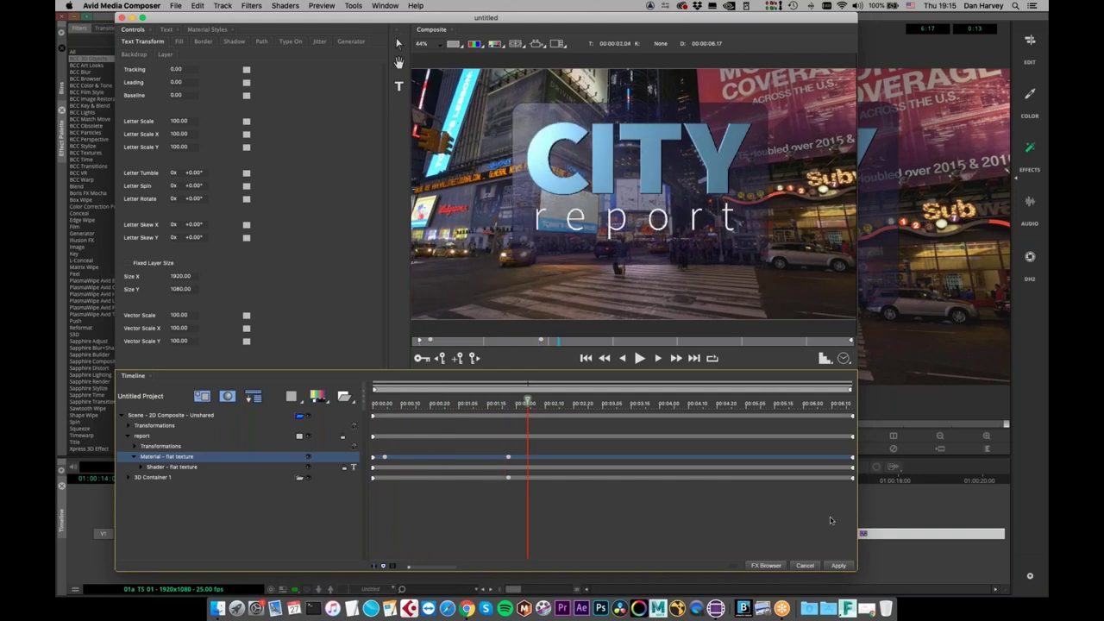
Apply the animated title to the Times_Sq clip, and play and scrub through it in the Composer
left_click(839, 566)
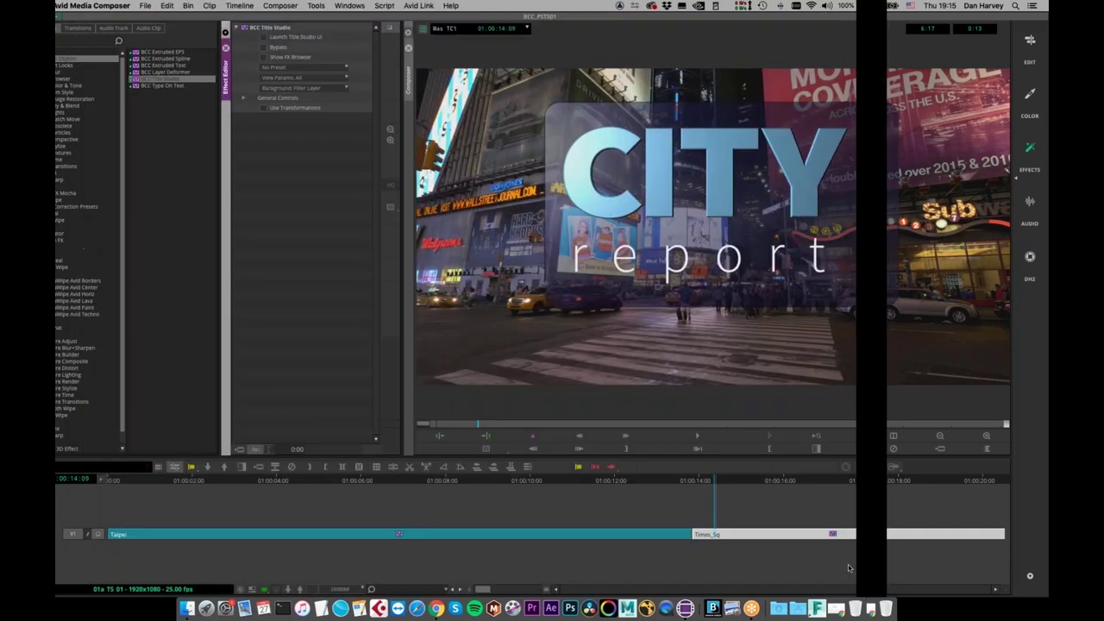
left_click(505, 422)
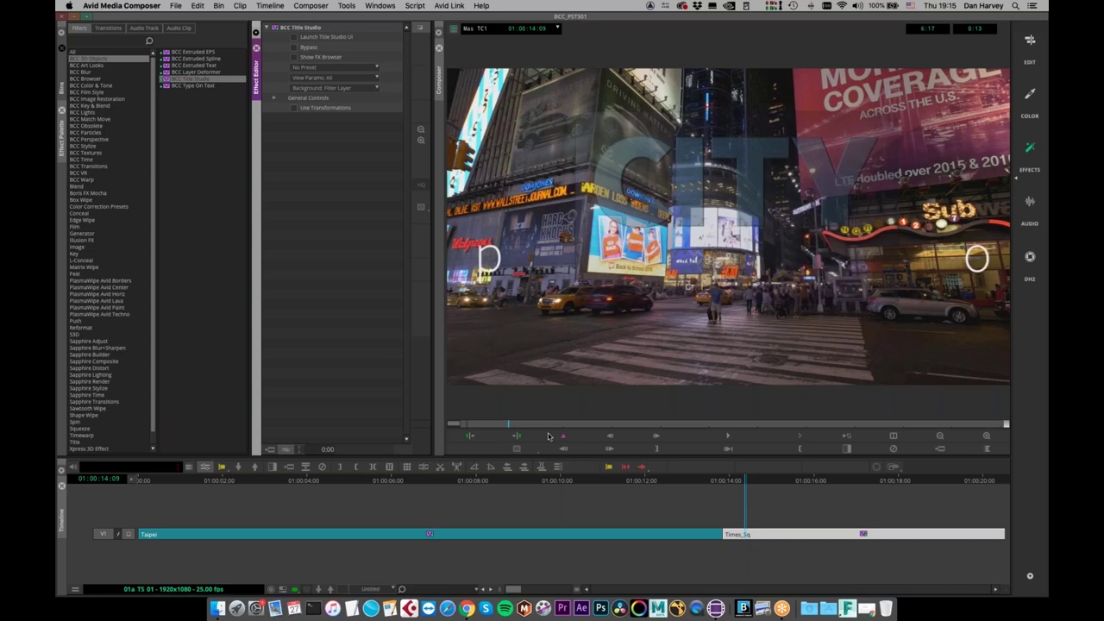
key("space")
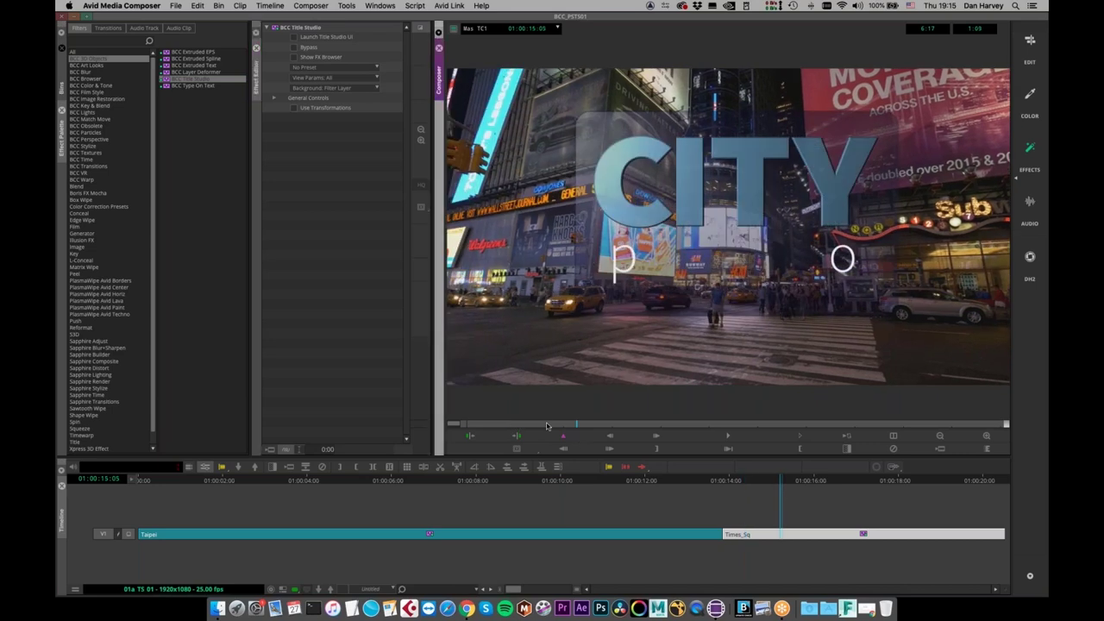
left_click(486, 424)
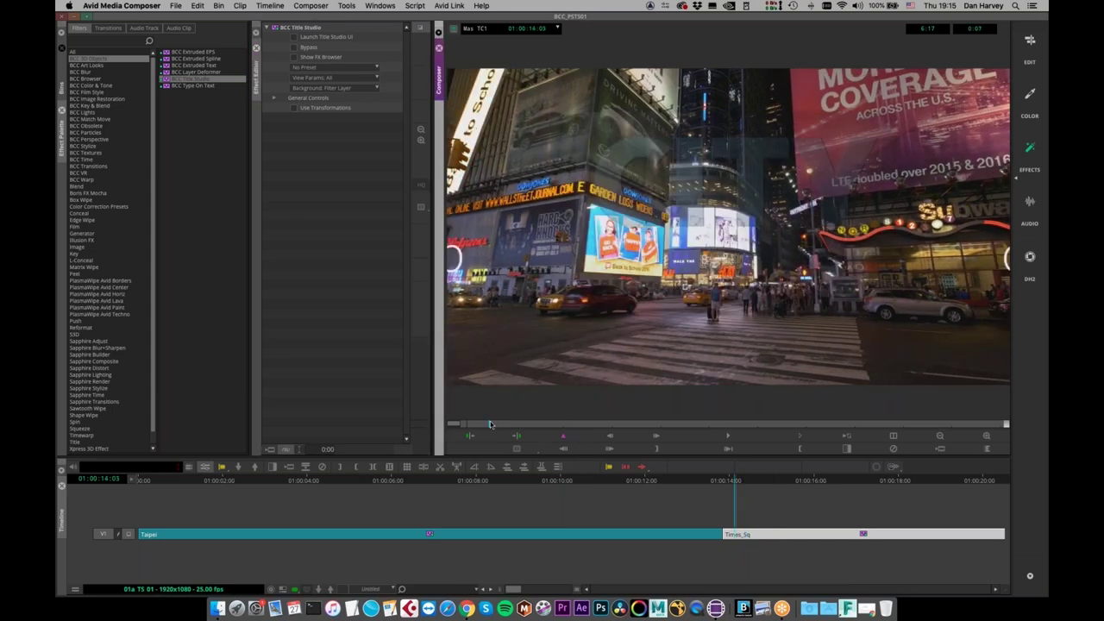
left_click_drag(620, 421, 805, 422)
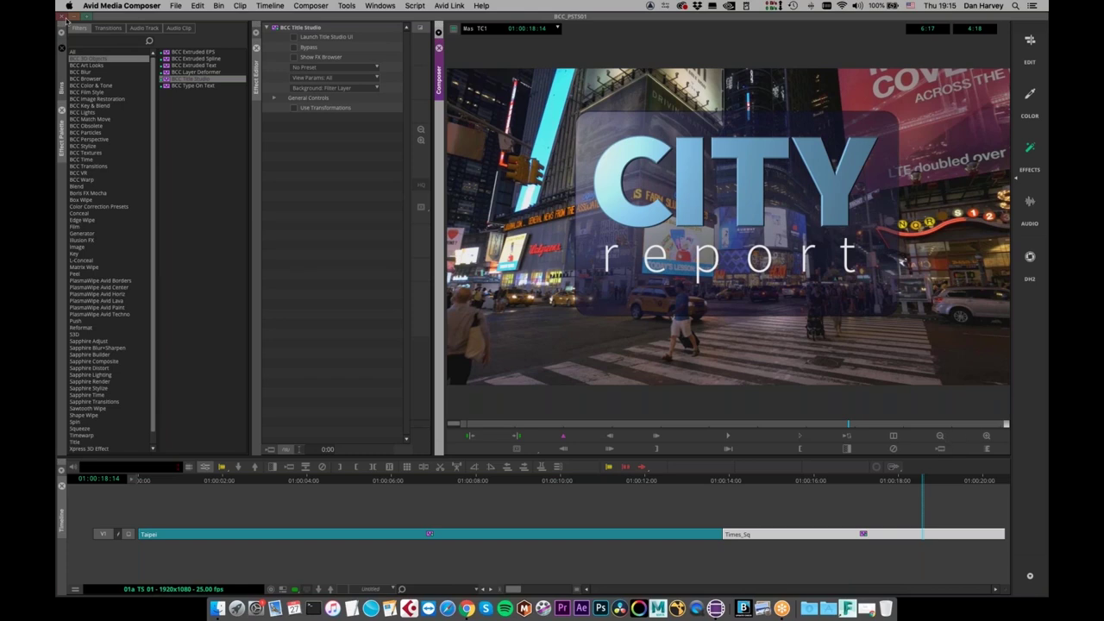
Save the animated title as a BCC Title Studio preset in the DH folder
left_click(307, 69)
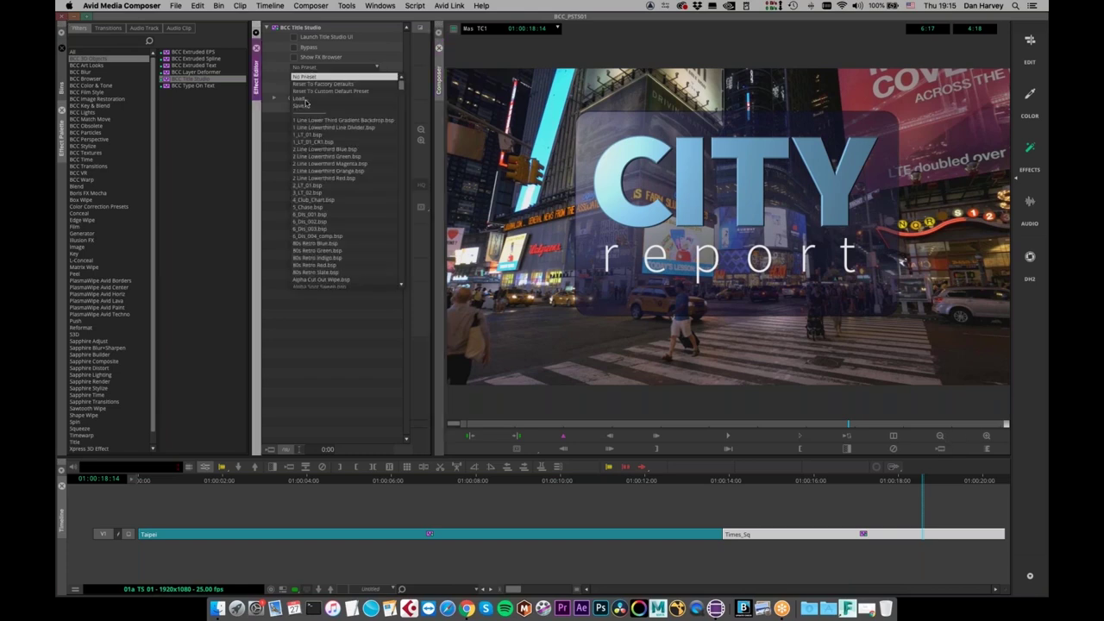
left_click(303, 104)
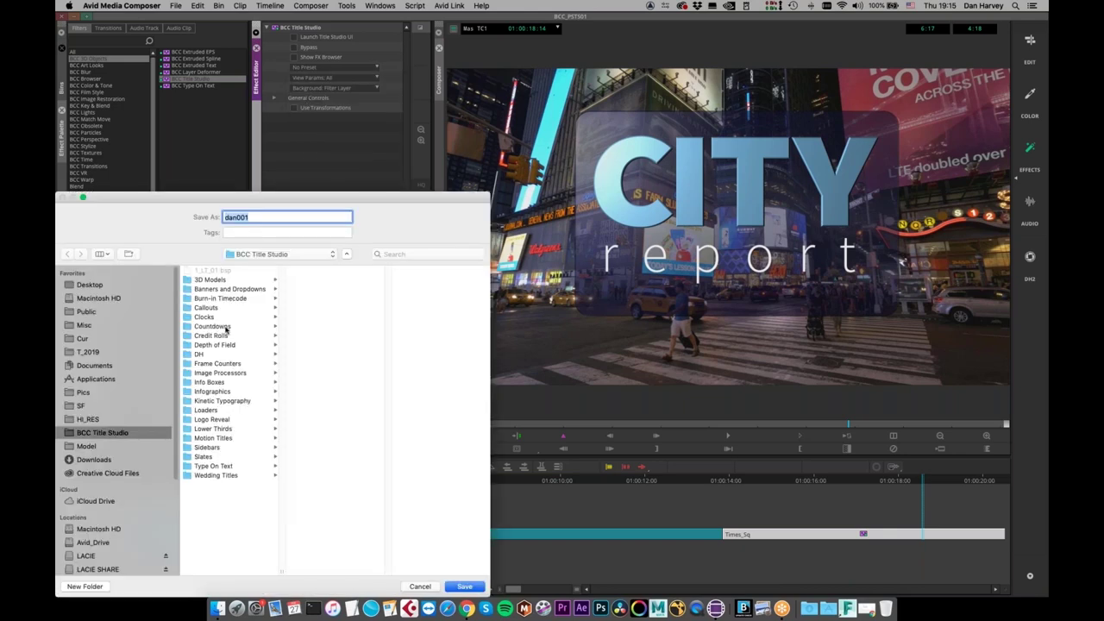
left_click(264, 215)
left_click(193, 355)
left_click(464, 586)
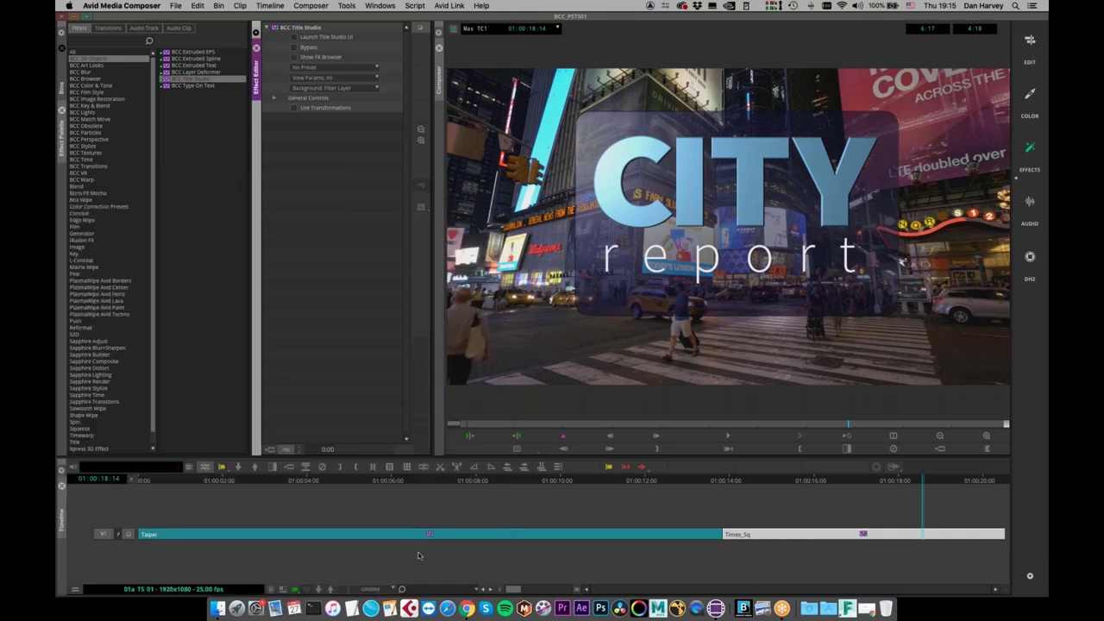
Remove the title effects from the Times_Sq and Taipei clips
left_click(323, 467)
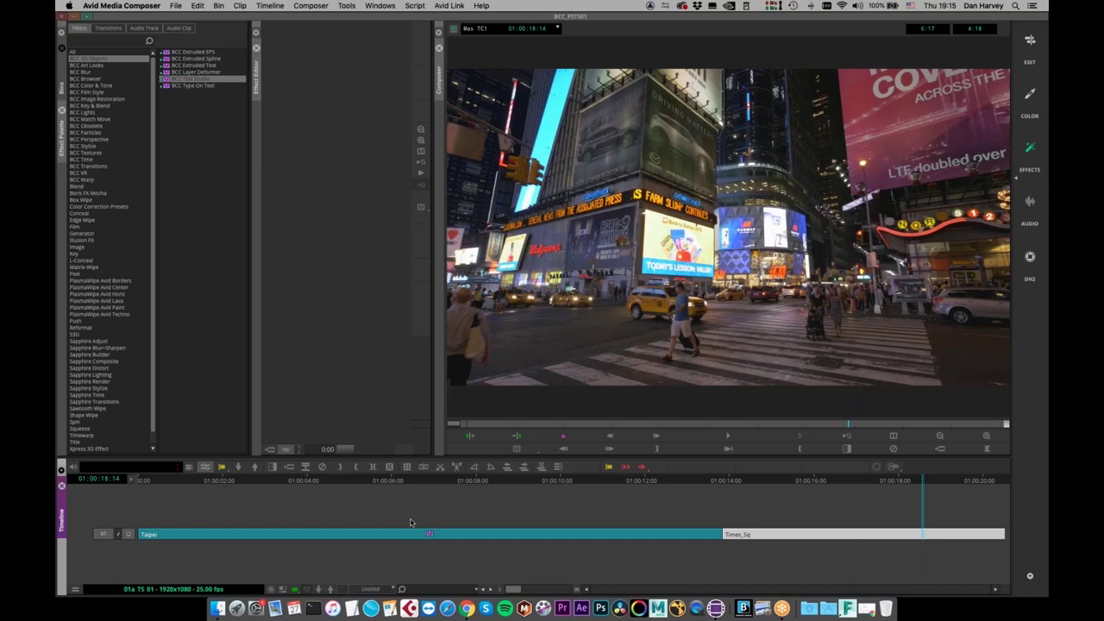
left_click_drag(916, 483, 475, 507)
left_click(476, 508)
left_click(483, 534)
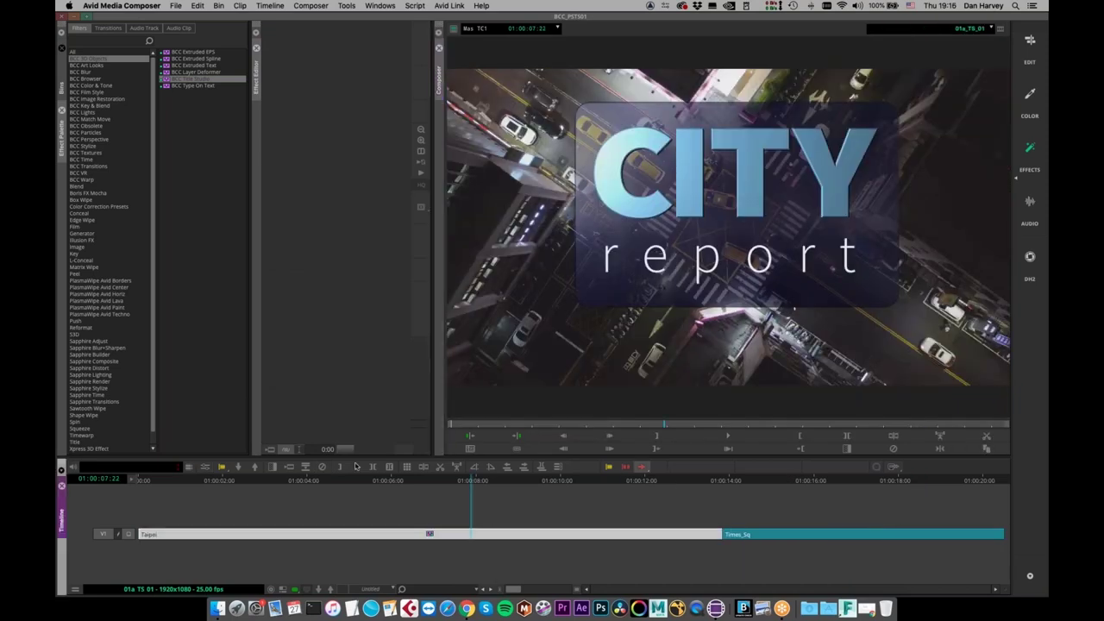
left_click(321, 468)
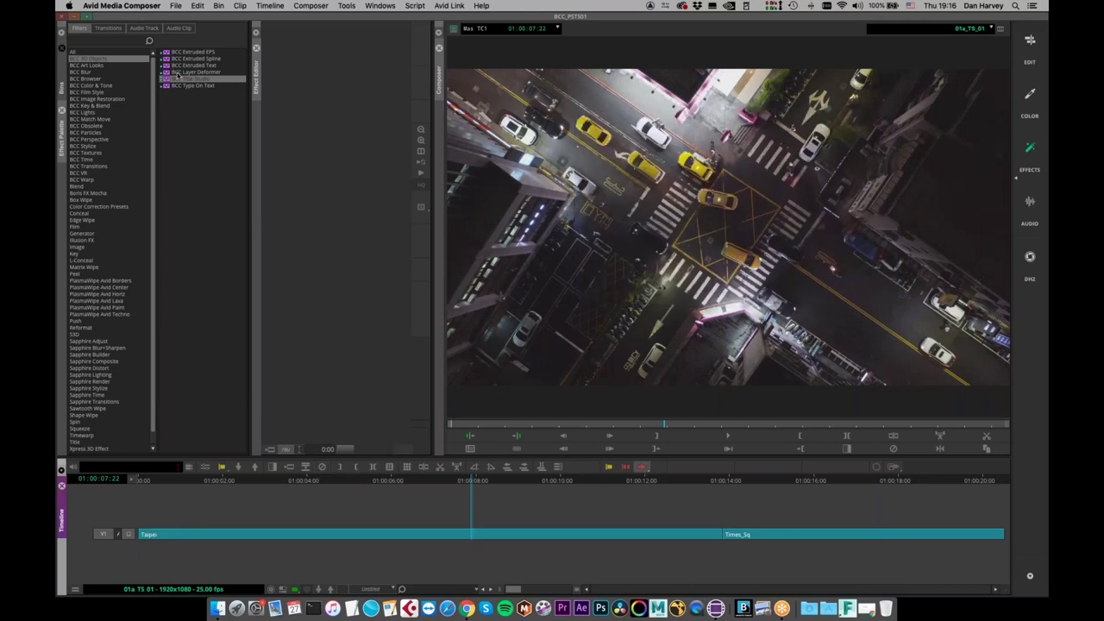
Apply BCC Title Studio to the Taipei clip and open its FX Browser
left_click_drag(185, 83, 411, 534)
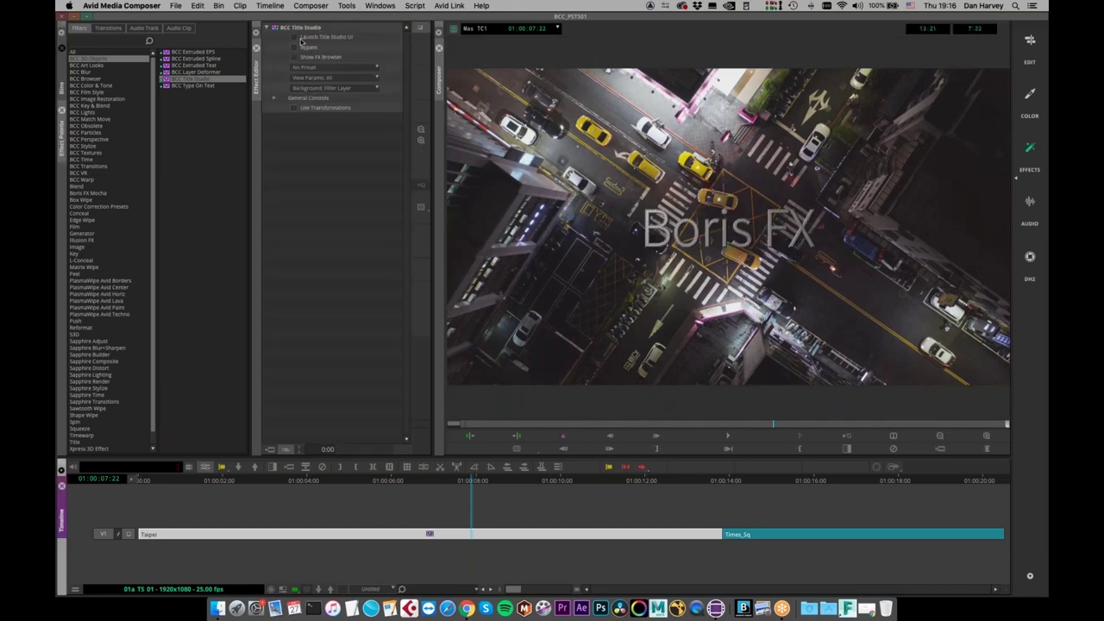
left_click(299, 58)
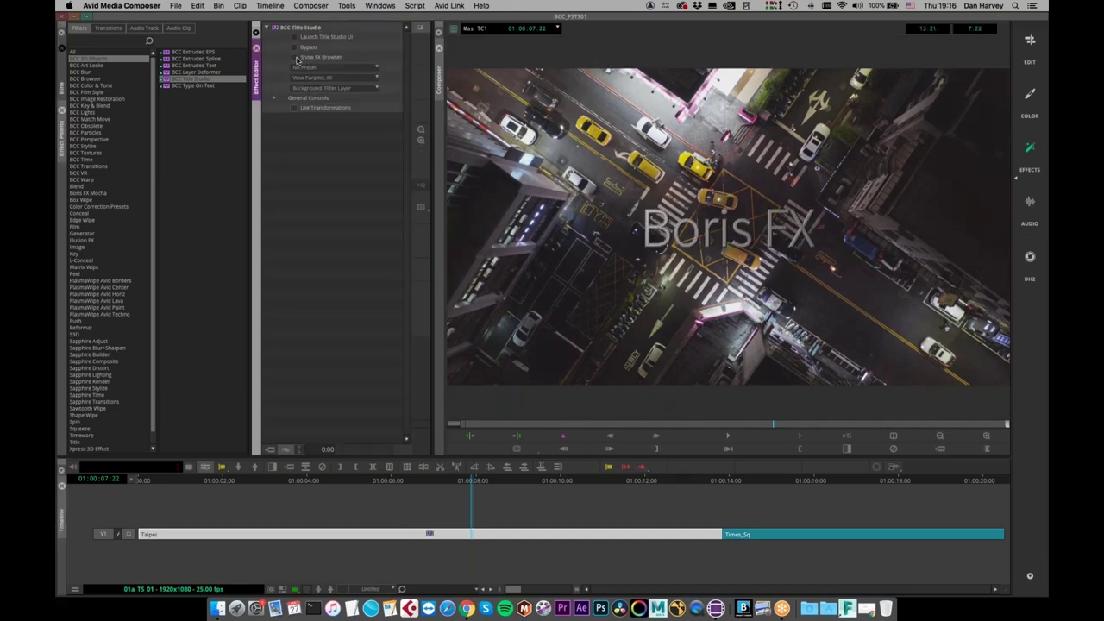
left_click(302, 78)
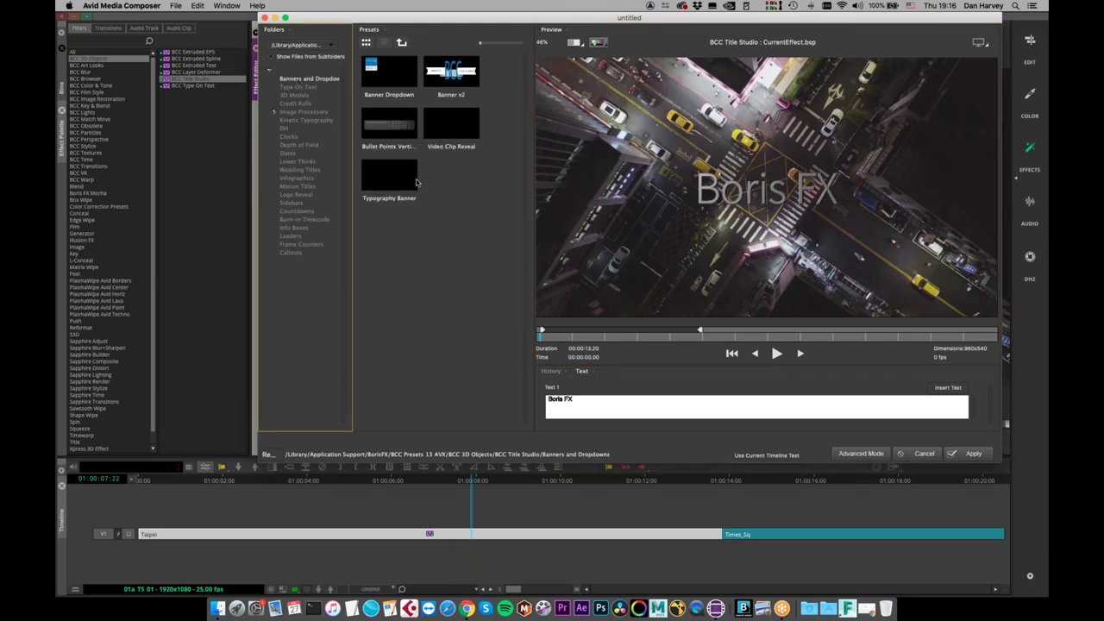
Preview the Ray Drop Title preset from the Type On Text folder by scrubbing through its animation
left_click(295, 87)
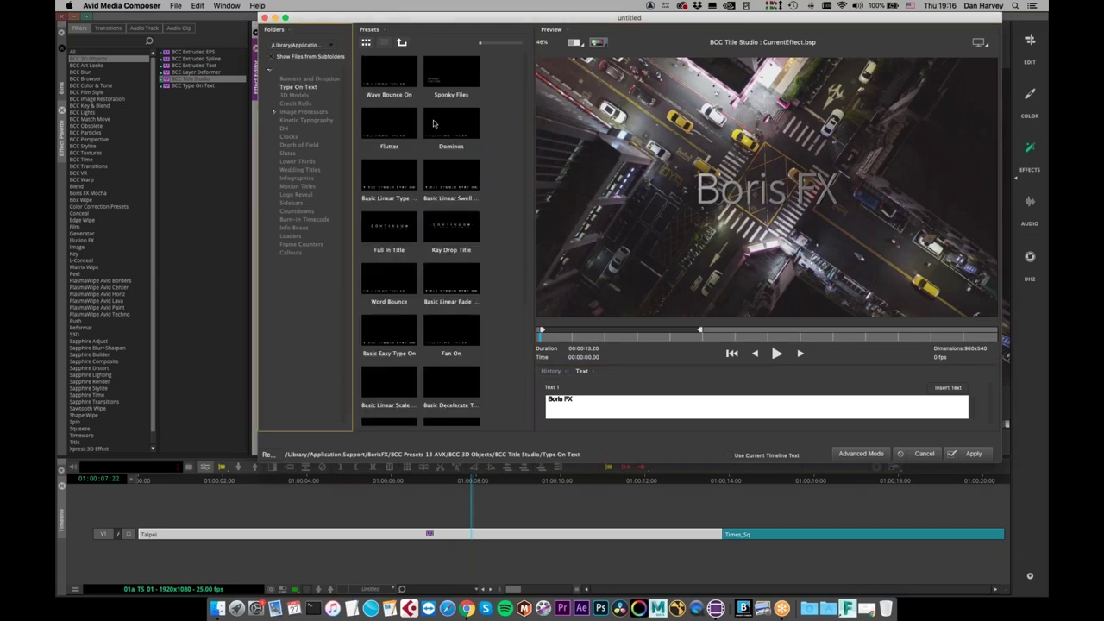
left_click(454, 227)
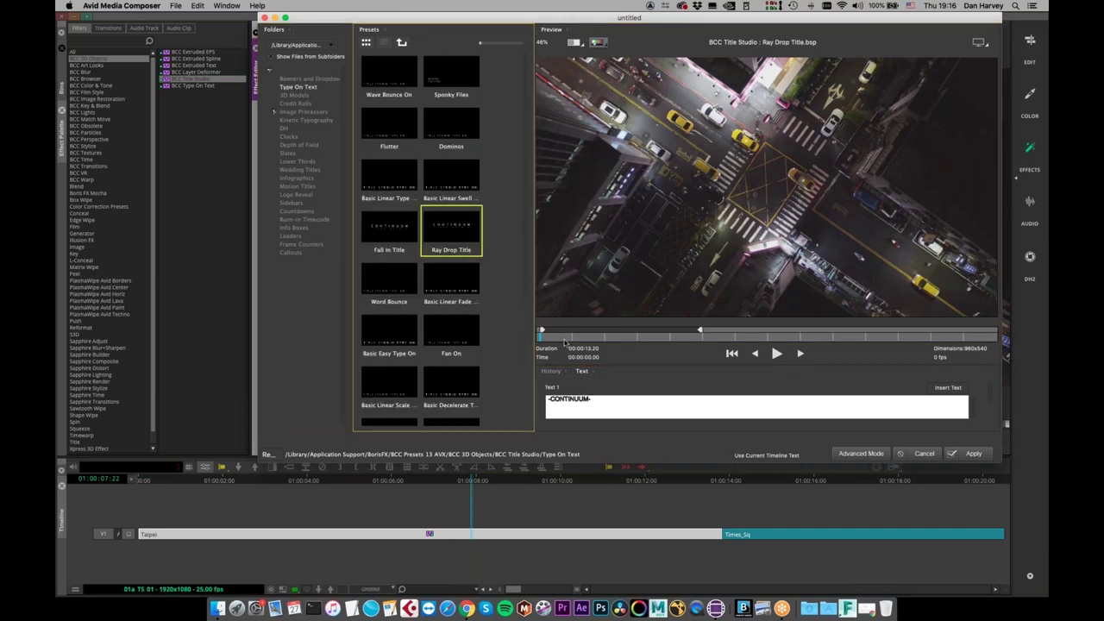
left_click_drag(569, 341, 692, 341)
left_click_drag(777, 332, 551, 339)
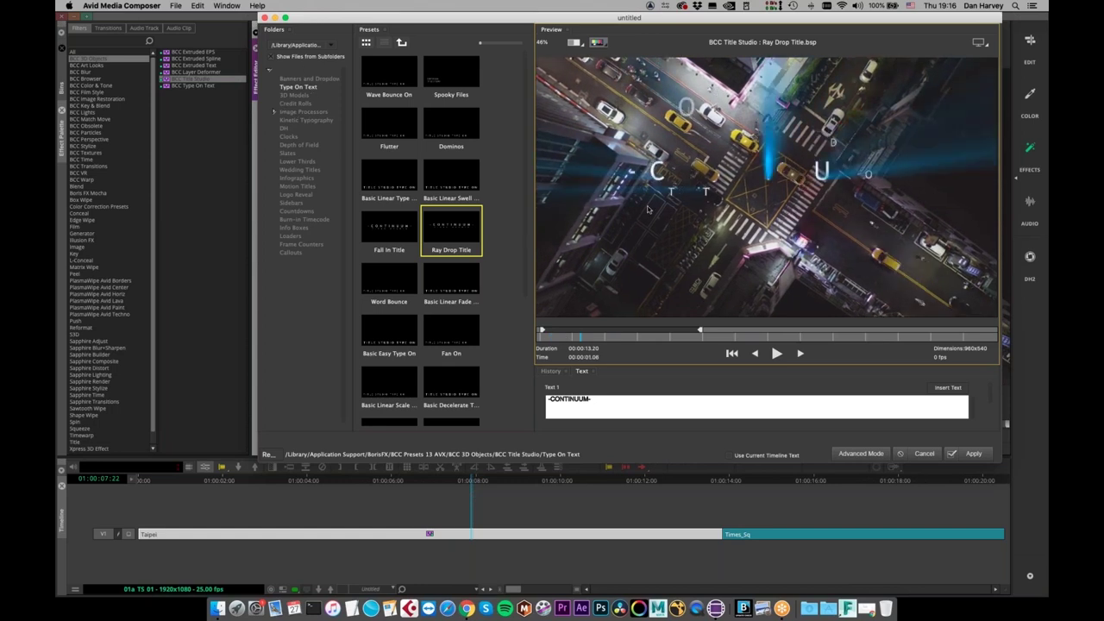
left_click_drag(580, 337, 498, 351)
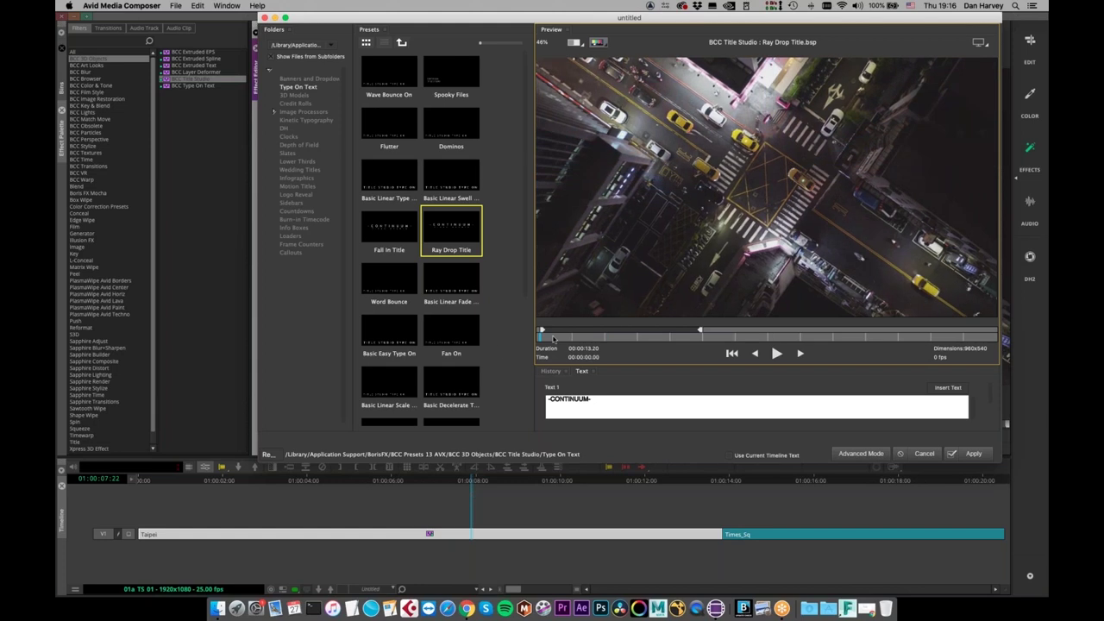
Load the Ribbons Blue preset from the Lower Thirds folder and scrub through its animation
left_click(297, 161)
left_click(404, 179)
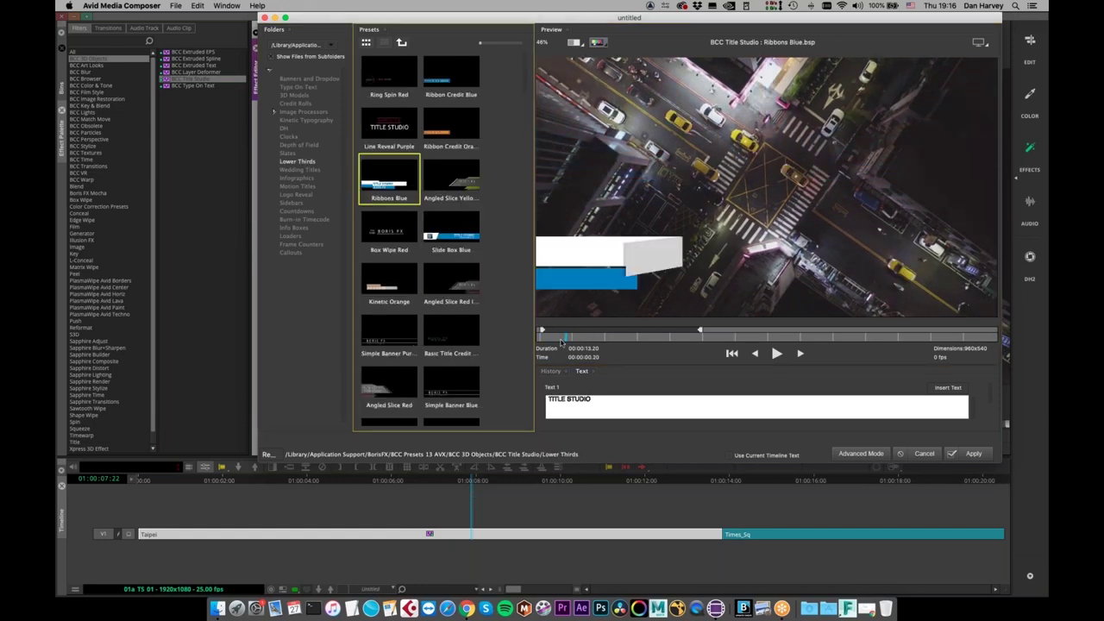
left_click_drag(563, 344, 711, 321)
Browse the Infographics, Logo Reveal, Burn-in Timecode and Info Boxes preset folders
left_click(310, 179)
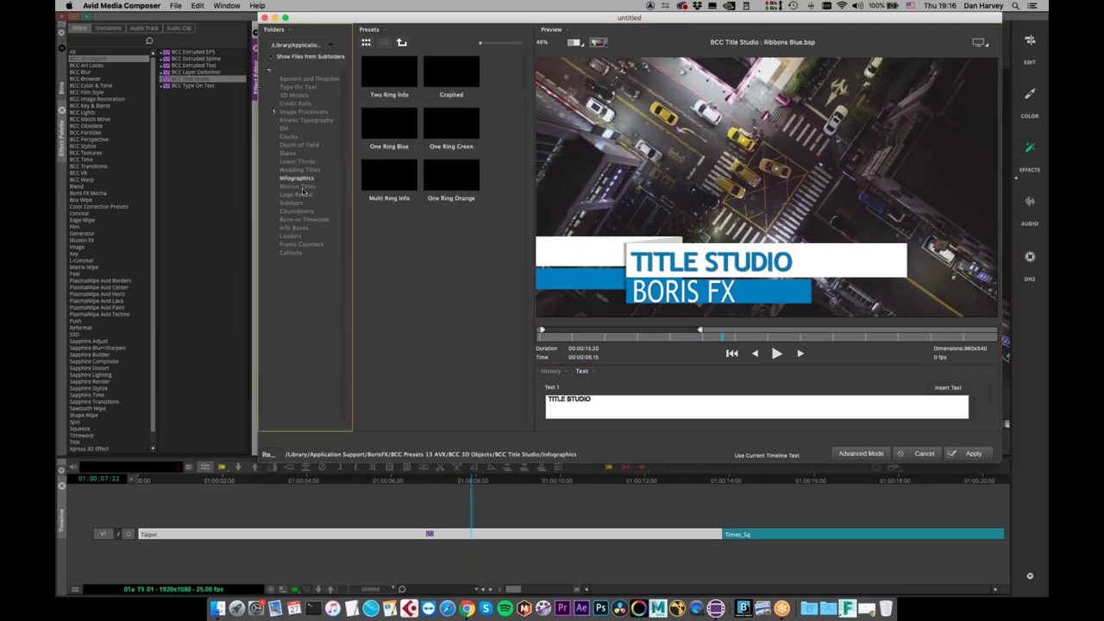
left_click(303, 193)
left_click(302, 219)
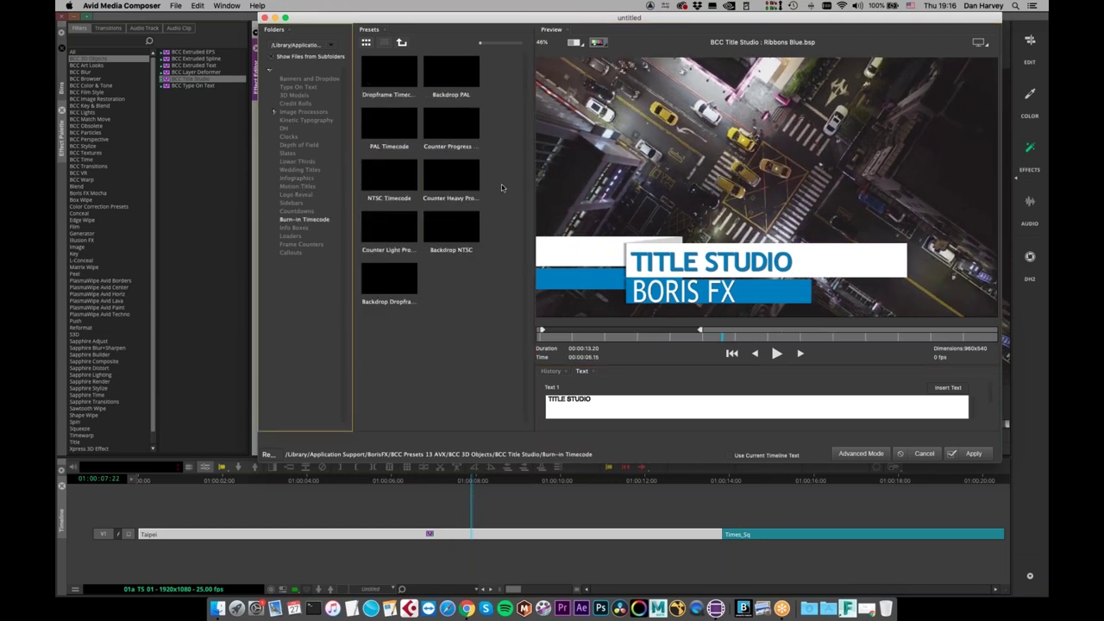
left_click_drag(574, 338, 688, 338)
left_click(294, 228)
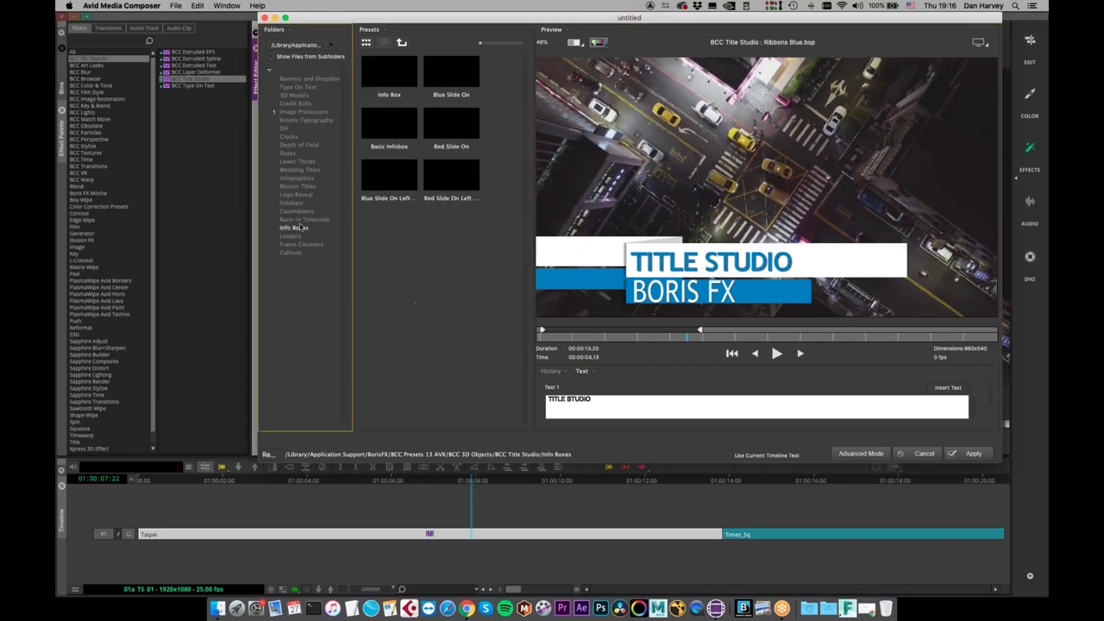
left_click(298, 194)
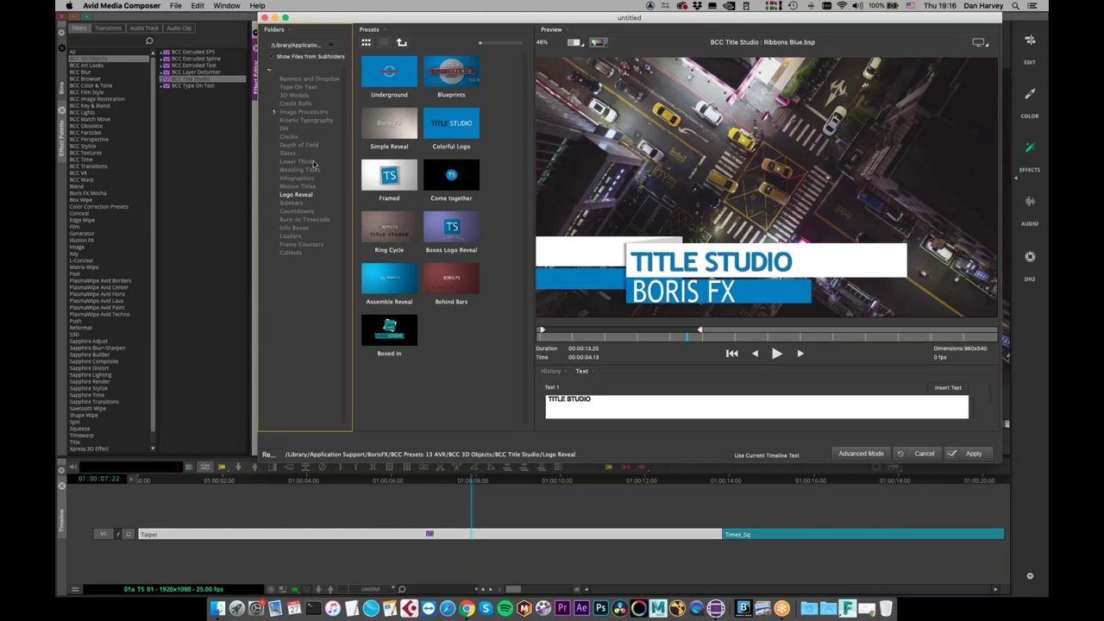
left_click(299, 178)
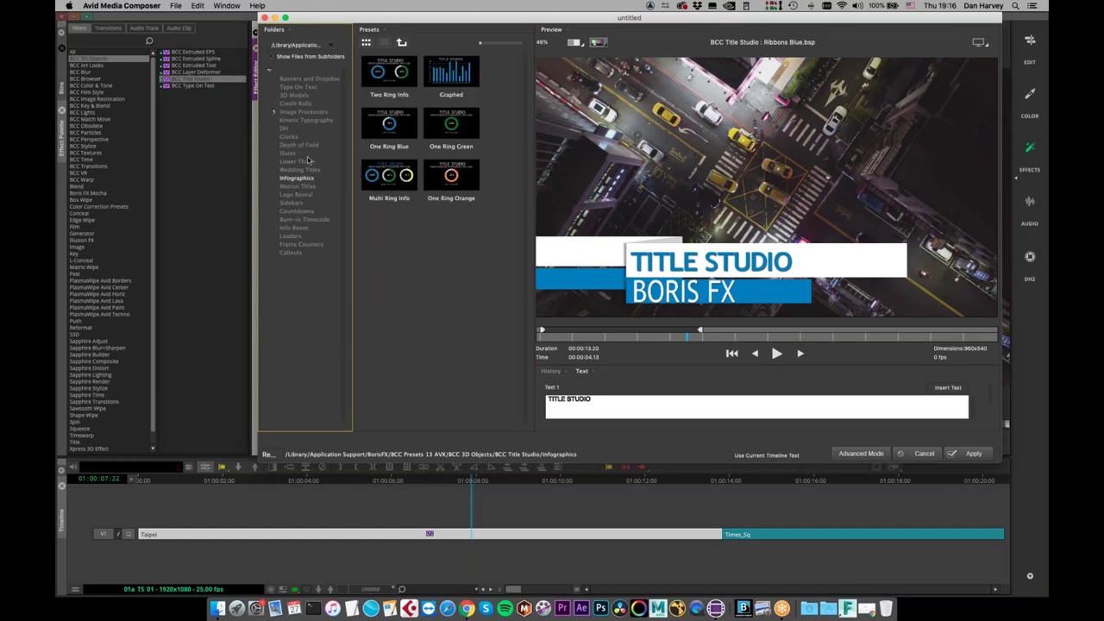
Return to the Lower Thirds folder and check the opening animation of the Ribbons Blue title again
left_click(298, 162)
left_click(571, 335)
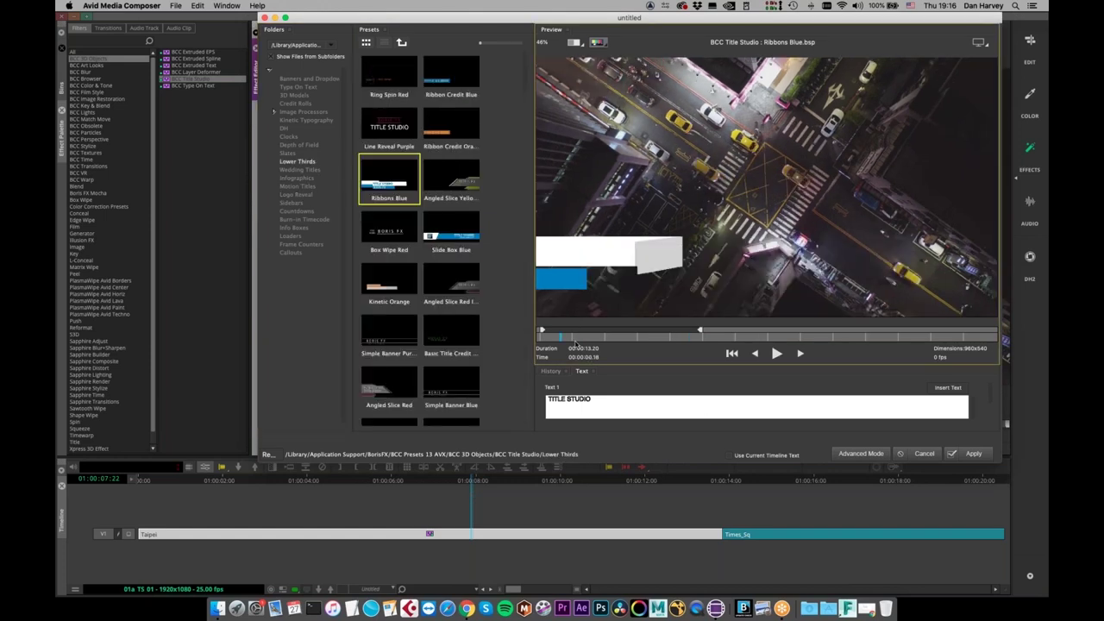
left_click_drag(586, 339, 591, 339)
Load the Motion Title Blue preset from the Motion Titles folder and scrub through its animation
left_click(293, 244)
left_click(297, 186)
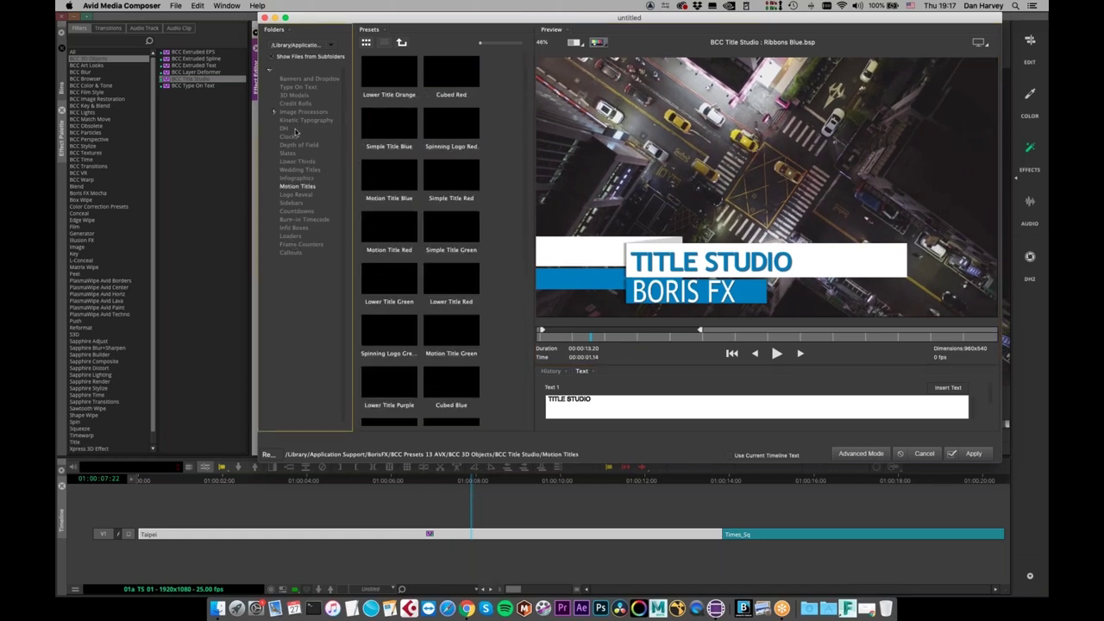
left_click(391, 185)
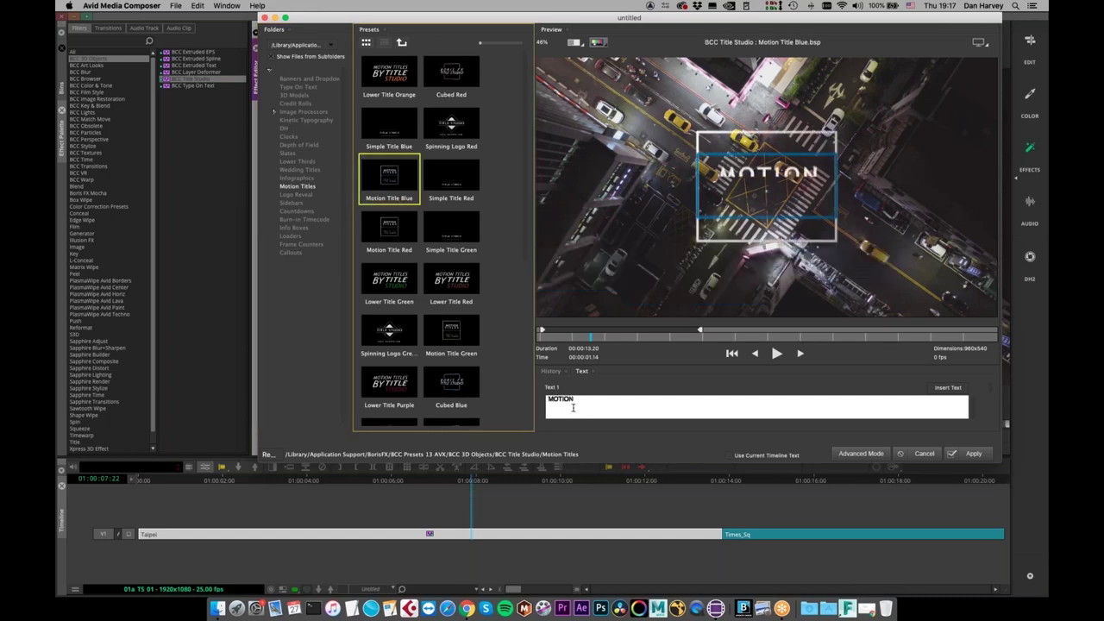
left_click_drag(560, 339, 695, 335)
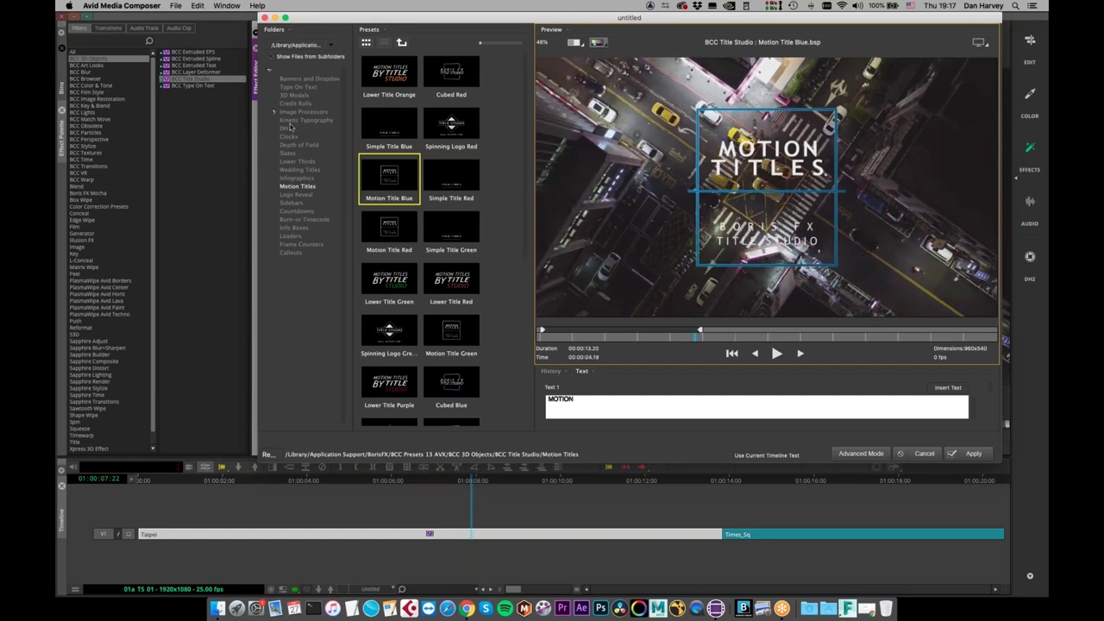
Load the 2_LT_01 preset from the DH folder and scrub through its animation
left_click(285, 128)
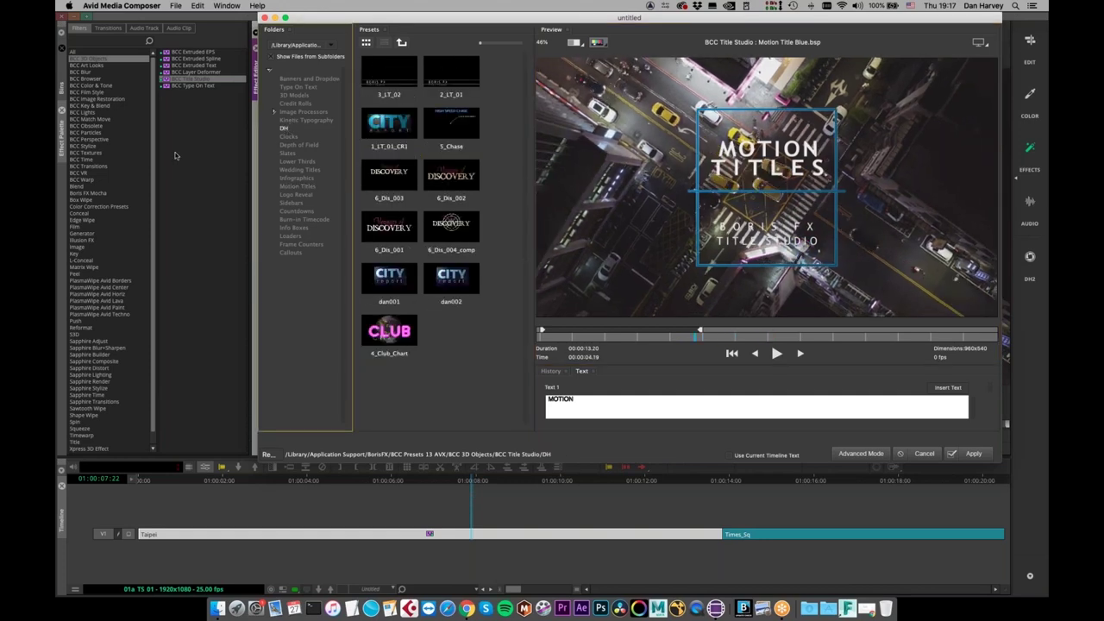
left_click(452, 75)
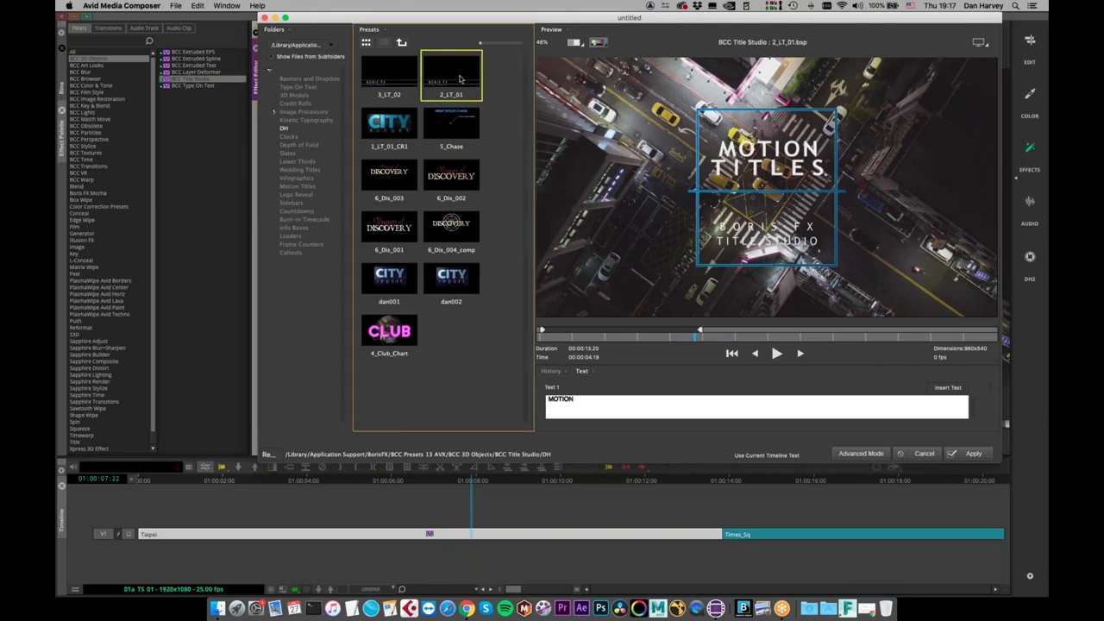
left_click(552, 337)
left_click(715, 336)
left_click_drag(716, 340, 533, 339)
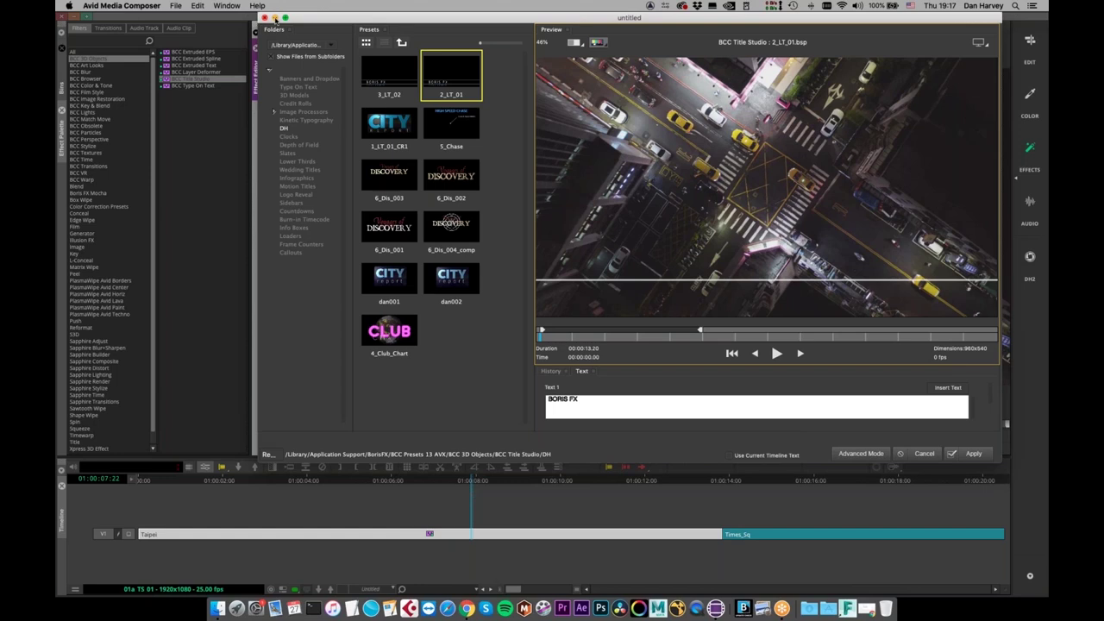
Remove the BCC Title Studio effect from the Taipei clip and trim the clip's end to 01:00:06:00
left_click(264, 17)
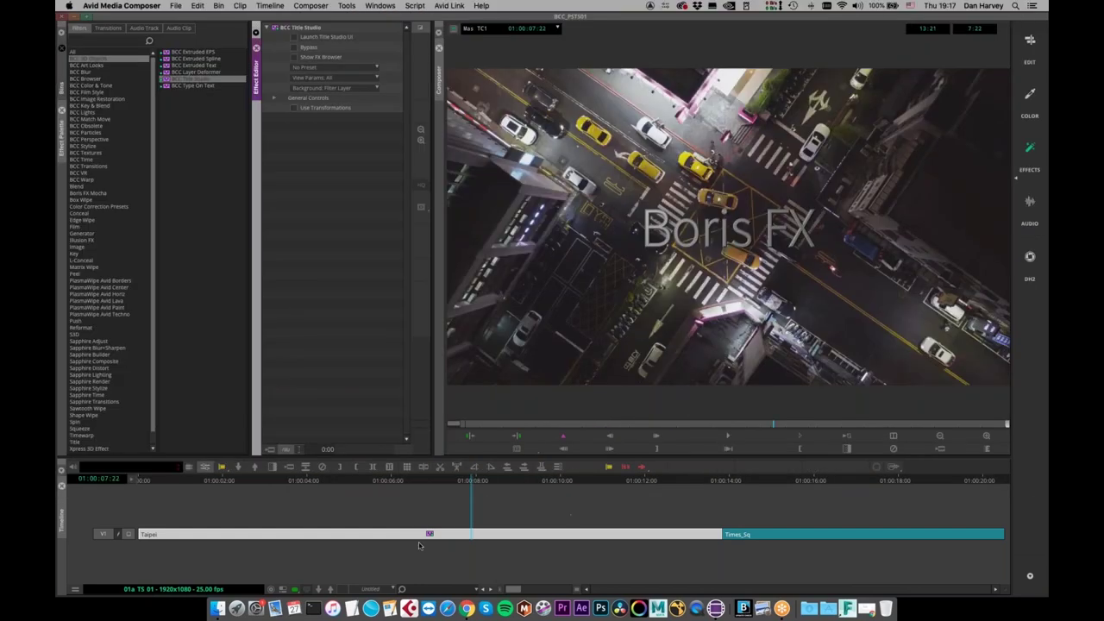
left_click(322, 466)
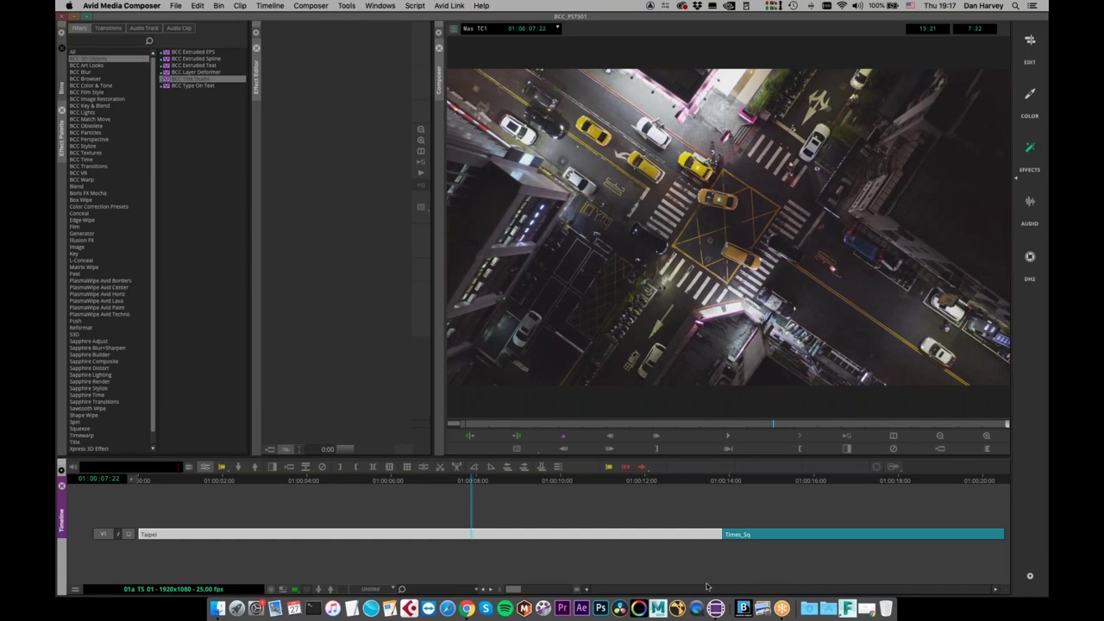
left_click(609, 467)
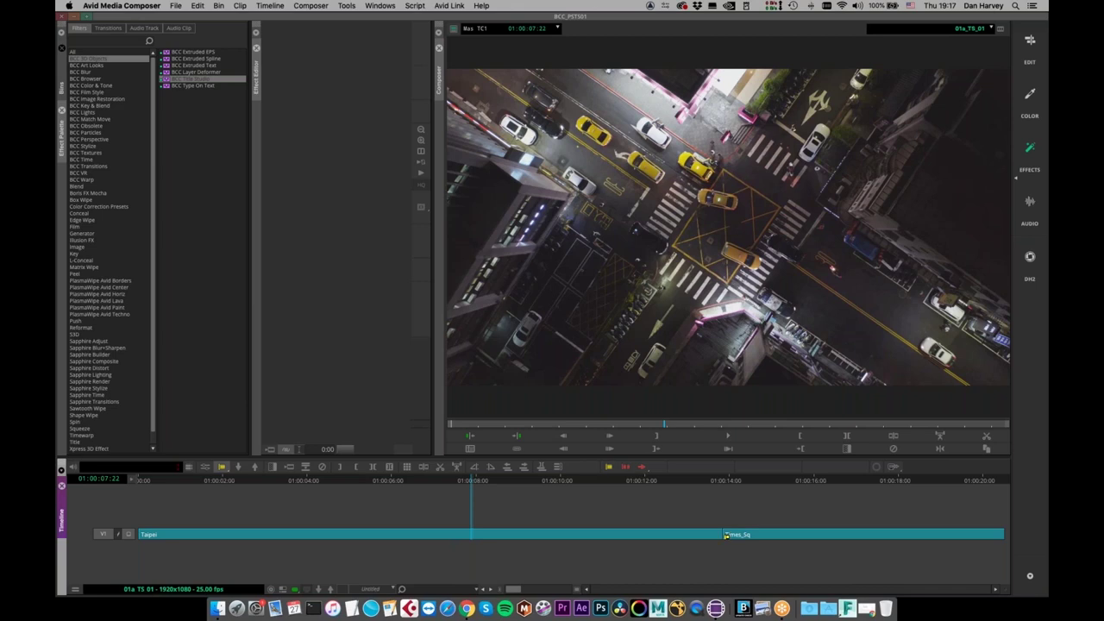
left_click_drag(717, 534, 391, 520)
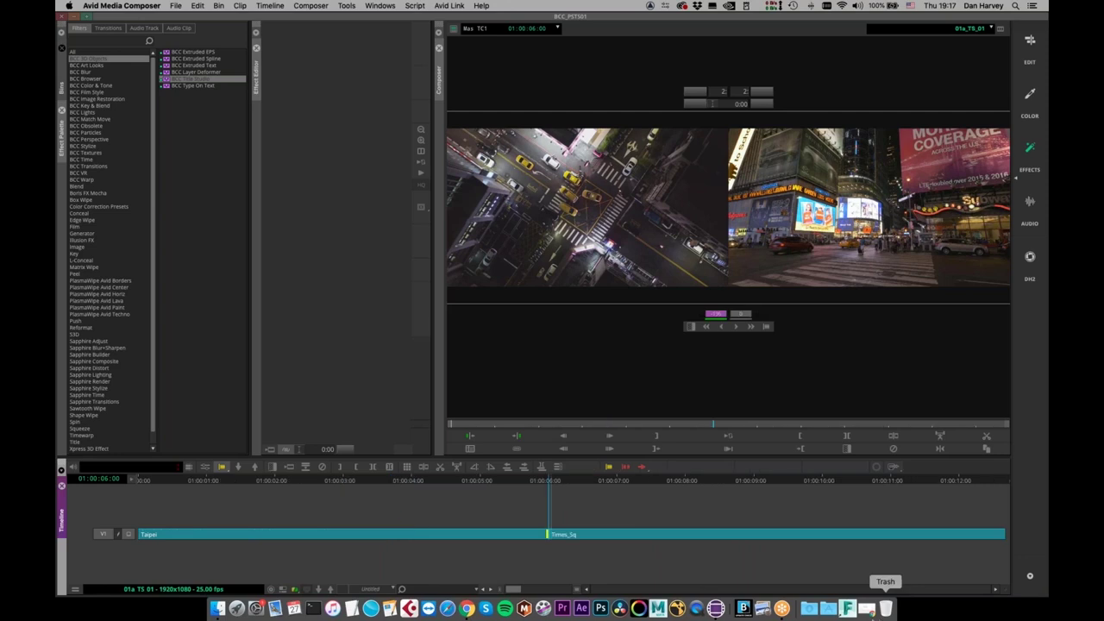
left_click(784, 609)
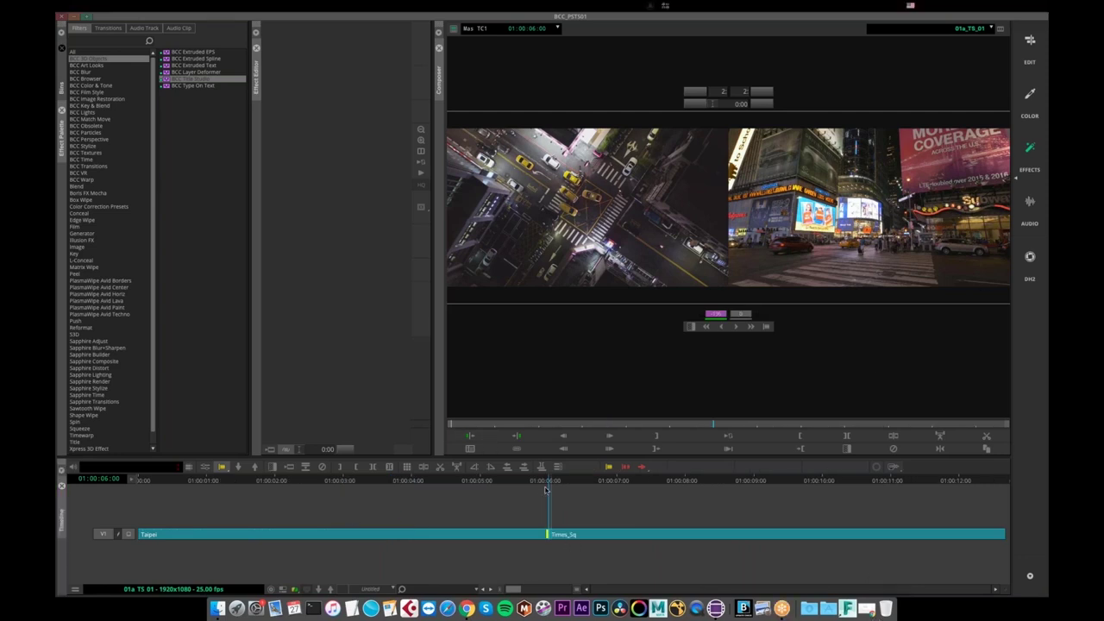
Apply BCC Title Studio to the Taipei clip and open the DH preset 2_LT_01 in Advanced Mode
left_click_drag(200, 79, 370, 523)
left_click(369, 534)
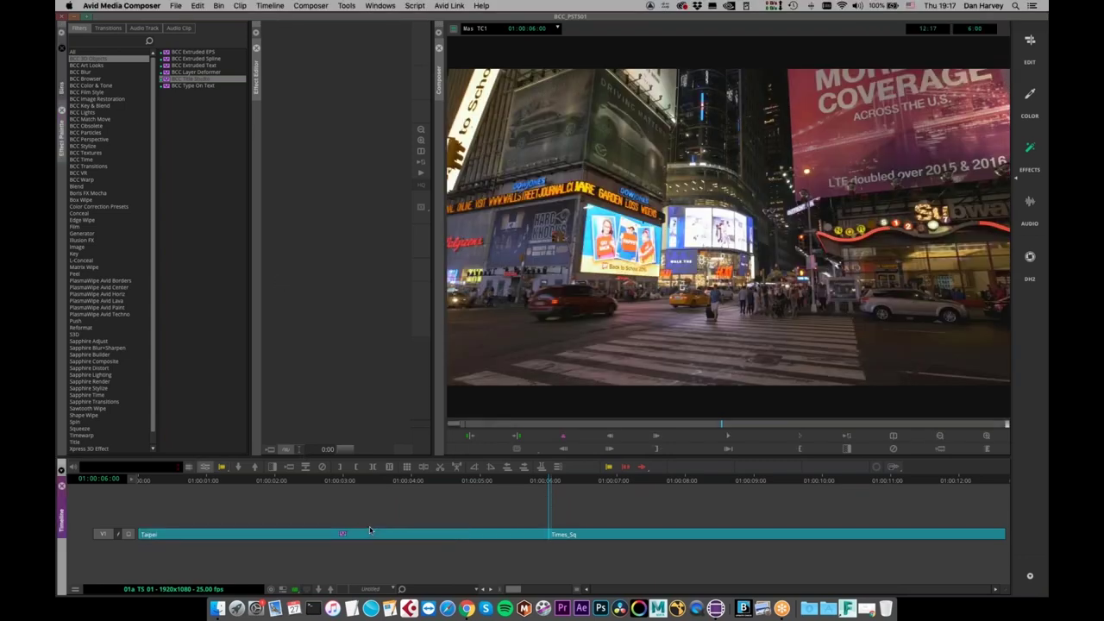
left_click(241, 534)
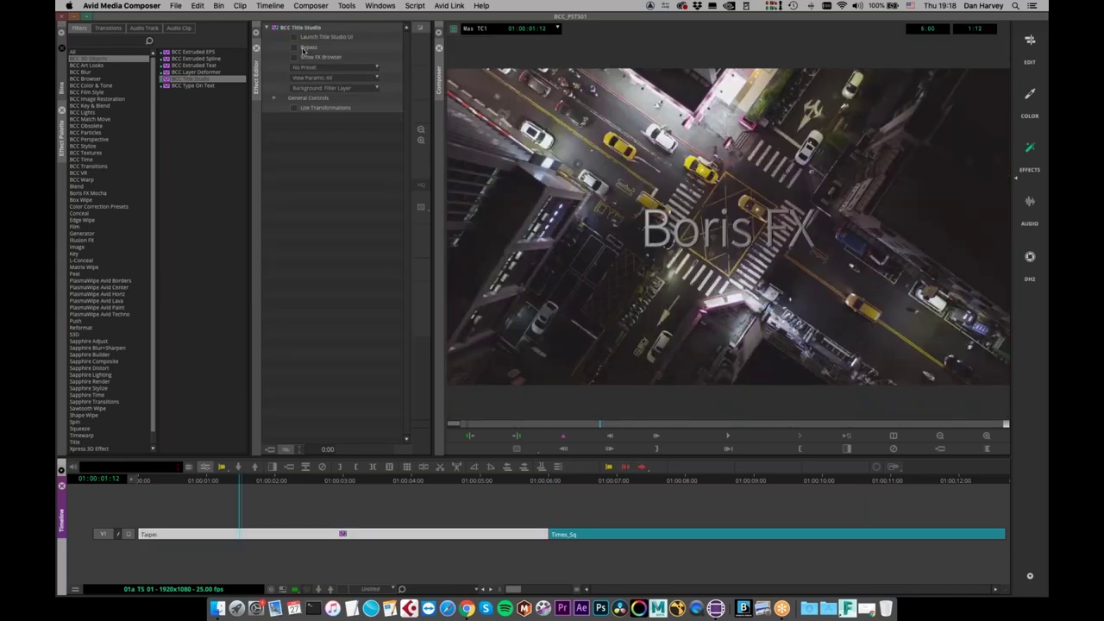
left_click(295, 37)
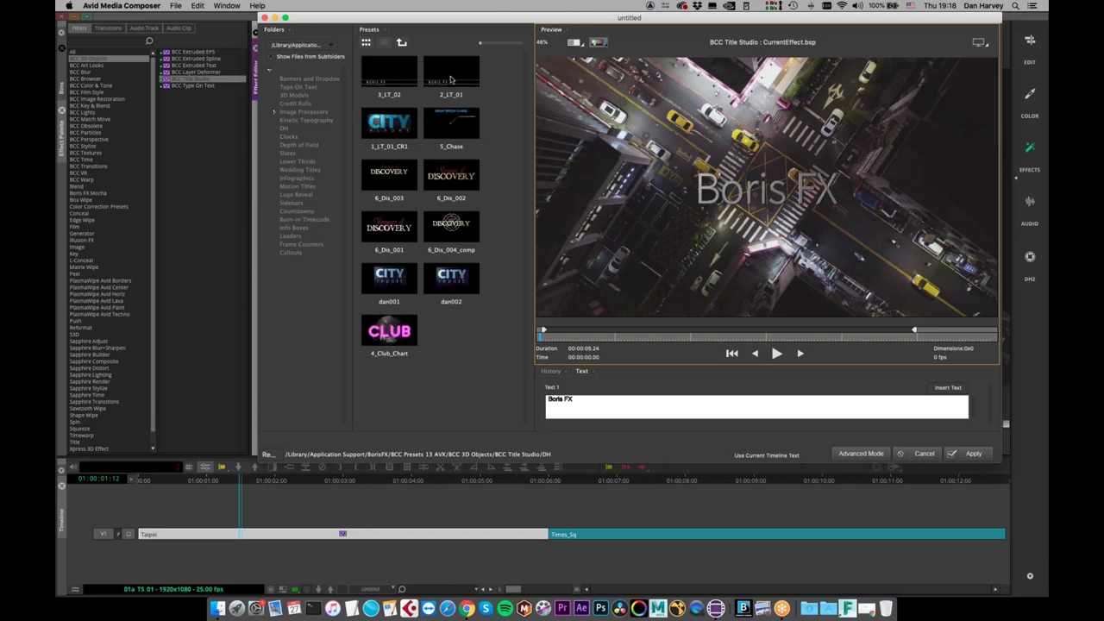
left_click(453, 79)
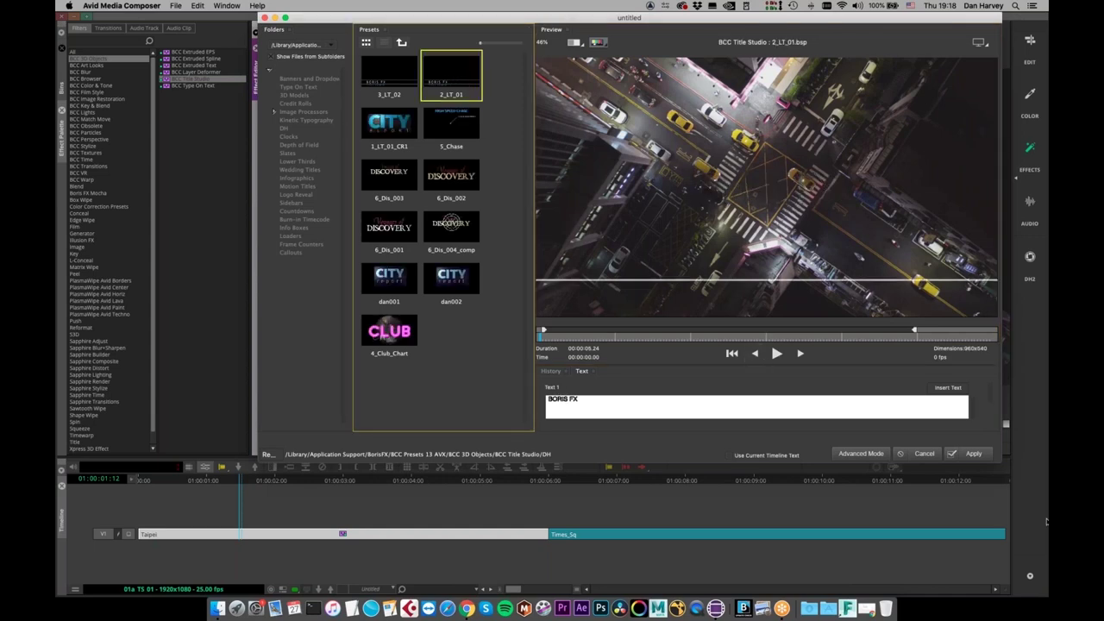
left_click(863, 454)
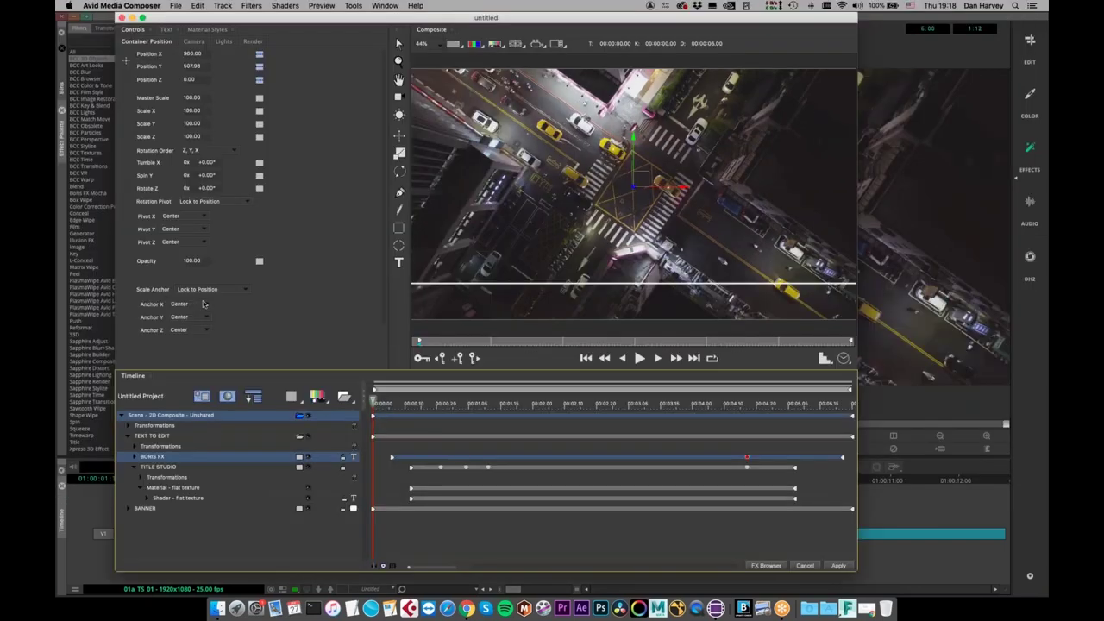
Scrub through the lower third's animation, then apply the title and play it back on the Taipei clip
left_click_drag(382, 403, 491, 438)
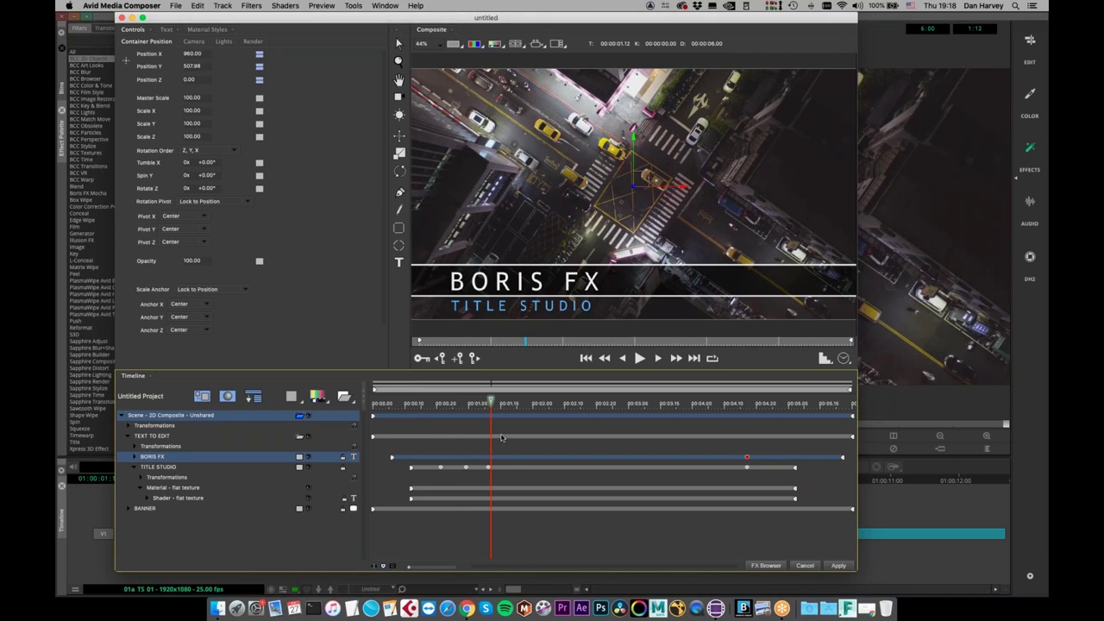
left_click_drag(490, 427, 774, 424)
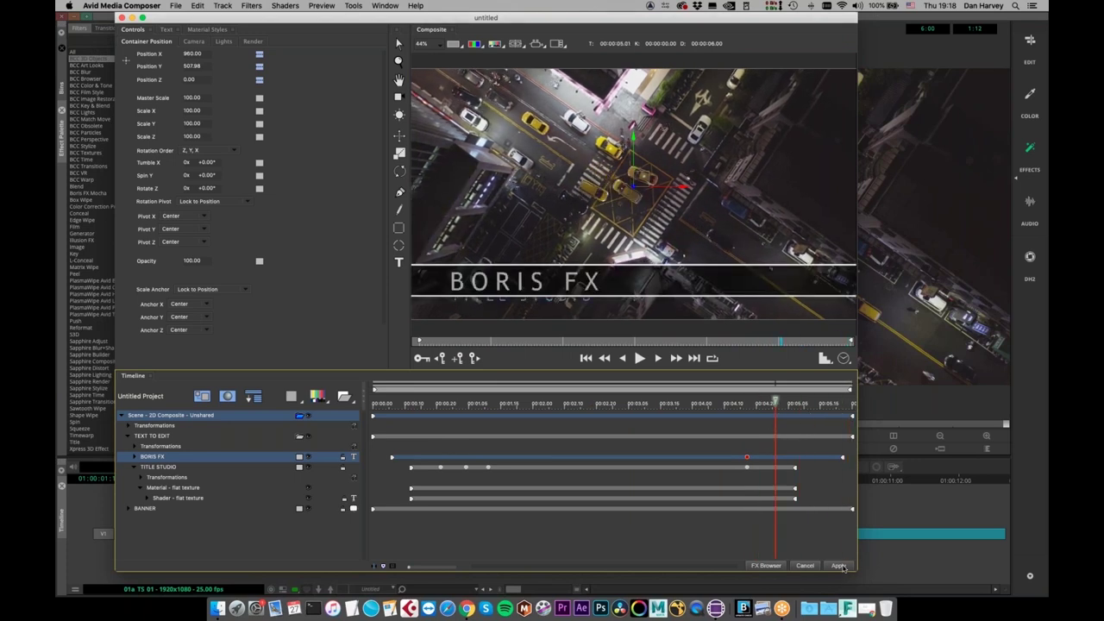
left_click(839, 566)
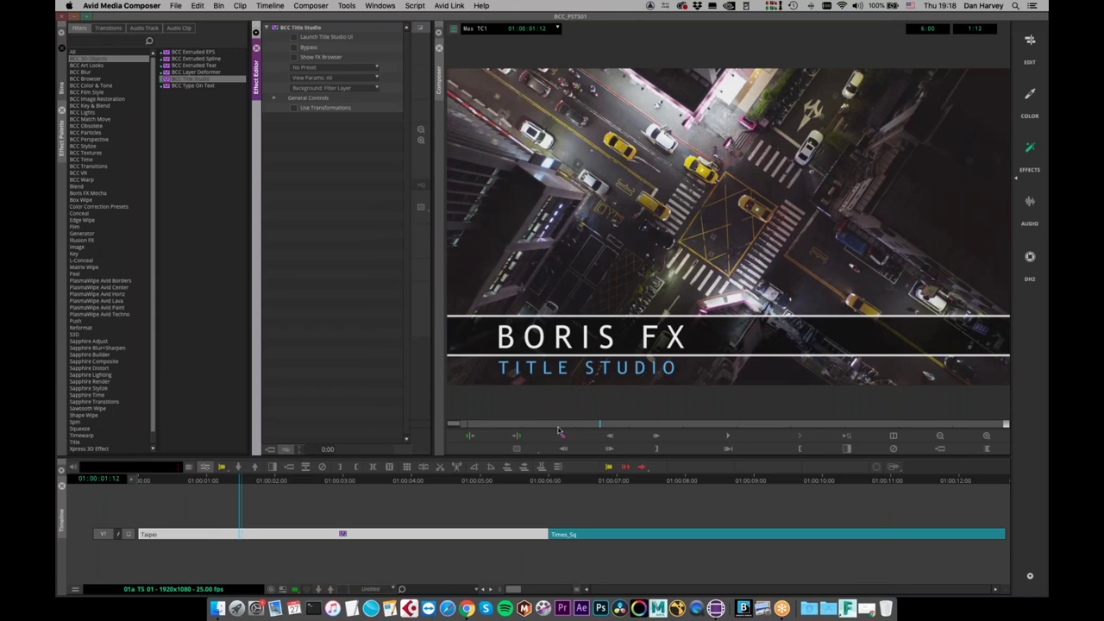
mouse_move(513, 427)
left_mouse_down()
mouse_move(461, 431)
mouse_move(504, 432)
left_mouse_up()
key("space")
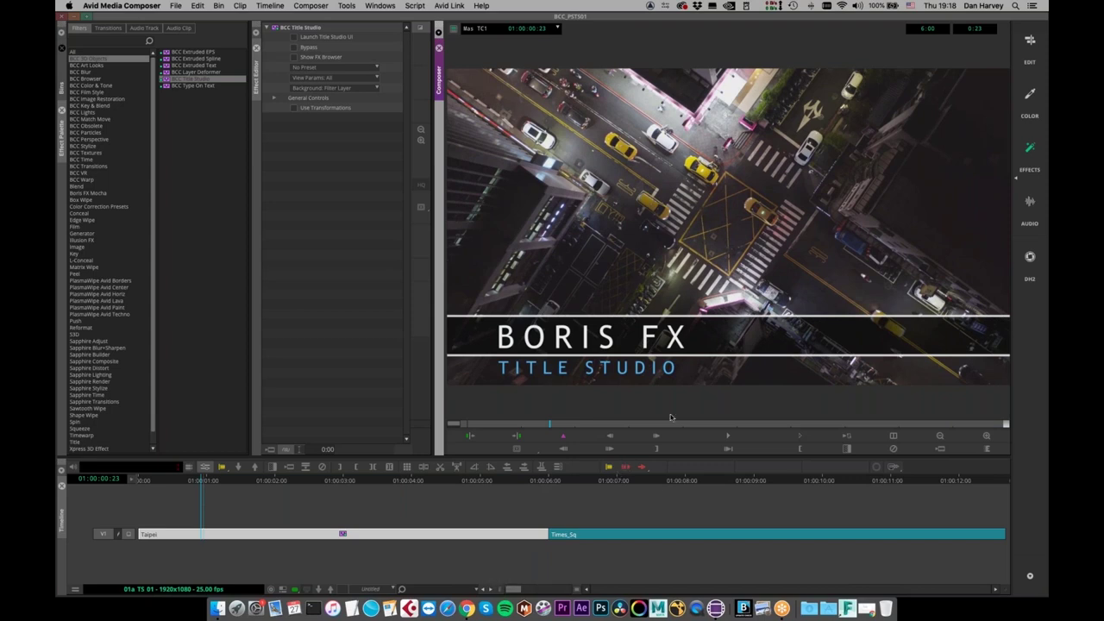
Extend the end of the Taipei clip to 01:00:12:10 in the sequence
left_click(609, 468)
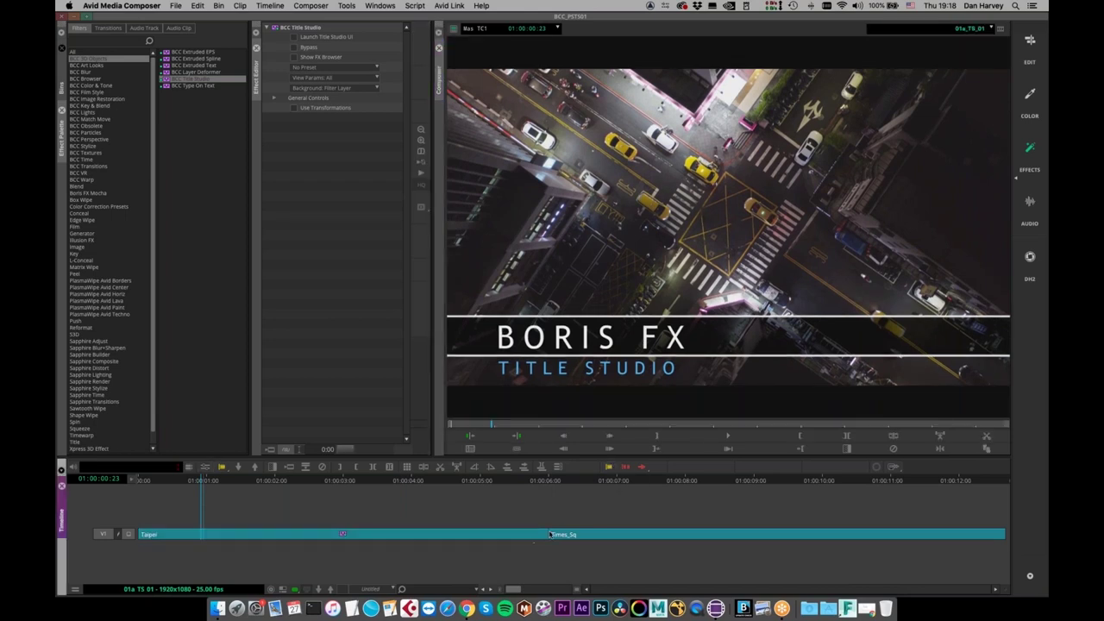
left_click(610, 467)
left_click_drag(544, 534, 984, 508)
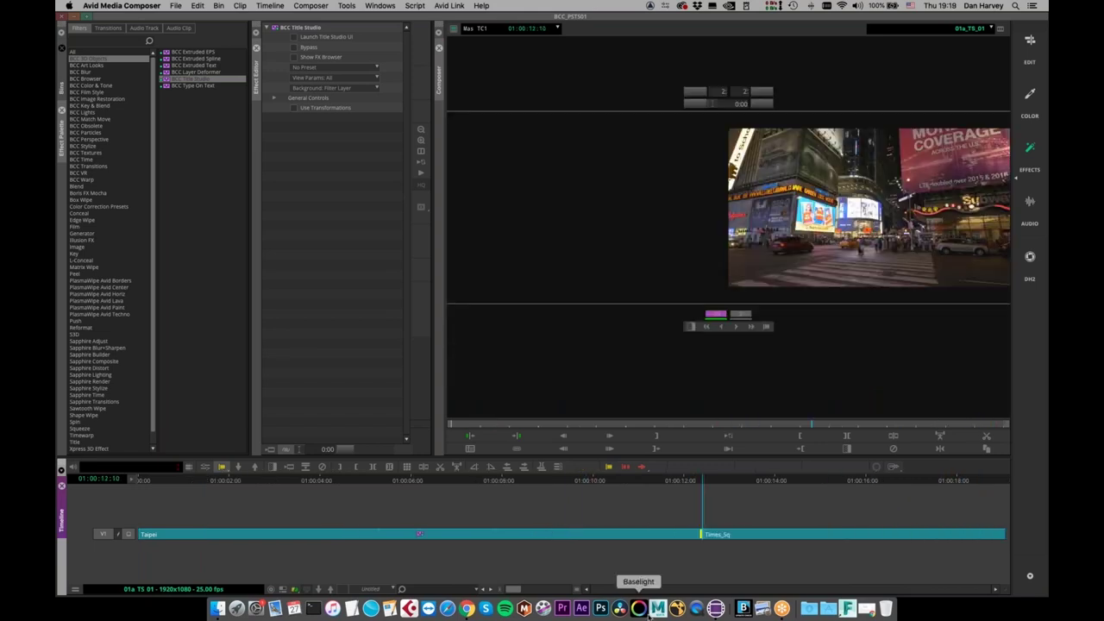
left_click(771, 371)
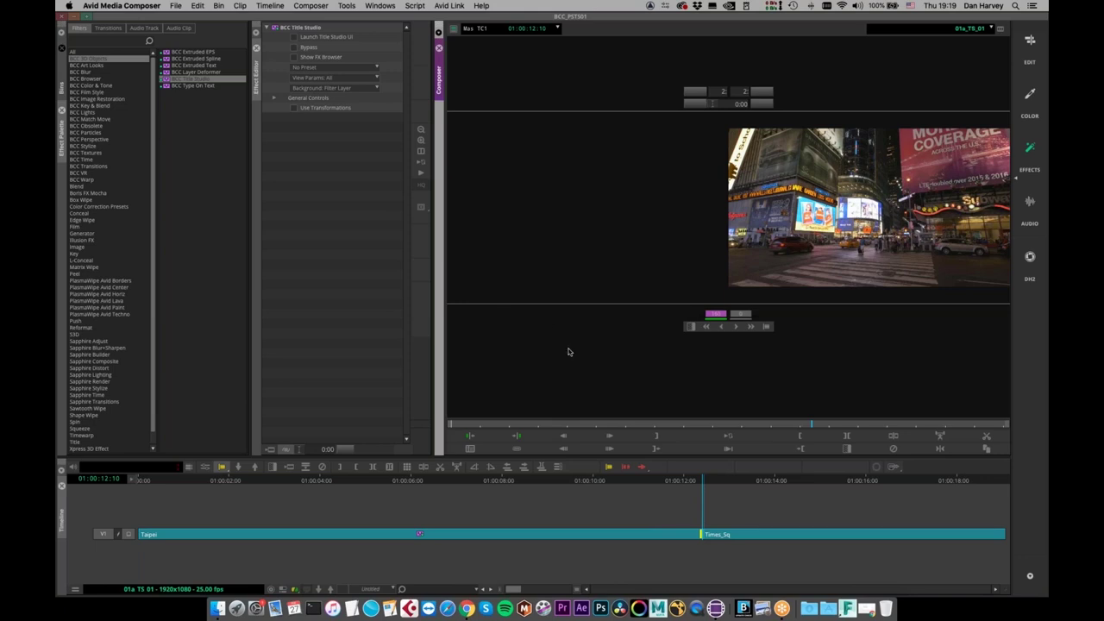
Reopen the extended Taipei clip's title in Title Studio and scrub to examine how its animation timing stretches
left_click(296, 36)
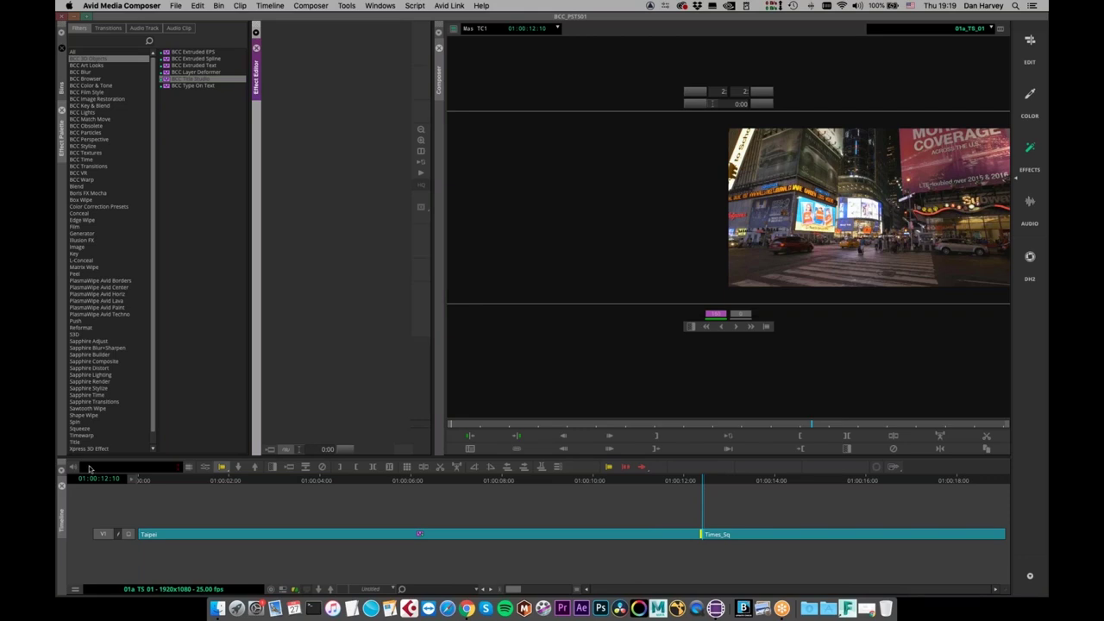
left_click(204, 469)
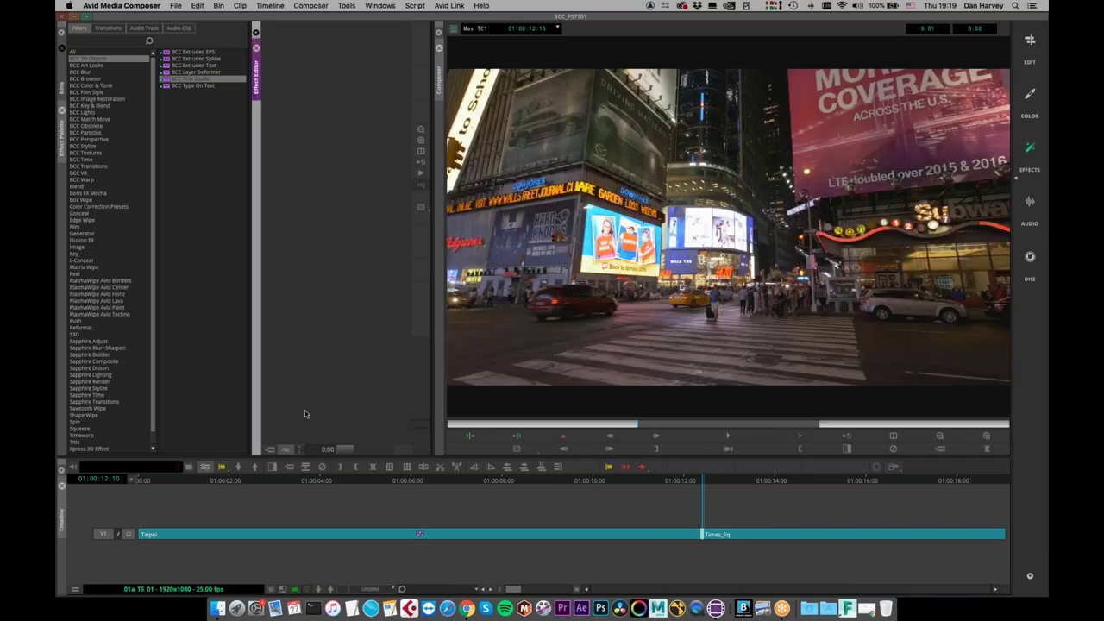
left_click(332, 532)
left_click(293, 41)
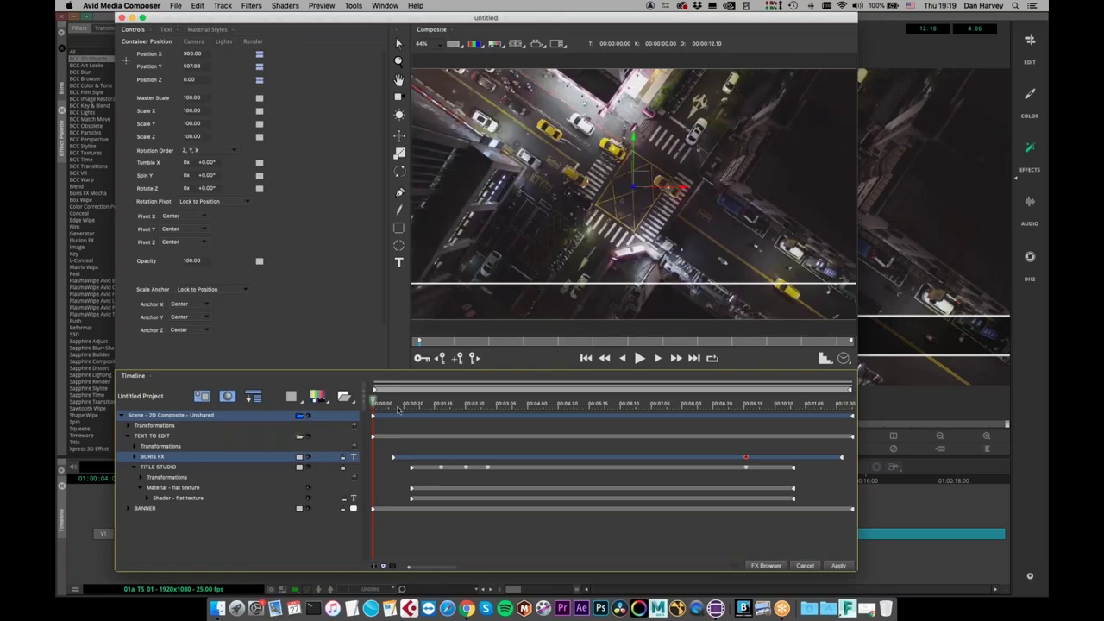
left_click(375, 402)
left_click_drag(384, 402, 499, 493)
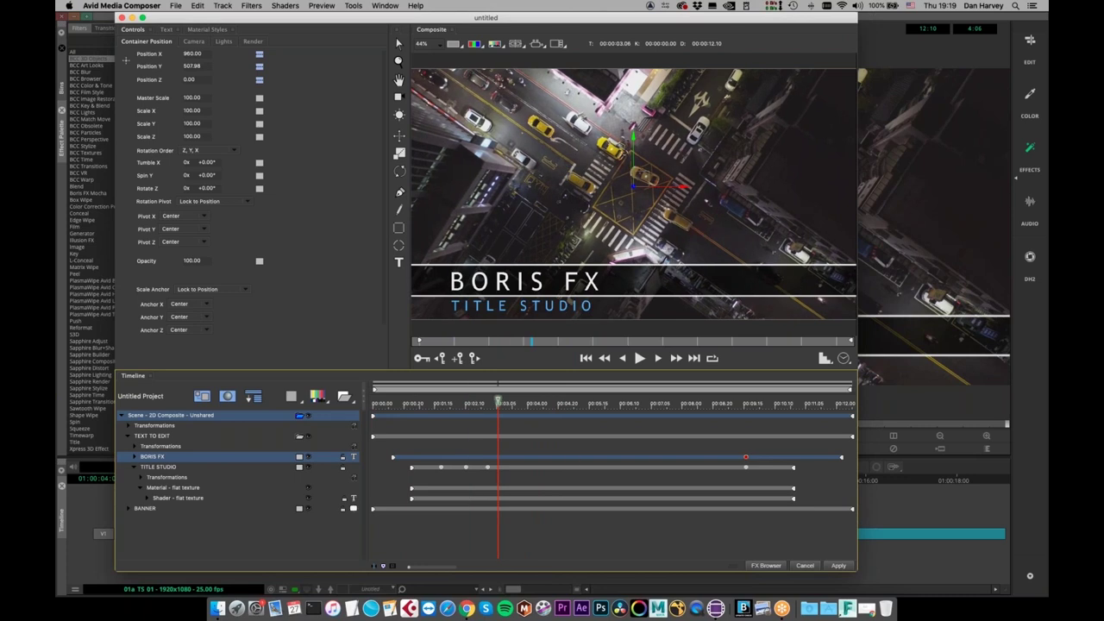
left_click(838, 566)
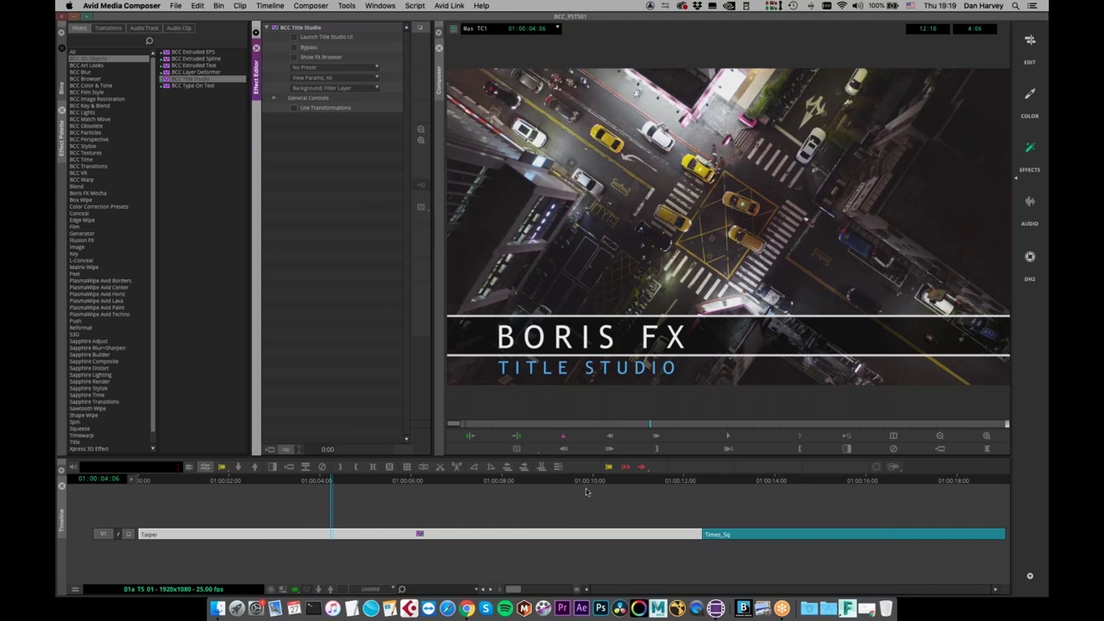
Trim the end of the Taipei clip back to 01:00:06:00 and fit the whole sequence in view
left_click(610, 467)
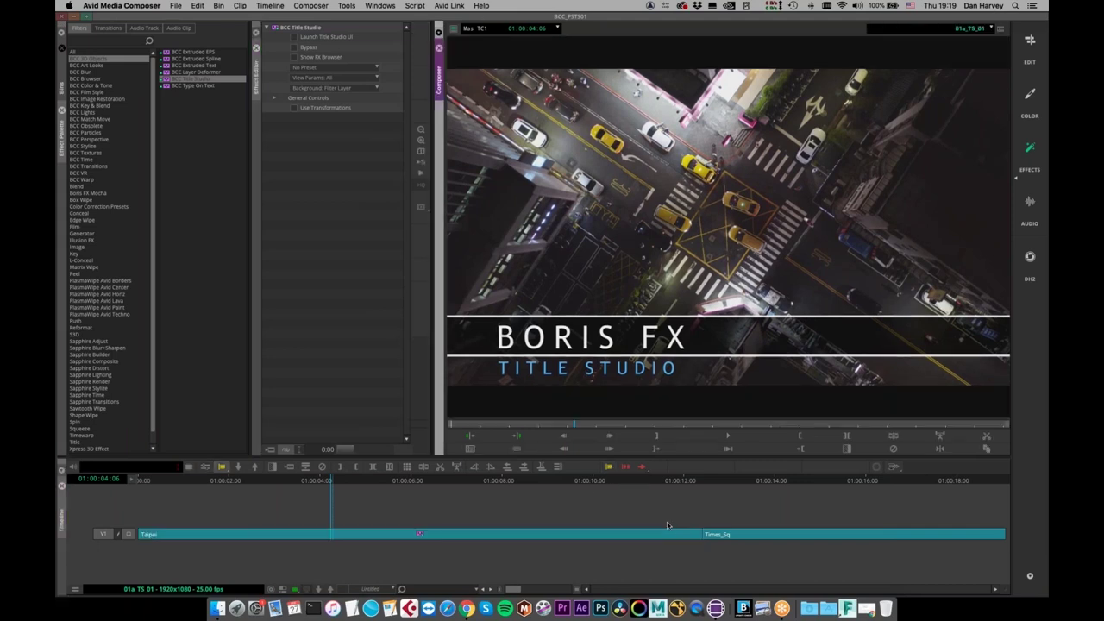
left_click_drag(697, 535, 409, 545)
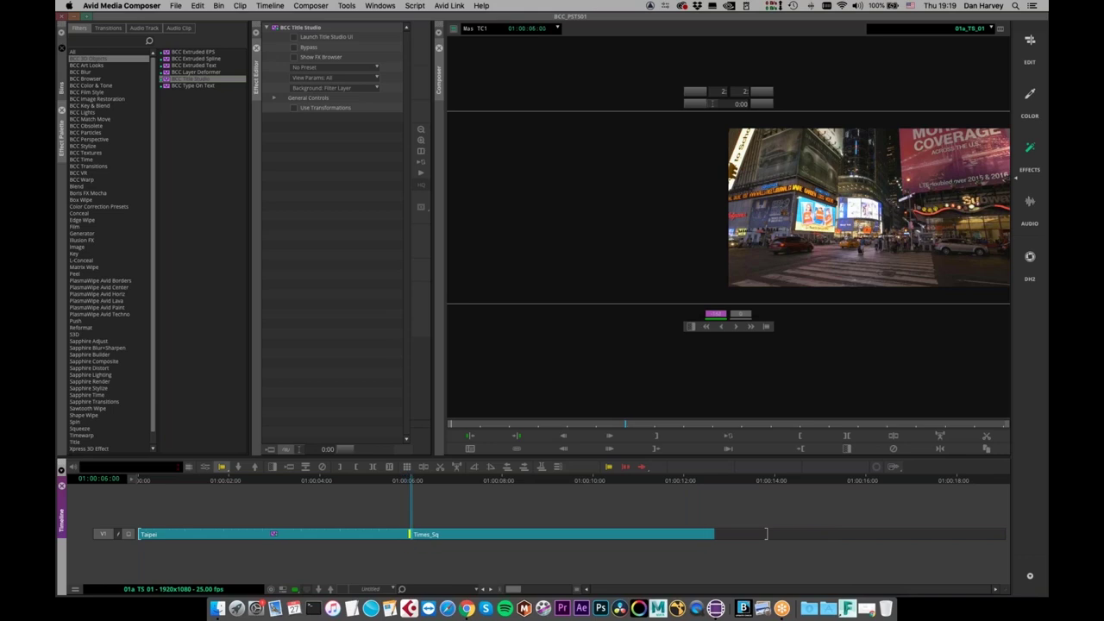
key("super+slash")
Reopen the shortened Taipei clip's title in Title Studio and scrub through its opening animation
left_click(295, 38)
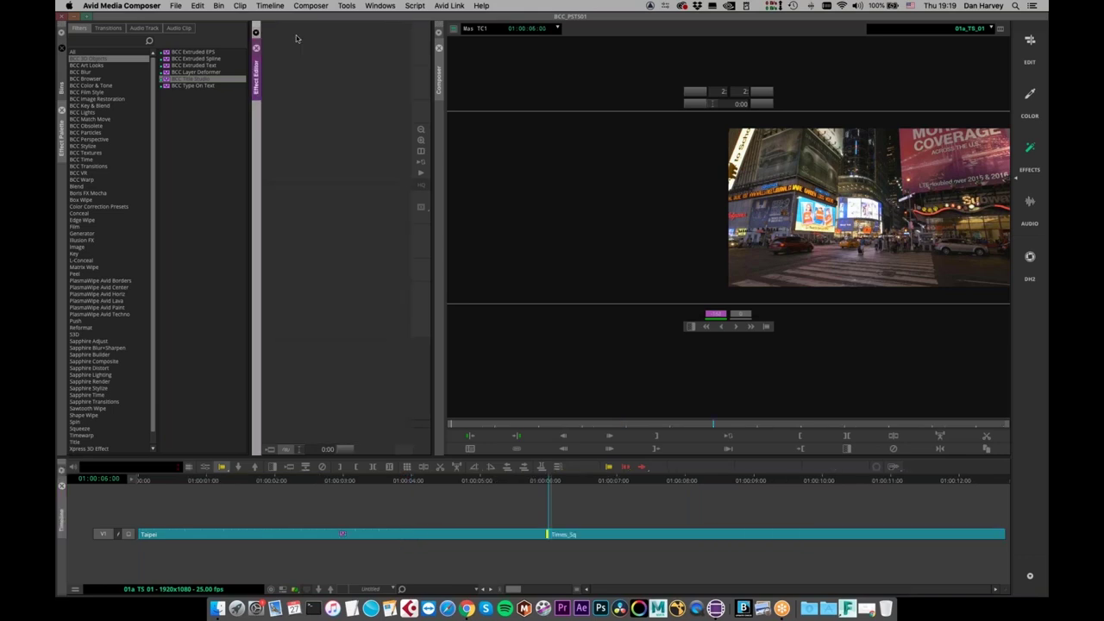
left_click(307, 537)
left_click(205, 467)
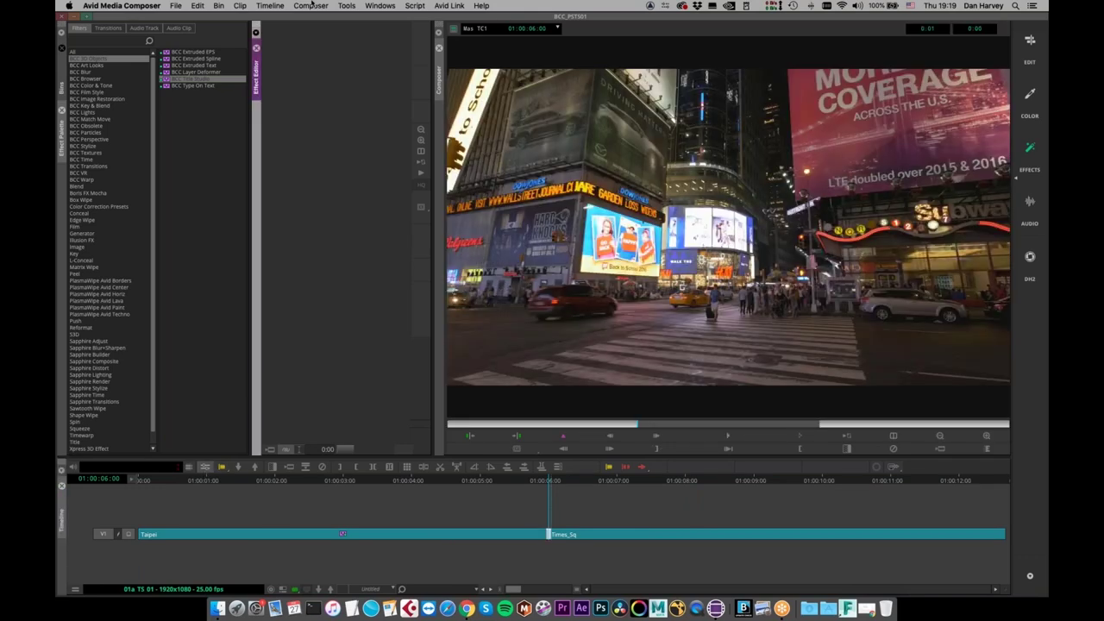
left_click(375, 538)
left_click(294, 35)
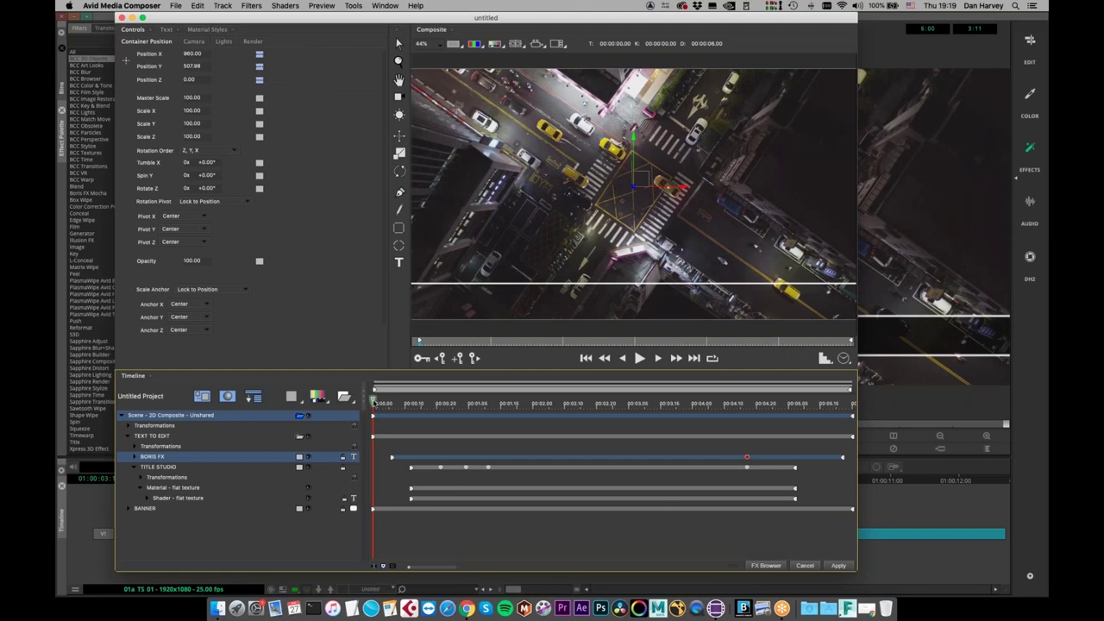
left_click_drag(375, 426, 503, 426)
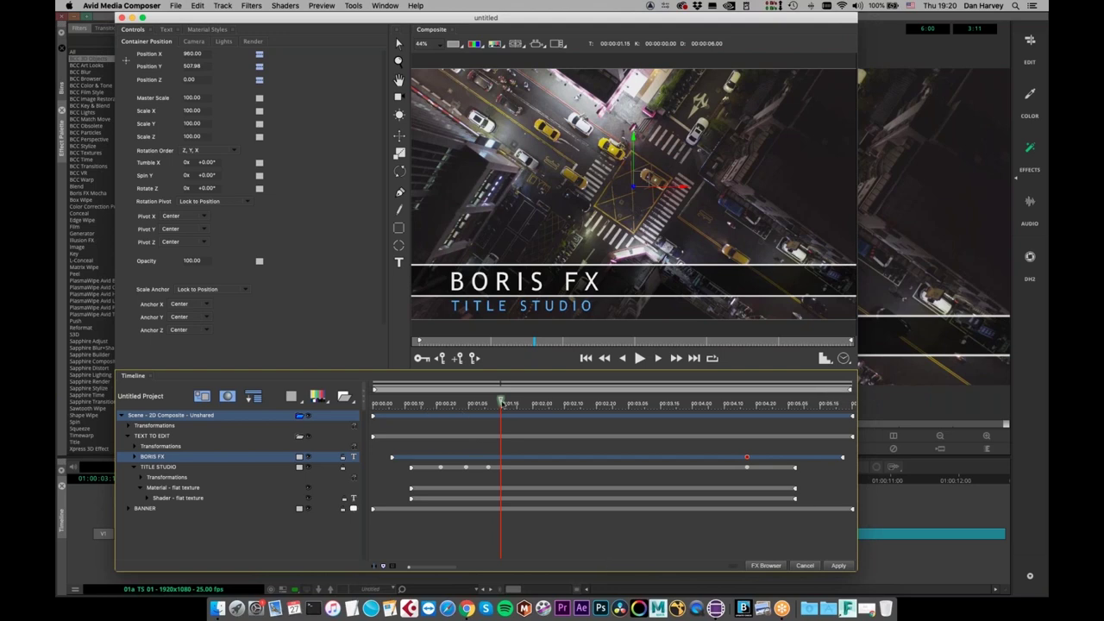
left_click_drag(502, 403, 386, 407)
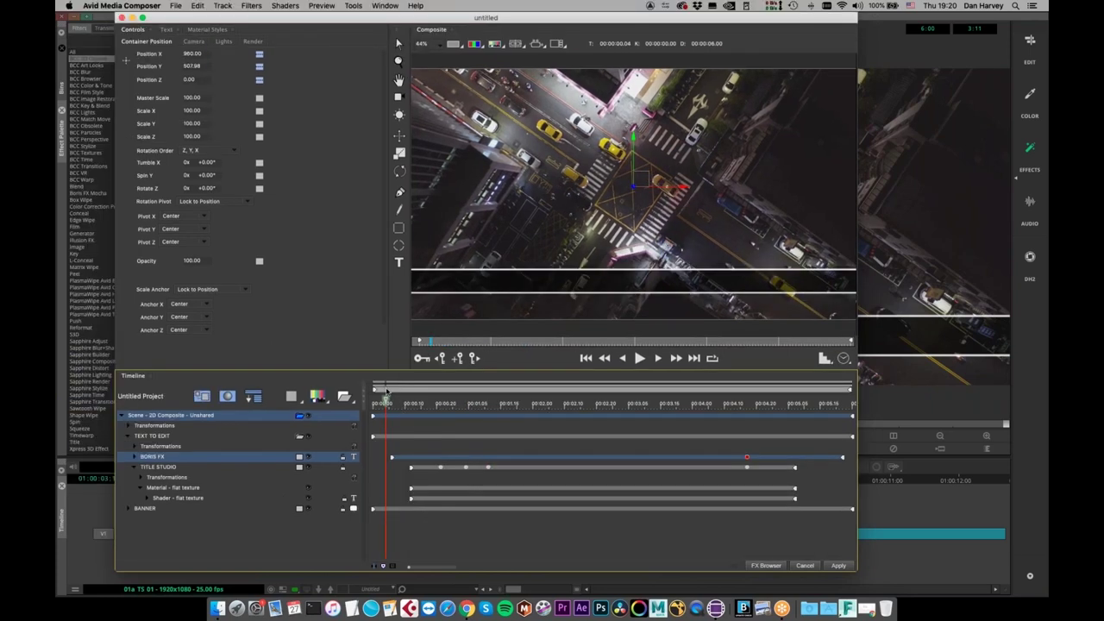
Add a rigid run at the start of the title timeline and extend its end to about 00:00:01:15
right_click(385, 391)
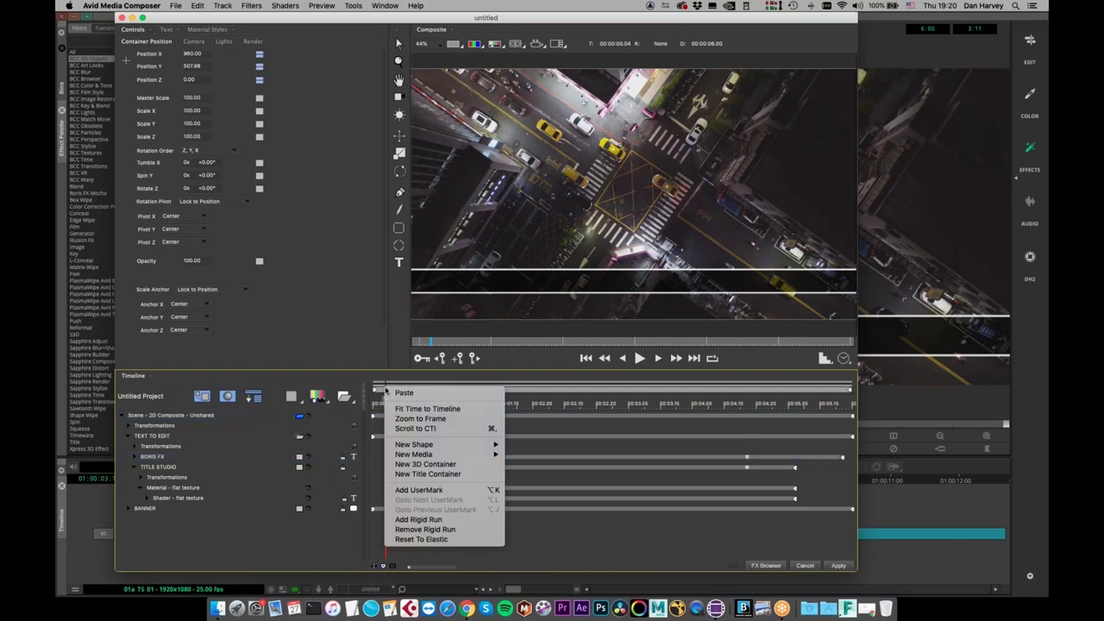
left_click(434, 528)
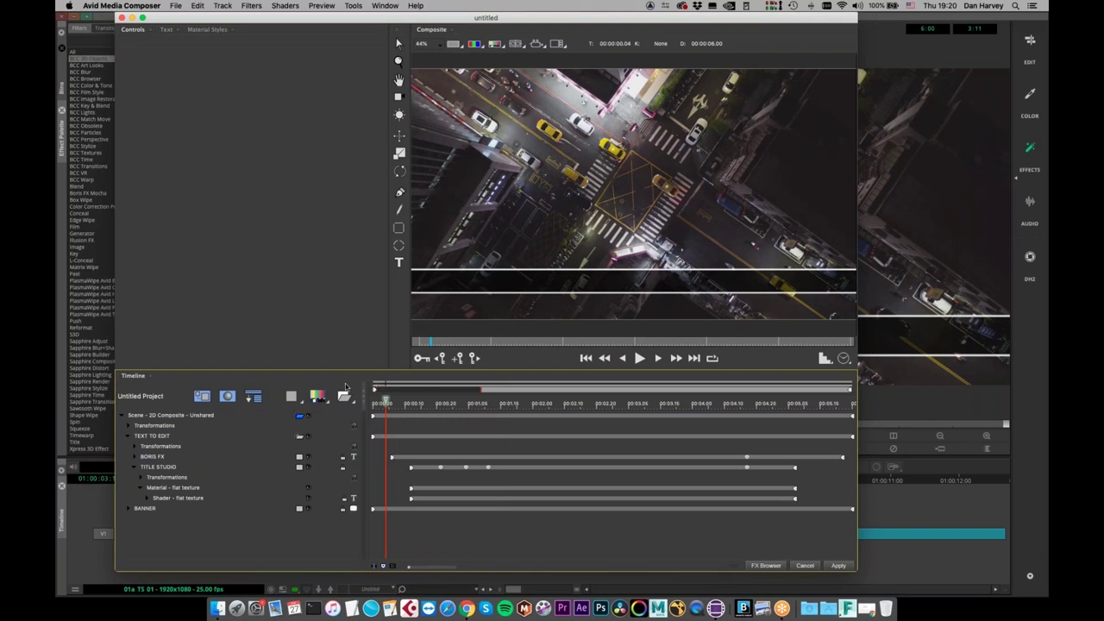
left_click_drag(481, 391, 502, 390)
left_click_drag(386, 401, 851, 400)
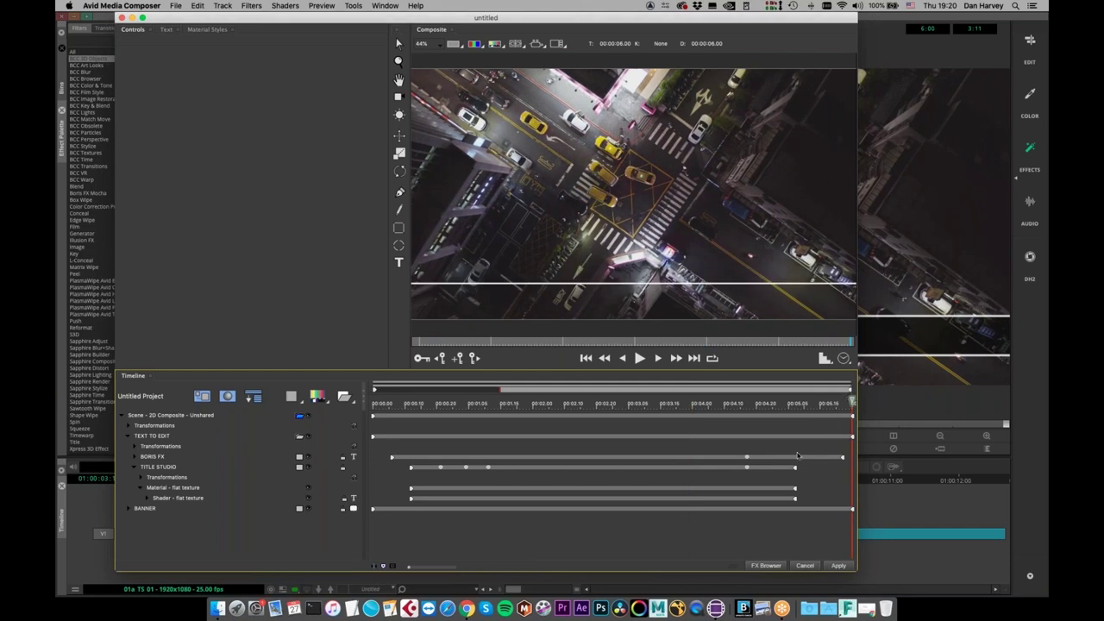
Add a rigid run near the end of the title timeline, extend its start back to about 00:00:04:15, and apply the title
left_click_drag(852, 400, 831, 397)
right_click(832, 392)
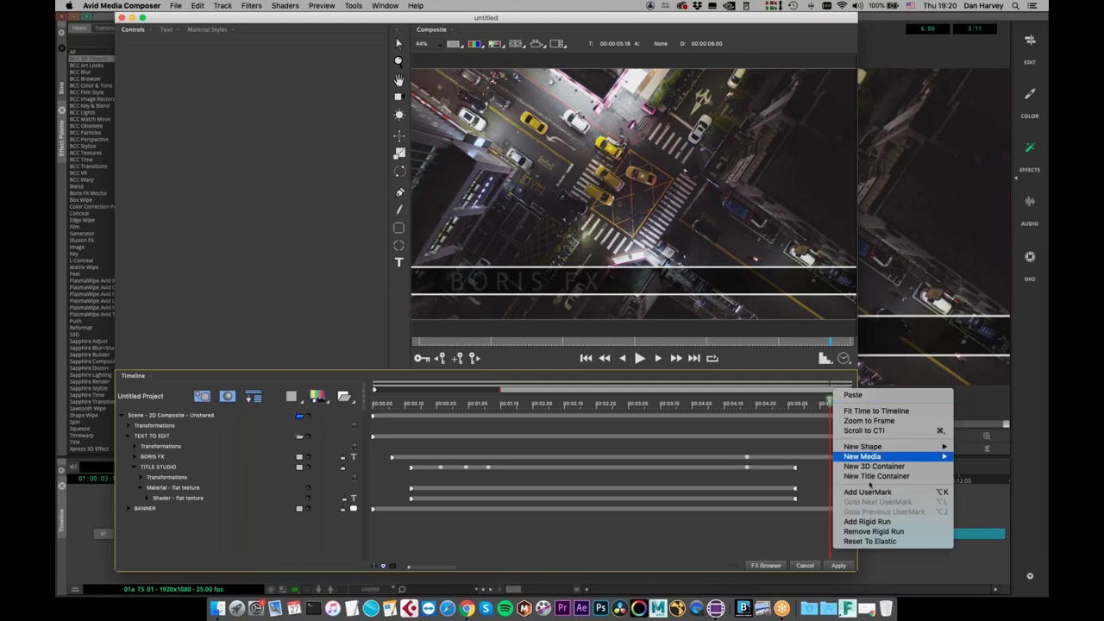
left_click(867, 521)
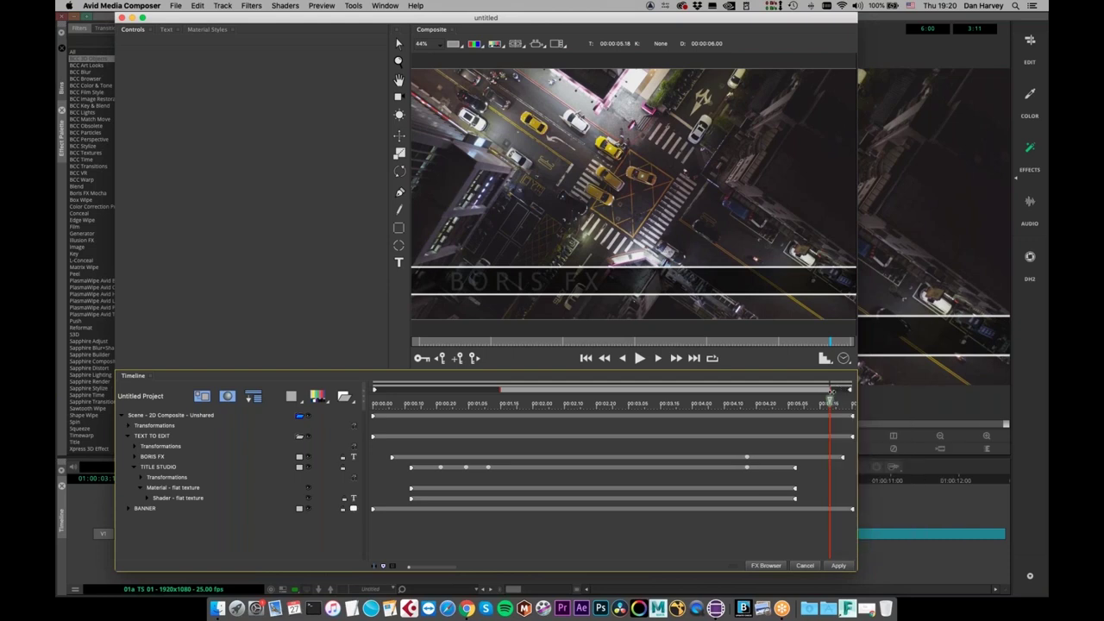
left_click_drag(829, 390, 743, 399)
left_click(844, 566)
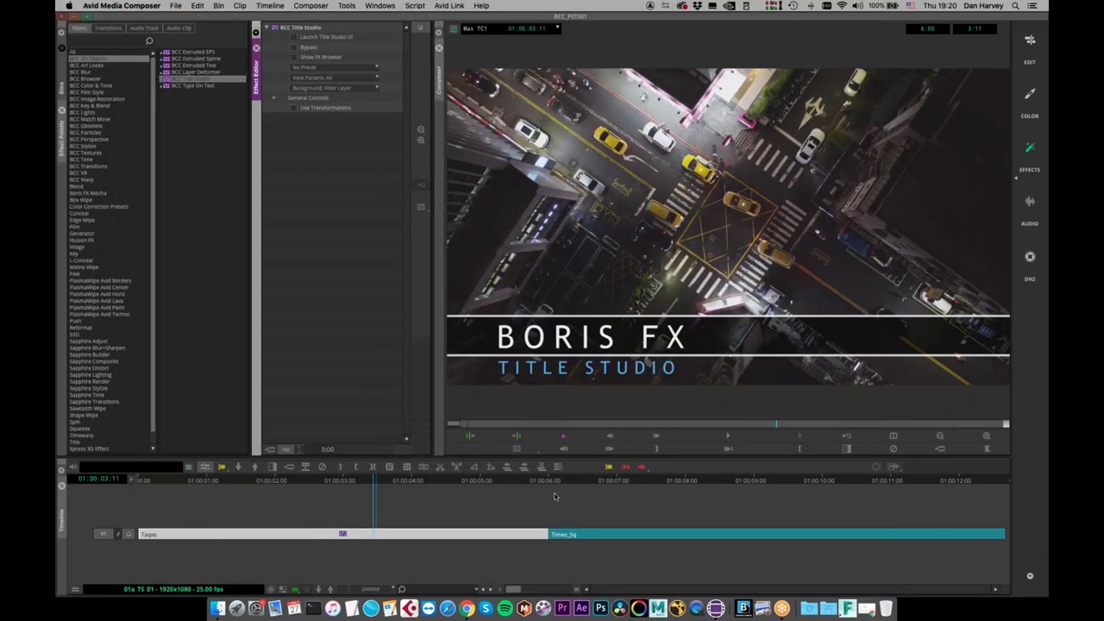
Extend the end of the Taipei clip to 01:00:12:00 and leave trim mode
left_click(547, 541)
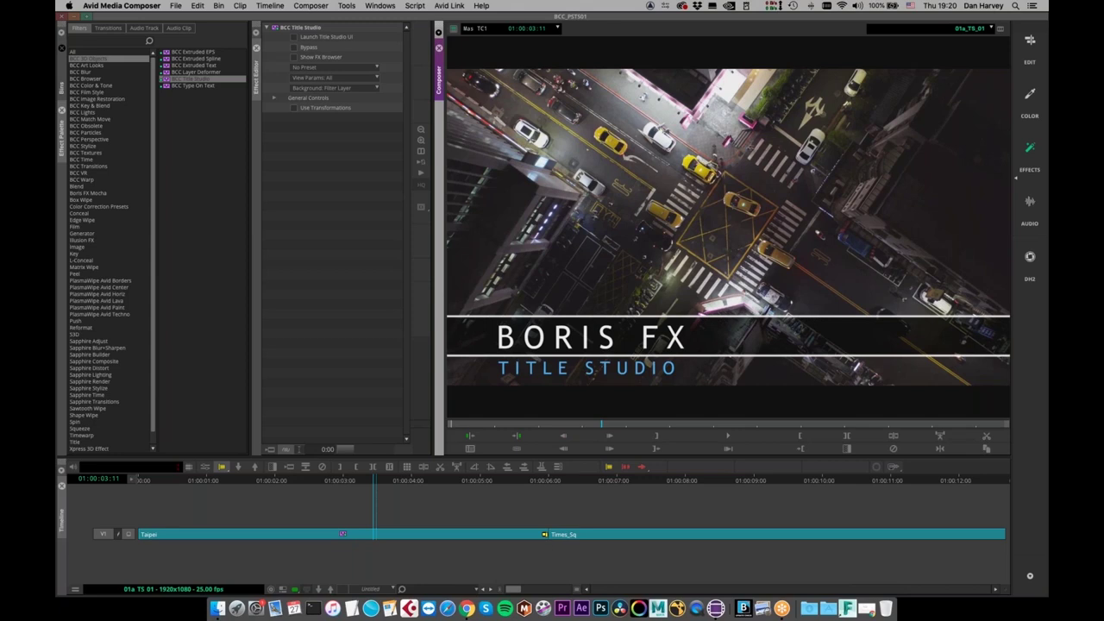
left_click_drag(545, 535, 956, 516)
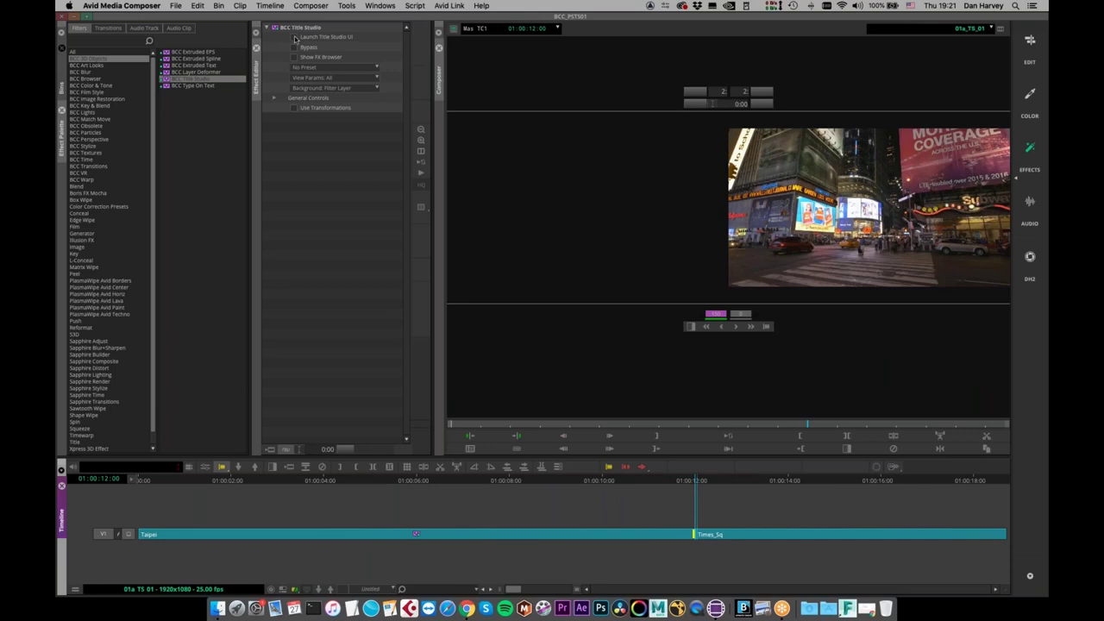
left_click(296, 44)
left_click(238, 496)
left_click(204, 467)
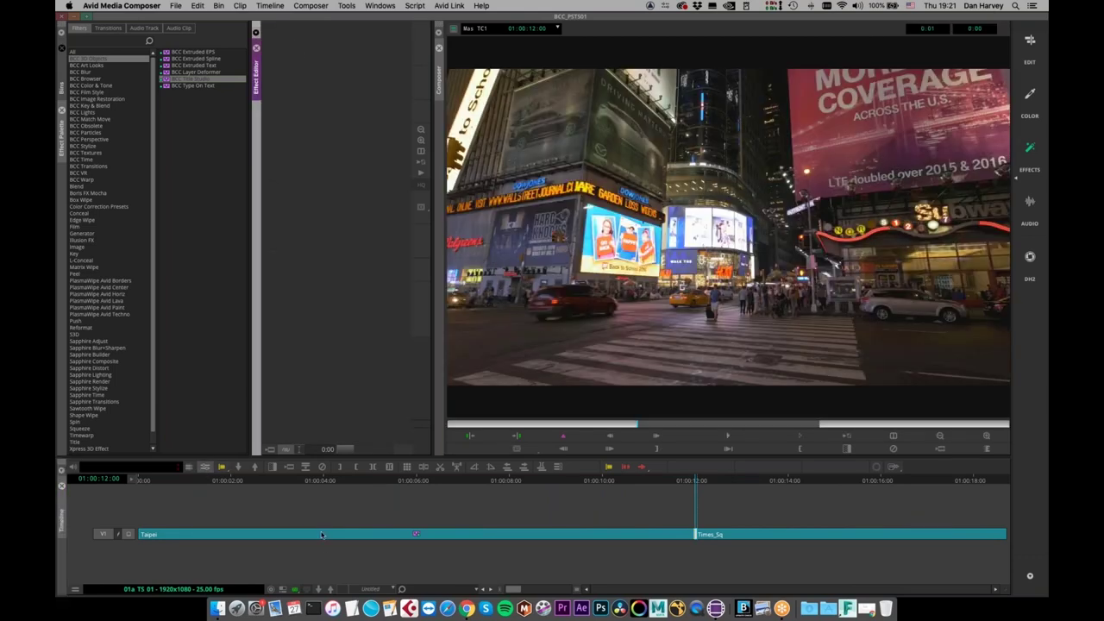
Reopen the extended Taipei clip's title in Title Studio and scrub to examine whether the rigid runs preserve its opening and closing animation timing
left_click(322, 535)
left_click(296, 38)
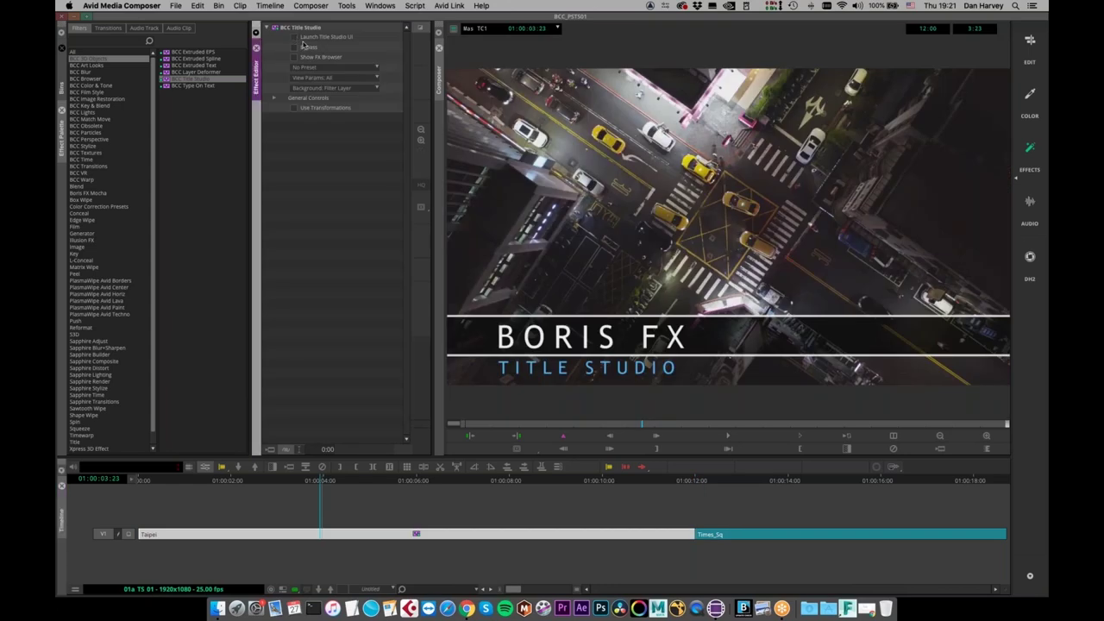
left_click_drag(373, 403, 769, 406)
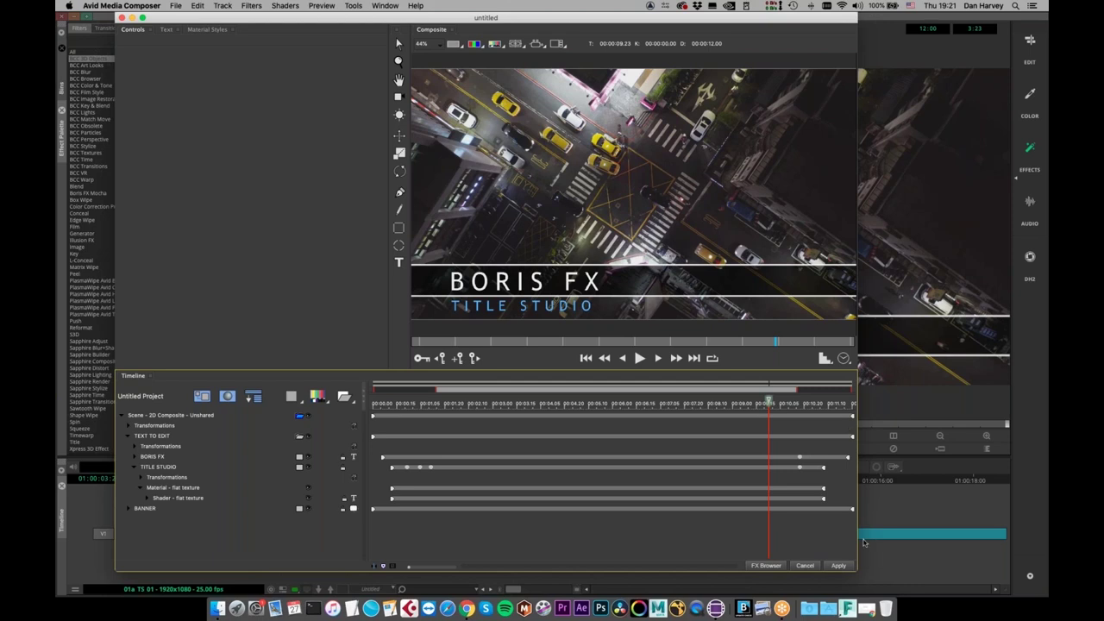
left_click(840, 566)
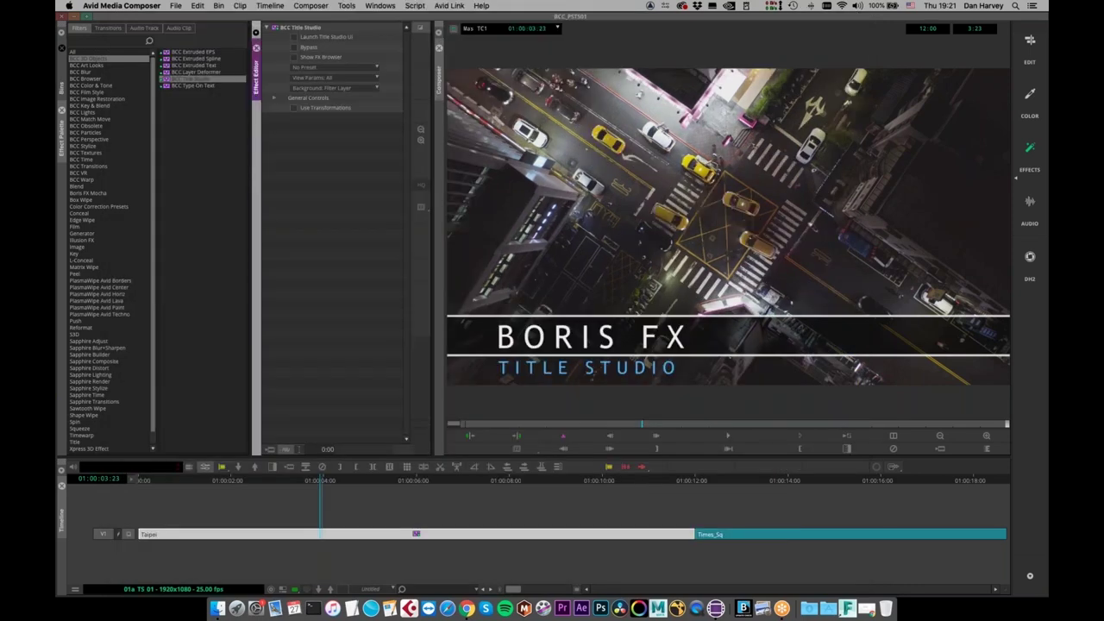
left_click(494, 425)
left_click_drag(481, 431, 546, 425)
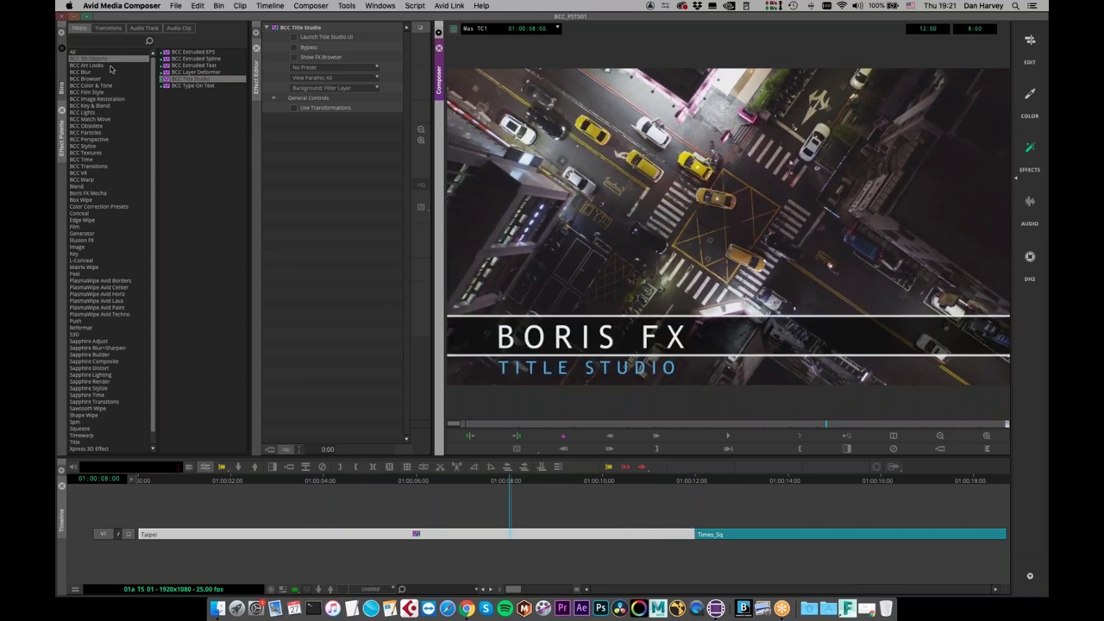
Load the 02_TS_02_Start sequence from the bin and scrub through the DJ decks clip
left_click(61, 88)
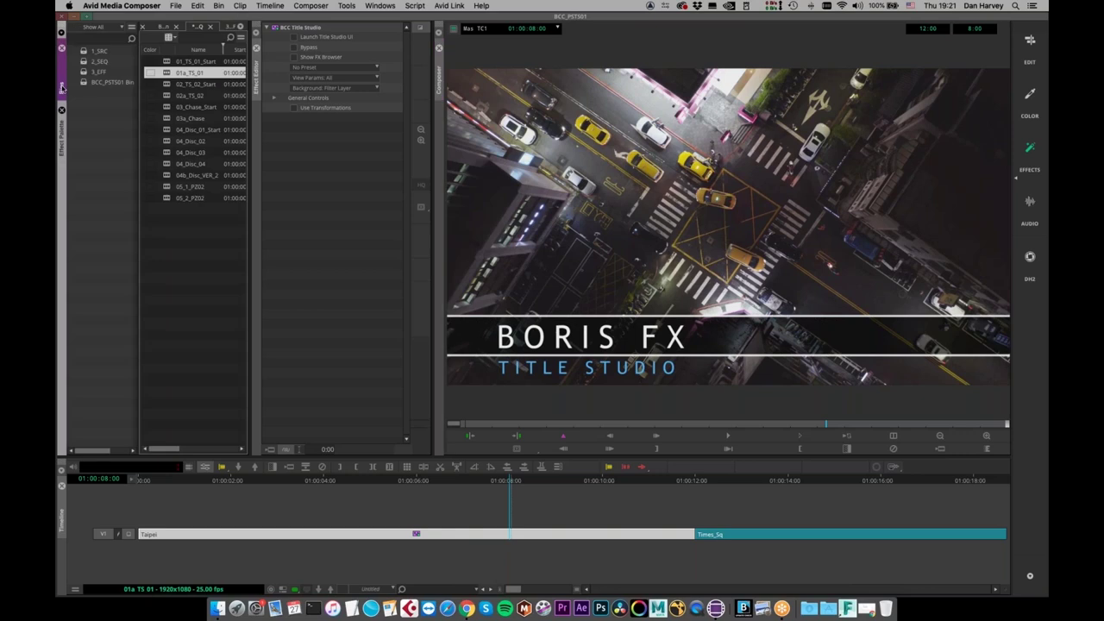
double_click(168, 85)
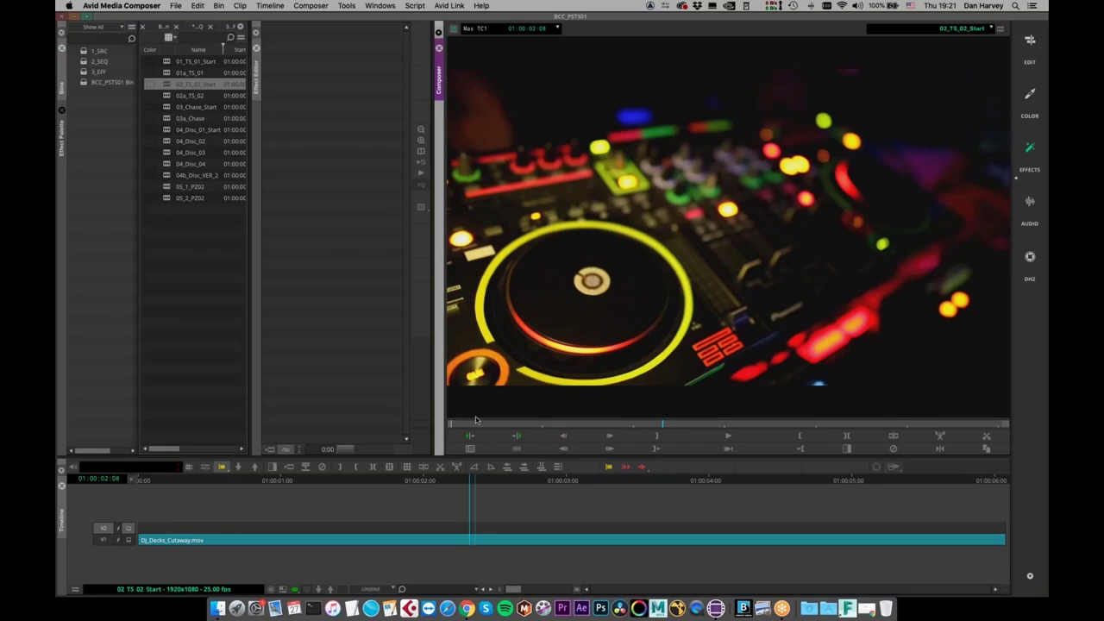
left_click(589, 423)
left_click_drag(716, 411, 496, 471)
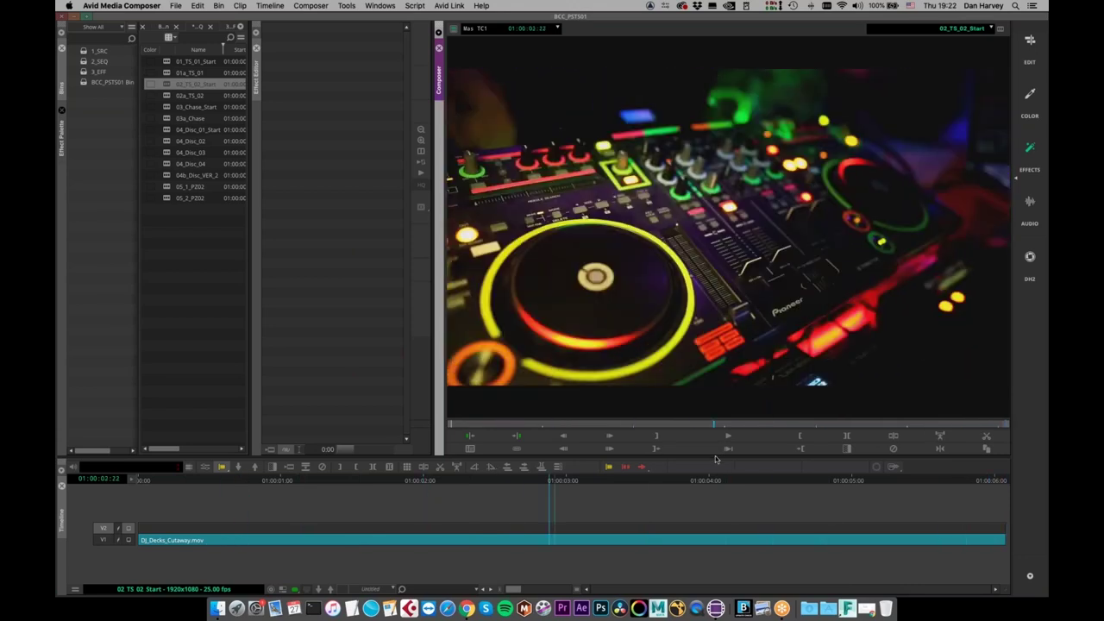
left_click(944, 423)
left_click_drag(967, 438, 514, 403)
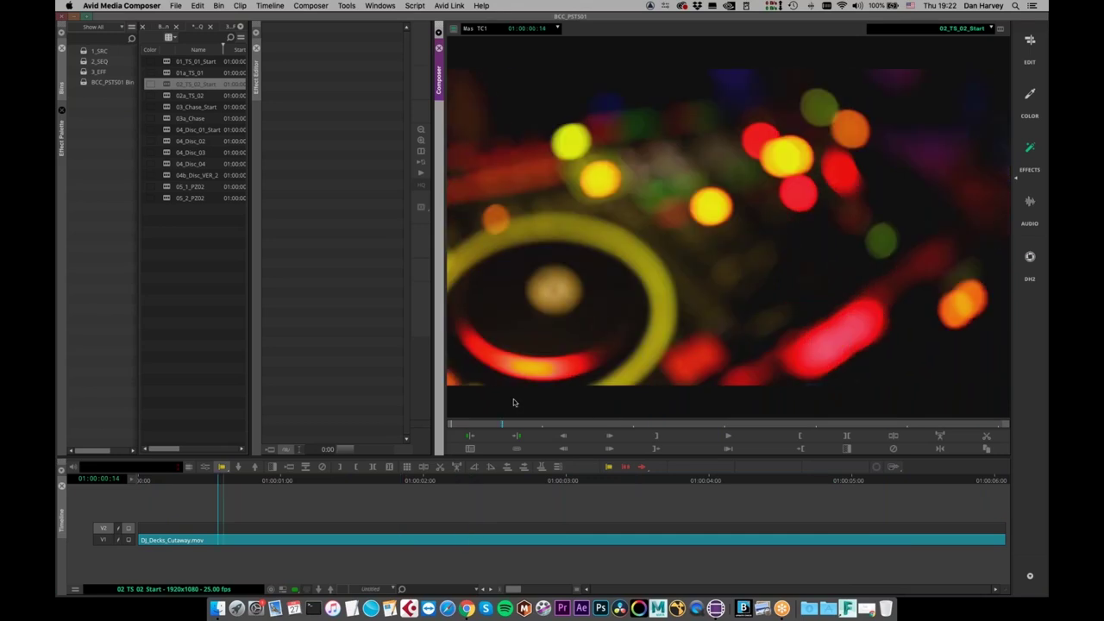
Apply the BCC Title Studio effect from the 3_EFF bin to the V2 filler above the DJ decks clip and launch Title Studio
double_click(82, 73)
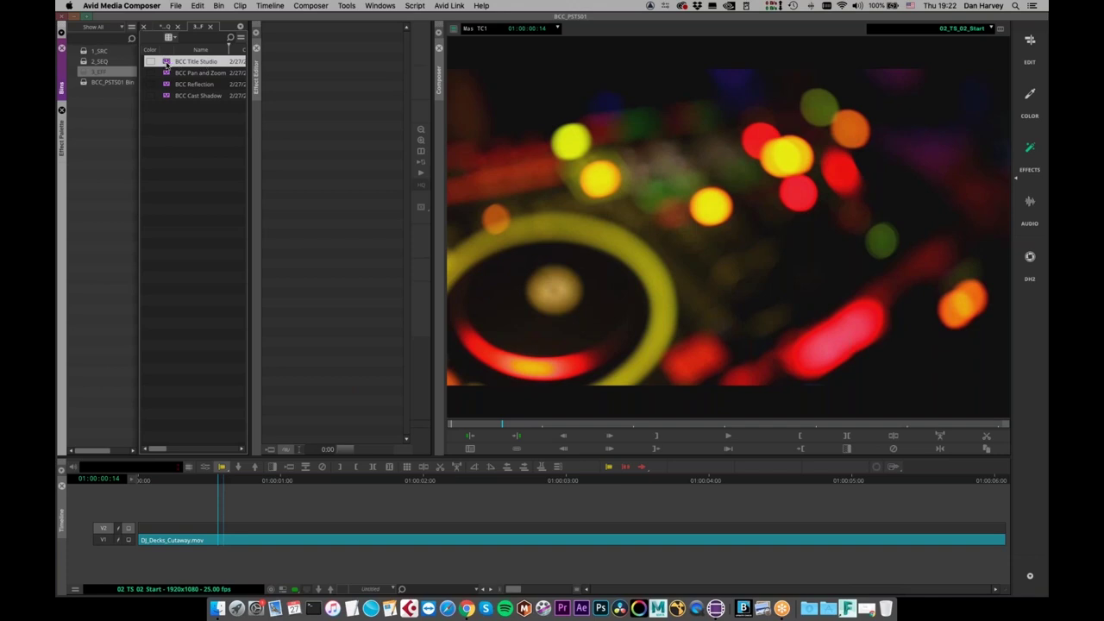
left_click_drag(167, 63, 358, 529)
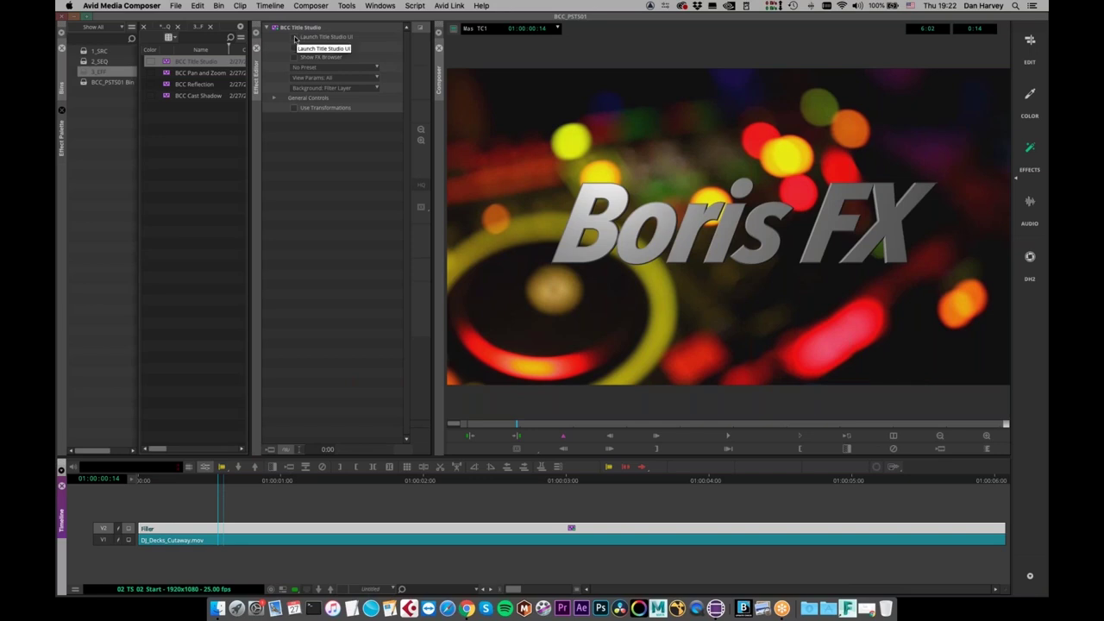
left_click(294, 40)
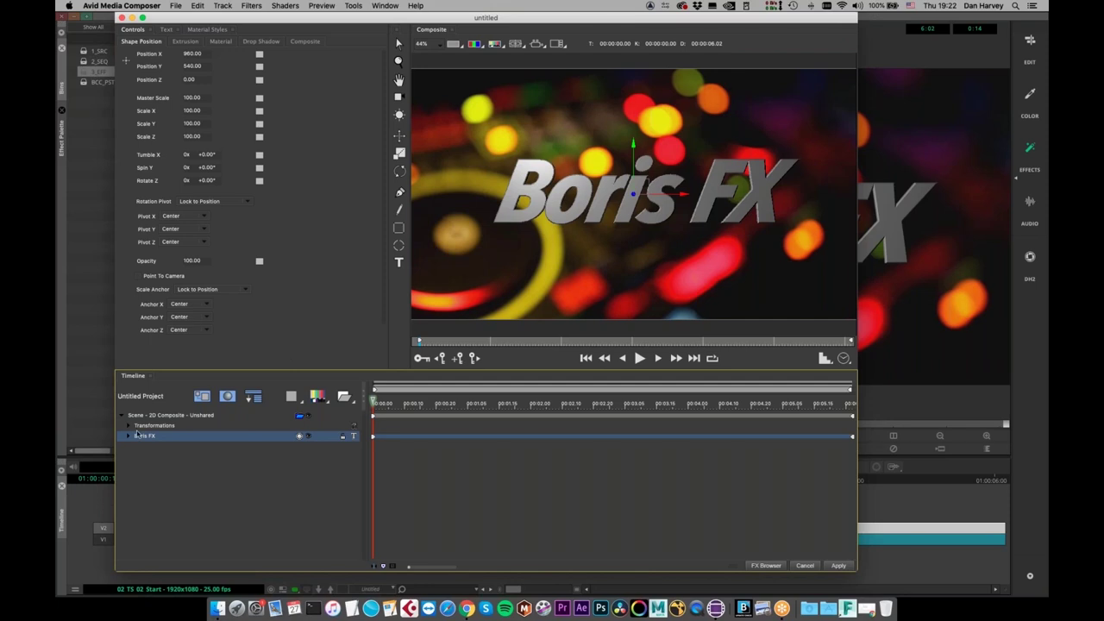
Delete the default 2D Composite scene with its extruded text and add a Flat Text object
left_click(169, 415)
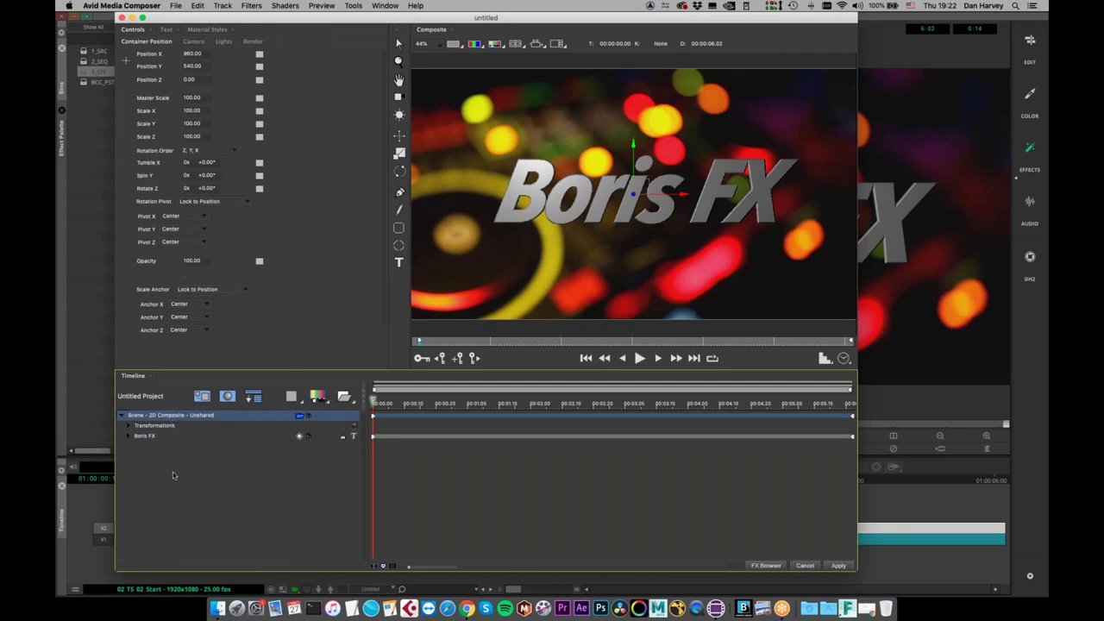
key("Delete")
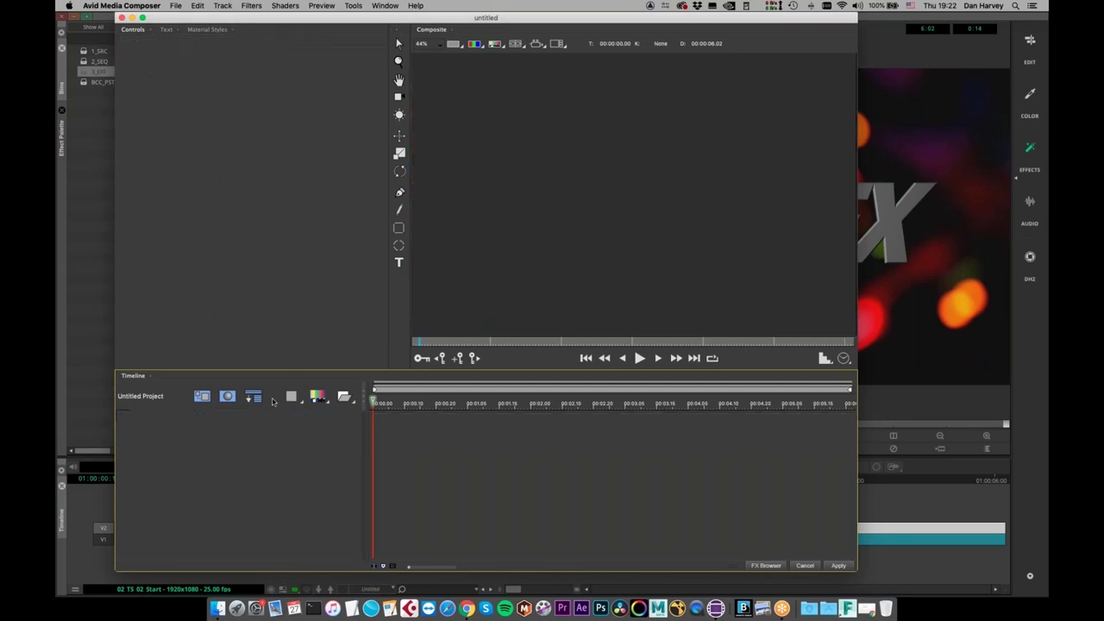
left_click(319, 399)
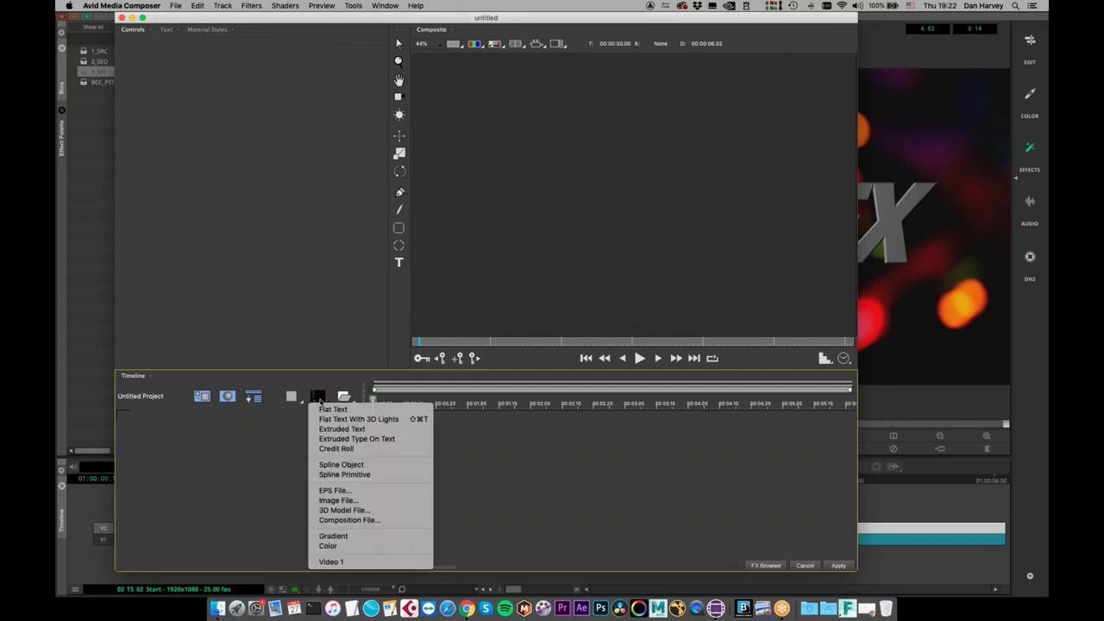
left_click(332, 409)
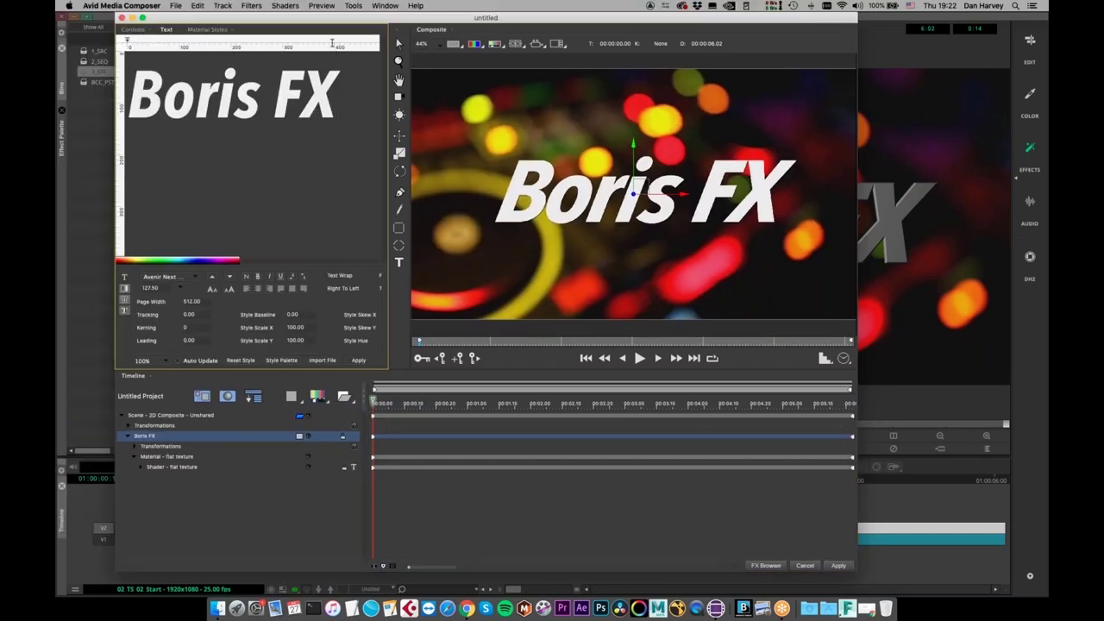
Set the flat text's font to Maagkramp and replace its wording with CLUB
key("super+a")
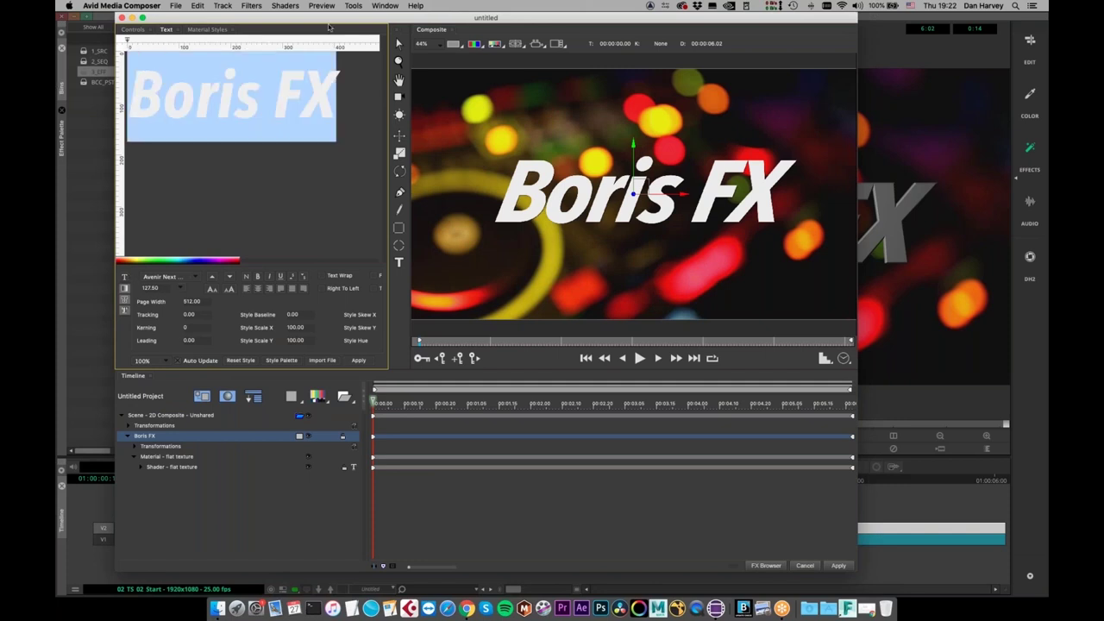
left_click(162, 278)
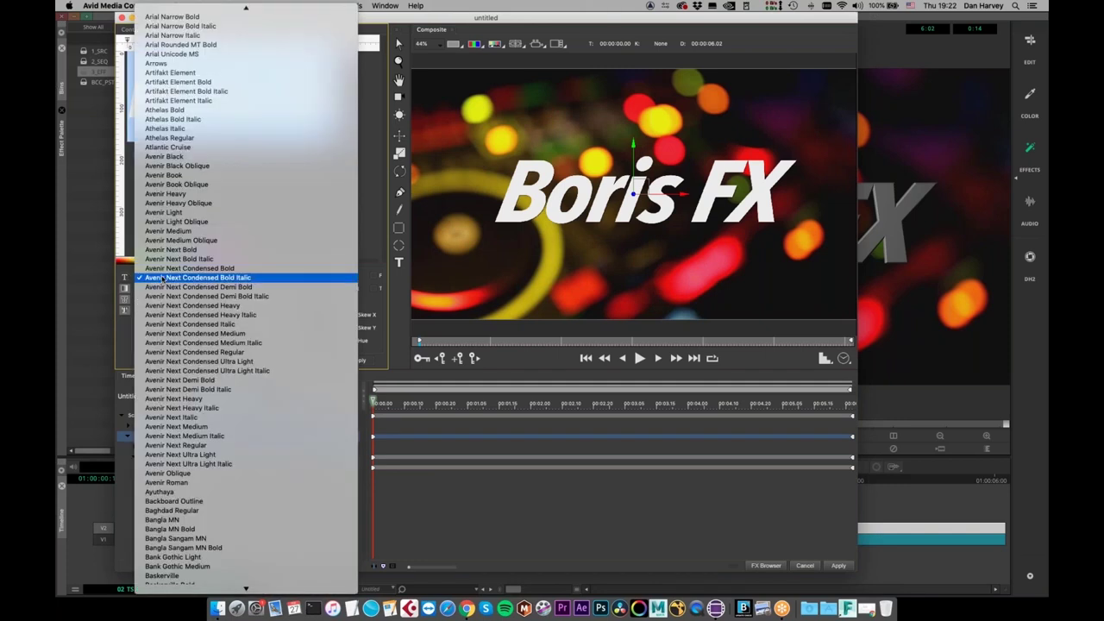
left_click(375, 216)
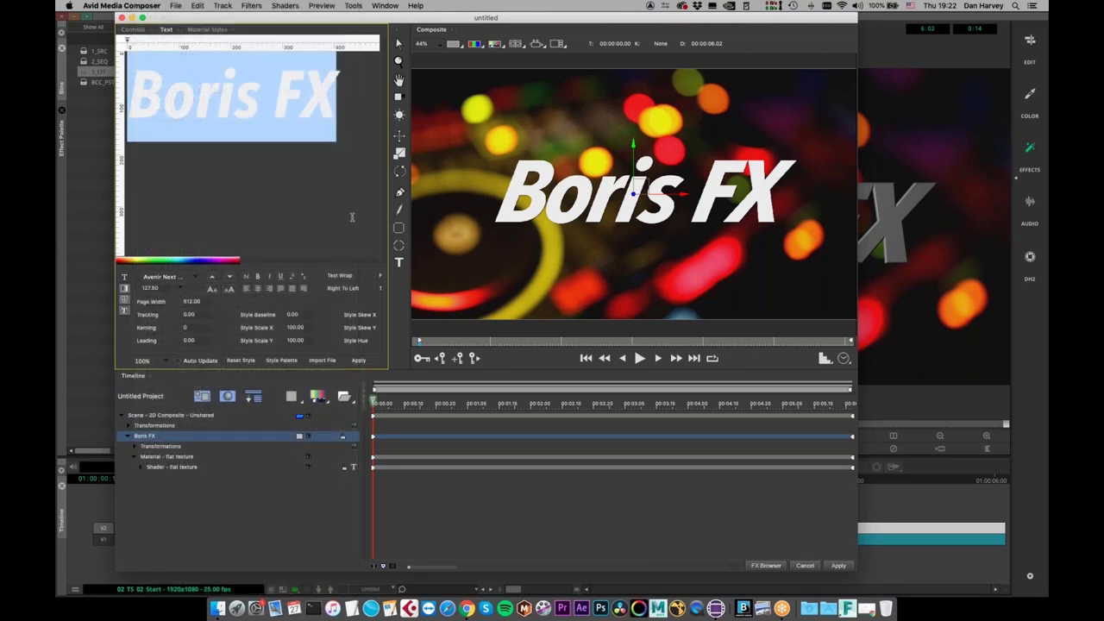
left_click(163, 278)
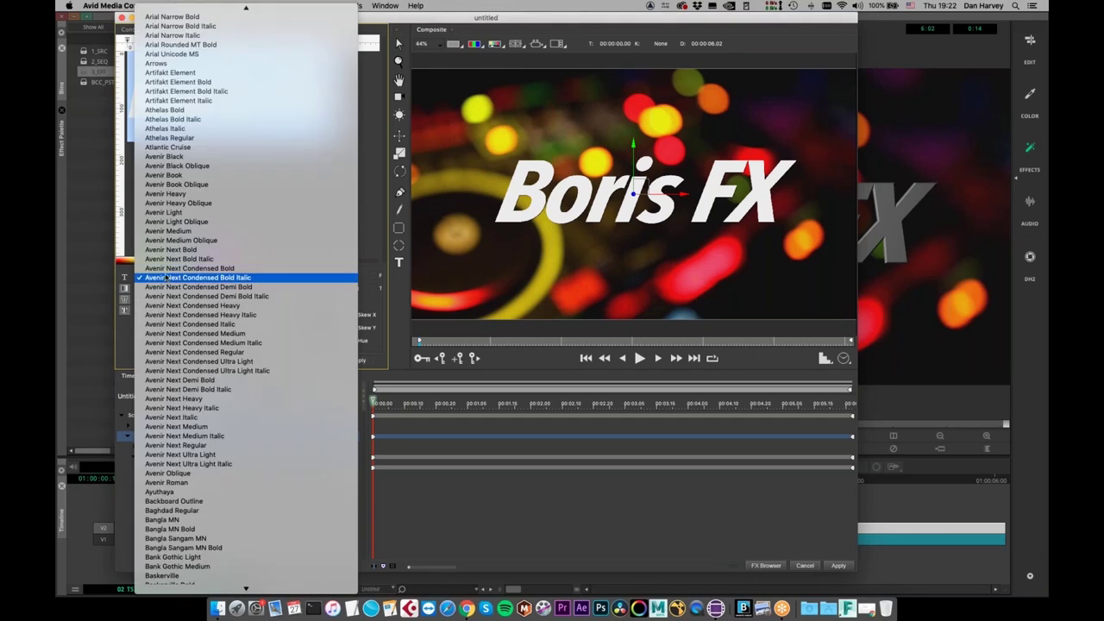
scroll(165, 278, "down", 20)
scroll(214, 367, "down", 6)
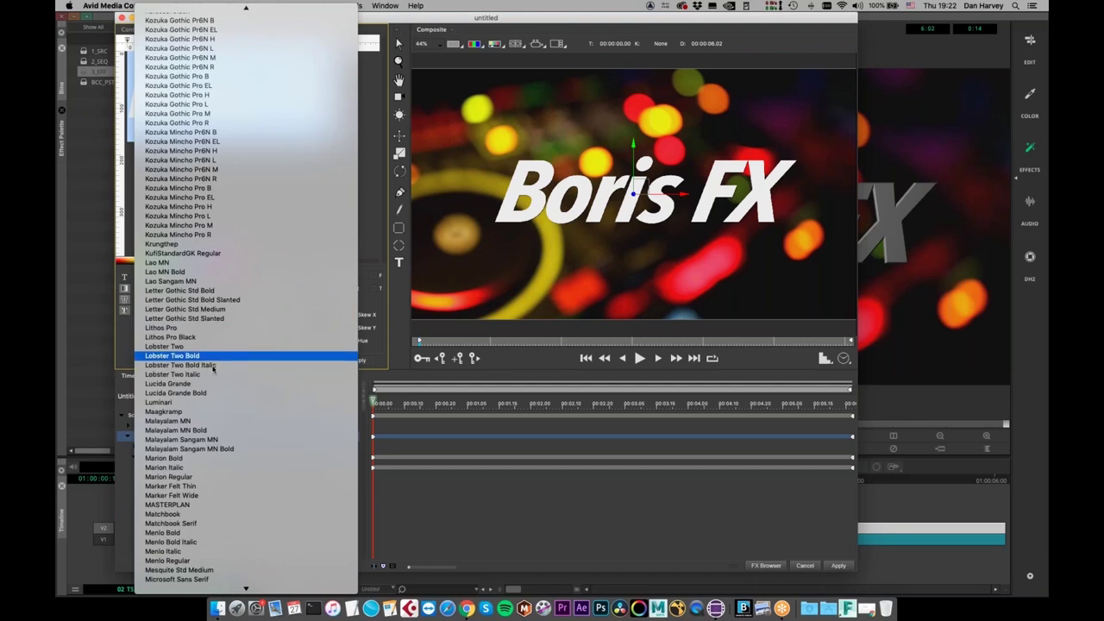
left_click(204, 412)
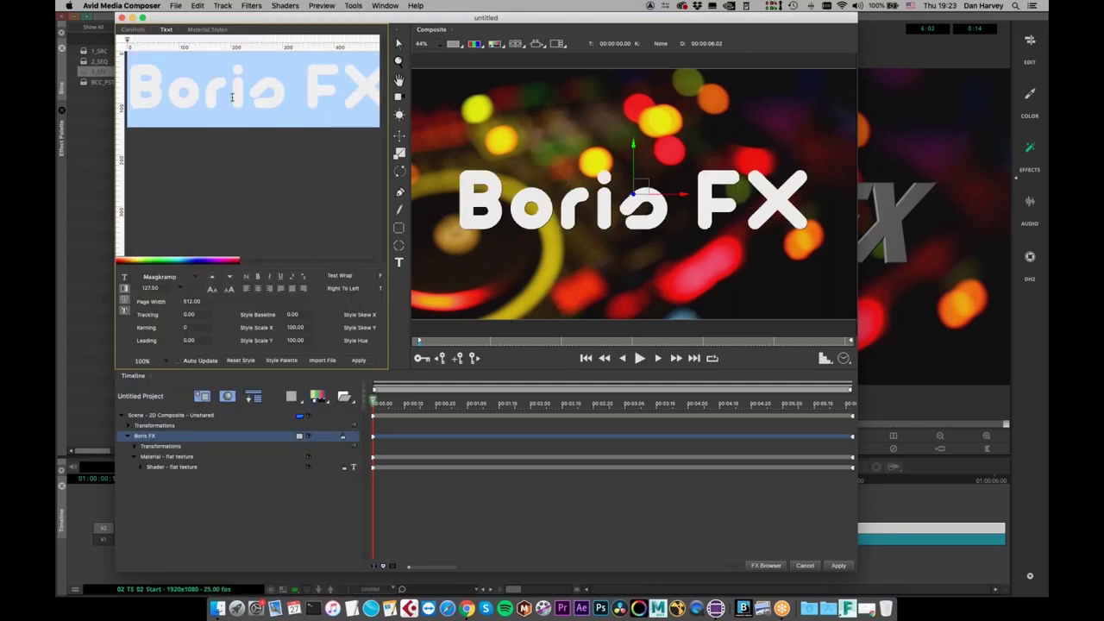
type("CLUB")
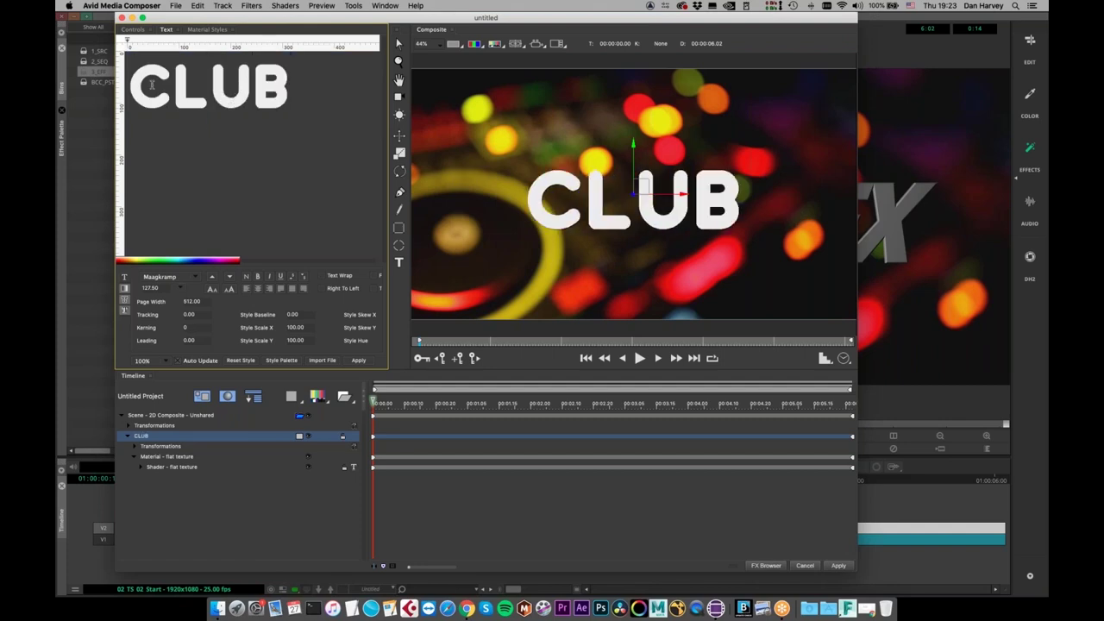
Change the fill color of the whole CLUB text to bright magenta
key("super+a")
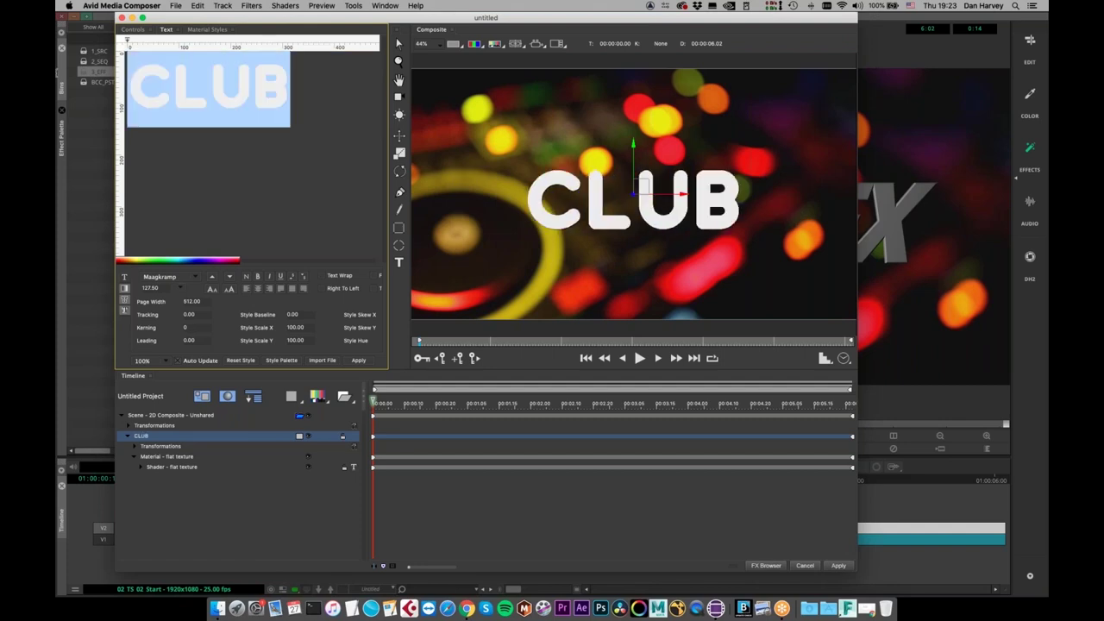
left_click(125, 288)
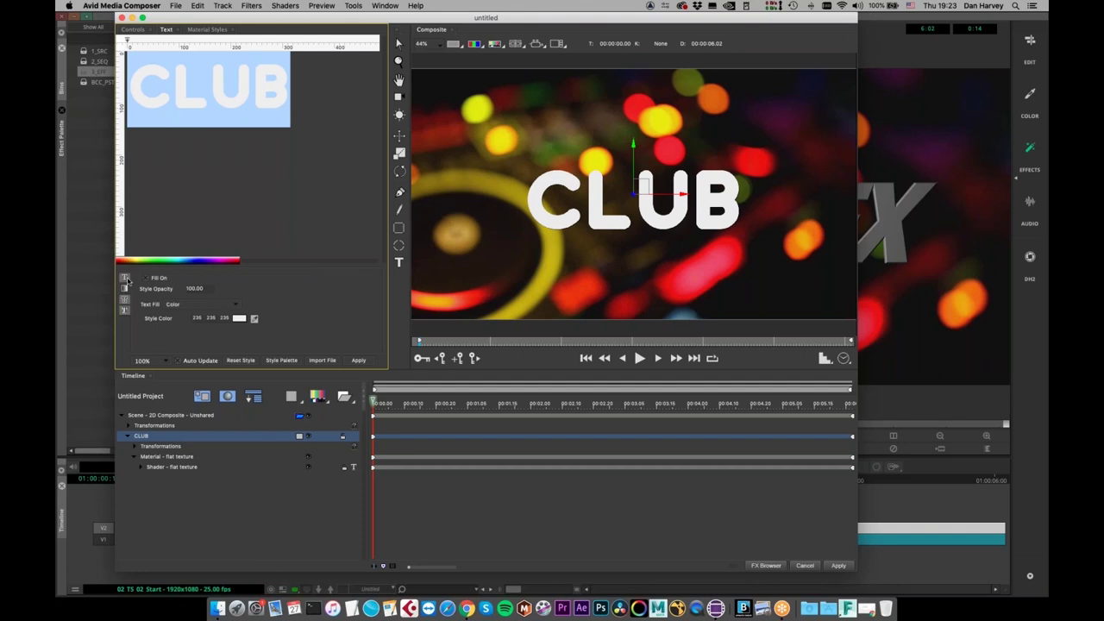
left_click(239, 319)
left_click_drag(569, 198, 570, 207)
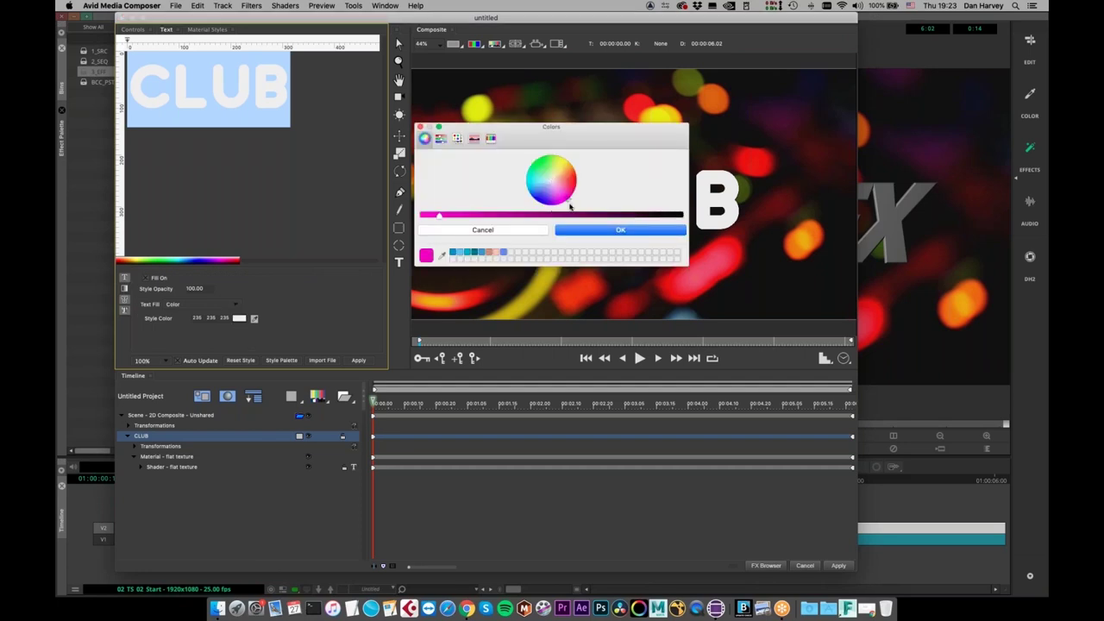
left_click(604, 233)
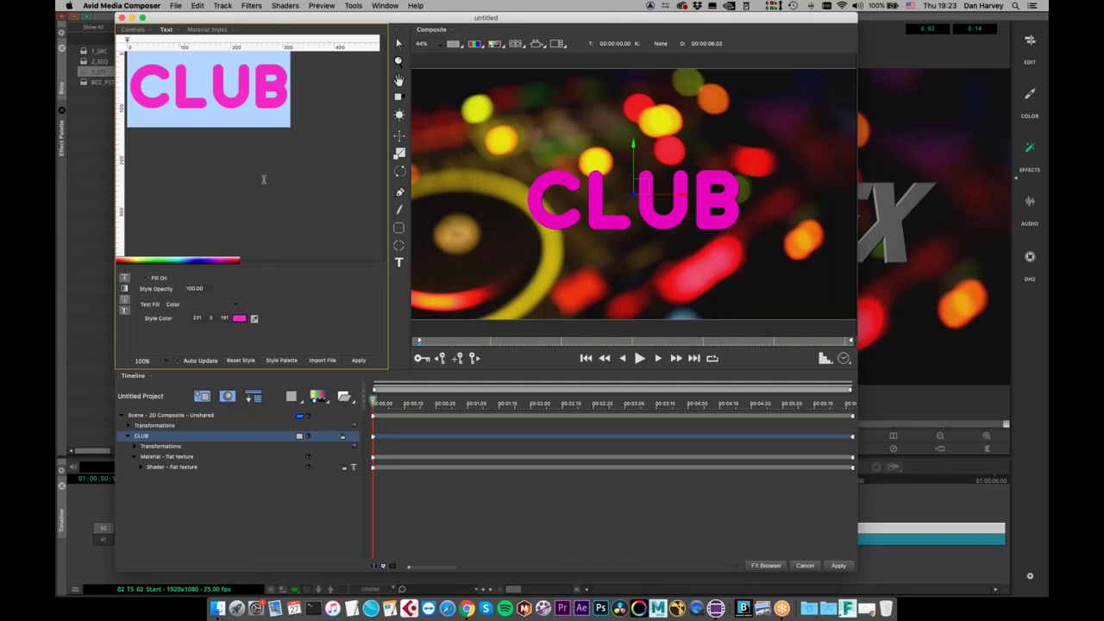
Enlarge the CLUB text to a font size of 141.80
left_click(123, 278)
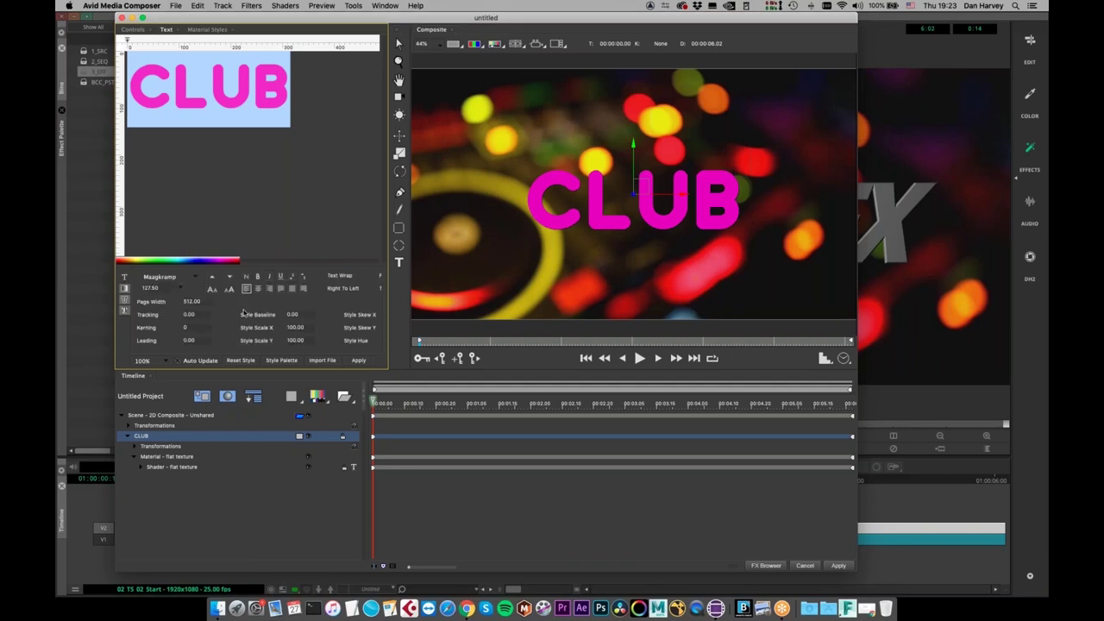
left_click(231, 291)
left_click(231, 292)
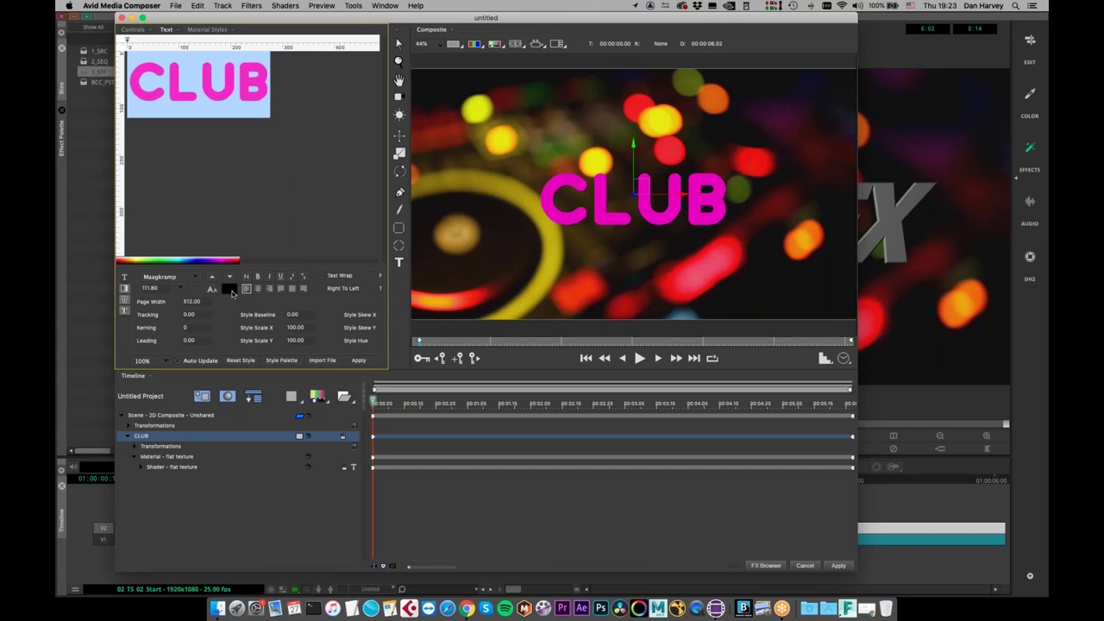
left_click(233, 288)
left_click(233, 288)
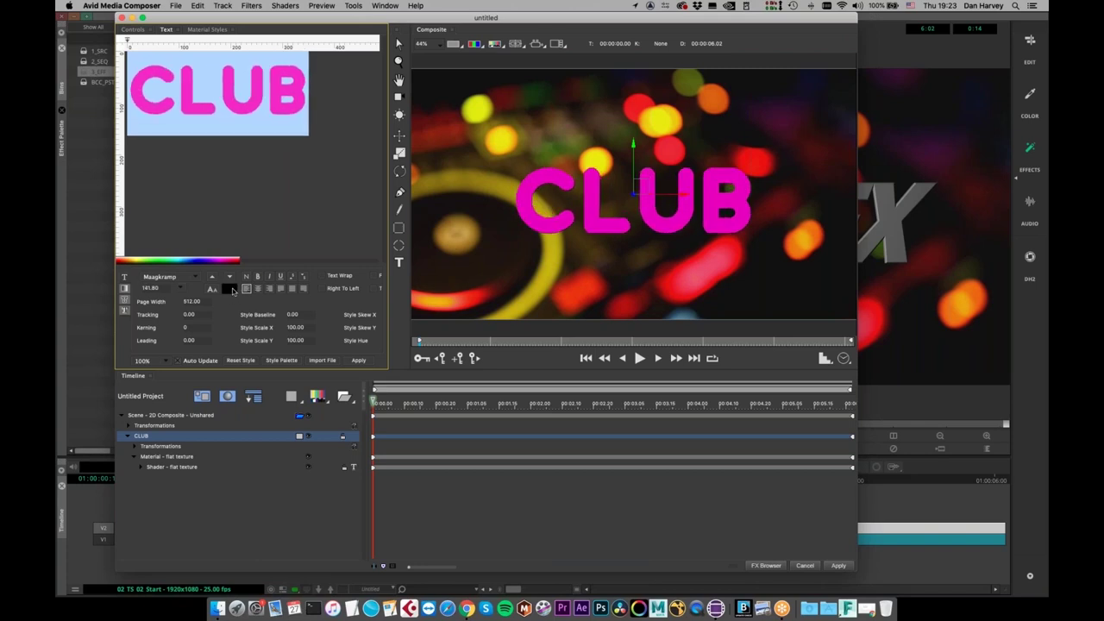
Enlarge the CLUB text further to a font size of 211.80
left_click(233, 288)
left_click(233, 288)
left_click(233, 288)
scroll(233, 290, "up", 4)
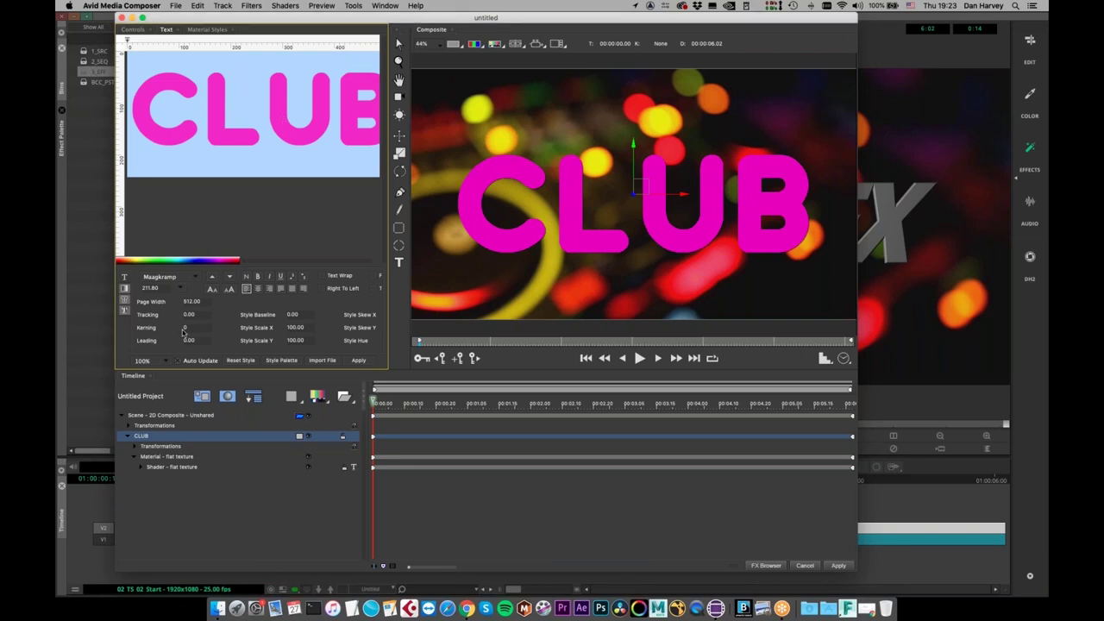
Apply a Glow Edge image-processor shader to the CLUB text
left_click(288, 6)
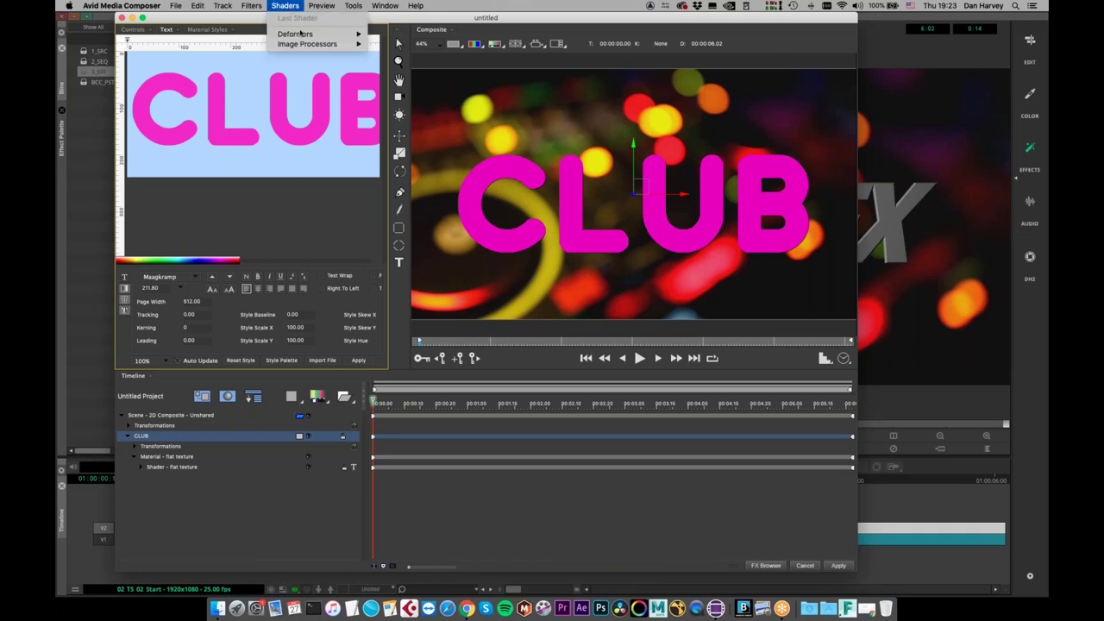
mouse_move(300, 36)
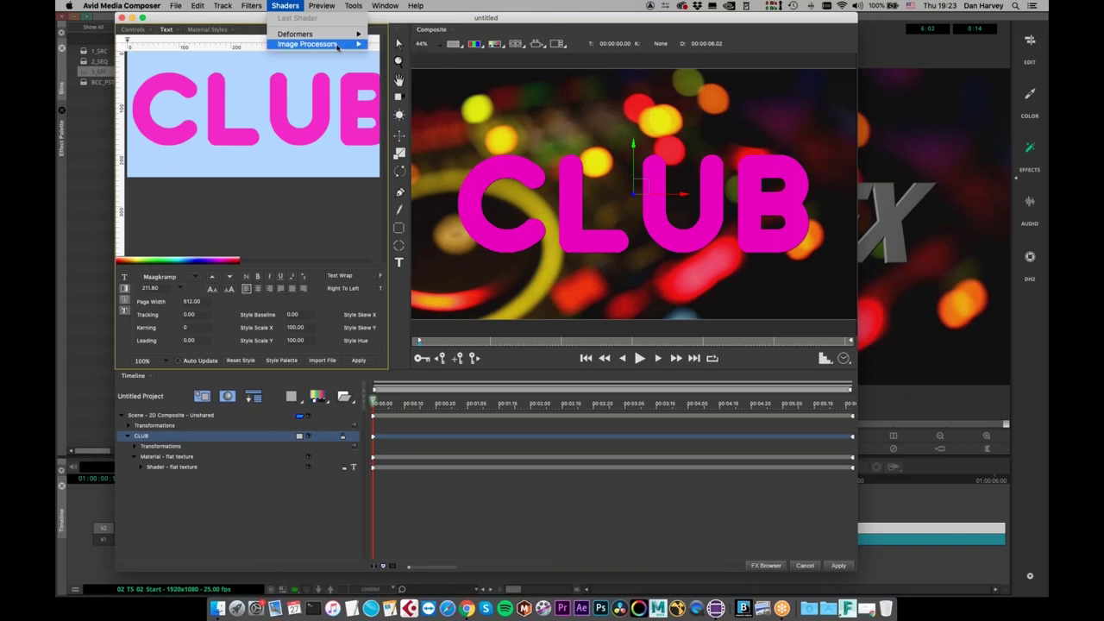
mouse_move(337, 47)
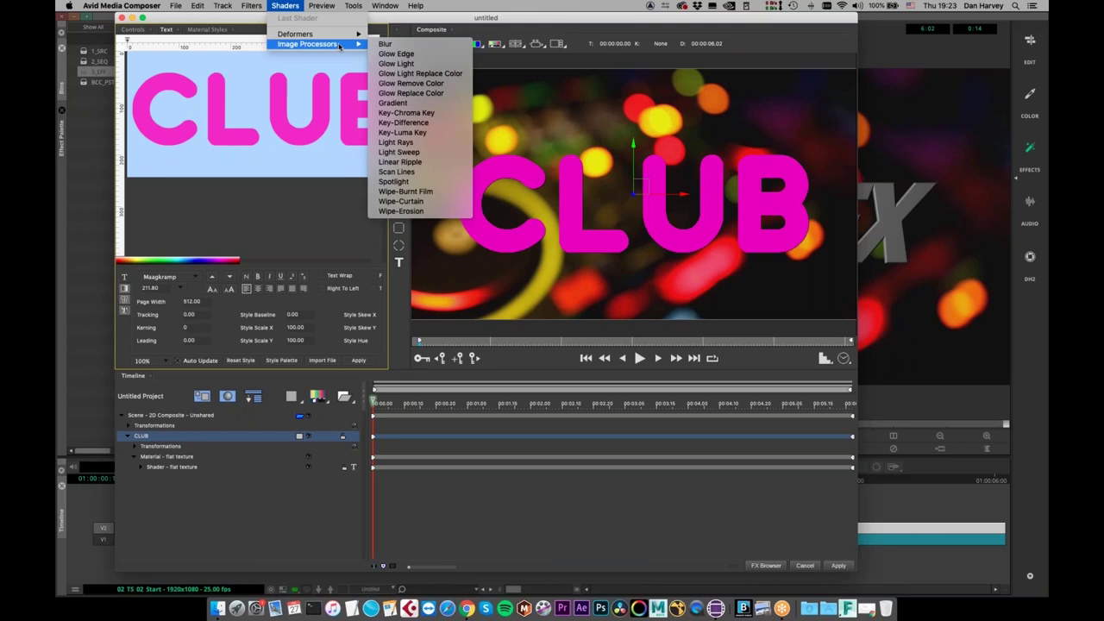
left_click(452, 54)
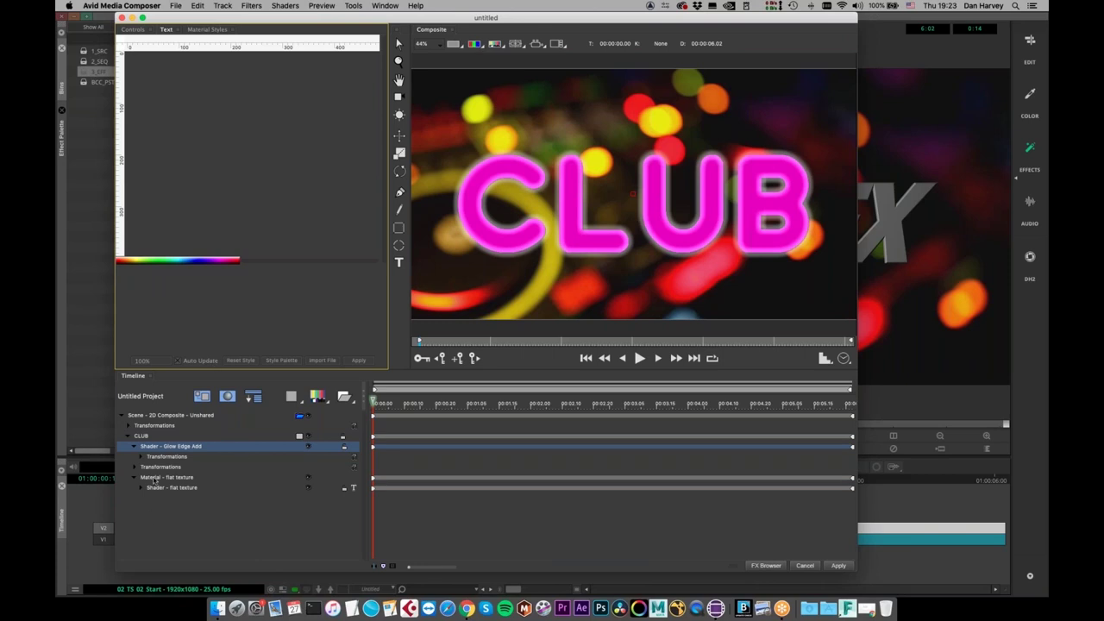
Change the Glow Edge shader's output color from white to a light pinkish magenta
left_click(159, 467)
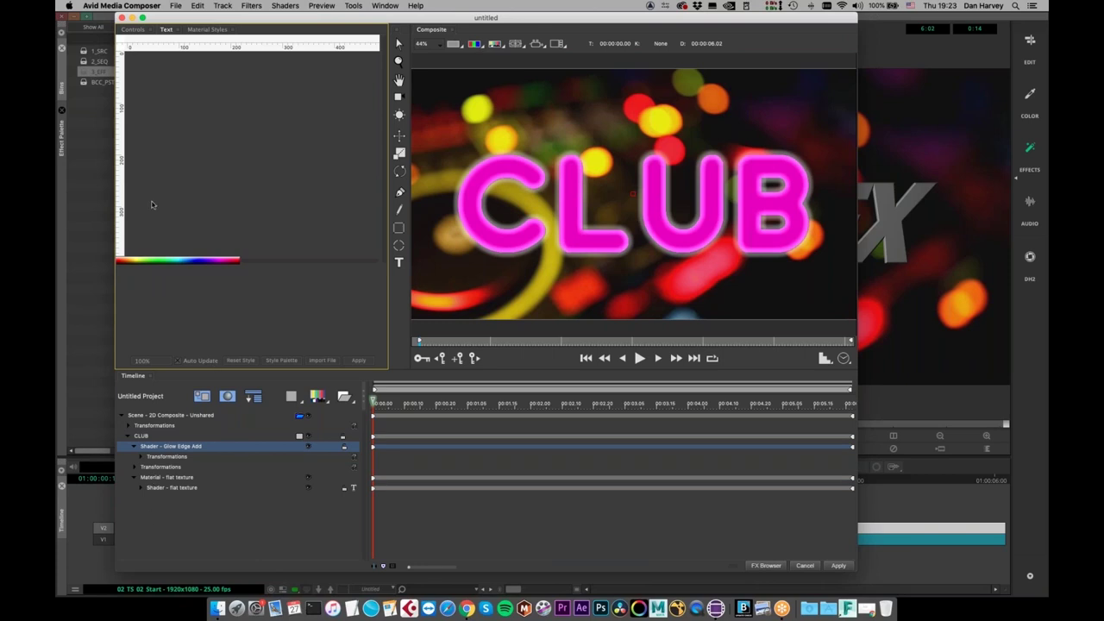
left_click(133, 30)
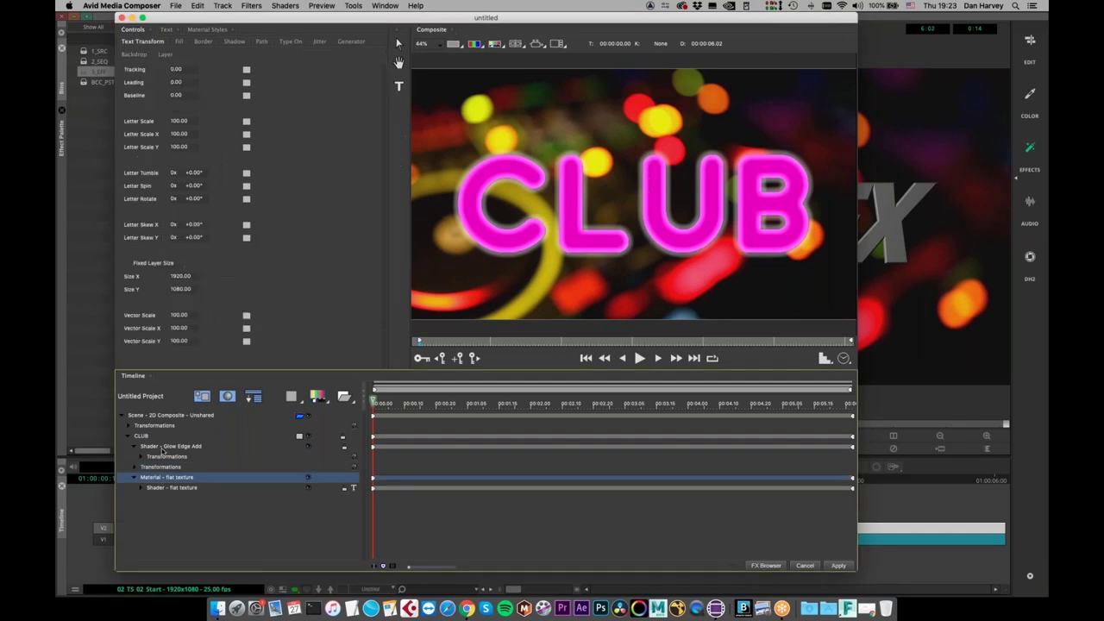
left_click(169, 446)
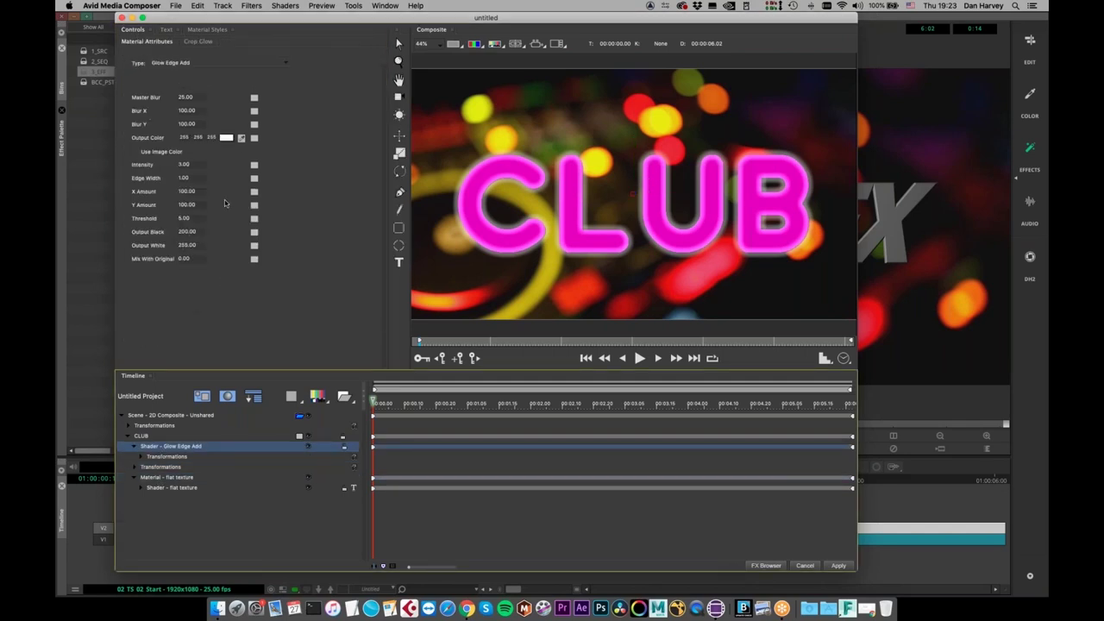
left_click(226, 138)
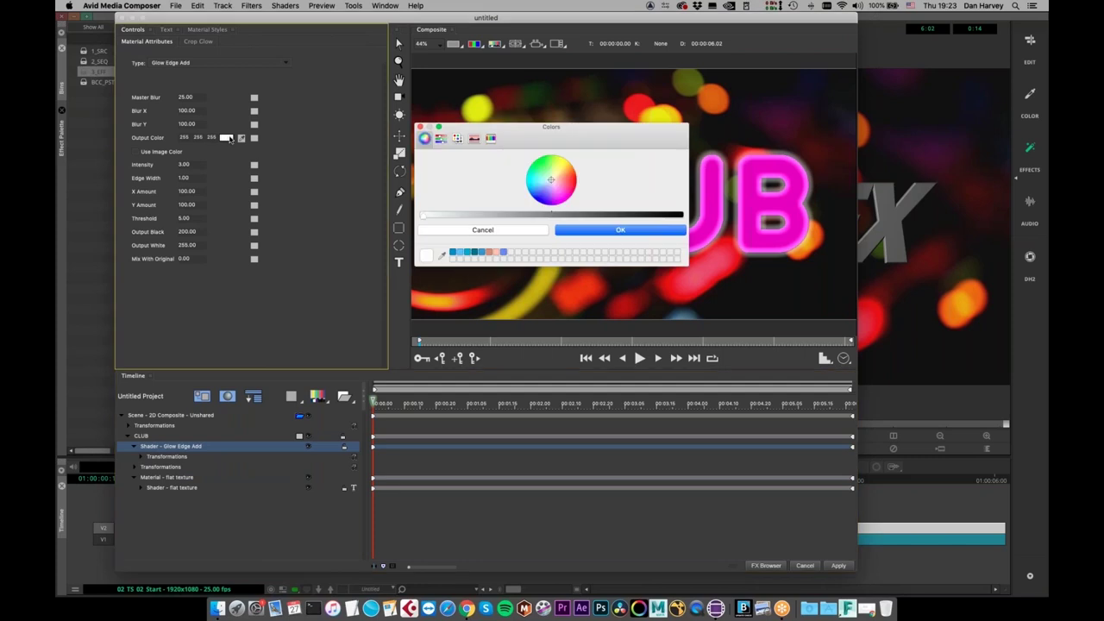
left_click_drag(554, 184, 559, 192)
left_click(594, 231)
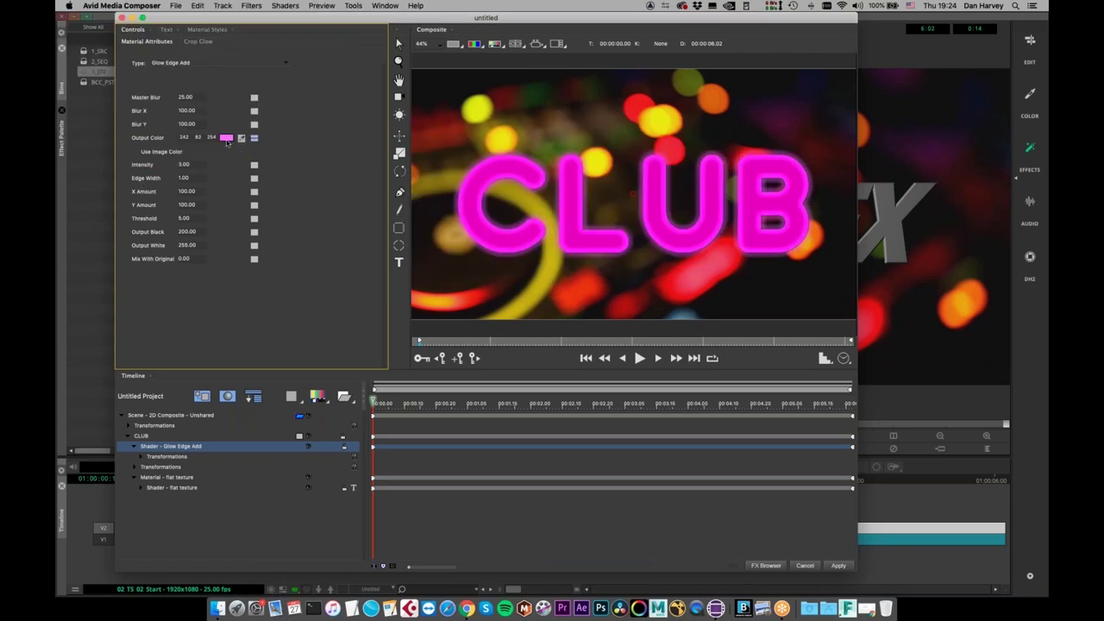
left_click(226, 138)
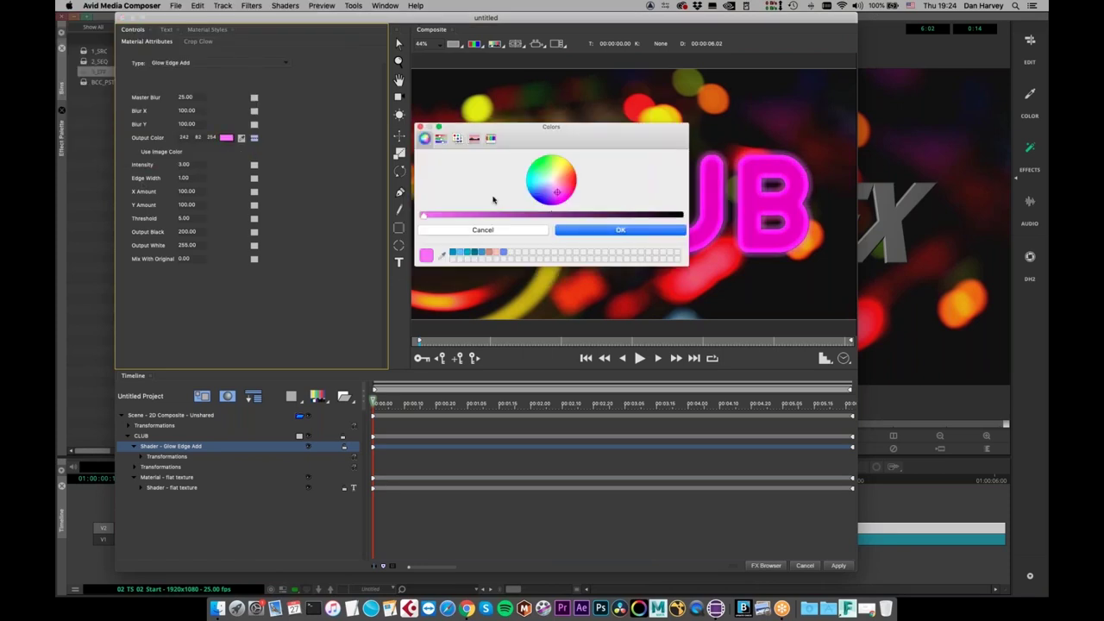
left_click(555, 191)
left_click(625, 232)
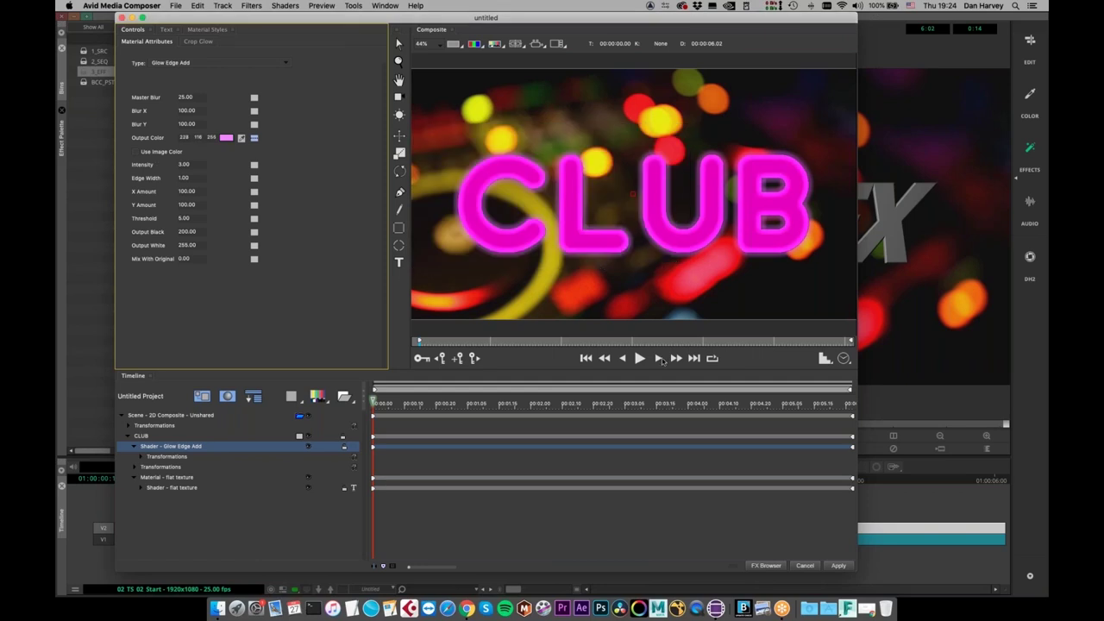
Raise the Glow Edge intensity to 8.79 and give it linear interpolation with a keyframe at 00:00:03.05
mouse_move(184, 165)
left_mouse_down()
mouse_move(209, 161)
mouse_move(195, 176)
left_mouse_up()
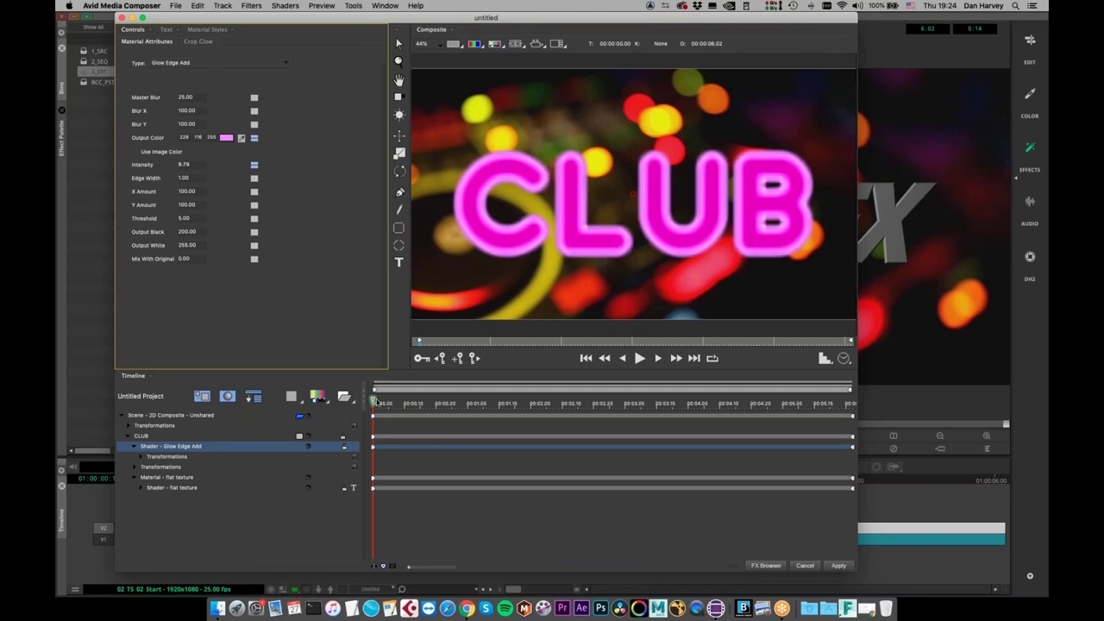
left_click_drag(375, 401, 628, 414)
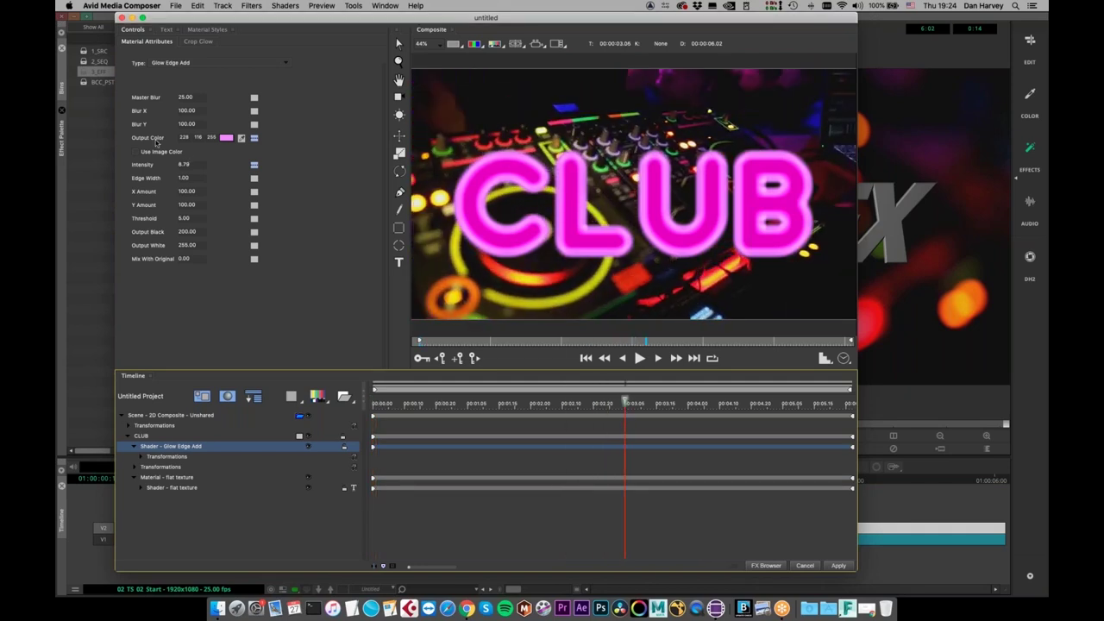
left_click(254, 164)
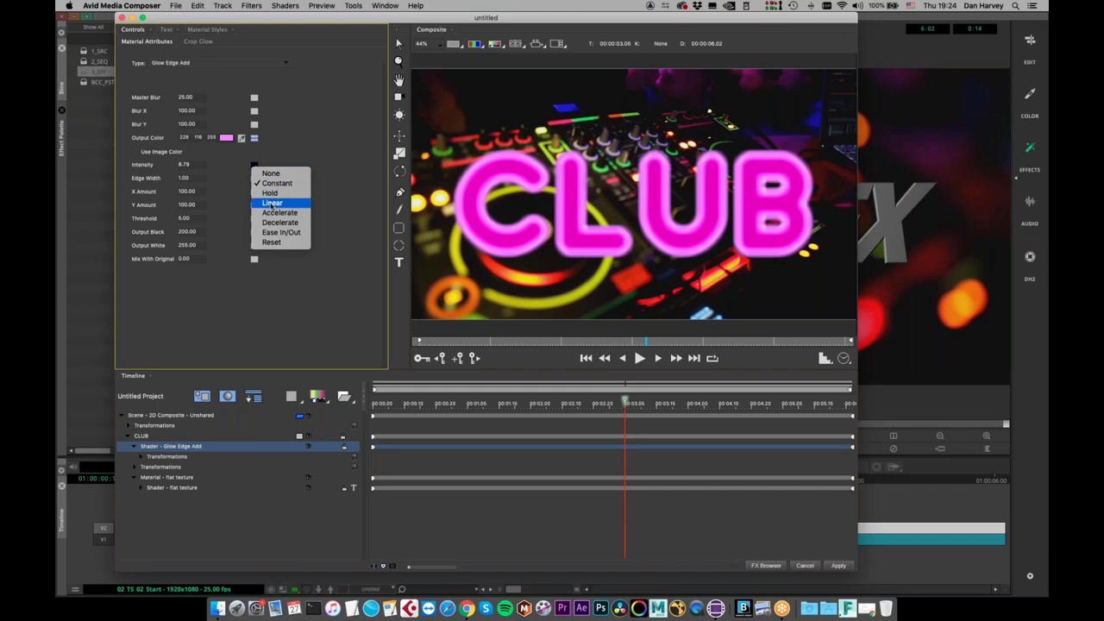
left_click(272, 202)
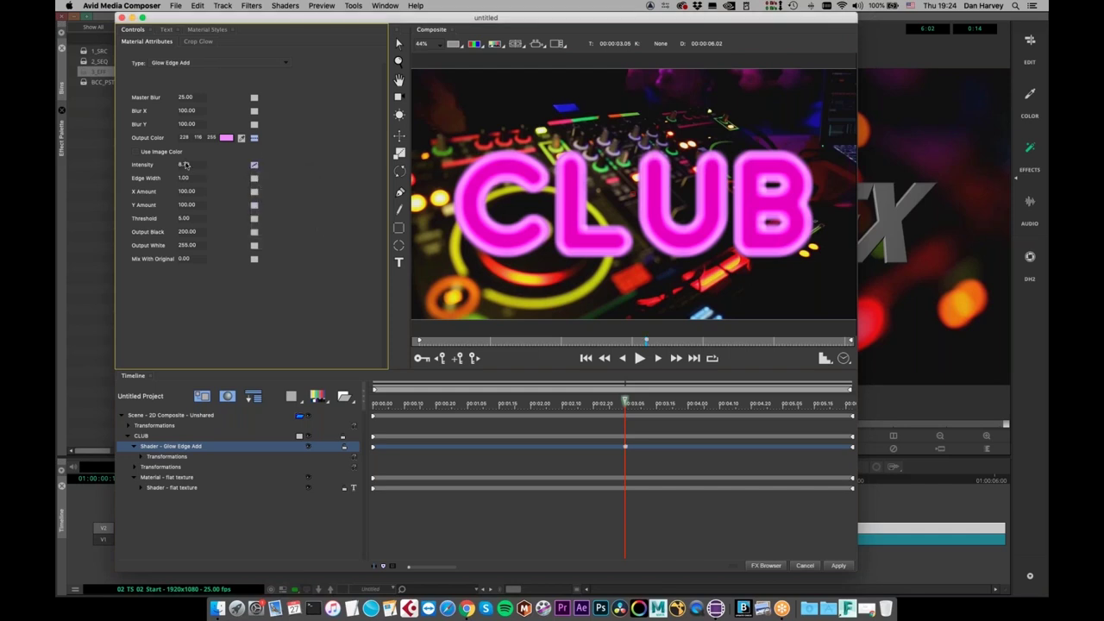
Turn on automatic keyframing and add Glow Edge intensity keyframes at 00:00:03.11 and 00:00:03.17
left_click_drag(627, 402, 645, 400)
left_click(421, 359)
left_click(421, 359)
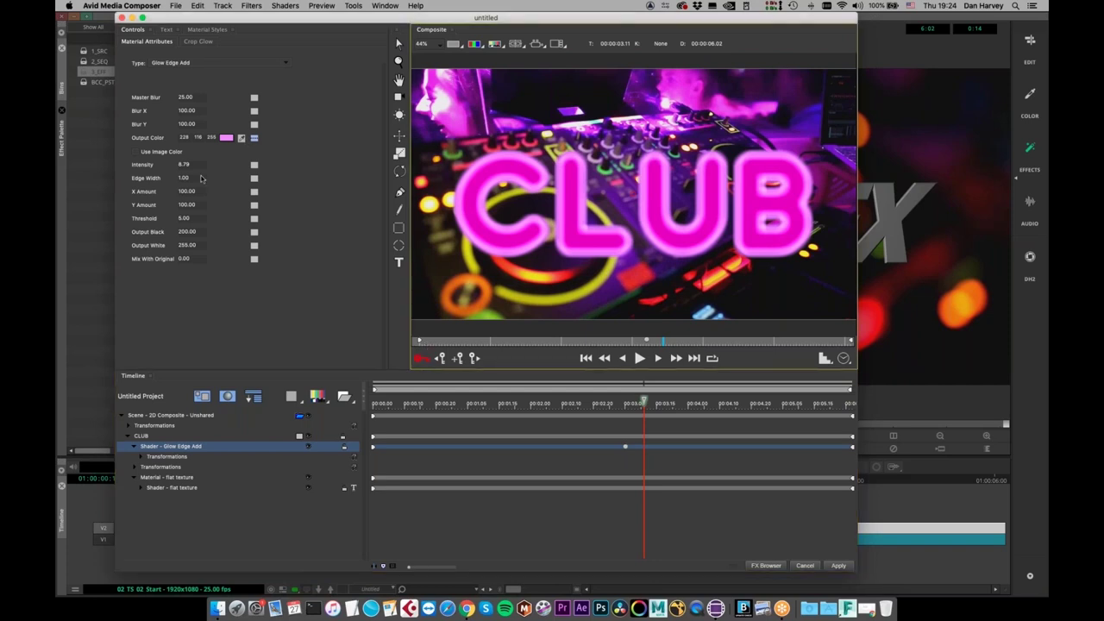
mouse_move(190, 164)
left_mouse_down()
mouse_move(203, 164)
mouse_move(189, 173)
left_mouse_up()
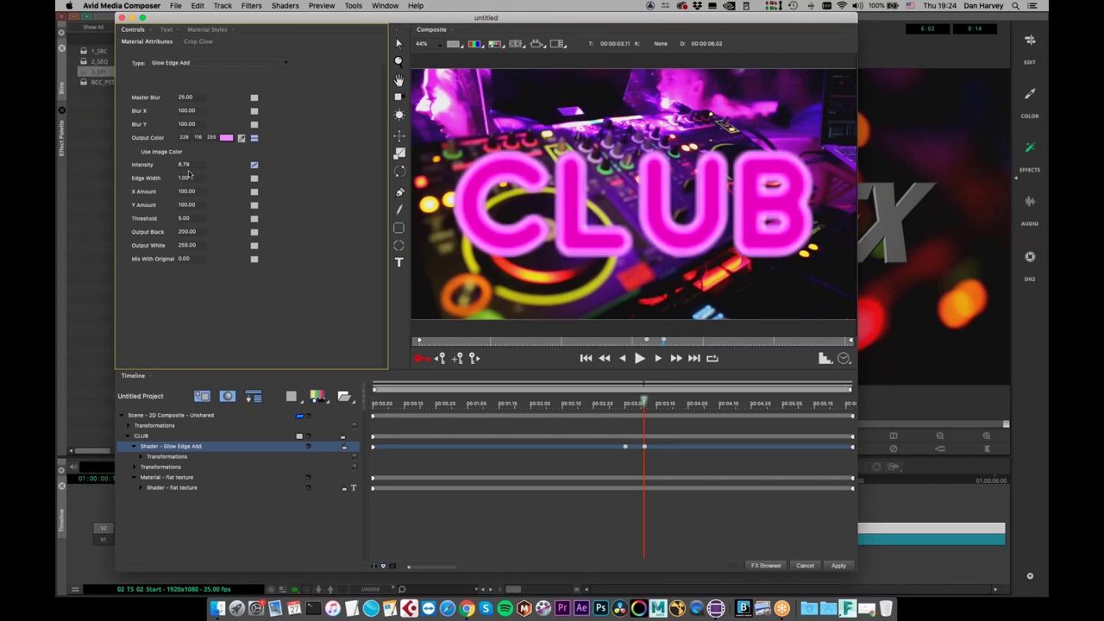
left_click_drag(648, 393, 662, 399)
left_click_drag(189, 164, 654, 404)
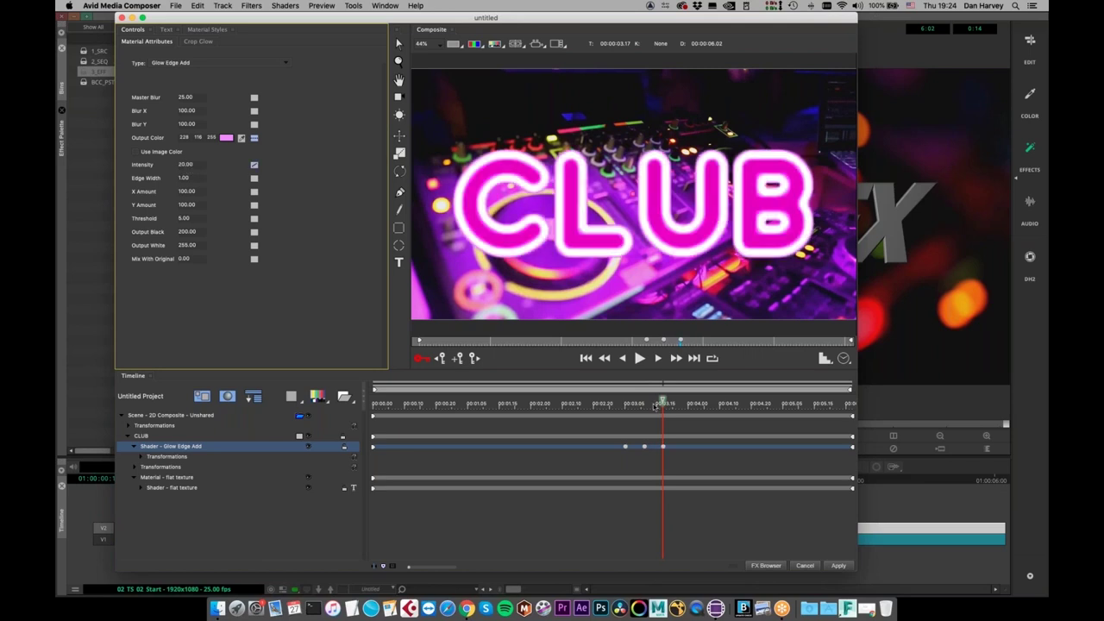
left_click_drag(181, 165, 144, 177)
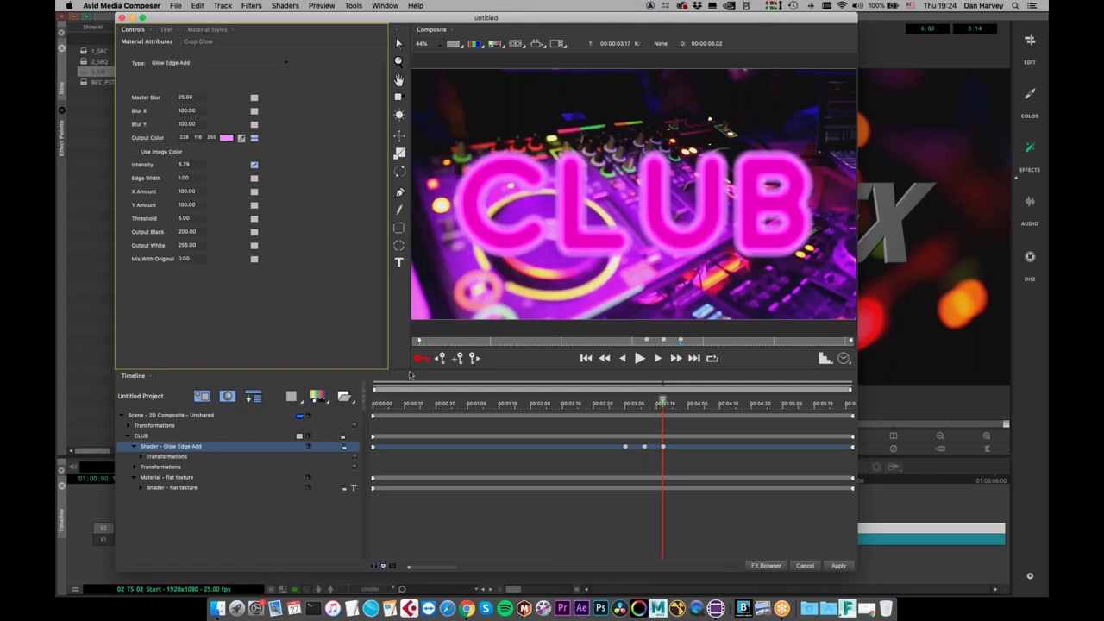
Select the Glow Edge keyframe at 00:00:03.11 and adjust its intensity
left_click(643, 448)
left_click(644, 447)
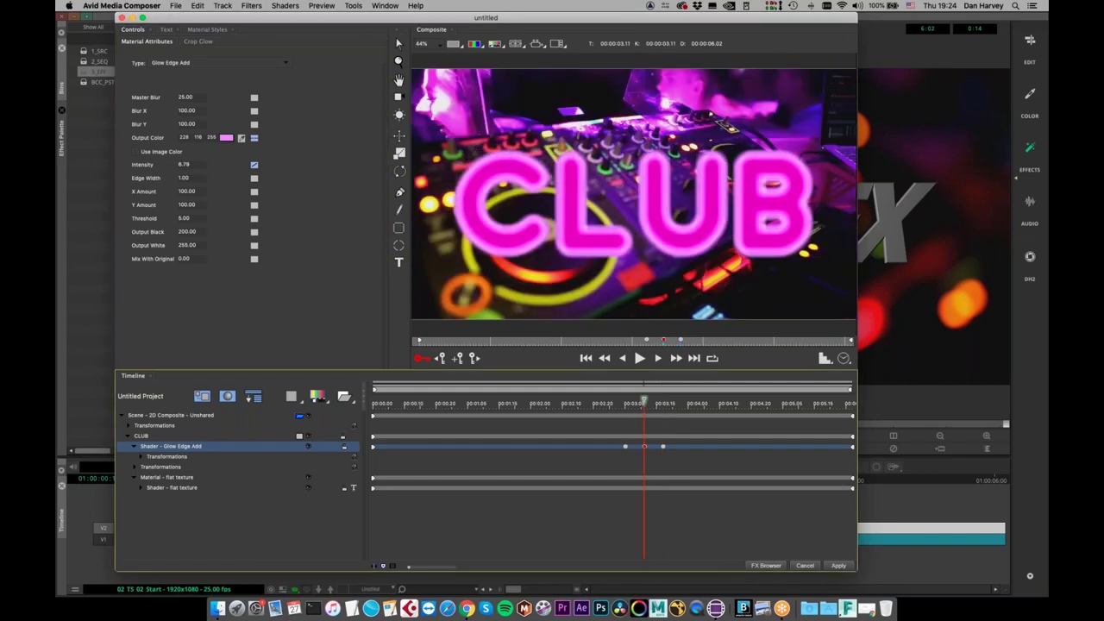
left_click_drag(192, 166, 182, 167)
Try to add another Glow Edge intensity change at 00:00:03.23
left_click_drag(643, 402, 682, 403)
left_click_drag(192, 164, 201, 164)
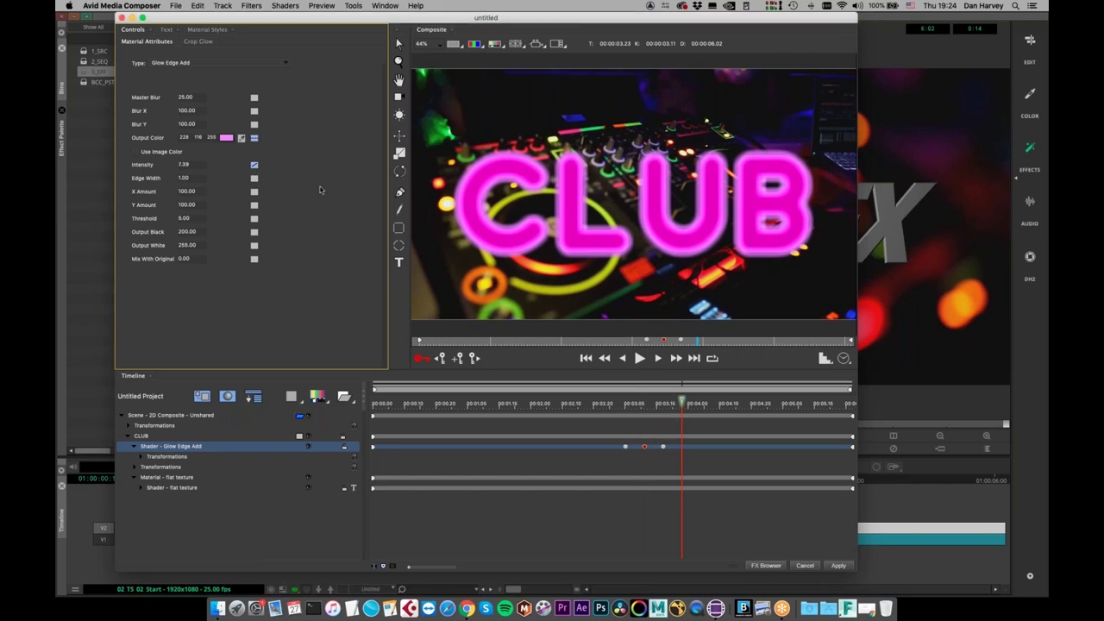
left_click(254, 164)
left_click(255, 167)
left_click_drag(188, 167, 177, 170)
Add a Glow Edge intensity keyframe at 00:00:03.24 and scrub back to the start to review the flicker
left_click(686, 403)
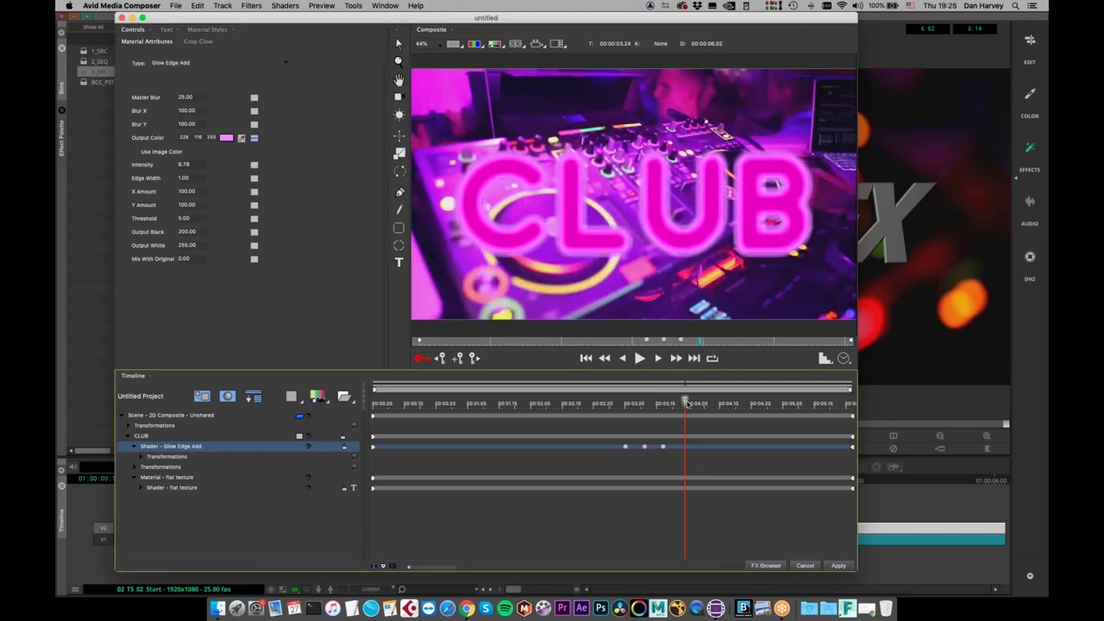
left_click_drag(183, 163, 181, 168)
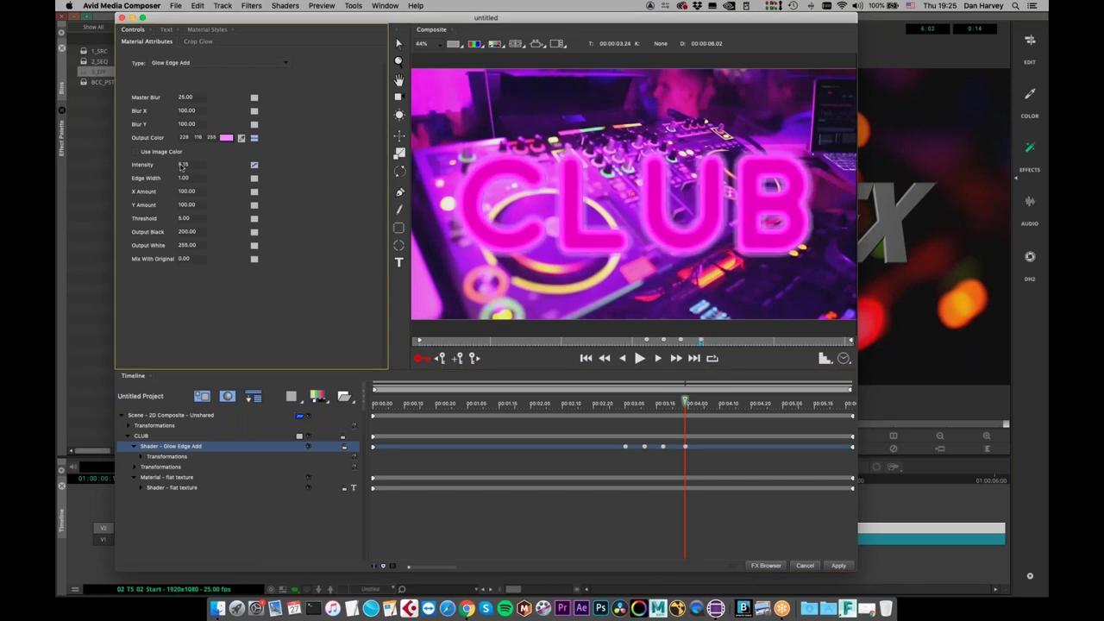
left_click_drag(684, 402, 56, 500)
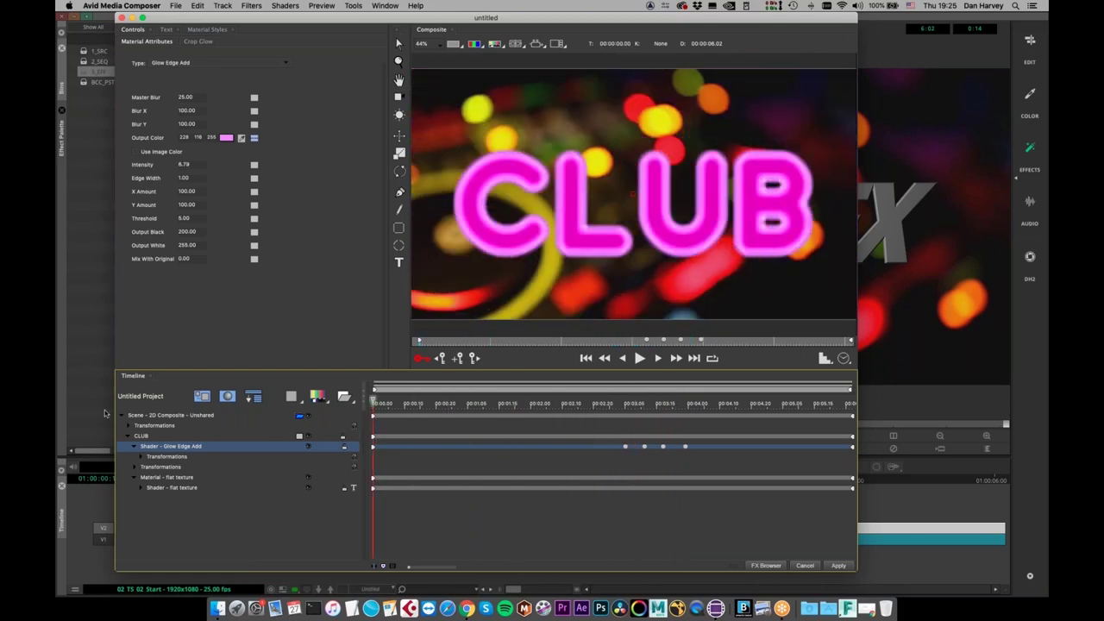
Apply a Pulse deformer shader to the CLUB text object
left_click(147, 437)
left_click(149, 438)
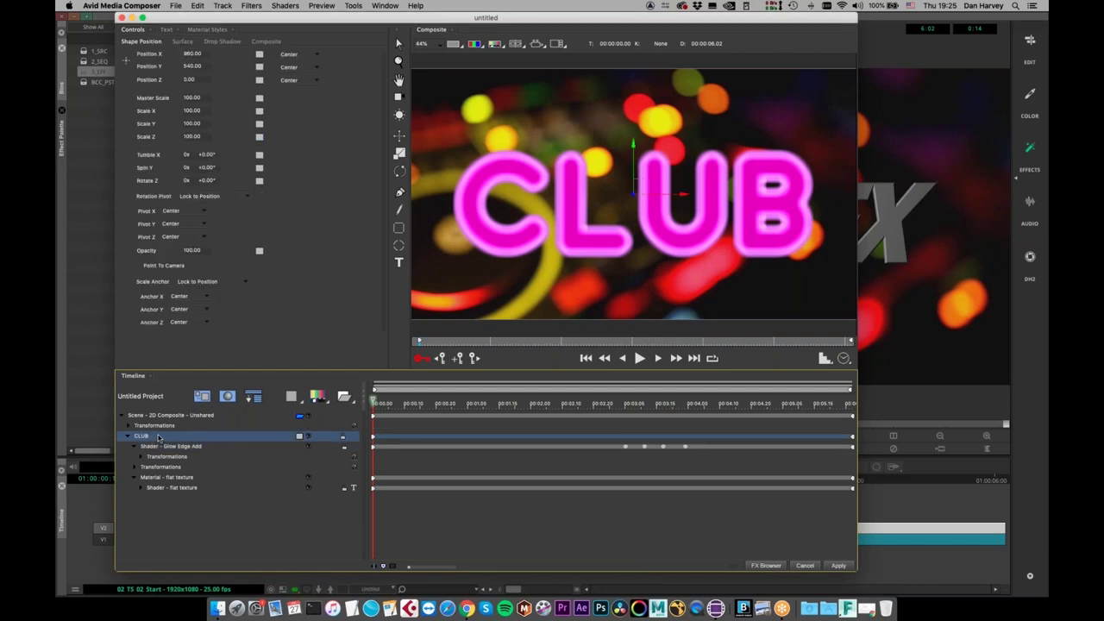
left_click(284, 6)
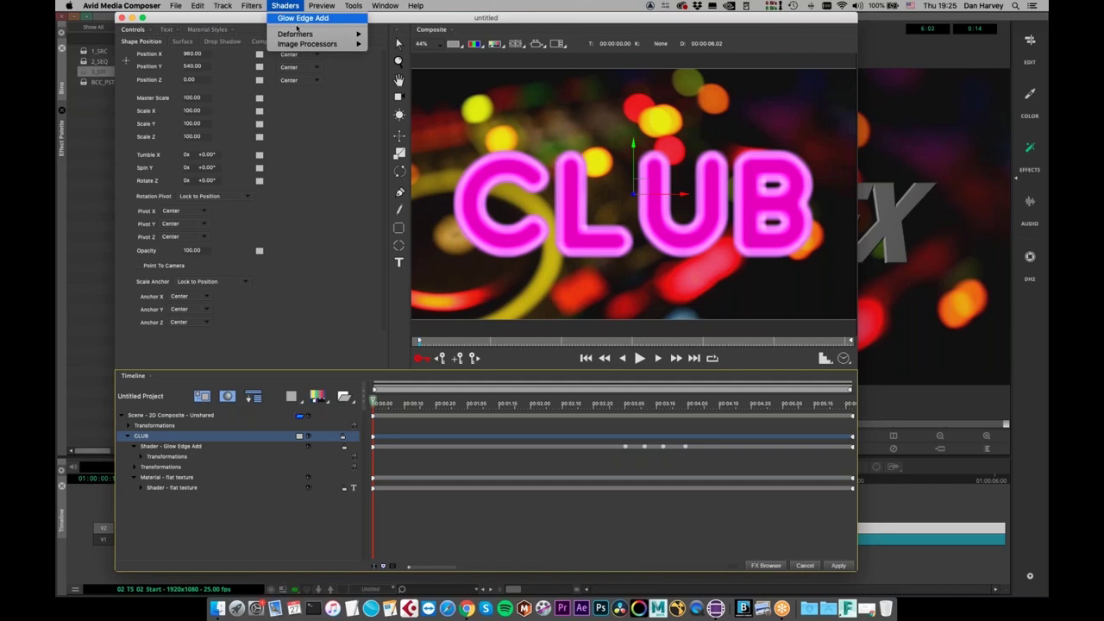
mouse_move(295, 32)
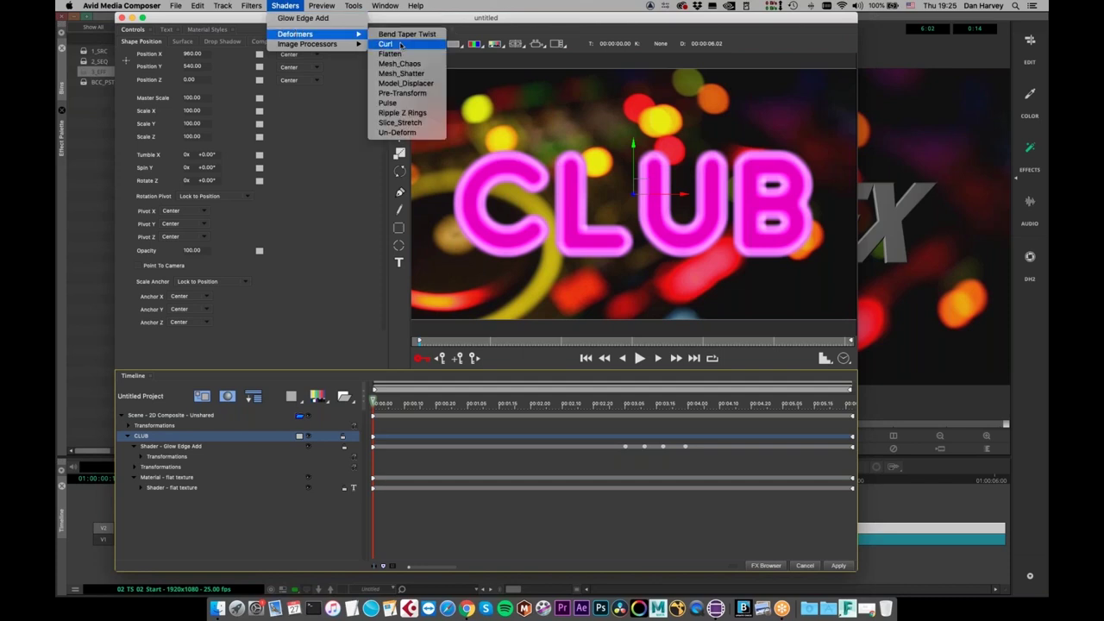
left_click(421, 100)
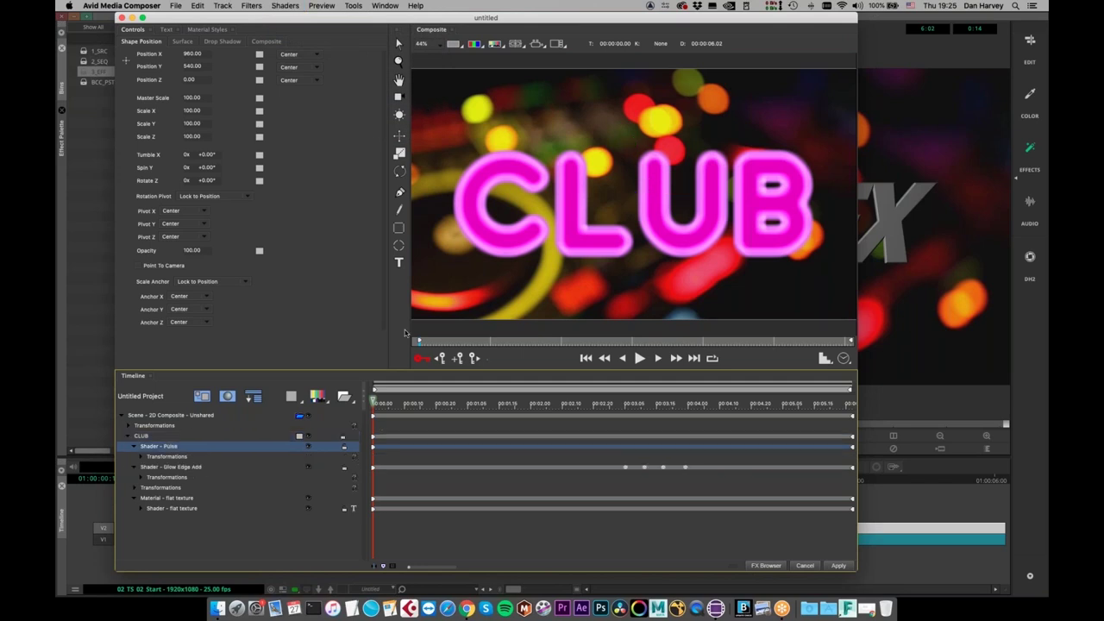
Scrub through the default Pulse animation, return to the start and turn off automatic keyframing
left_click(438, 344)
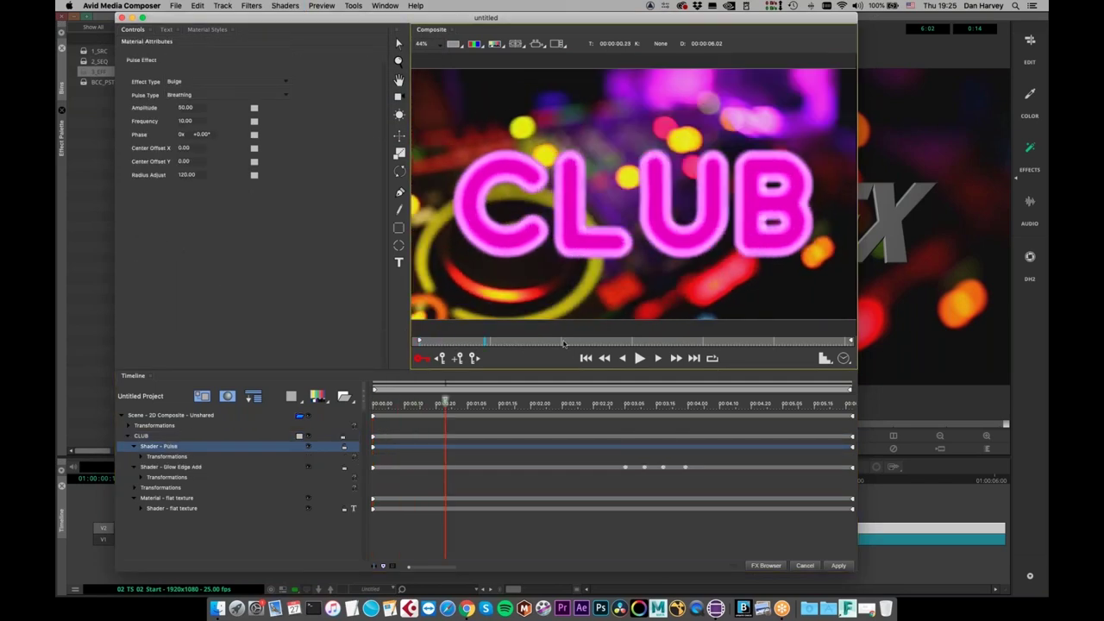
left_click_drag(616, 345, 388, 348)
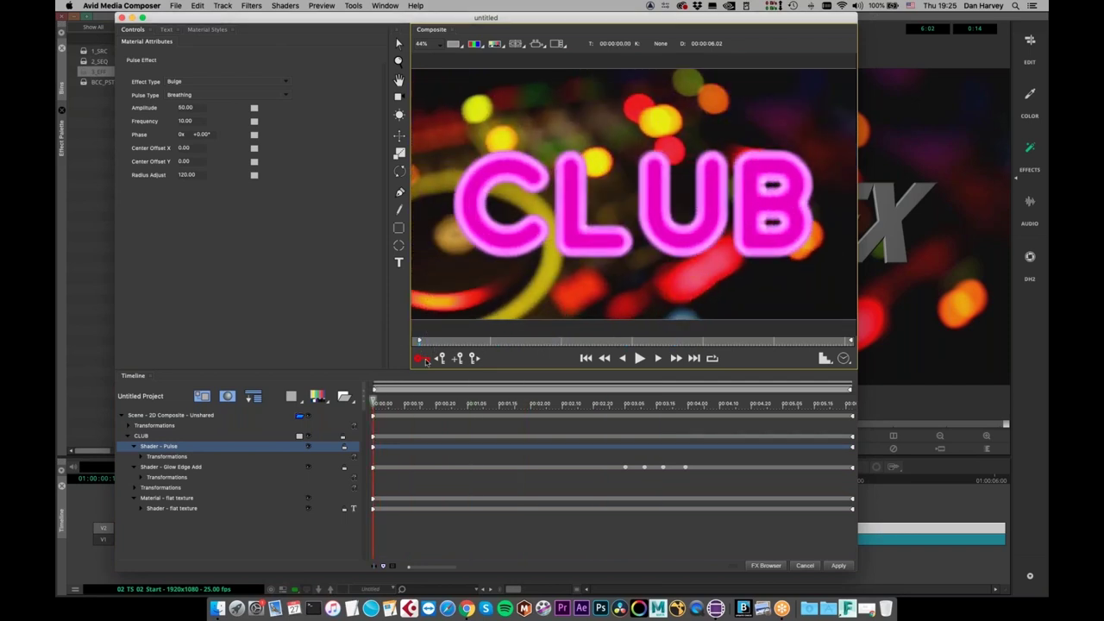
left_click(421, 359)
Set the Pulse type to Paused and its amplitude to 184.00
left_click(173, 95)
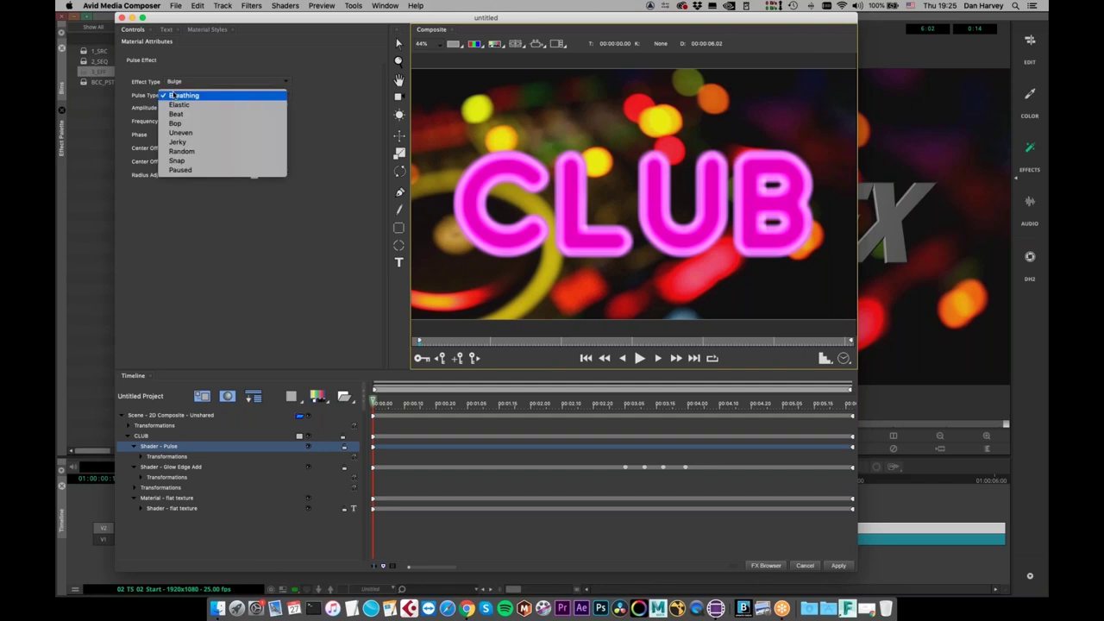
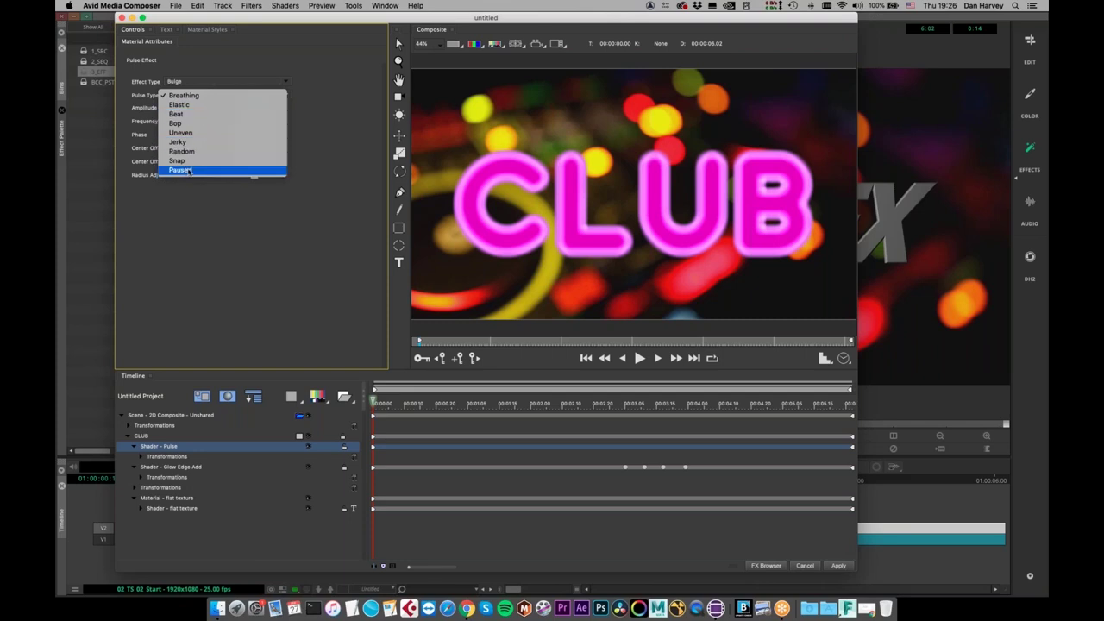
left_click(181, 170)
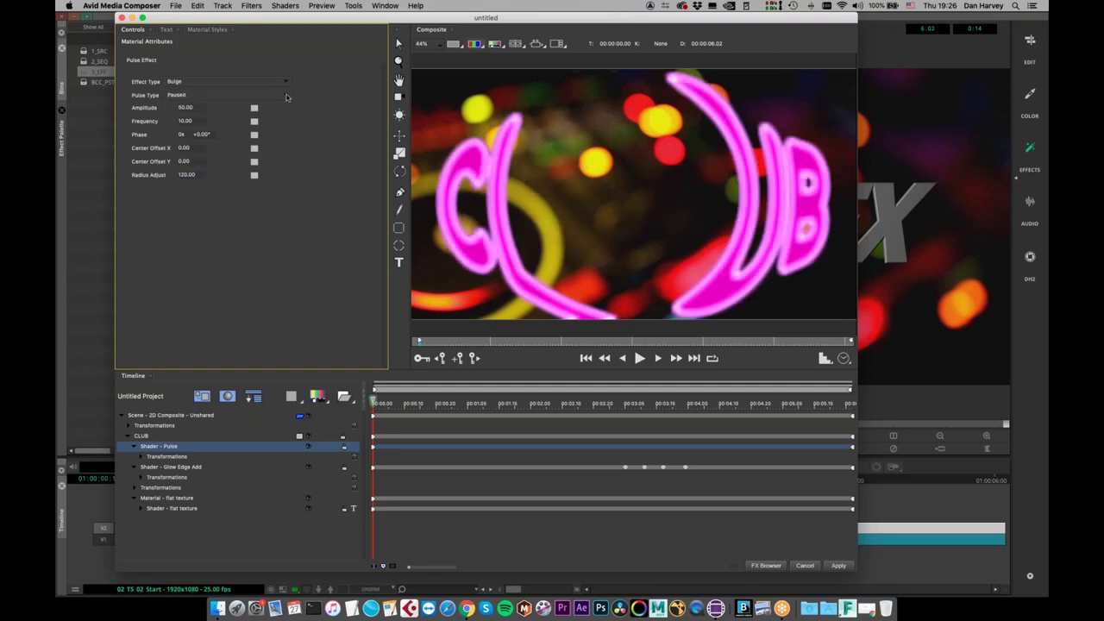
left_click_drag(184, 107, 214, 113)
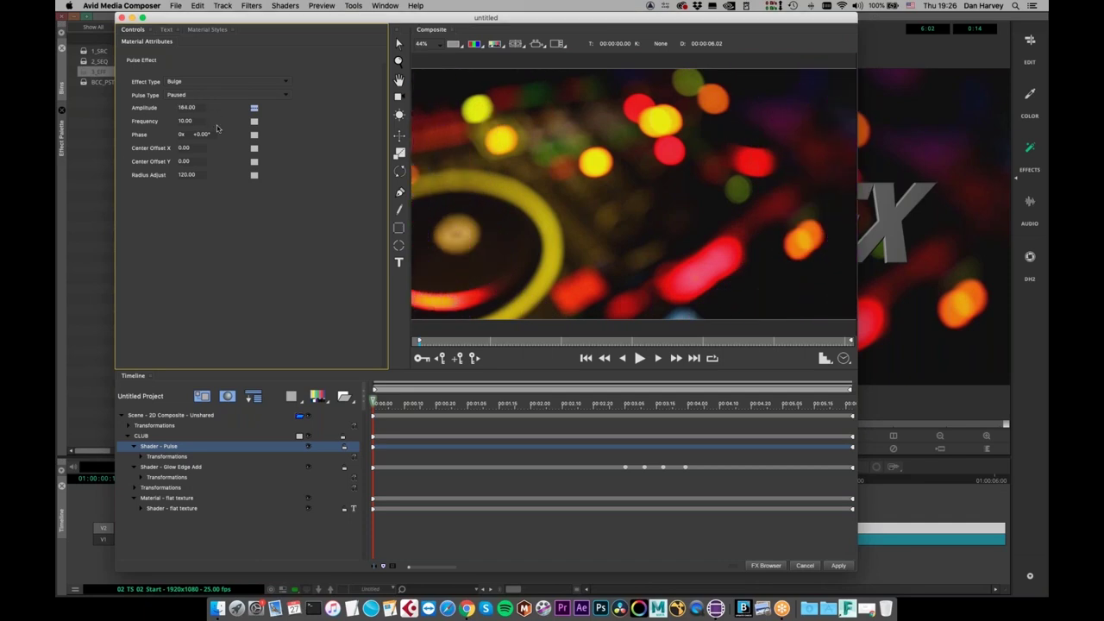
Animate the Pulse amplitude with linear interpolation, keyframing it to 0 at 00:00:03.05
left_click(254, 108)
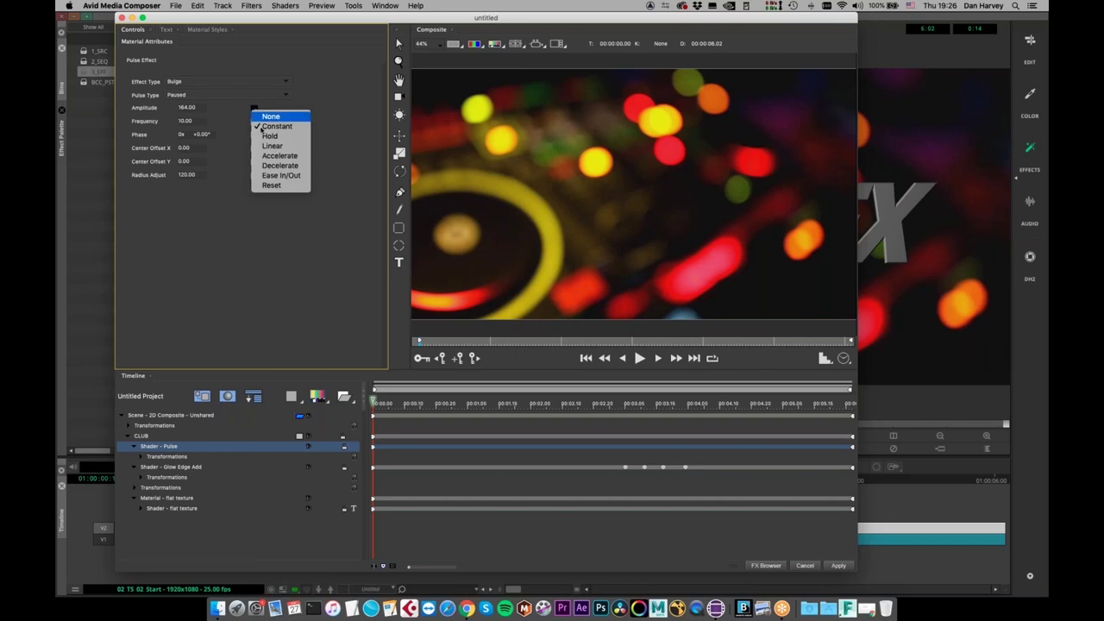
left_click(268, 146)
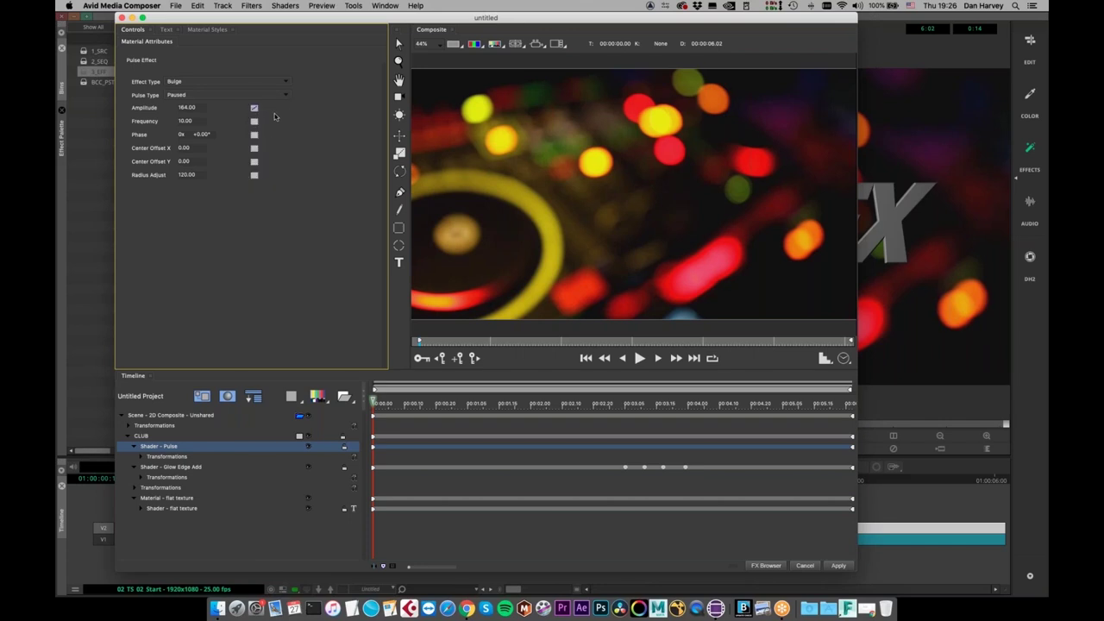
left_click_drag(375, 402, 625, 422)
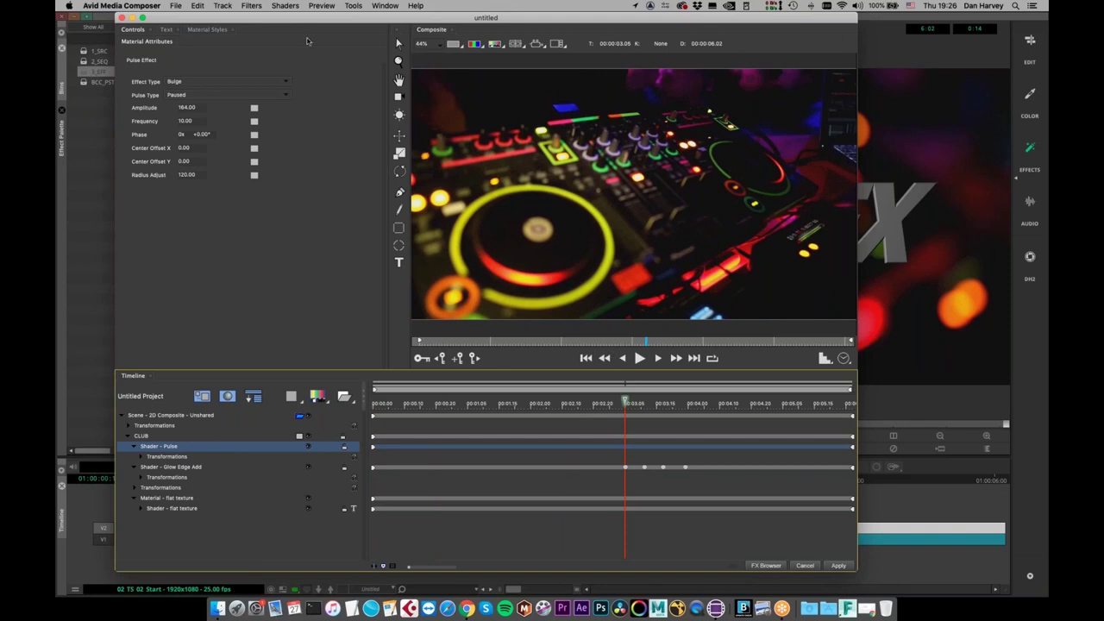
left_click(256, 112)
left_click(266, 147)
left_click(191, 108)
type("0")
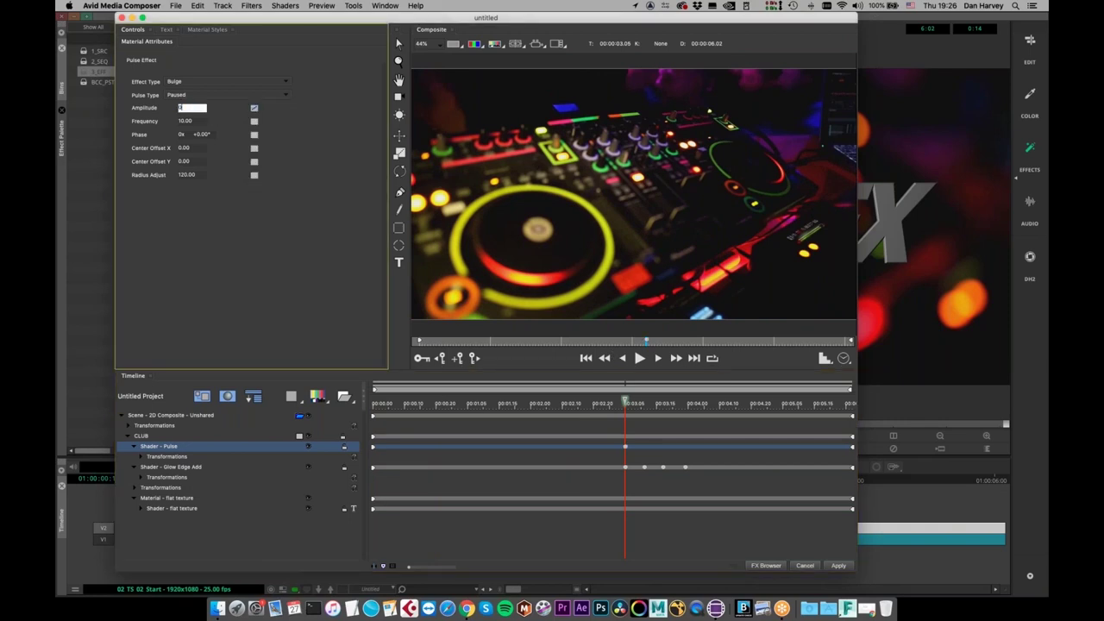
key("Return")
Scrub back from the amplitude keyframe and play the timeline to review the Pulse animation on the CLUB title
left_click_drag(625, 402, 588, 403)
left_click_drag(477, 411, 301, 431)
key("space")
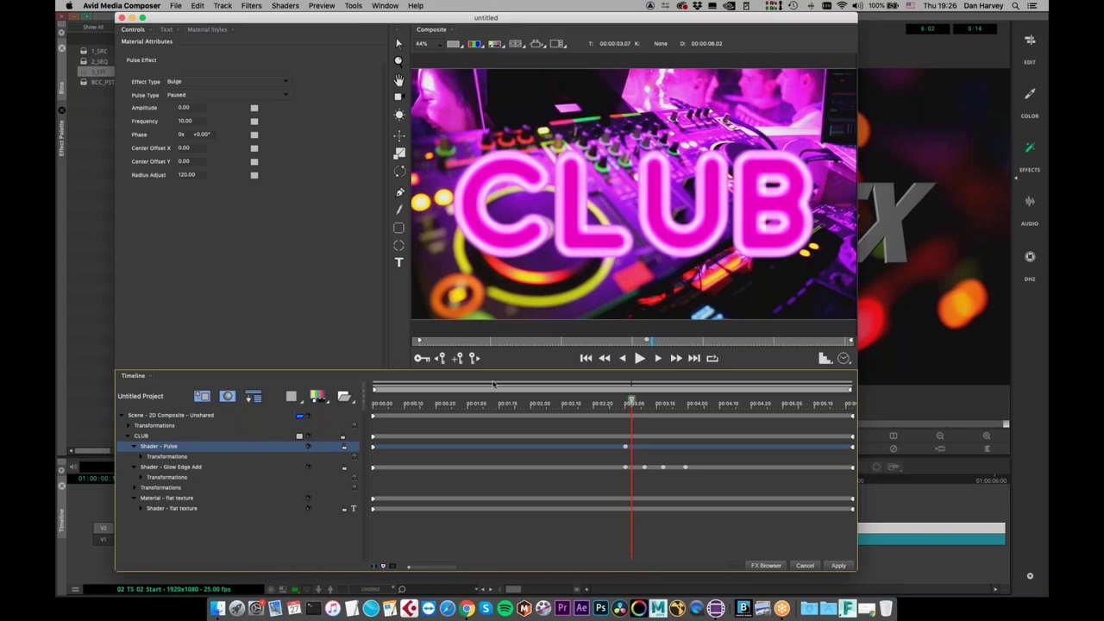
Add a new flat text object to the scene
left_click(148, 417)
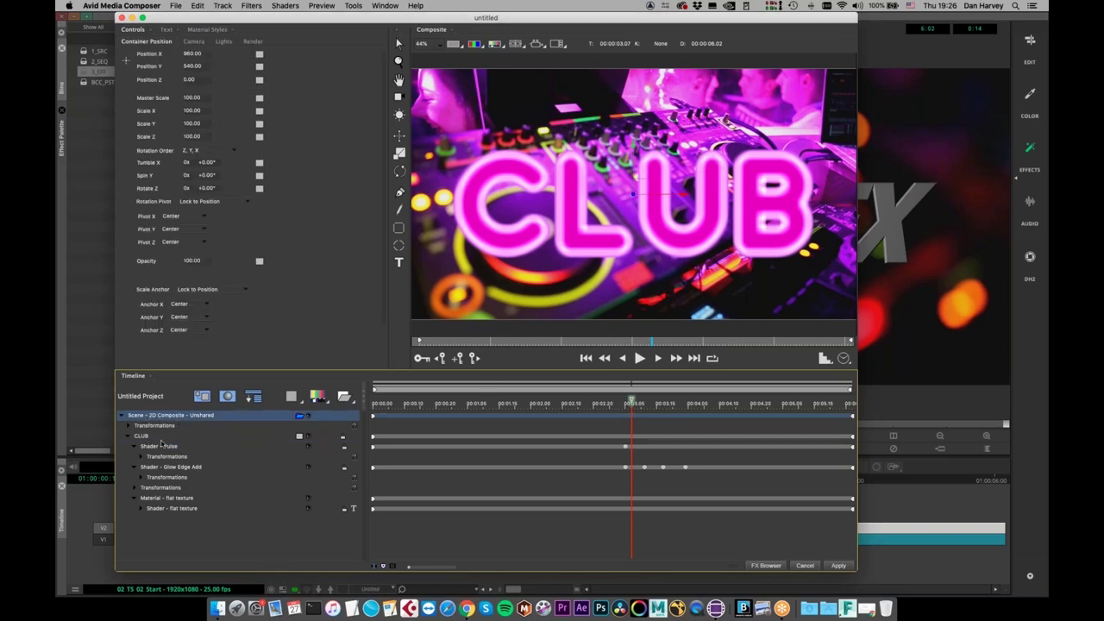
left_click(317, 397)
left_click(332, 409)
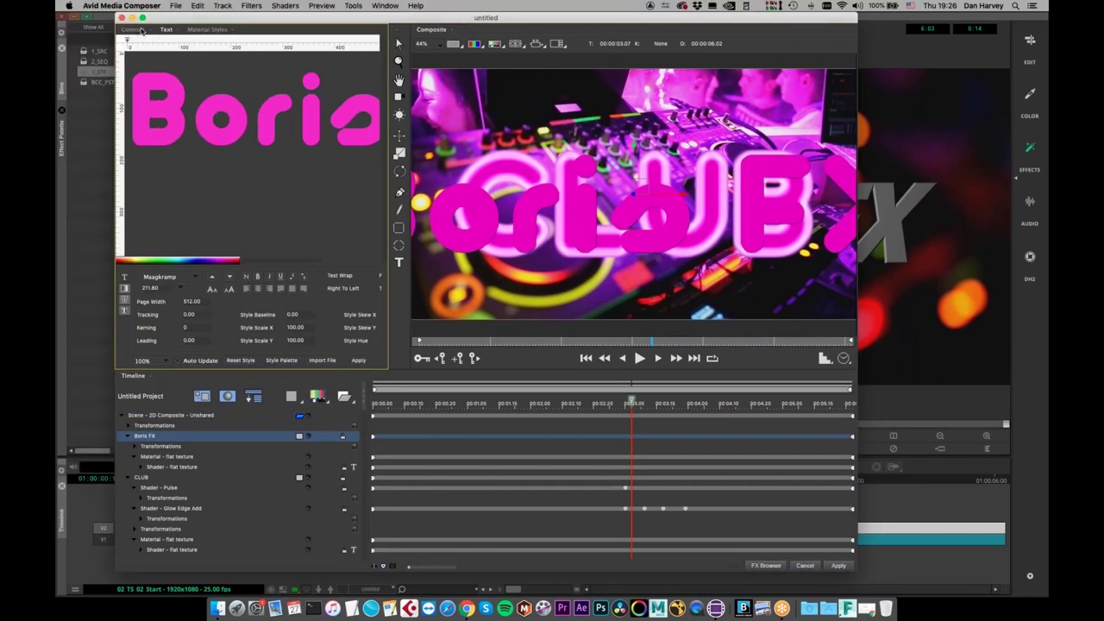
left_click(165, 277)
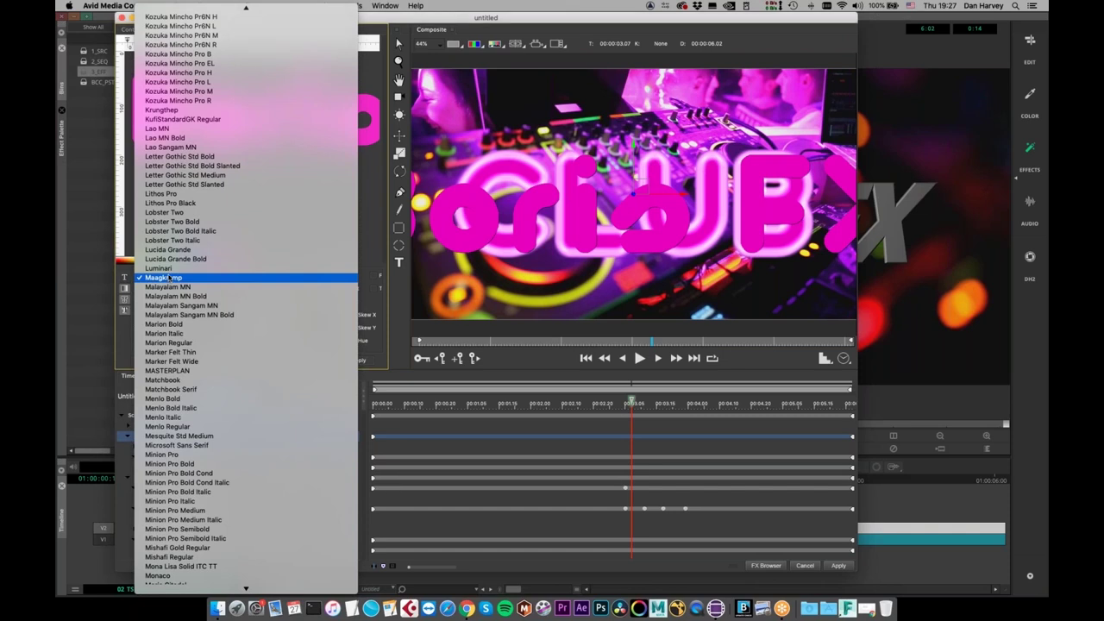
left_click(178, 194)
Select all of the default Boris FX text and set its fill color to white
left_click(256, 121)
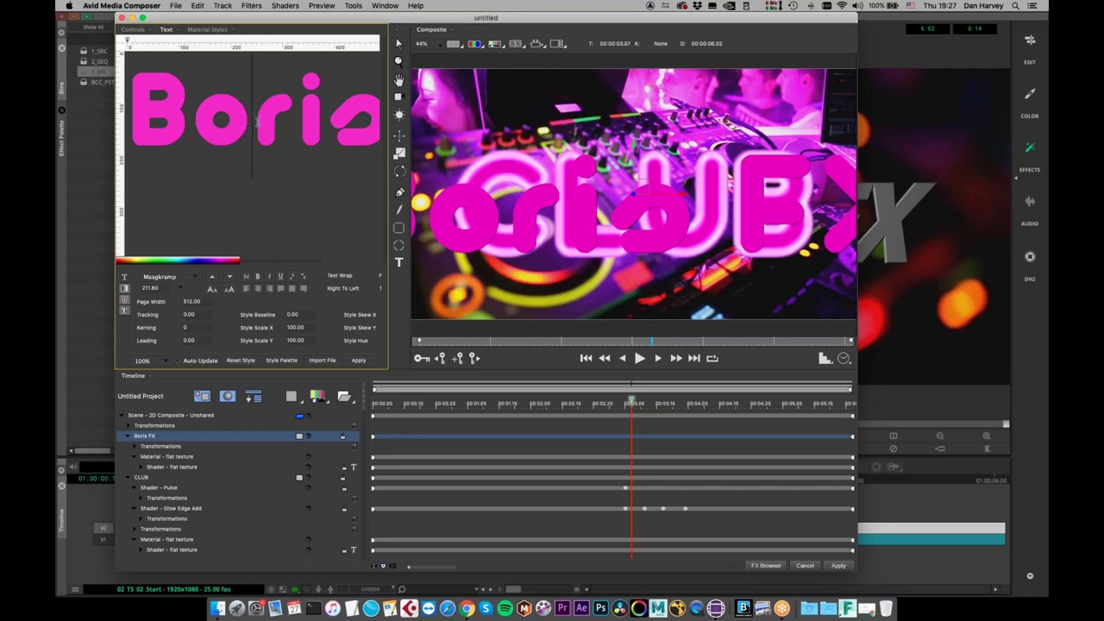
key("super+a")
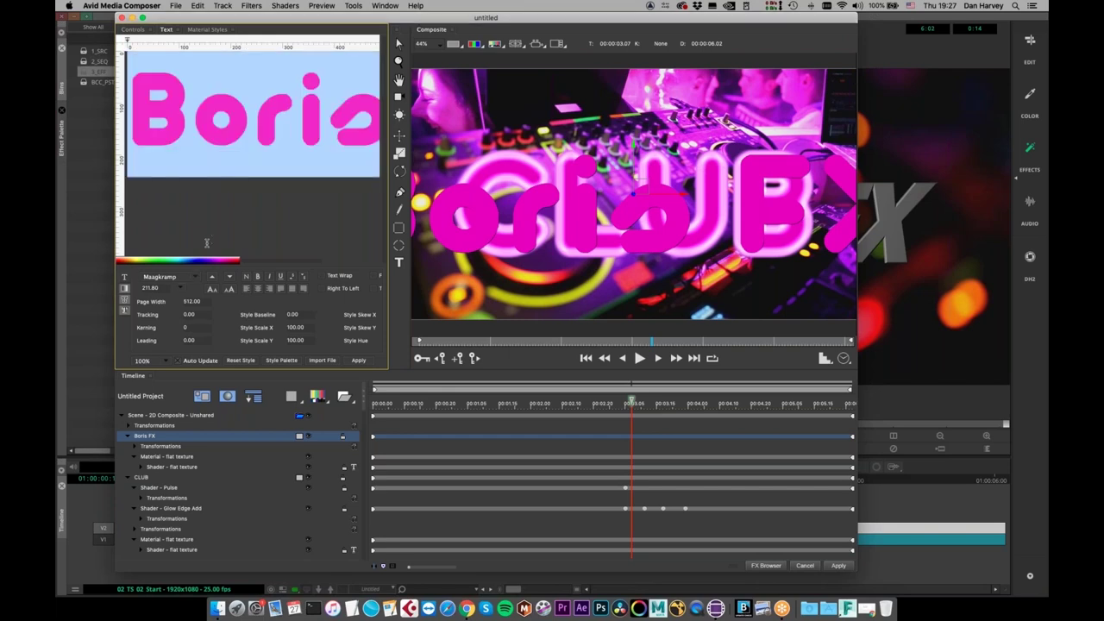
left_click(124, 288)
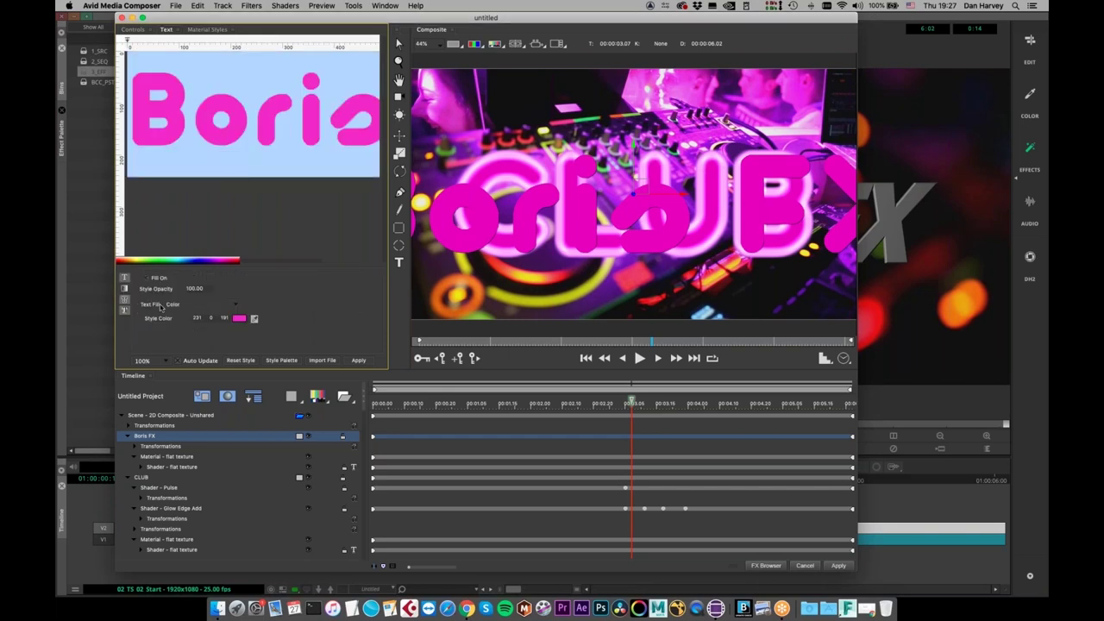
left_click(239, 319)
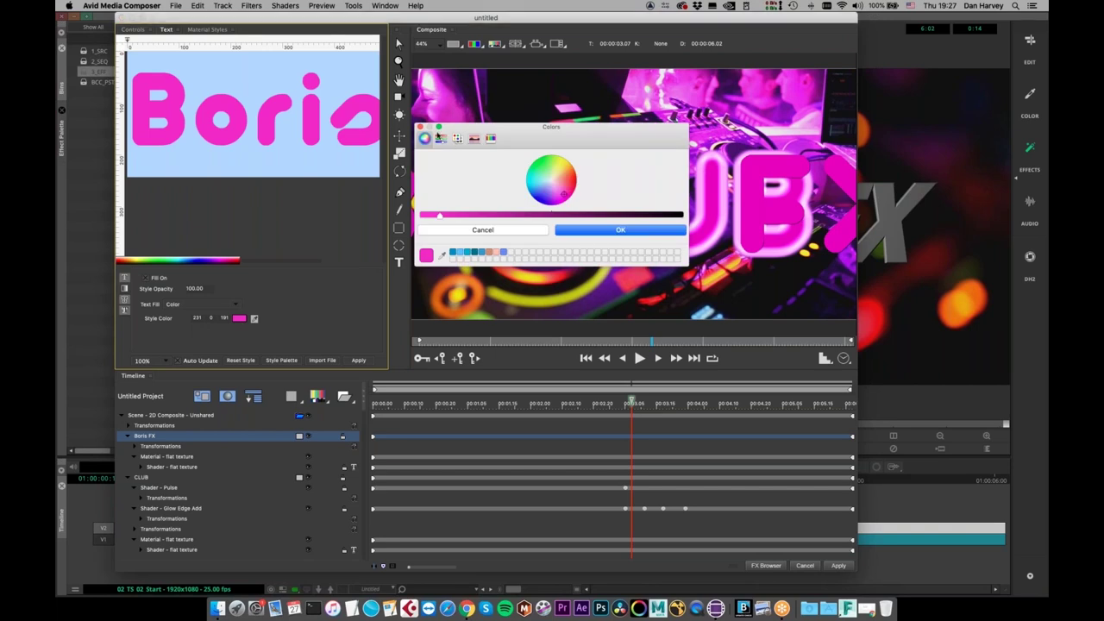
left_click(456, 138)
scroll(468, 211, "down", 5)
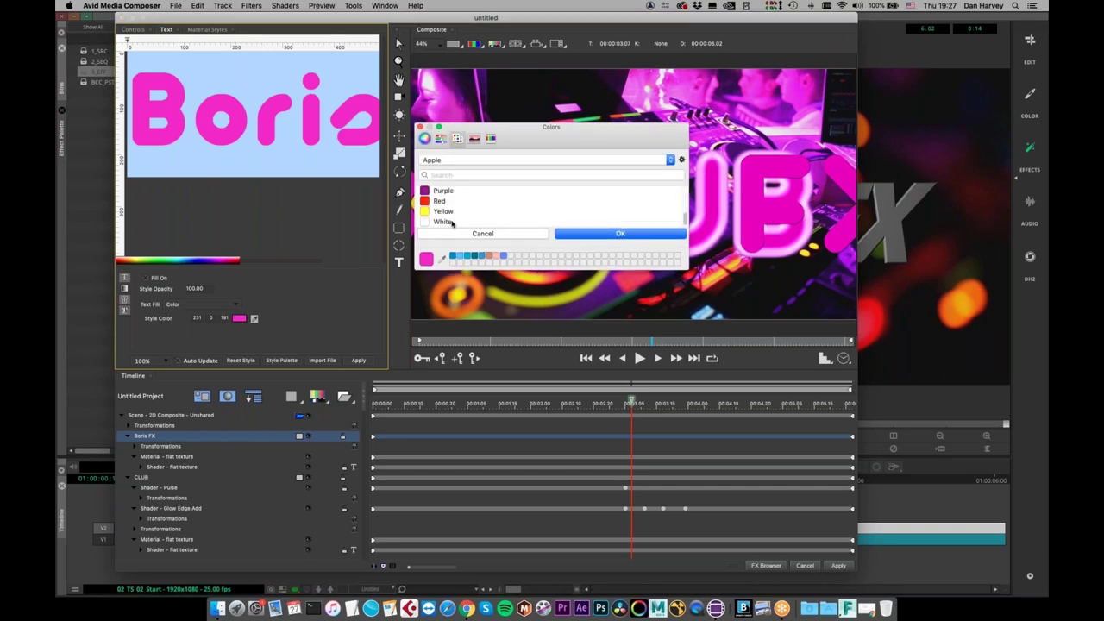
left_click(468, 221)
left_click(593, 237)
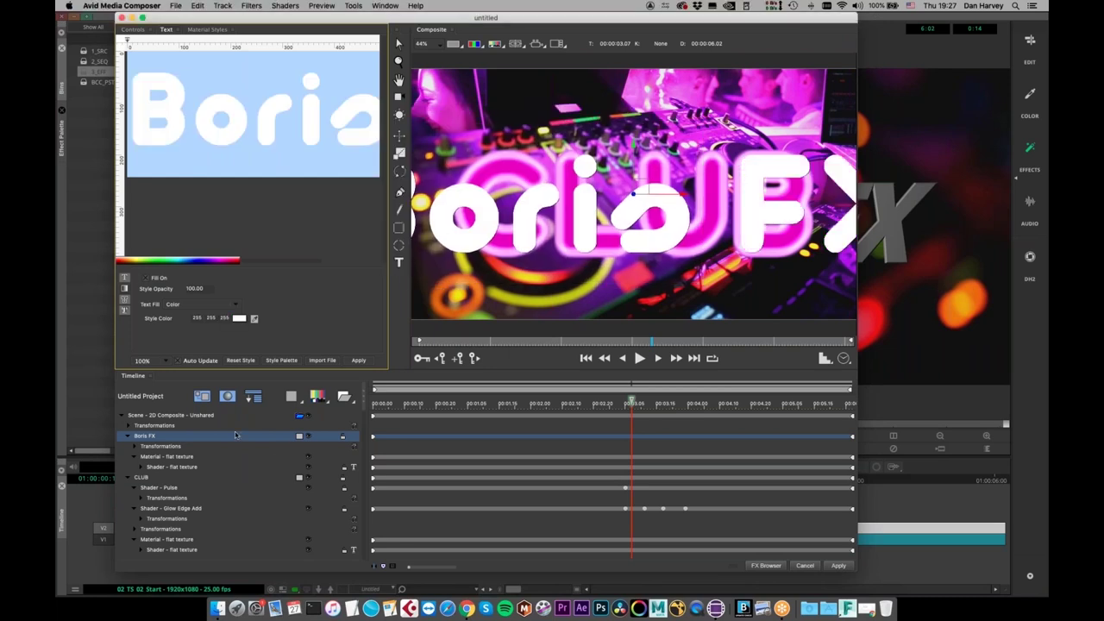
Set the new text object's font to Open Sans Light and replace its default wording with CHART
left_click(125, 277)
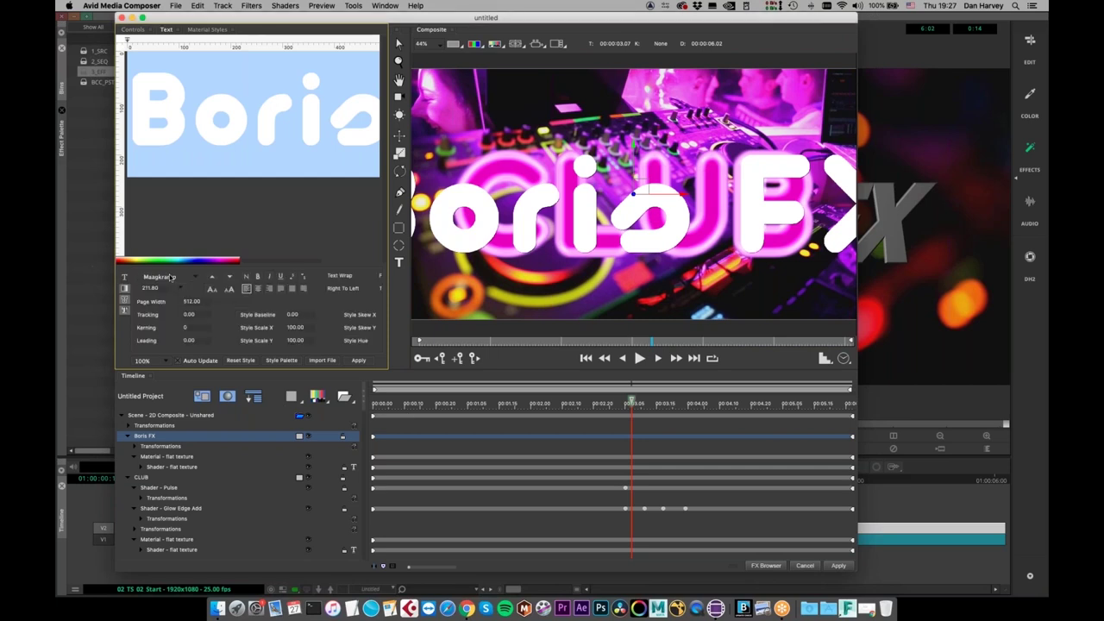
left_click(170, 278)
scroll(172, 278, "down", 15)
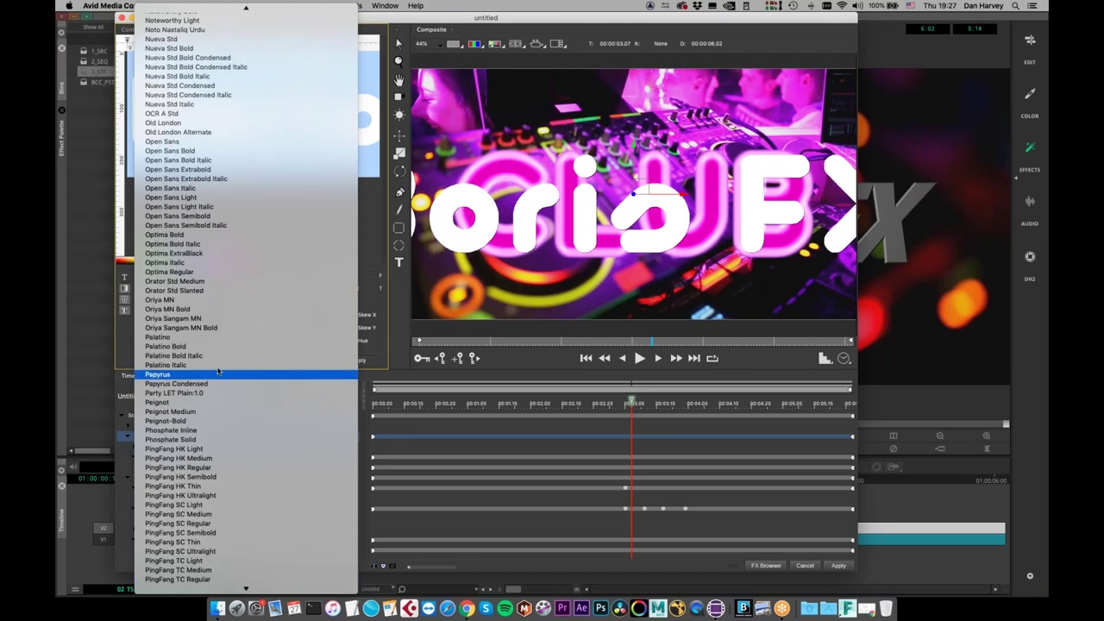
scroll(218, 371, "up", 10)
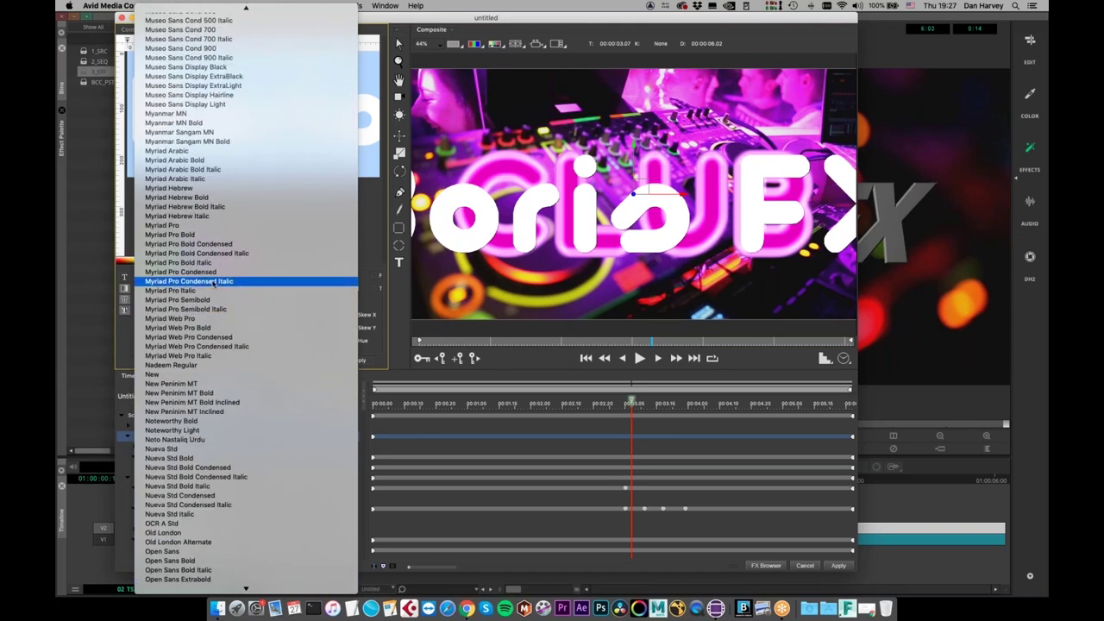
scroll(213, 284, "down", 10)
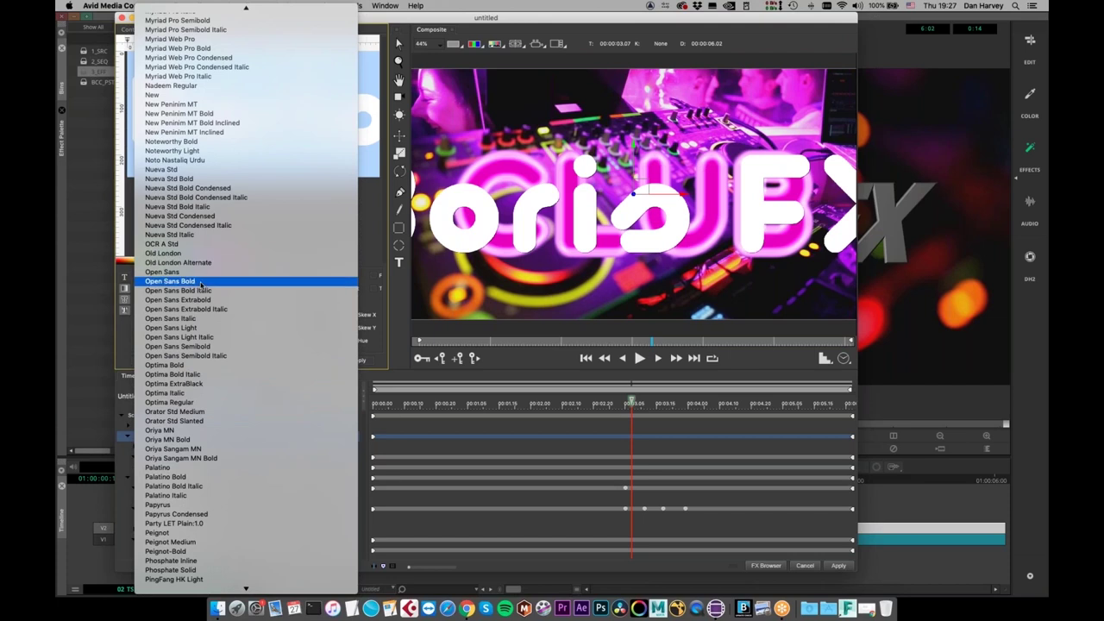
left_click(210, 324)
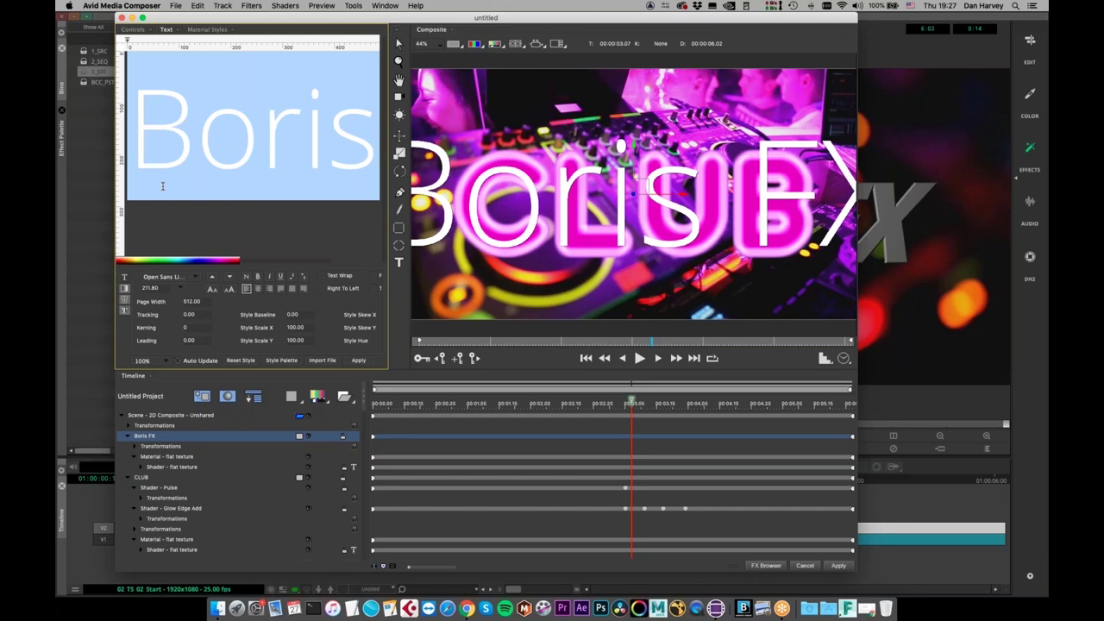
type("CH")
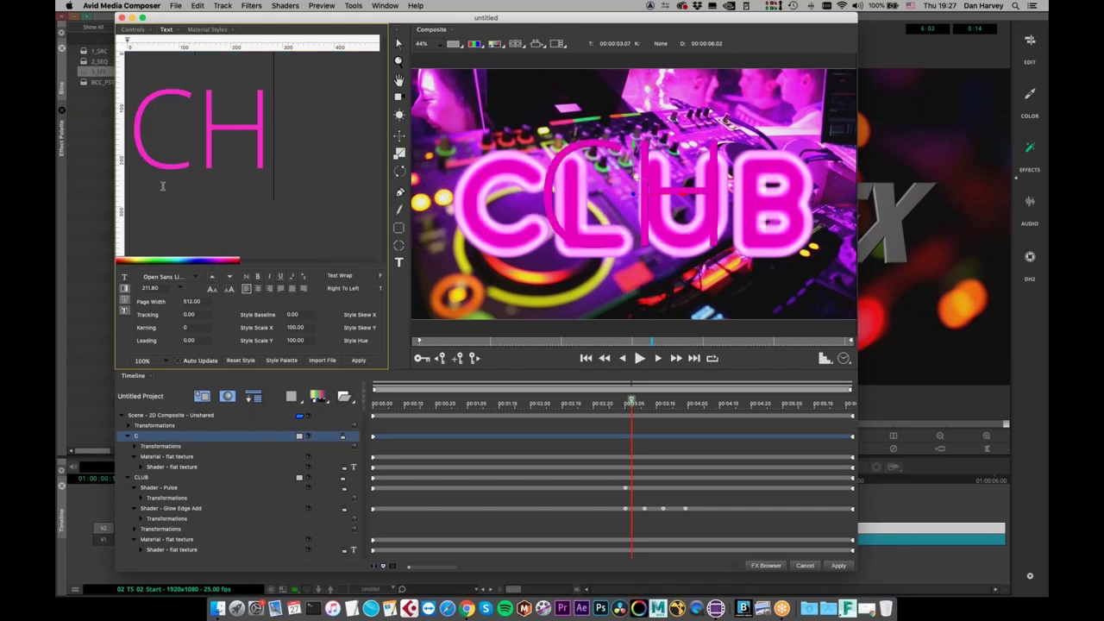
type("ART")
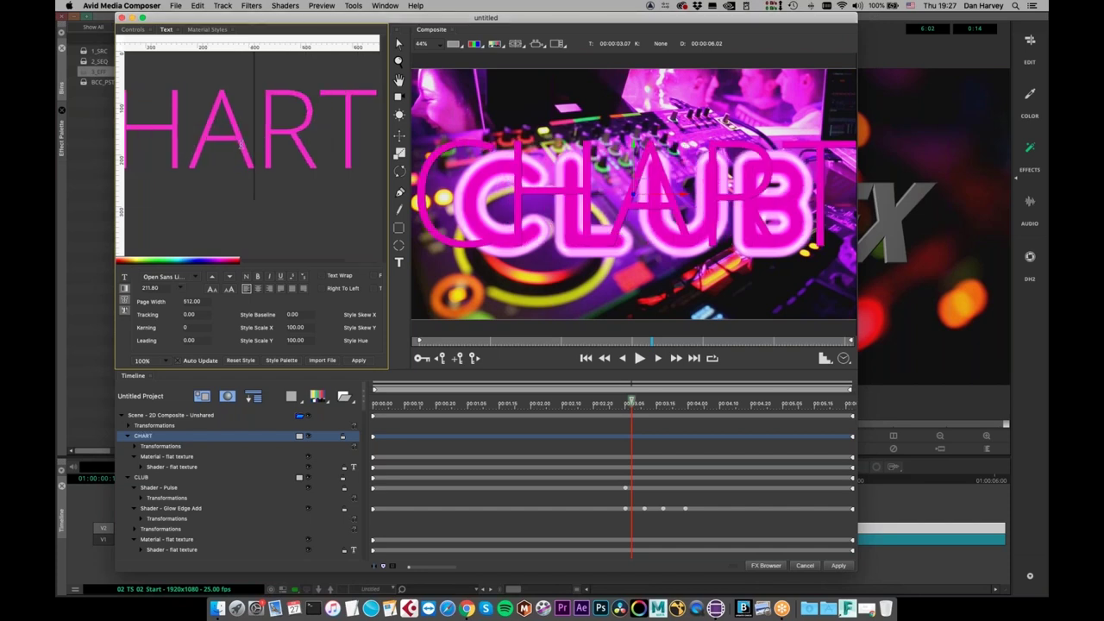
Set the fill color of the whole CHART text to white
key("super+a")
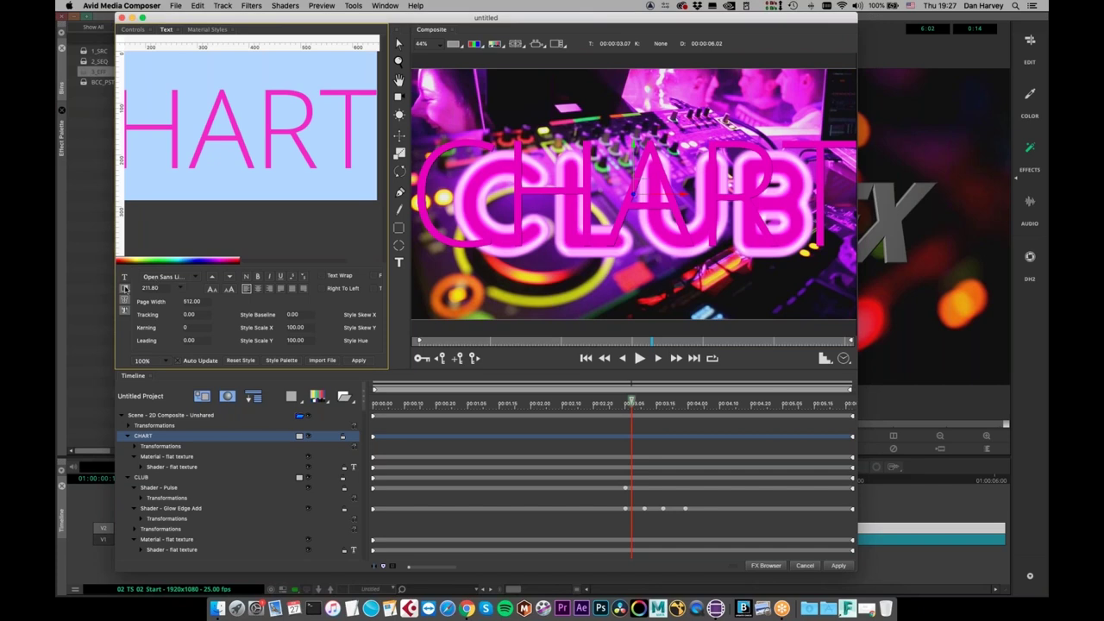
left_click(125, 289)
left_click(239, 317)
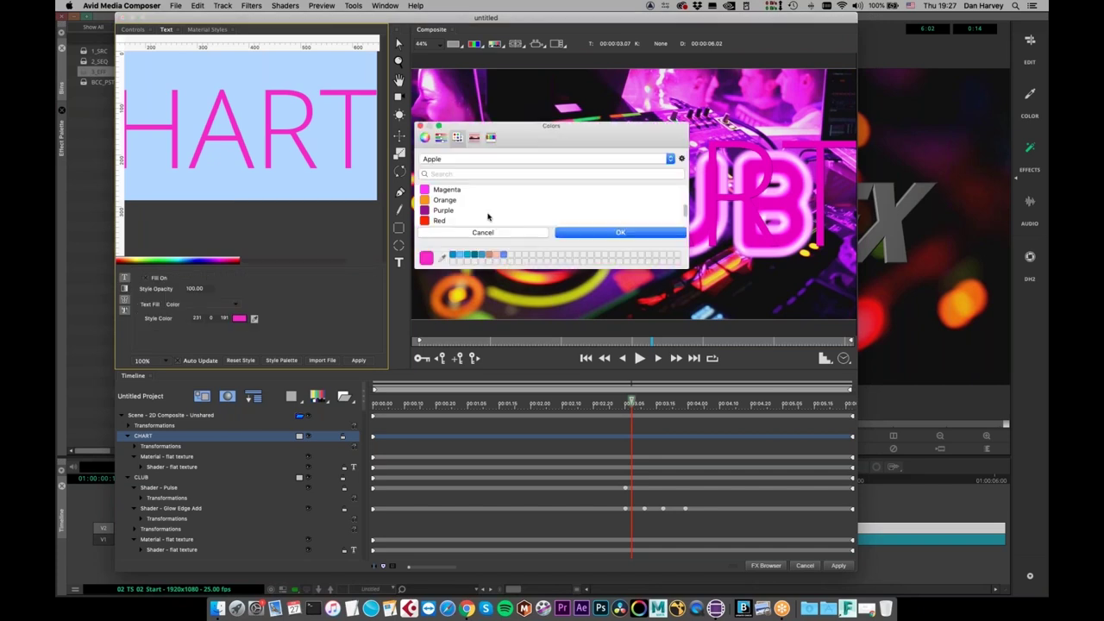
scroll(445, 207, "down", 1)
left_click(446, 220)
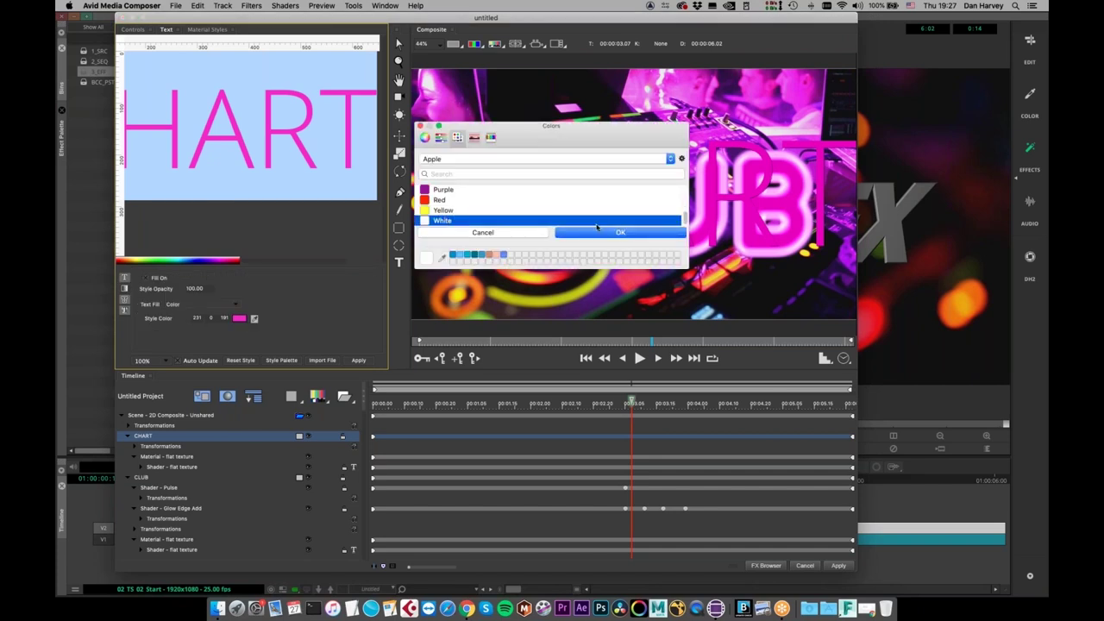
key("Return")
Reduce the CHART text's font size to 101.80
left_click(124, 277)
left_click(212, 289)
left_click(212, 289)
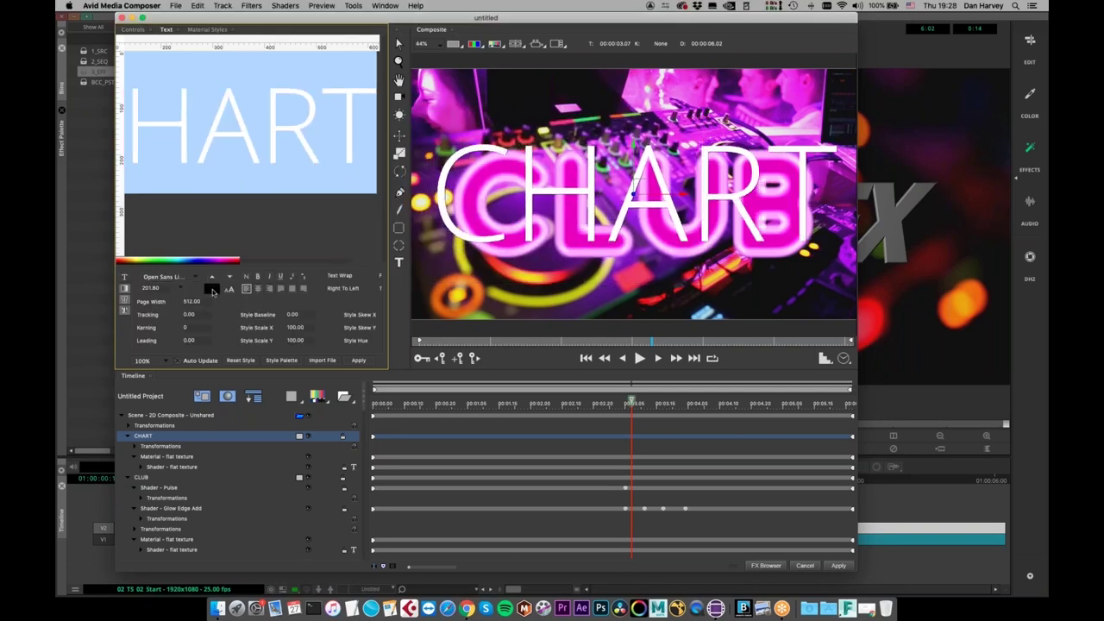
left_click(212, 289)
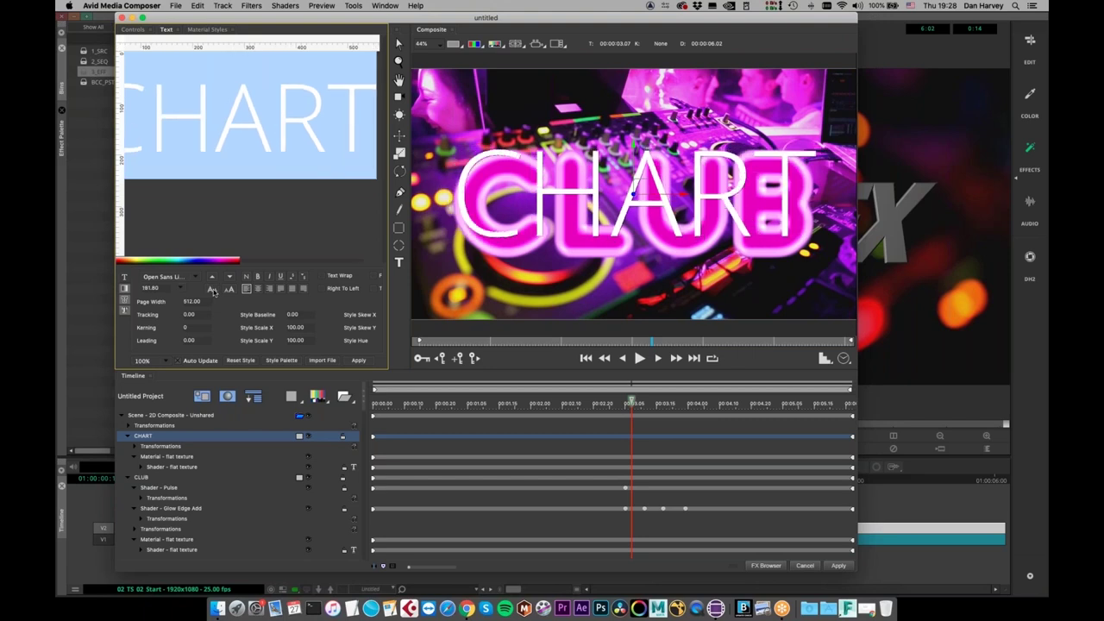
left_click(213, 290)
left_click(213, 290)
left_click(213, 290)
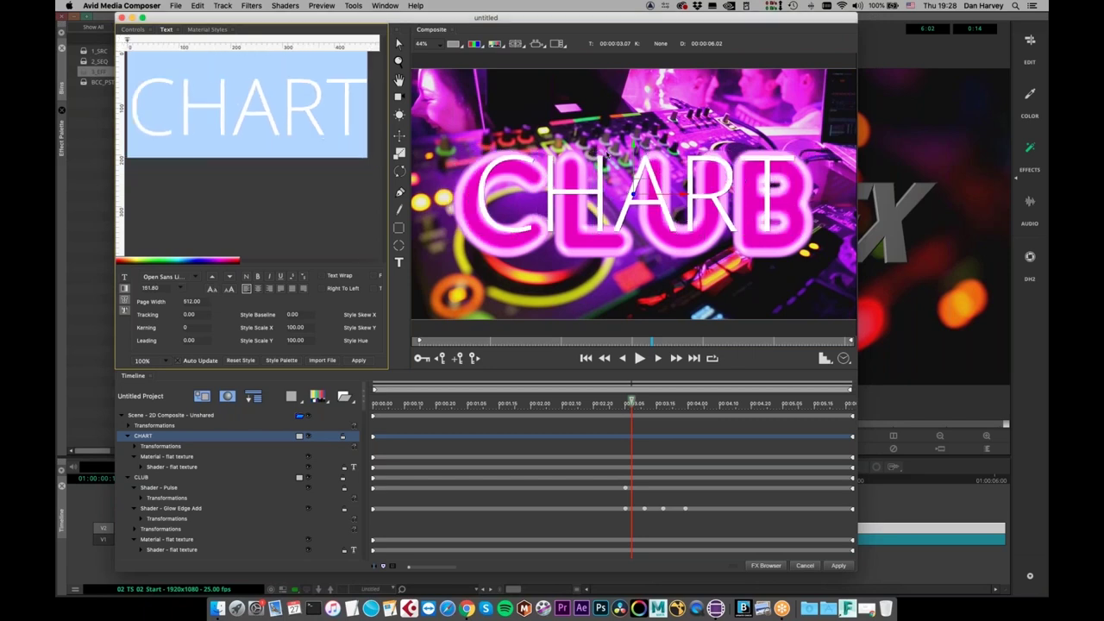
left_click(212, 289)
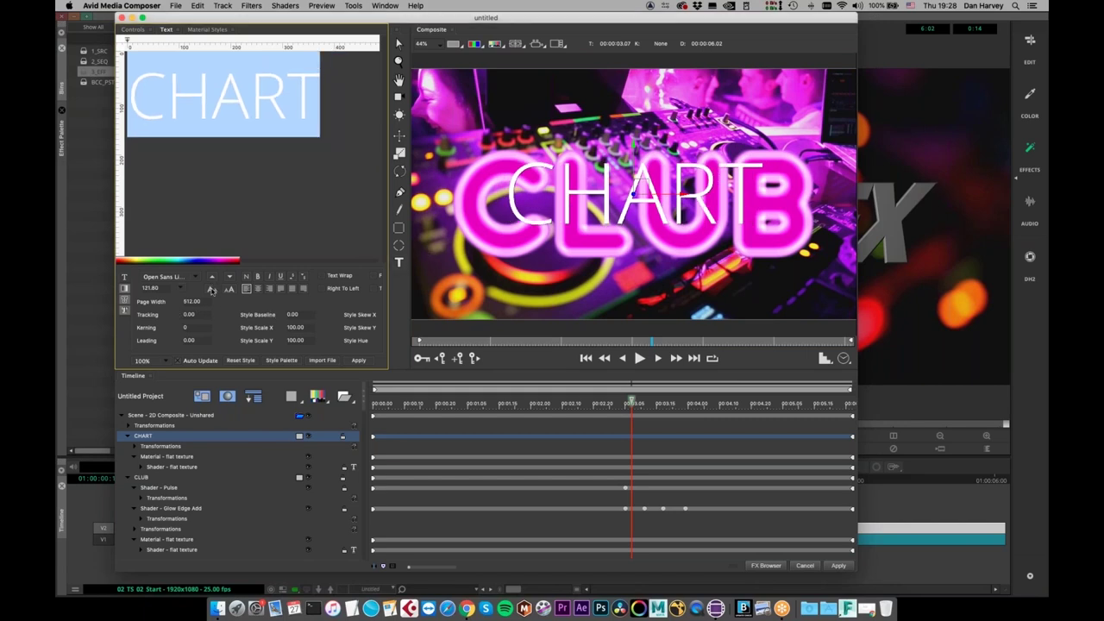
left_click(212, 289)
left_click(212, 289)
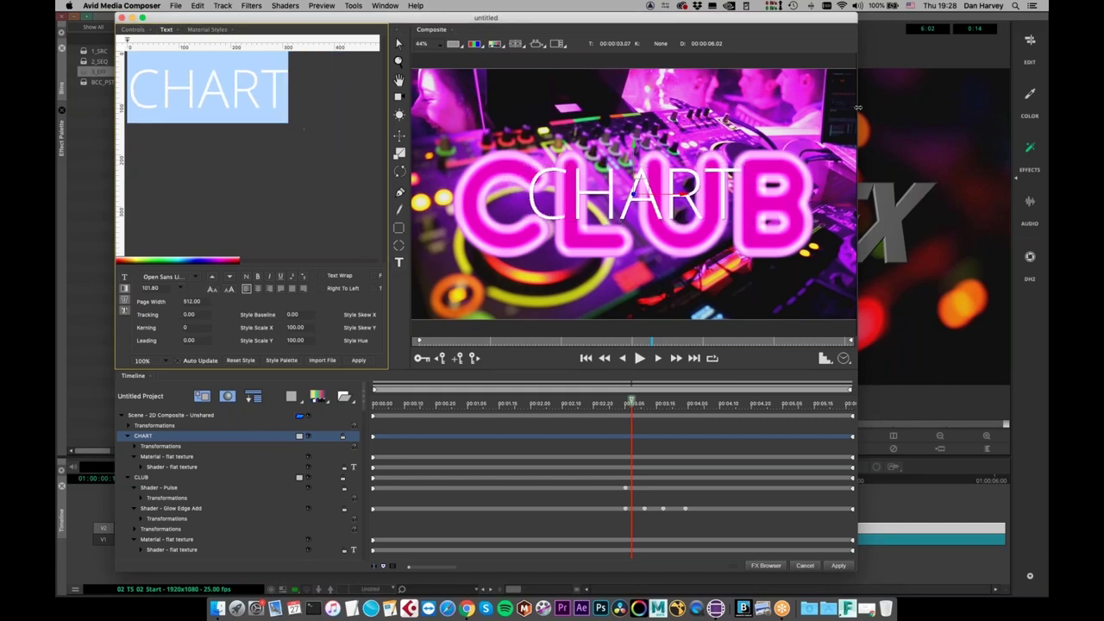
Move the CHART text down over the lower edge of the CLUB title and reduce its font size further
left_click_drag(635, 176, 636, 231)
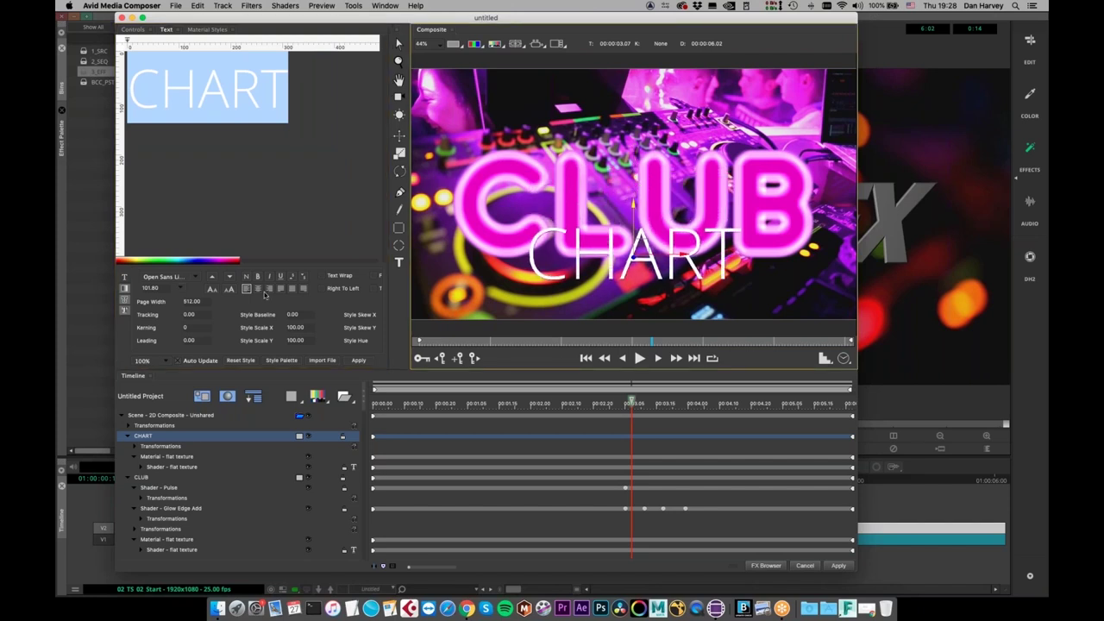
left_click(214, 290)
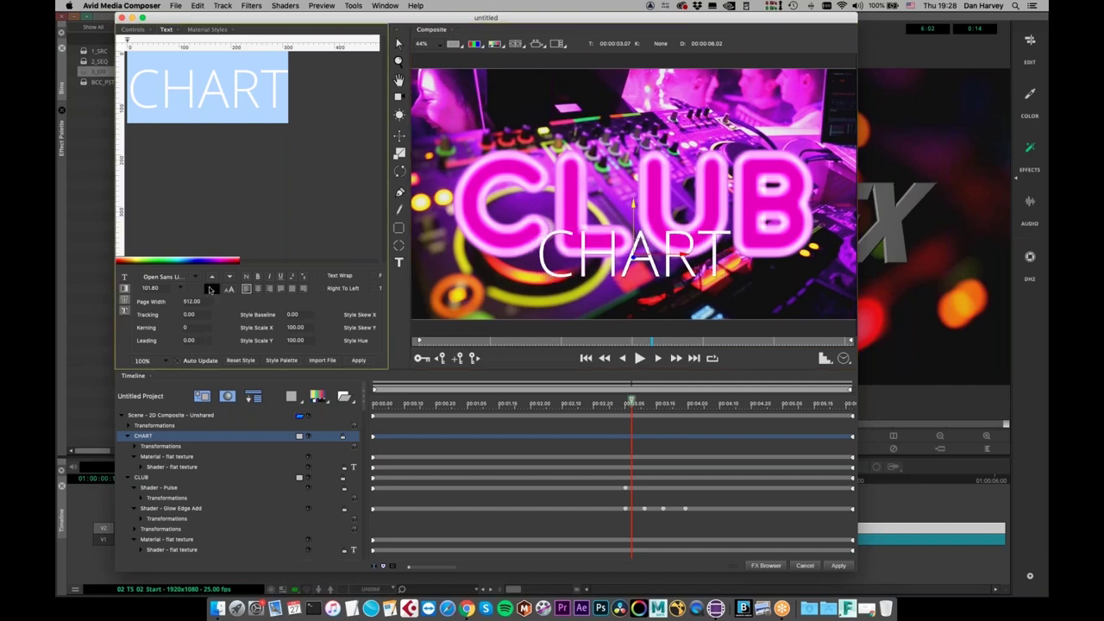
left_click(216, 290)
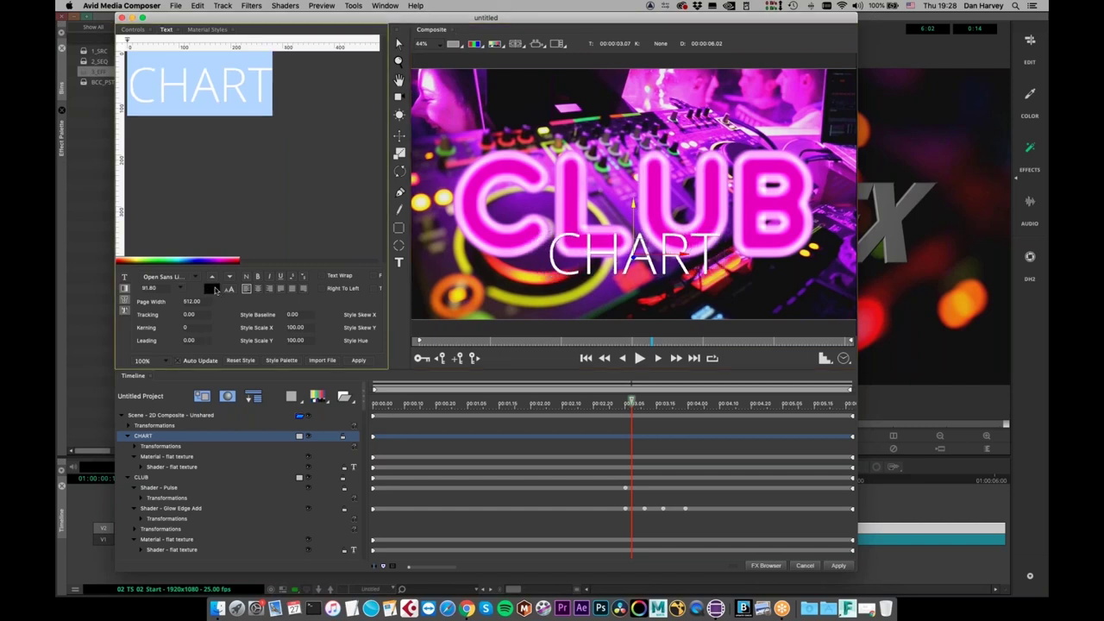
Reduce the CHART text size to 81.80 and widen its tracking to 73.79
left_click(205, 288)
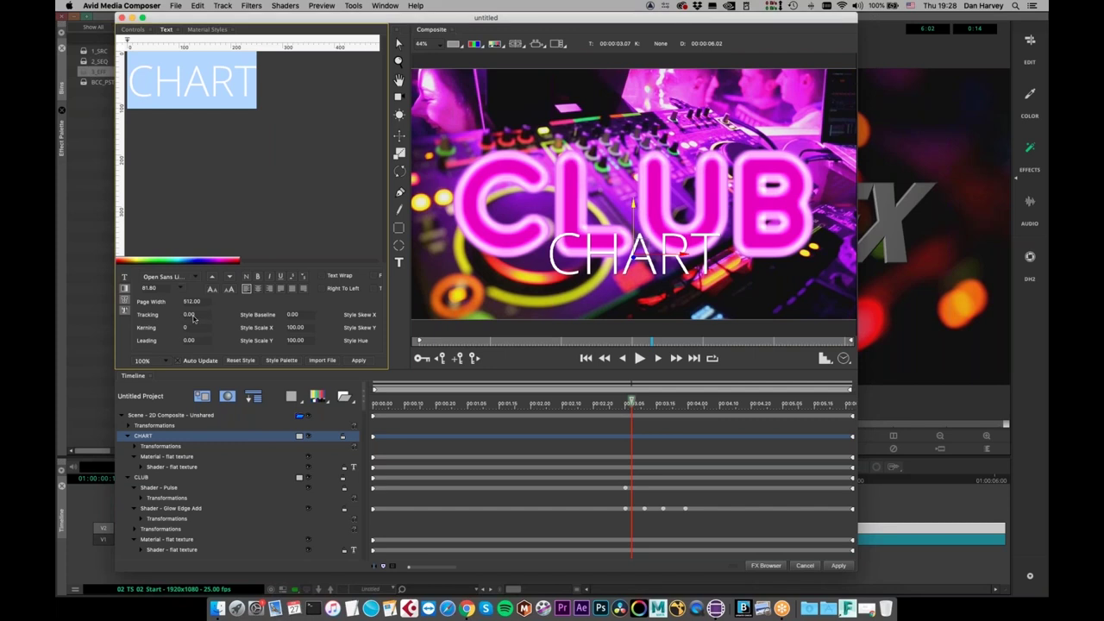
left_click_drag(195, 320, 242, 320)
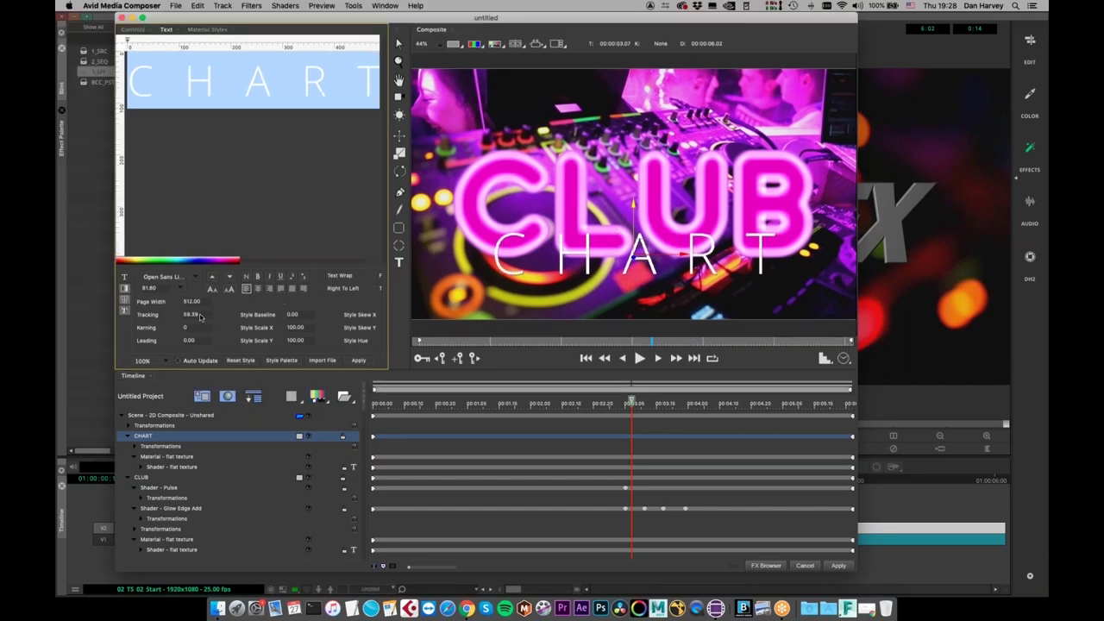
left_click_drag(195, 319, 236, 318)
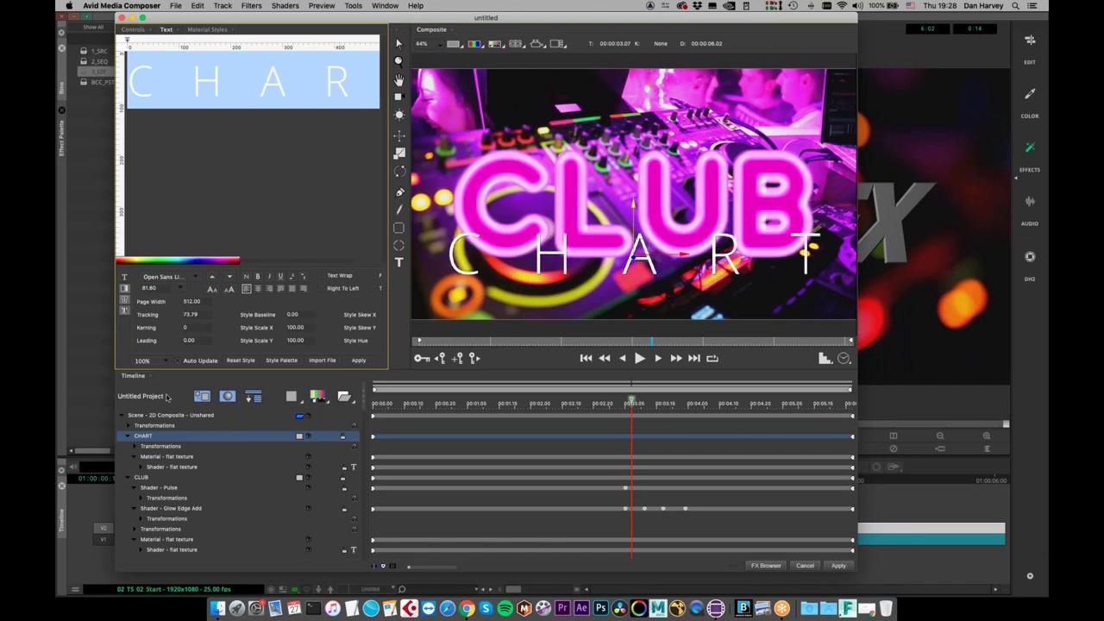
Open the Type On settings of the CHART layer's flat texture material and try out the Text Type On amount
left_click(161, 459)
left_click(162, 458)
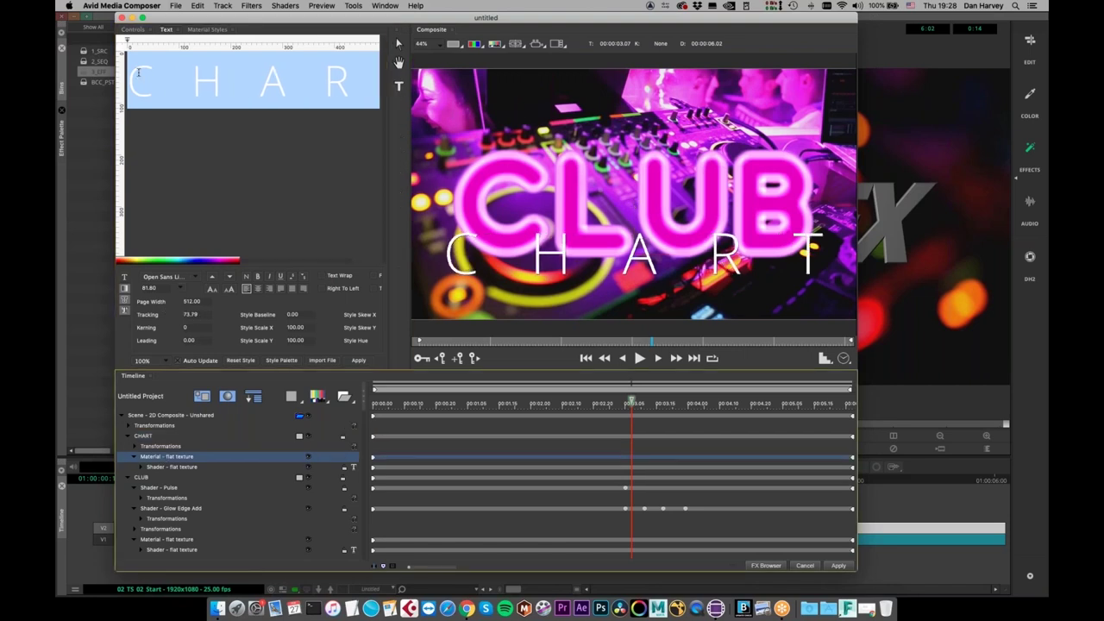
left_click(131, 29)
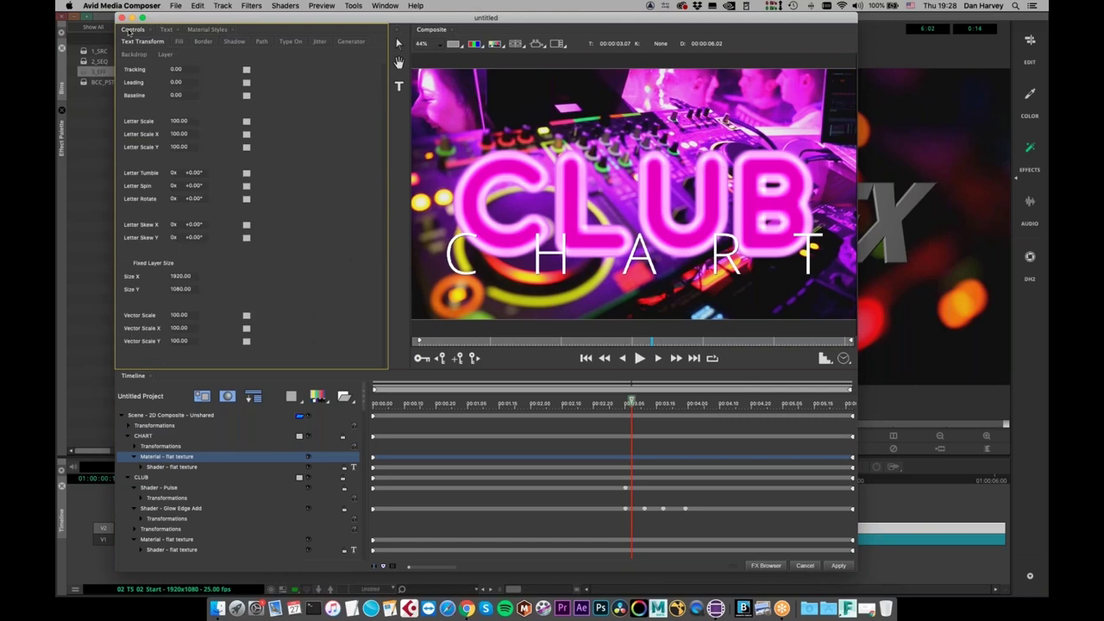
left_click(176, 237)
key("Return")
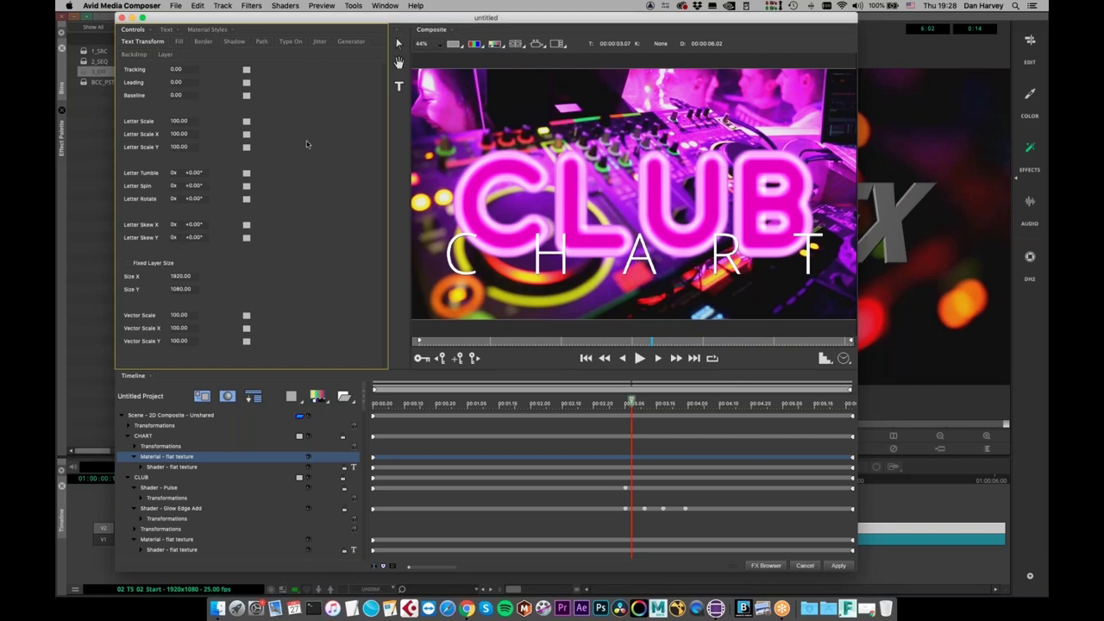
left_click(287, 41)
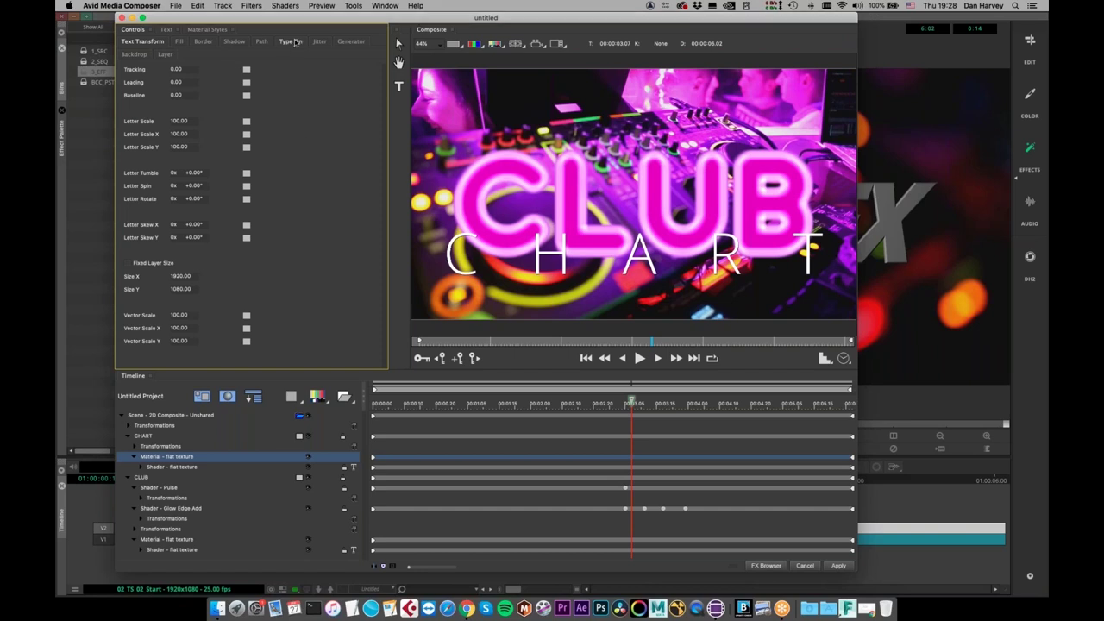
left_click_drag(183, 83, 167, 90)
left_click_drag(129, 97, 236, 87)
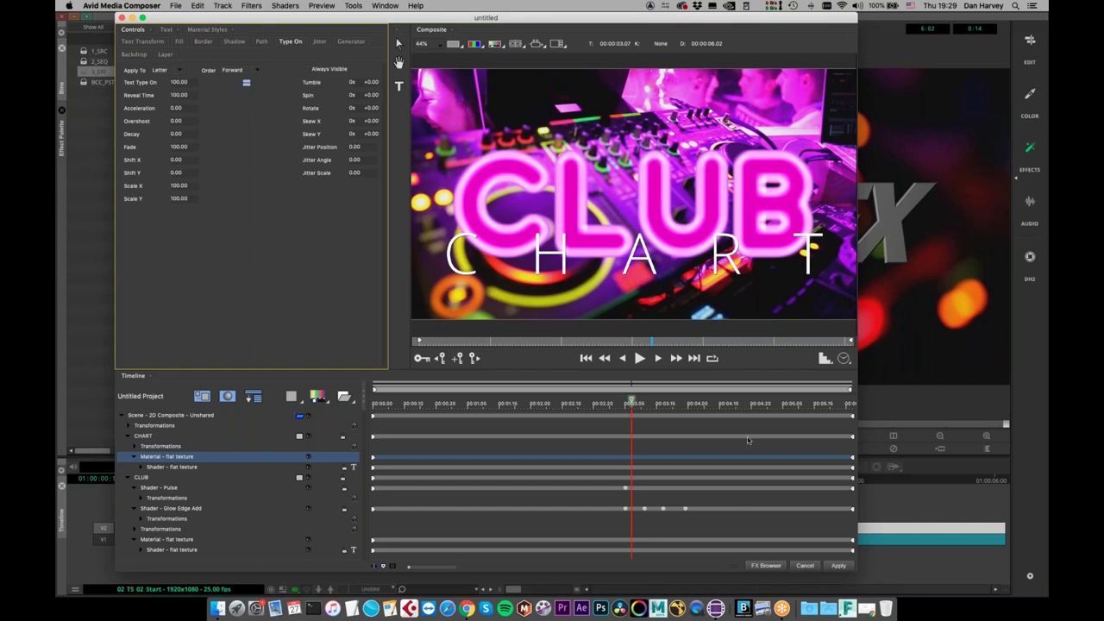
Add a linear Text Type On keyframe with value 0 at 00:00:02:12 for the CHART text
left_click_drag(632, 402, 570, 409)
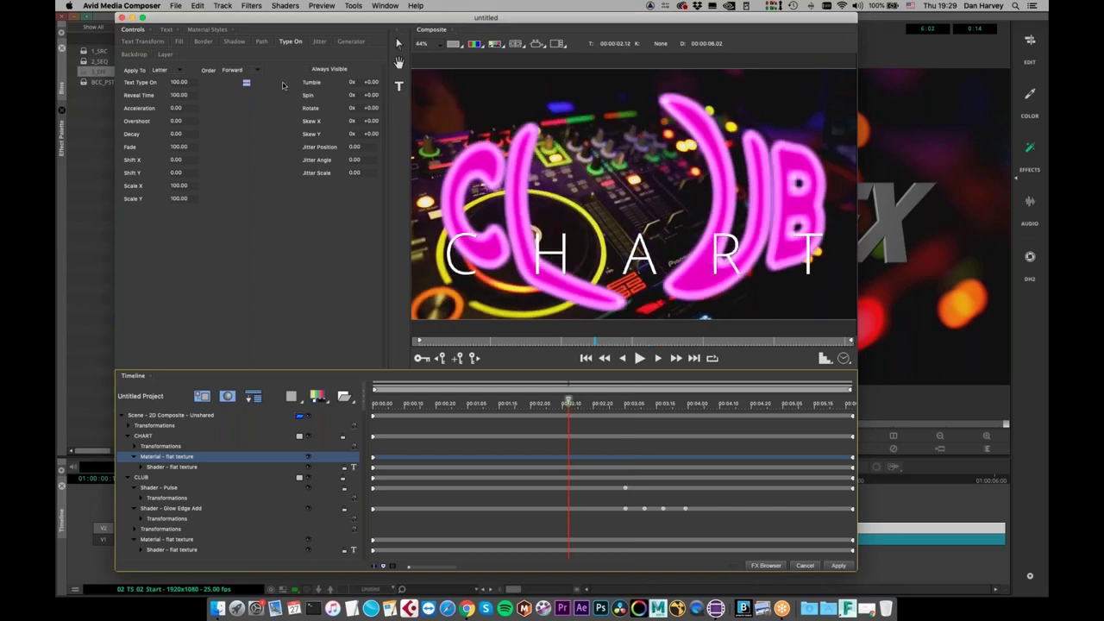
left_click(247, 83)
left_click(268, 120)
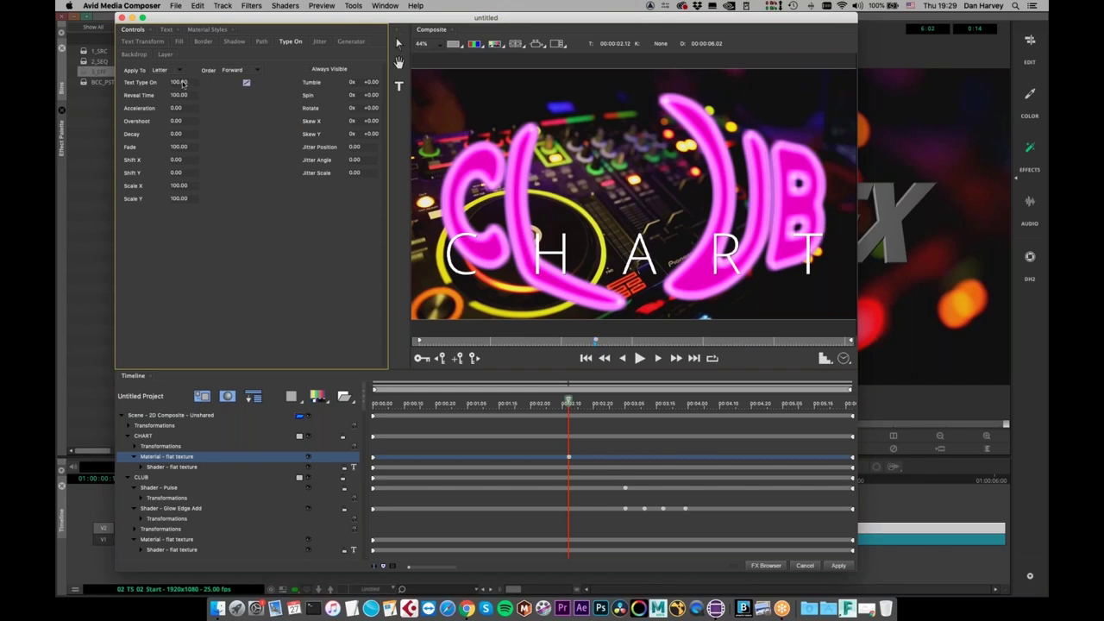
left_click_drag(182, 83, 151, 87)
left_click_drag(64, 87, 57, 73)
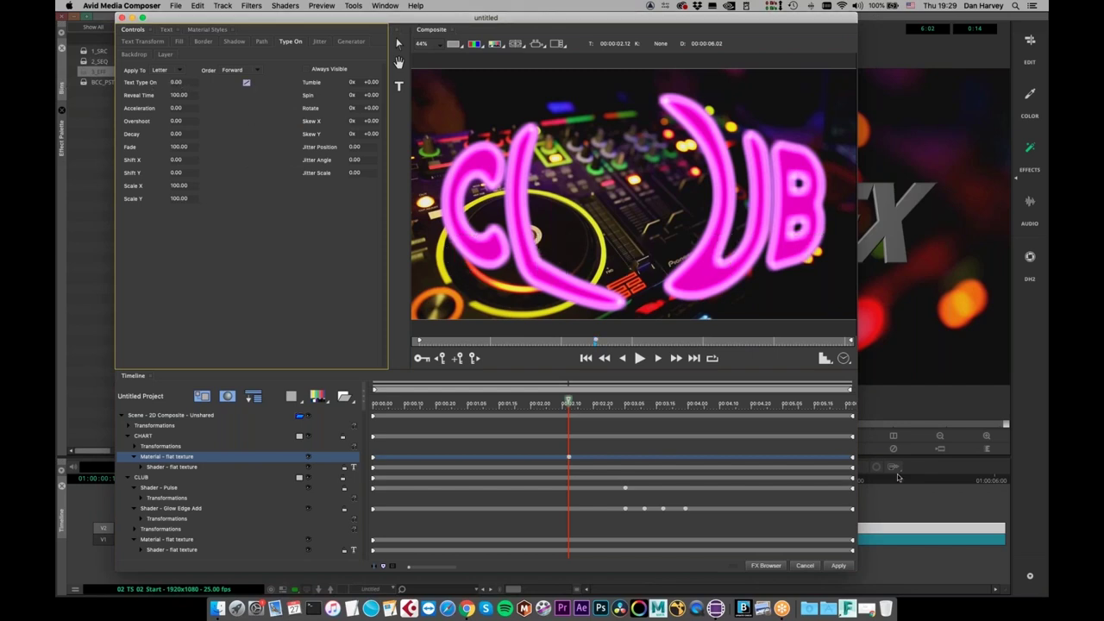
Add a linear Text Type On keyframe at 00:00:03:15 that brings the CHART text in completely
left_click(571, 401)
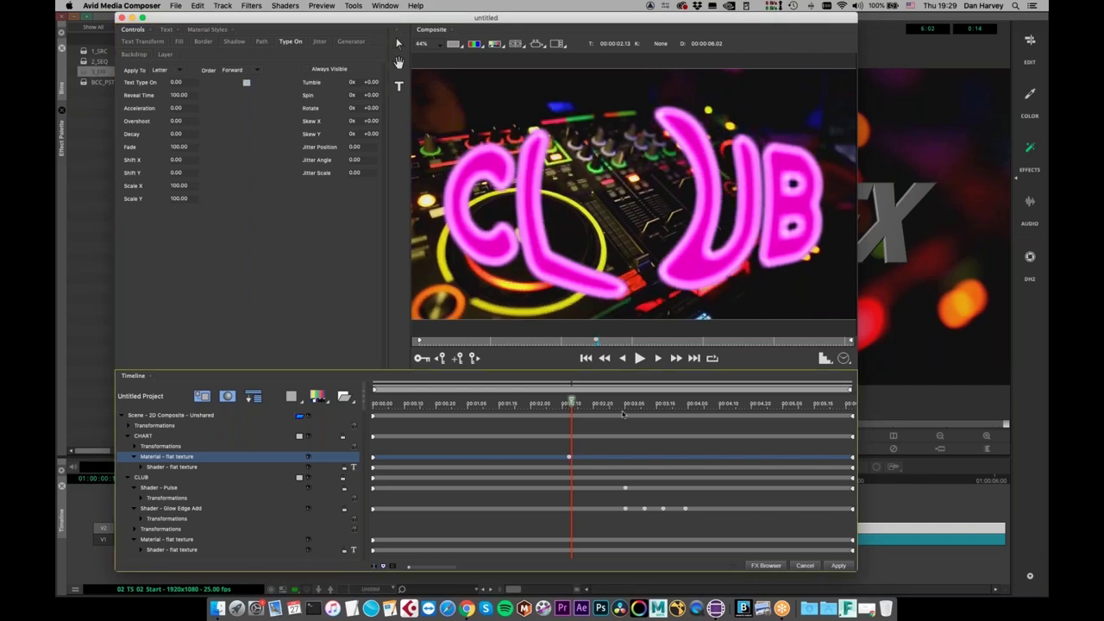
left_click(623, 415)
left_click(659, 427)
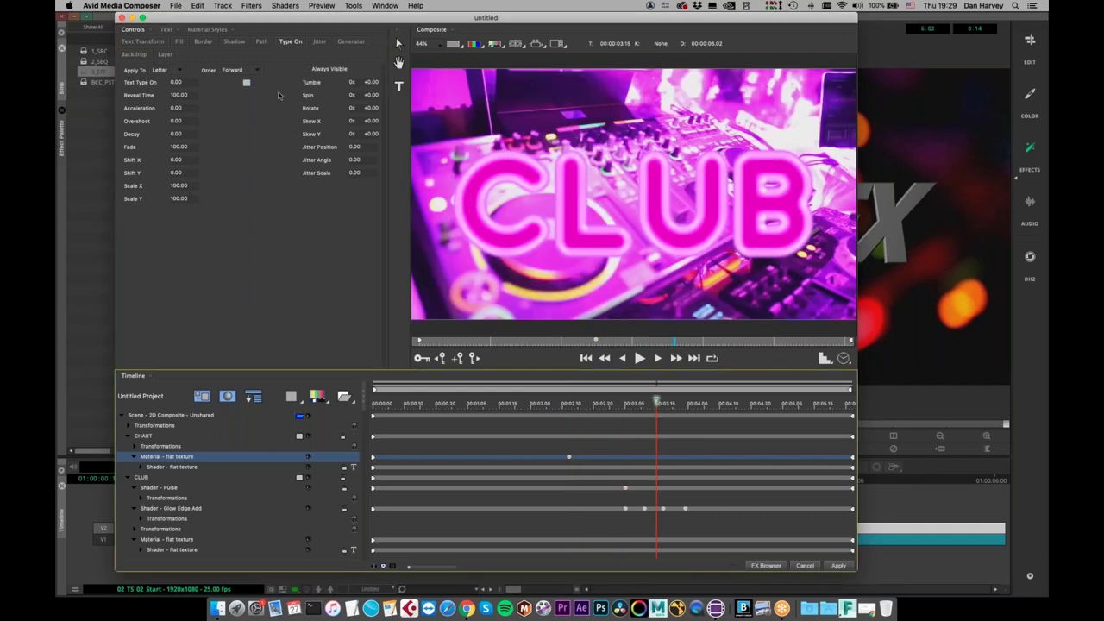
left_click_drag(183, 82, 186, 82)
left_click(246, 82)
left_click(257, 122)
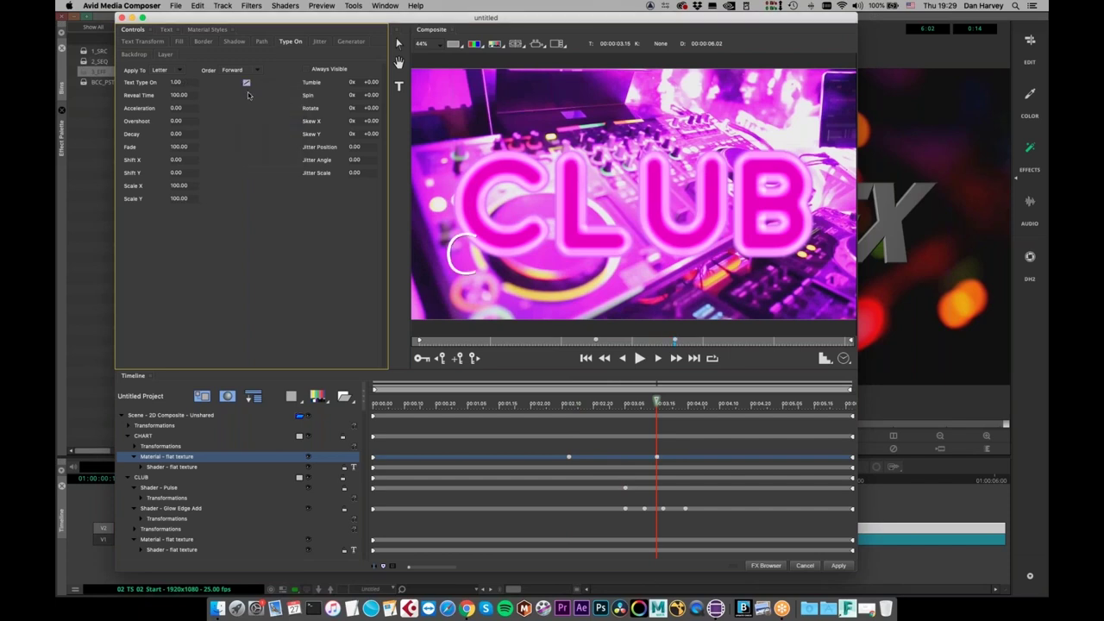
left_click_drag(187, 82, 647, 489)
Set the Type On Scale X to 0, lower Scale Y as well, and scrub through the letters' reveal
mouse_move(657, 403)
left_mouse_down()
mouse_move(609, 402)
mouse_move(522, 429)
mouse_move(623, 437)
mouse_move(623, 403)
mouse_move(636, 400)
left_mouse_up()
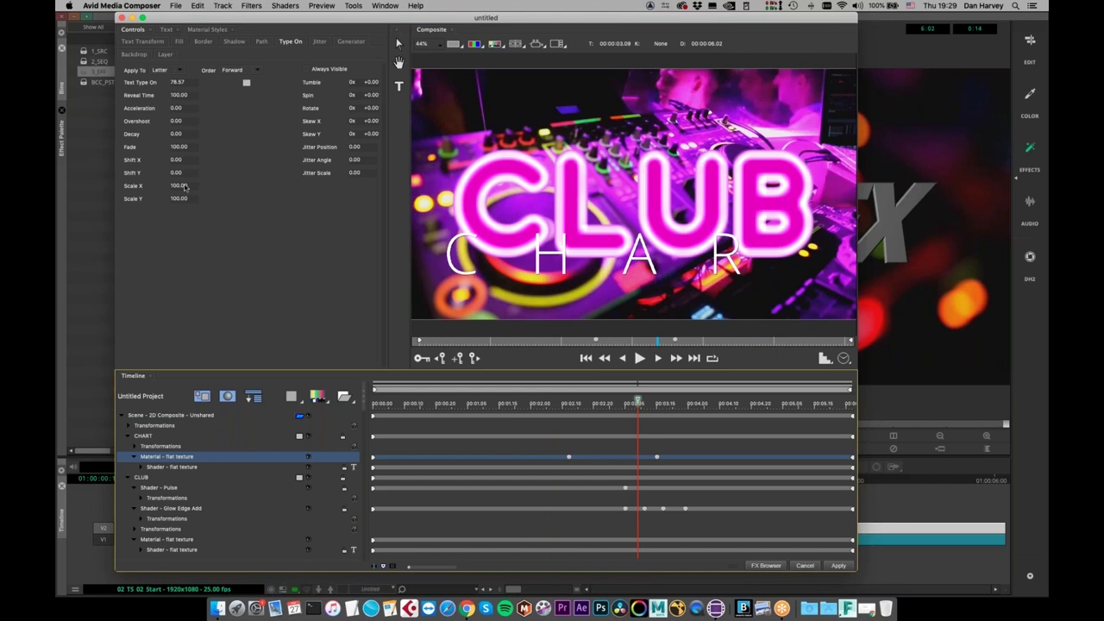
left_click_drag(184, 186, 56, 176)
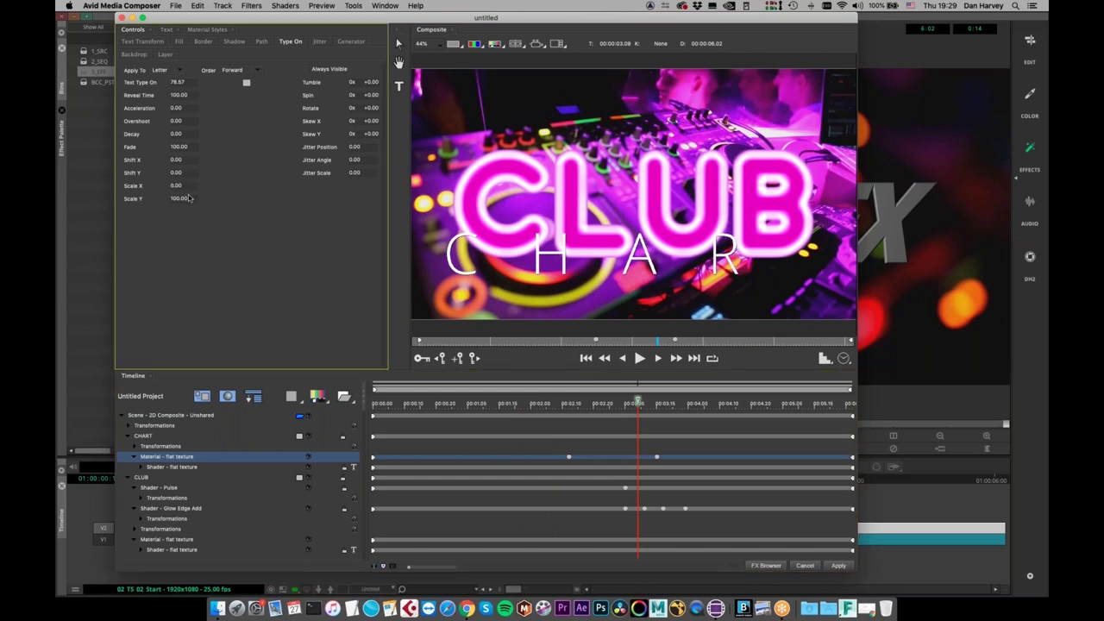
left_click_drag(184, 204, 58, 207)
left_click_drag(638, 400, 714, 458)
Apply the title changes to the sequence and review the CLUB CHART animation at several points
left_click(840, 565)
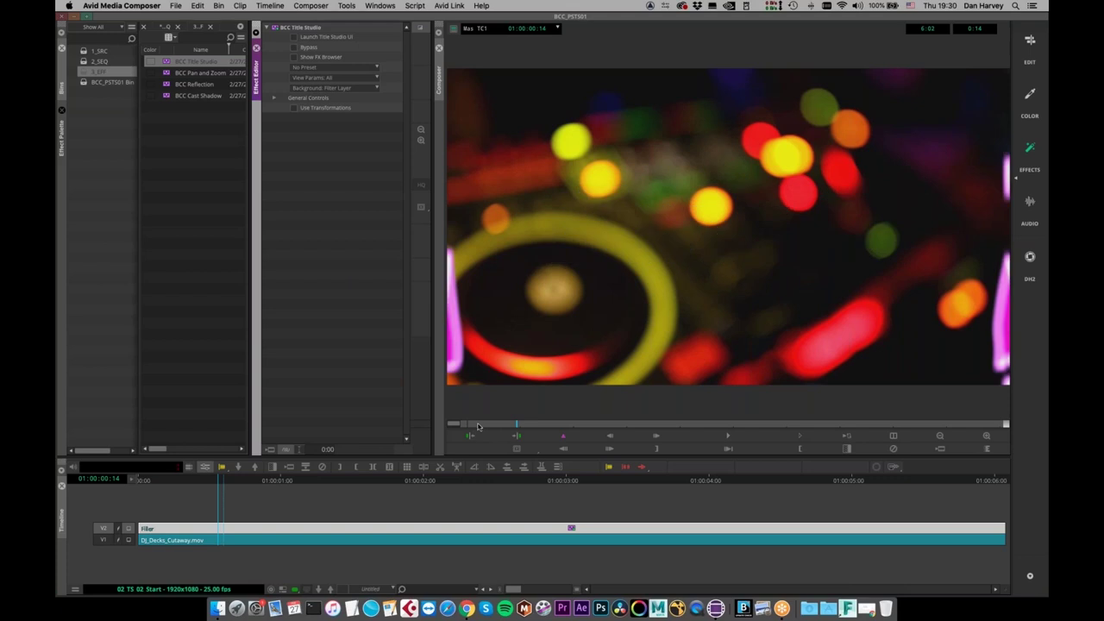
left_click_drag(446, 428, 882, 405)
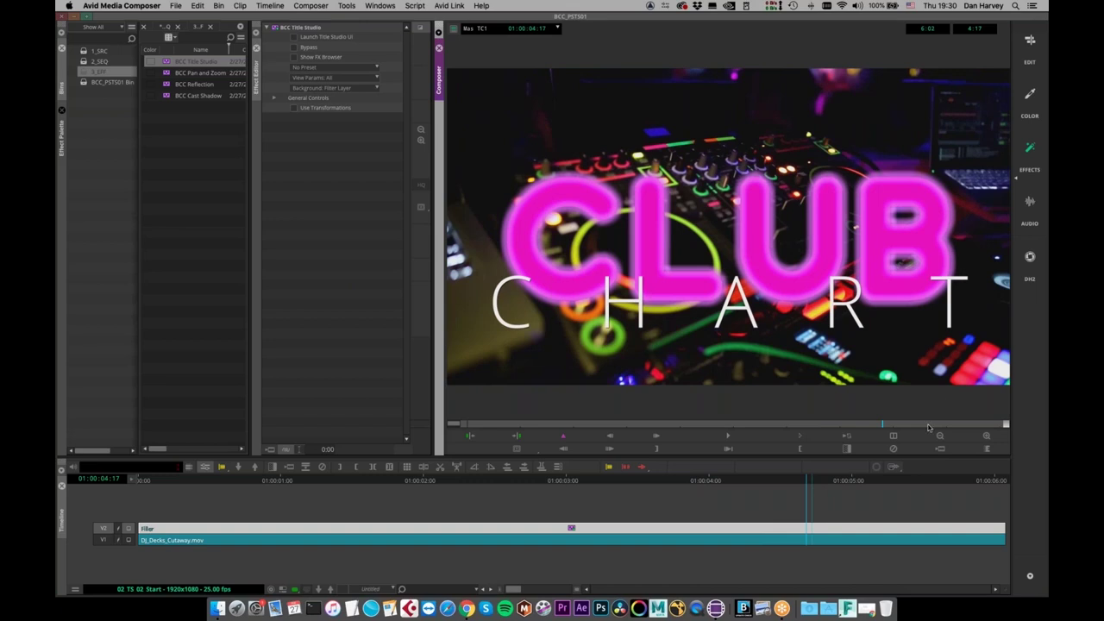
left_click_drag(889, 424, 953, 422)
left_click(747, 424)
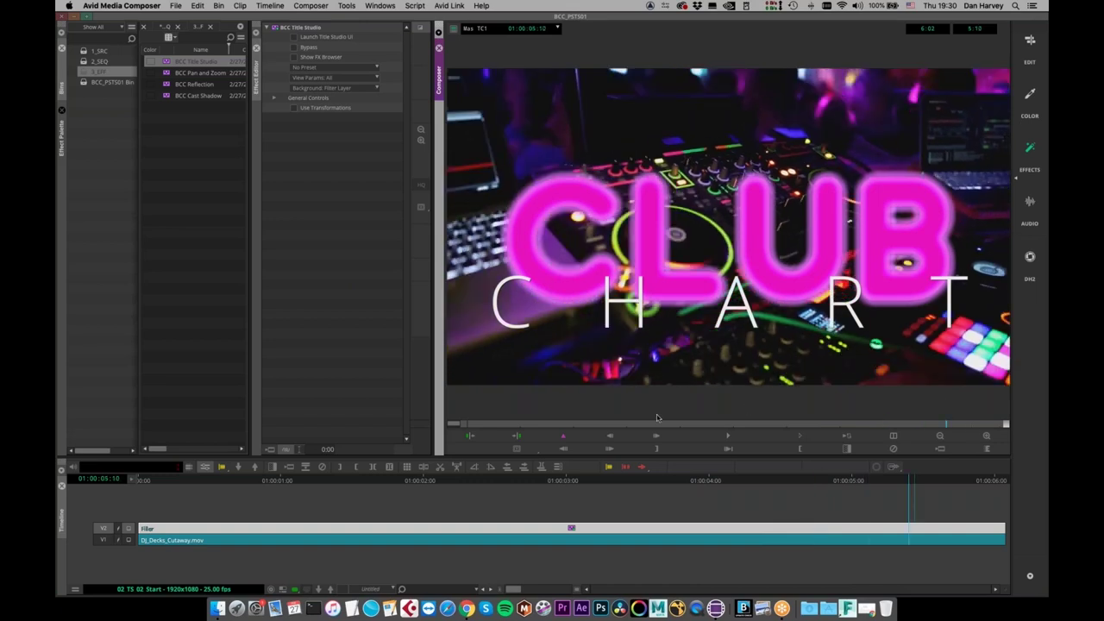
left_click(656, 423)
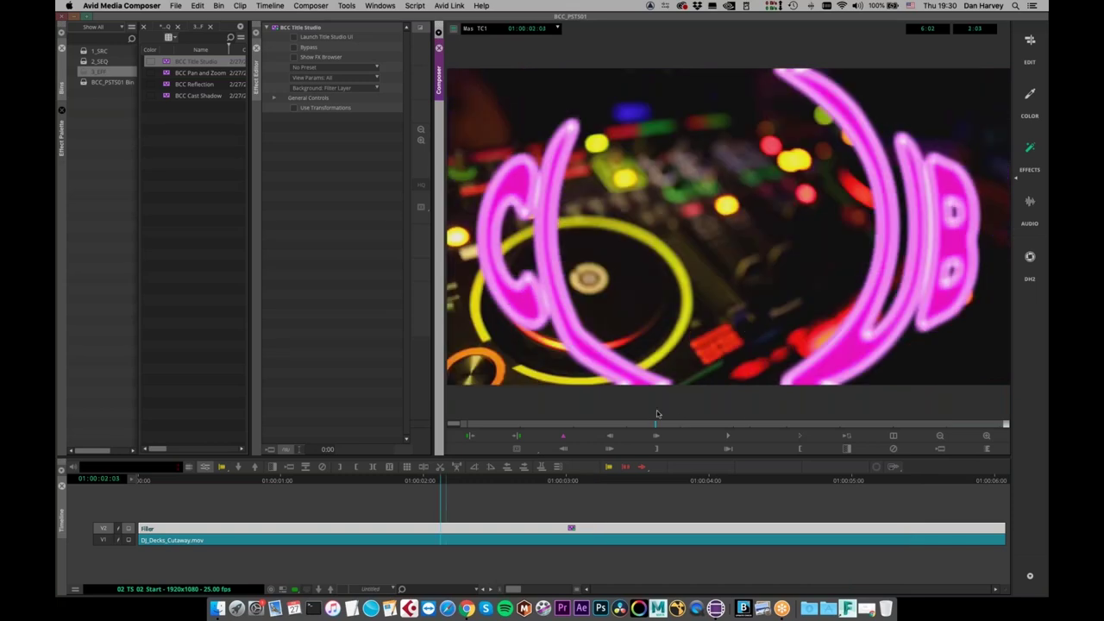
Load the 02a_TS_02 sequence from the 2_SEQ bin and review its title animation from the start
left_click(99, 61)
double_click(82, 63)
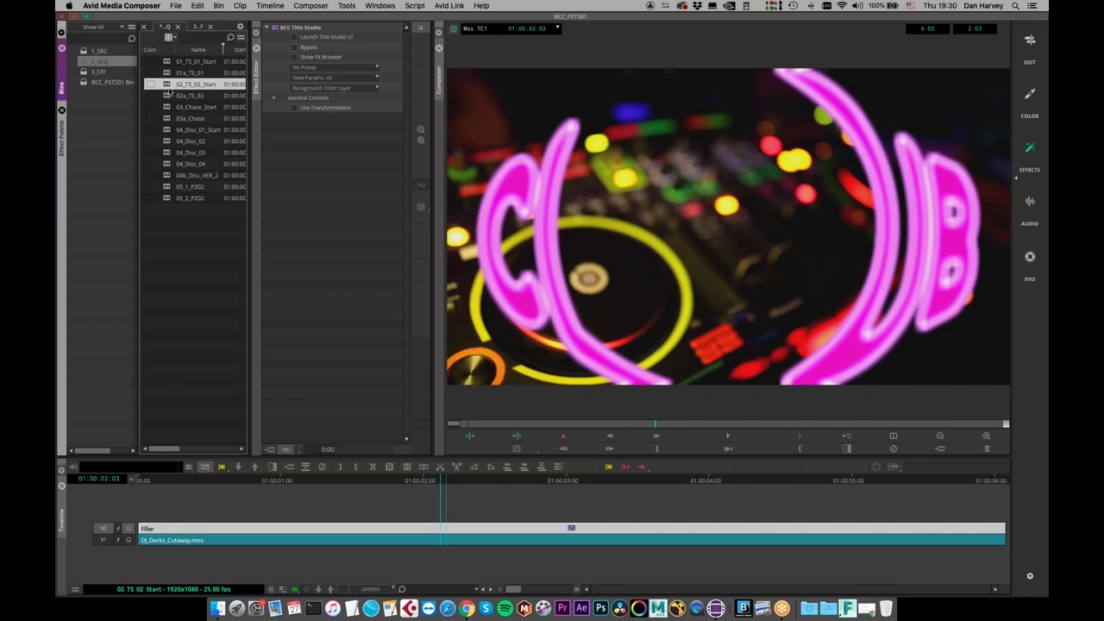
left_click(169, 96)
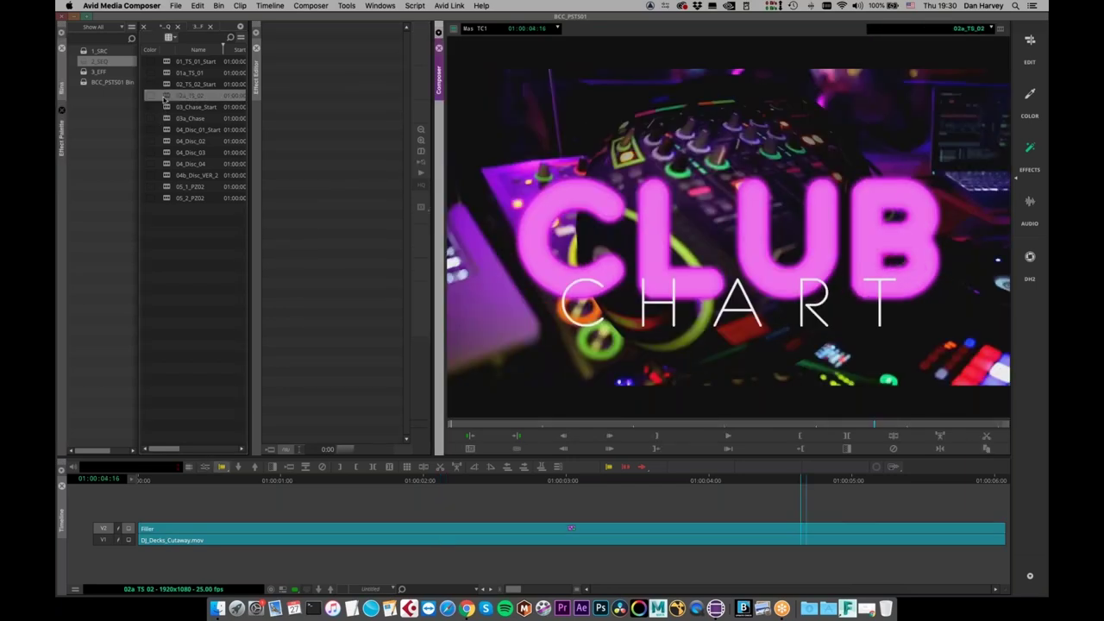
left_click(469, 424)
mouse_move(468, 427)
left_mouse_down()
mouse_move(515, 430)
mouse_move(448, 428)
left_mouse_up()
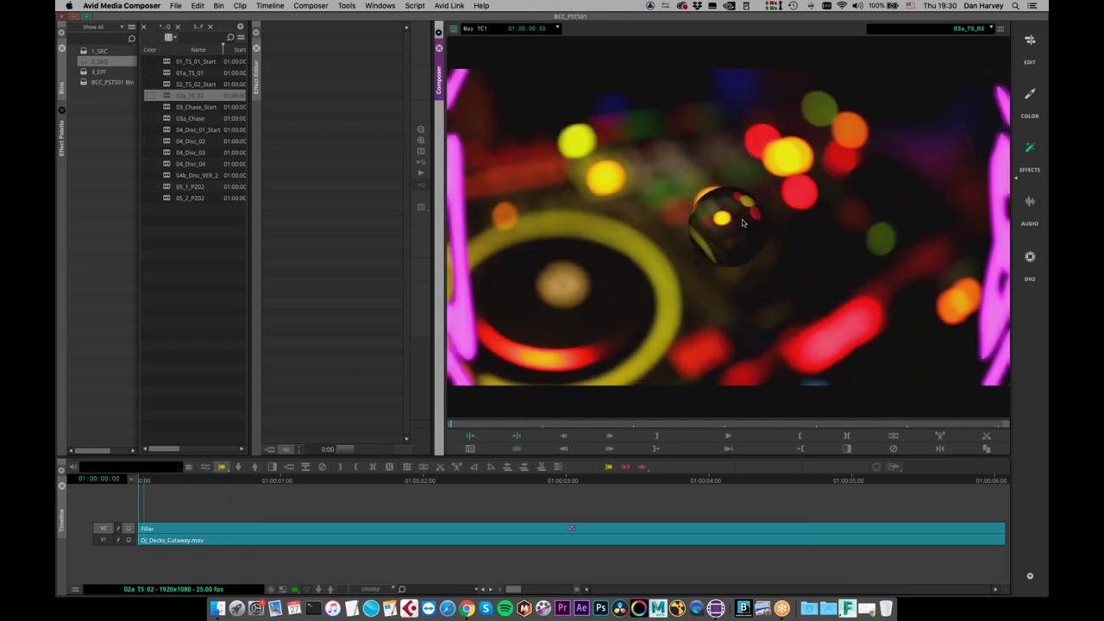
left_click_drag(521, 424, 721, 424)
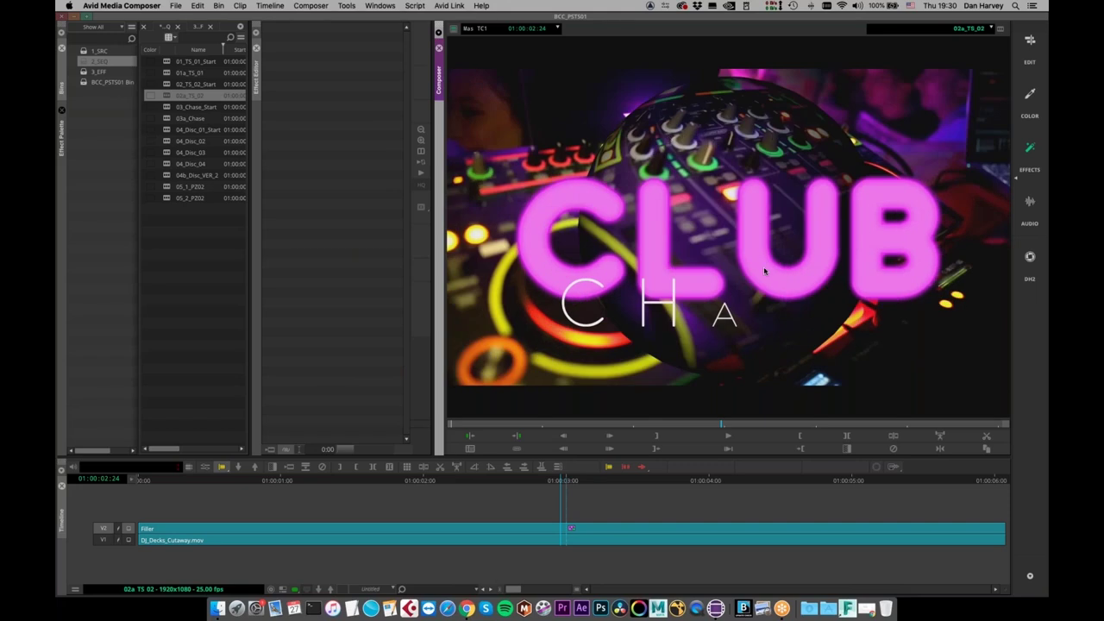
left_click_drag(733, 424, 768, 425)
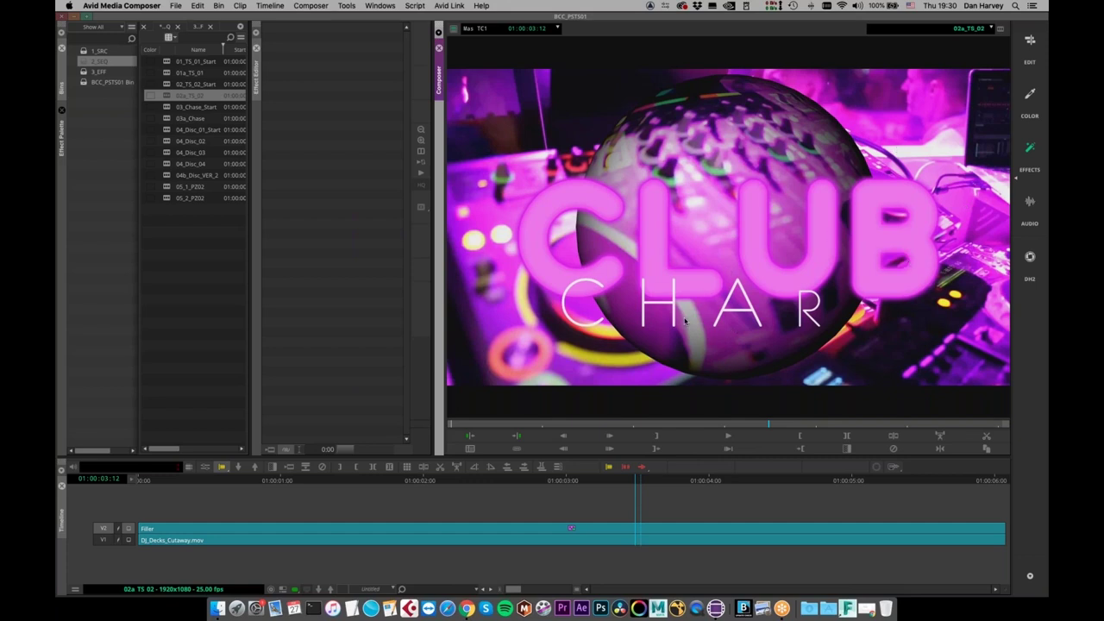
Load the 03_Chase_Start sequence and apply the BCC Pan and Zoom effect from BCC Perspective to the BG.jpg clip
double_click(167, 108)
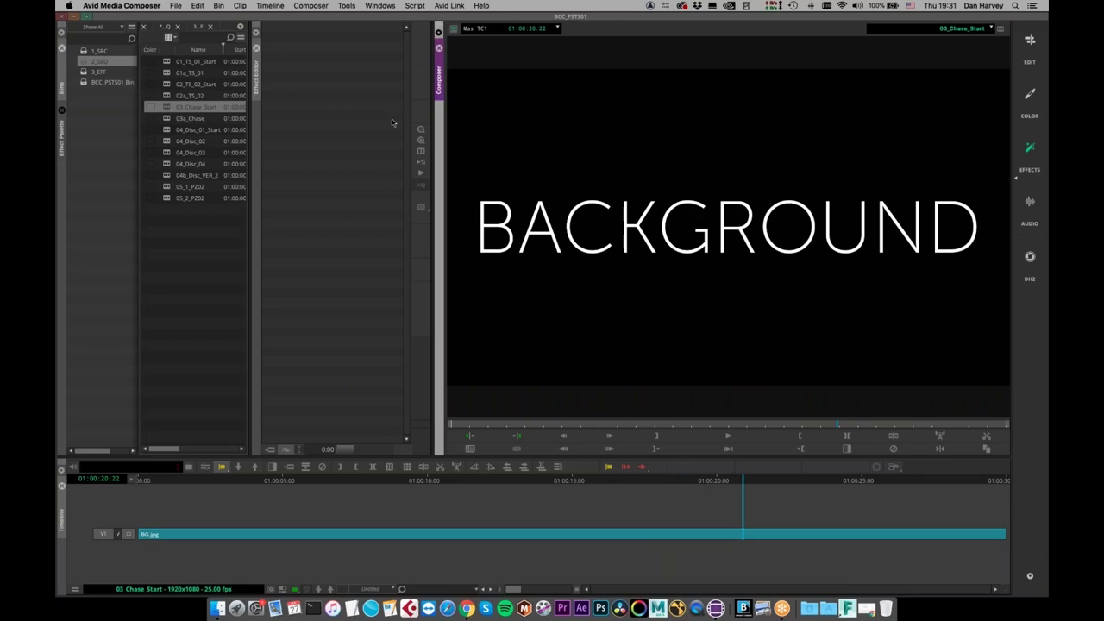
left_click_drag(786, 423, 226, 291)
left_click(63, 138)
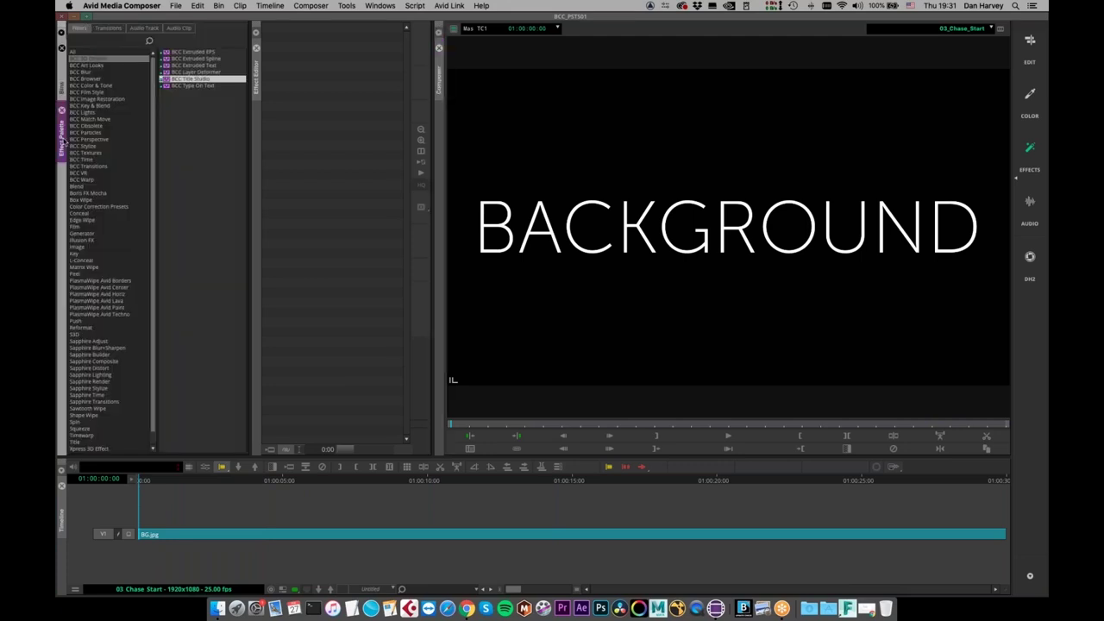
left_click(78, 138)
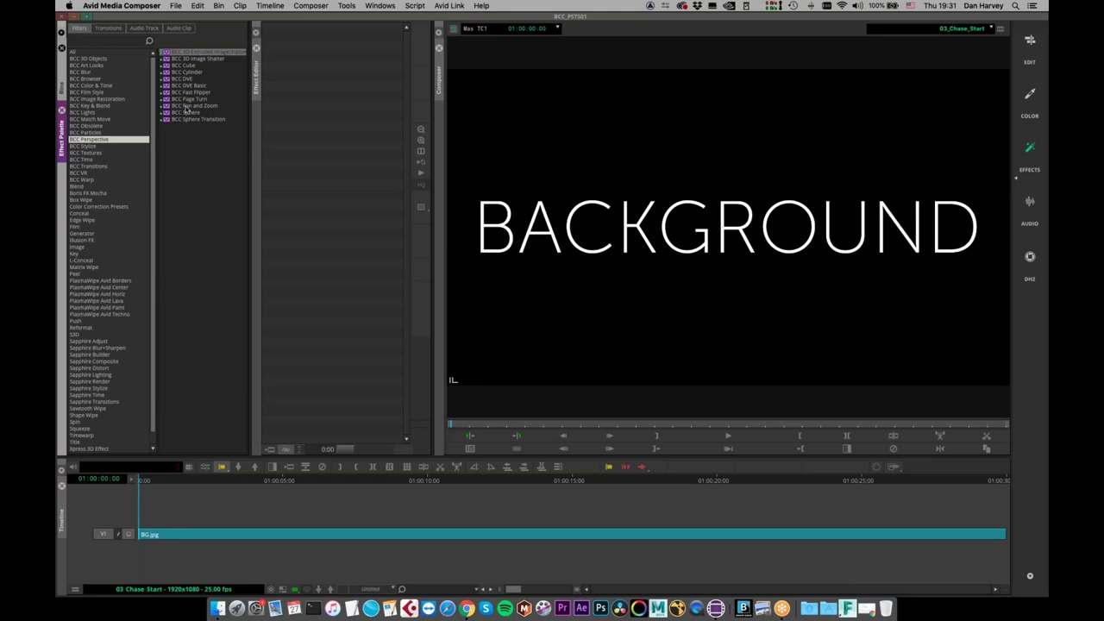
left_click_drag(173, 109, 315, 534)
Change the timeline's video quality mode and review the Pan and Zoom move over the whole BG.jpg clip
left_click_drag(463, 424, 239, 534)
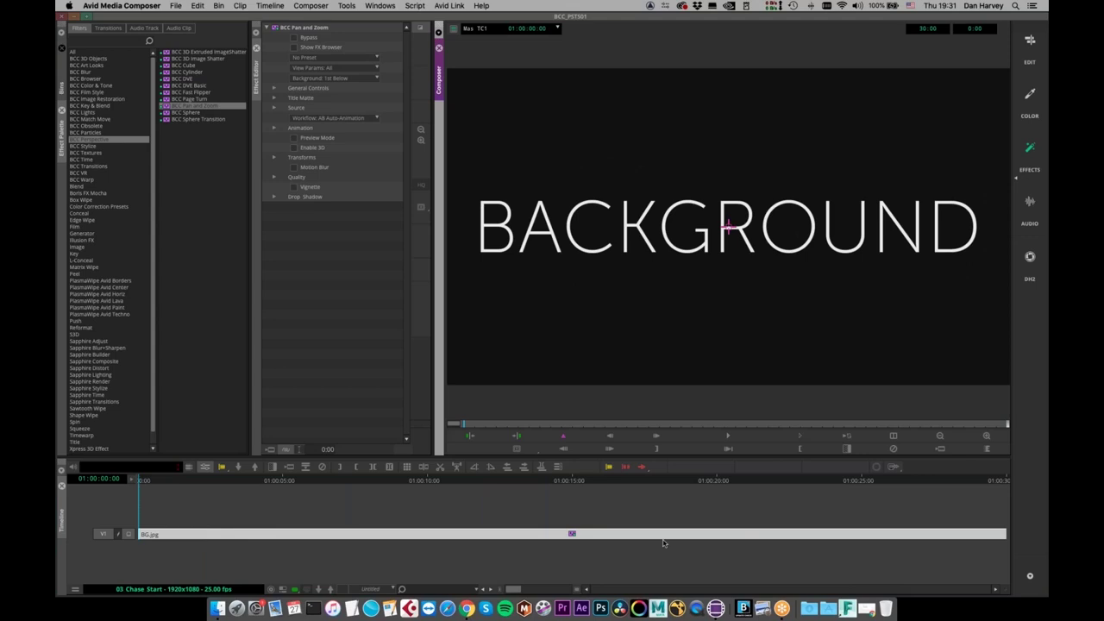
left_click_drag(543, 424, 1007, 403)
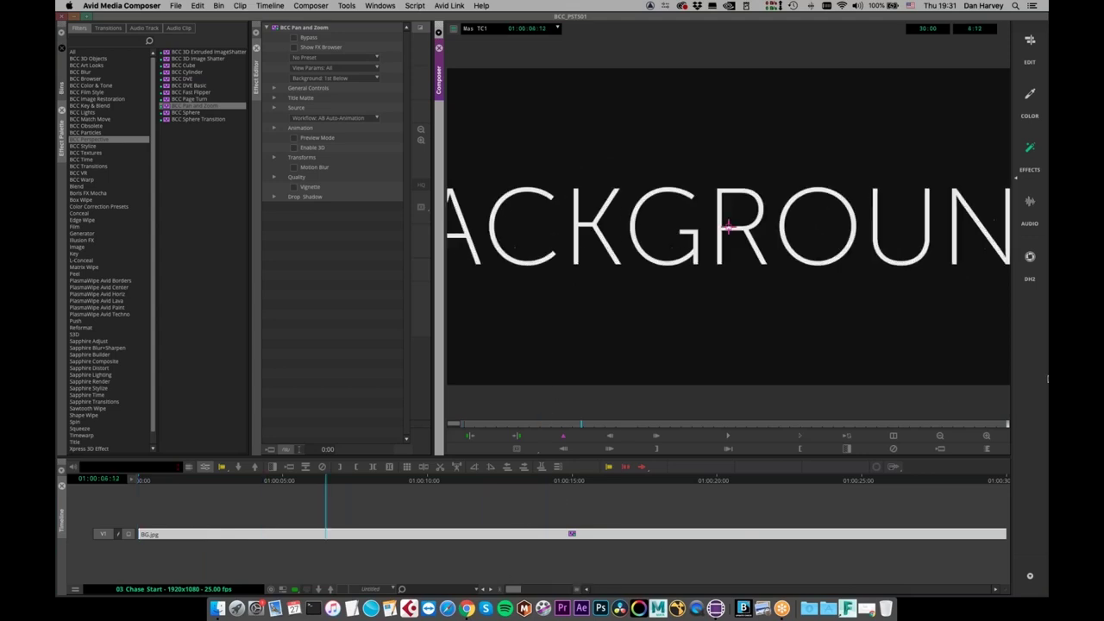
left_click(295, 590)
left_click(294, 591)
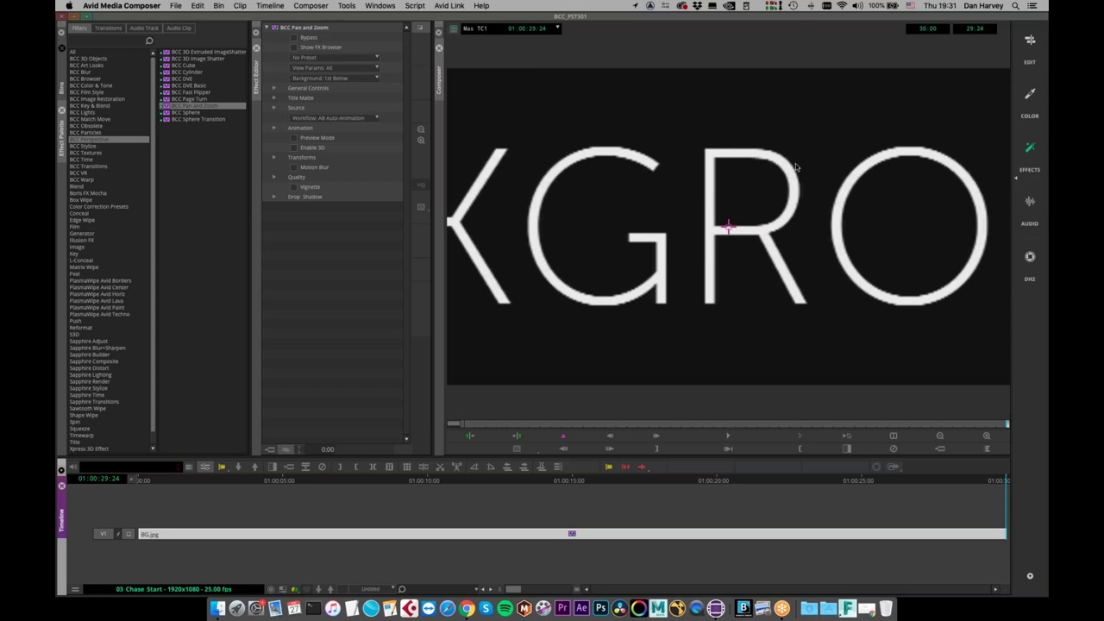
left_click(991, 427)
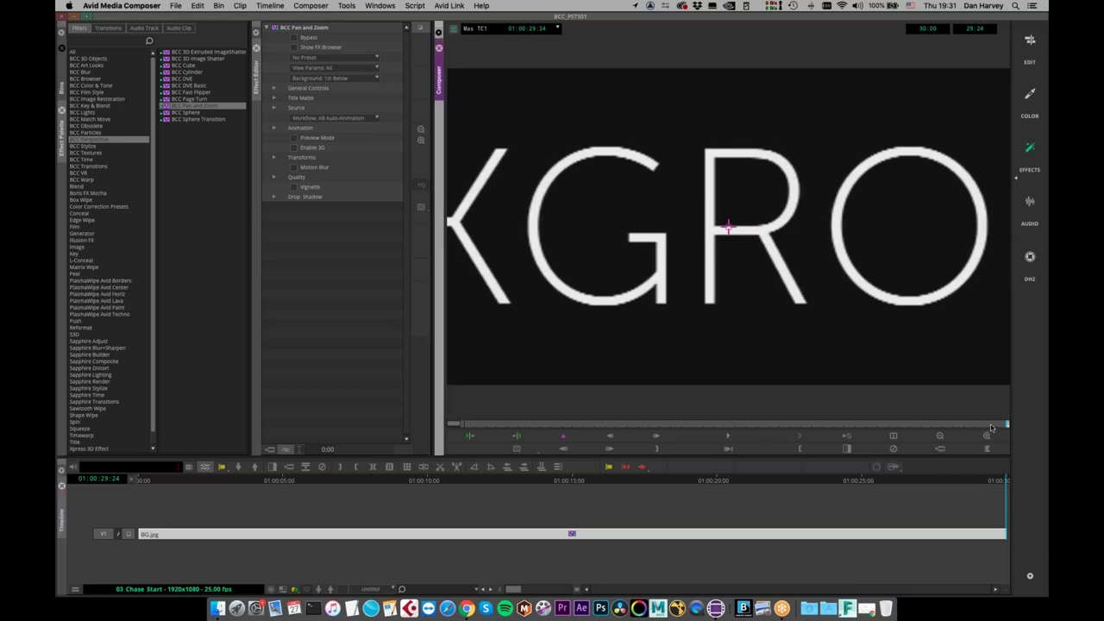
left_click_drag(990, 428, 481, 428)
key("l")
key("l")
key("l")
left_click_drag(947, 426, 611, 434)
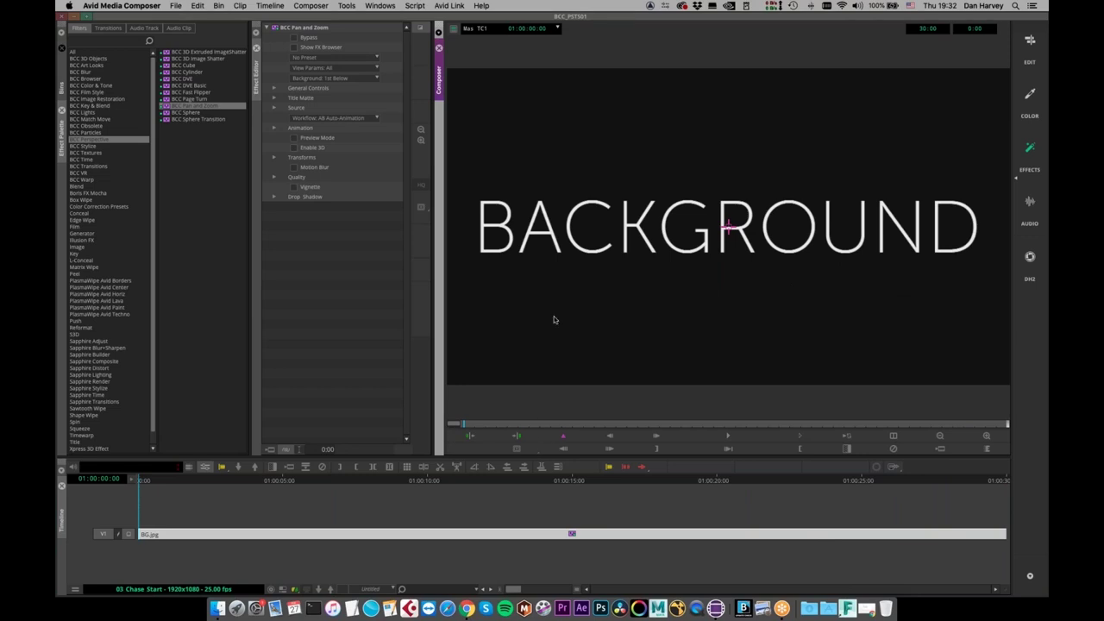
Set the Pan and Zoom source to External File and load the FireShot Capture 002 PNG from the HI_RES folder
left_click(274, 108)
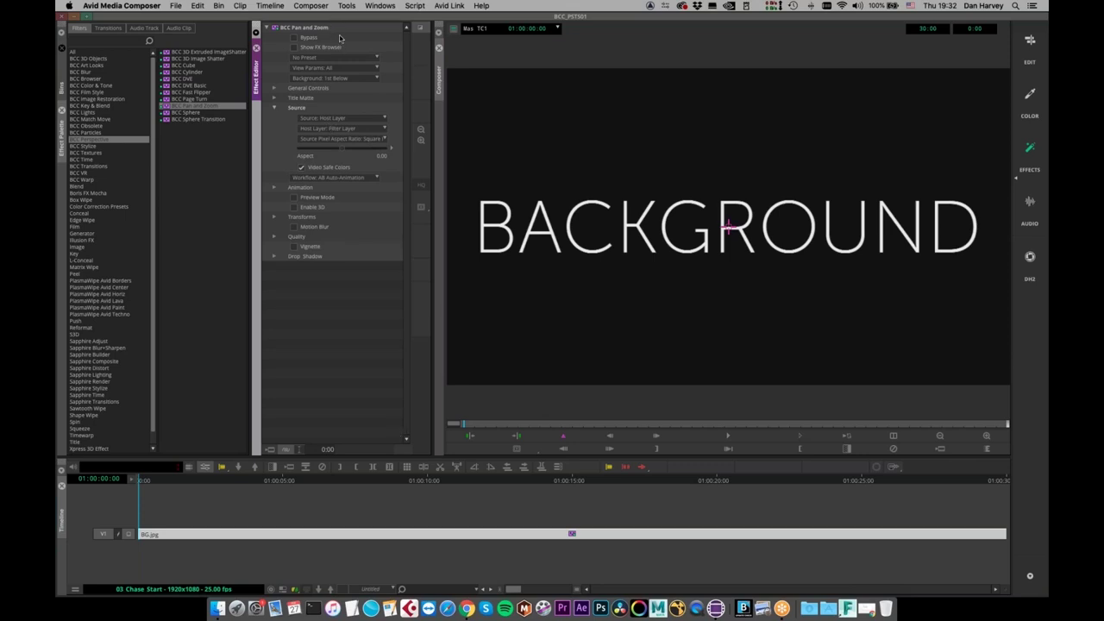
left_click(316, 118)
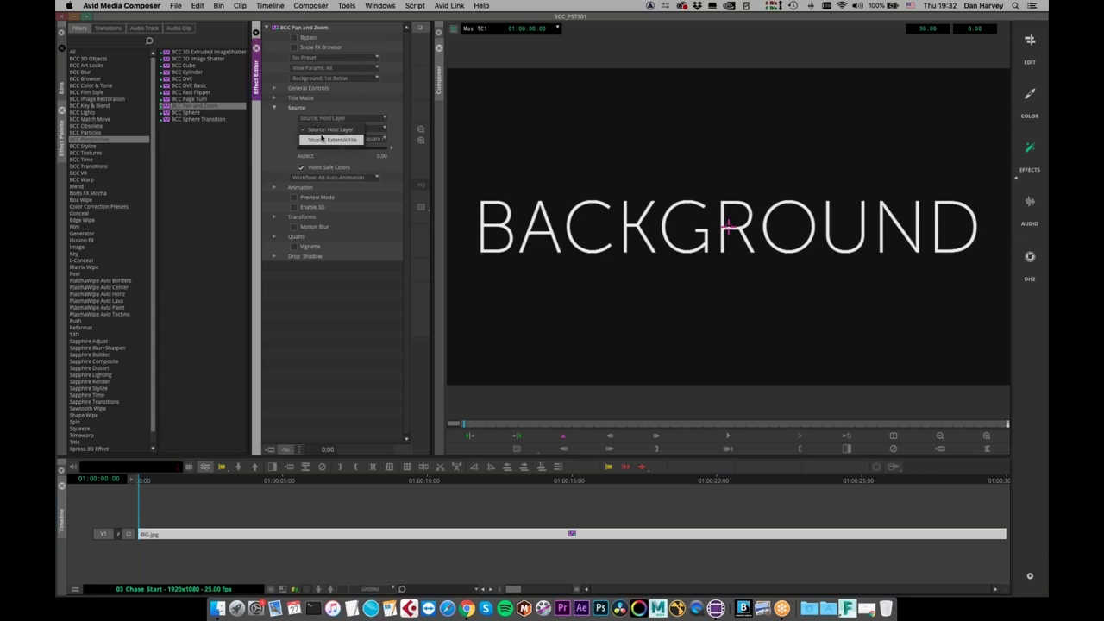
left_click(323, 138)
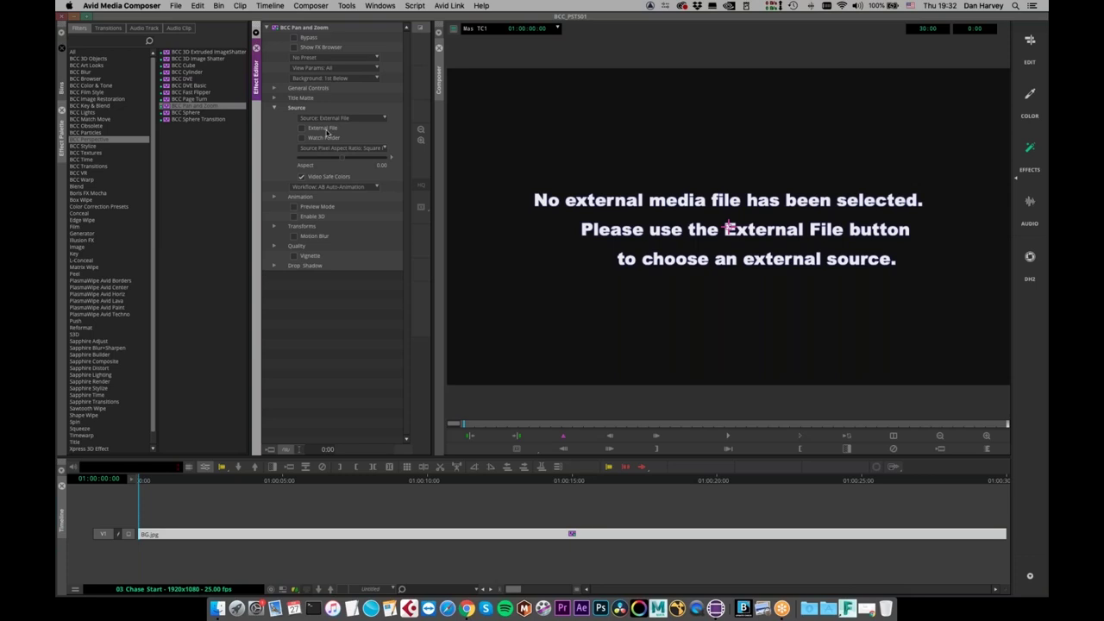
left_click(304, 129)
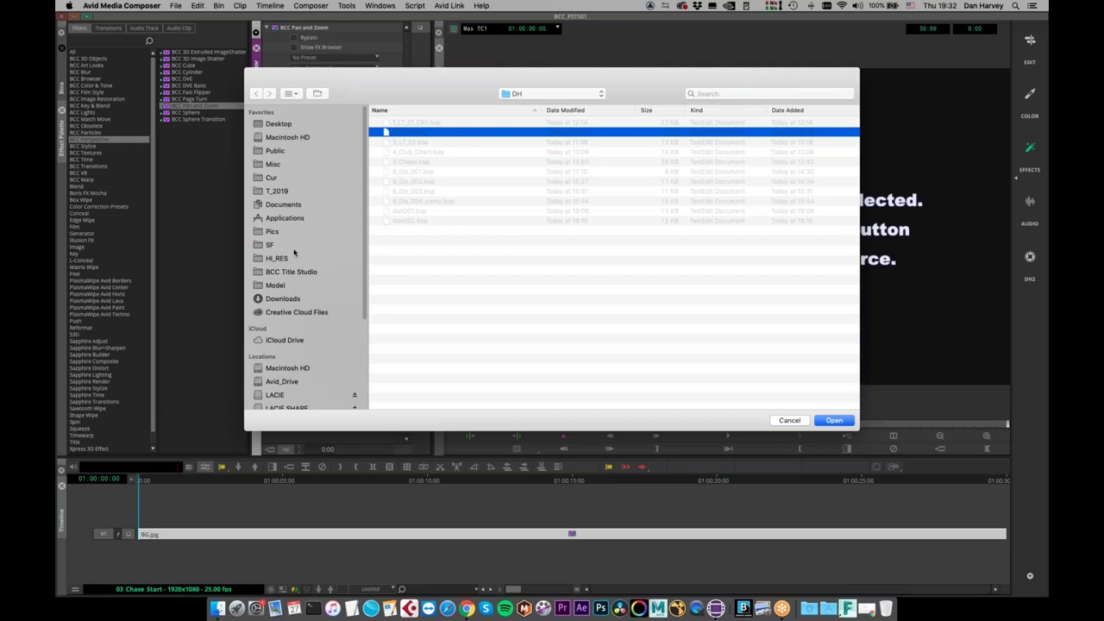
left_click(274, 258)
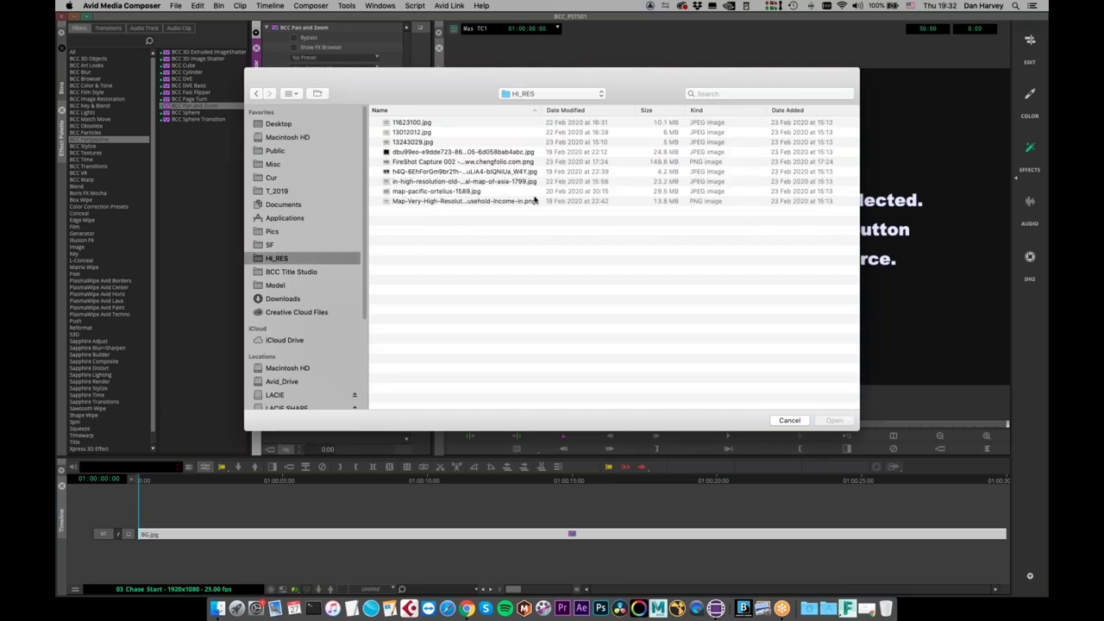
left_click(430, 164)
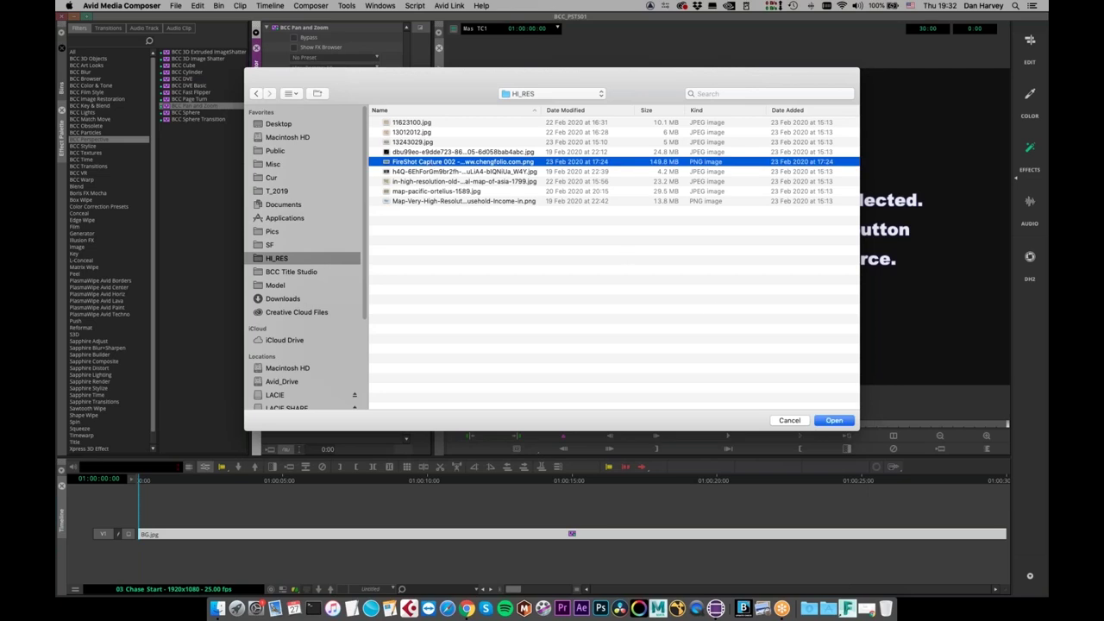
left_click(836, 420)
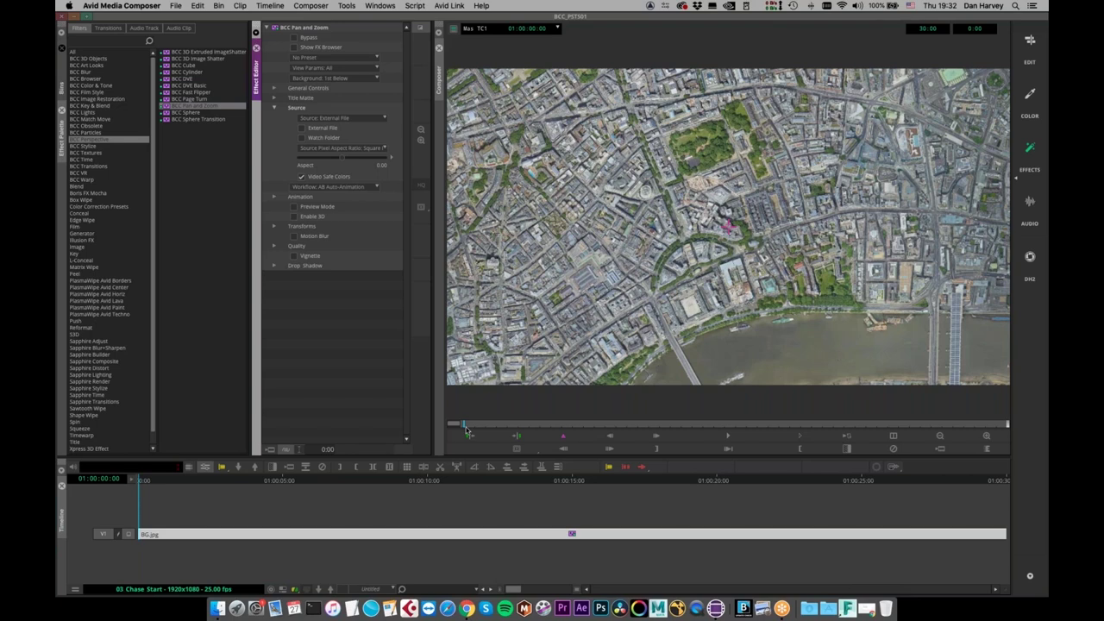
Review the automatic move over the London map from the start to the end of the clip
left_click_drag(469, 426, 1047, 399)
key("Home")
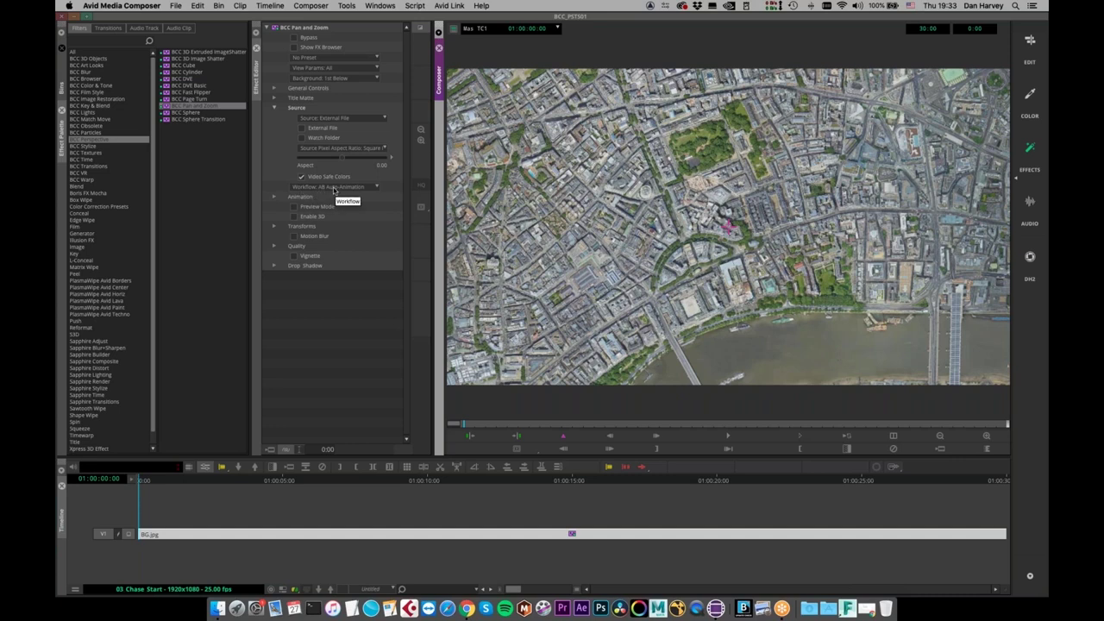
left_click(464, 425)
left_click_drag(464, 426, 461, 424)
left_click_drag(633, 415, 1046, 383)
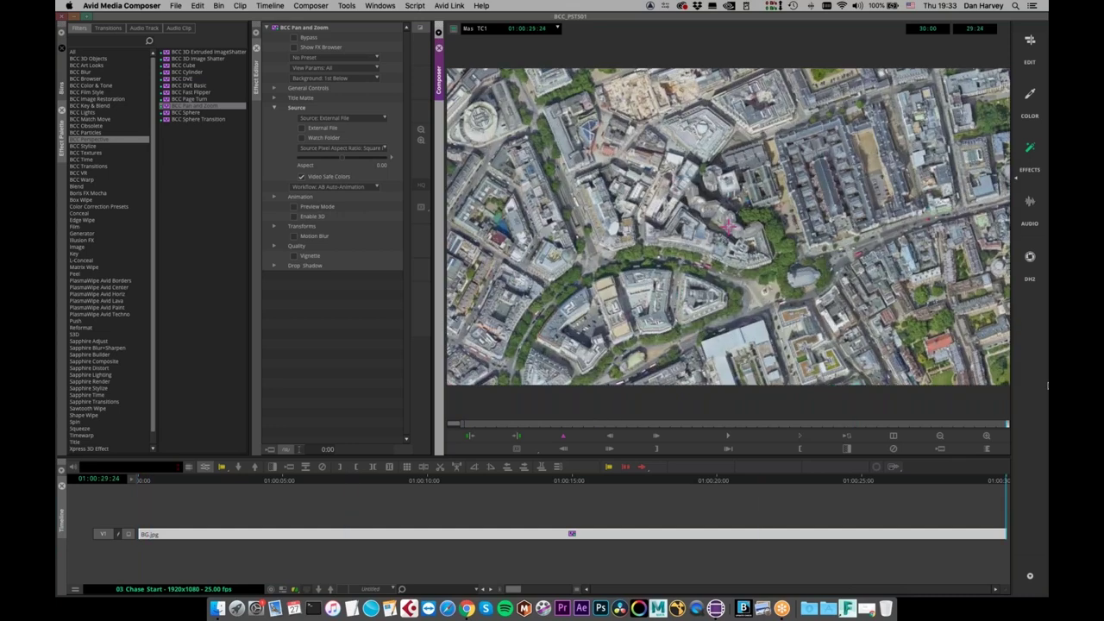
key("Home")
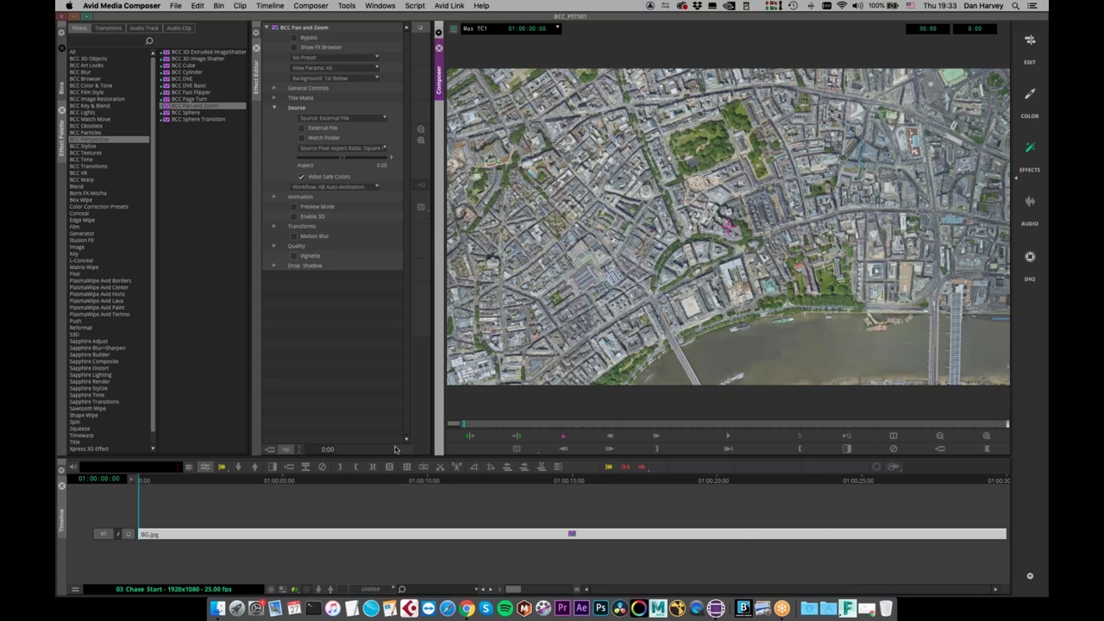
Set Scale B in the Transforms parameters to about 481.01 and check the zoom from the clip's end back to its start
left_click(274, 227)
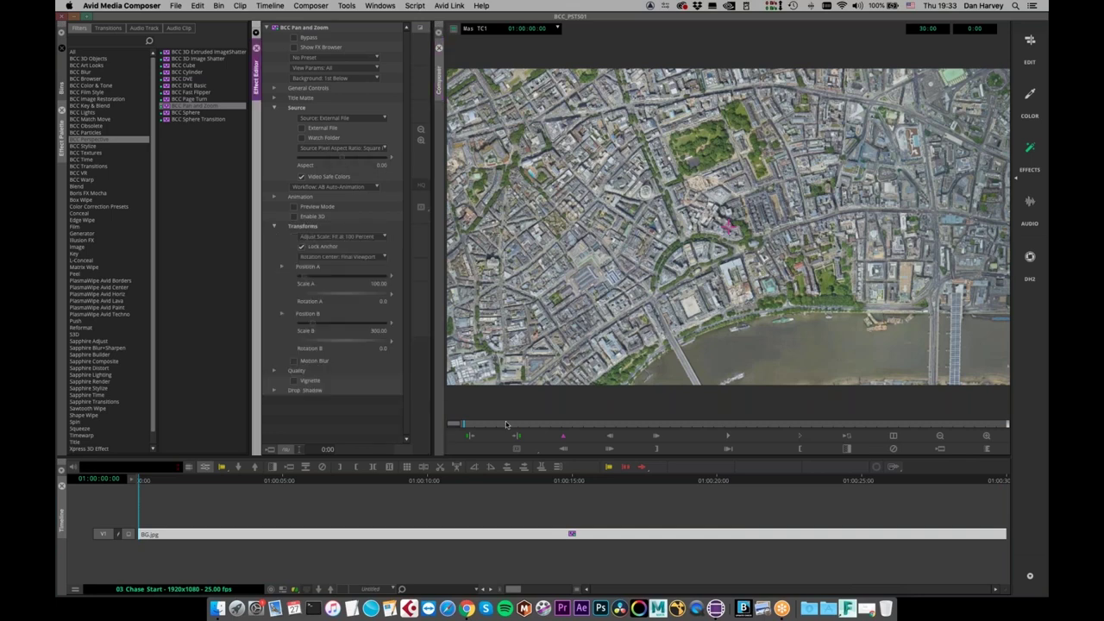
left_click_drag(514, 422, 1040, 408)
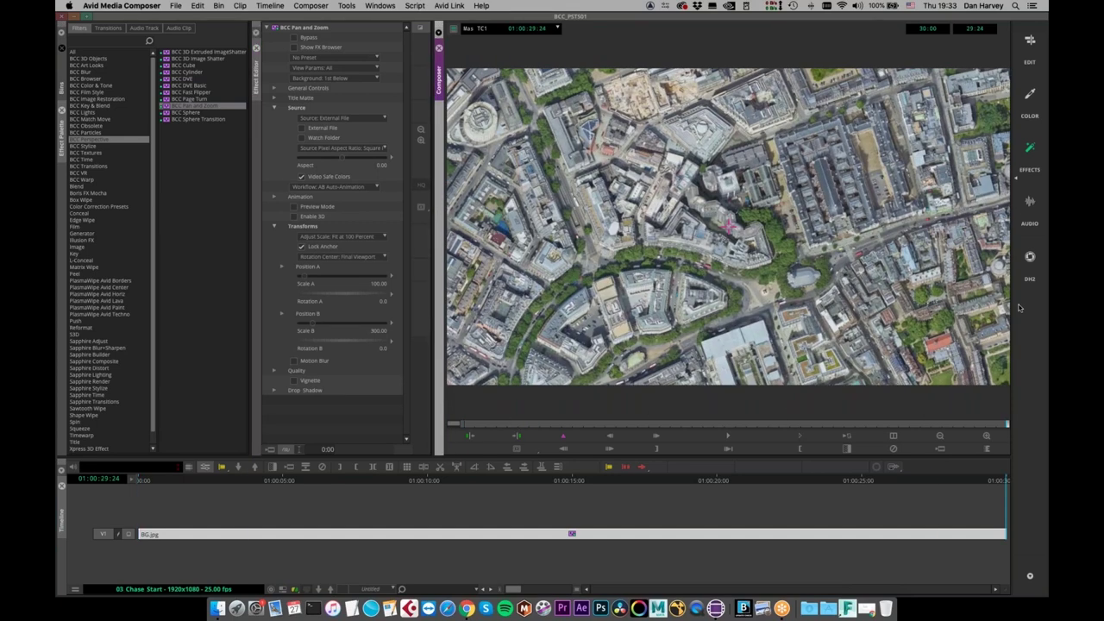
left_click(314, 325)
mouse_move(315, 326)
left_mouse_down()
mouse_move(326, 328)
mouse_move(316, 330)
left_mouse_up()
left_click_drag(885, 424, 903, 380)
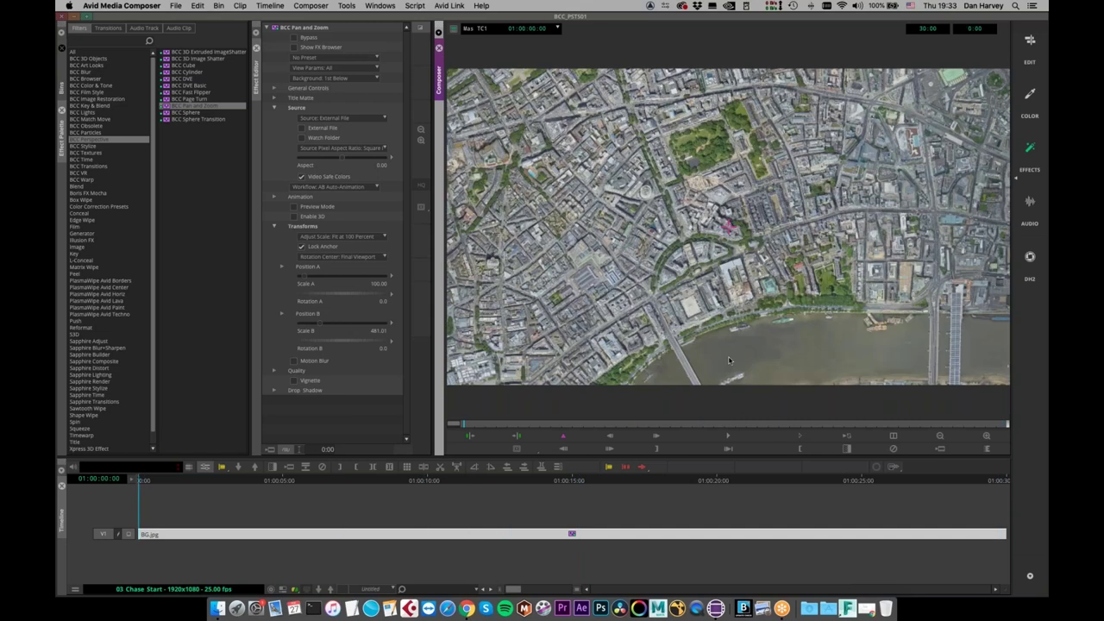
left_click_drag(664, 428, 375, 436)
Enable Preview Mode, compare the Setup A and Setup B preview targets, and leave Setup B as the target
left_click(294, 209)
left_click(294, 209)
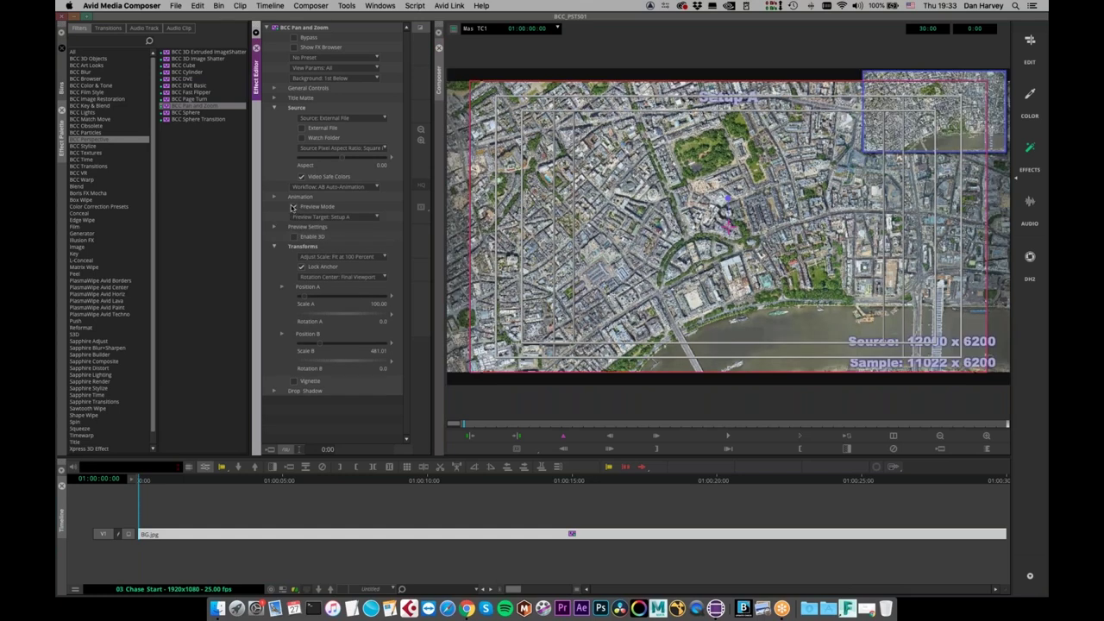
left_click(334, 221)
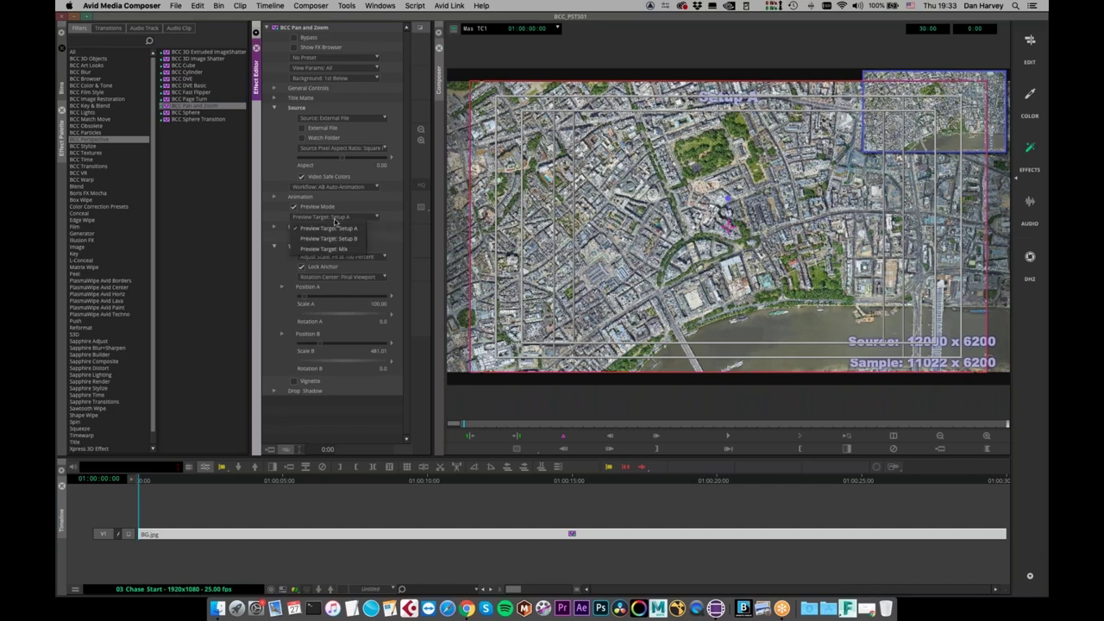
left_click(337, 238)
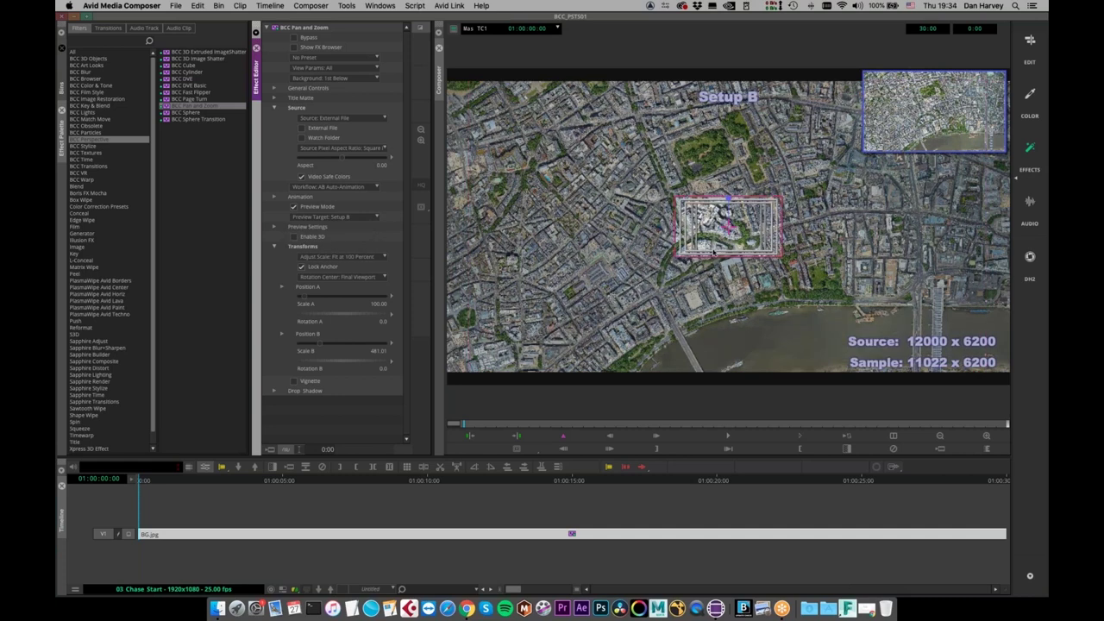
left_click(346, 217)
left_click(352, 227)
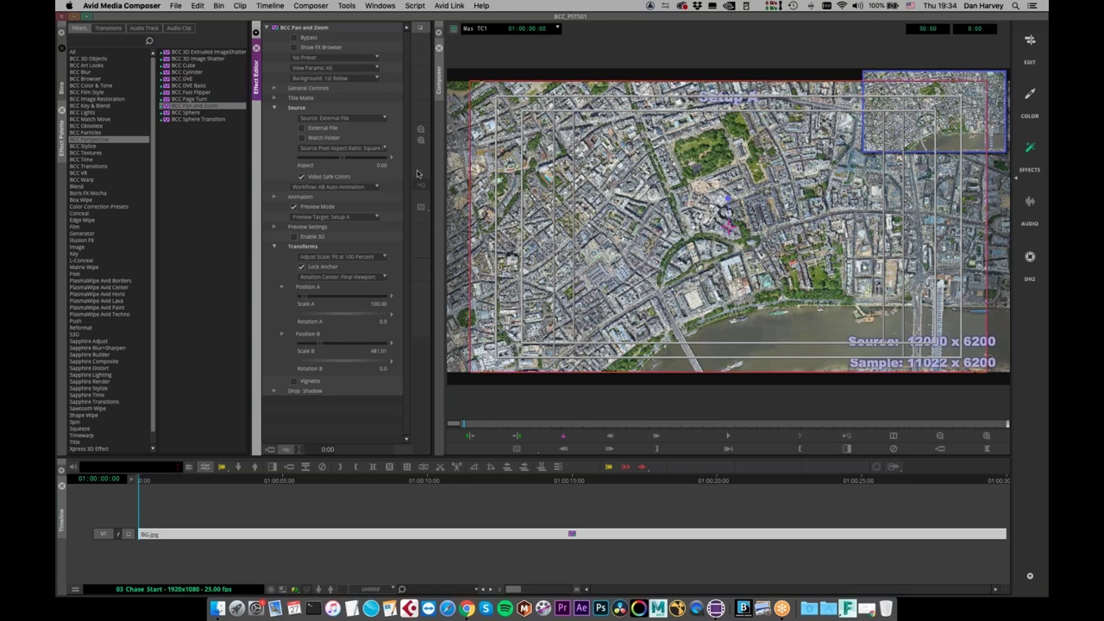
left_click(348, 217)
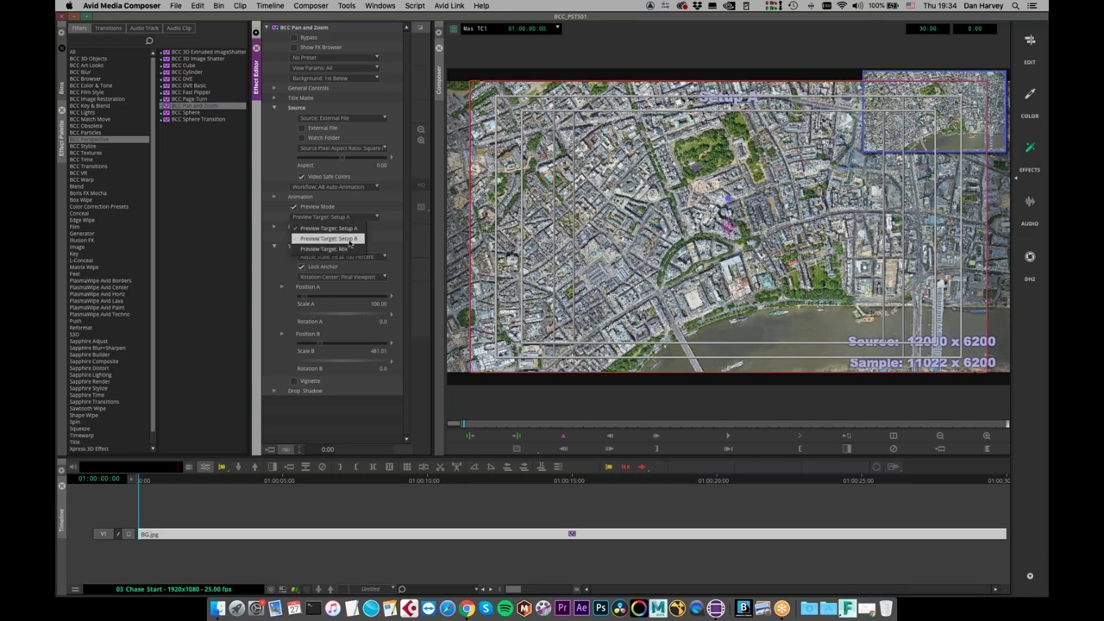
left_click(328, 239)
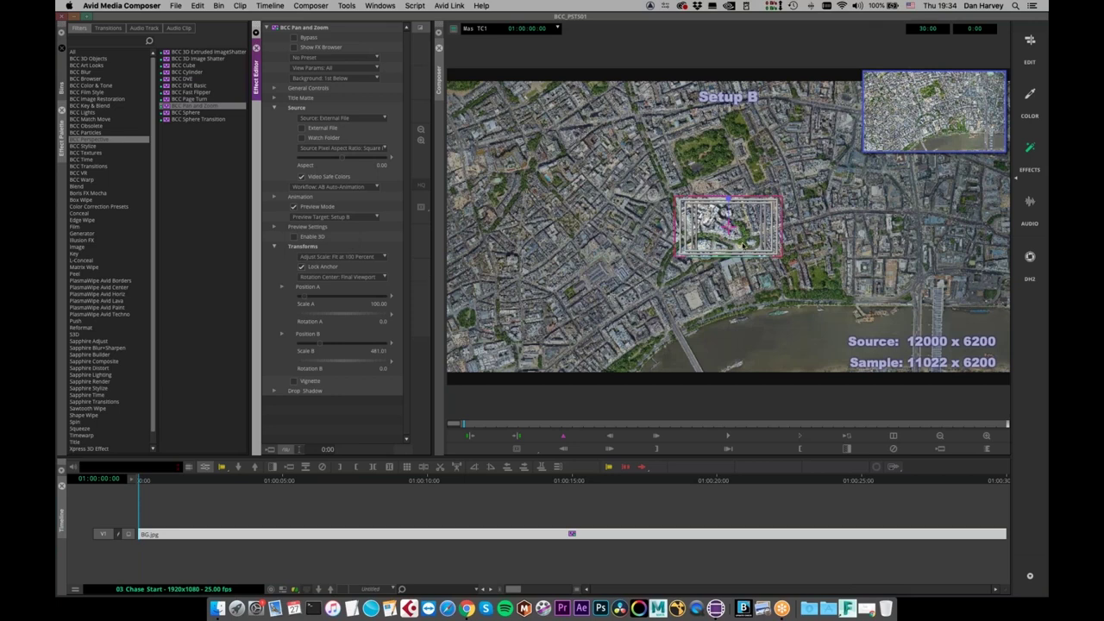
Move the Setup B frame up and right on the map, just east of the green square, and check both clip ends
left_click_drag(767, 216, 822, 176)
left_click_drag(998, 426, 1046, 586)
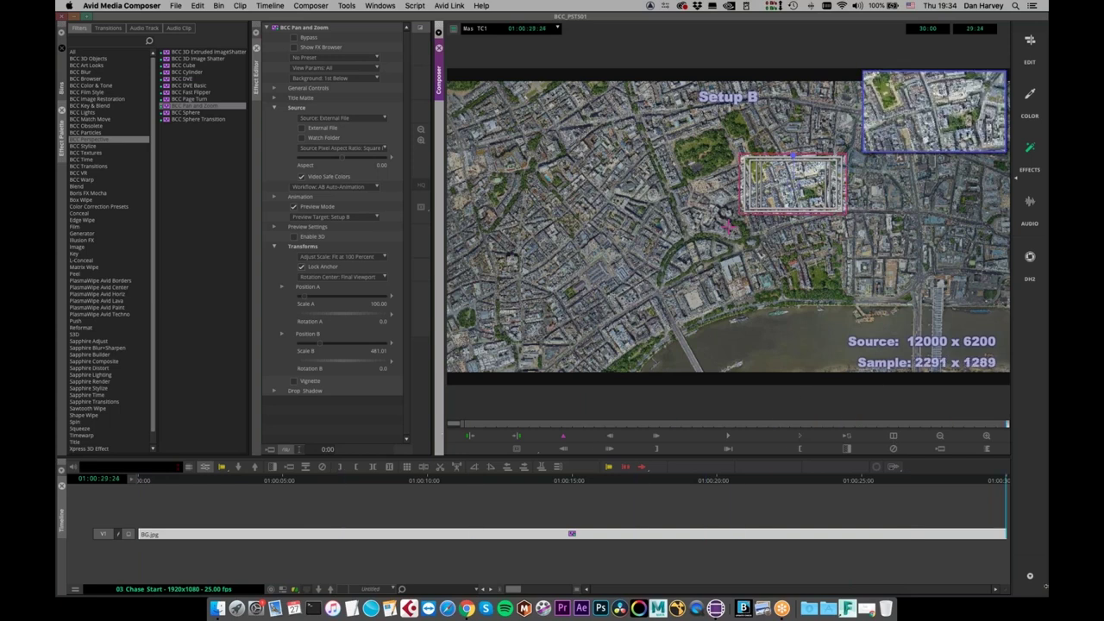
left_click_drag(999, 423, 166, 476)
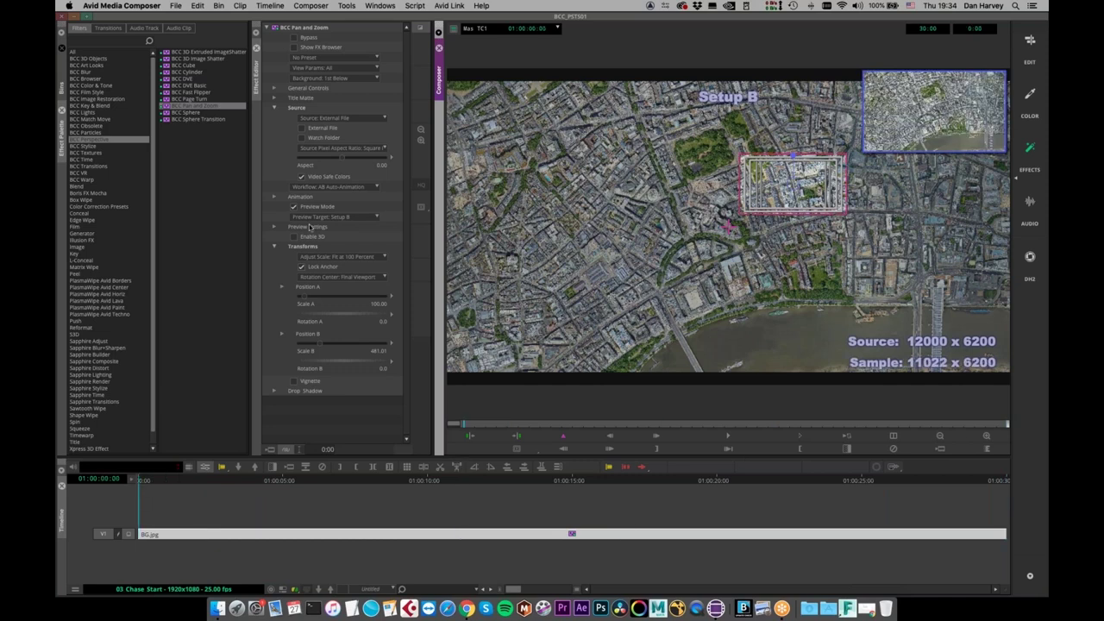
Turn off Preview Mode and review the repositioned pan and zoom through to the end of the clip
left_click(293, 209)
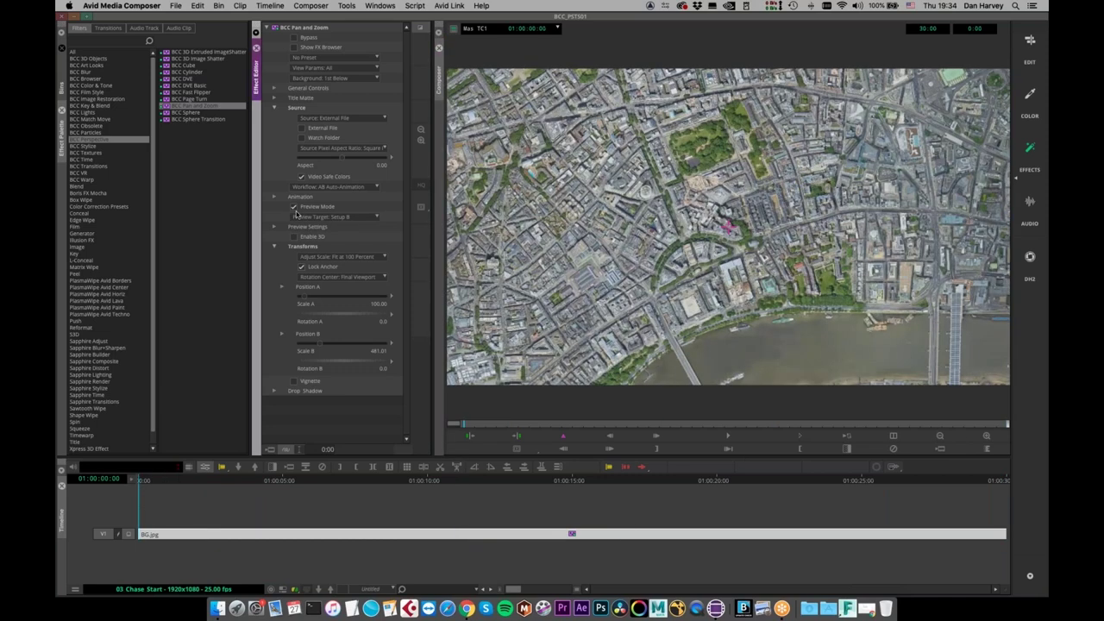
left_click_drag(469, 424, 57, 479)
left_click_drag(459, 480, 1006, 480)
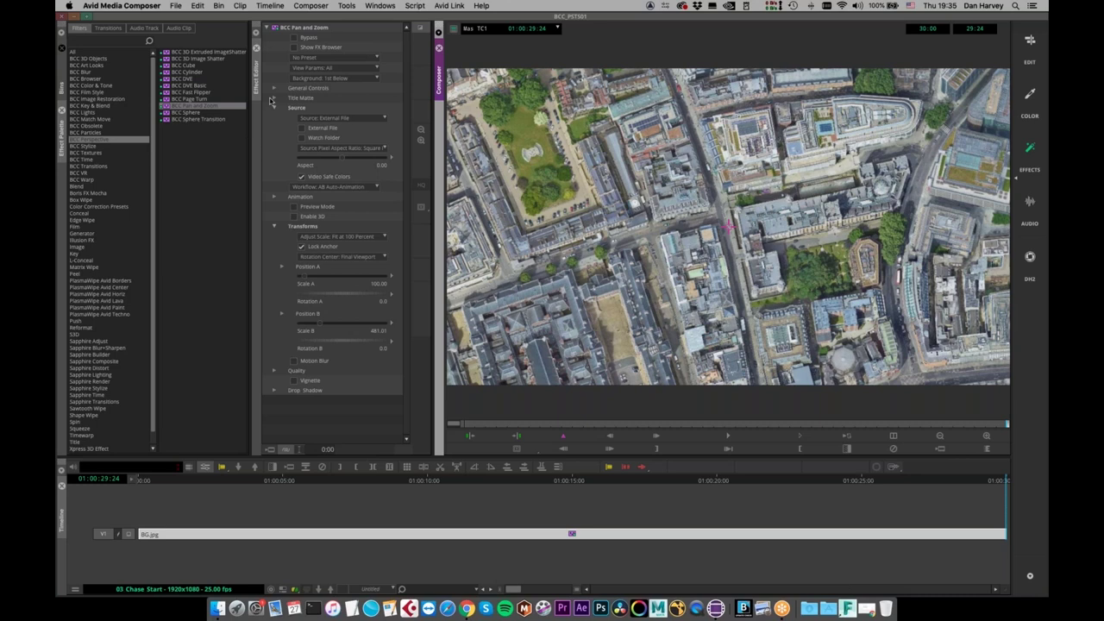
Try Draft Mode on and off in General Controls, and change the timeline's video quality mode
left_click(274, 89)
left_click(302, 127)
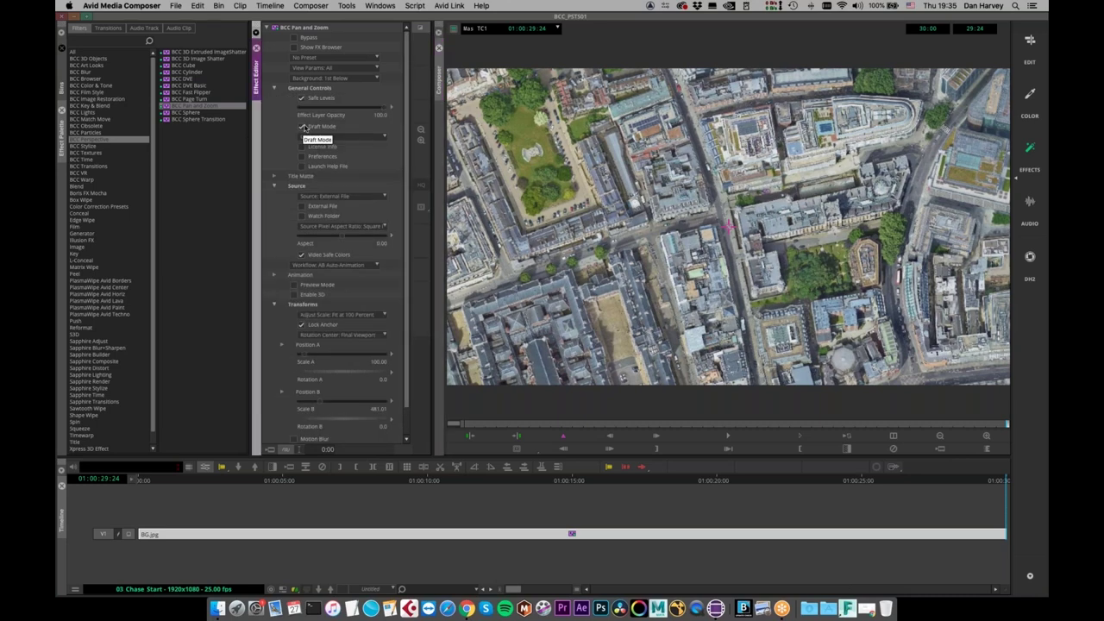
left_click(507, 422)
left_click(302, 127)
left_click(296, 594)
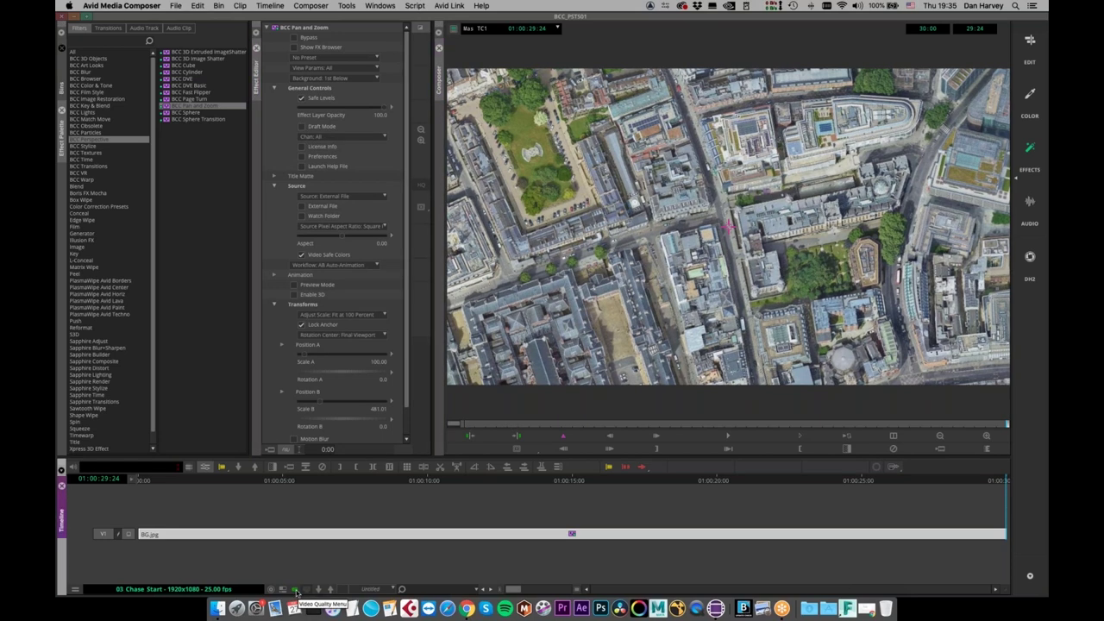
left_click(626, 468)
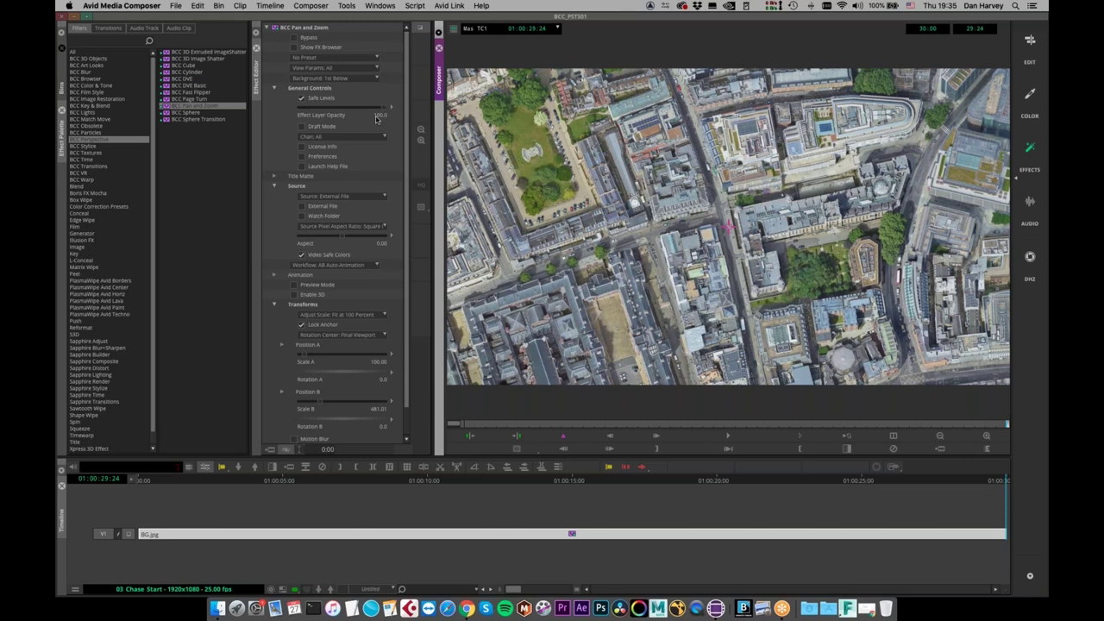
Toggle Draft Mode on and off again while comparing the start and end frames of the clip
left_click(303, 128)
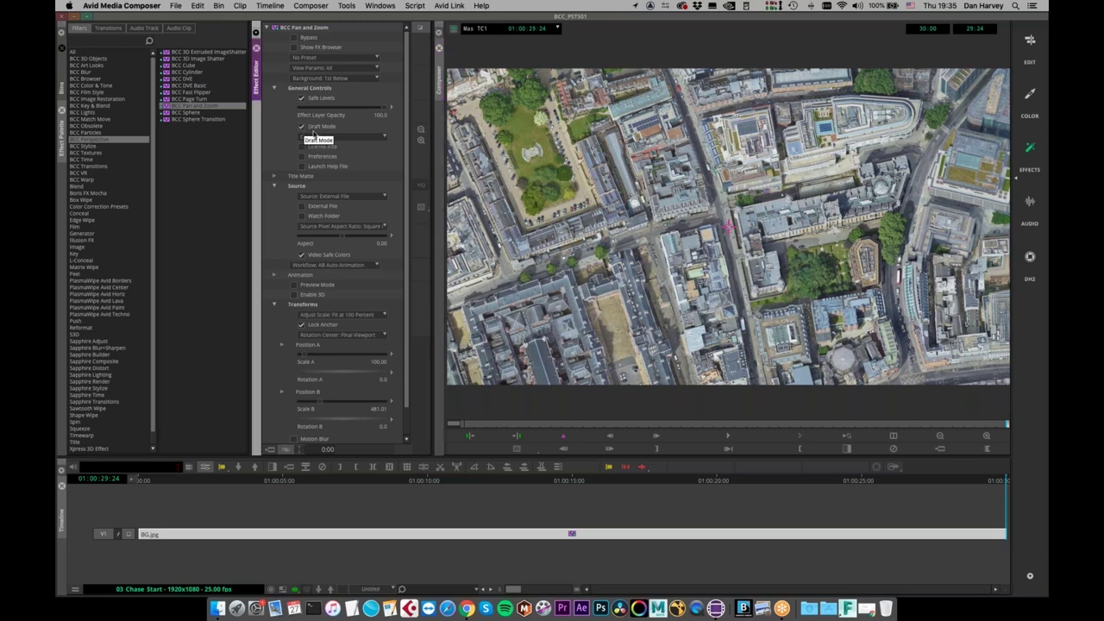
left_click(844, 448)
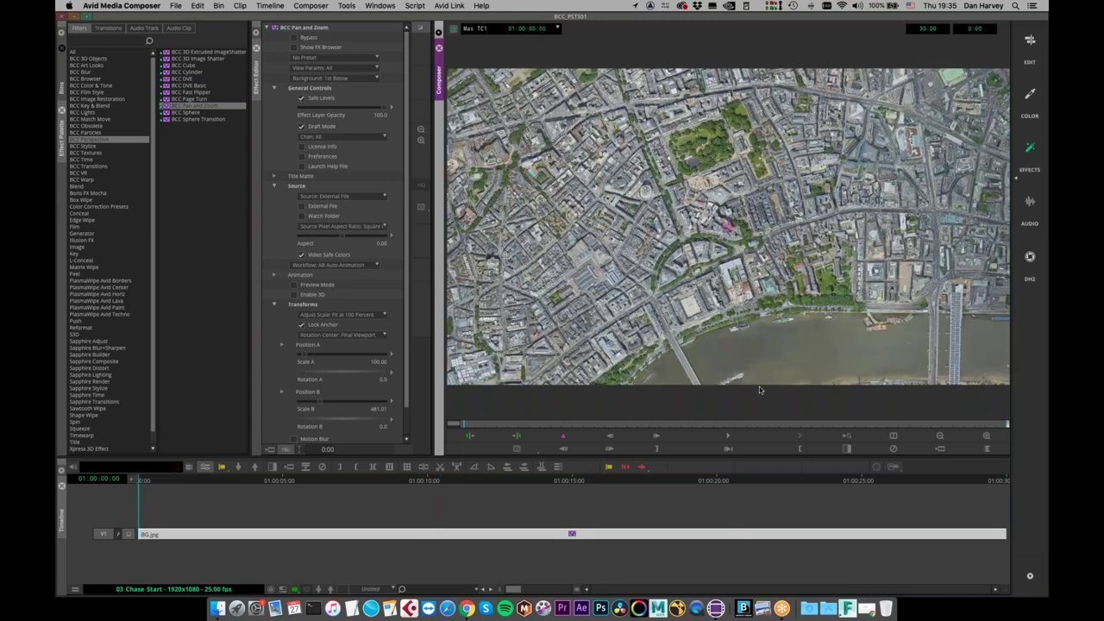
left_click(303, 130)
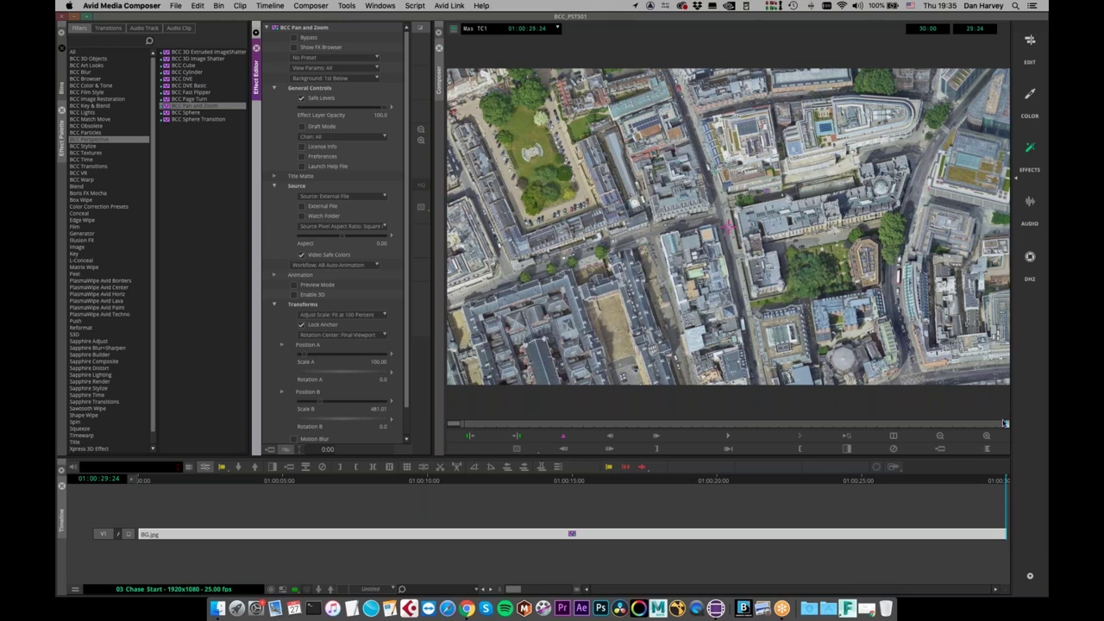
left_click_drag(1003, 423, 442, 422)
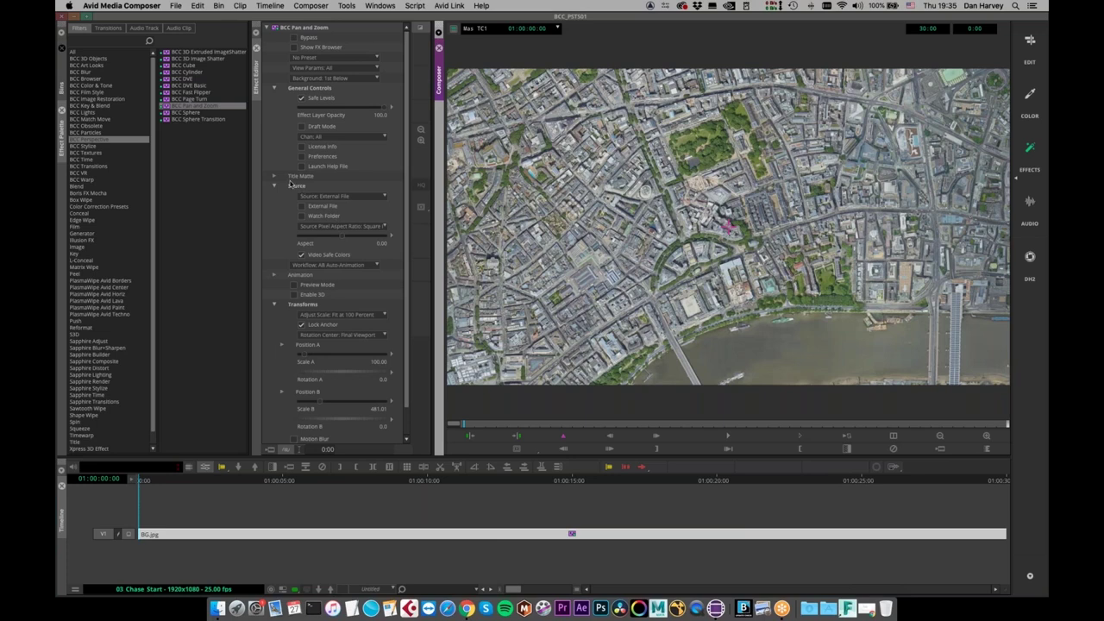
Collapse the Source parameters, switch the workflow to AB Completion and check the move at the clip's start
left_click(274, 186)
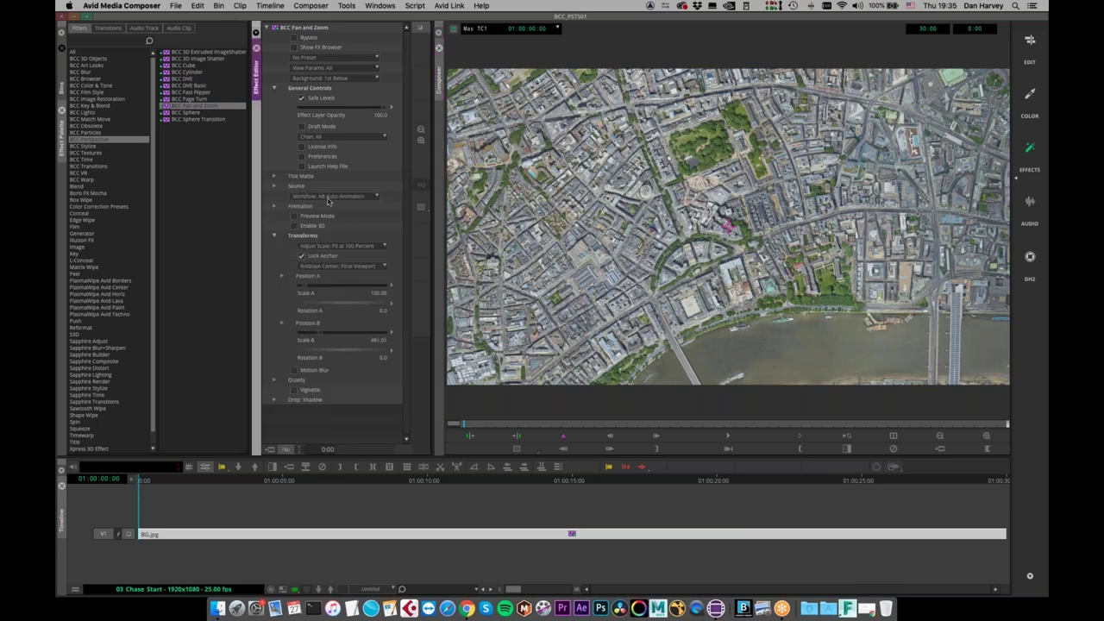
left_click(329, 197)
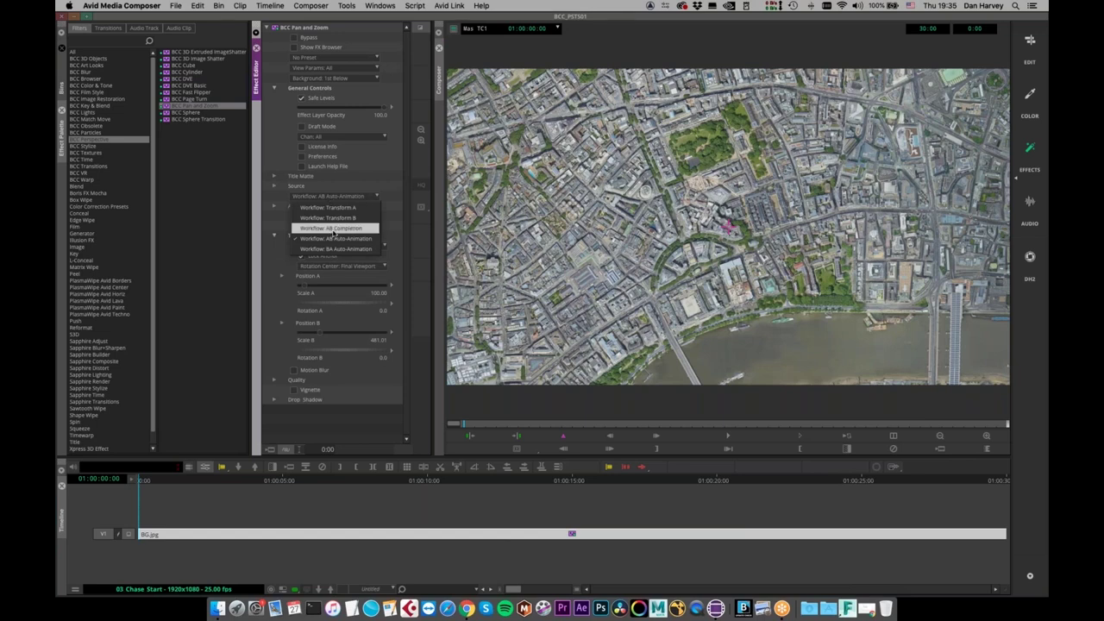
left_click(333, 228)
left_click_drag(470, 425, 132, 424)
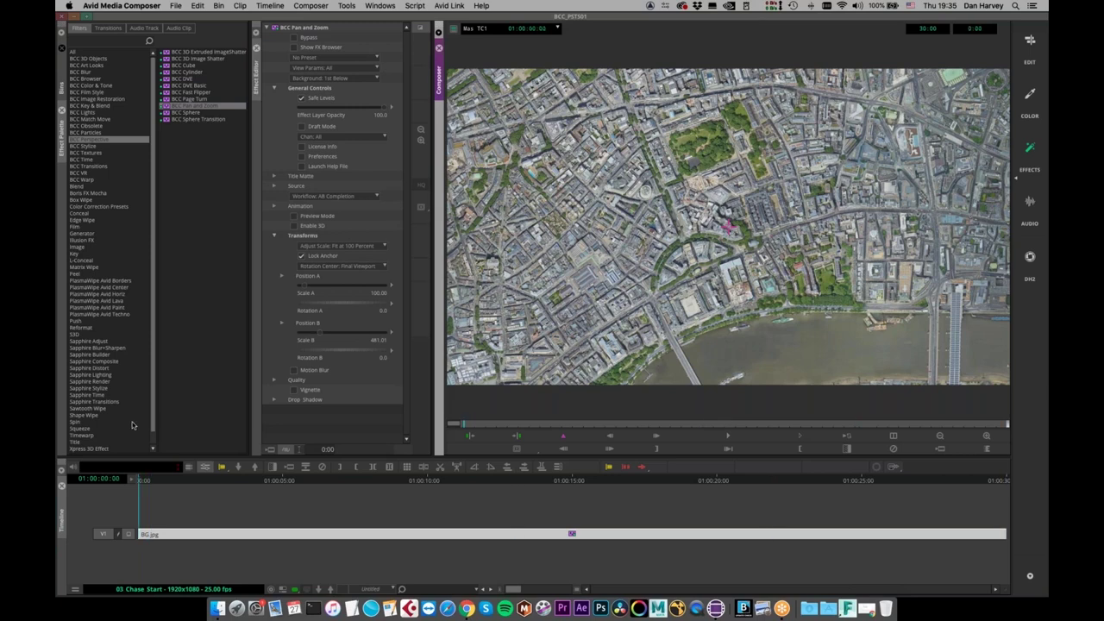
Switch the workflow to Transform A and back to AB Completion, and expand the Animation parameters
left_click(316, 199)
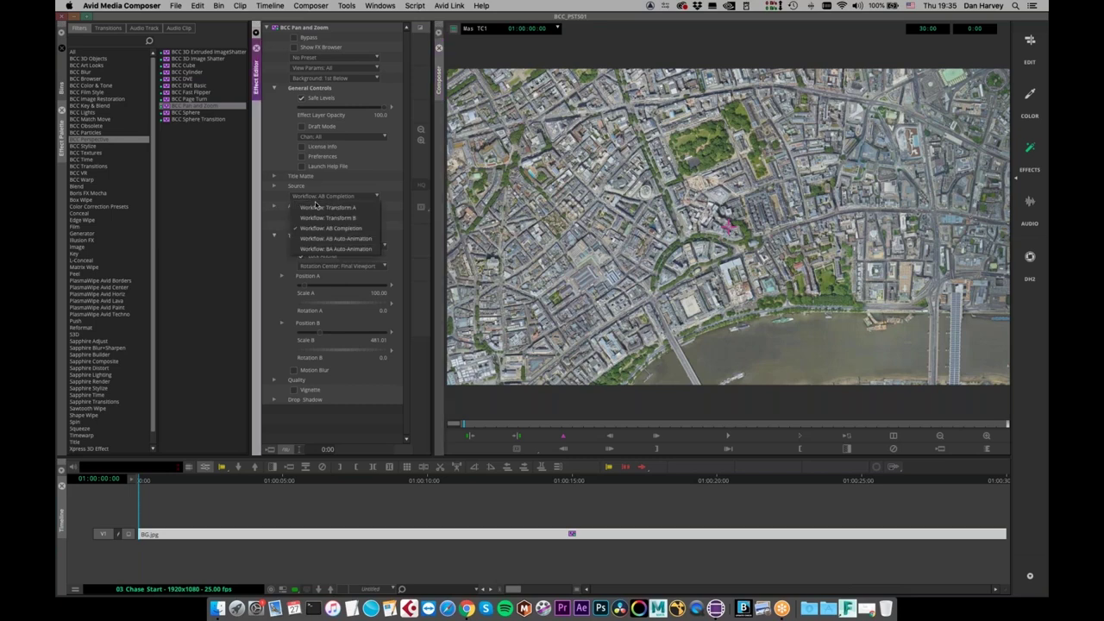
left_click(315, 207)
left_click(316, 200)
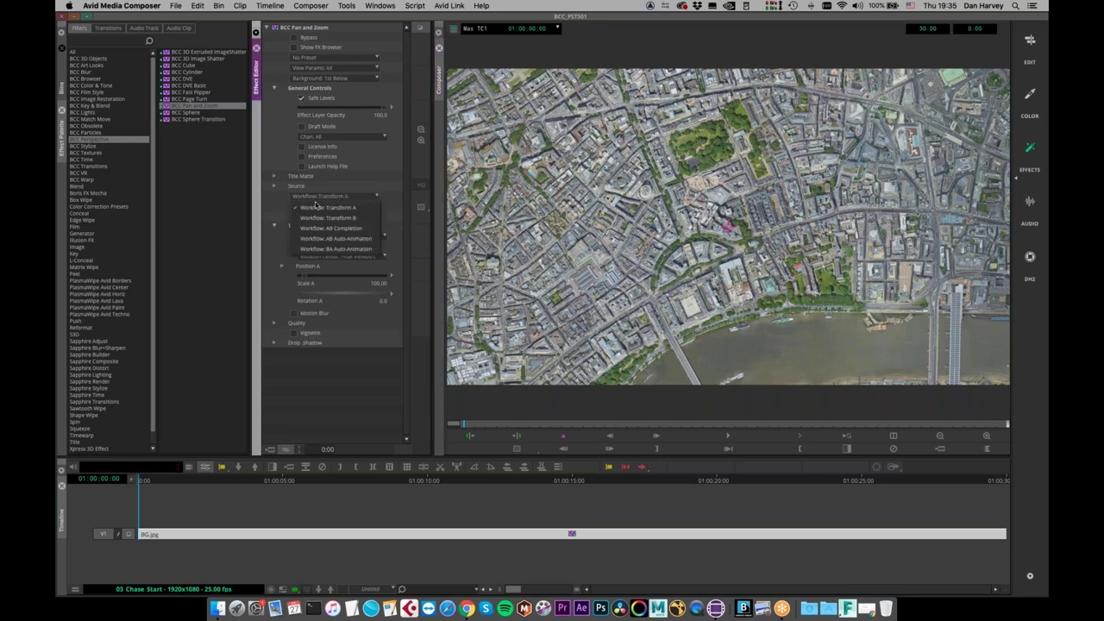
left_click(320, 228)
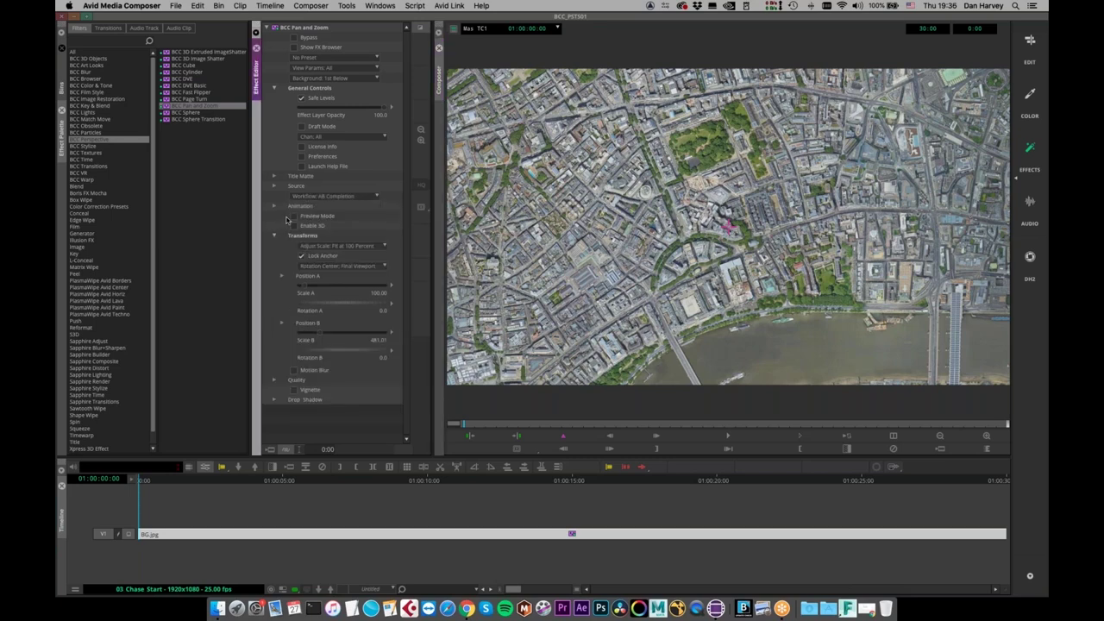
left_click(274, 208)
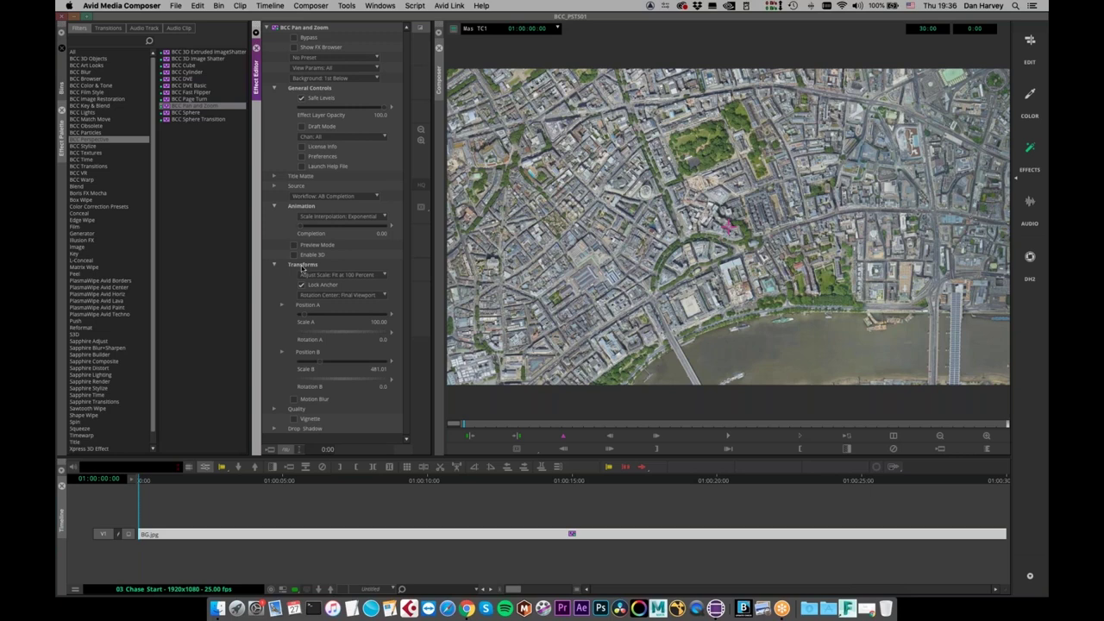
Keyframe Completion from 0 at the clip's start to 100 at 01:00:05:07
left_click_drag(303, 227, 132, 242)
left_click_drag(466, 194, 157, 191)
left_click(562, 442)
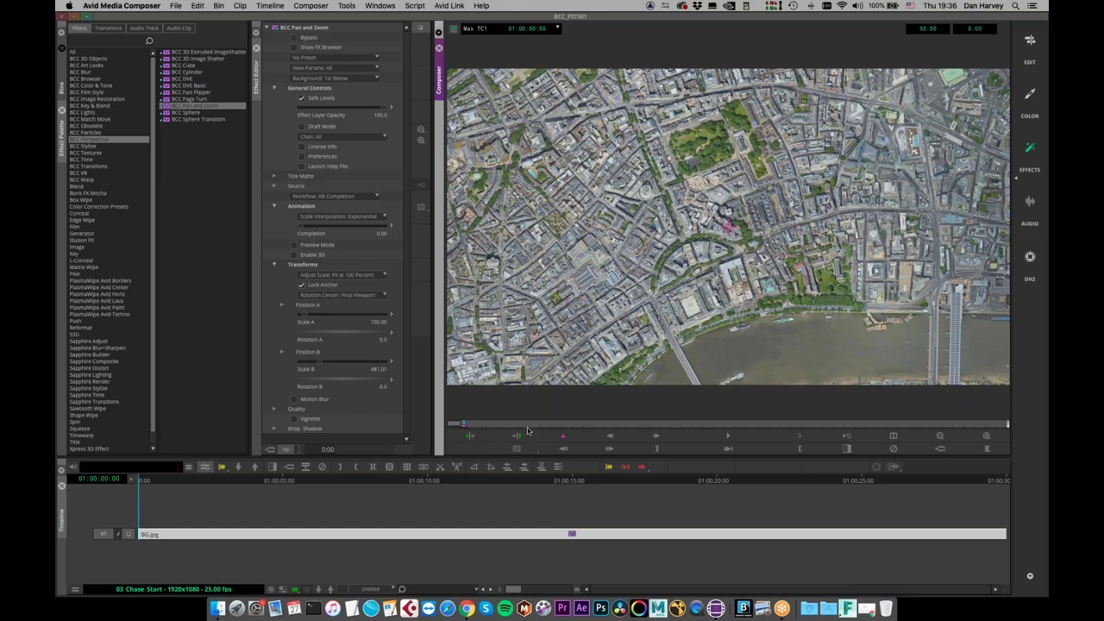
left_click_drag(505, 427, 559, 428)
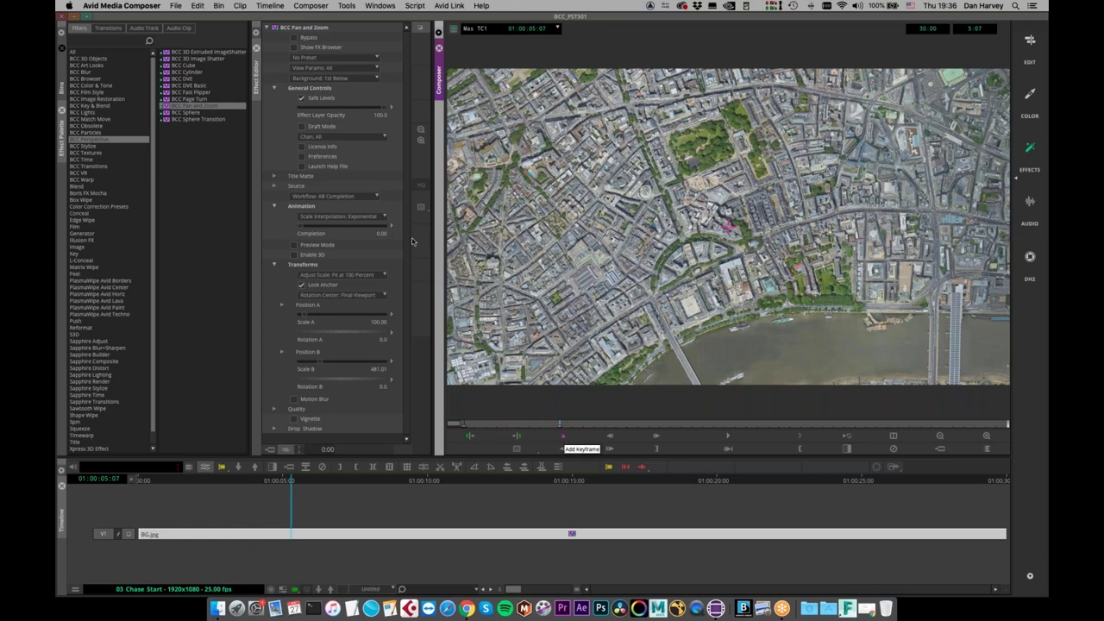
left_click_drag(305, 229, 404, 233)
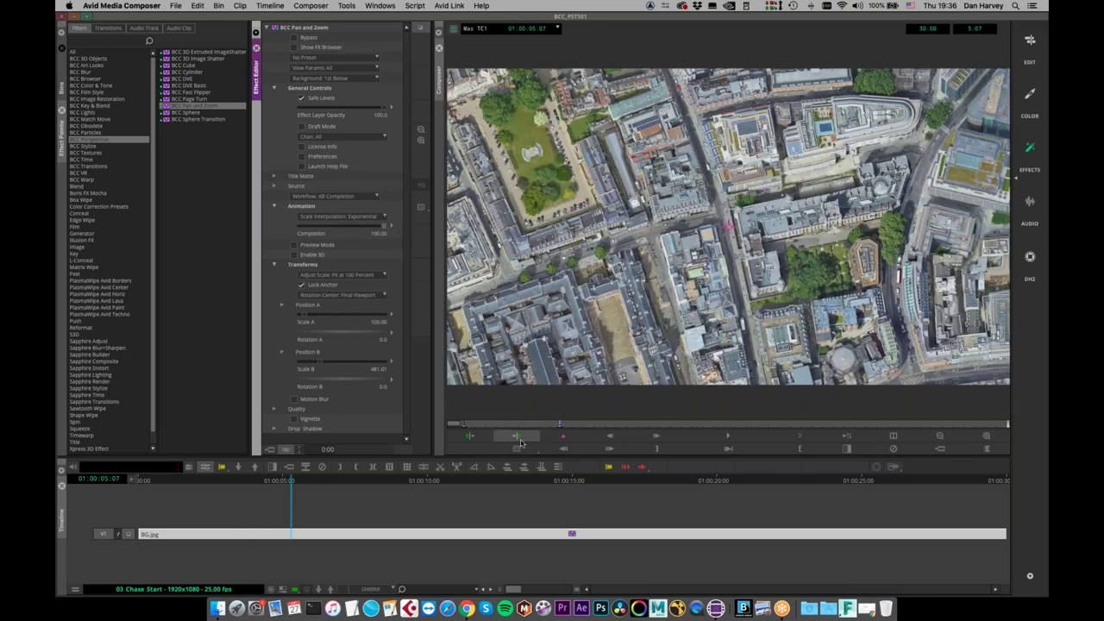
Keyframe Completion to hold at 100 until about 22 seconds and return to 0 at the clip's last frame
left_click(550, 422)
mouse_move(531, 419)
left_mouse_down()
mouse_move(405, 405)
mouse_move(530, 427)
left_mouse_up()
key("l")
key("l")
key("l")
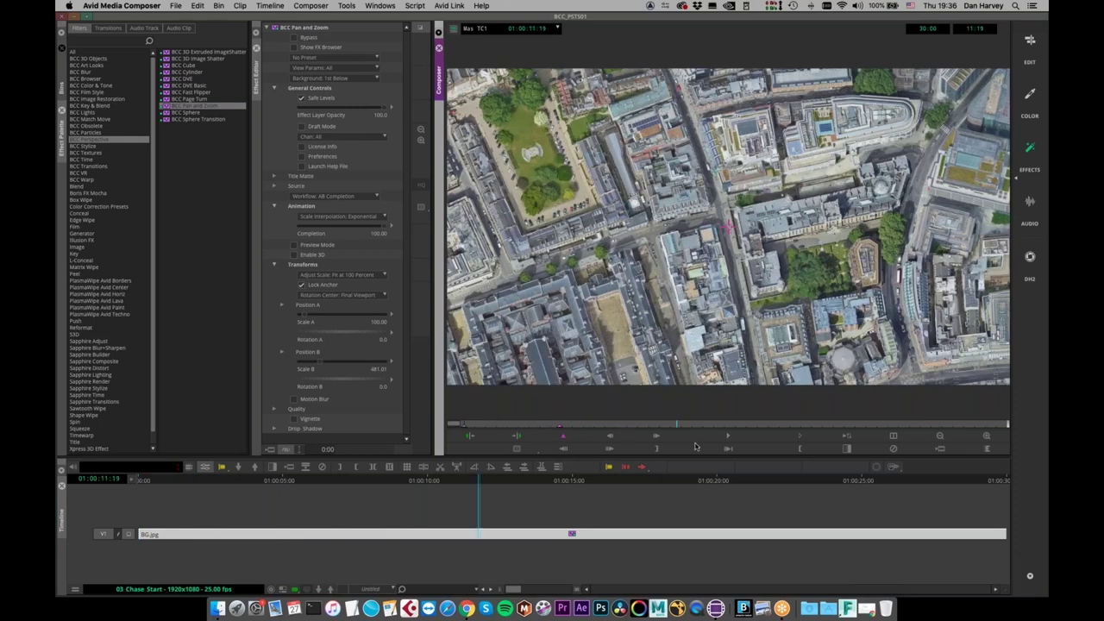
left_click(875, 428)
left_click(891, 427)
left_click_drag(894, 426, 1031, 412)
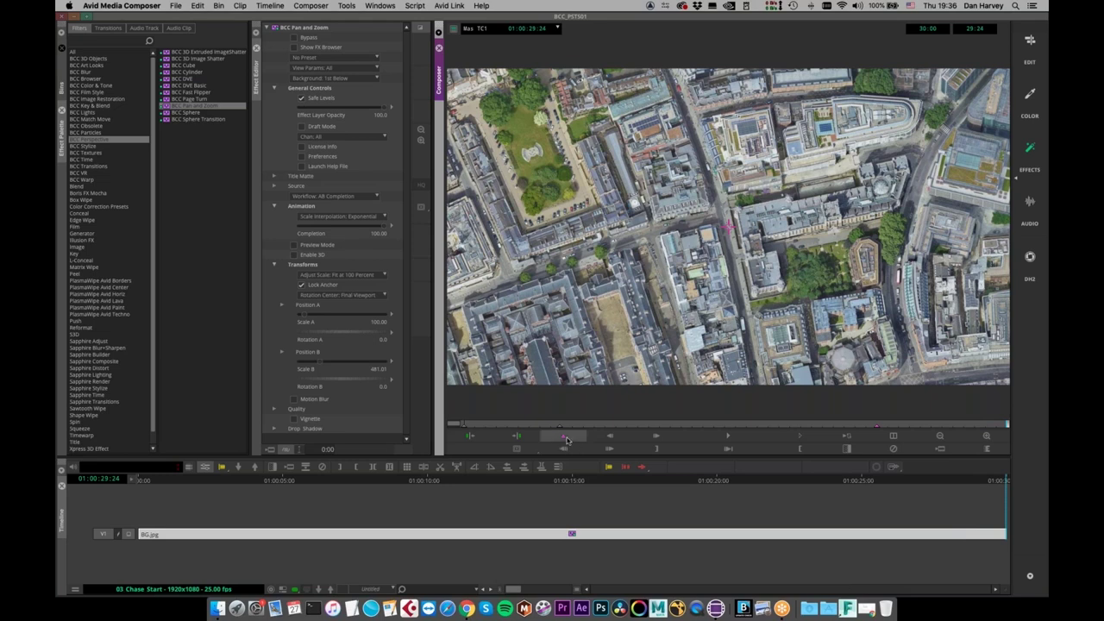
left_click_drag(382, 228, 222, 250)
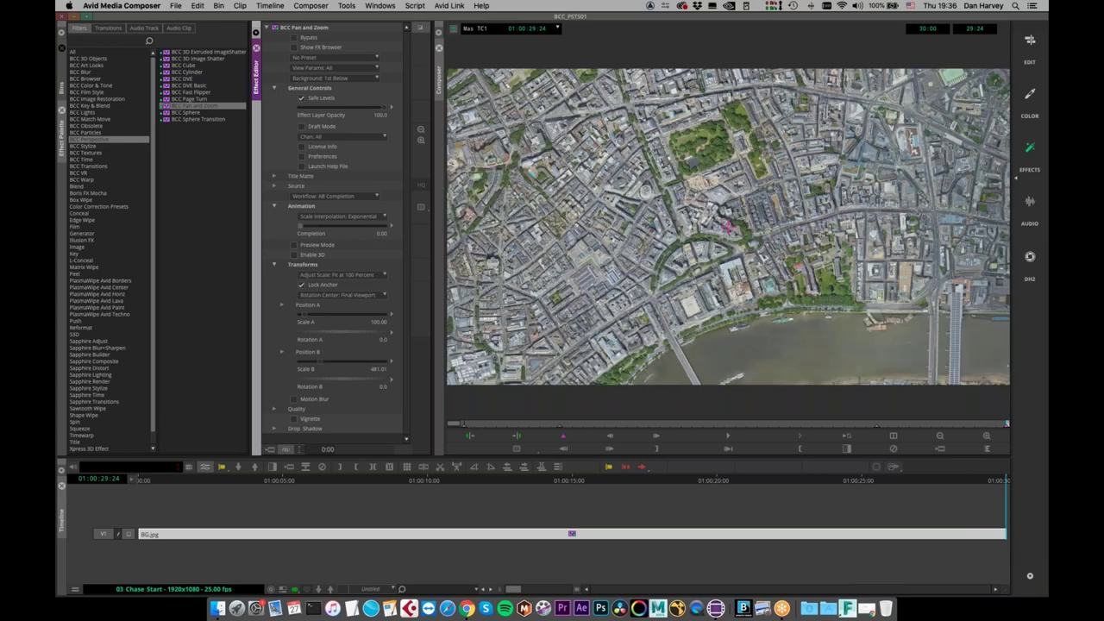
left_click_drag(464, 424, 580, 439)
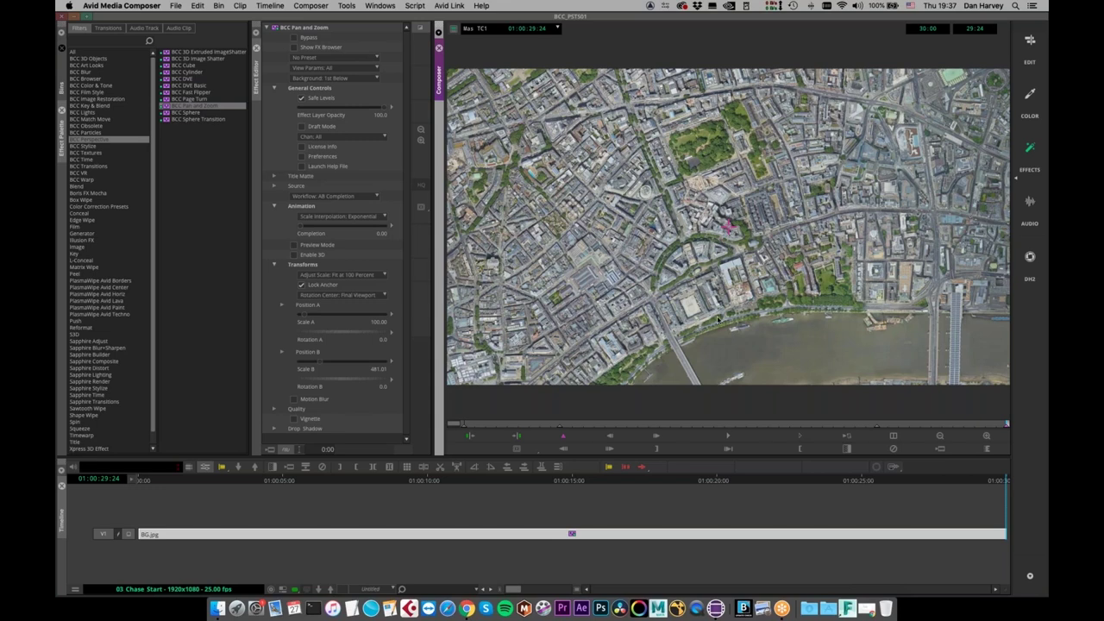
Switch the workflow to Transform A and delete the Completion keyframes at about 5 seconds, 22 seconds and the clip's end
left_click(345, 216)
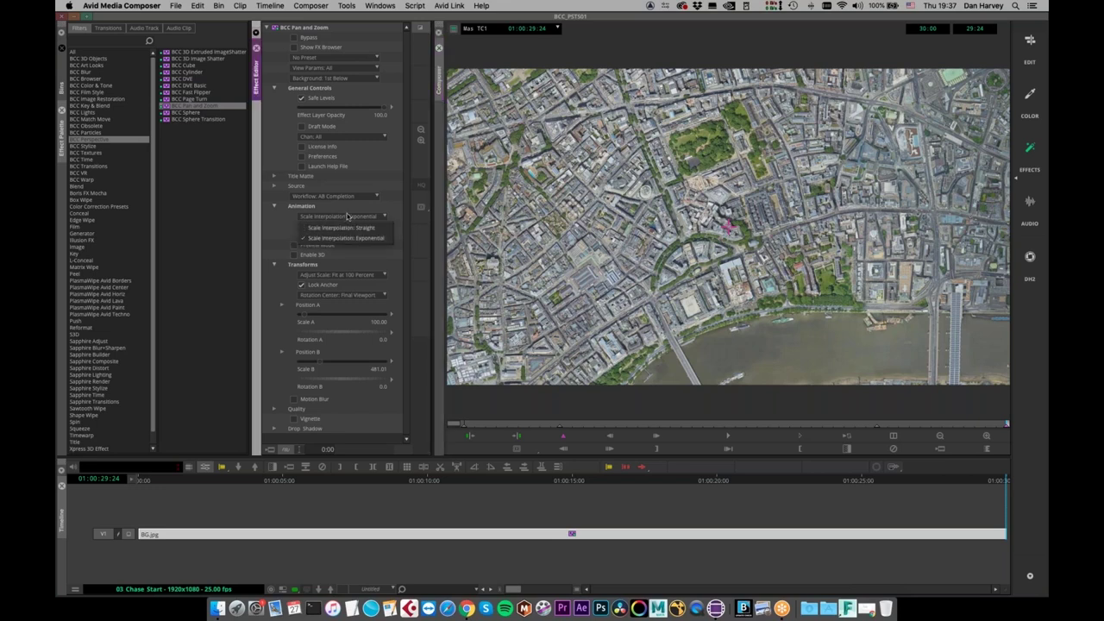
left_click(331, 197)
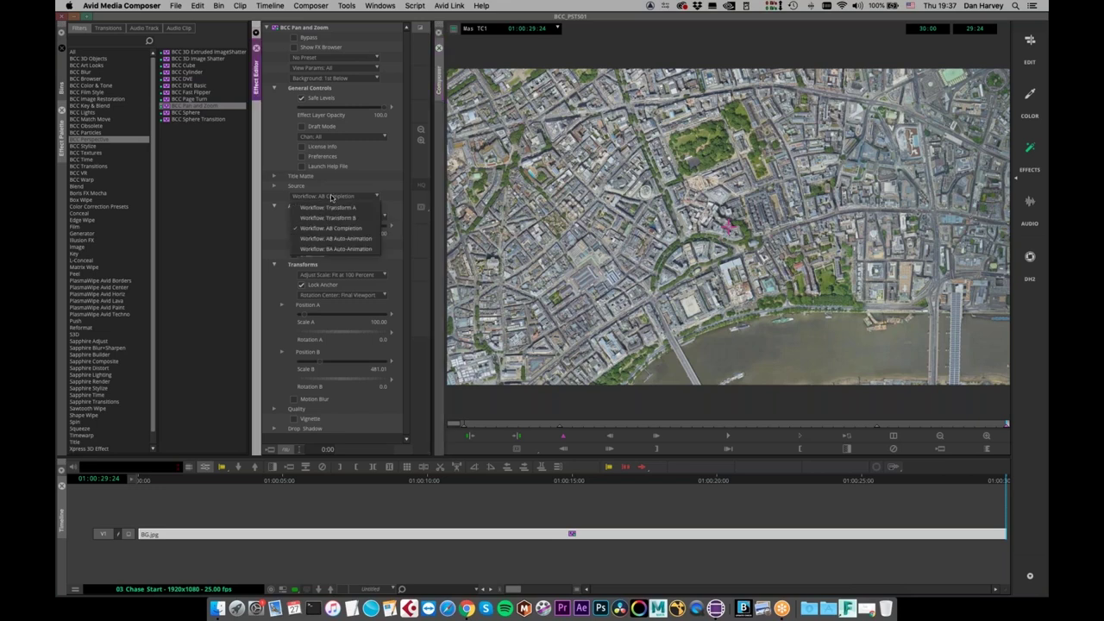
left_click(327, 208)
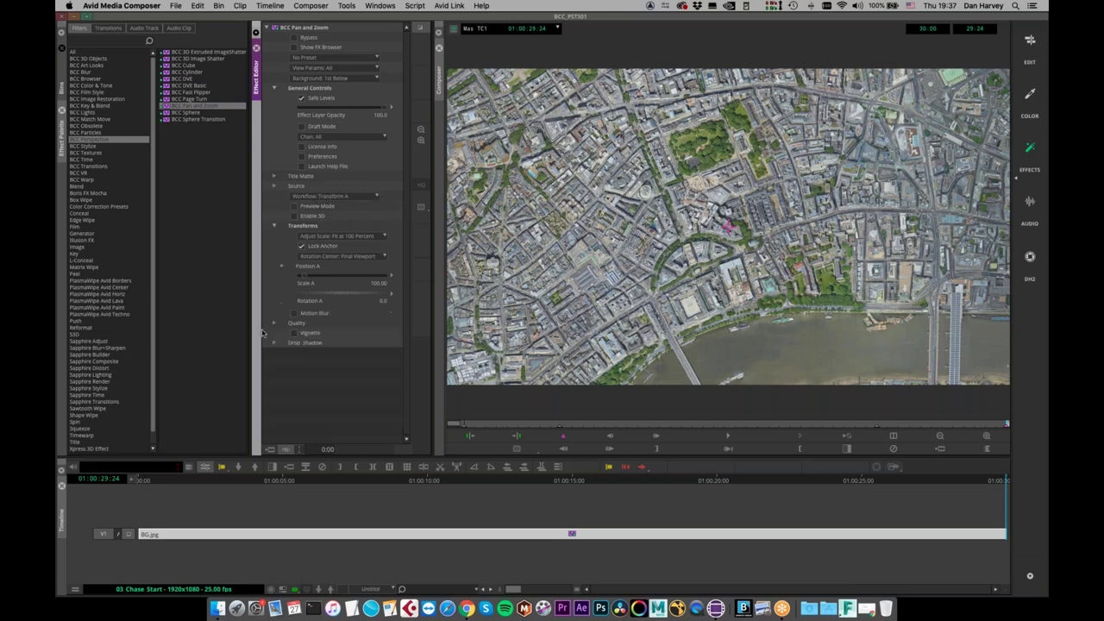
left_click_drag(986, 426, 439, 428)
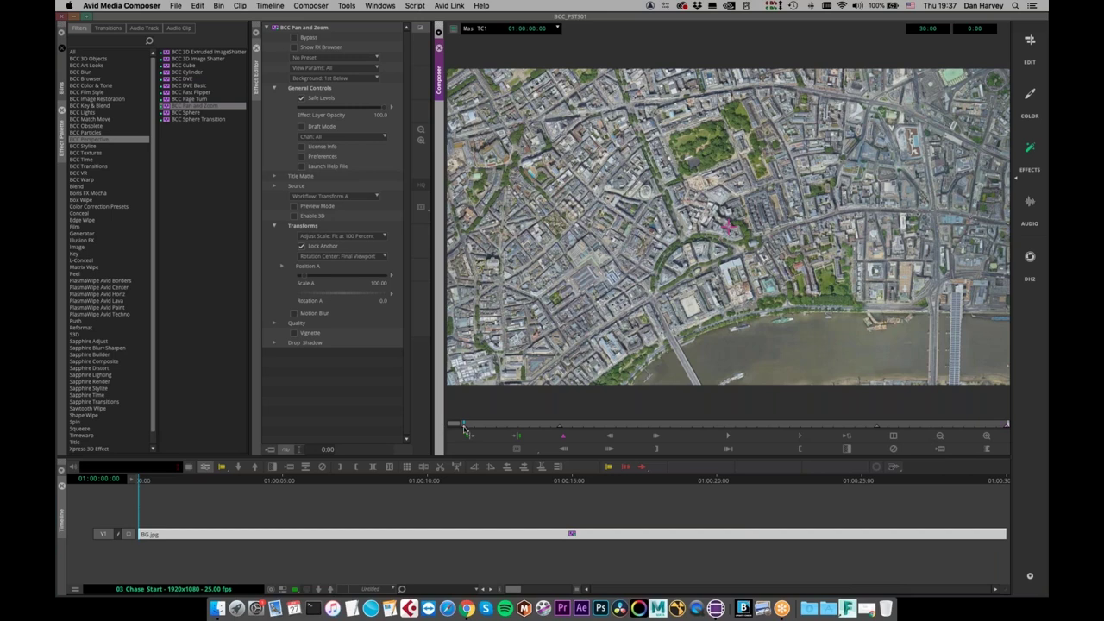
left_click(559, 426)
left_click(875, 425)
left_click(1006, 426)
key("Home")
left_click(349, 199)
left_click(369, 165)
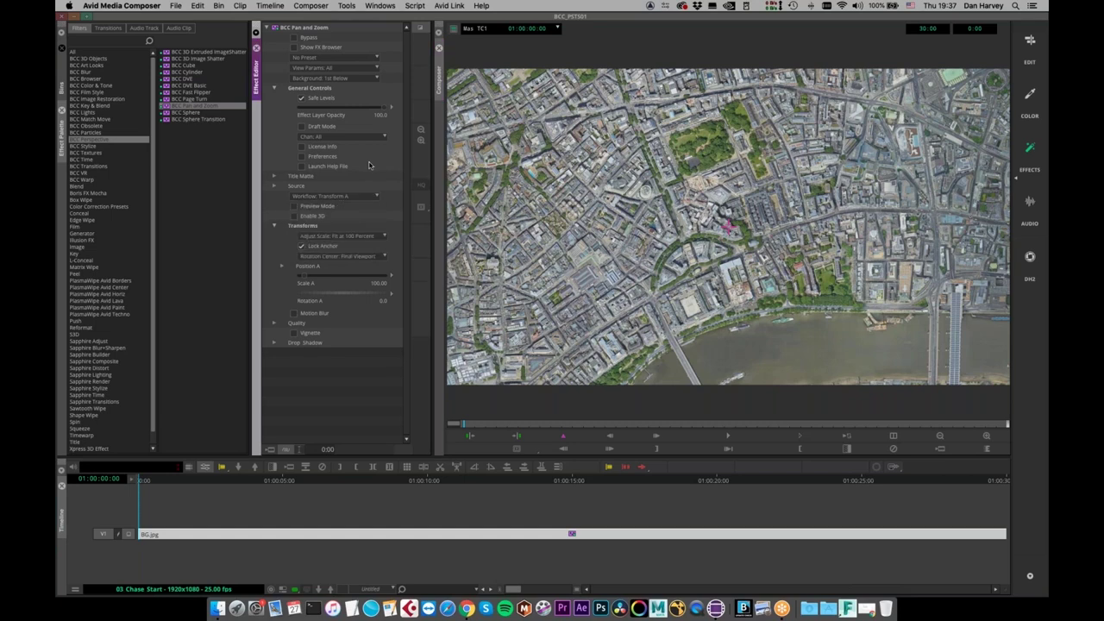
Turn on Preview Mode, switch the workflow to Transform B, and place its frame west of the map's centre at a scale of about 618
left_click(294, 207)
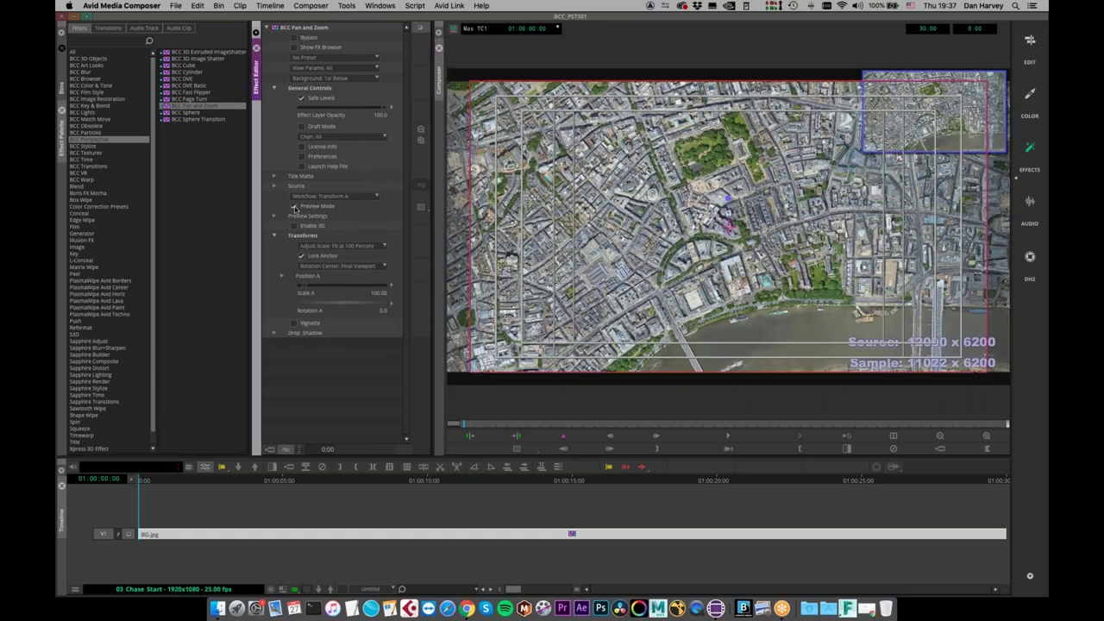
left_click(364, 196)
left_click(336, 217)
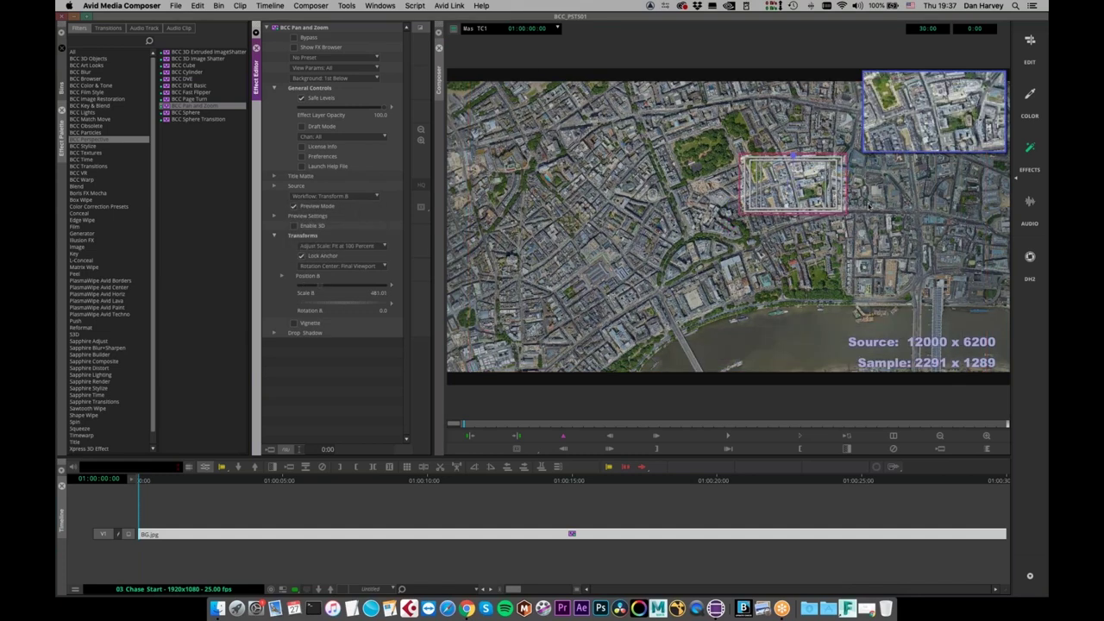
left_click_drag(784, 181, 604, 225)
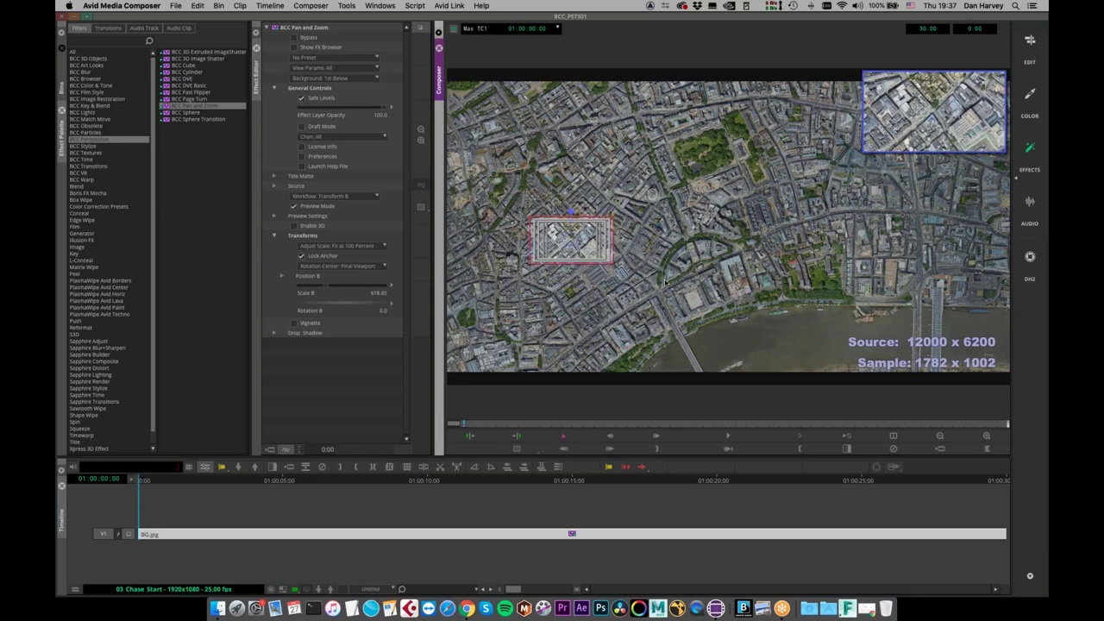
Keyframe Position B at 4:10, 9:09, 13:24 and 17:21, moving the frame along the streets toward the river
left_click_drag(496, 424, 544, 421)
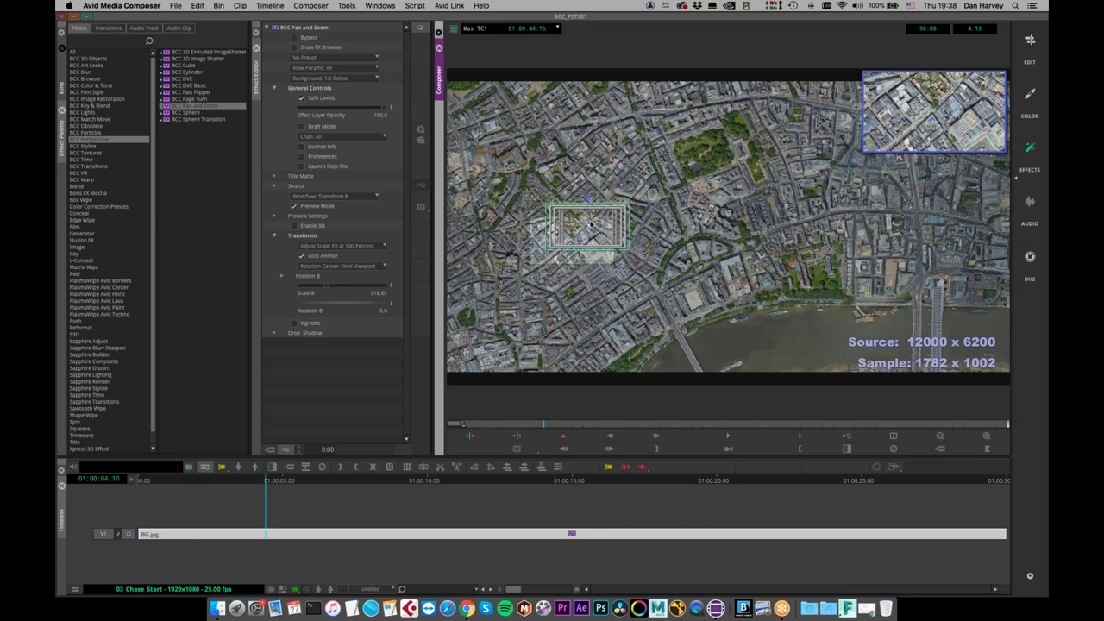
left_click_drag(584, 424, 633, 424)
left_click_drag(592, 222, 634, 275)
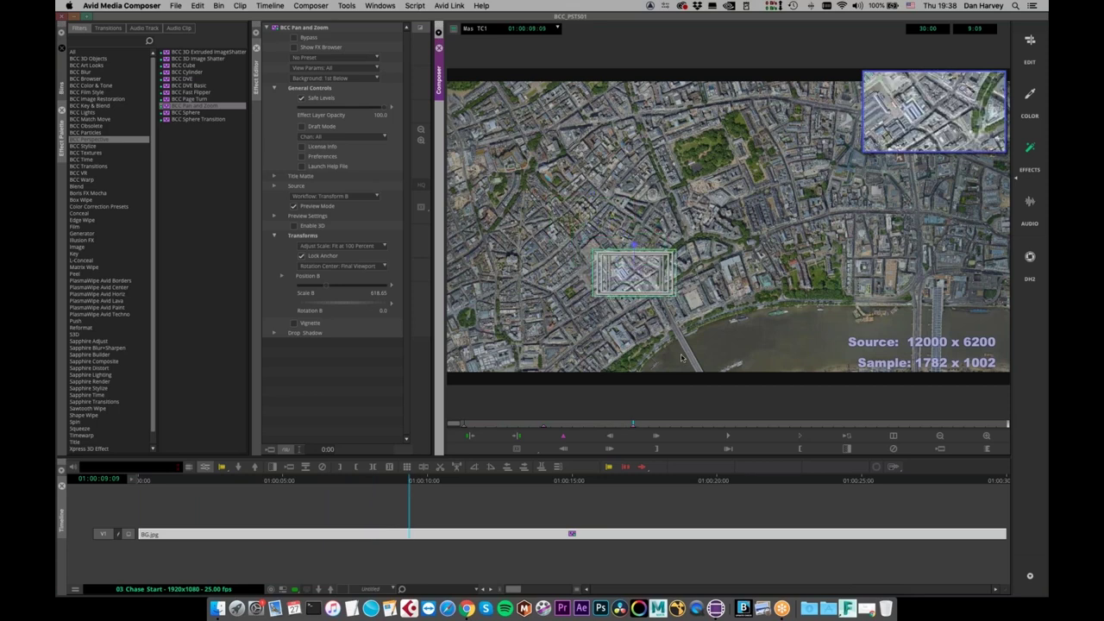
left_click_drag(687, 426, 716, 428)
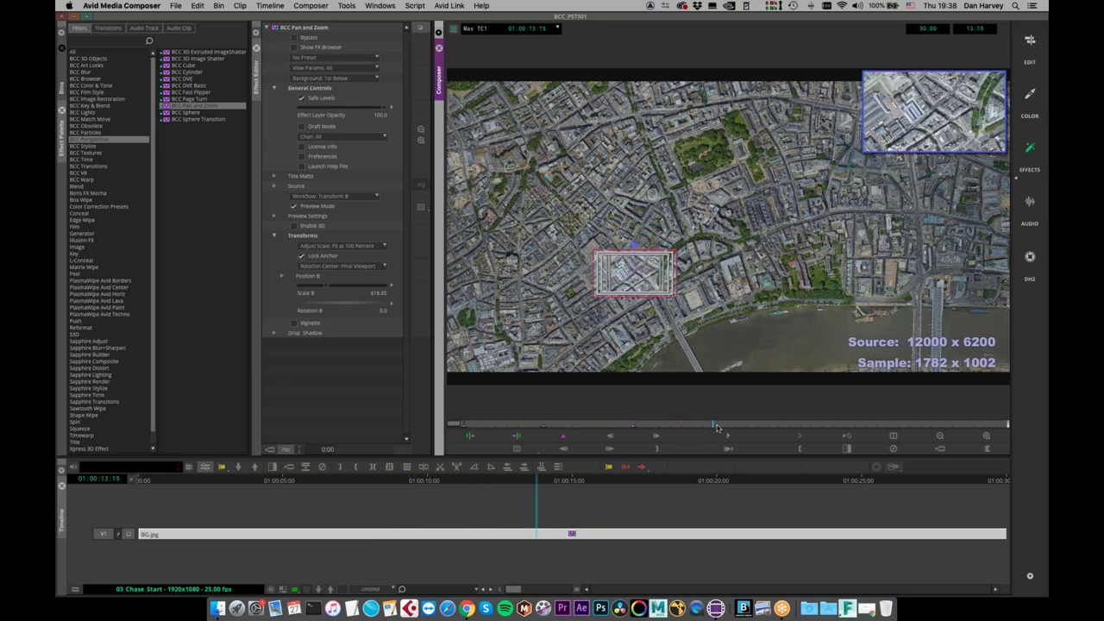
left_click_drag(636, 272, 639, 274)
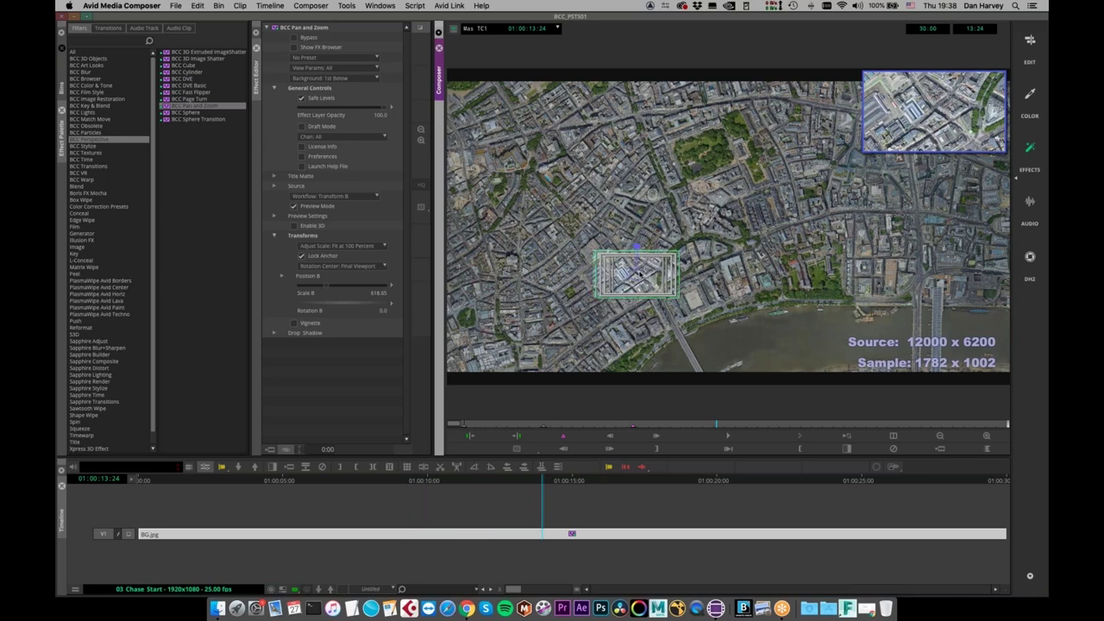
left_click_drag(750, 427, 787, 427)
left_click_drag(661, 272, 649, 283)
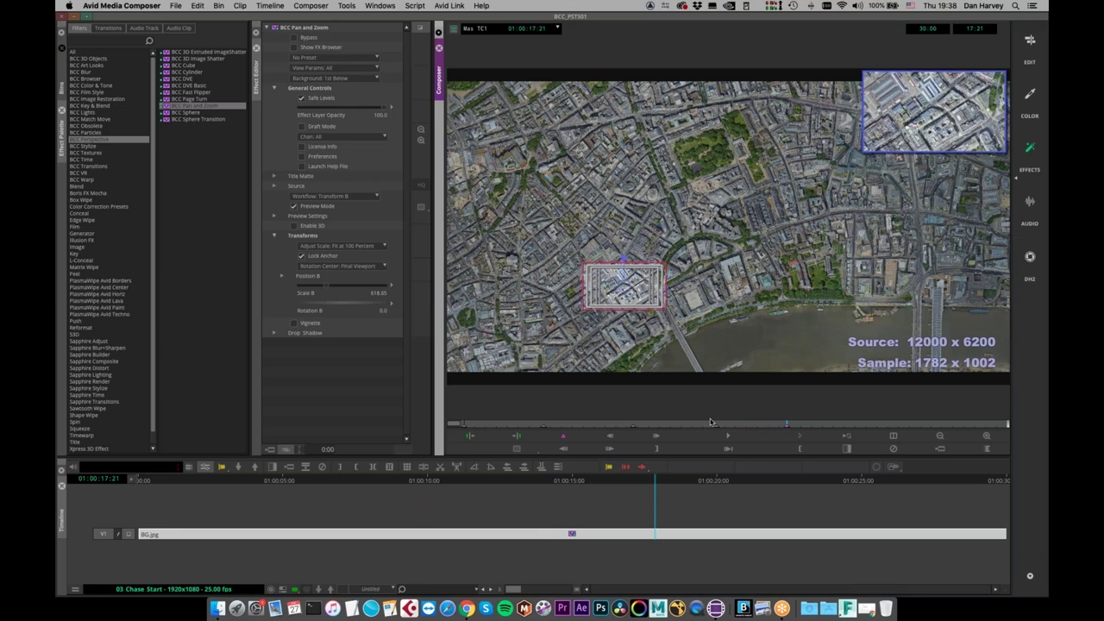
Keyframe two more frame positions near the riverbank at about 21 seconds and at 24:08
left_click_drag(815, 427, 852, 426)
left_click_drag(624, 287, 641, 301)
left_click_drag(895, 427, 904, 426)
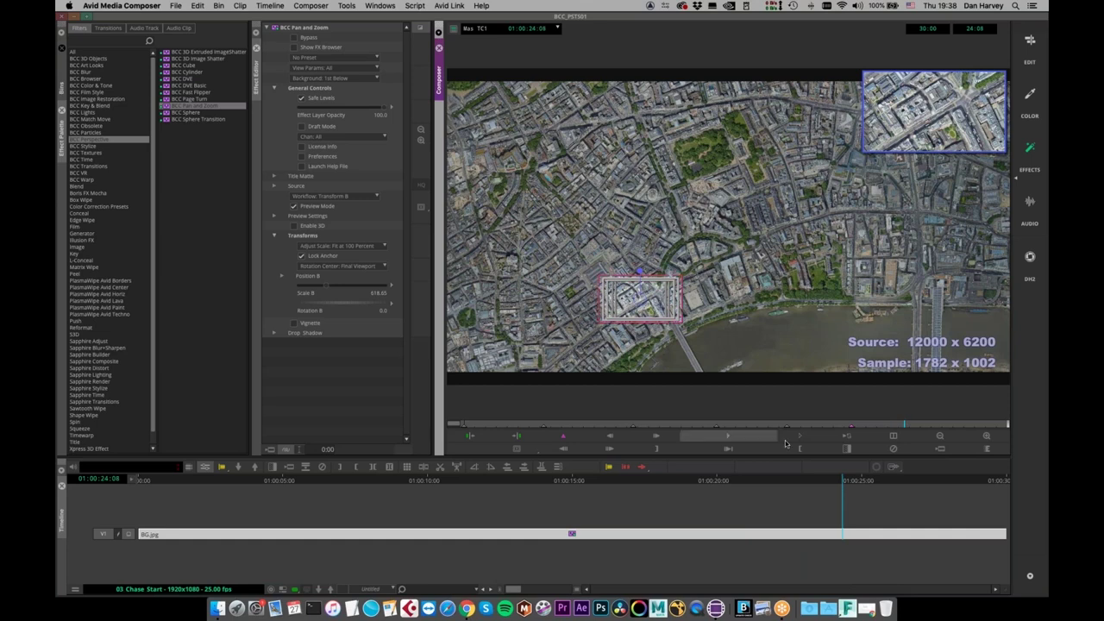
left_click_drag(643, 302, 667, 293)
Review the frame's path and keyframe Position B beside the bridge at 26:08
left_click_drag(895, 427, 546, 427)
left_click_drag(451, 462, 937, 426)
left_click_drag(853, 428, 941, 429)
left_click_drag(667, 292, 675, 317)
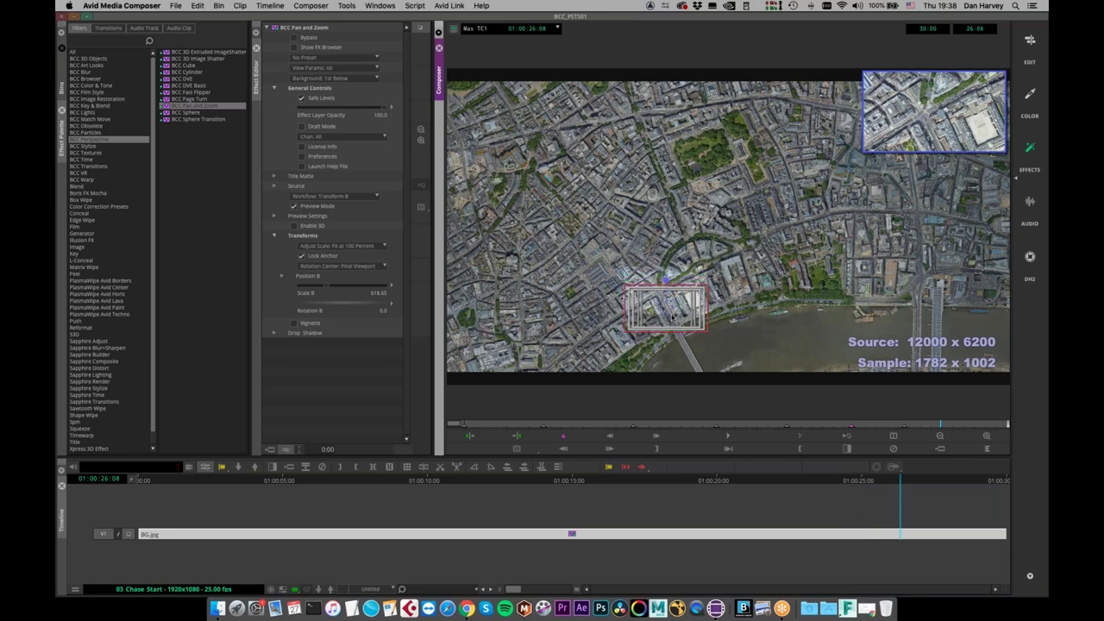
left_click(906, 426)
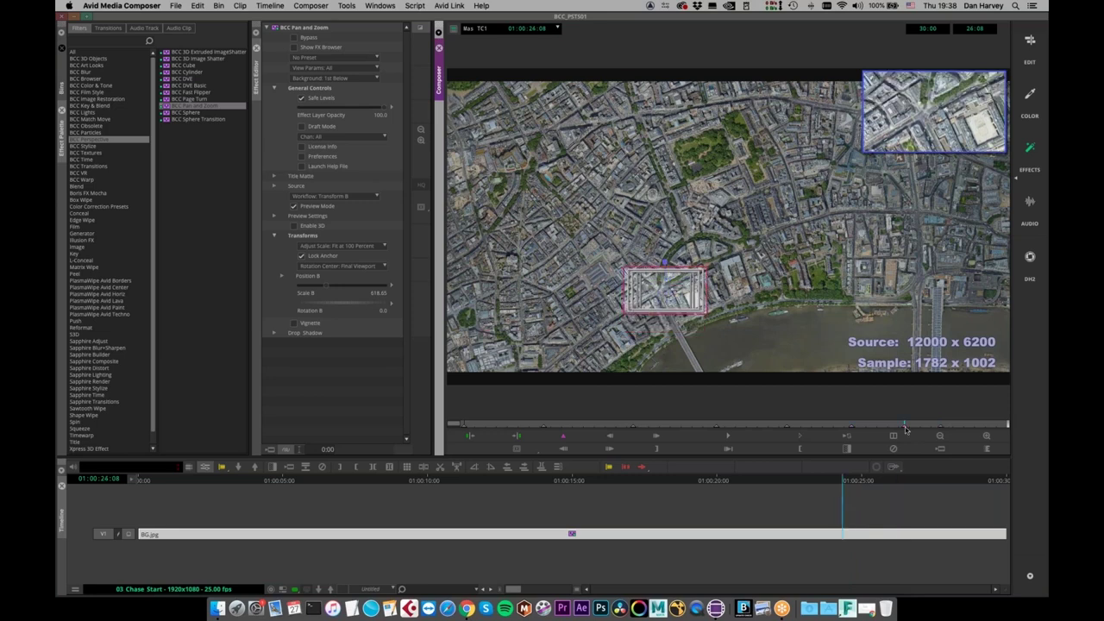
left_click_drag(904, 429, 940, 430)
Return to the clip's start, turn off Preview Mode and review the keyframed camera path up to 22:19
mouse_move(919, 433)
left_mouse_down()
mouse_move(732, 409)
mouse_move(361, 403)
left_mouse_up()
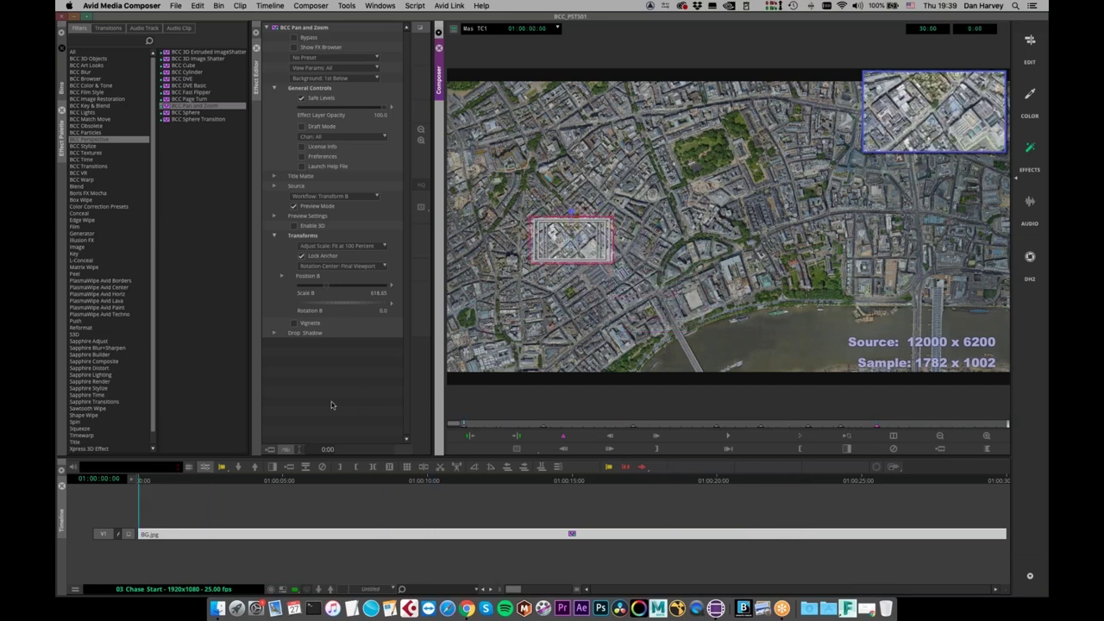
left_click(294, 206)
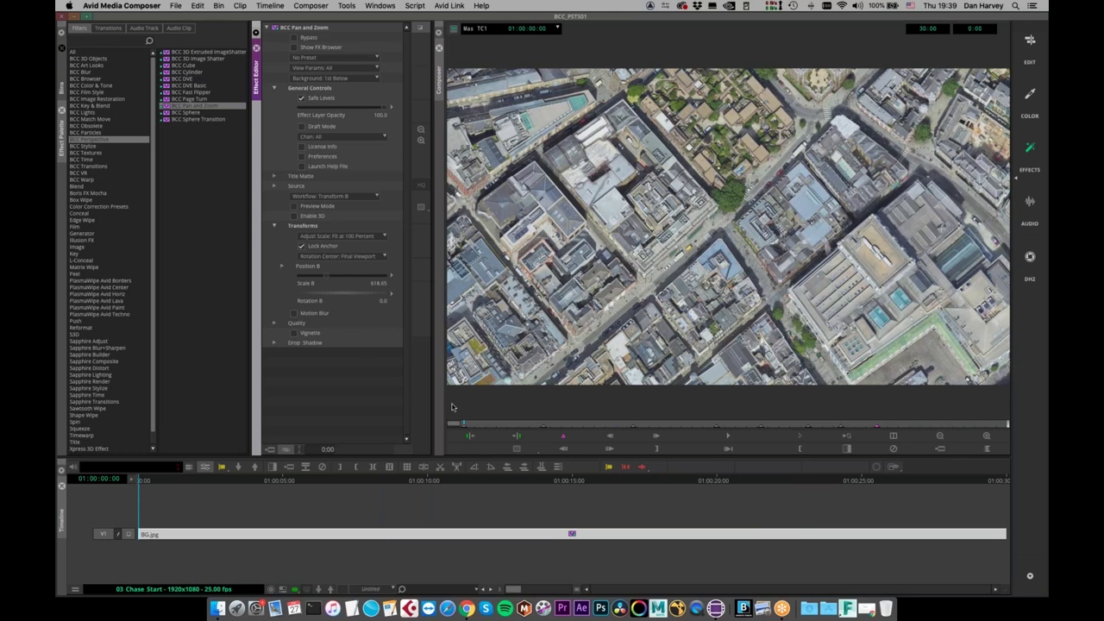
mouse_move(491, 428)
left_mouse_down()
mouse_move(636, 440)
mouse_move(878, 426)
left_mouse_up()
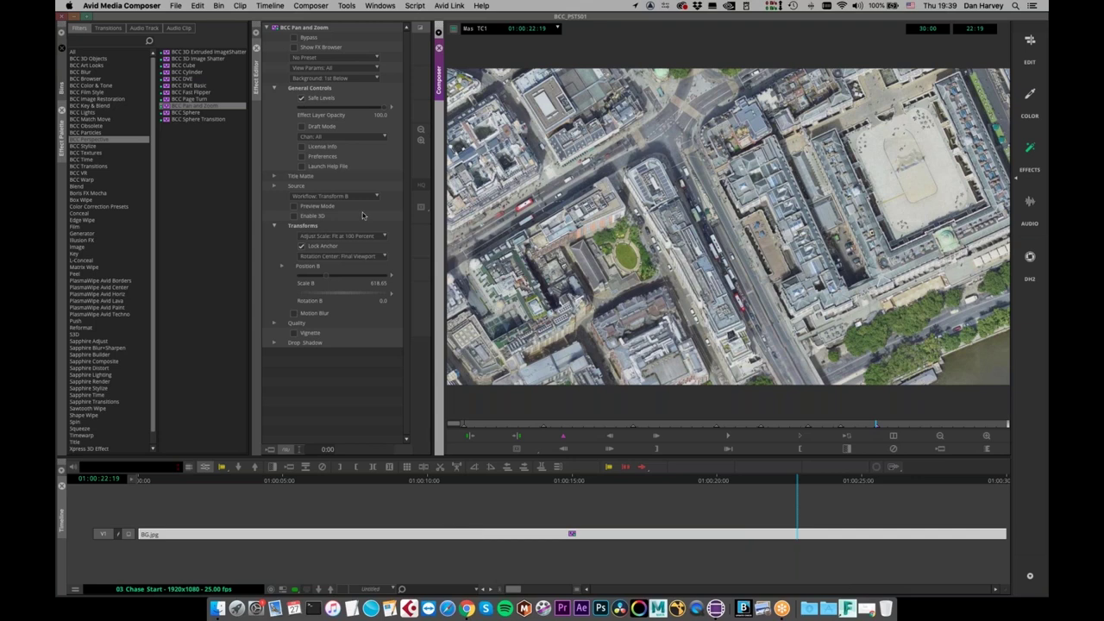
Add video track V2 above the map and return to the start of the sequence
key("super+y")
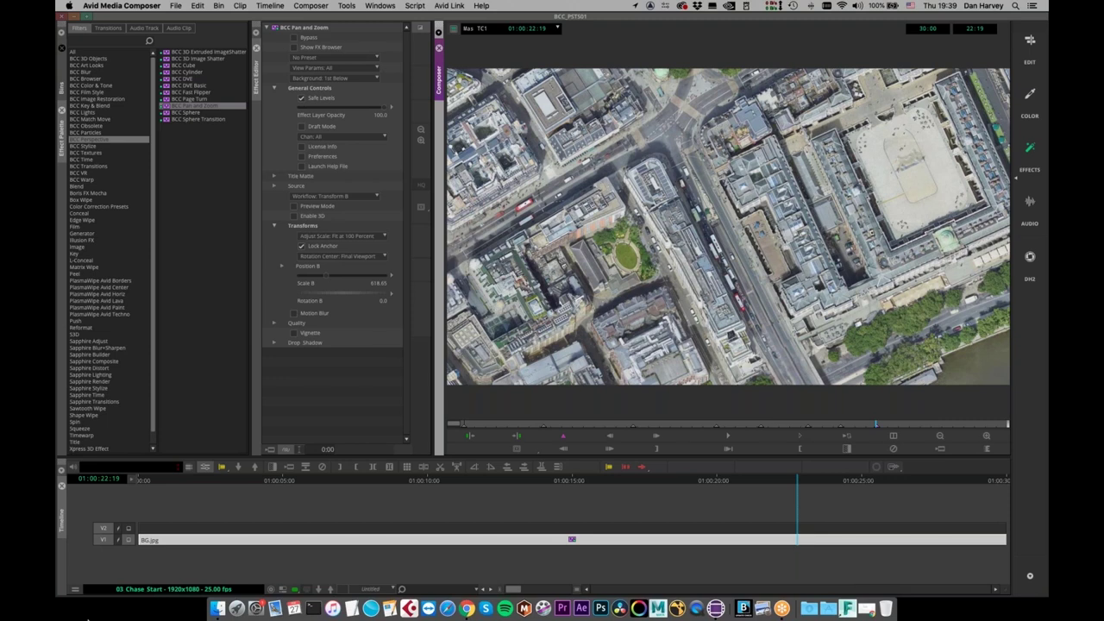
left_click(266, 525)
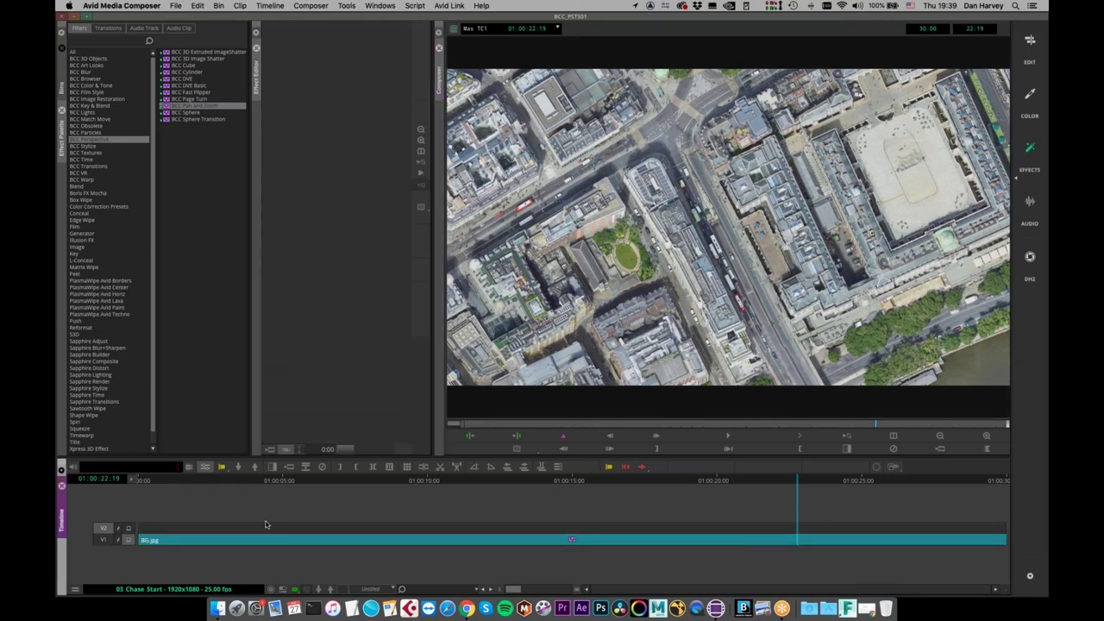
left_click(195, 524)
left_click_drag(438, 495, 140, 526)
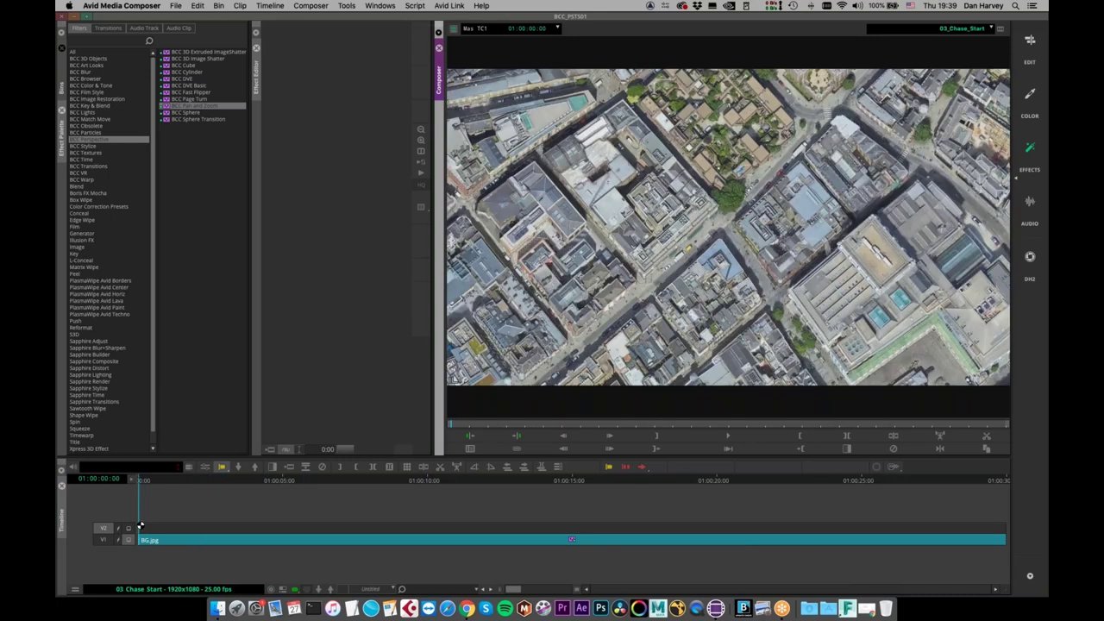
Open the 3_EFF bin and apply its BCC Title Studio effect to the empty V2 track above the map
left_click(61, 92)
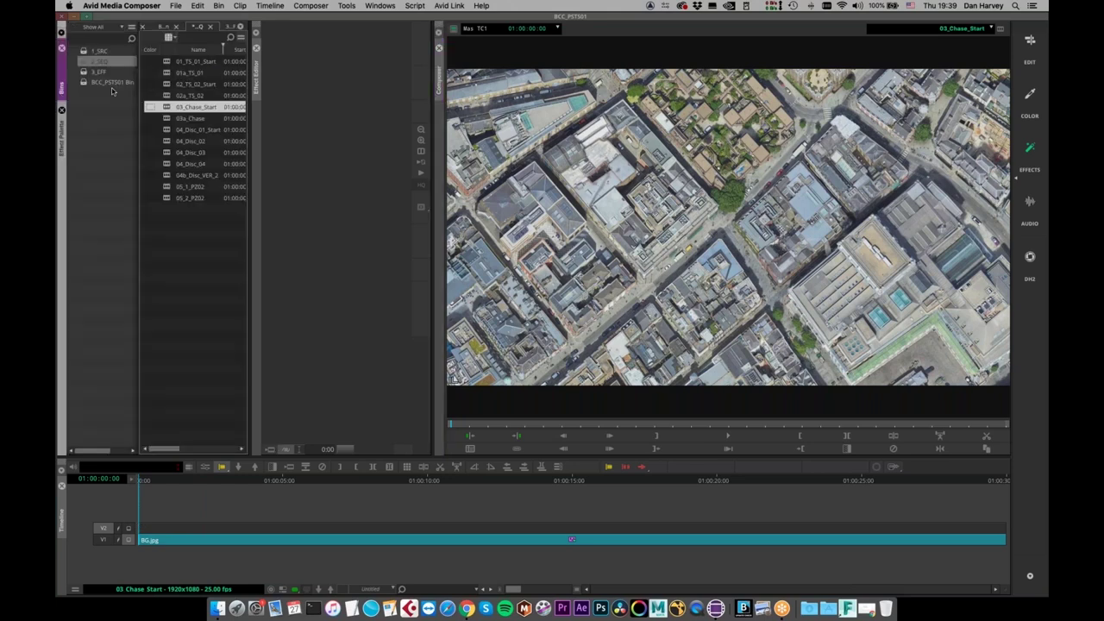
double_click(83, 72)
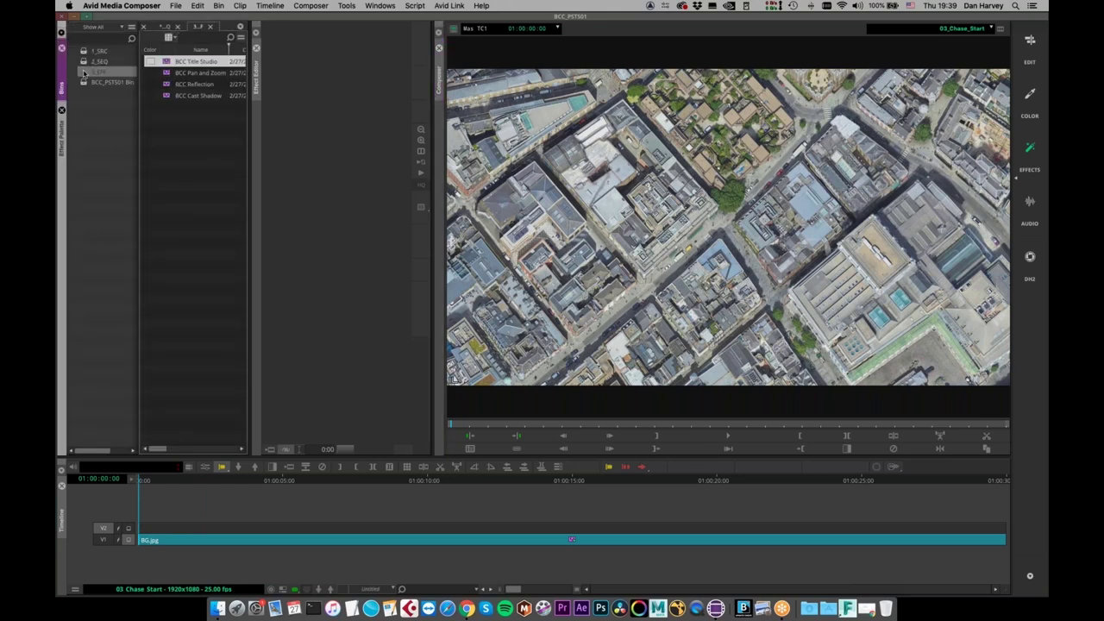
left_click_drag(166, 62, 478, 524)
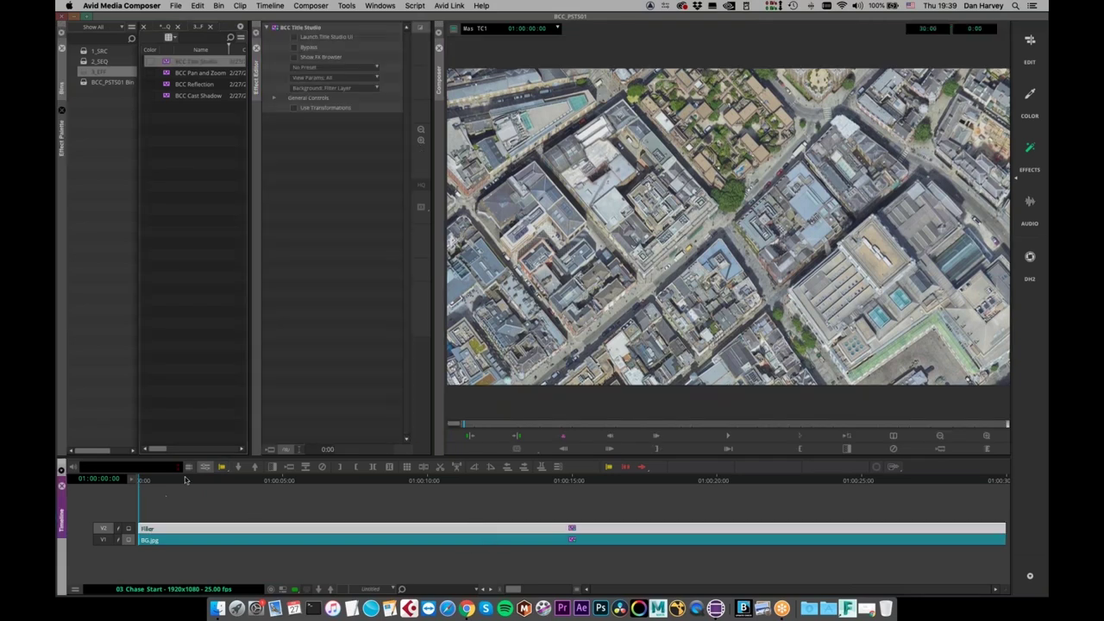
Split the V2 title layer at 01:00:22:10 and delete the section before the cut
left_click_drag(183, 495, 804, 519)
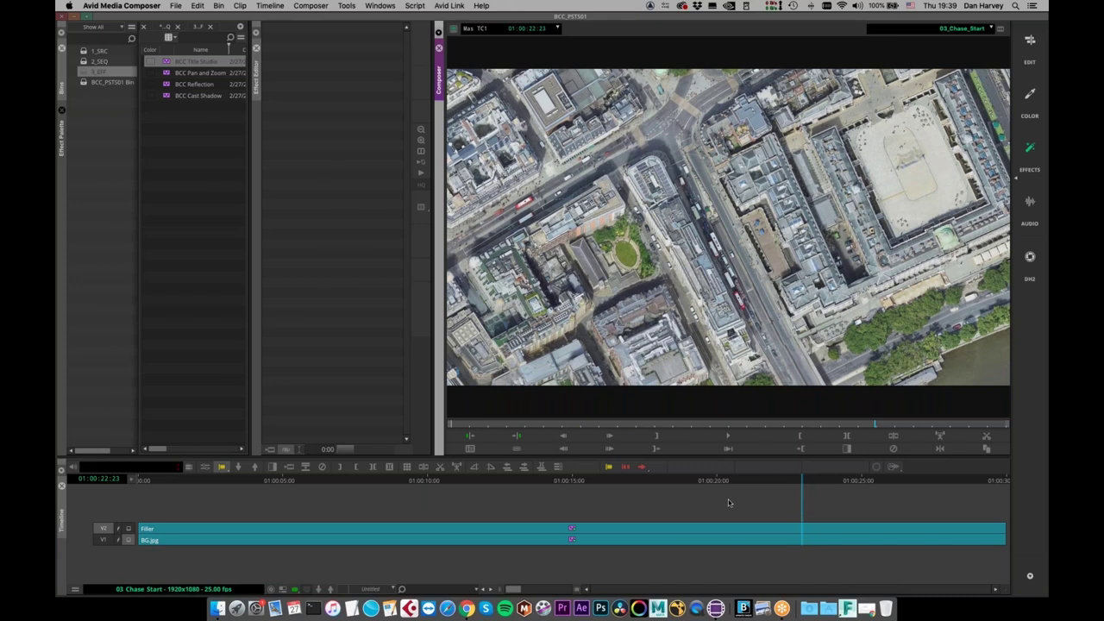
left_click(737, 535)
left_click(645, 466)
left_click_drag(755, 481, 787, 481)
left_click(424, 466)
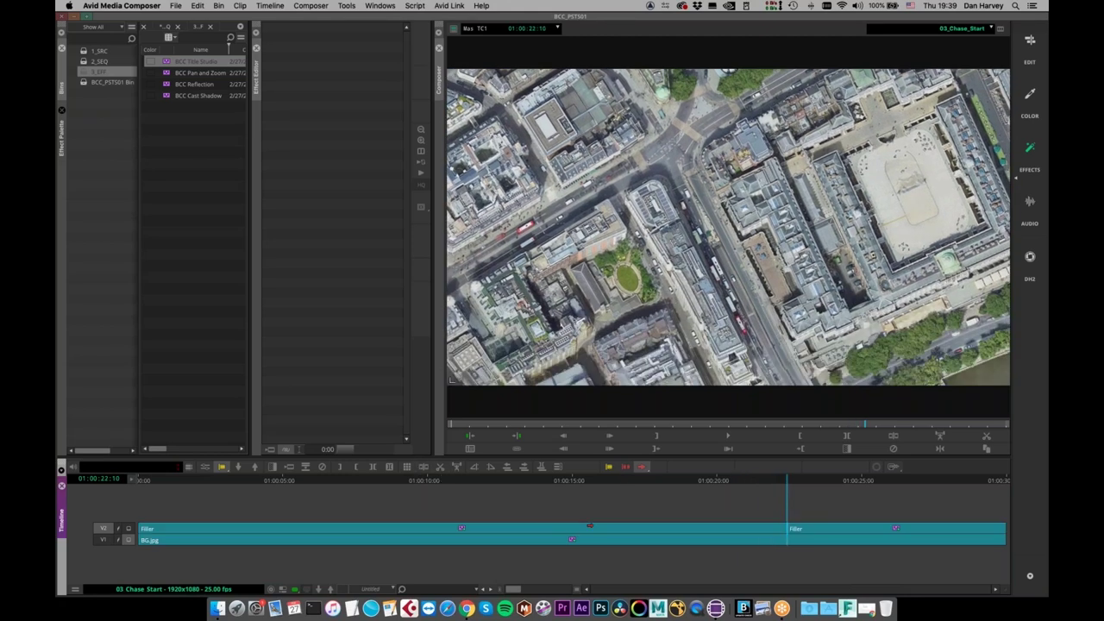
left_click(647, 529)
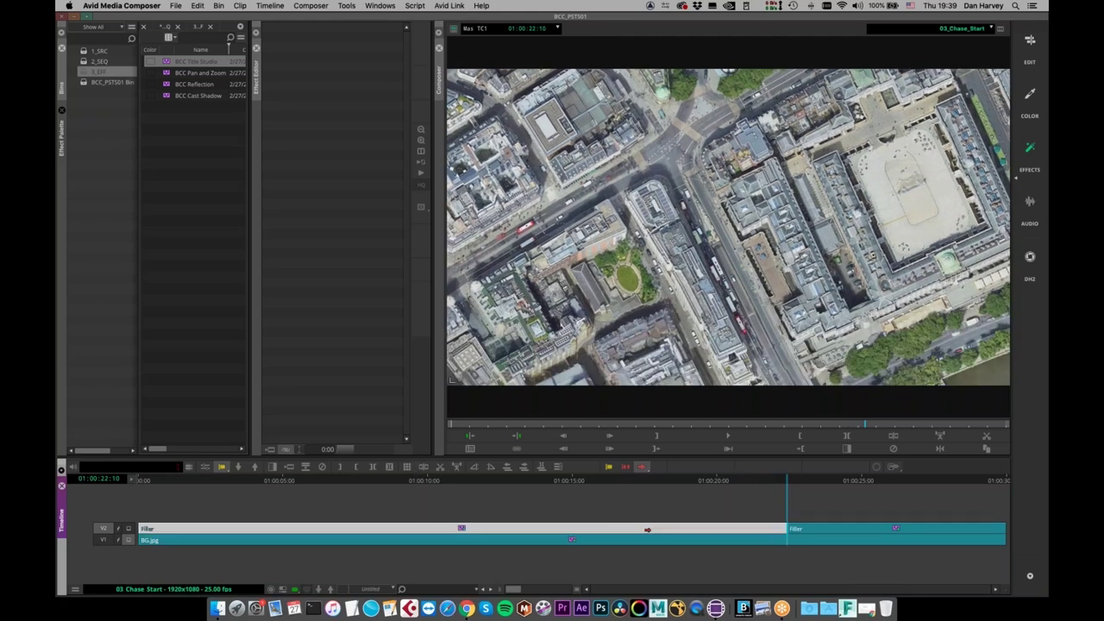
key("Delete")
Apply the 5_Chase preset from the FX Browser to the remaining V2 title after previewing its animation
key("space")
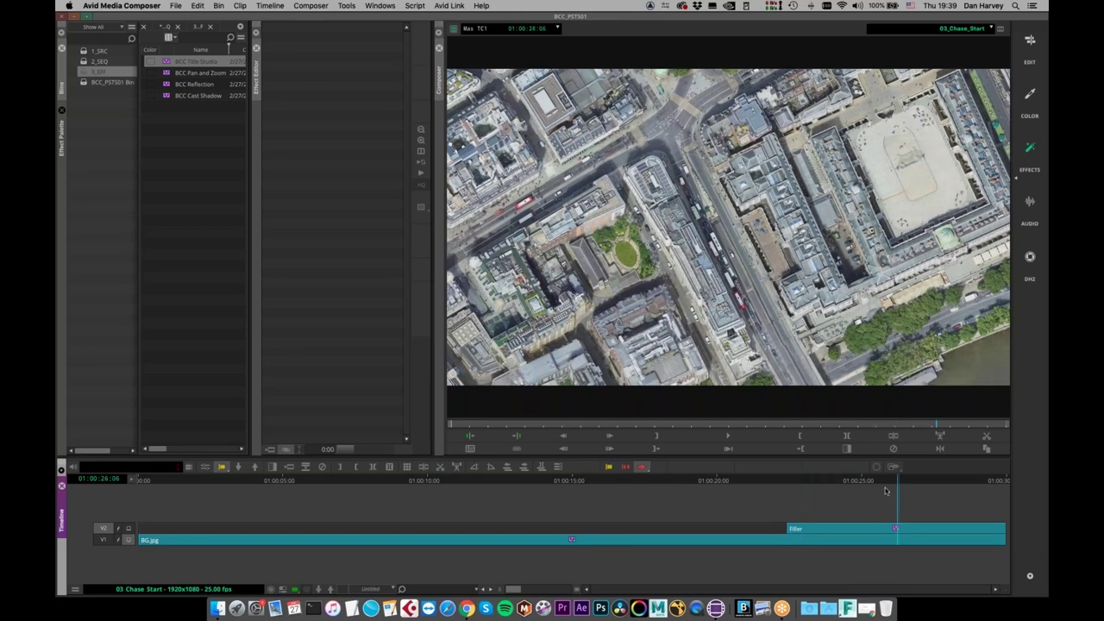
left_click_drag(897, 479, 865, 479)
left_click(820, 528)
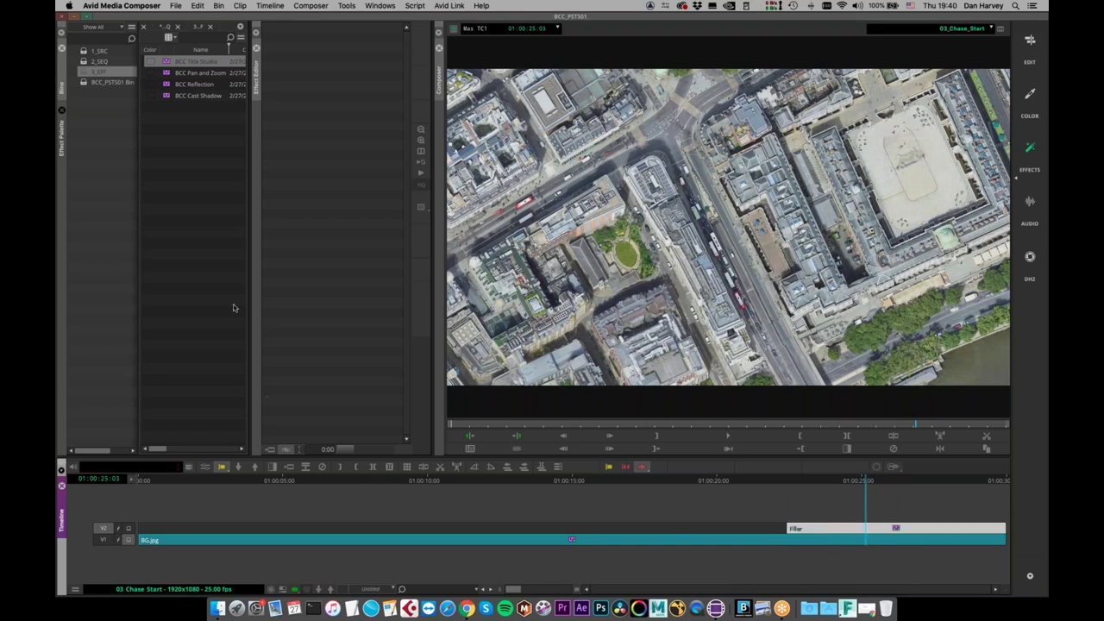
left_click(205, 467)
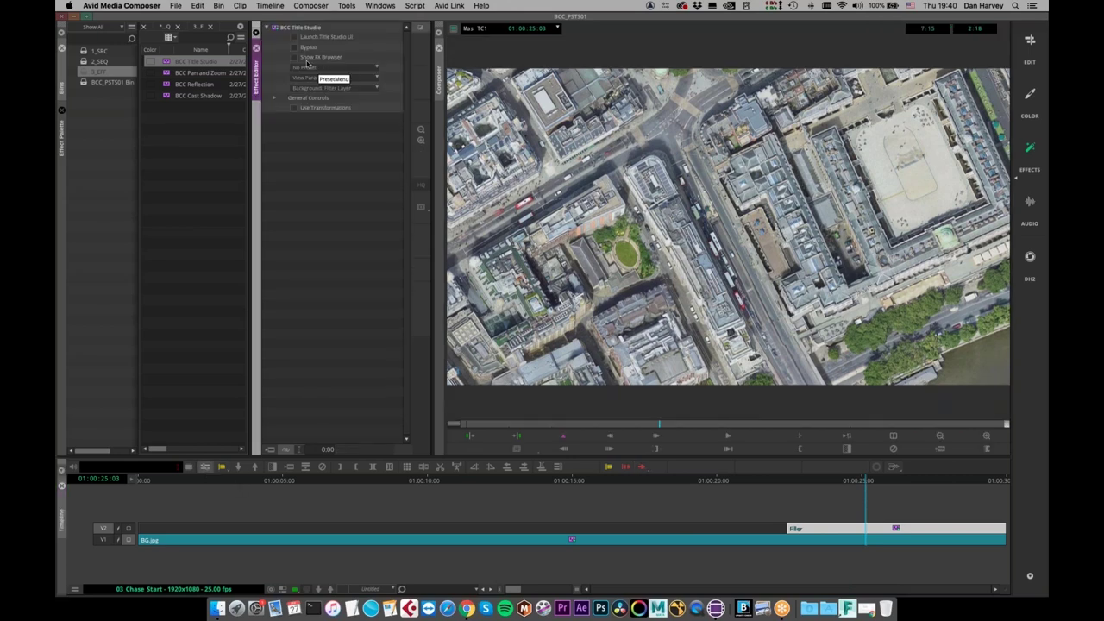
left_click(300, 57)
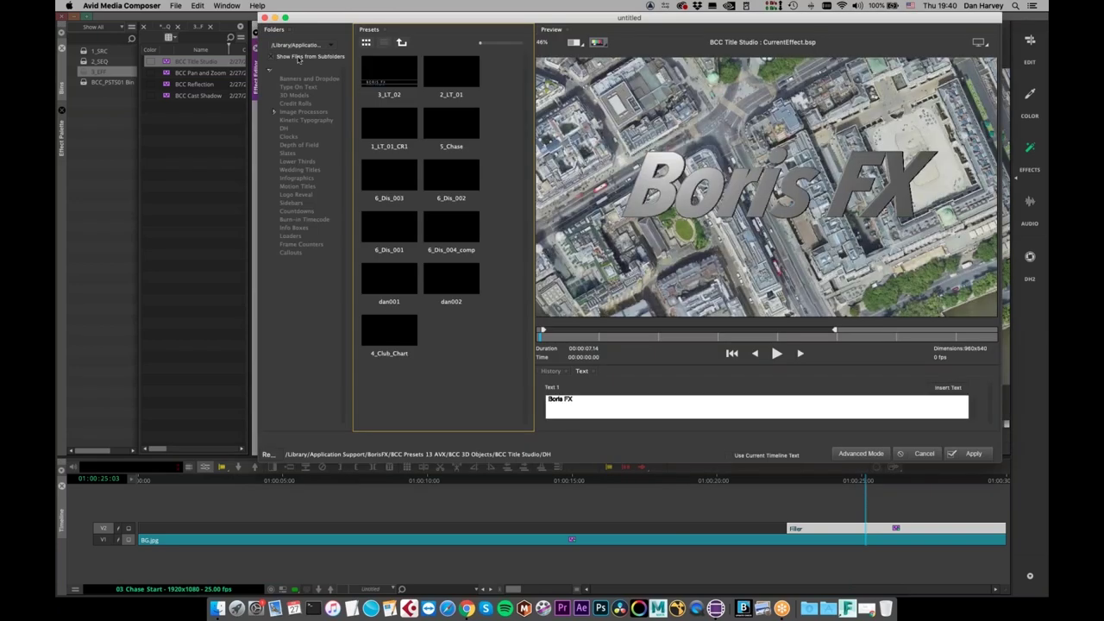
left_click(470, 129)
left_click_drag(591, 339, 790, 342)
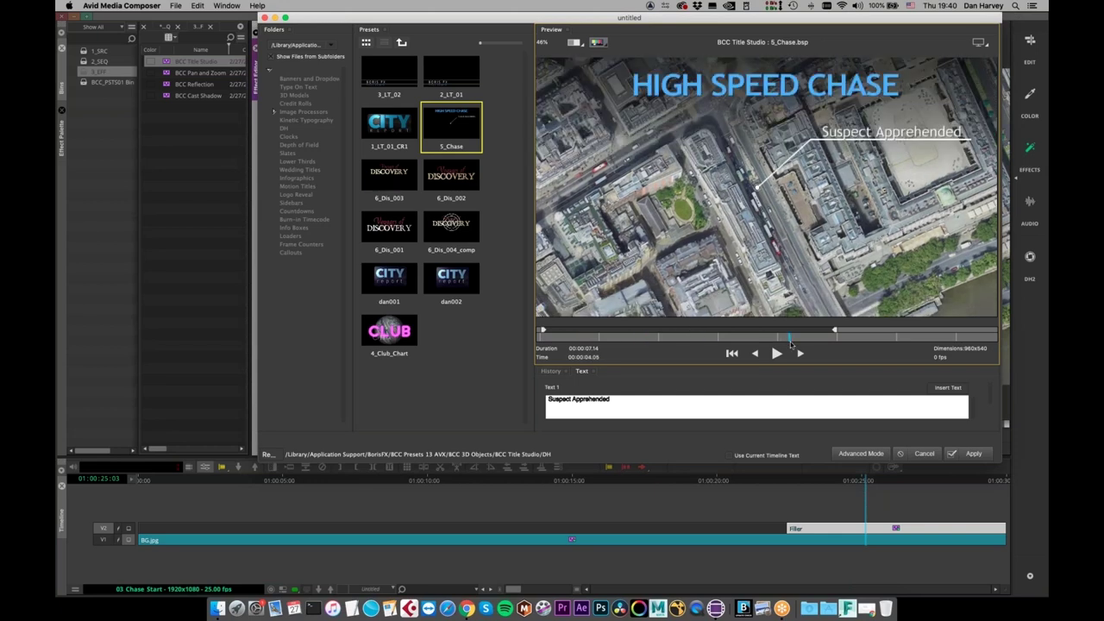
left_click(973, 454)
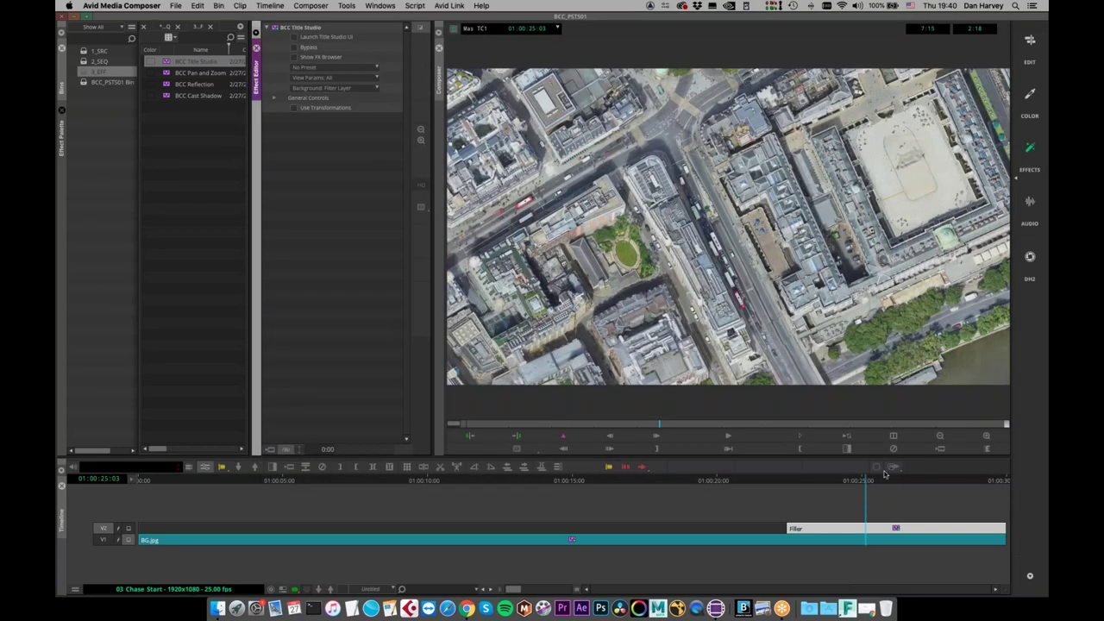
Switch monitoring to V2 and review the chase title over the map up to about 01:00:27:16
left_click_drag(862, 481, 892, 516)
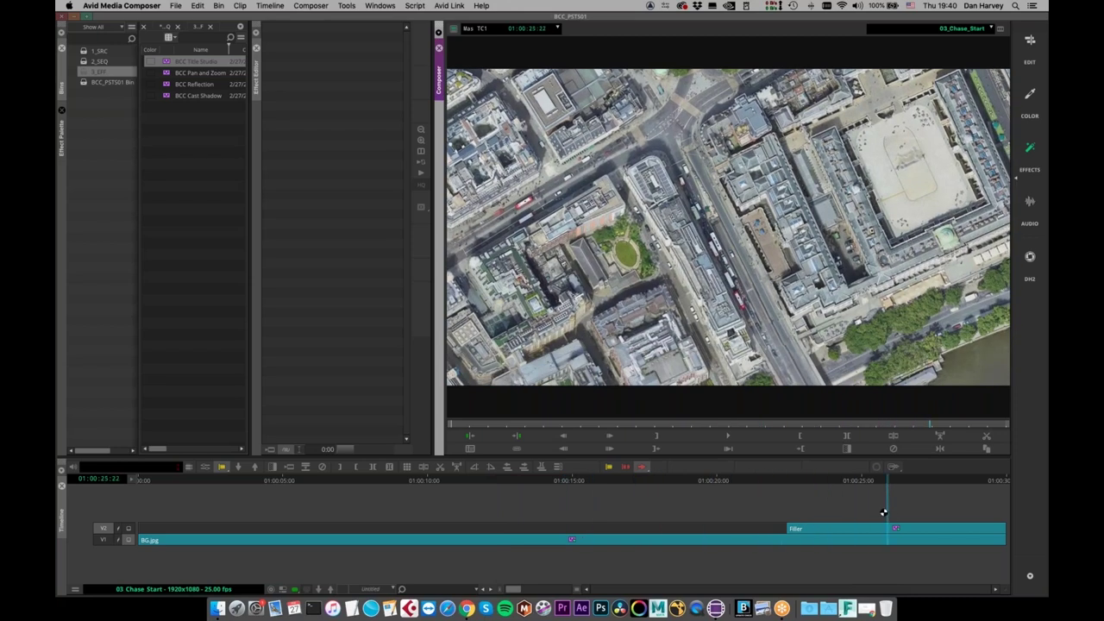
mouse_move(891, 485)
left_mouse_down()
mouse_move(937, 484)
mouse_move(890, 486)
left_mouse_up()
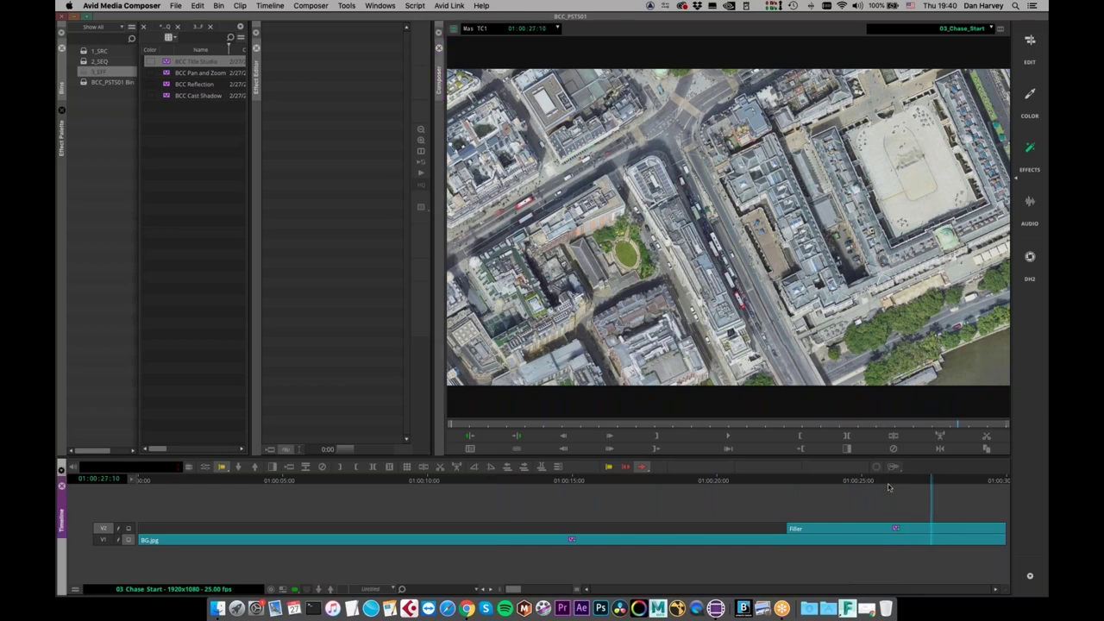
left_click(129, 528)
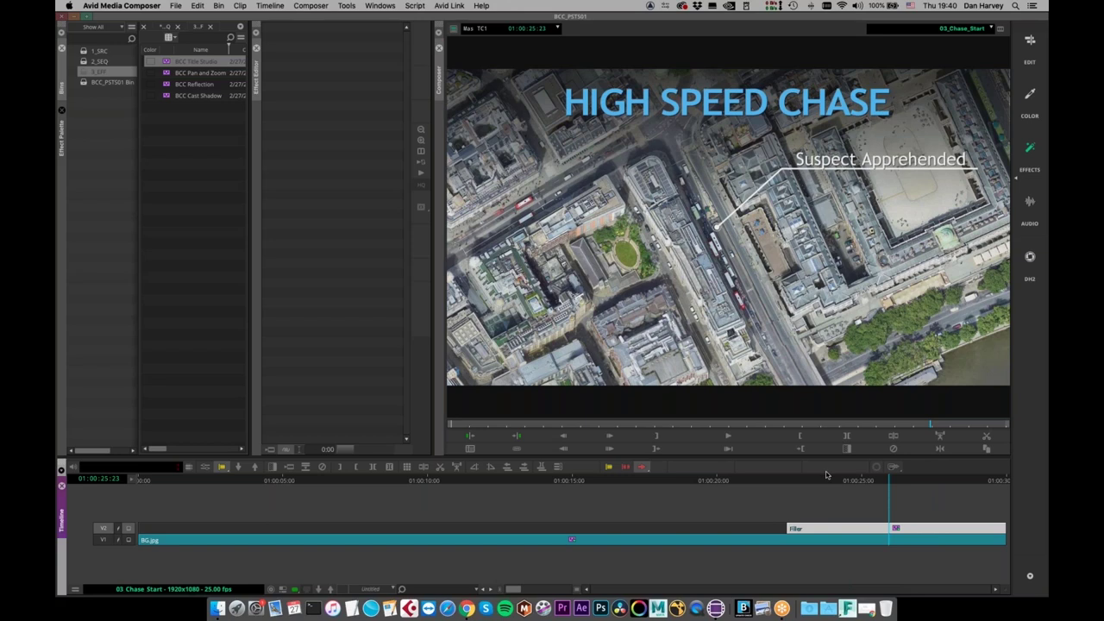
left_click_drag(824, 482, 879, 490)
key("space")
left_click_drag(937, 482, 940, 518)
Open the 2_SEQ bin, look at the 04_Disc_01_Start sequence and load 04_Disc_02 in its place
left_click(84, 62)
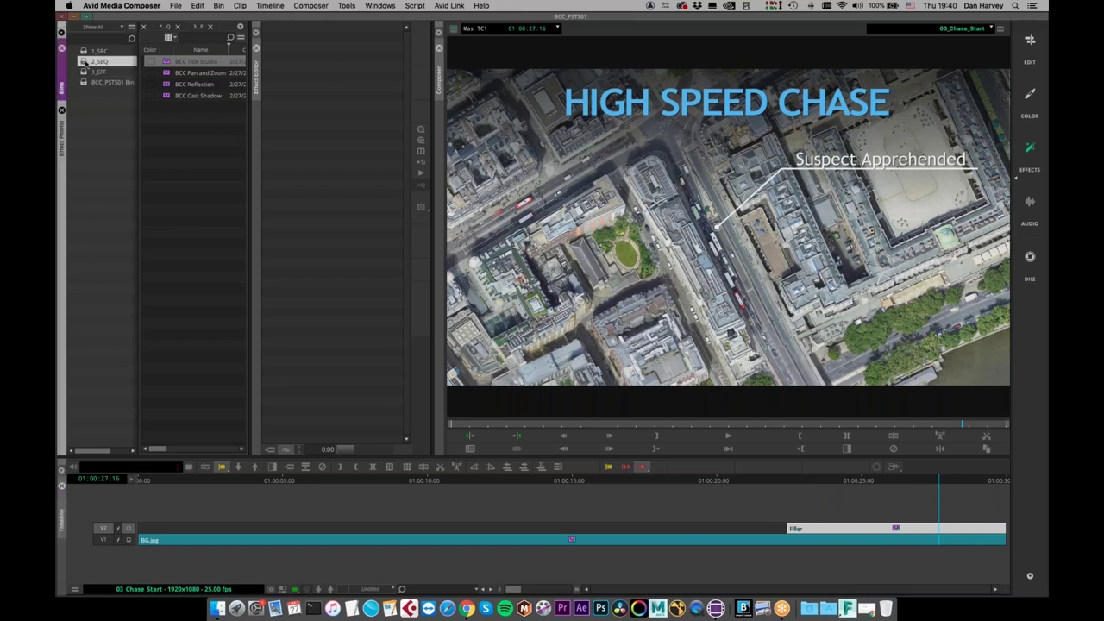
double_click(85, 62)
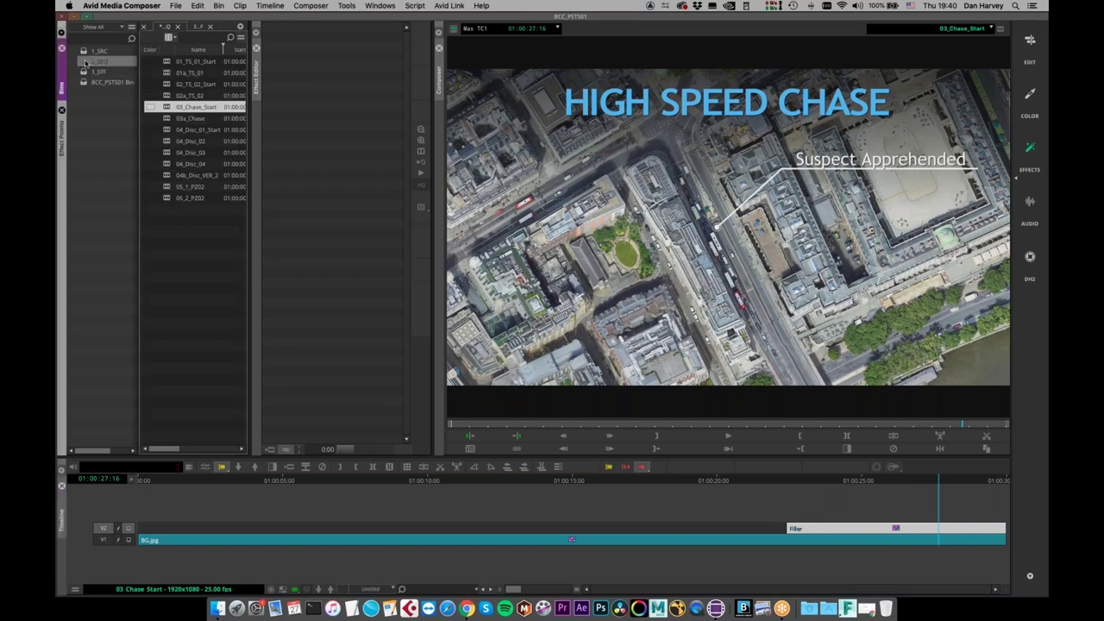
double_click(166, 131)
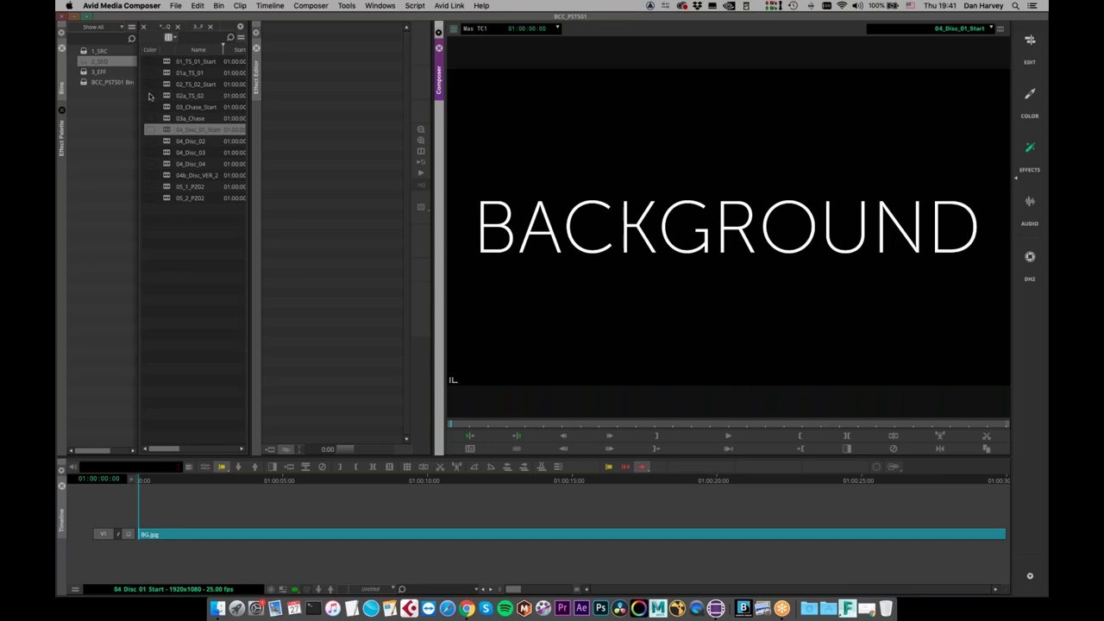
left_click(168, 142)
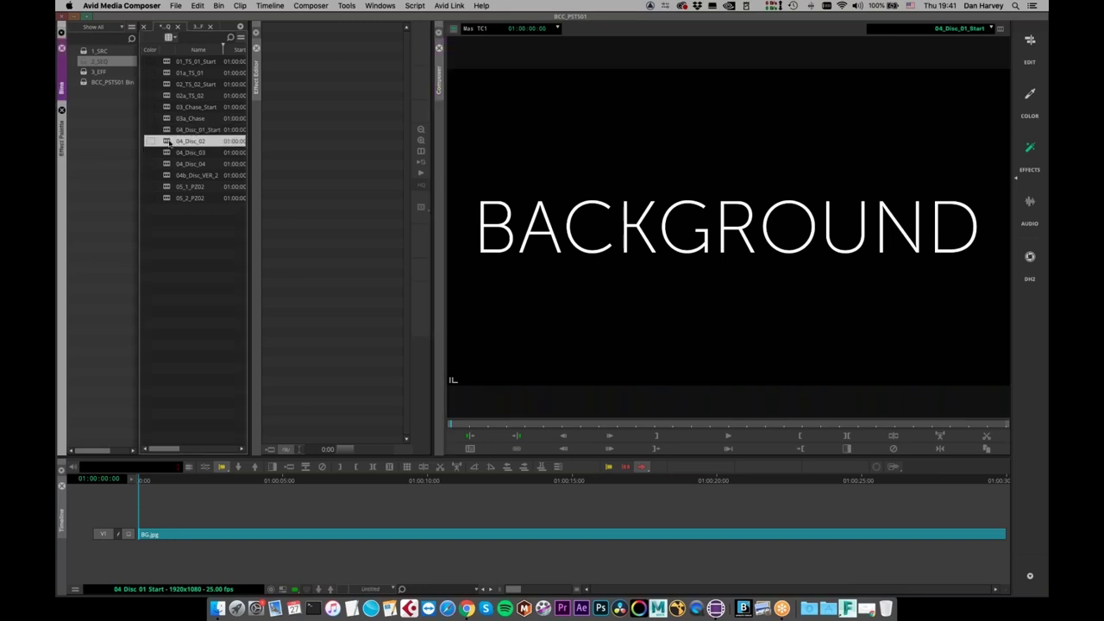
double_click(179, 141)
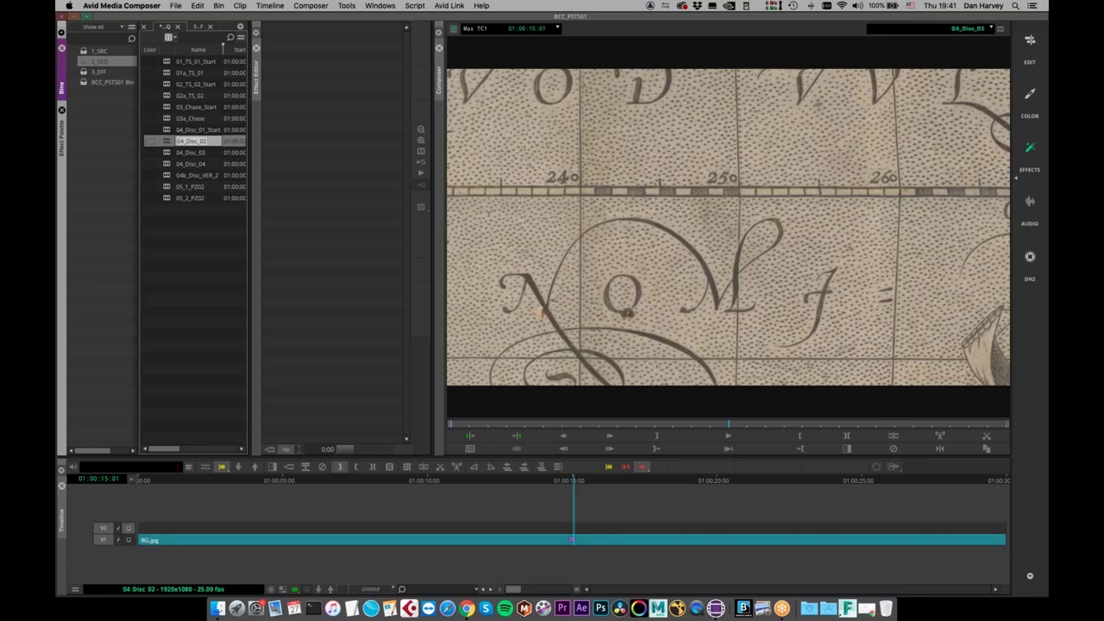
Review the pan and zoom move across the antique map in the 04_Disc_02 sequence
left_click_drag(461, 426, 740, 423)
left_click_drag(658, 456, 359, 484)
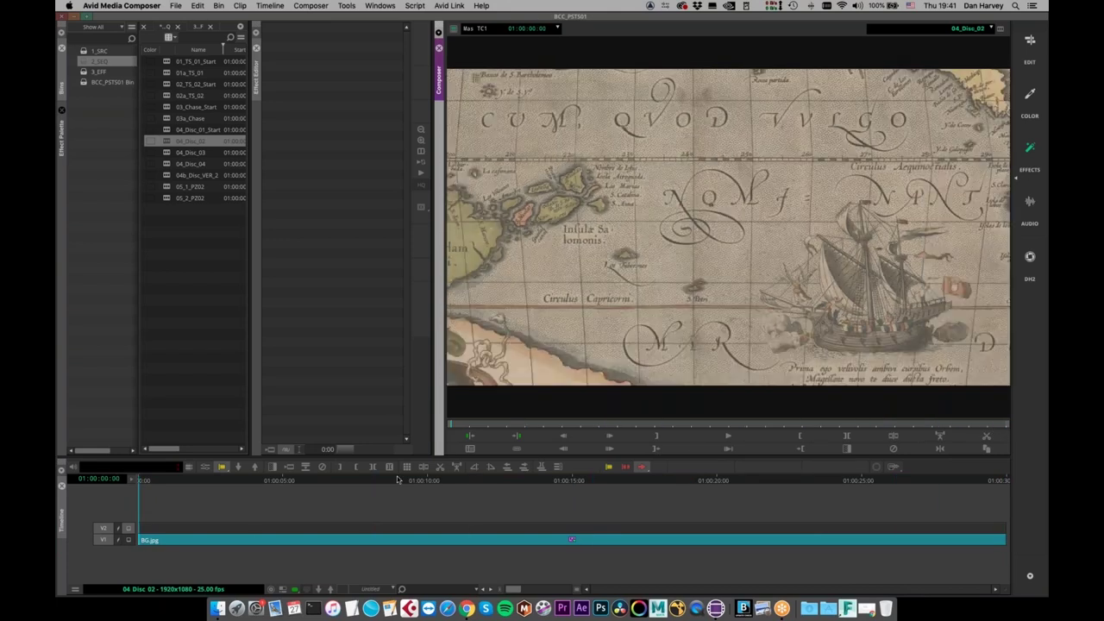
left_click_drag(438, 471, 870, 408)
key("j")
key("j")
key("j")
Open the BCC Pan and Zoom settings of BG.jpg, enable 3D and preview the tilted map from its start
left_click(623, 540)
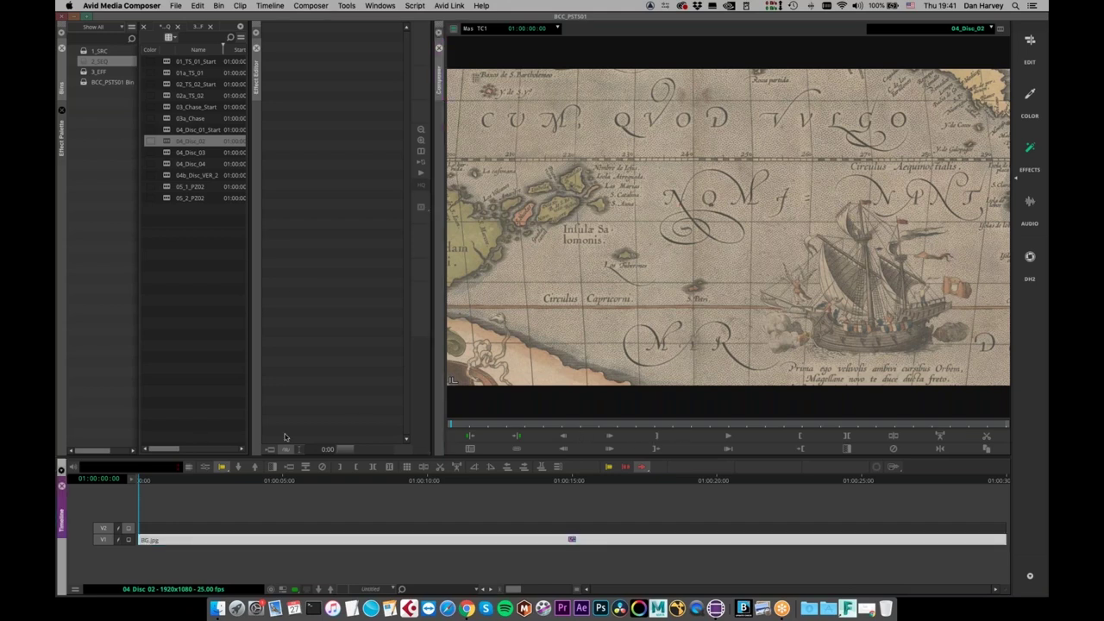
left_click(205, 467)
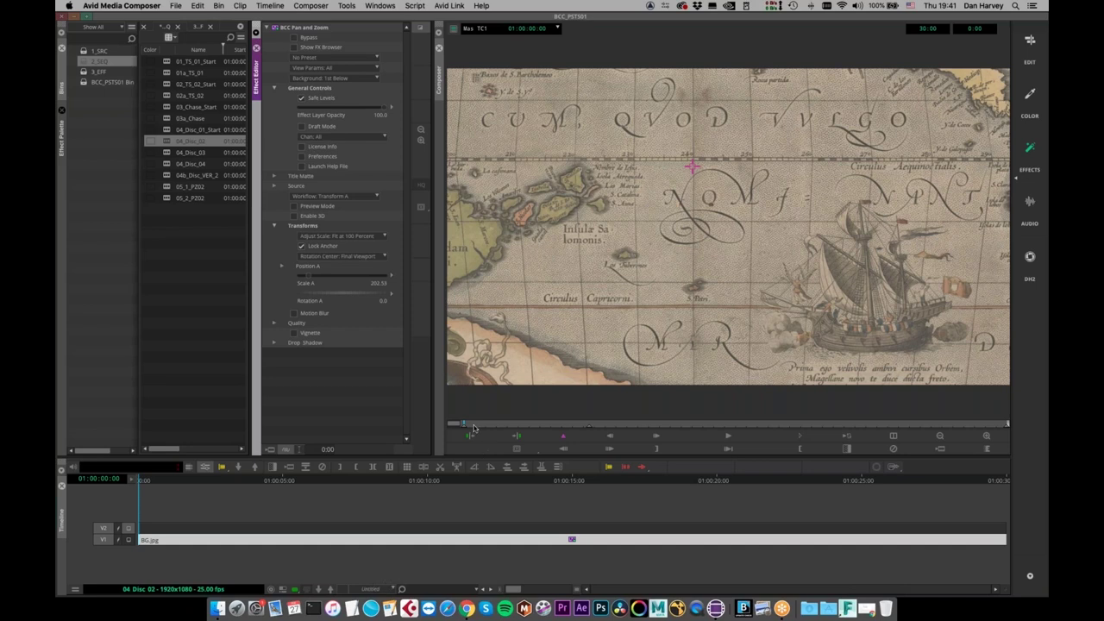
left_click_drag(475, 428, 350, 459)
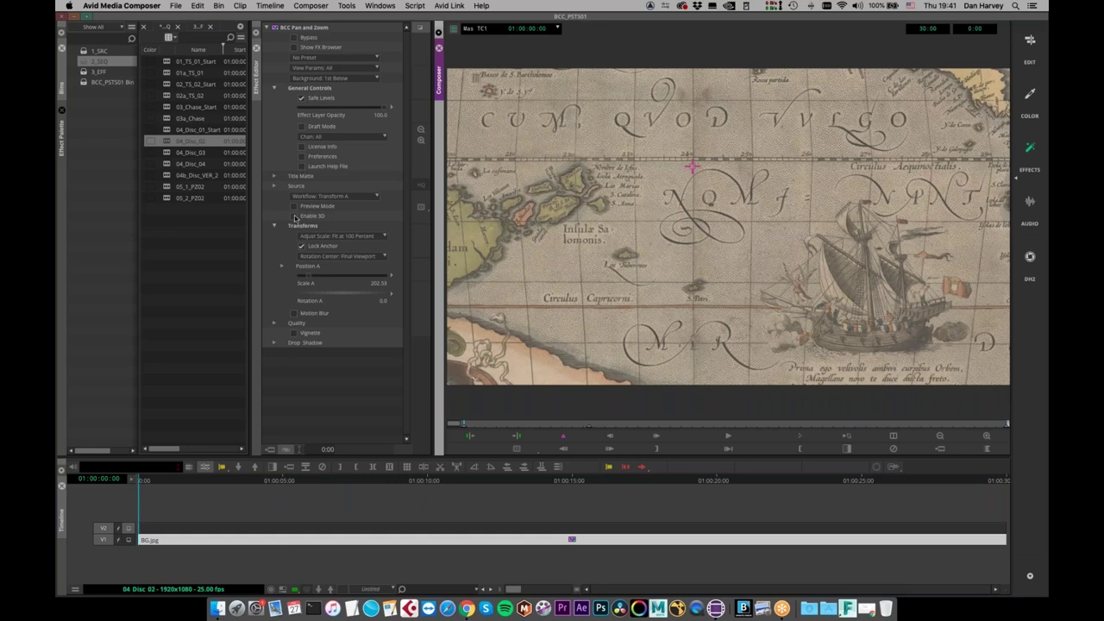
left_click(295, 216)
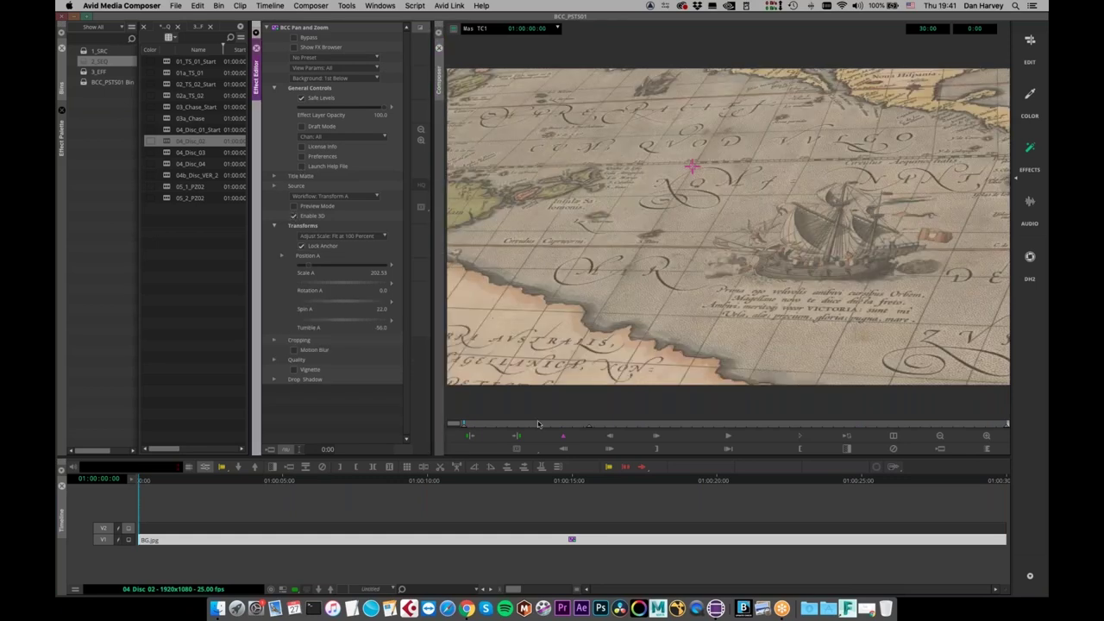
left_click_drag(494, 424, 269, 506)
key("Home")
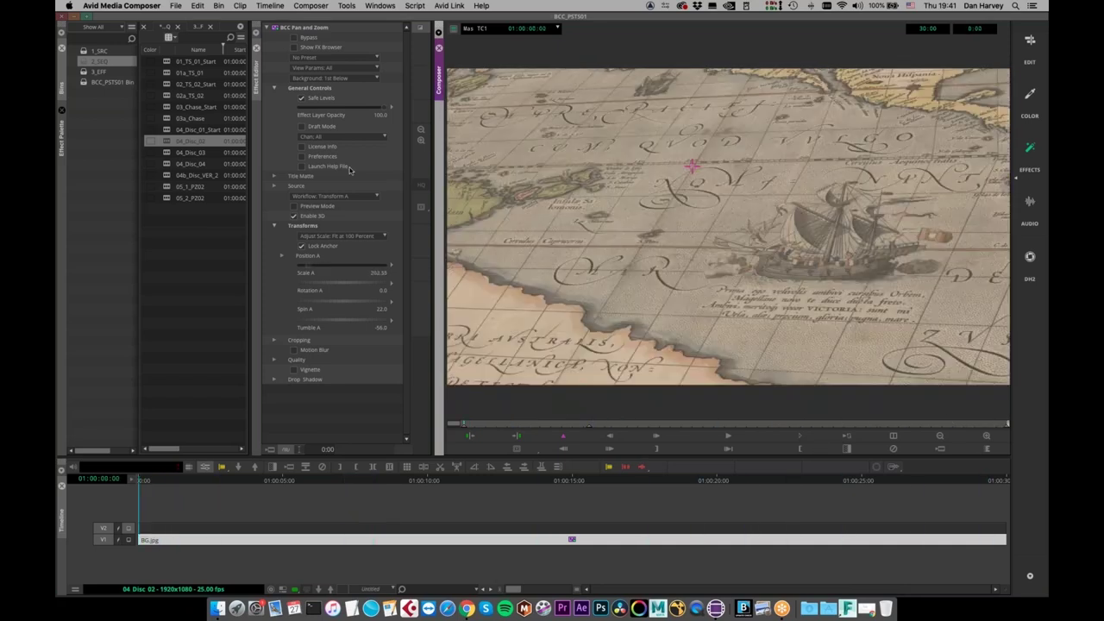
Set Spin A to 28 and Tumble A to -53 at the start of the antique map clip
left_click(341, 305)
key("Right")
key("Right")
key("Right")
key("Right")
key("Right")
left_click(340, 322)
key("Right")
key("Right")
key("Right")
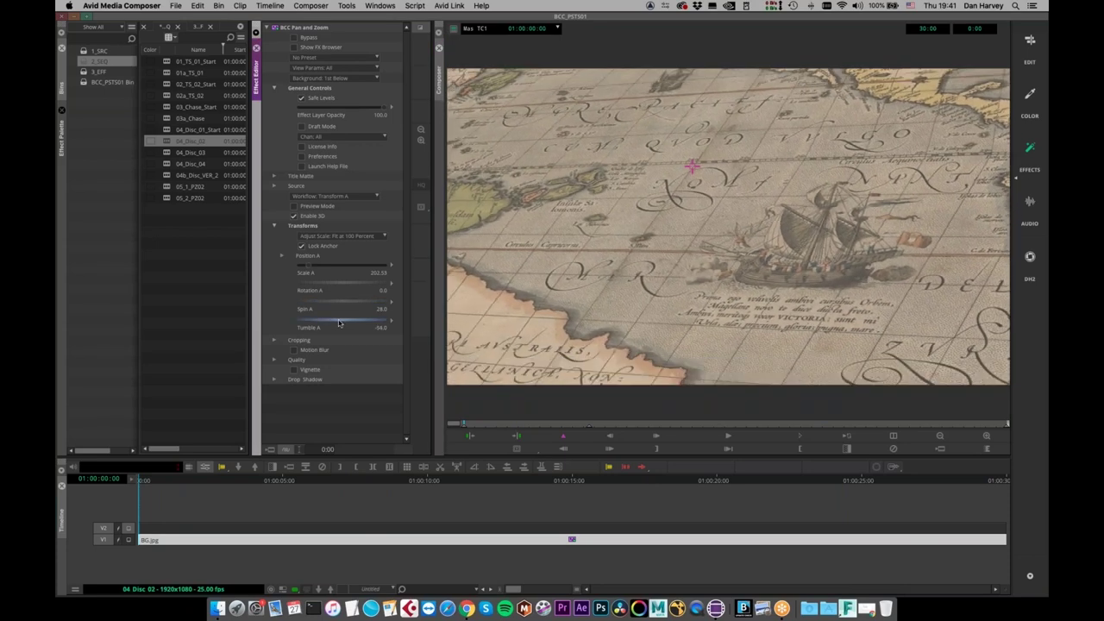
Review the map's 3D camera move across the clip and park at about 3:24
left_click_drag(473, 427, 1007, 424)
left_click_drag(853, 444, 376, 257)
left_click(532, 424)
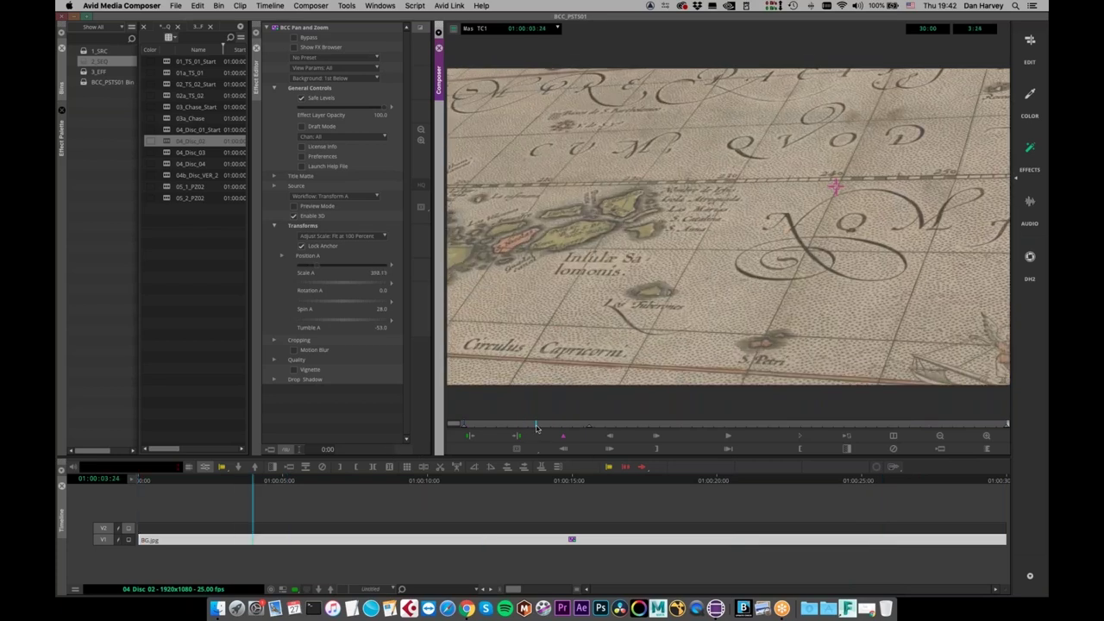
Try Motion Blur with a 239.2 shutter angle on the map move, and turn it off again
left_click(295, 350)
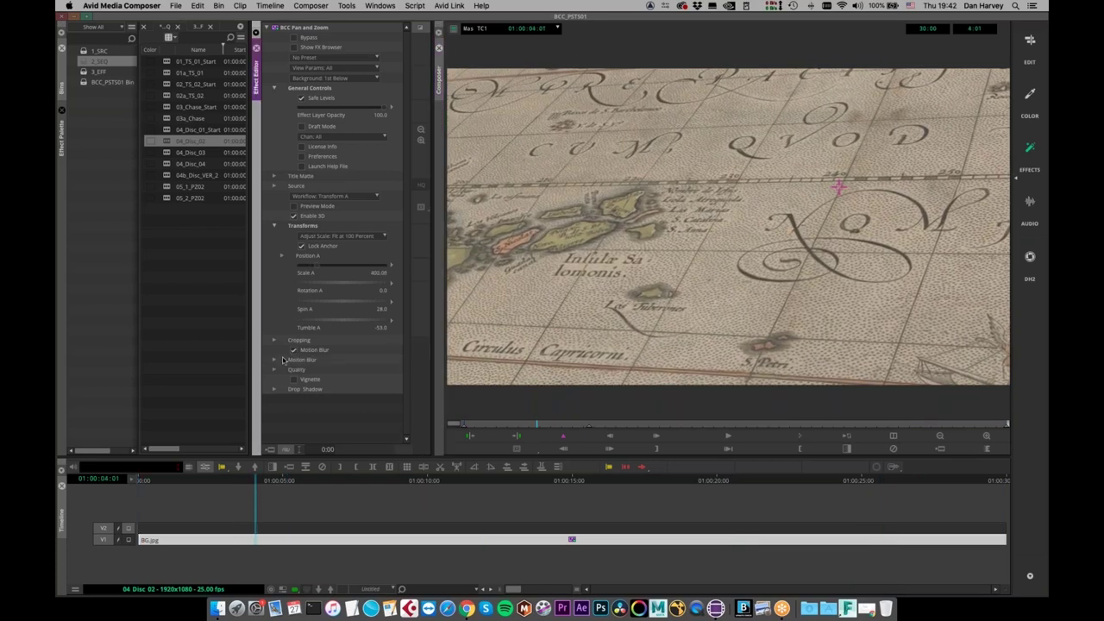
left_click(275, 360)
left_click(359, 380)
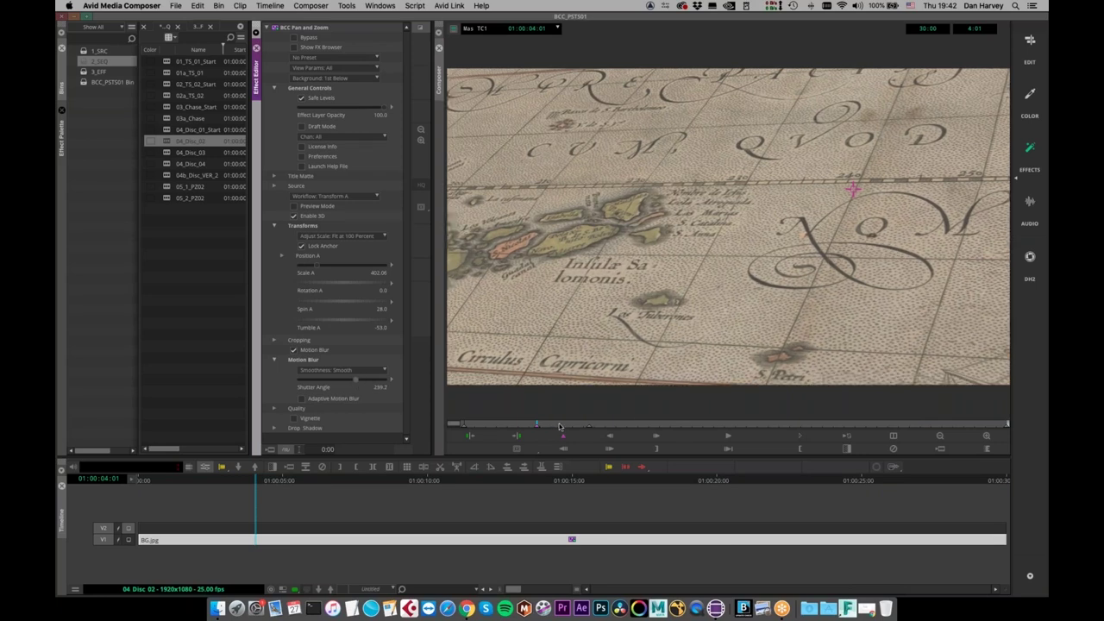
left_click(556, 426)
left_click(540, 426)
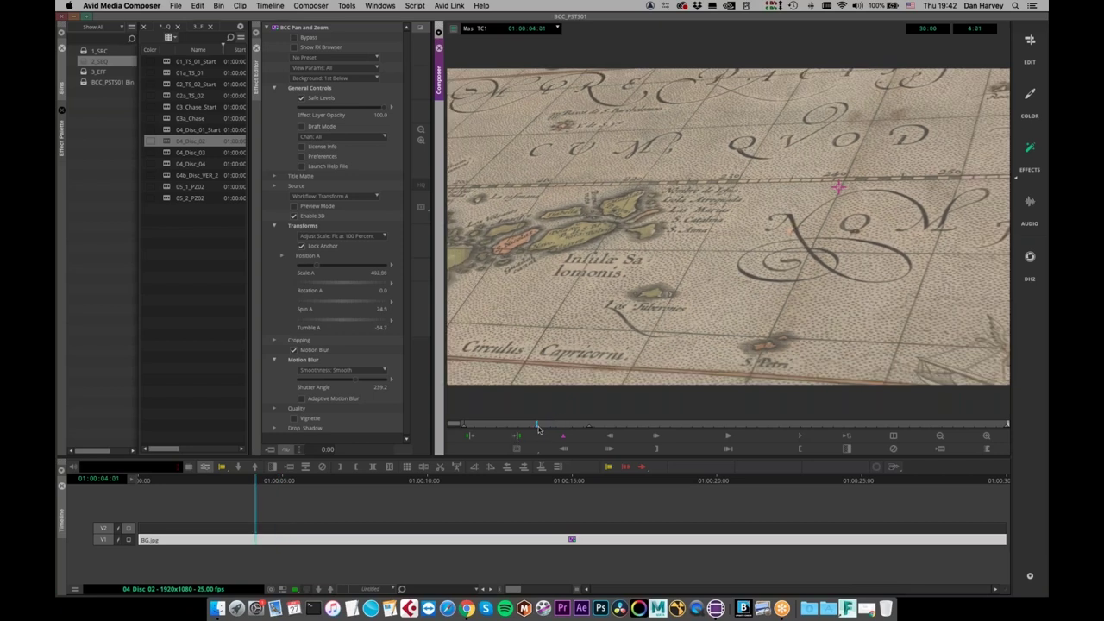
left_click(299, 350)
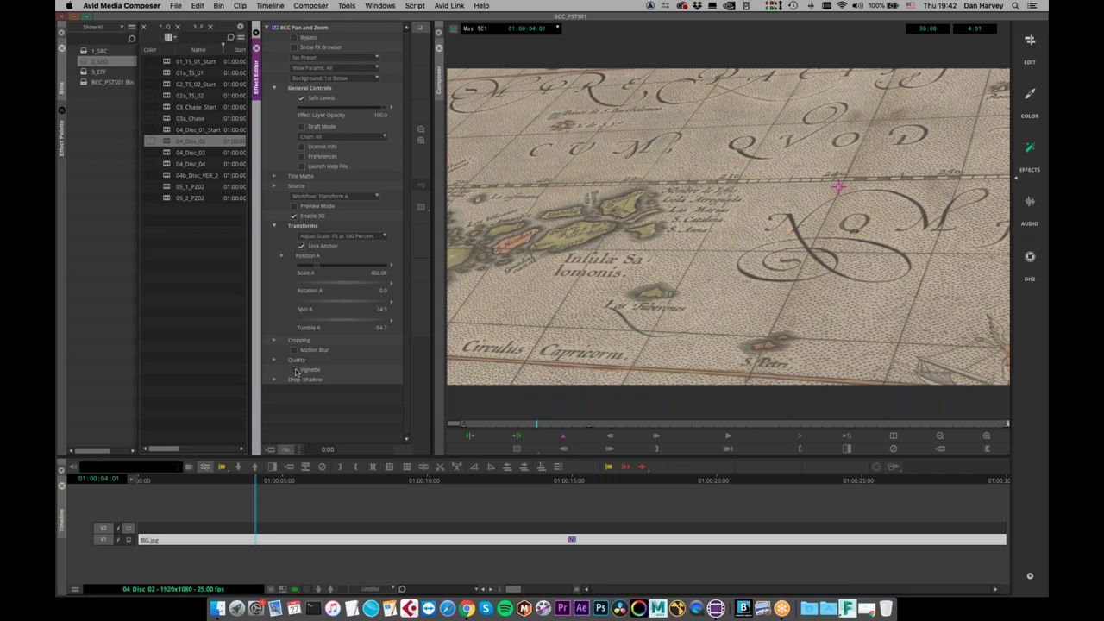
Enable the Vignette on the map and set its radius to 27.2 and blur amount to about 89
left_click(295, 369)
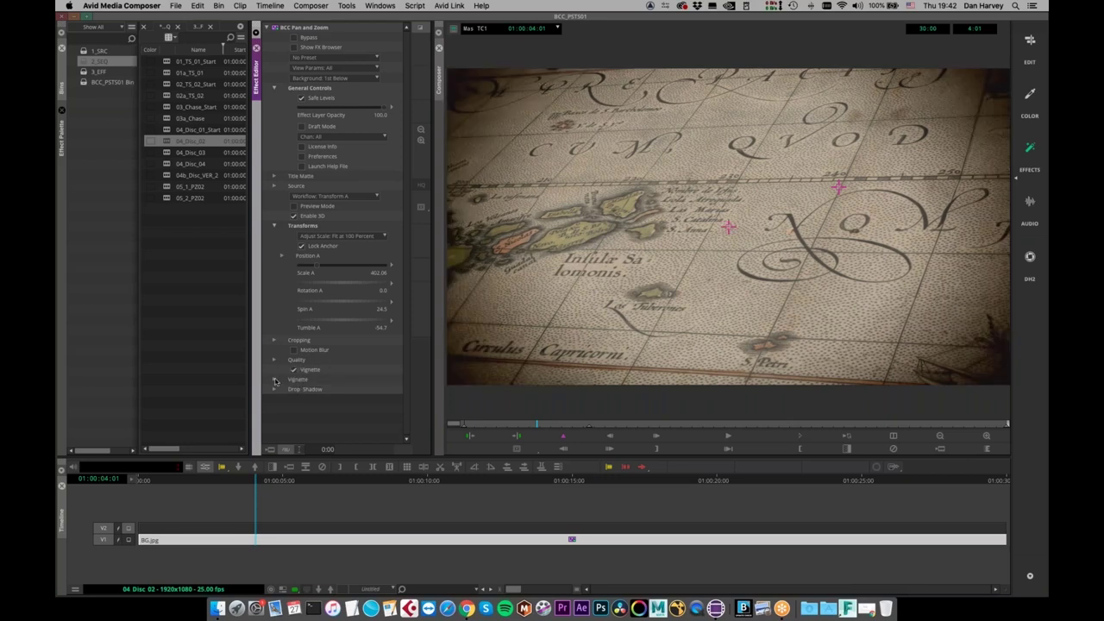
left_click(275, 379)
scroll(319, 233, "down", 5)
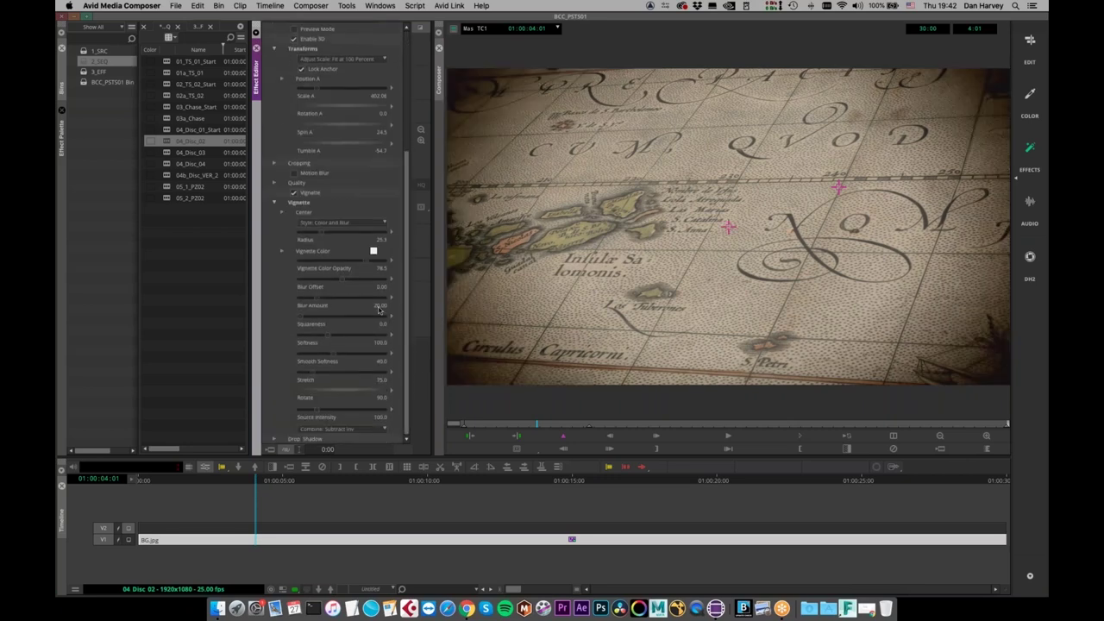
mouse_move(320, 233)
left_mouse_down()
mouse_move(335, 237)
mouse_move(323, 239)
left_mouse_up()
left_click_drag(319, 302, 340, 310)
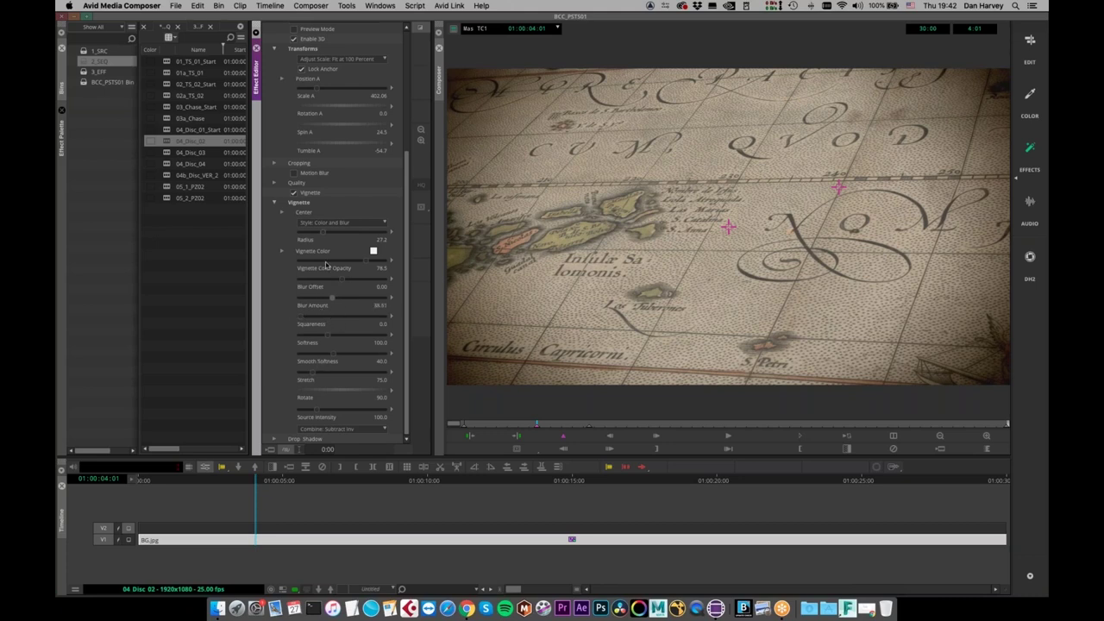
Set the vignette's color opacity to about 82 and blur amount to about 67, trying Composite before restoring the Subtract Inv combine mode
mouse_move(352, 265)
left_mouse_down()
mouse_move(331, 263)
mouse_move(376, 261)
mouse_move(363, 260)
left_mouse_up()
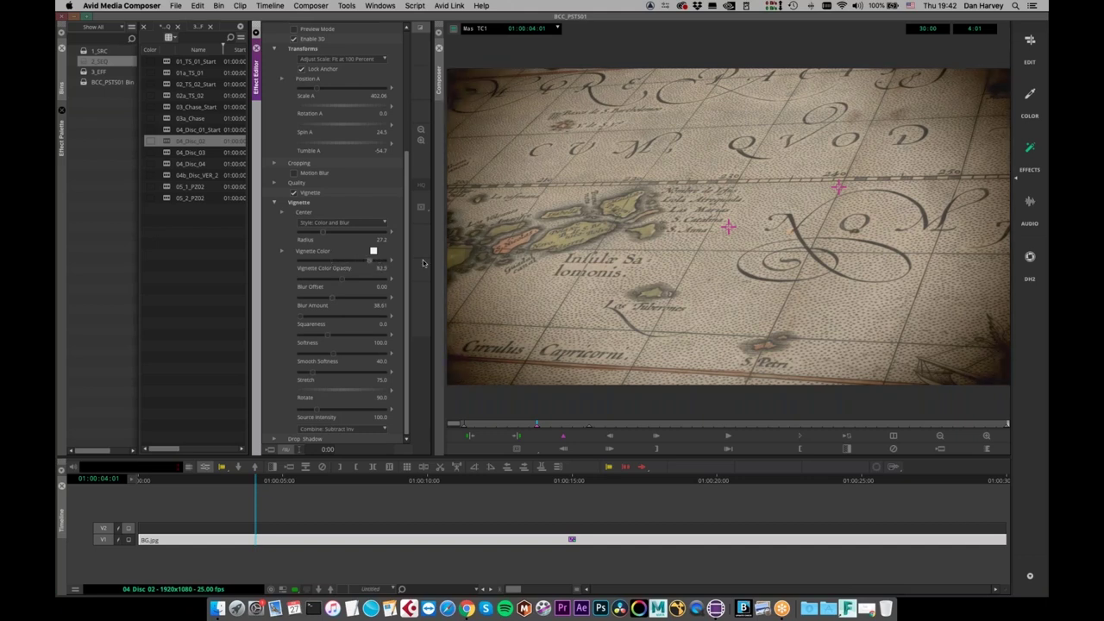
left_click(362, 428)
left_click(340, 440)
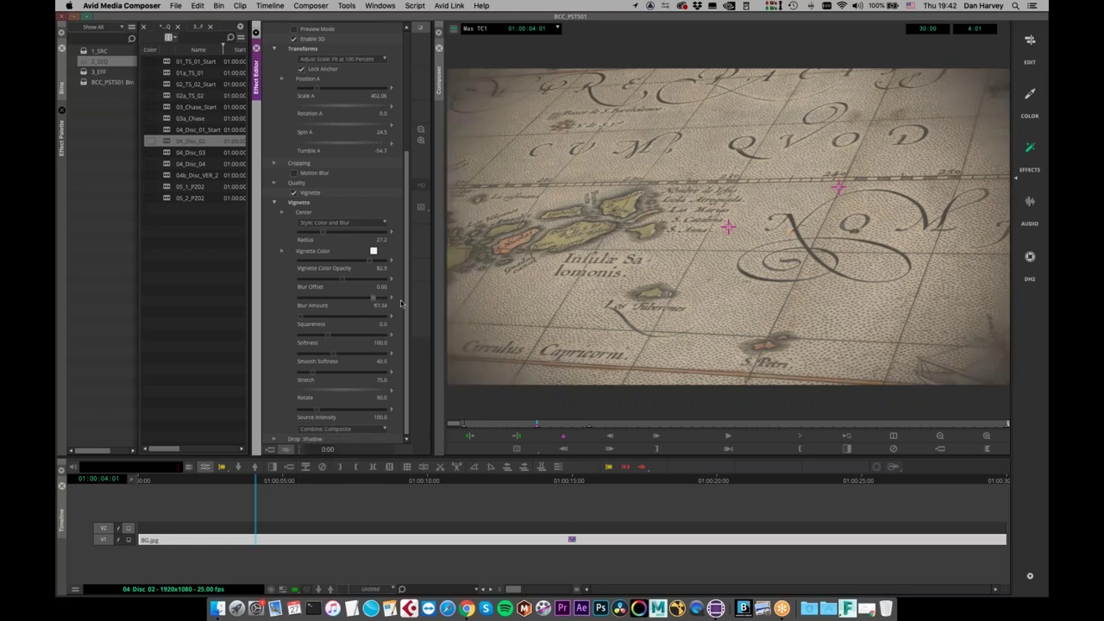
left_click(357, 297)
left_click_drag(343, 280, 368, 261)
left_click(341, 433)
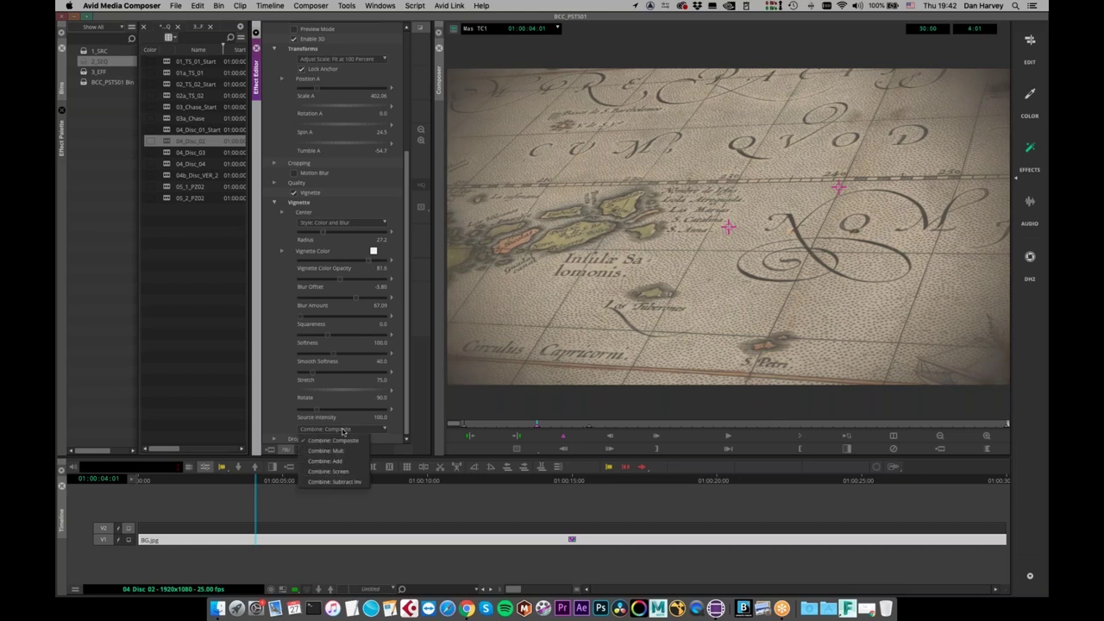
left_click(352, 476)
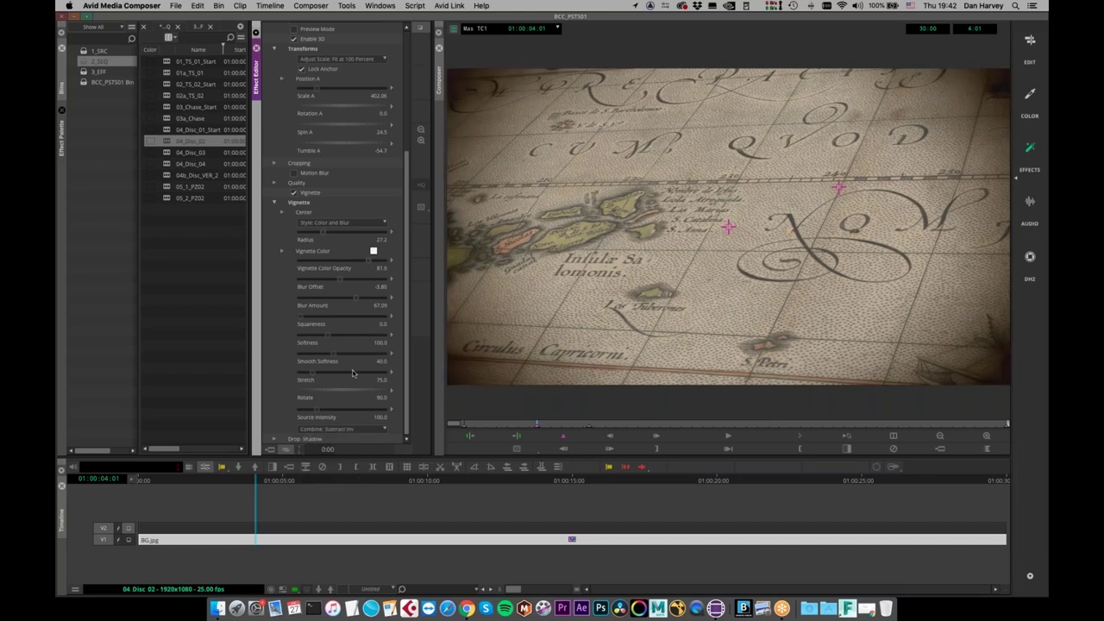
Set the vignette's Blur Offset to about -16 and scrub through the map move, returning to the clip's start
left_click(349, 283)
left_click(326, 283)
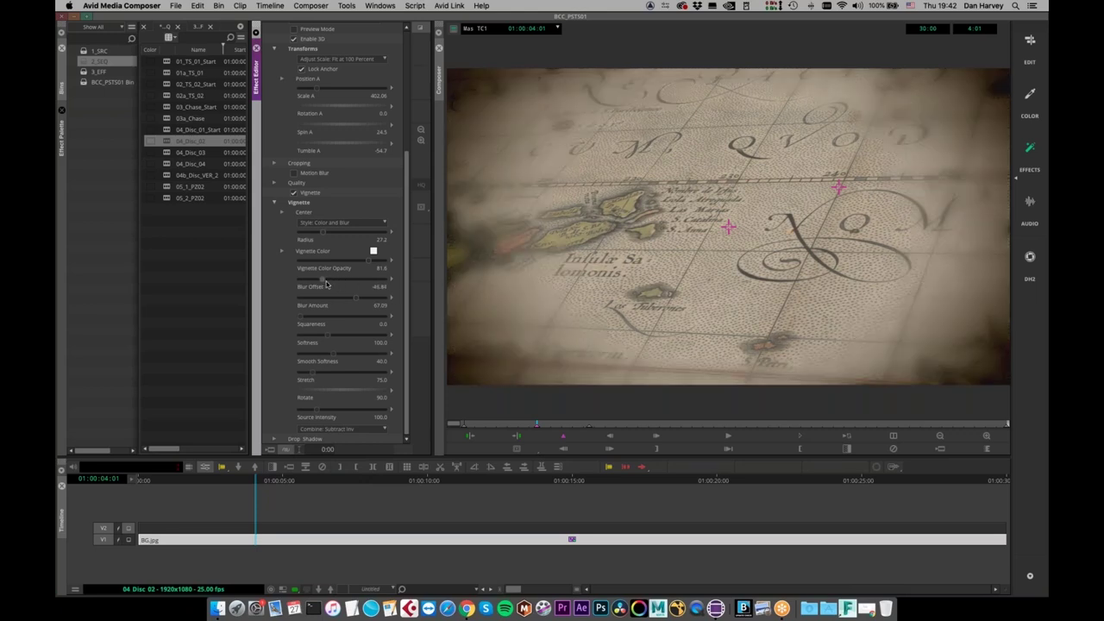
left_click(342, 280)
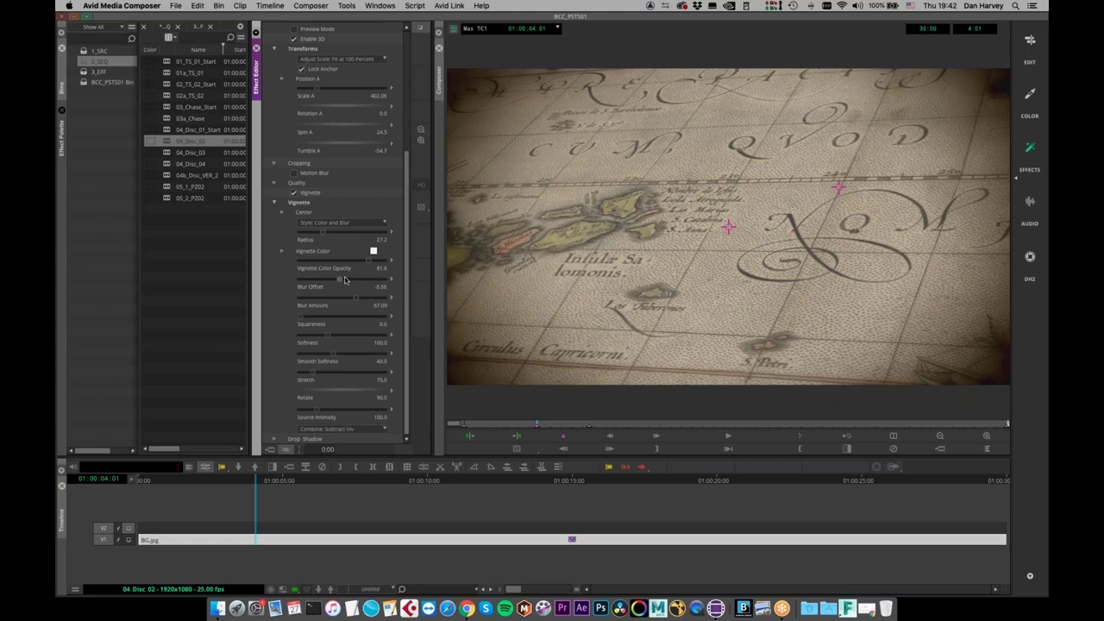
left_click(340, 283)
left_click(335, 282)
left_click_drag(447, 426, 995, 424)
left_click_drag(316, 479, 82, 474)
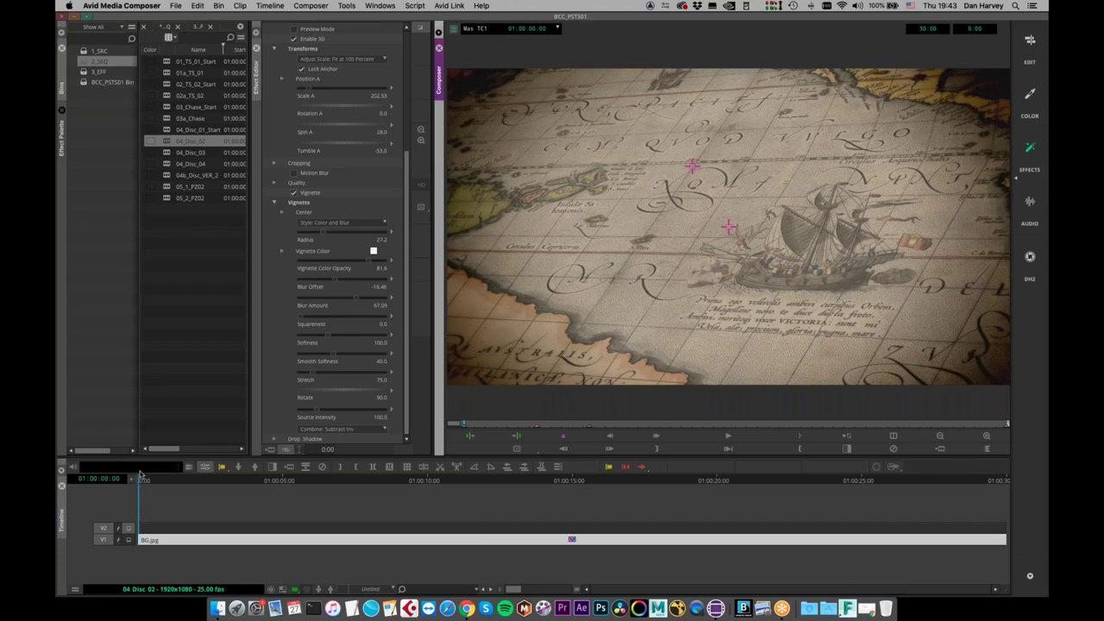
Apply the BCC Title Studio effect from the 3_EFF bin to the empty V2 track above the map
left_click(170, 528)
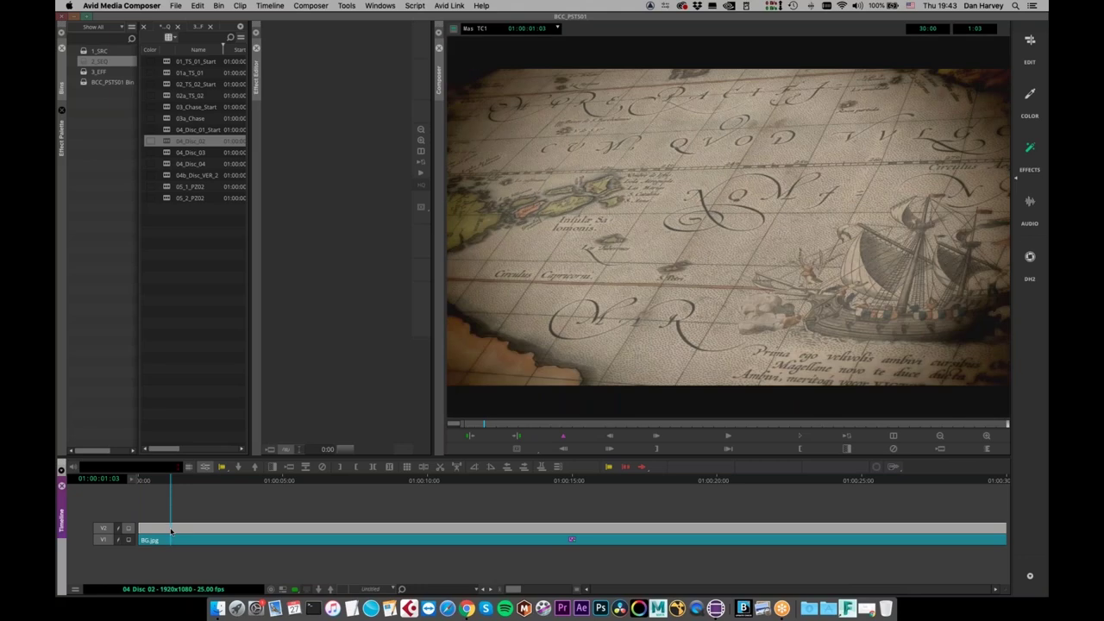
left_click(82, 72)
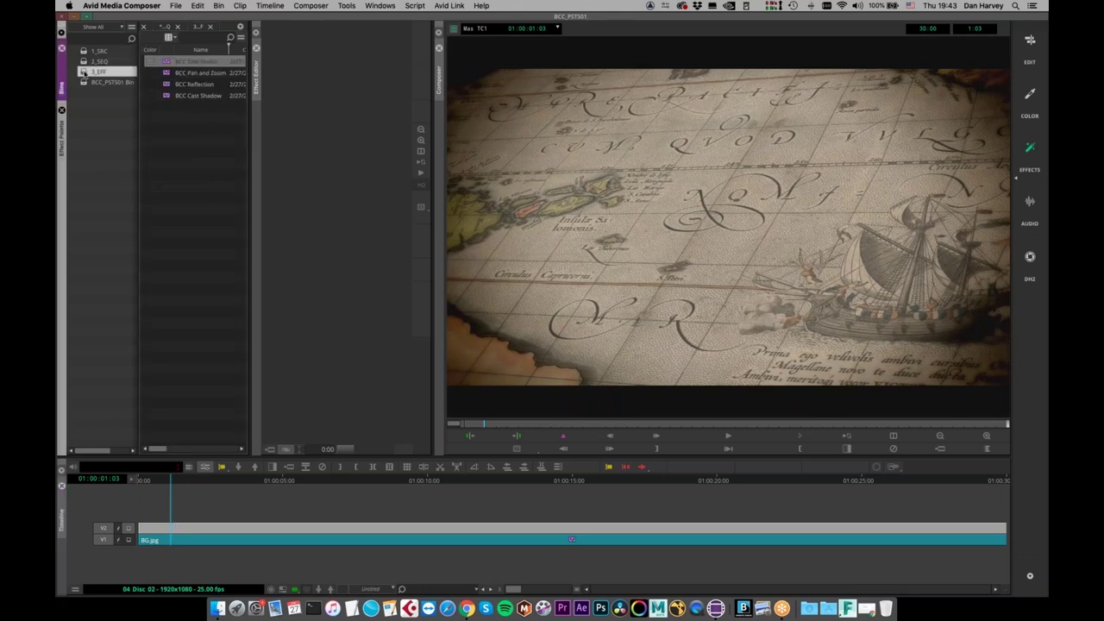
left_click_drag(172, 64, 389, 530)
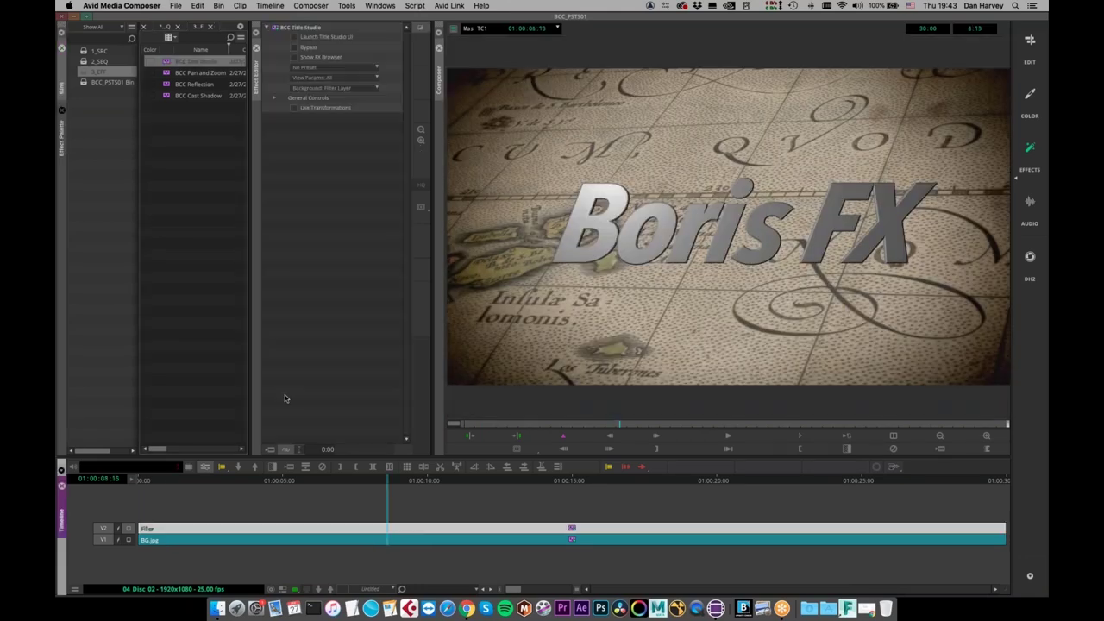
Load the 6_Dis_001.bsp preset from the DH folder into the title, check it over the map and return to the start
left_click(319, 67)
left_click(300, 103)
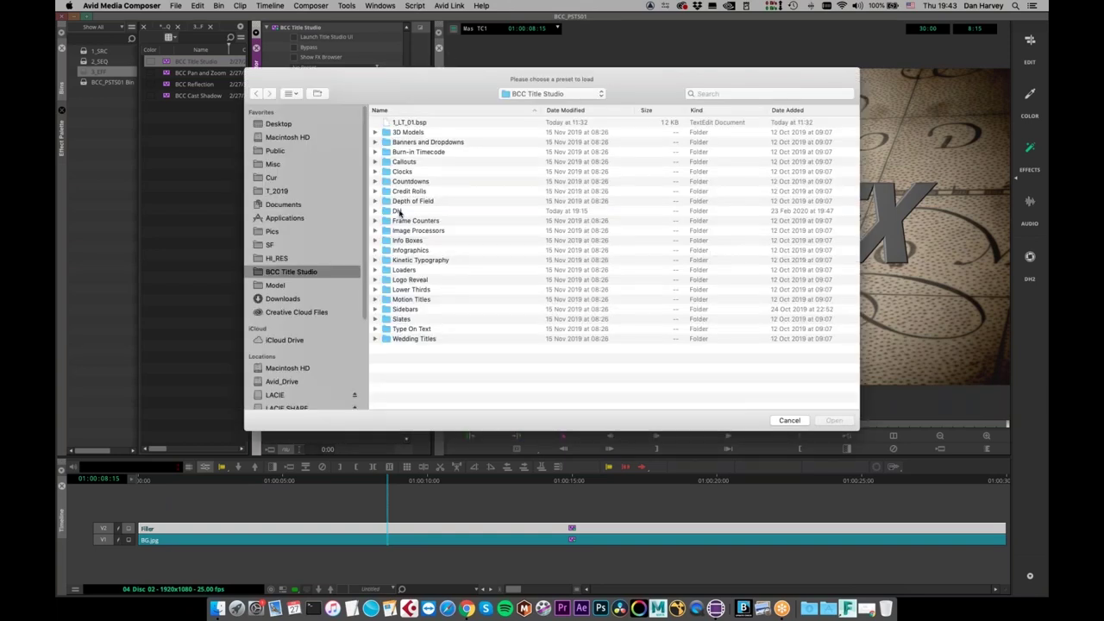
double_click(399, 211)
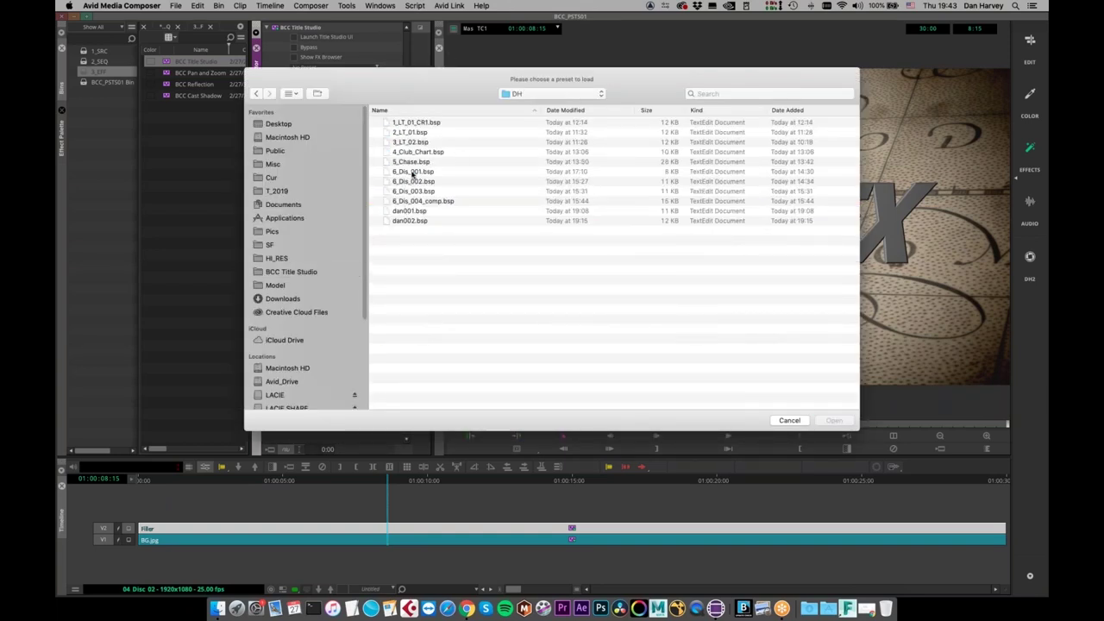
double_click(412, 172)
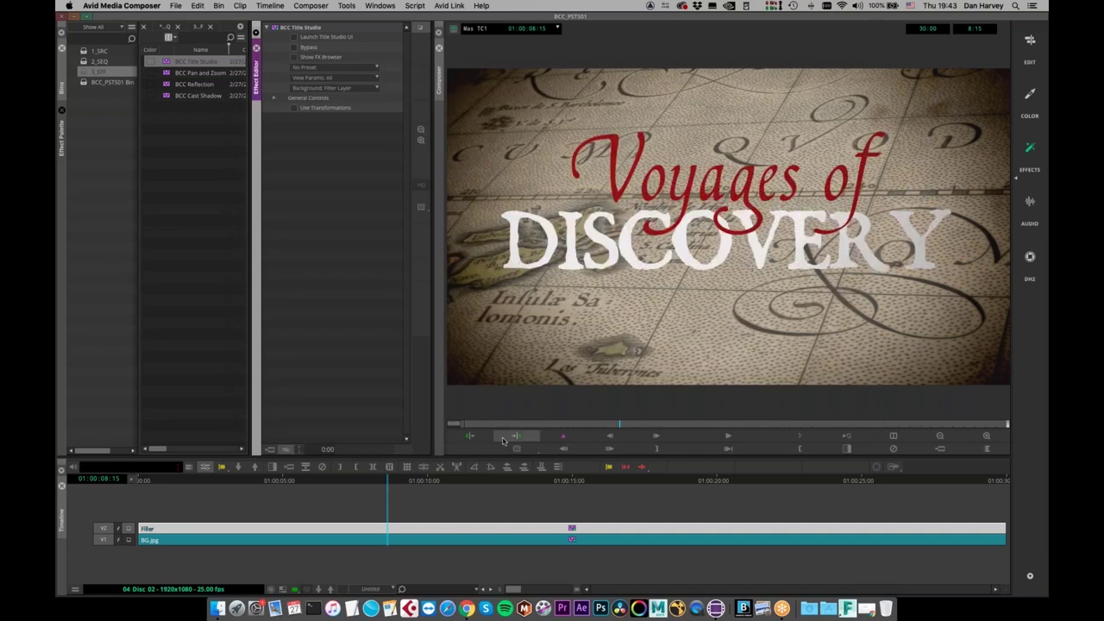
left_click_drag(559, 422, 649, 438)
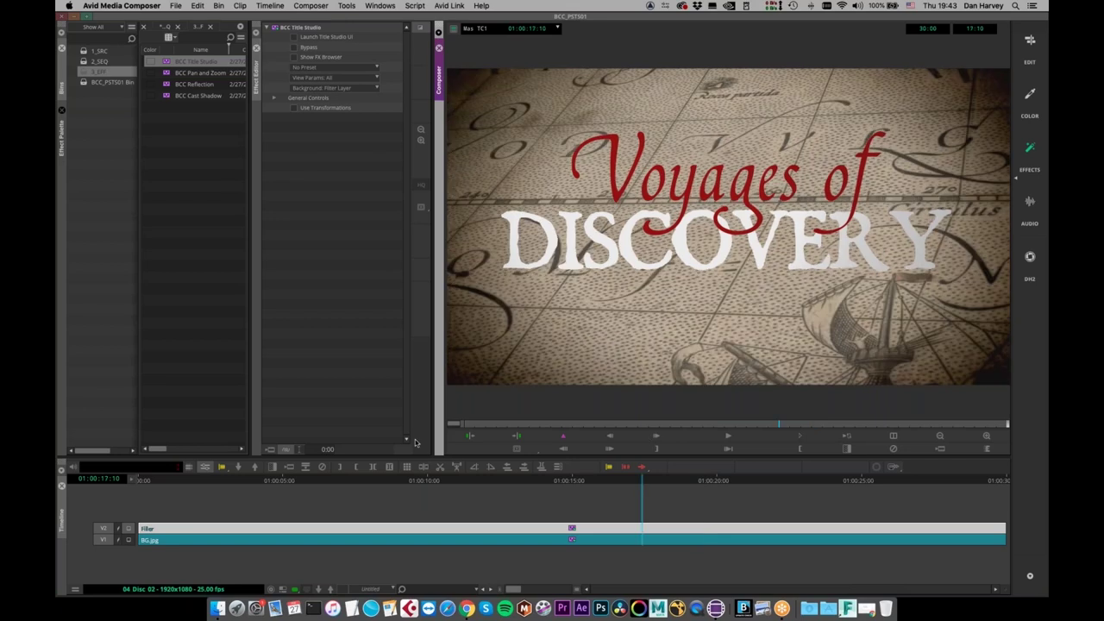
left_click(448, 440)
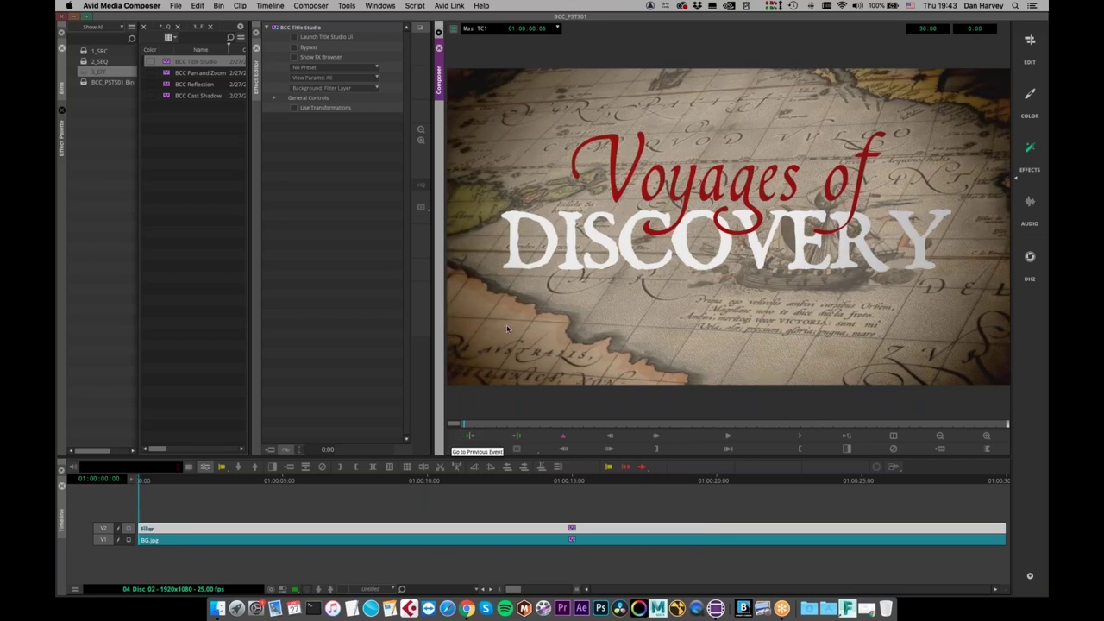
Open the title in the Title Studio interface and move the point light to about X 569, Y 307
left_click(296, 40)
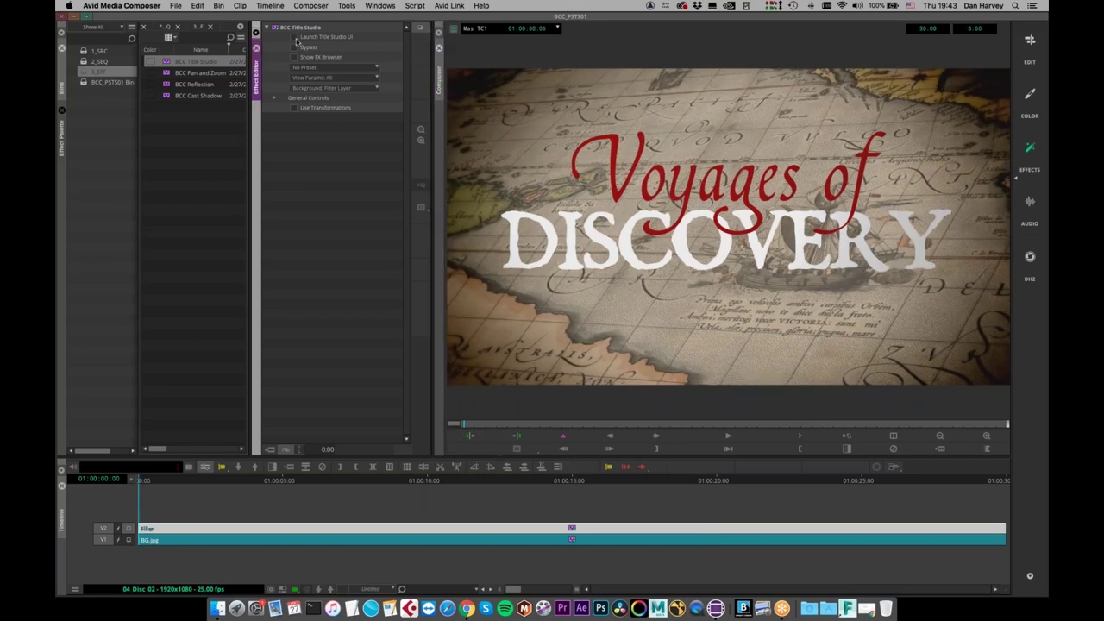
left_click(301, 40)
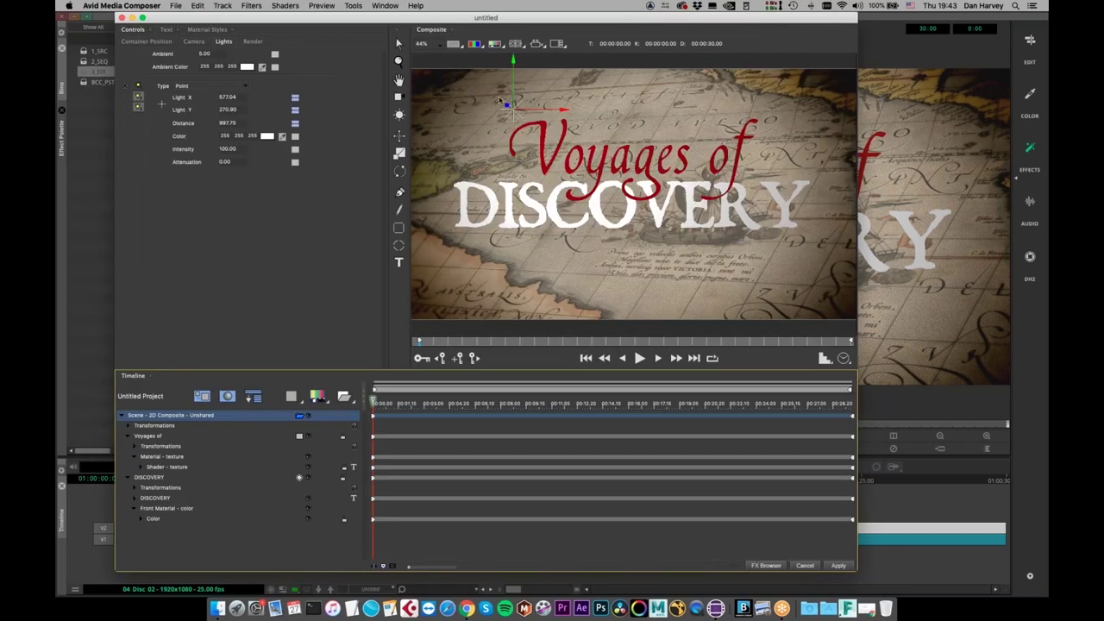
left_click_drag(518, 104, 729, 200)
left_click_drag(614, 244, 512, 100)
Set the point light's distance to about 744 using the Dual Horizontal view, and return to the Single view
left_click(556, 43)
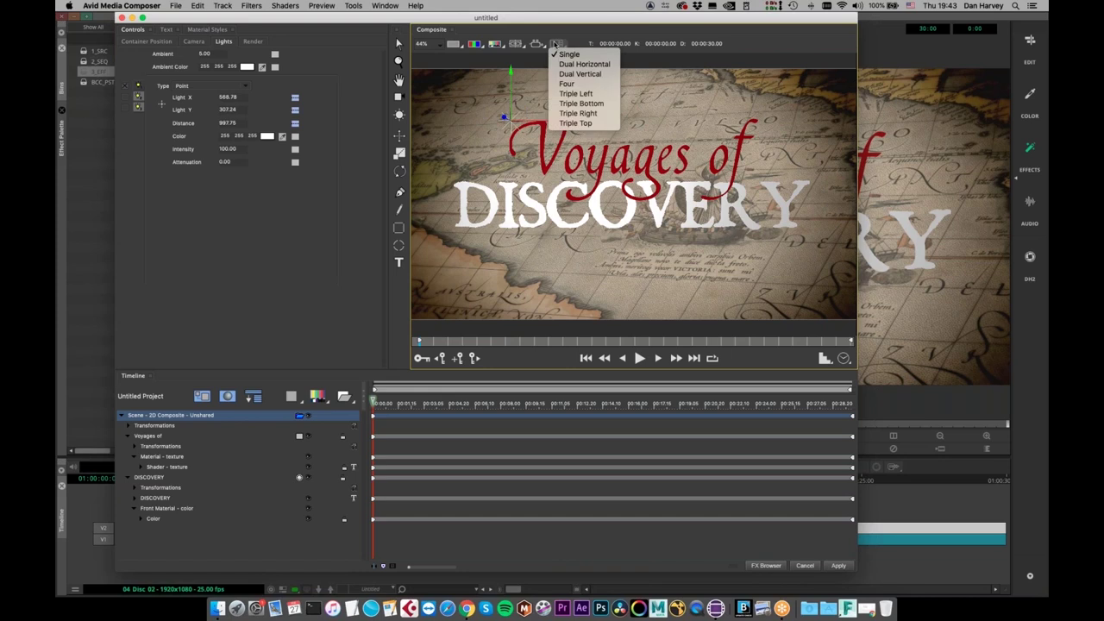
left_click(584, 64)
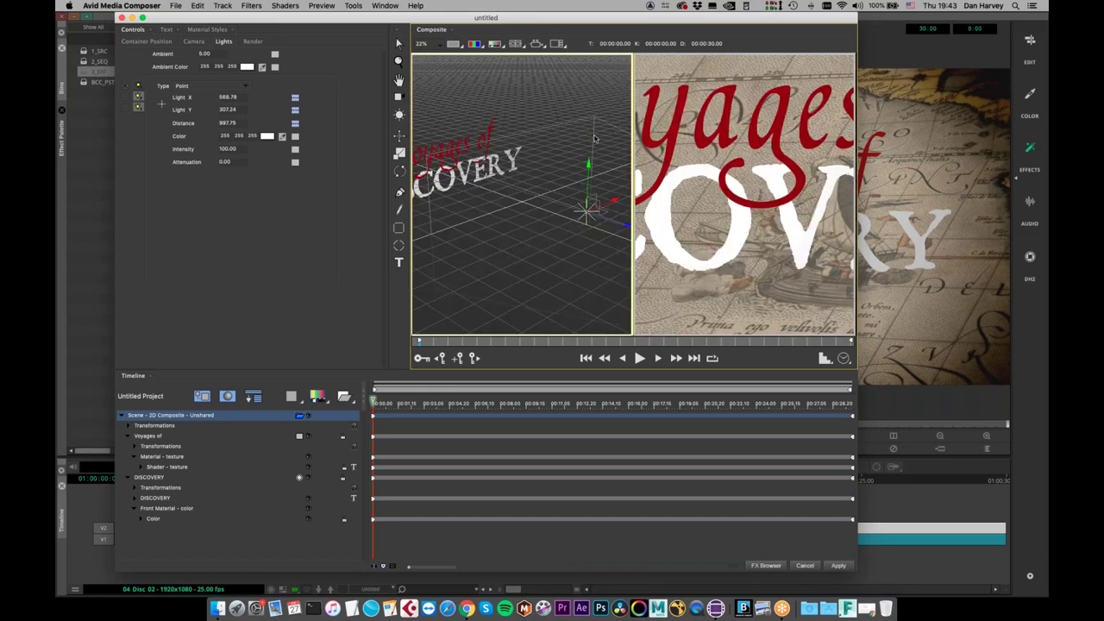
left_click_drag(615, 222, 888, 299)
left_click_drag(418, 173, 601, 224)
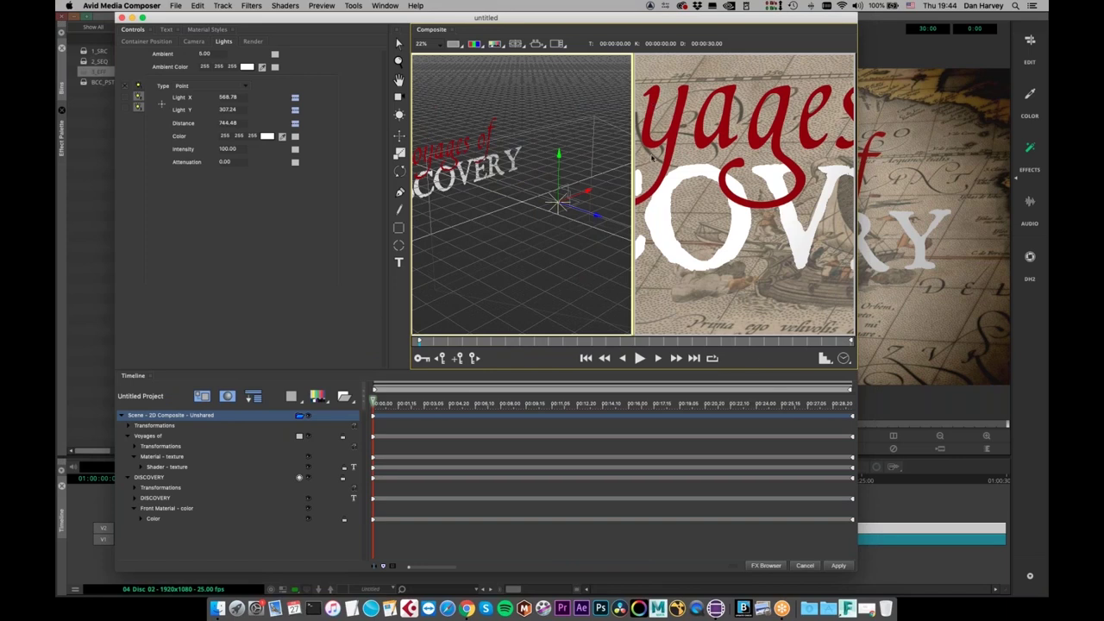
left_click(558, 43)
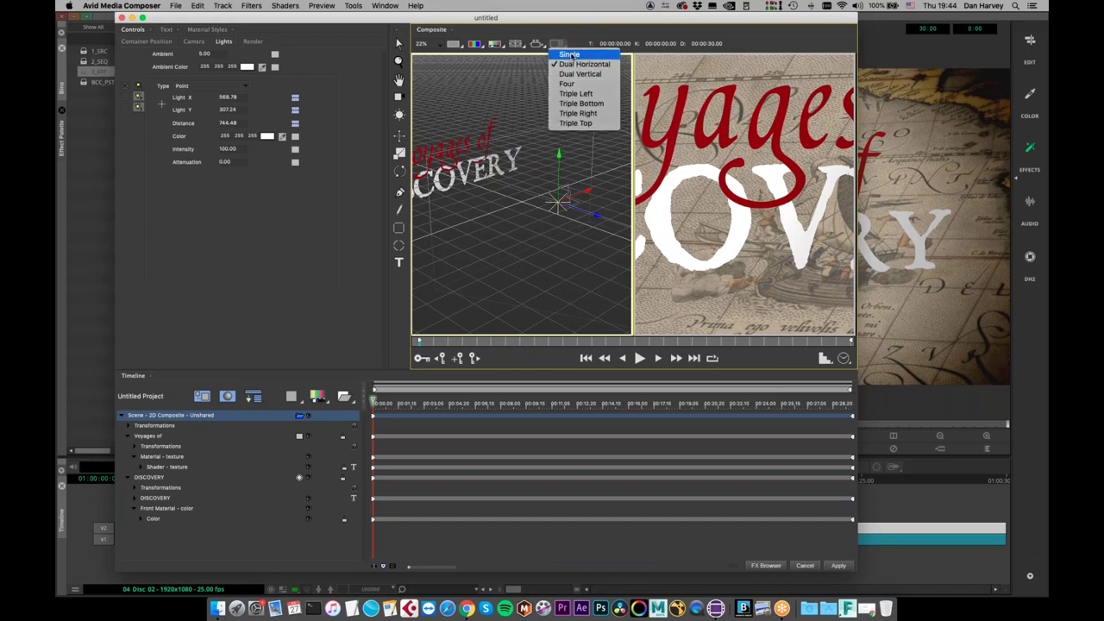
left_click(571, 54)
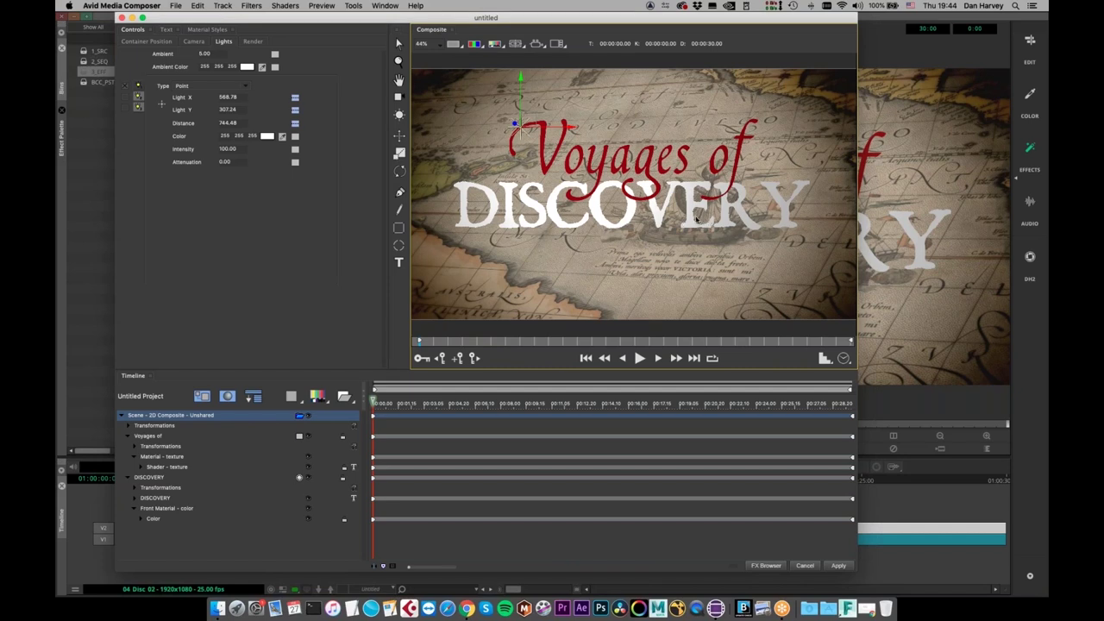
Set the extrusion of the DISCOVERY text to 2
left_click(509, 207)
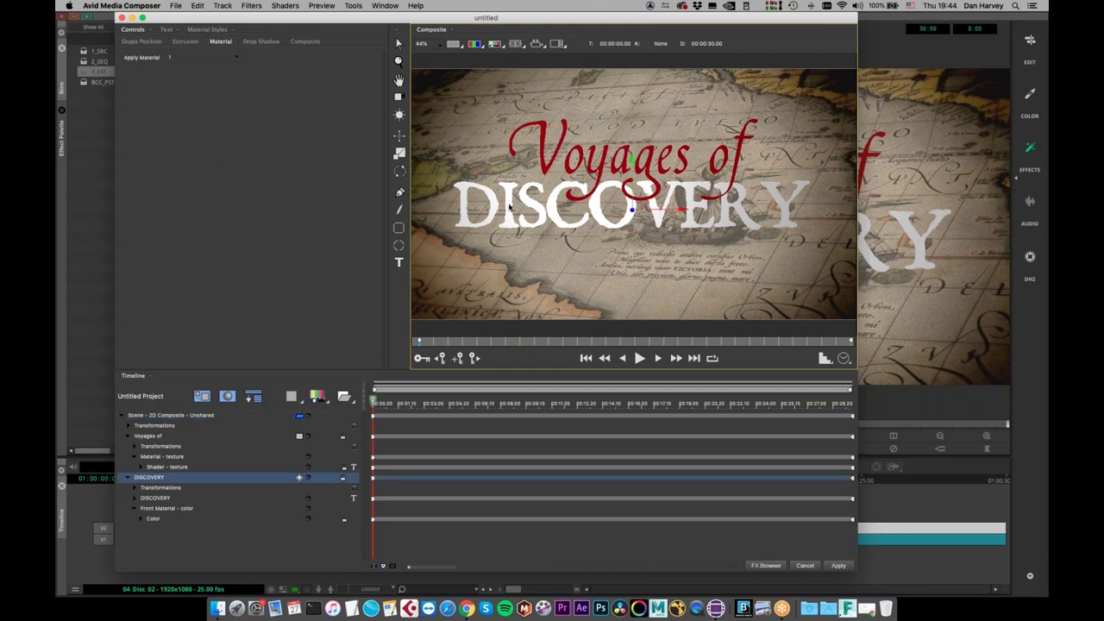
left_click(184, 41)
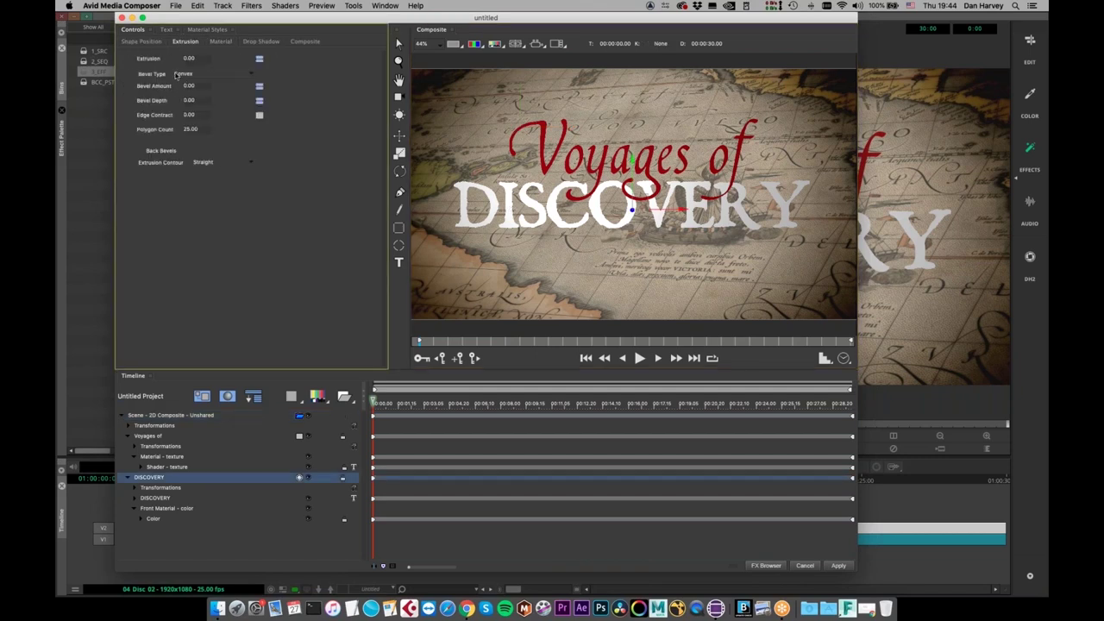
mouse_move(192, 58)
left_mouse_down()
mouse_move(214, 54)
mouse_move(201, 70)
left_mouse_up()
left_click(197, 58)
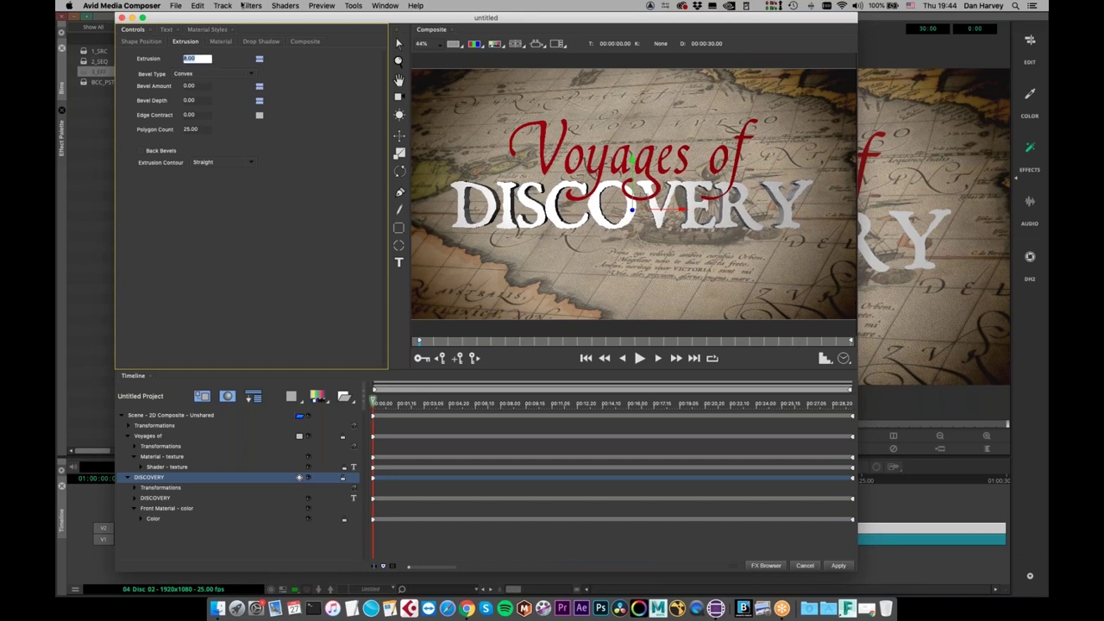
type("2")
key("Return")
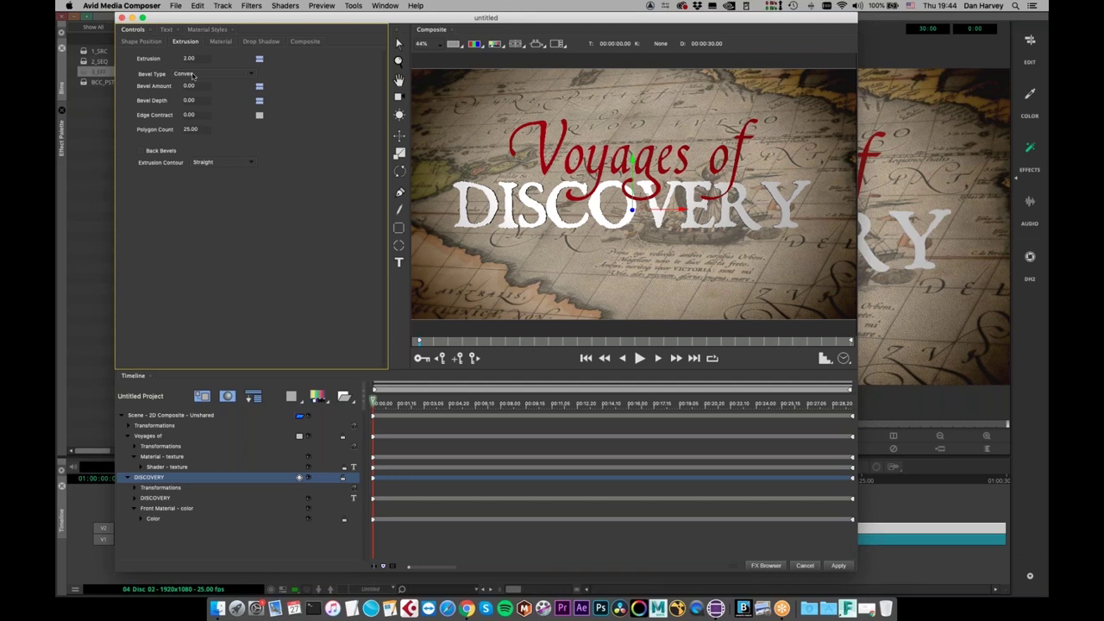
Set the DISCOVERY text's bevel amount to 0.55, trying the Straight bevel type before keeping Convex
left_click_drag(191, 85, 198, 84)
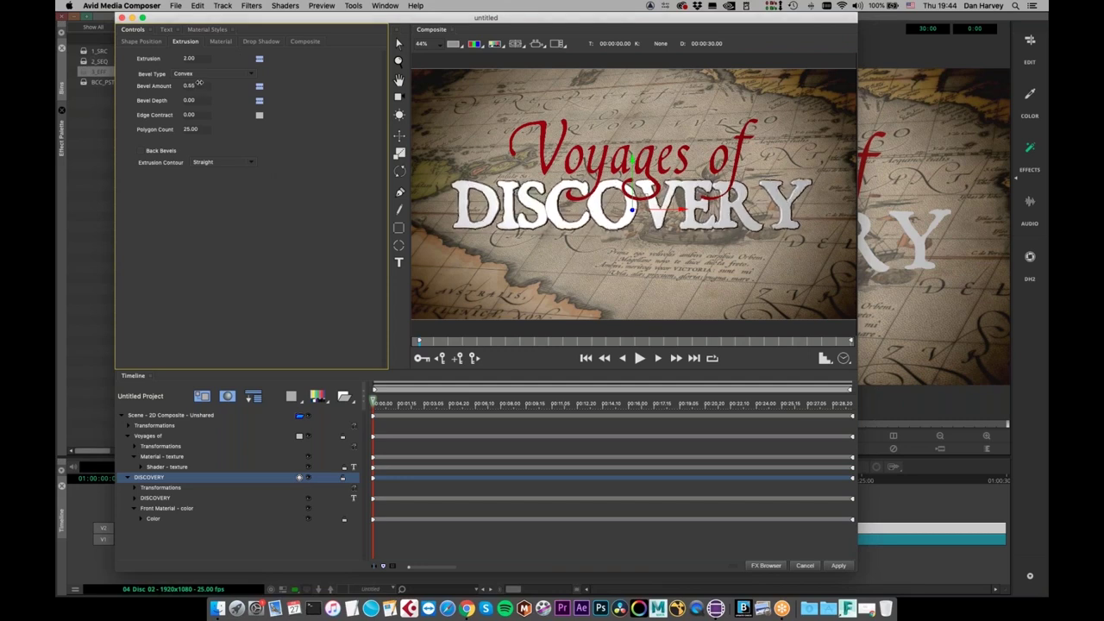
left_click(197, 74)
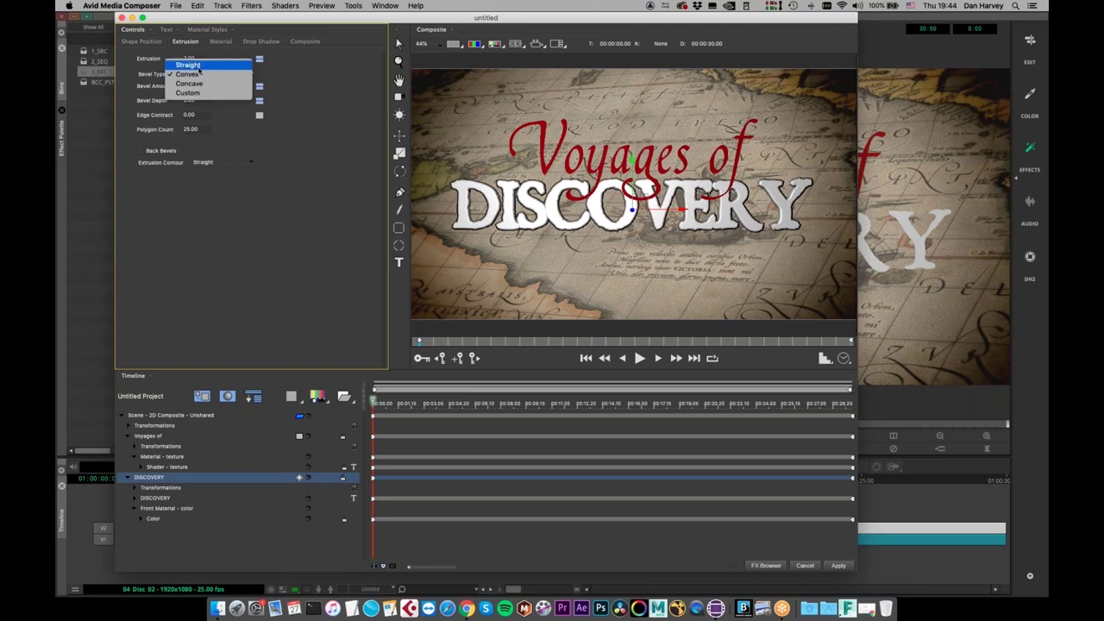
left_click(207, 64)
left_click(185, 73)
left_click(191, 85)
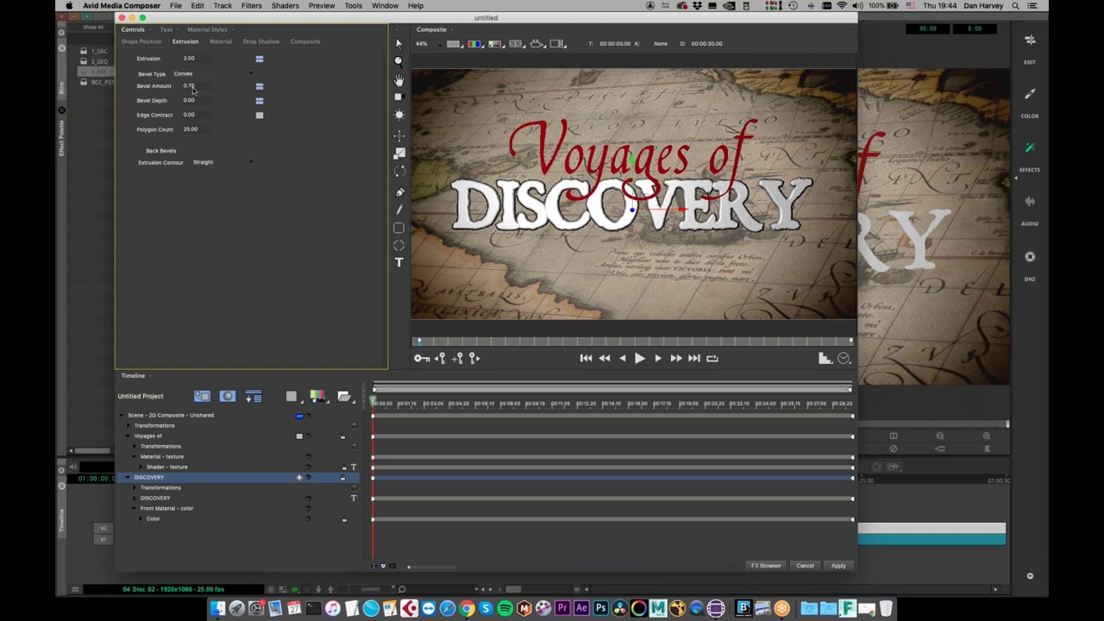
left_click_drag(193, 90, 188, 88)
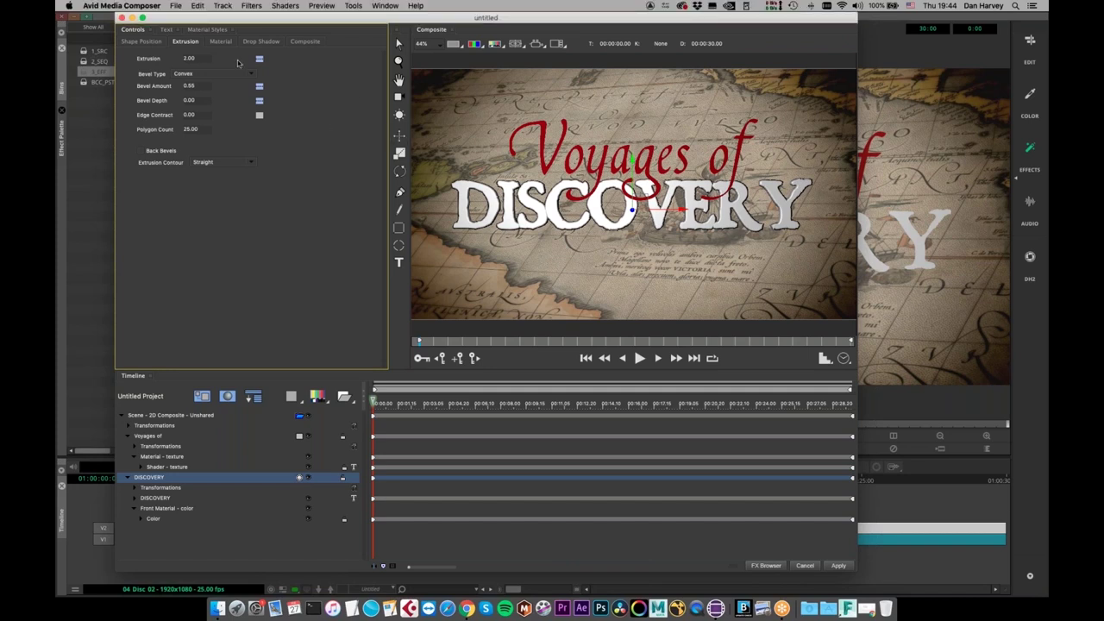
Try the brushed metal styles from Metallic Textures on the DISCOVERY text, ending with Brushed Metal 3
left_click(214, 31)
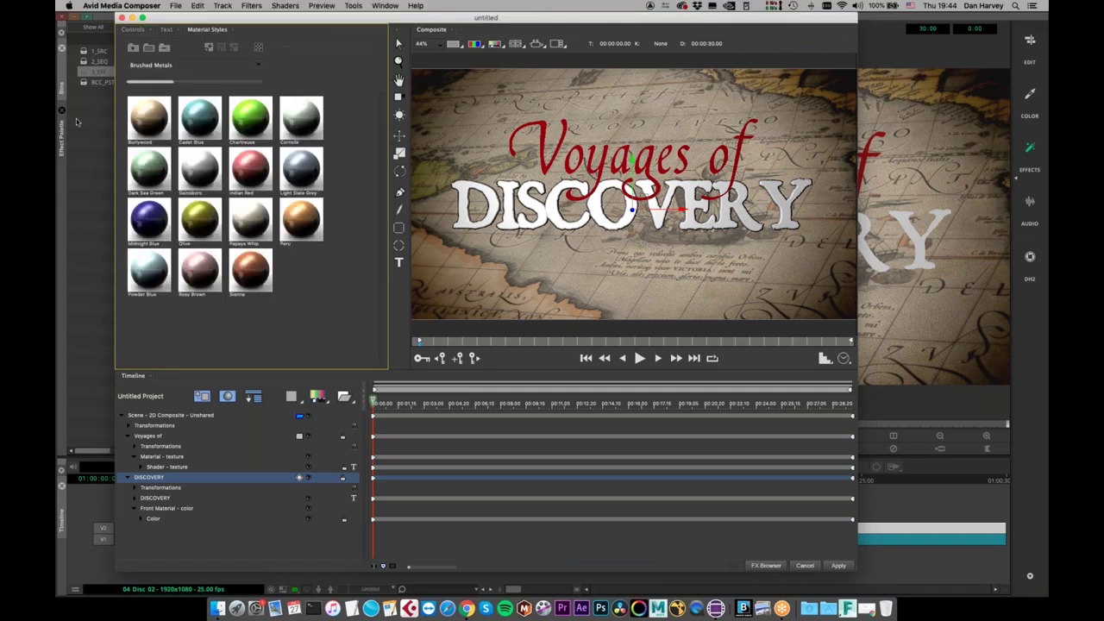
left_click(187, 68)
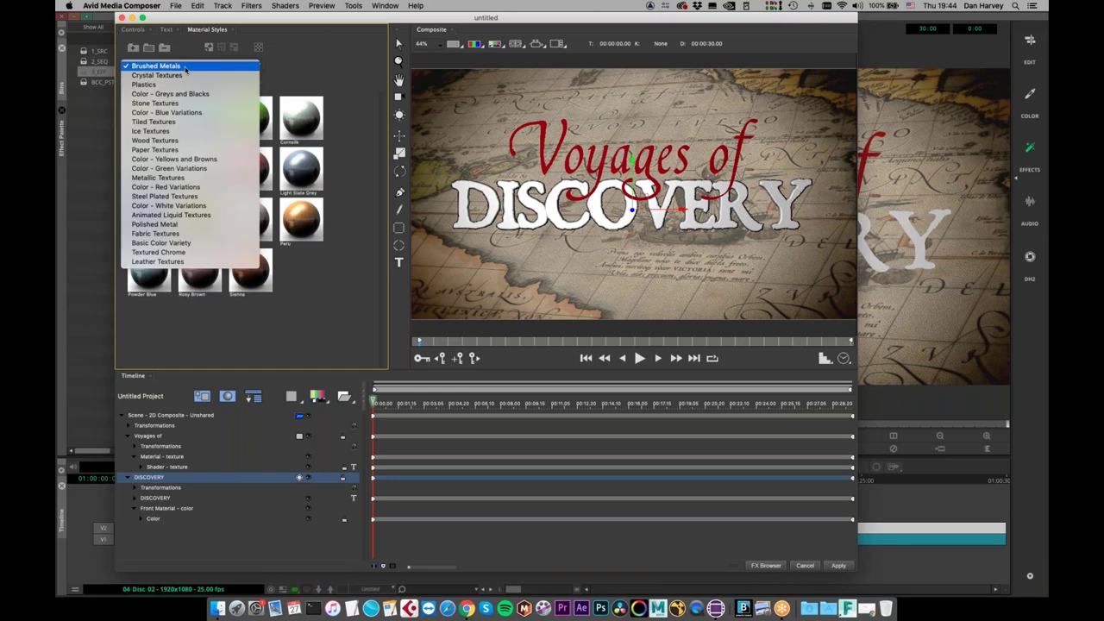
left_click(160, 180)
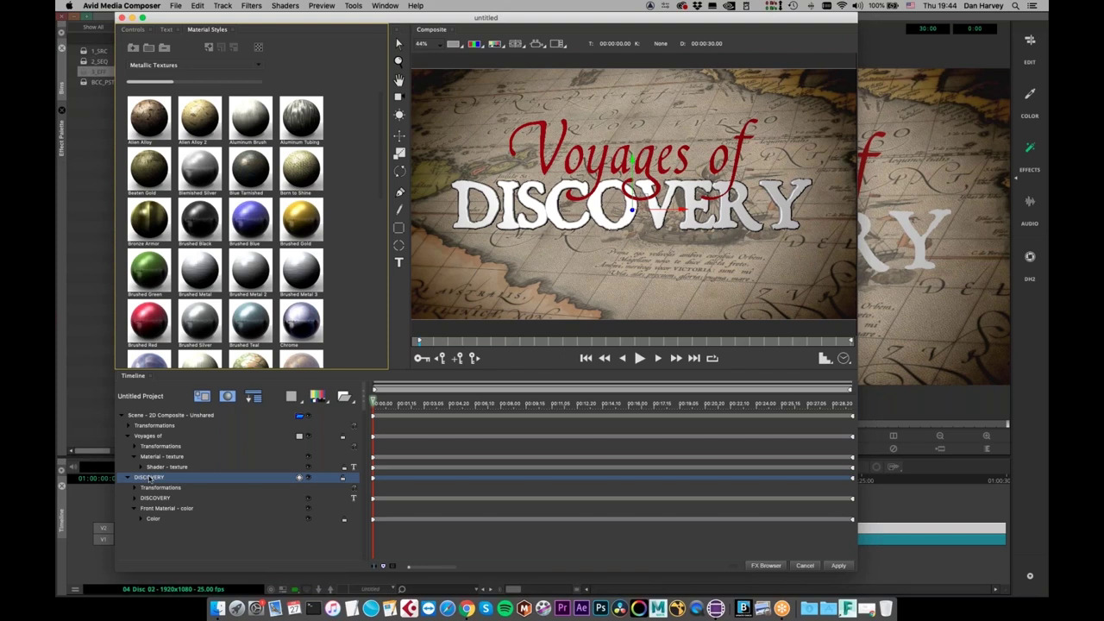
left_click(240, 324)
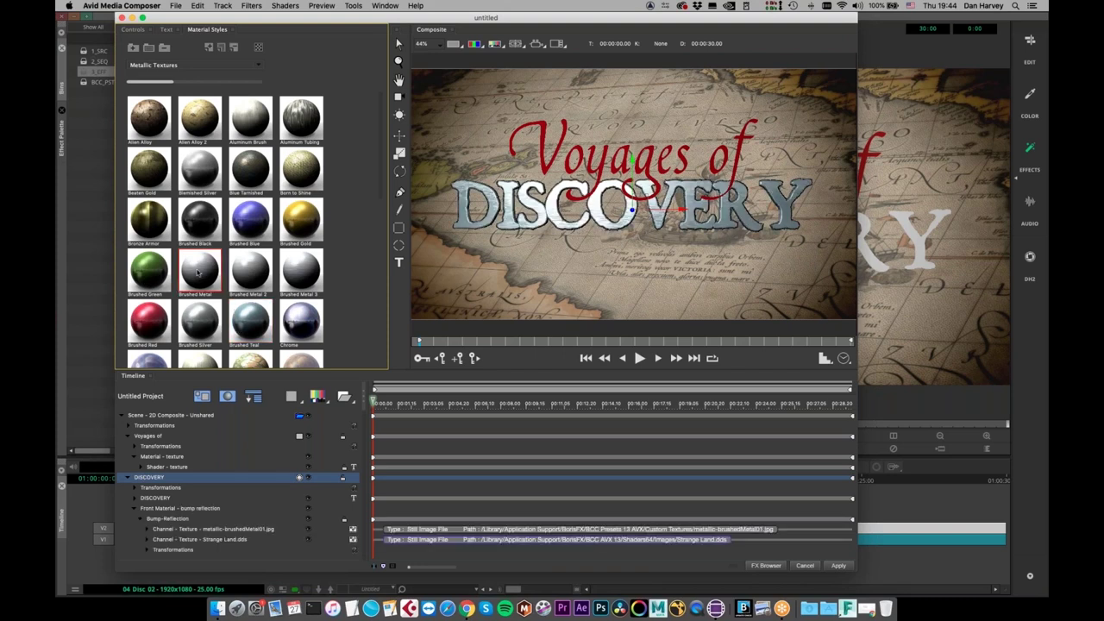
left_click(250, 269)
left_click(301, 269)
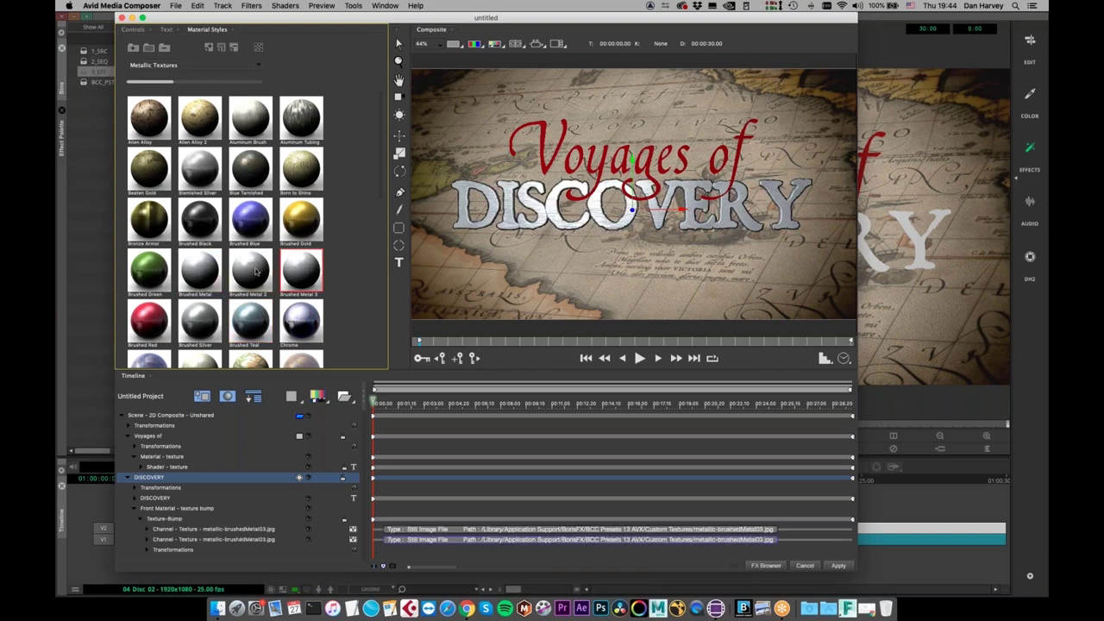
Try the Brushed Red metallic style on the DISCOVERY text, then apply Copper Erosion instead
left_click(149, 319)
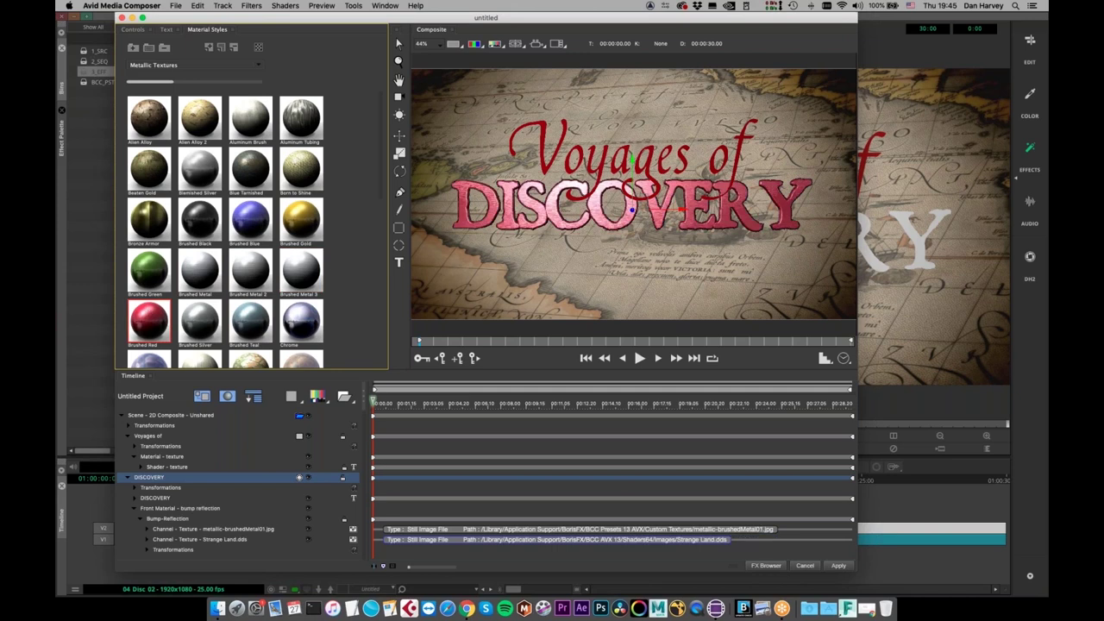
scroll(380, 207, "down", 3)
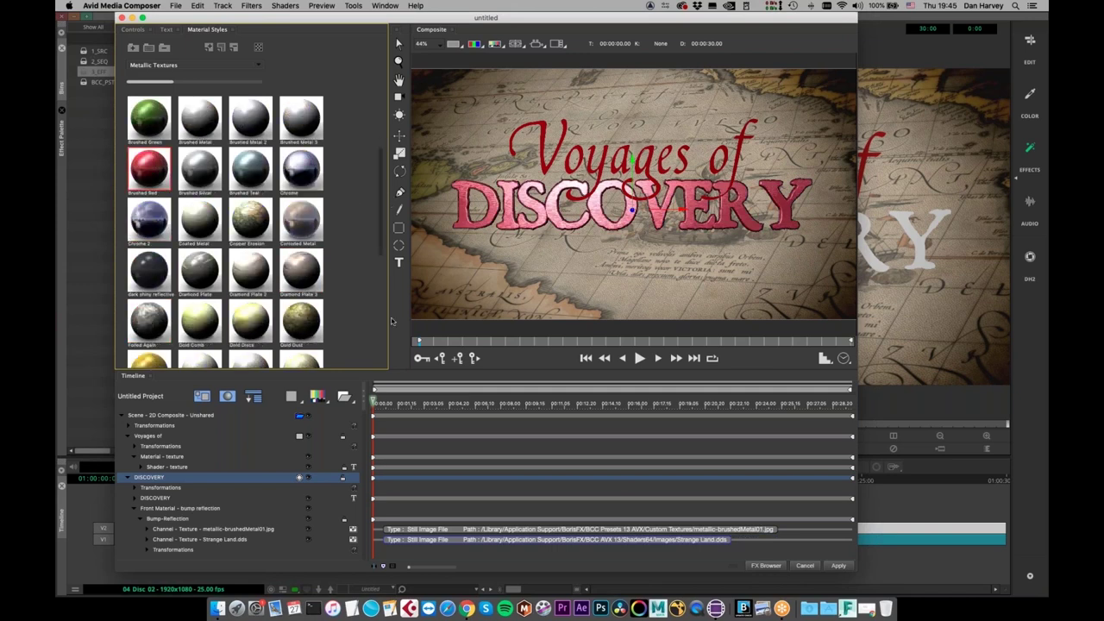
scroll(391, 321, "down", 2)
scroll(396, 313, "down", 2)
scroll(385, 251, "up", 2)
scroll(384, 251, "up", 3)
left_click(247, 221)
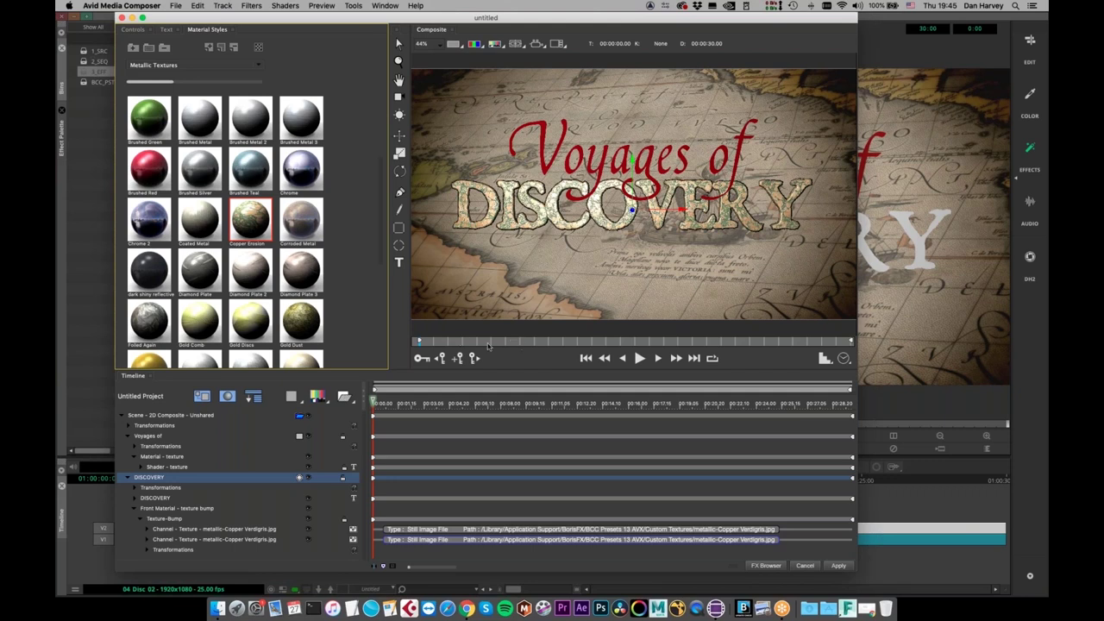
left_click(147, 416)
left_click(344, 396)
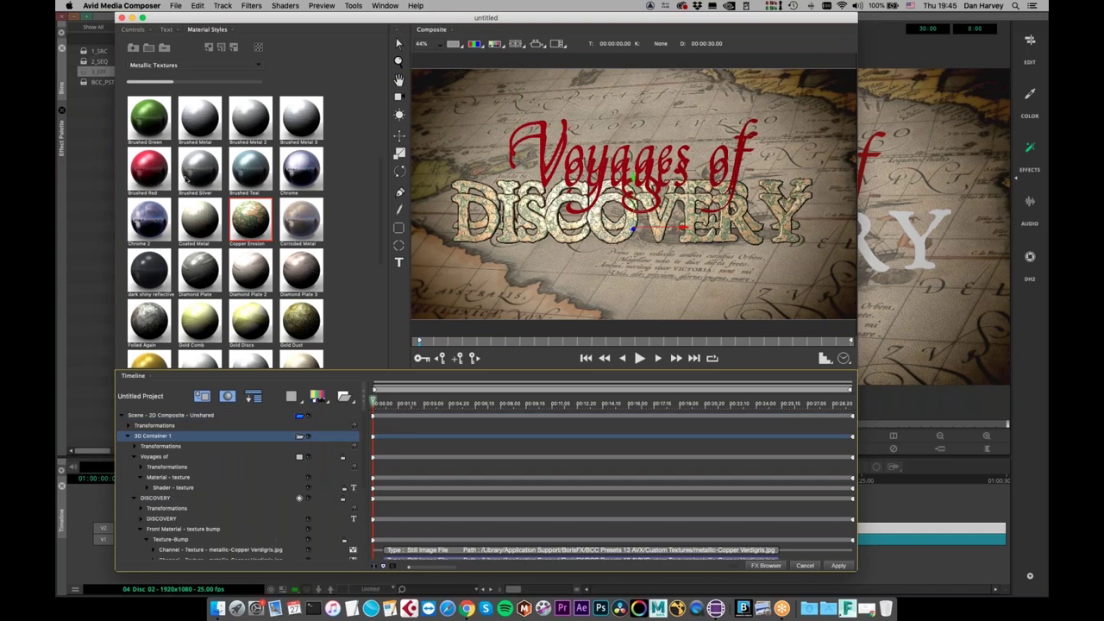
left_click(154, 416)
left_click(344, 395)
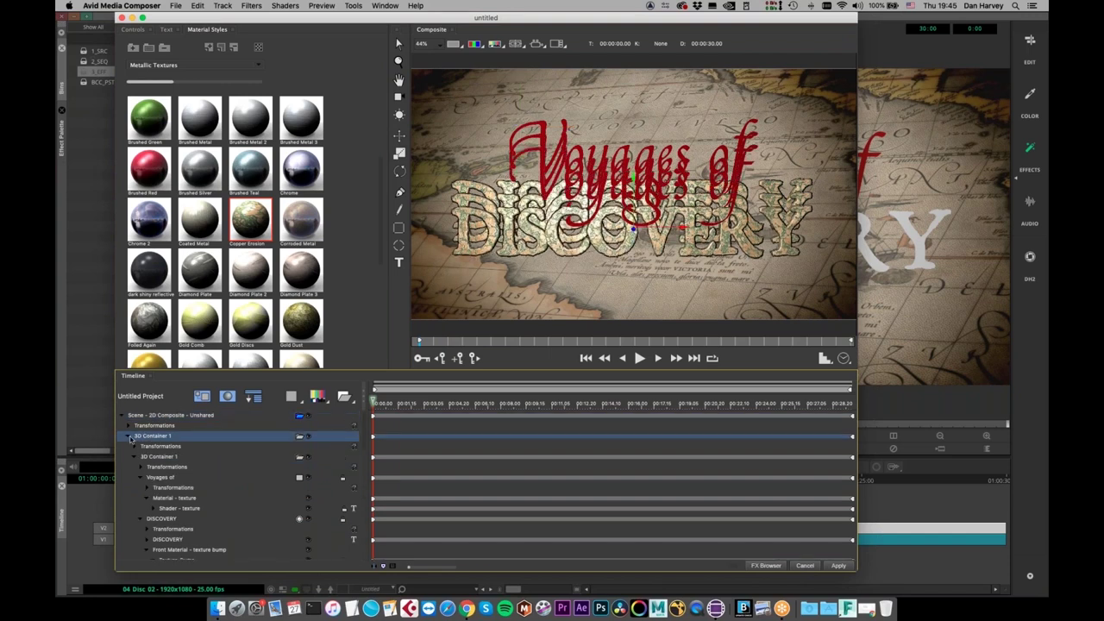
key("super+z")
key("super+z")
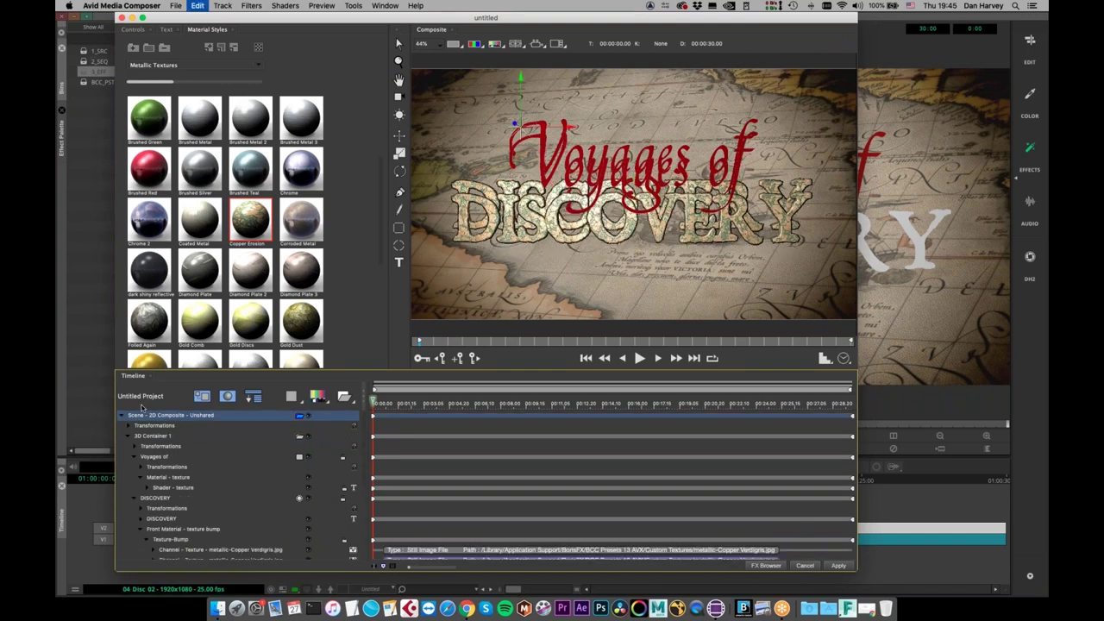
left_click(129, 437)
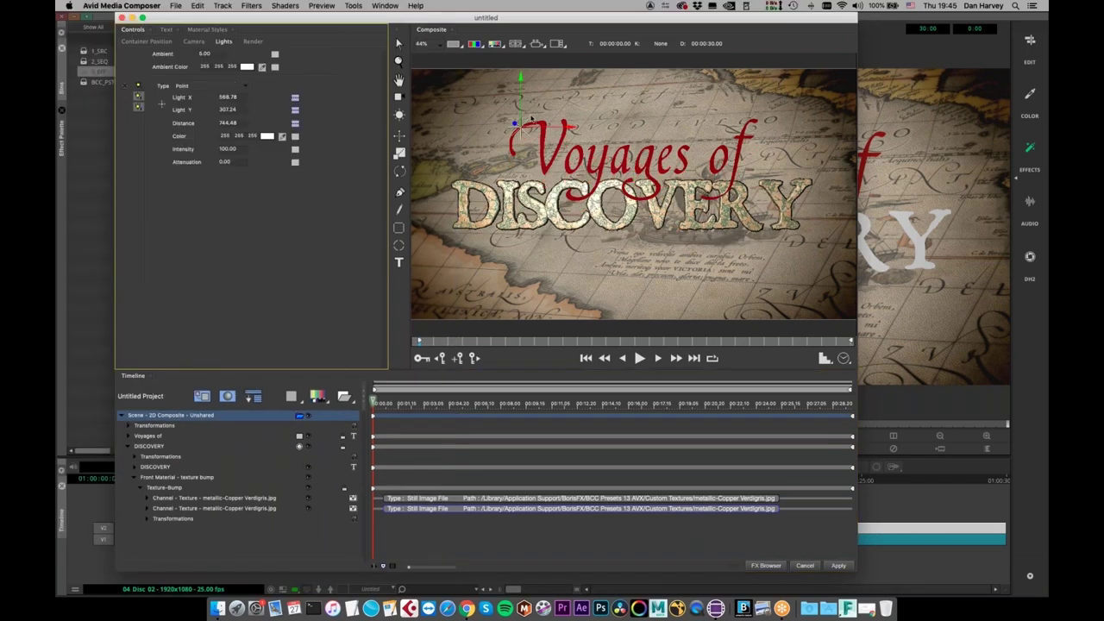
Reposition the point light to about X 333, Y 356 and apply the title to the sequence
left_click_drag(518, 121, 653, 111)
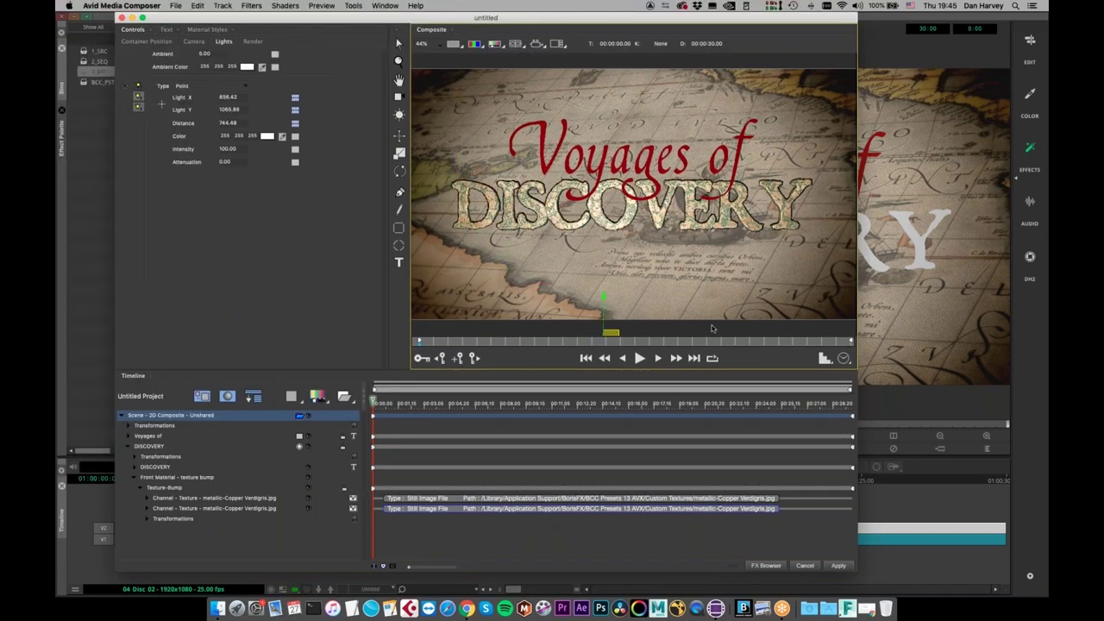
left_click_drag(603, 334, 447, 138)
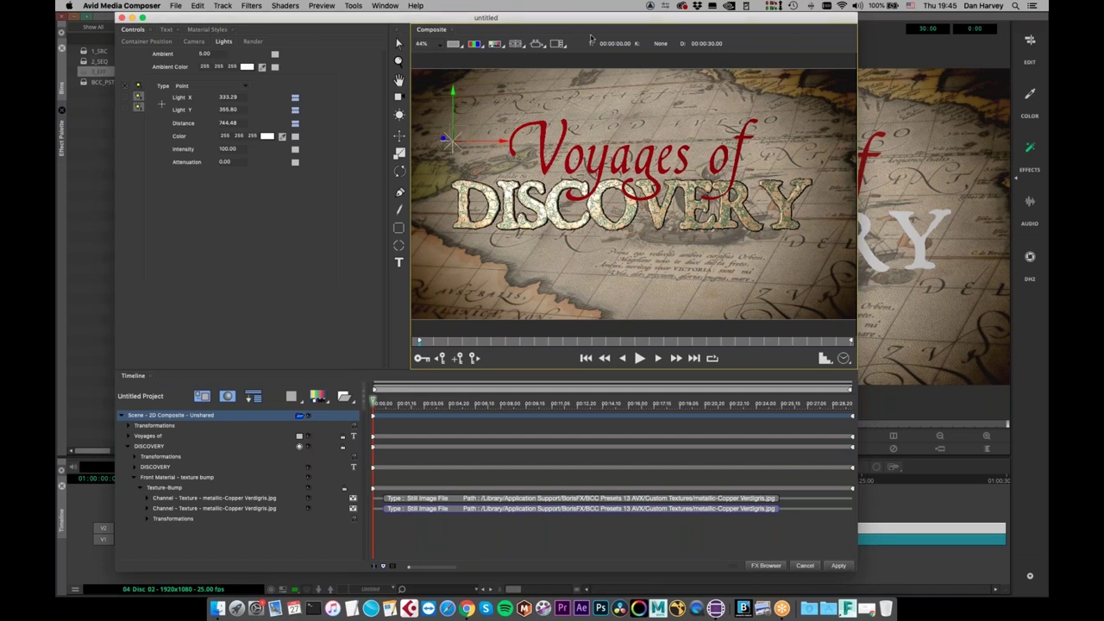
left_click(840, 566)
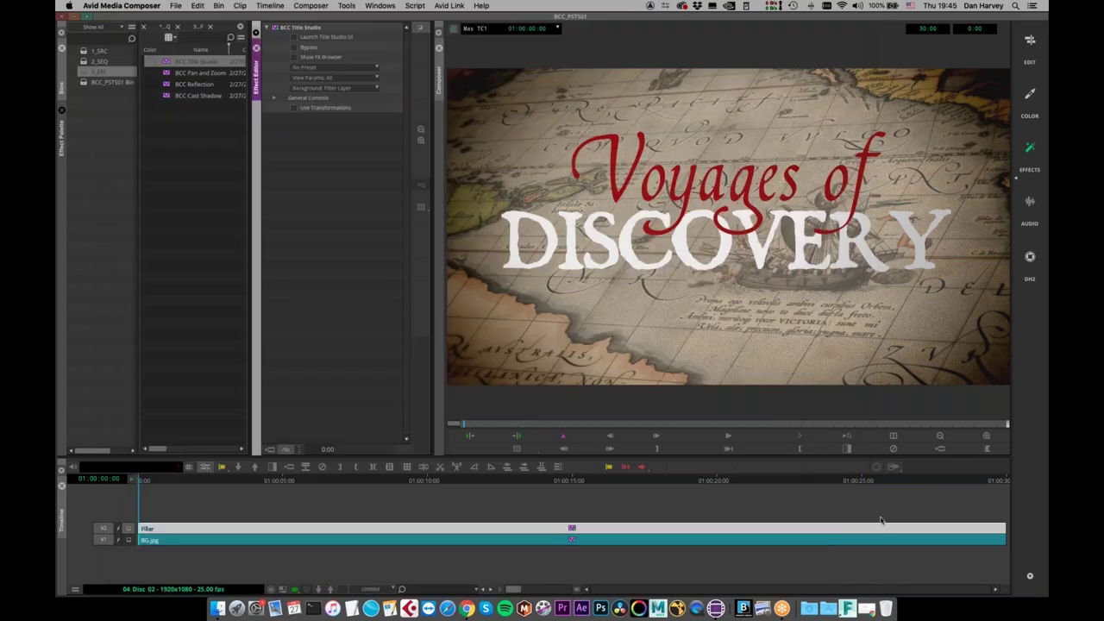
left_click_drag(472, 422, 513, 434)
key("Home")
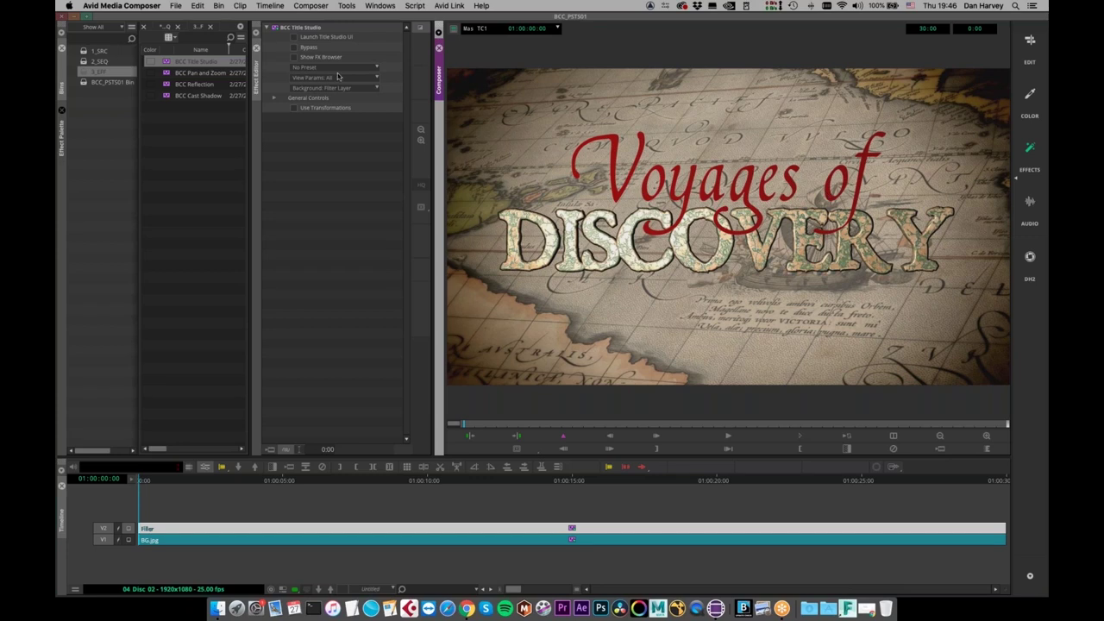
Add the BCC Cast Shadow filter from BCC Stylize to the title clip on V2, above BCC Title Studio
left_click(63, 130)
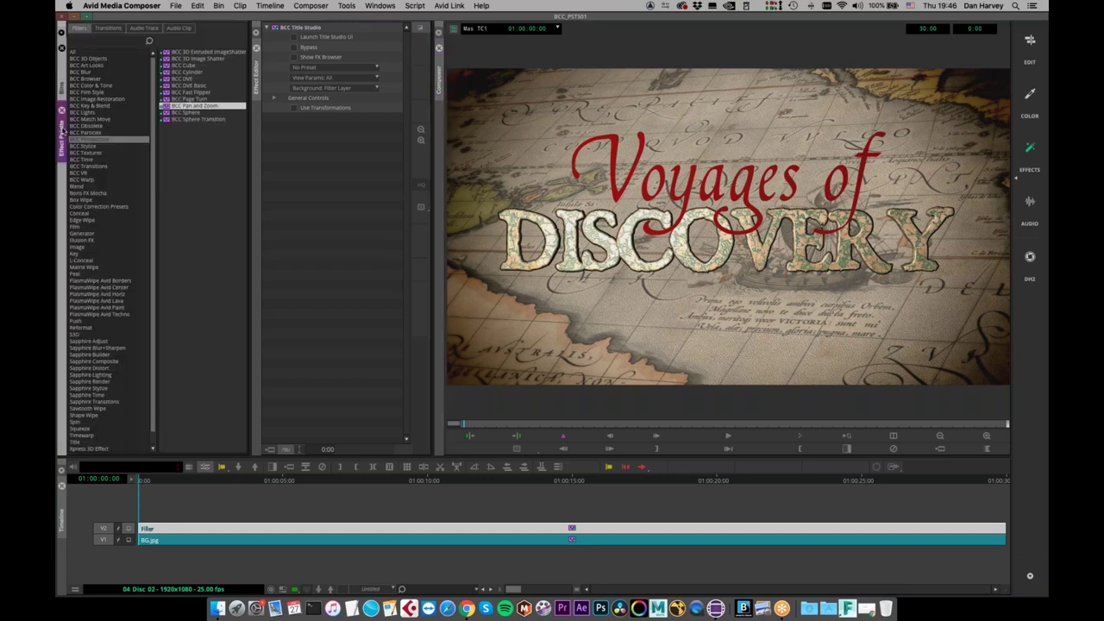
left_click(84, 146)
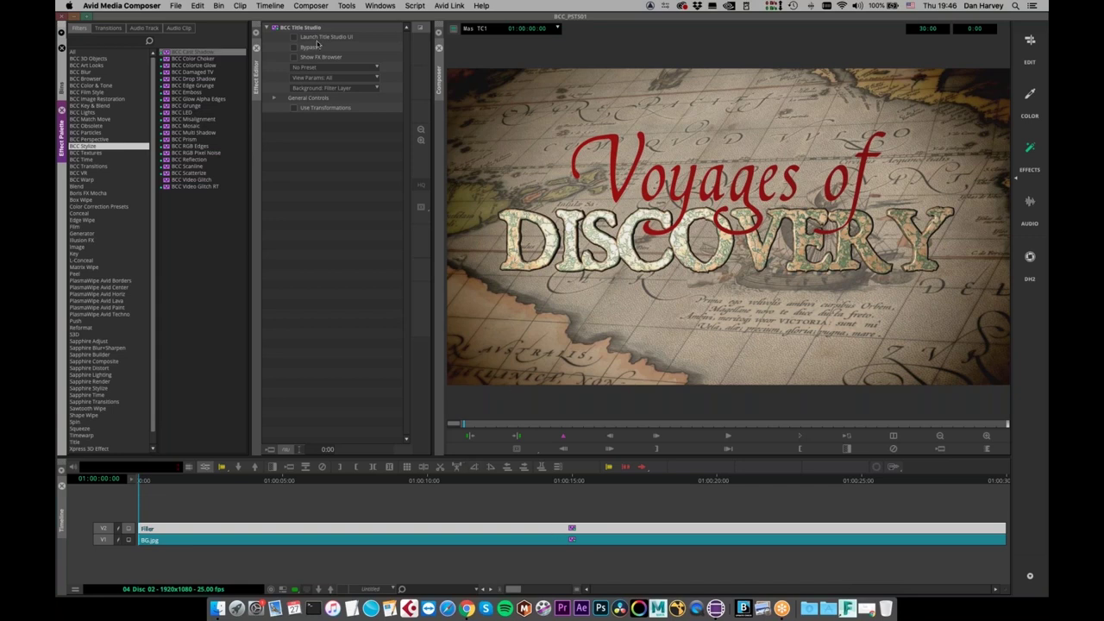
left_click(266, 28)
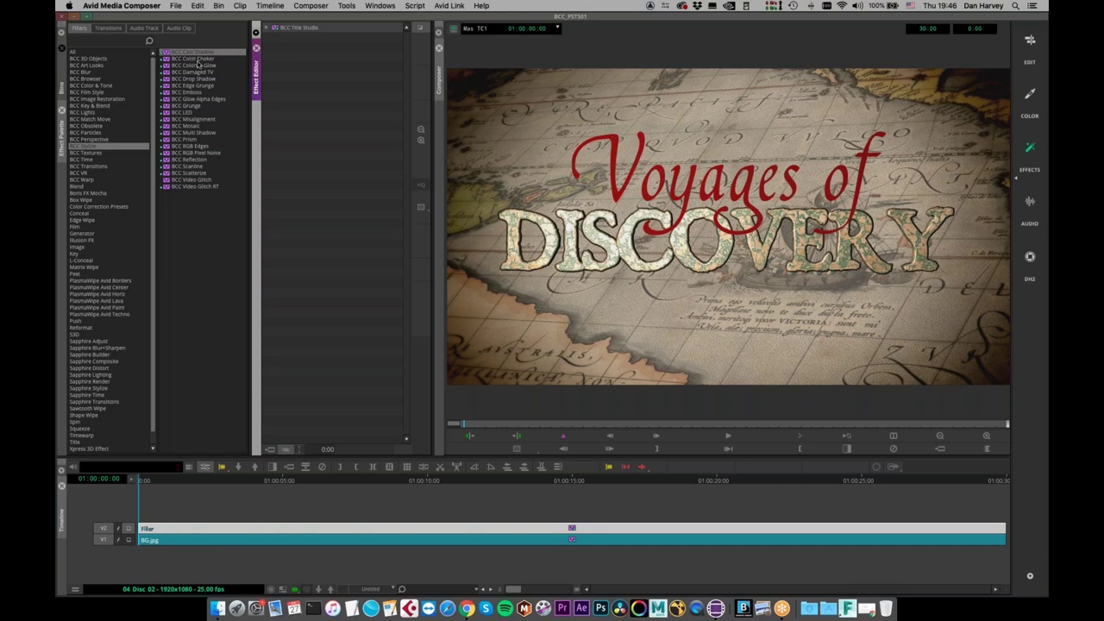
left_click_drag(192, 52, 681, 527)
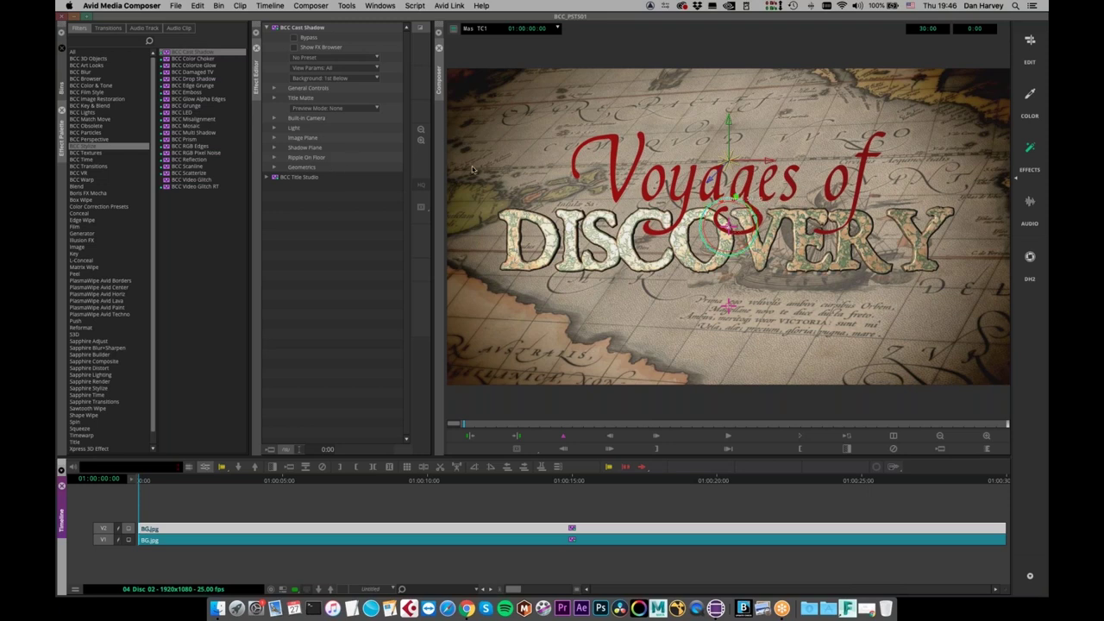
left_click(267, 27)
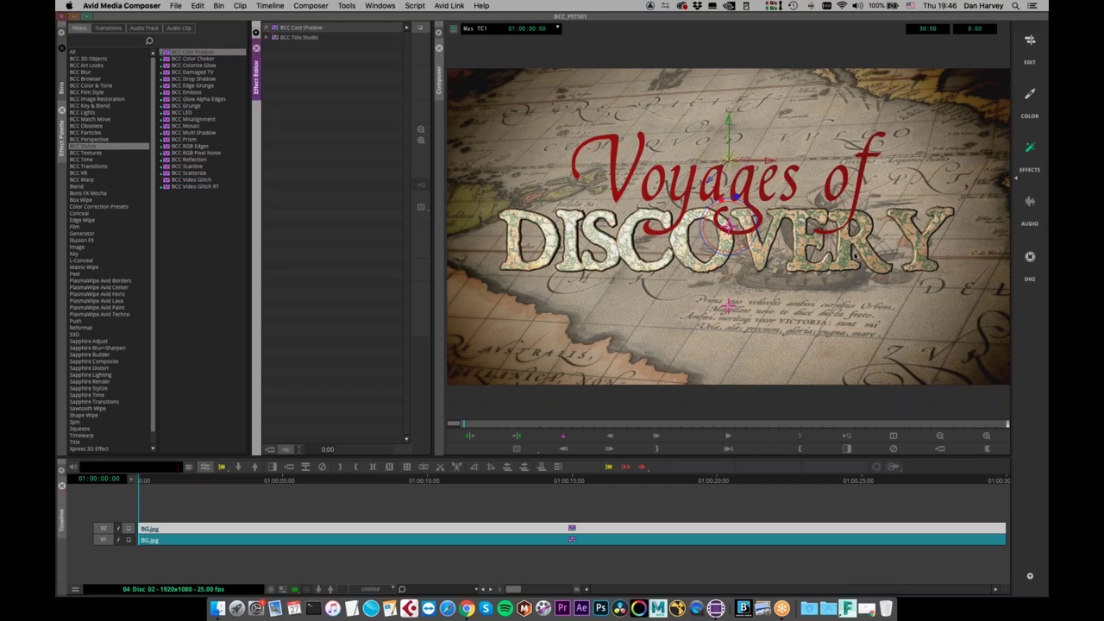
left_click_drag(729, 228, 698, 140)
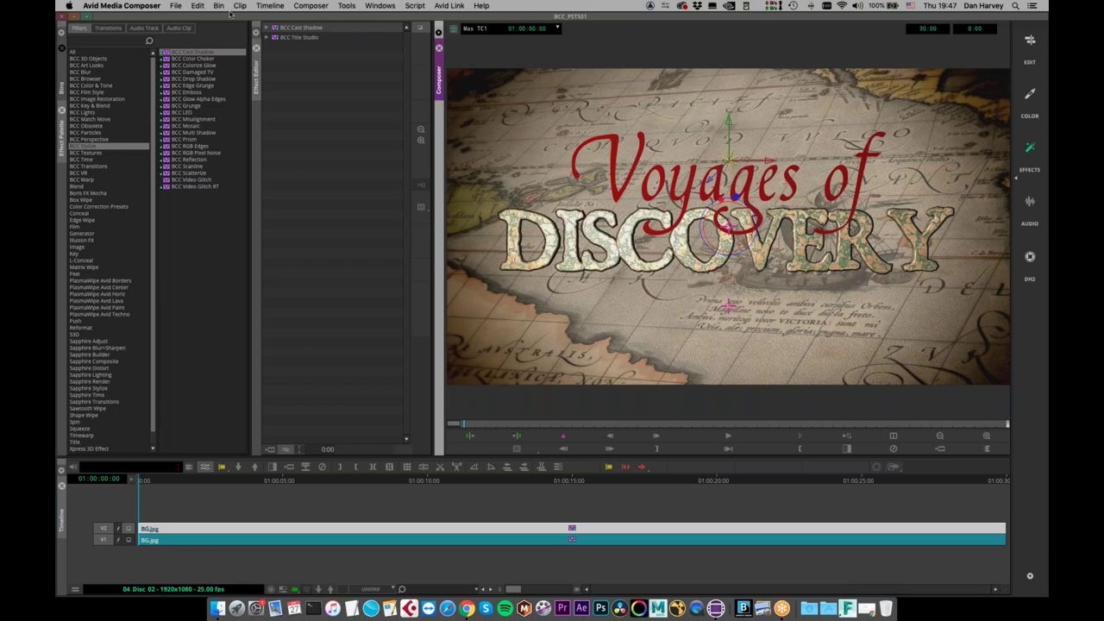
Set the background of the BCC Title Studio effect to None
left_click(266, 38)
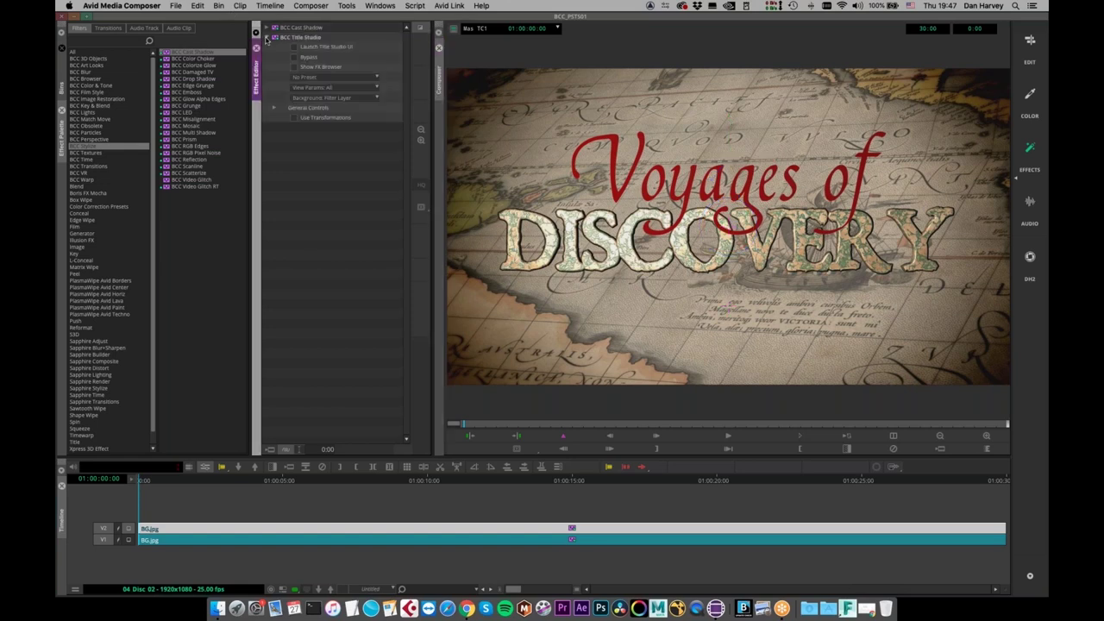
left_click(346, 98)
left_click(342, 108)
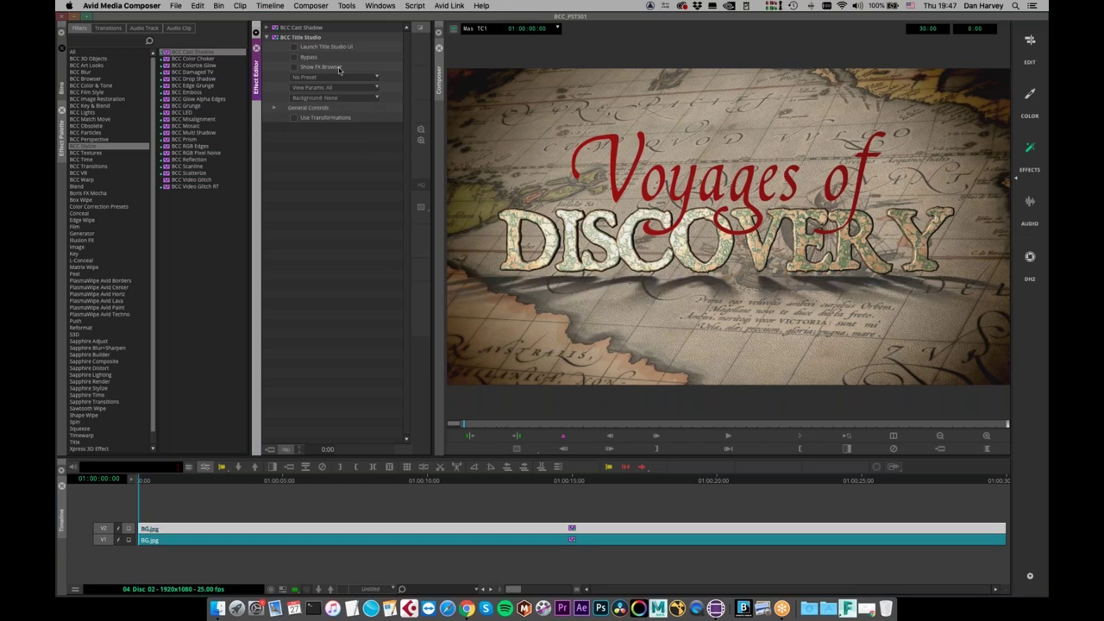
left_click(268, 38)
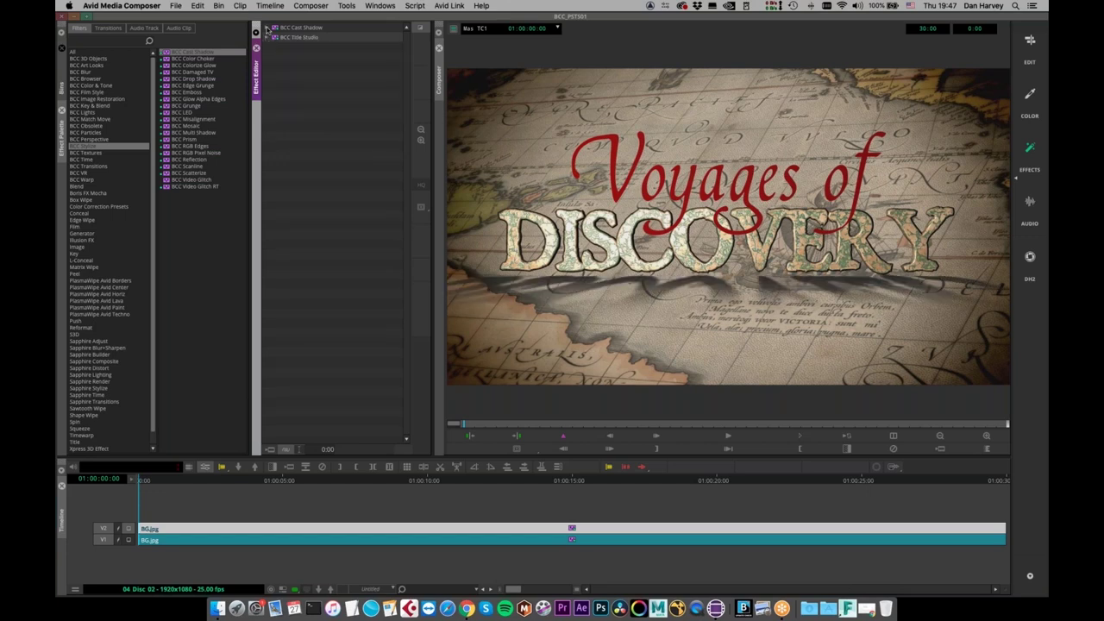
Shift the Cast Shadow light slightly to the left and set its color to black
left_click(267, 27)
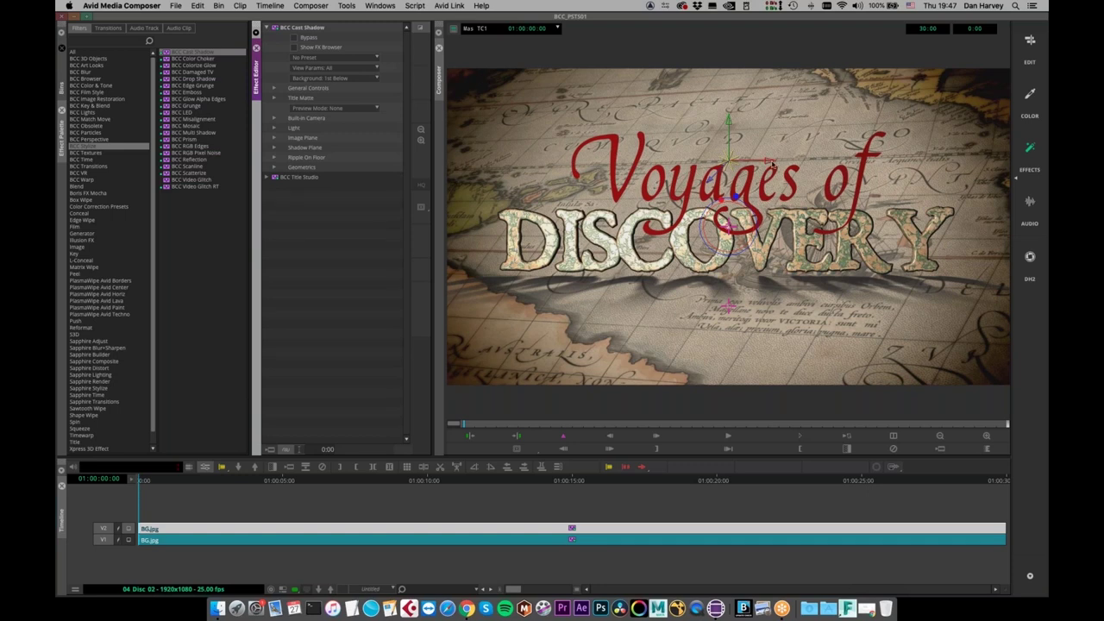
mouse_move(717, 162)
left_mouse_down()
mouse_move(636, 162)
mouse_move(764, 152)
mouse_move(705, 177)
left_mouse_up()
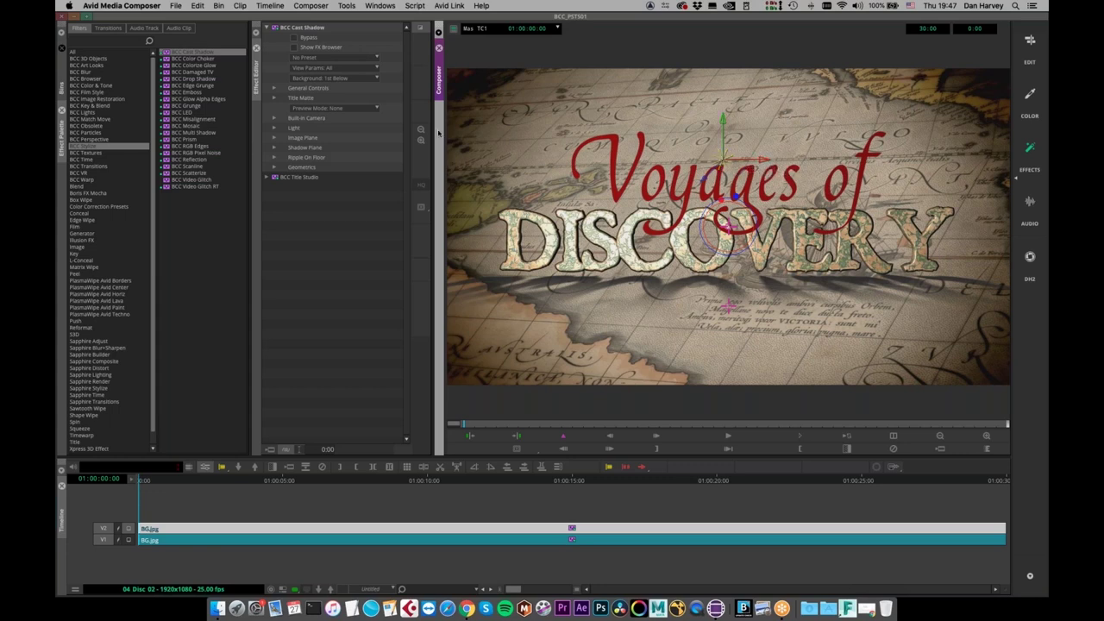
left_click(274, 128)
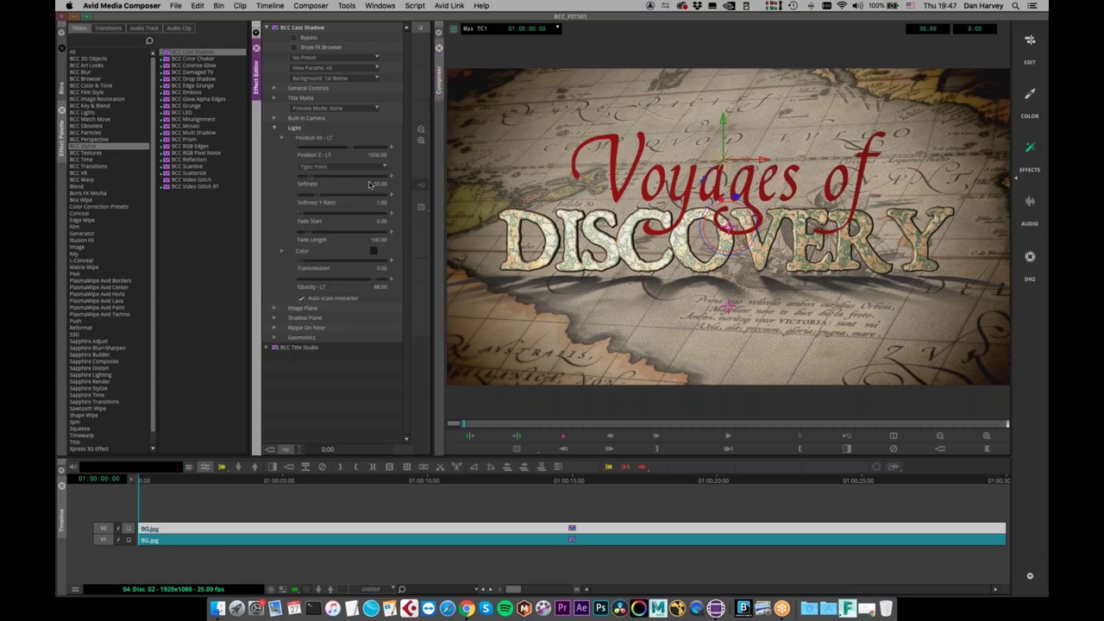
left_click(373, 251)
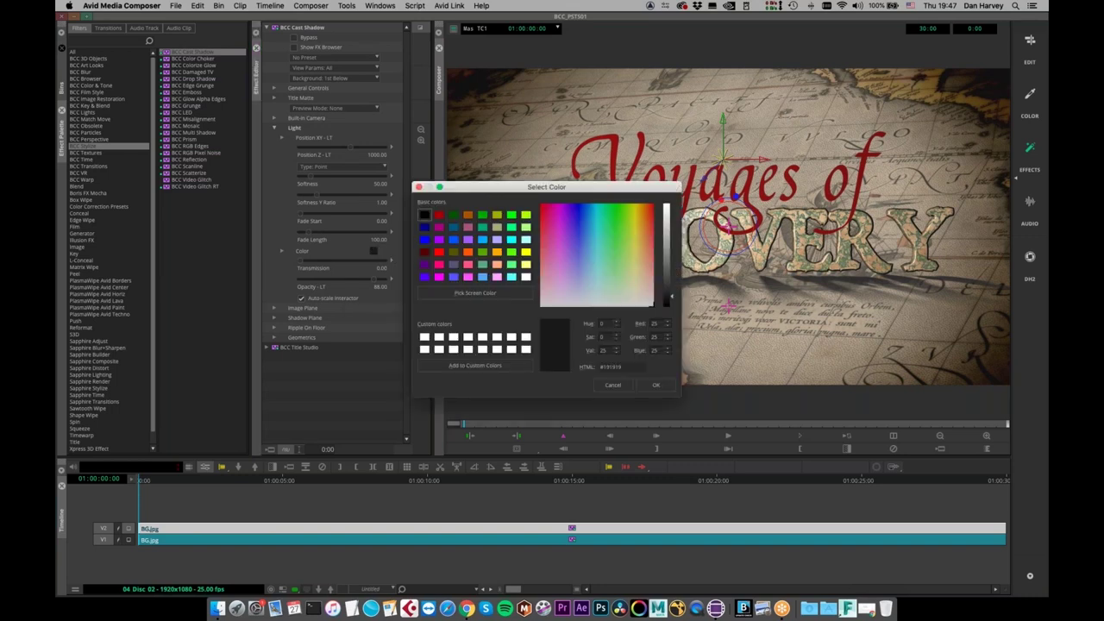
left_click(427, 215)
left_click(657, 387)
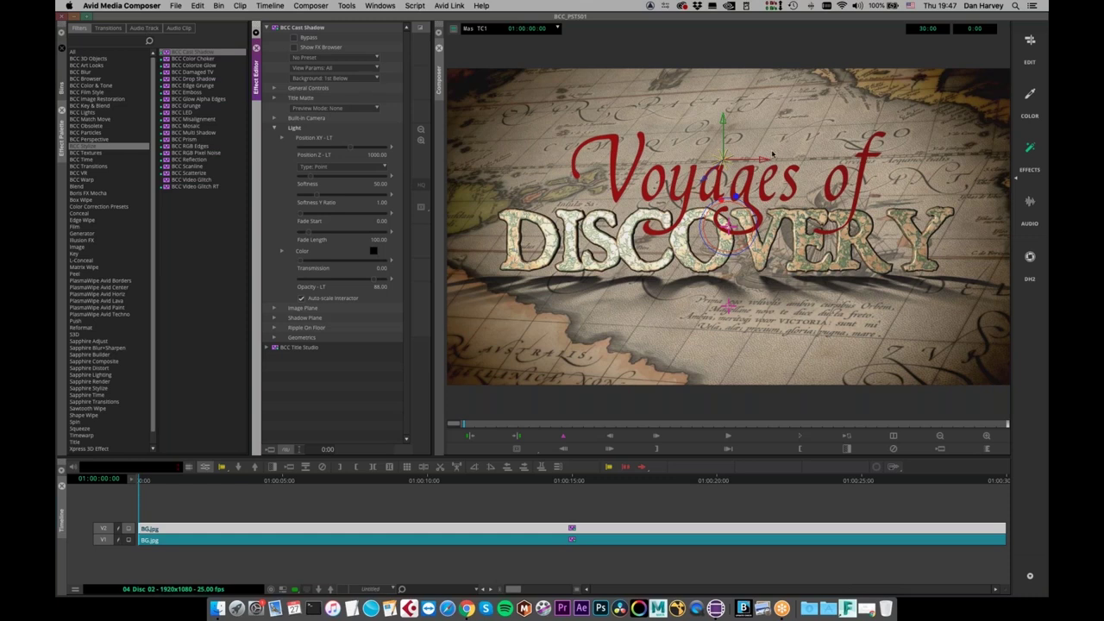
Set the shadow light's Z position to about -1646 and softness to about 5, and shift the light further left
left_click_drag(357, 147, 328, 148)
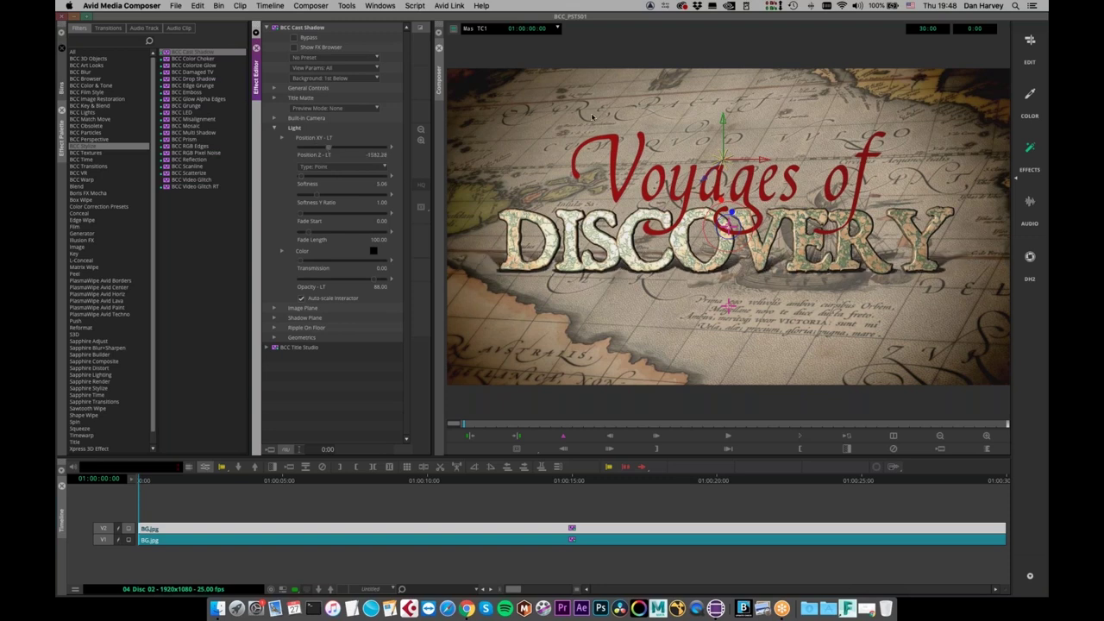
left_click_drag(760, 160, 745, 171)
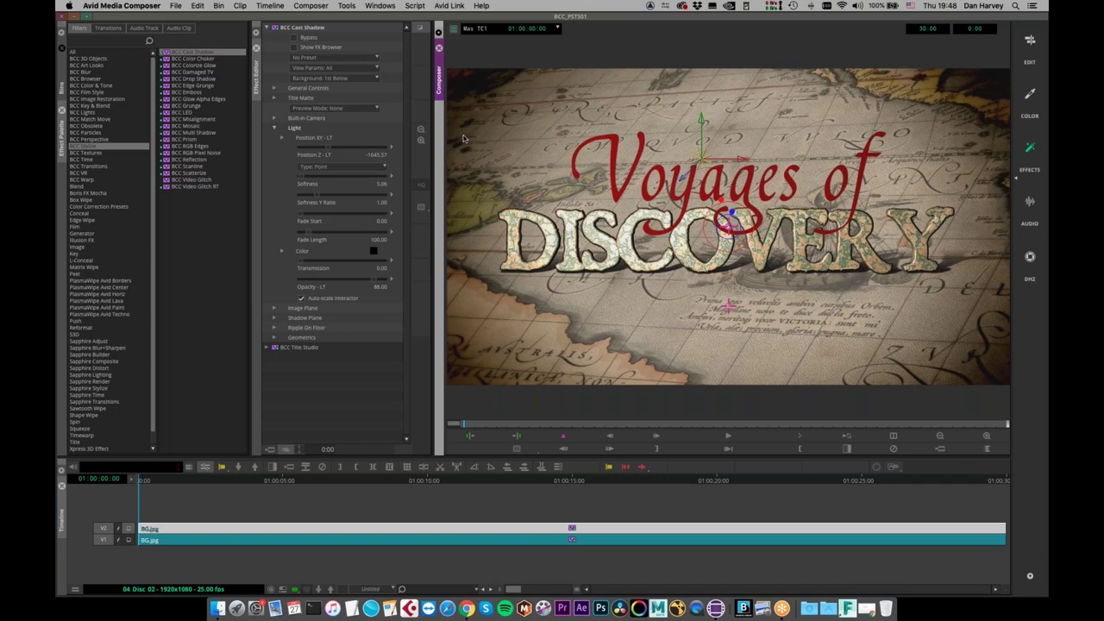
Switch the Cast Shadow preview mode to Shadow & Grid and rotate the shadow plane to about X 24 and Y -1
left_click(321, 109)
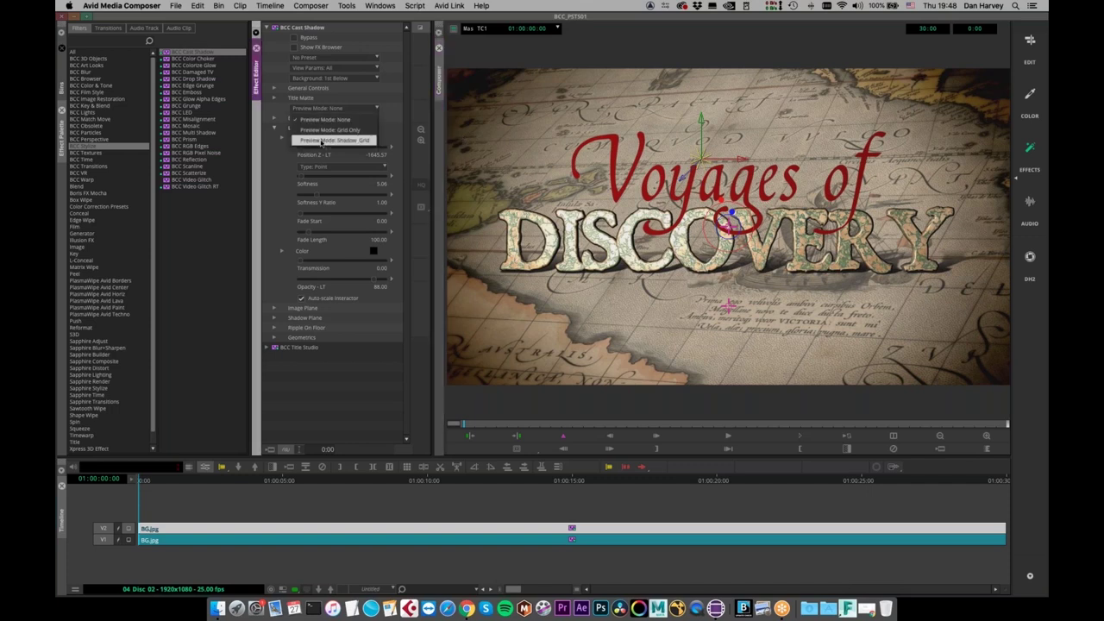
left_click(321, 140)
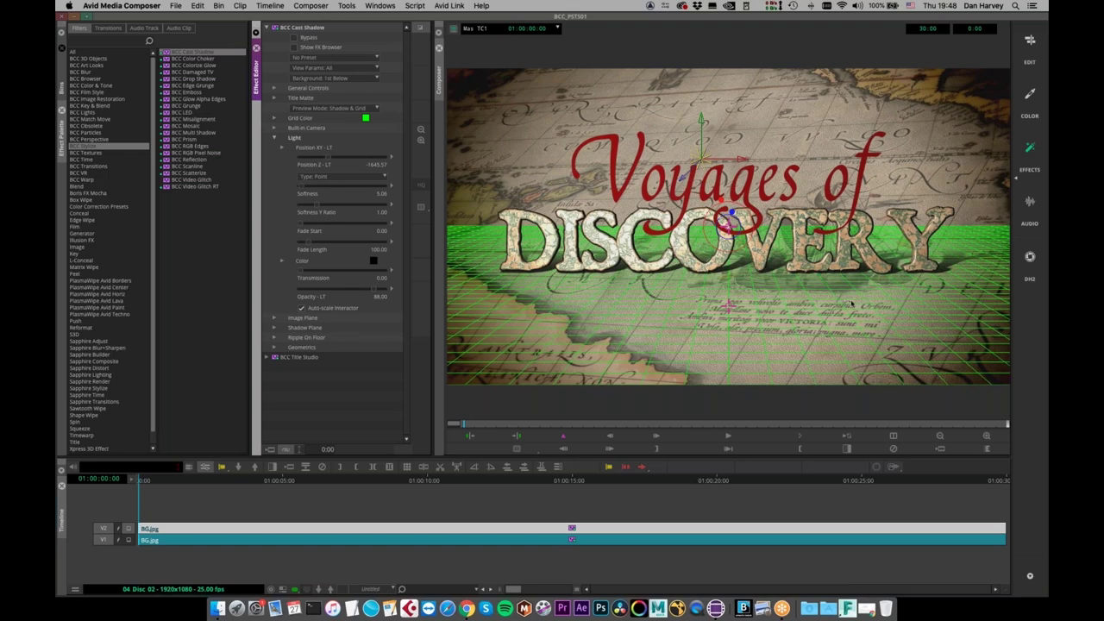
left_click(274, 138)
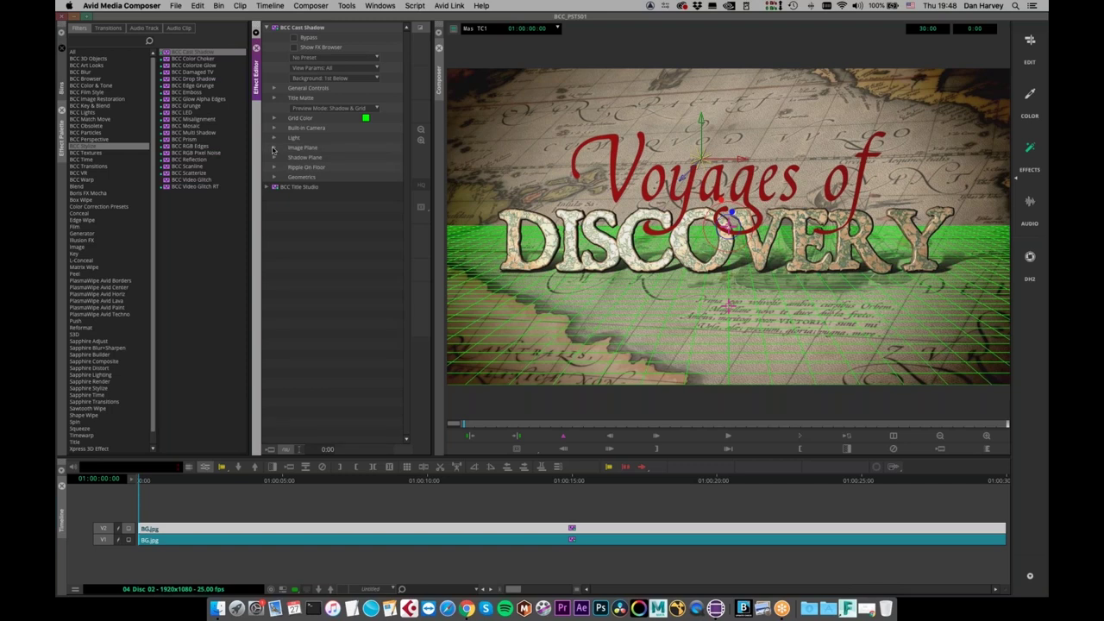
left_click(275, 159)
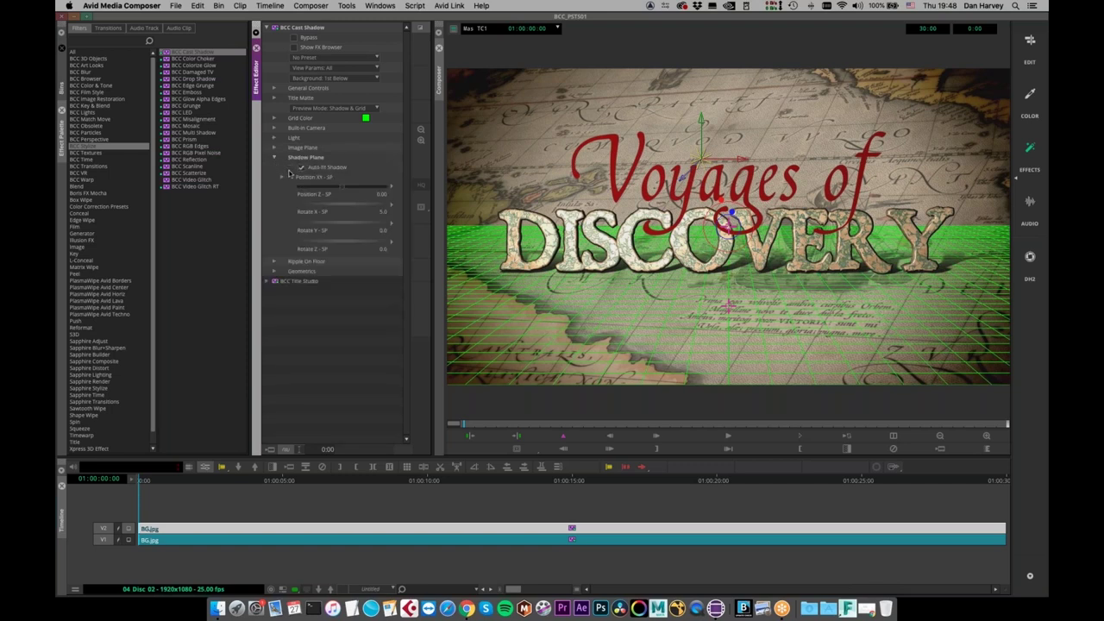
left_click_drag(333, 230, 341, 204)
left_click(334, 206)
left_click_drag(342, 205, 339, 246)
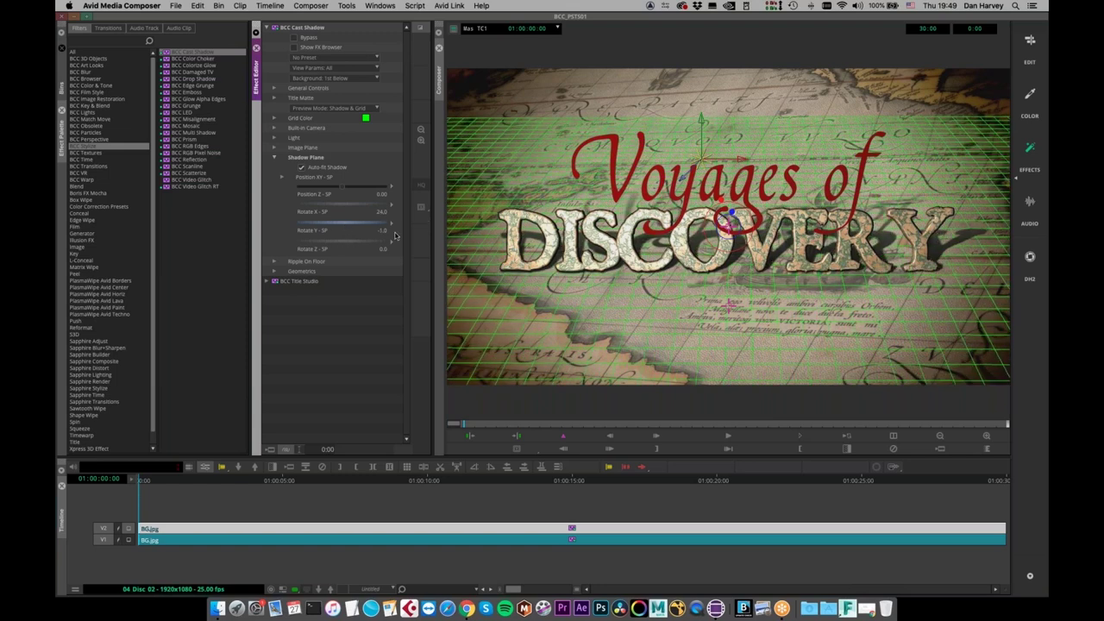
Set the shadow plane's Z position to about -190 with Auto-Fit Shadow off, then turn Auto-Fit Shadow back on
left_click(301, 167)
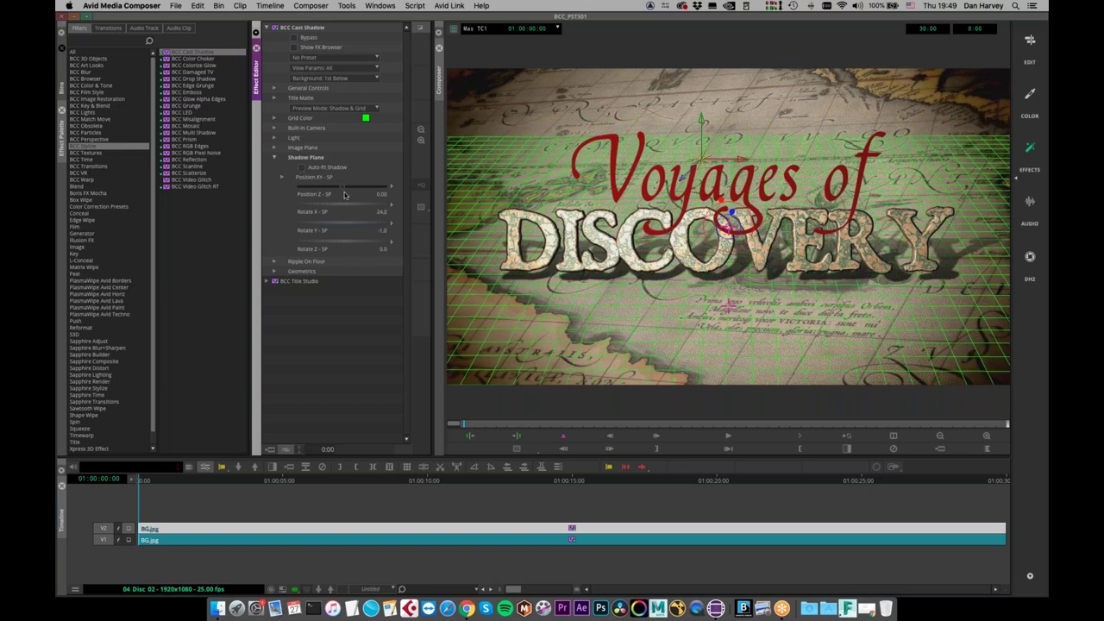
left_click_drag(346, 188, 339, 190)
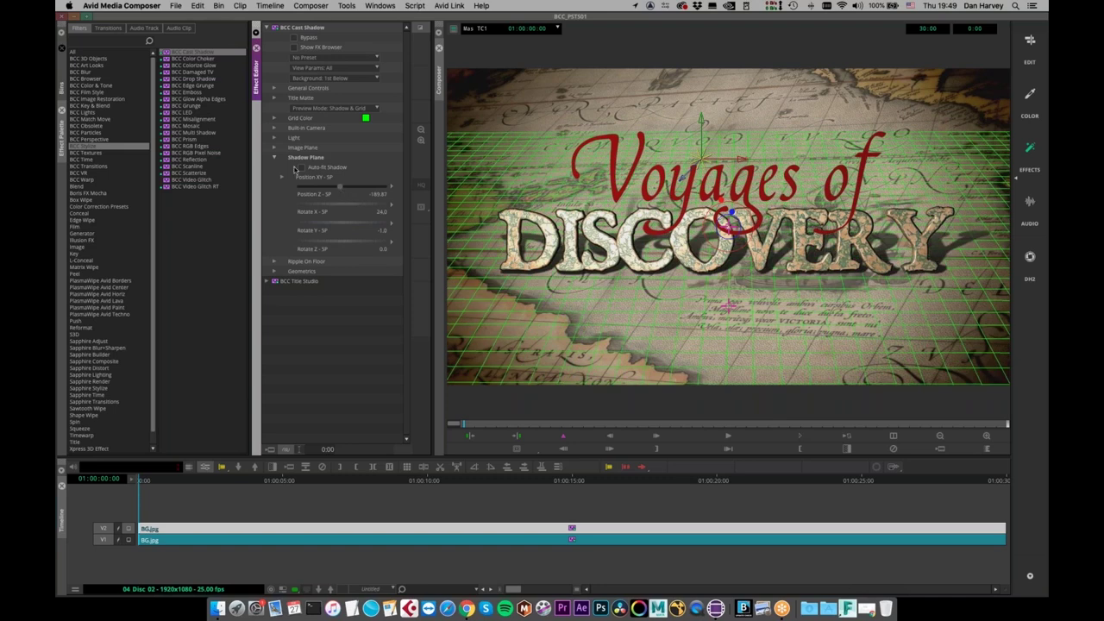
left_click(301, 167)
left_click(362, 110)
left_click(364, 116)
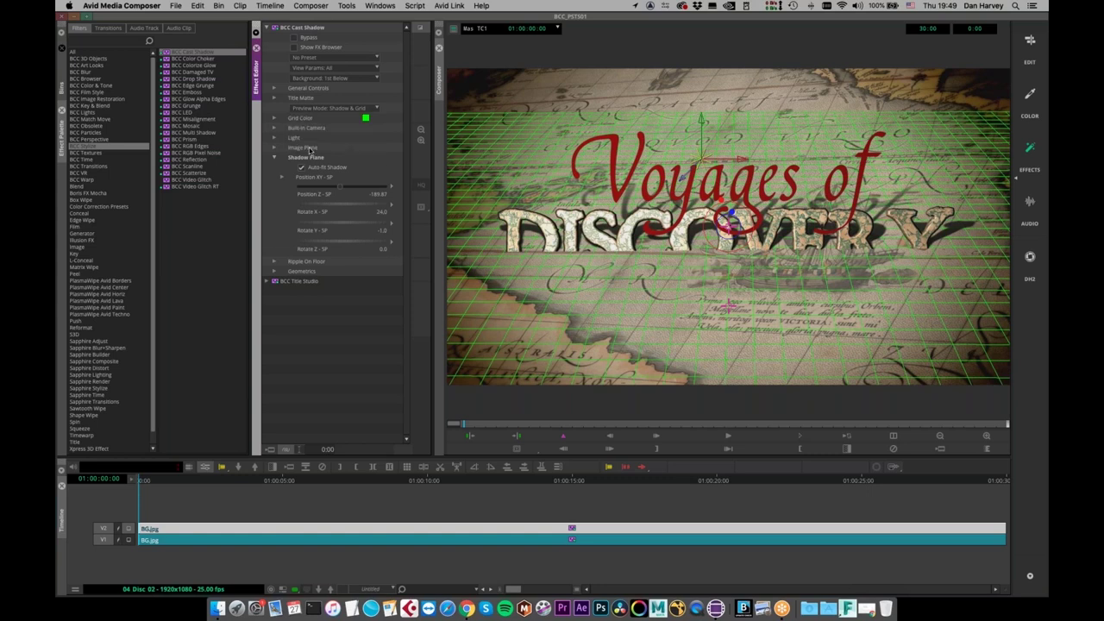
Undo the last Auto-Fit Shadow change and set the Cast Shadow preview mode to None
left_click(274, 140)
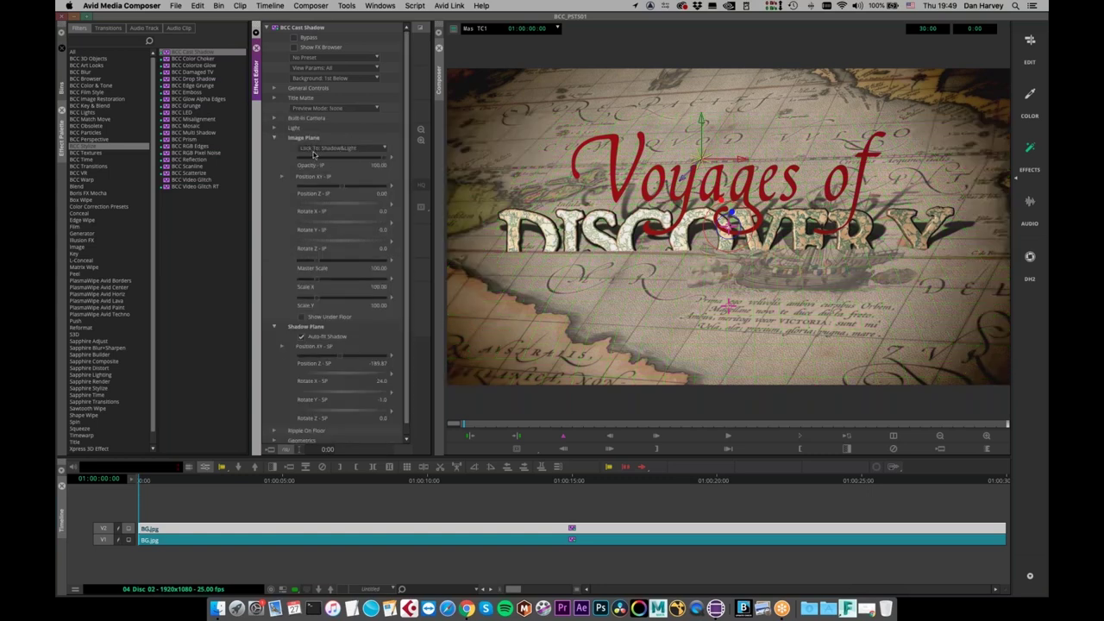
key("super+z")
key("super+z")
left_click(282, 186)
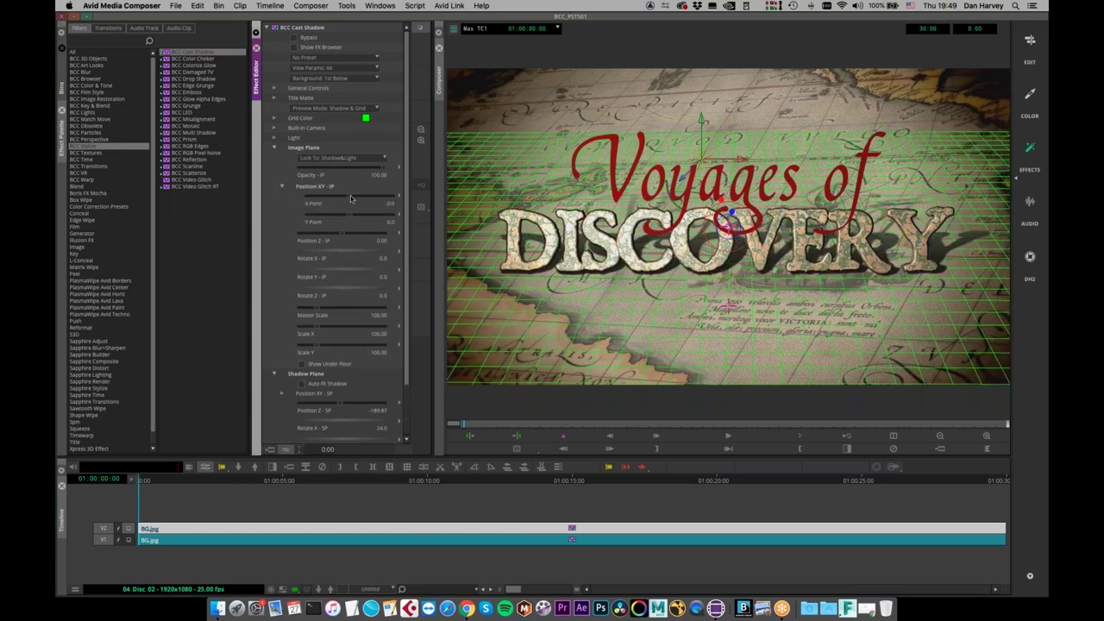
left_click(342, 108)
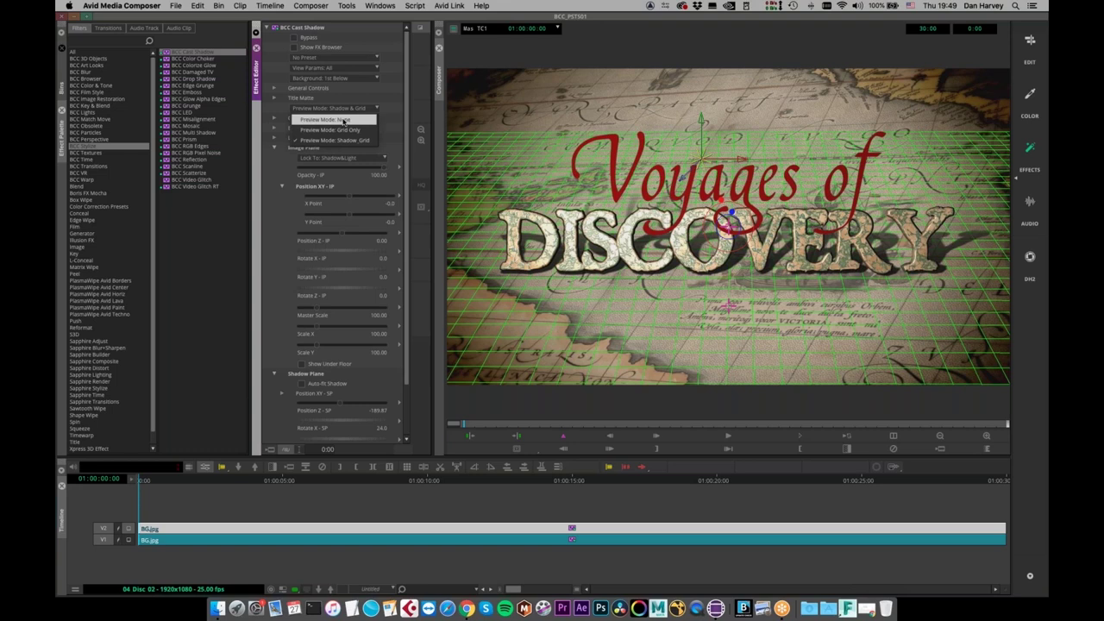
left_click(343, 120)
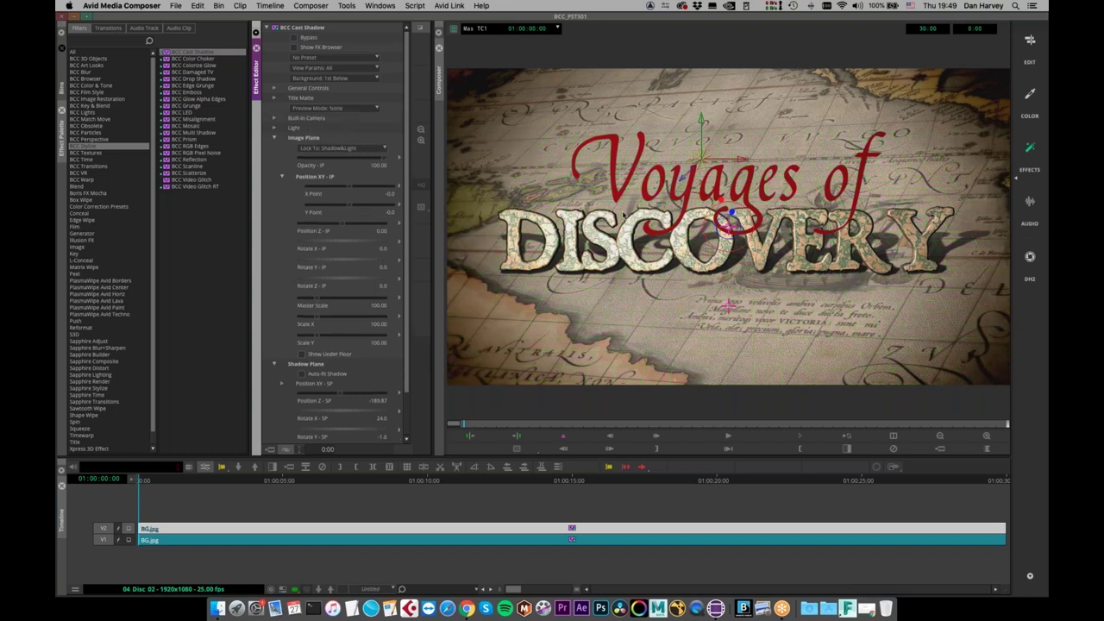
Rotate the Cast Shadow image plane to -12 on Y and check the title near the clip's end and start
left_click(281, 178)
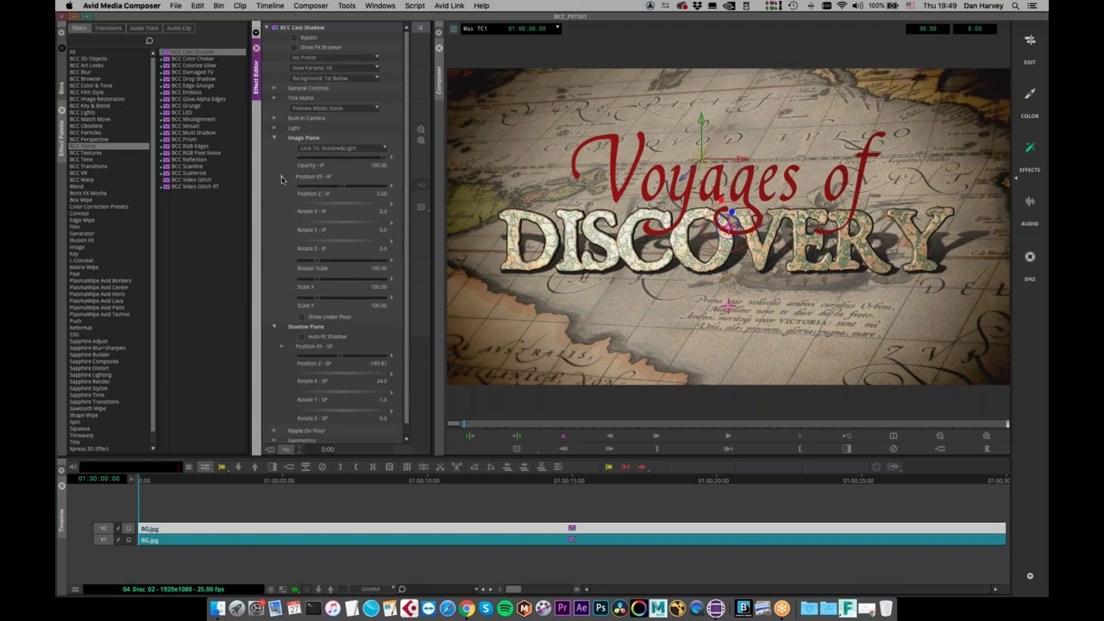
left_click(281, 178)
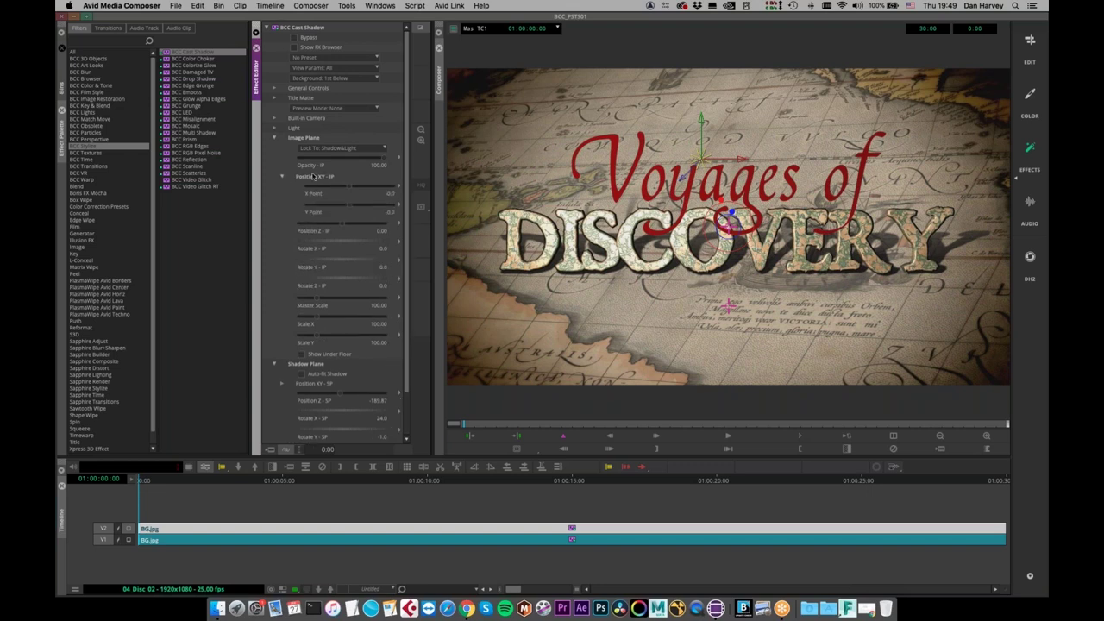
left_click_drag(342, 263, 355, 263)
left_click(477, 427)
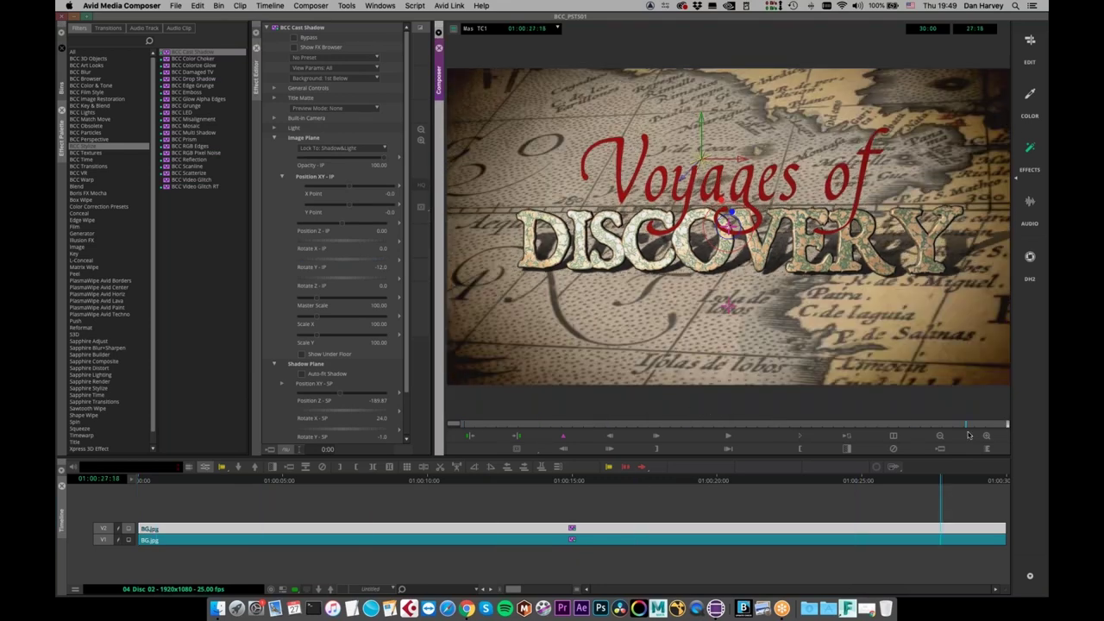
left_click_drag(370, 453, 134, 418)
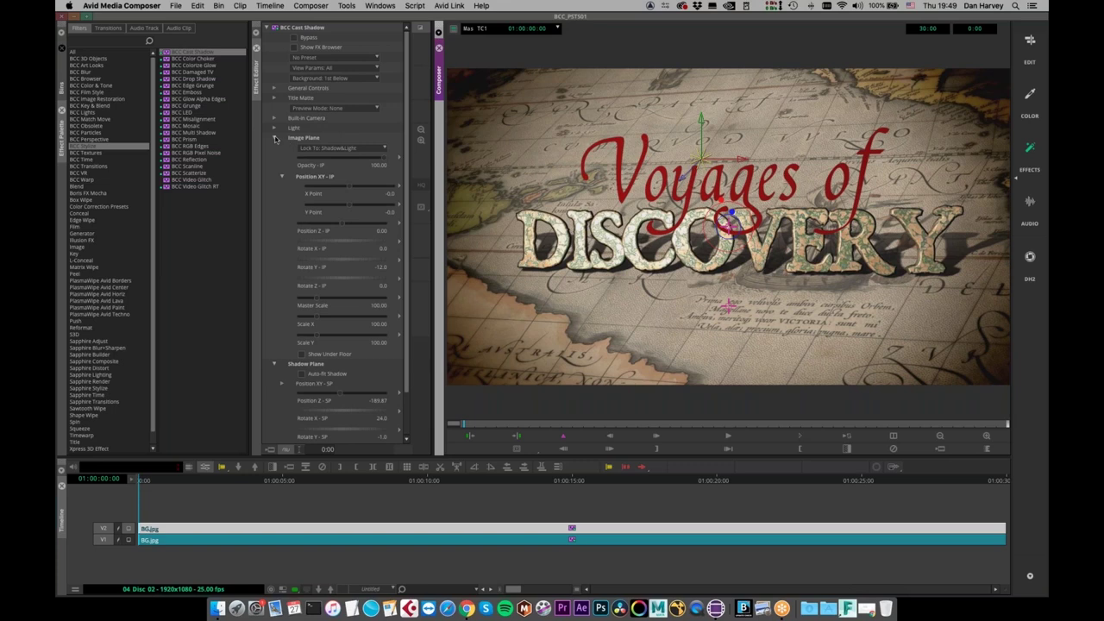
Reopen the title in the Title Studio interface and apply the Wipe-Burnt Film shader to the "Voyages of" track
left_click(276, 139)
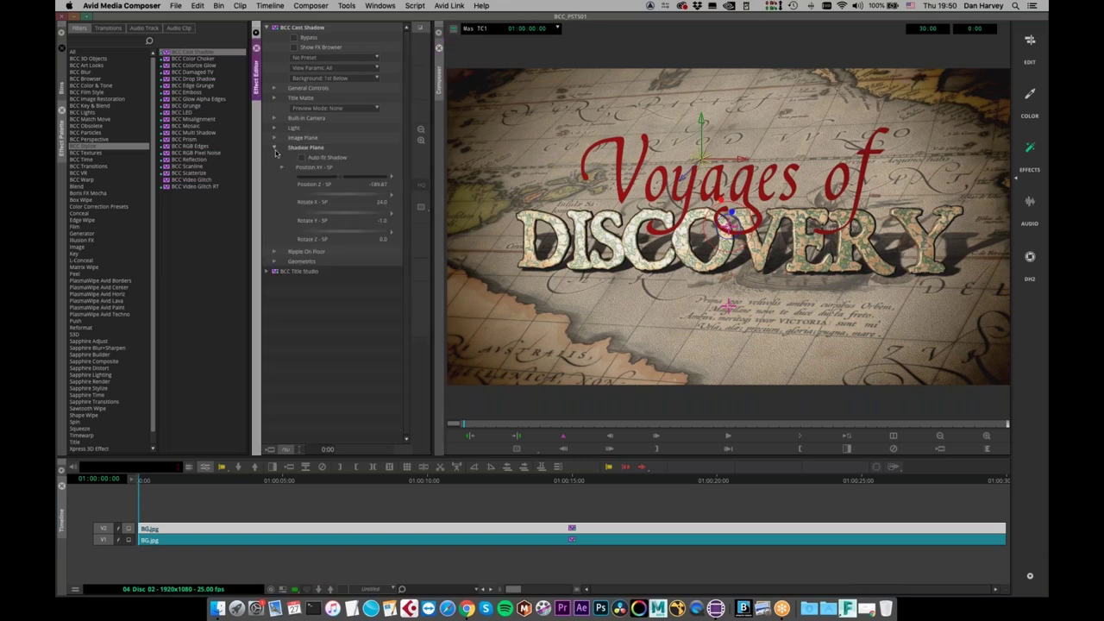
left_click(266, 28)
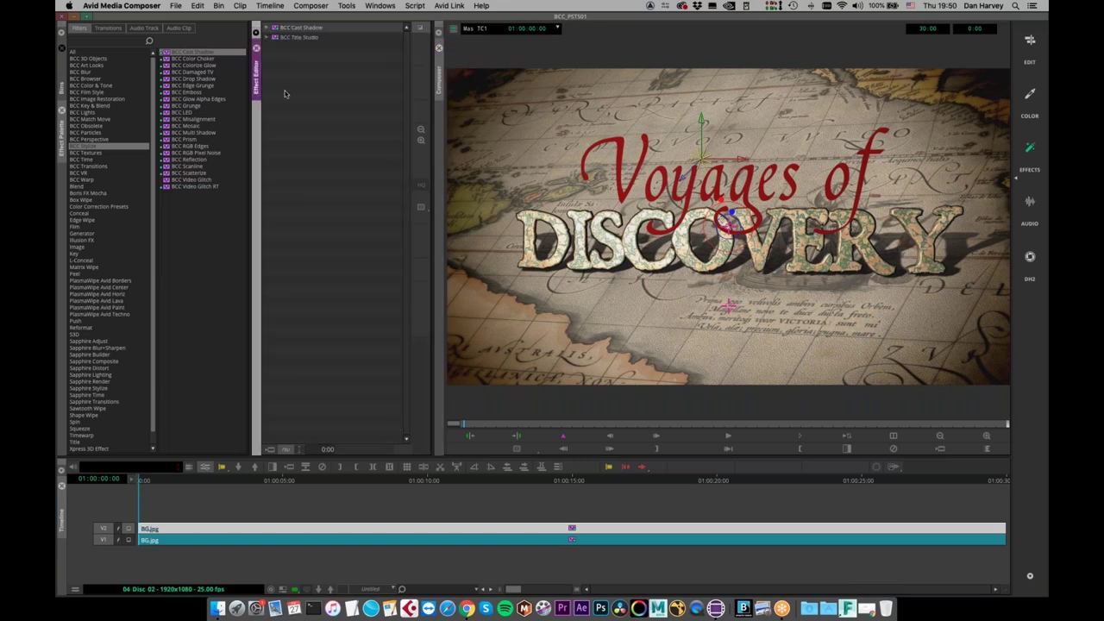
left_click(266, 38)
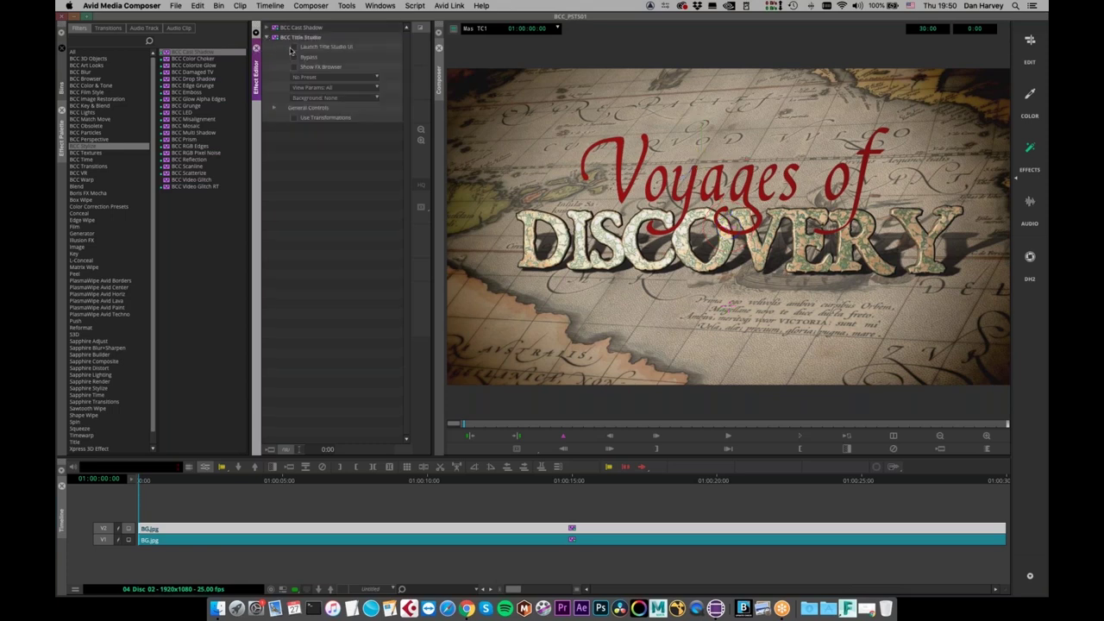
left_click(291, 47)
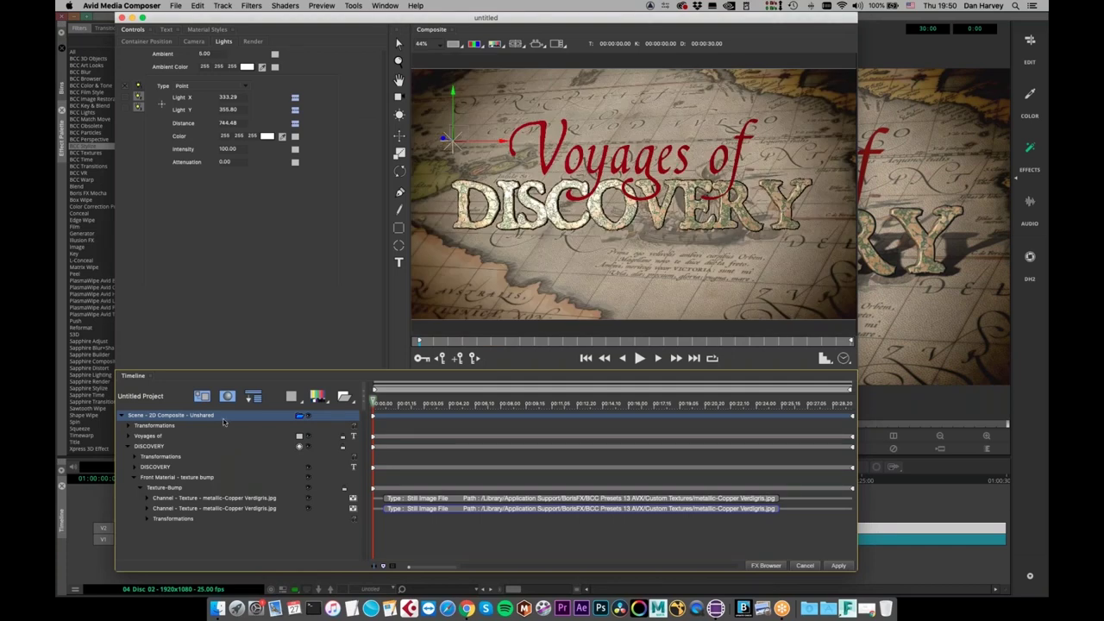
left_click(130, 446)
left_click(147, 436)
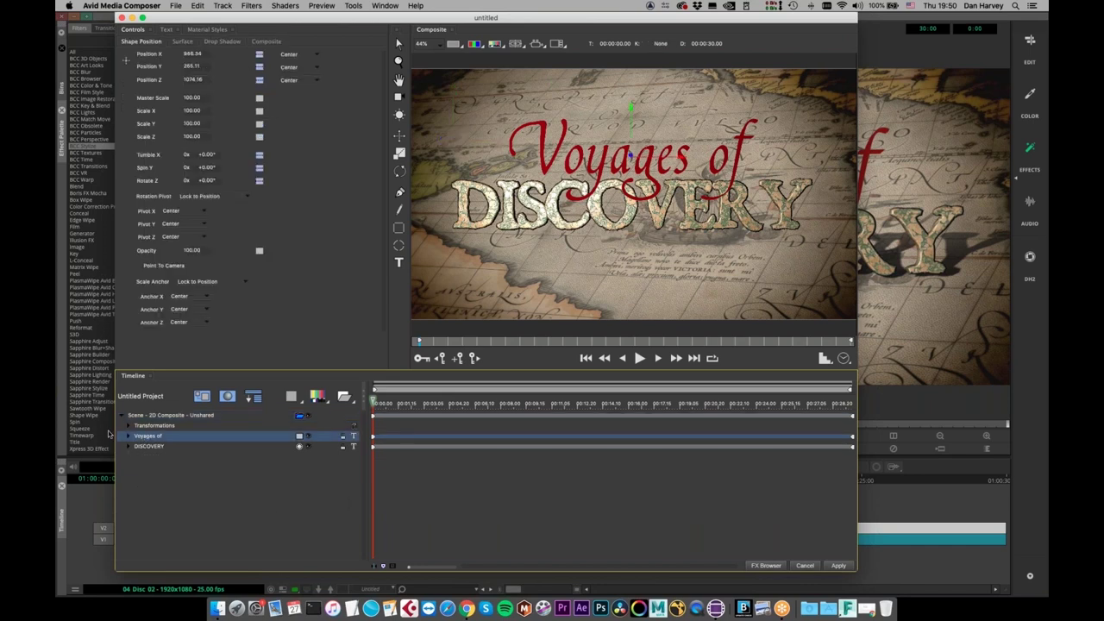
left_click(293, 7)
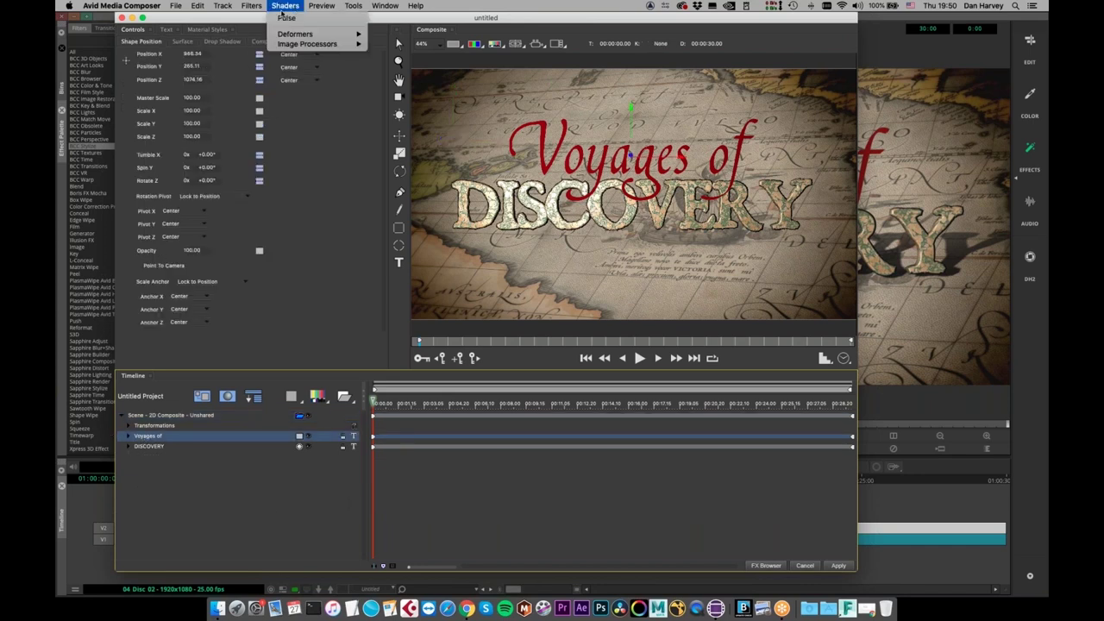
mouse_move(330, 45)
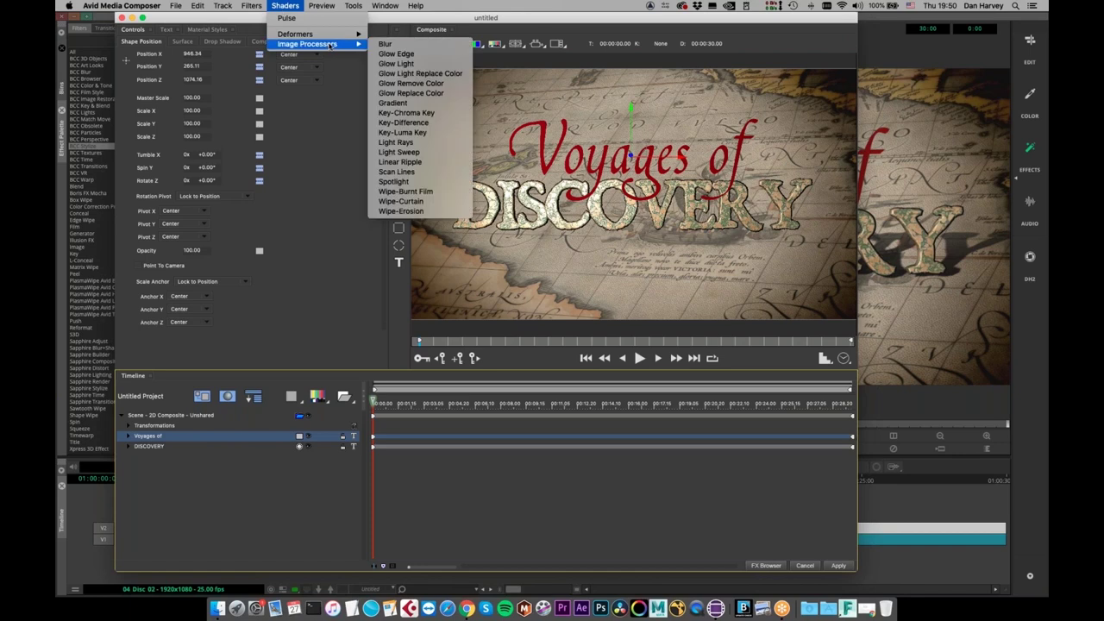
left_click(406, 192)
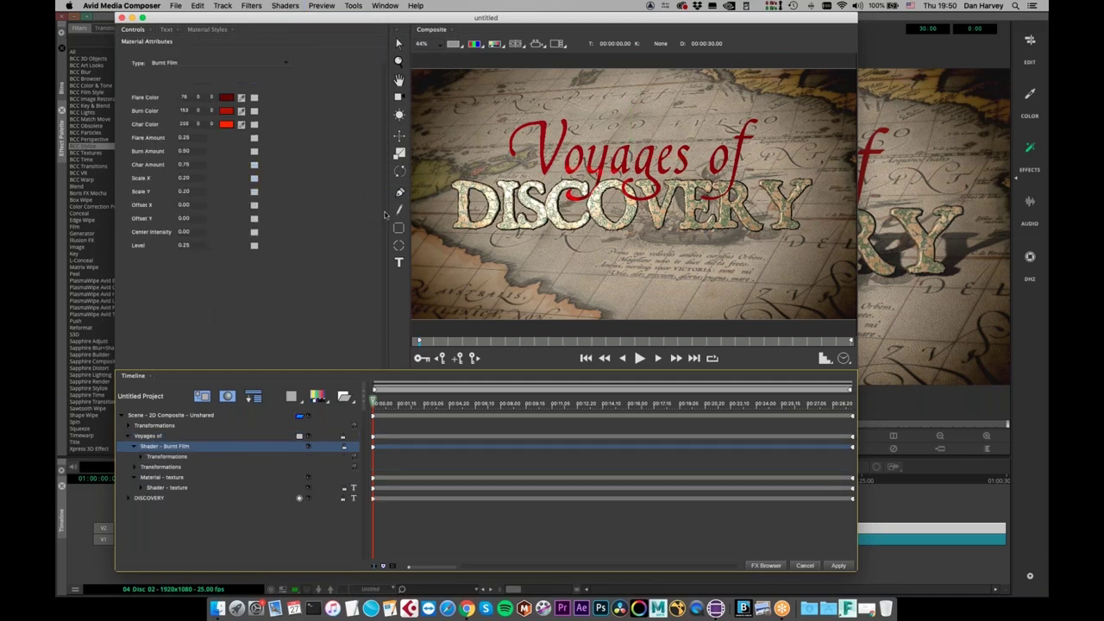
Set the Burnt Film level to 0.30 and try to match its Char Color to the dark red sampled from "Voyages of"
mouse_move(185, 251)
left_mouse_down()
mouse_move(243, 236)
mouse_move(205, 245)
mouse_move(243, 236)
mouse_move(220, 245)
mouse_move(228, 236)
left_mouse_up()
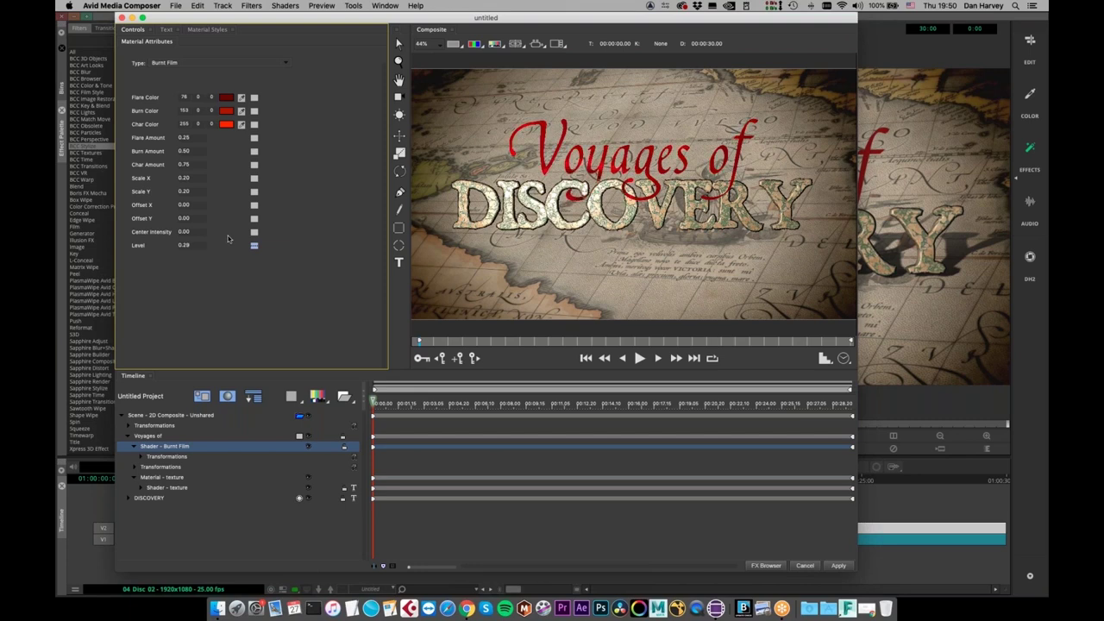
left_click(226, 124)
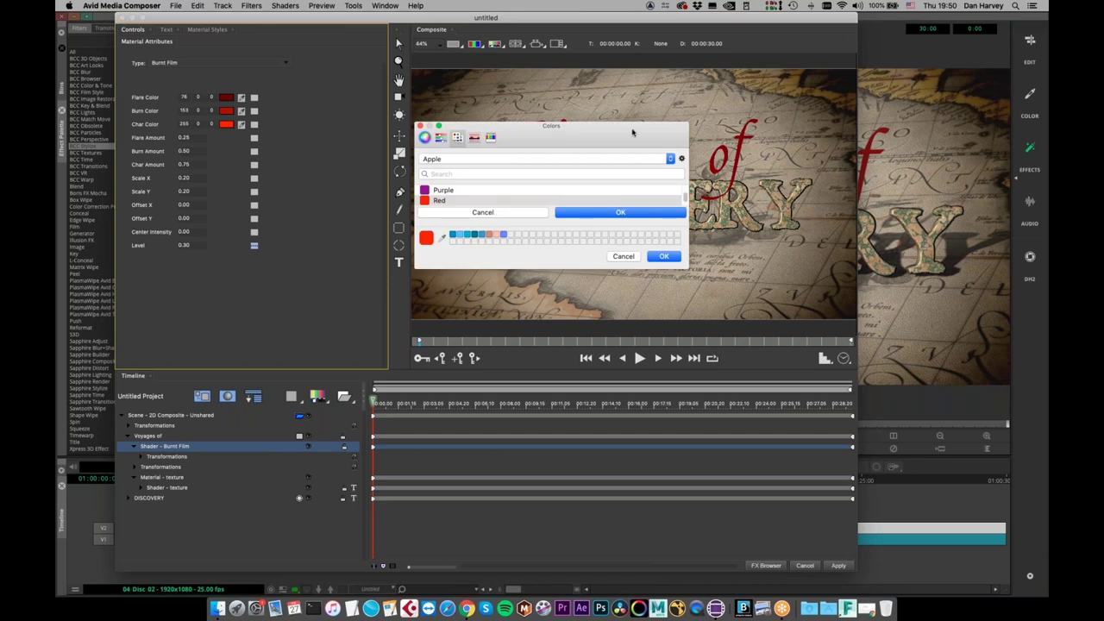
left_click_drag(632, 132, 396, 160)
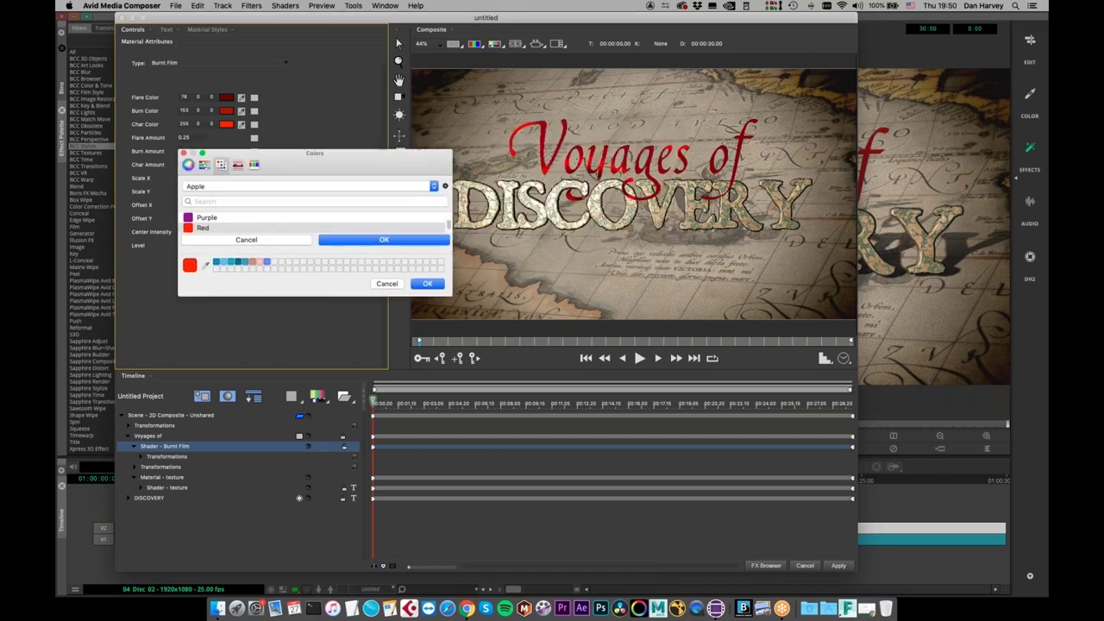
left_click(189, 165)
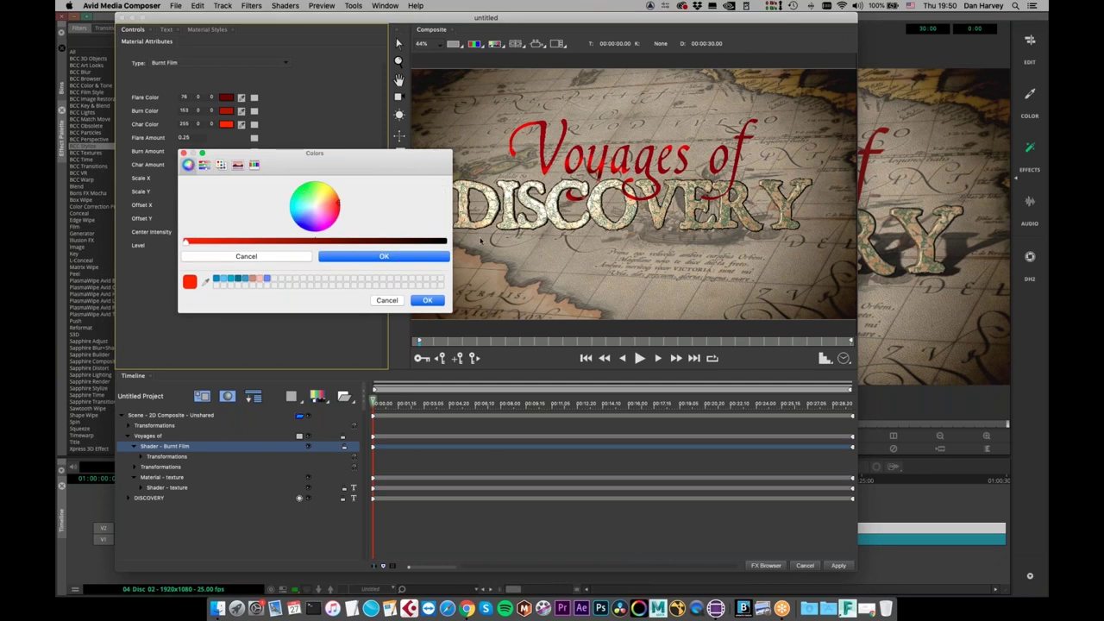
left_click(206, 282)
left_click(565, 129)
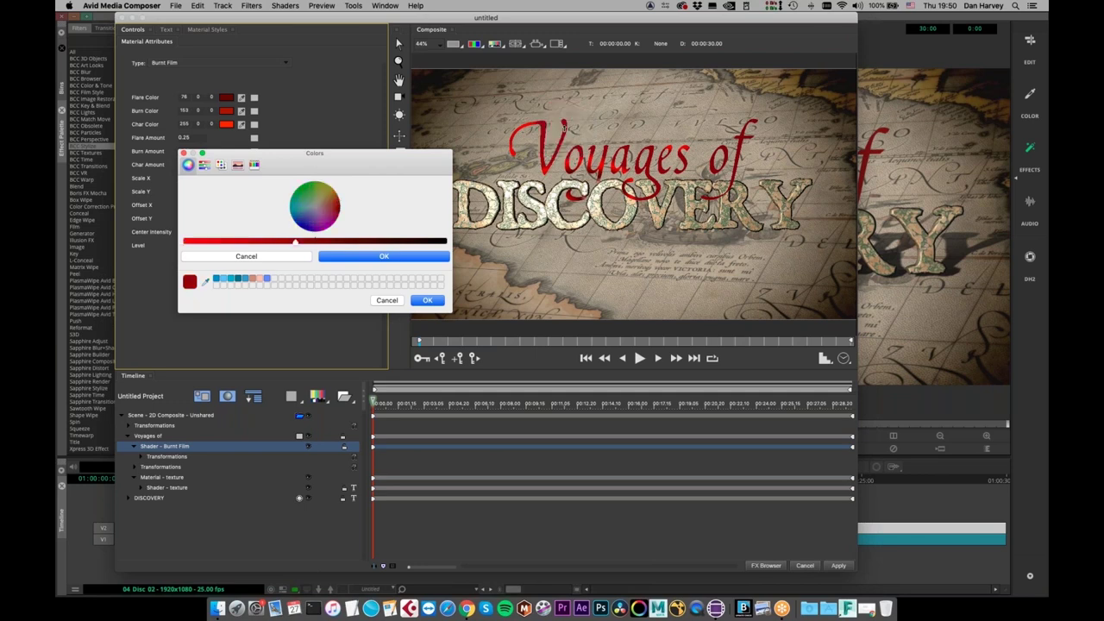
left_click(431, 300)
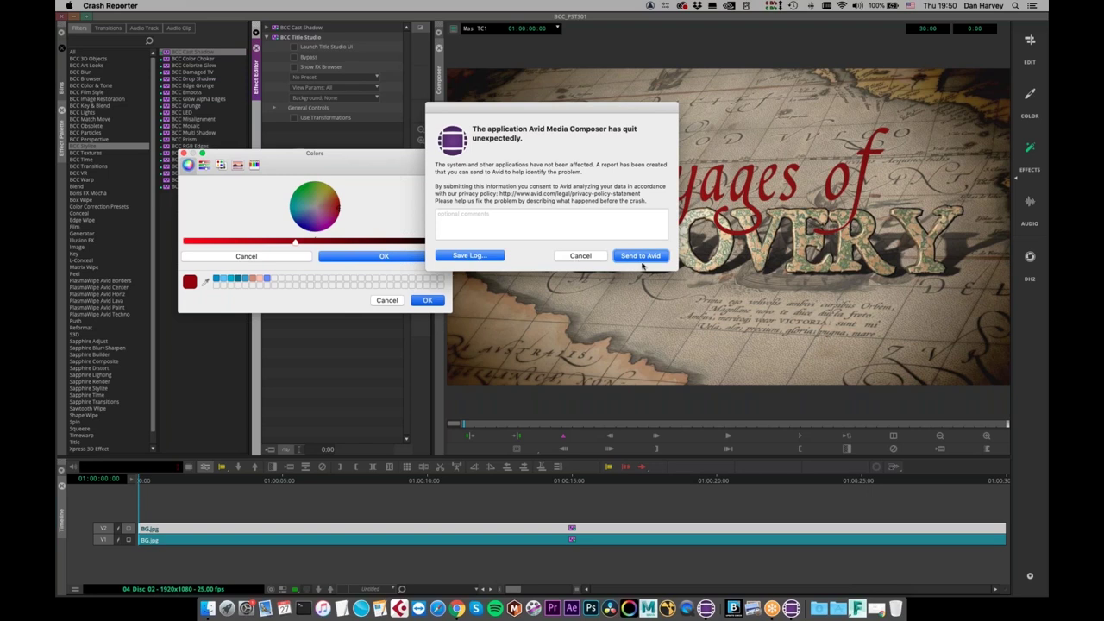
left_click(580, 255)
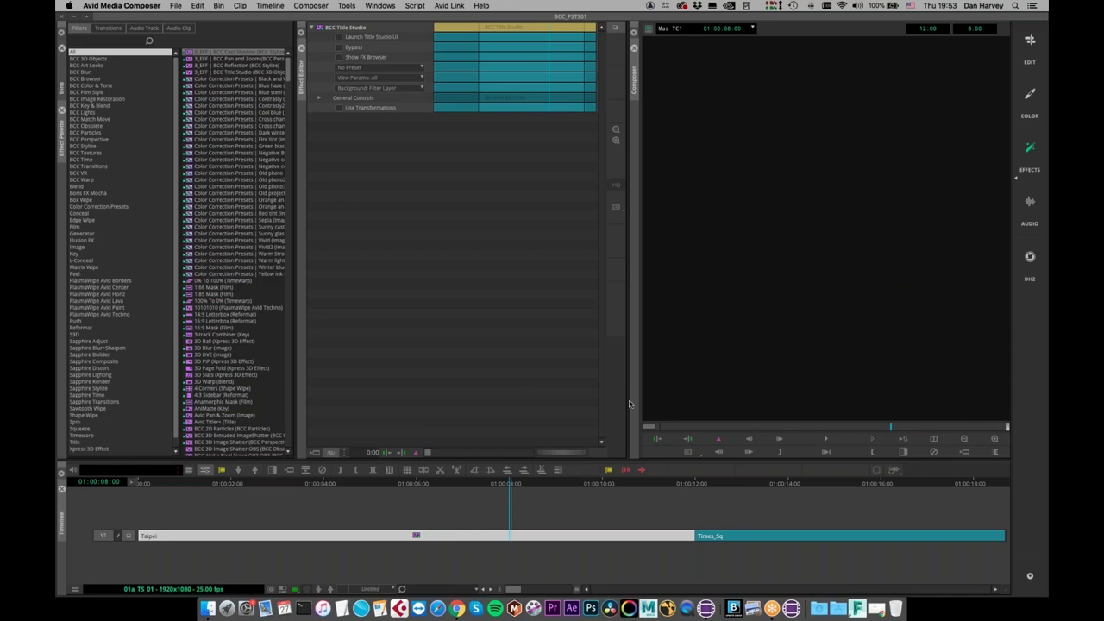
Widen the Composer monitor by narrowing the Effect Editor, leaving the effect keyframe graph in view
left_click(630, 404)
left_click_drag(631, 404, 409, 402)
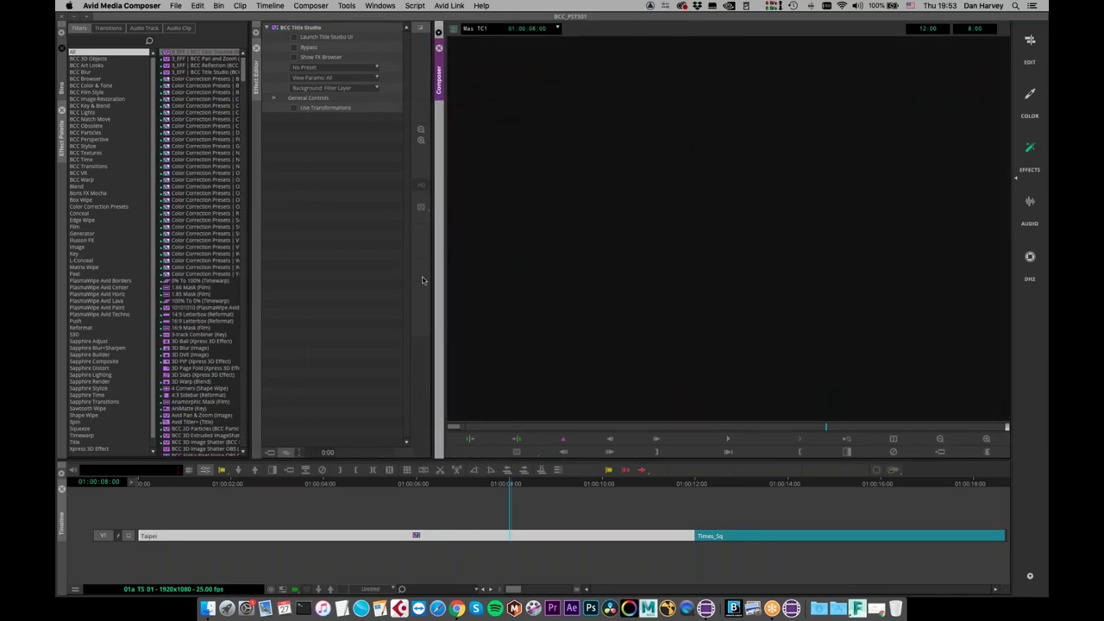
left_click_drag(435, 274, 530, 270)
Open the 2_SEQ bin, load the 04_Disc_03 sequence and scrub through its title to about 8 seconds
left_click(61, 88)
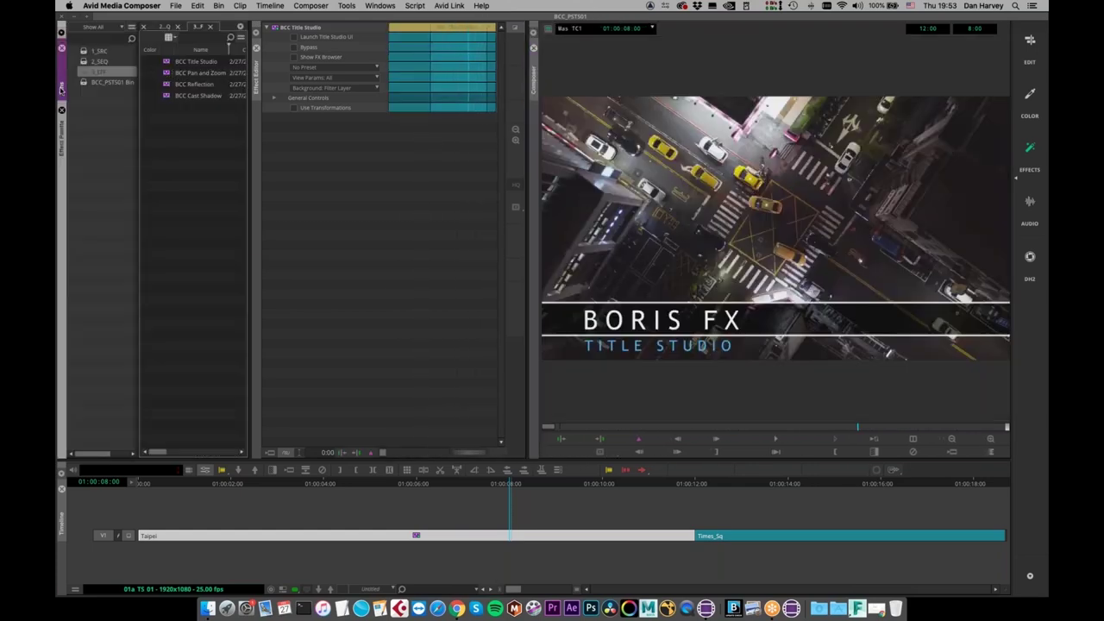
left_click_drag(119, 71, 97, 69)
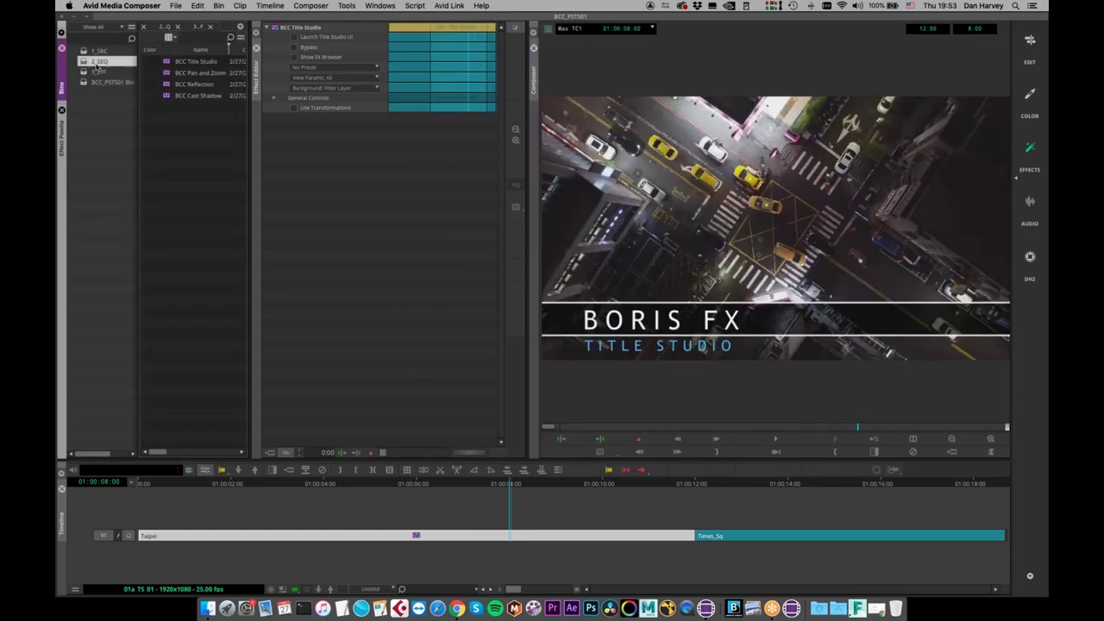
double_click(84, 61)
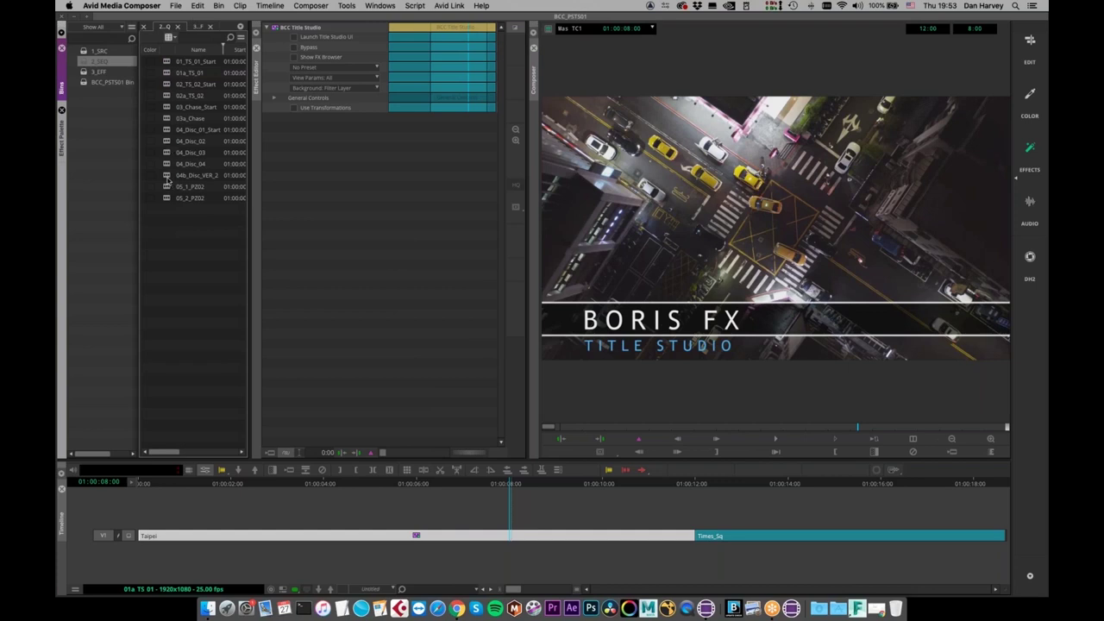
left_click(166, 156)
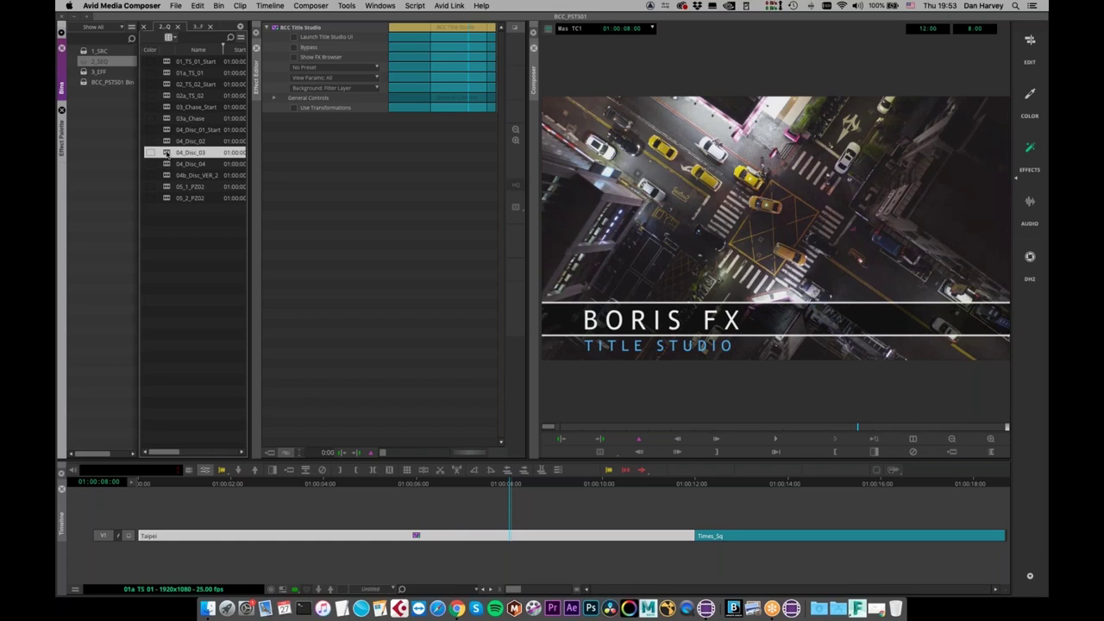
double_click(167, 153)
left_click(577, 429)
left_click_drag(577, 429, 675, 440)
Load the 04_Disc_04 sequence and scrub through its title animation to about 5 seconds
double_click(167, 165)
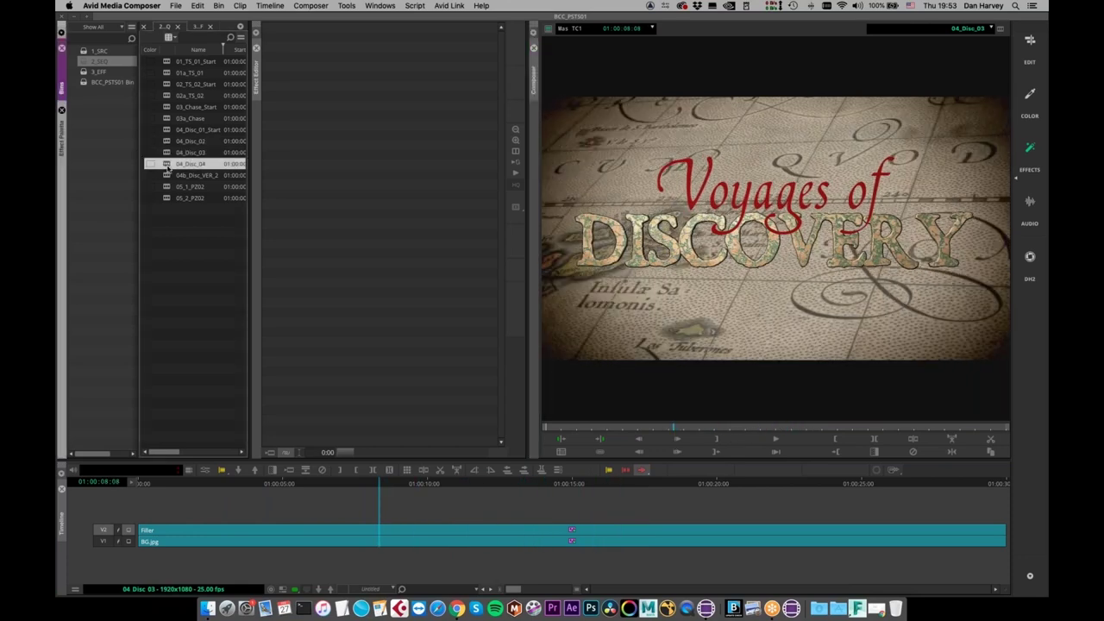
double_click(167, 163)
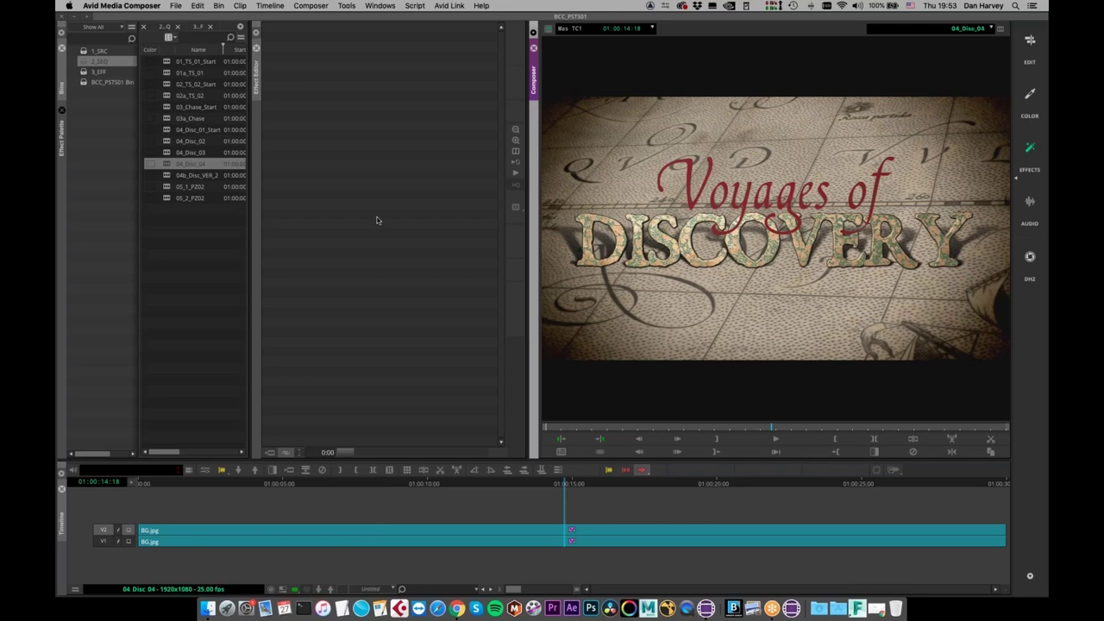
left_click_drag(557, 428, 625, 429)
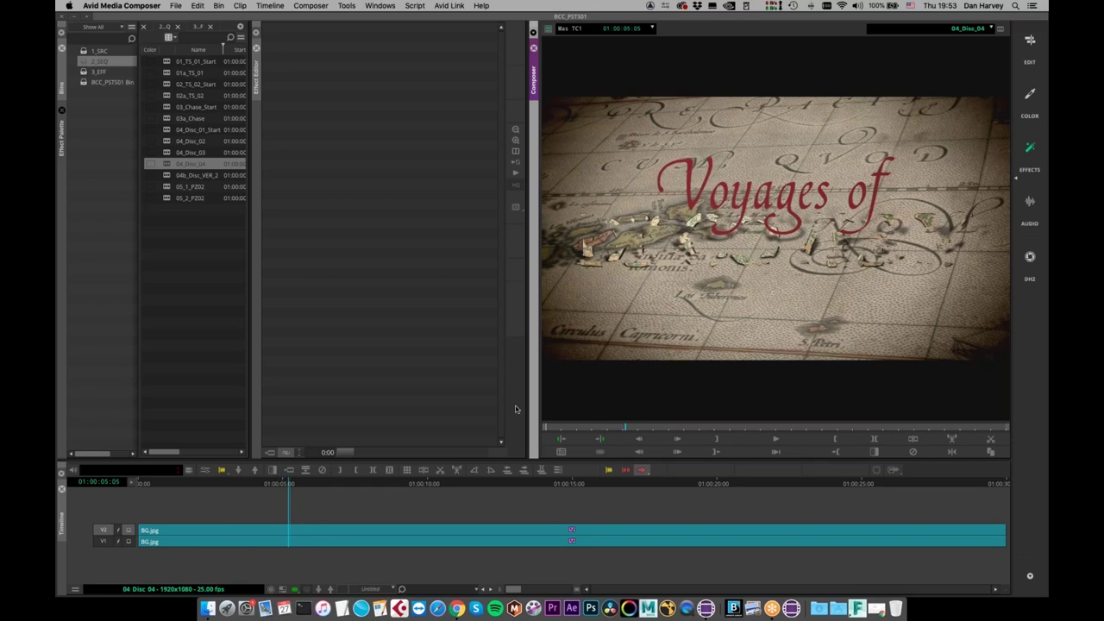
Select the BG.jpg title clip on V2 in effect mode and launch its Title Studio interface
left_click(209, 469)
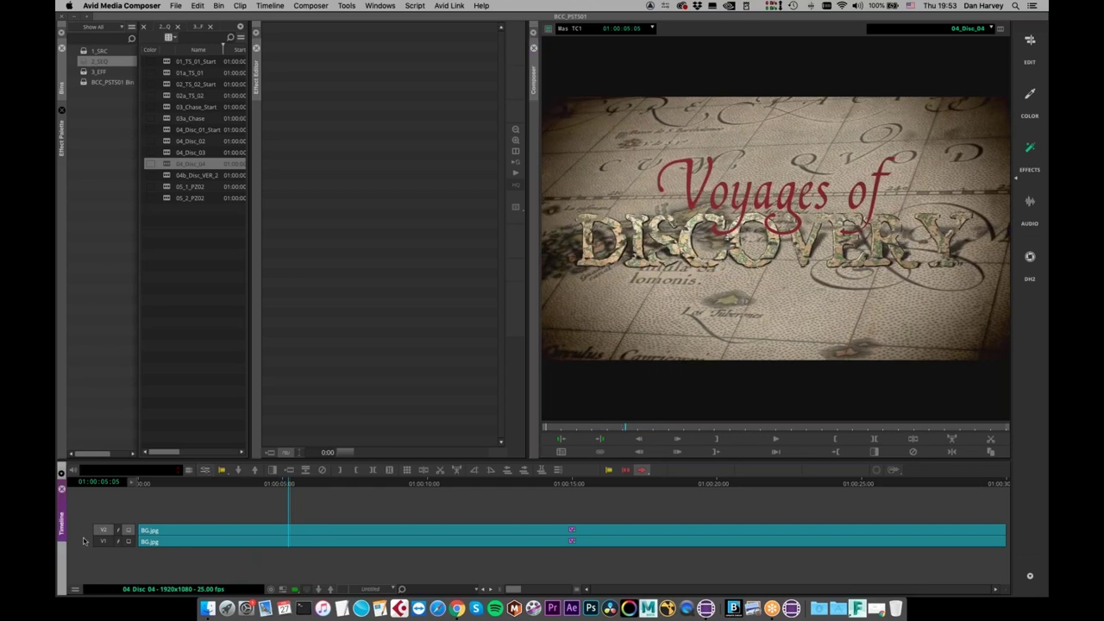
left_click(477, 532)
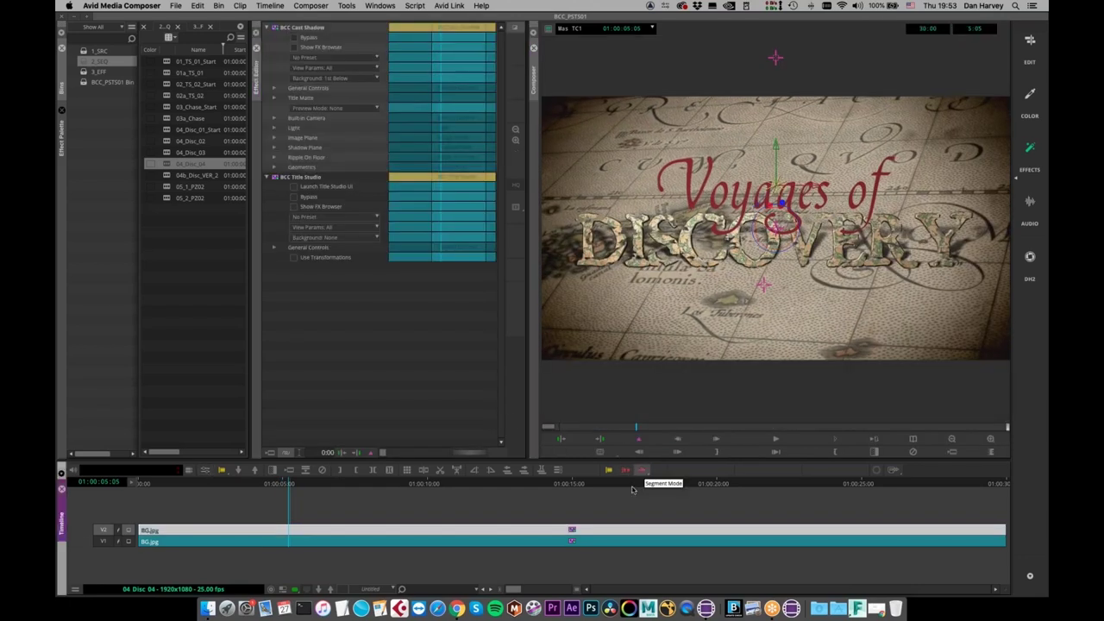
left_click(296, 188)
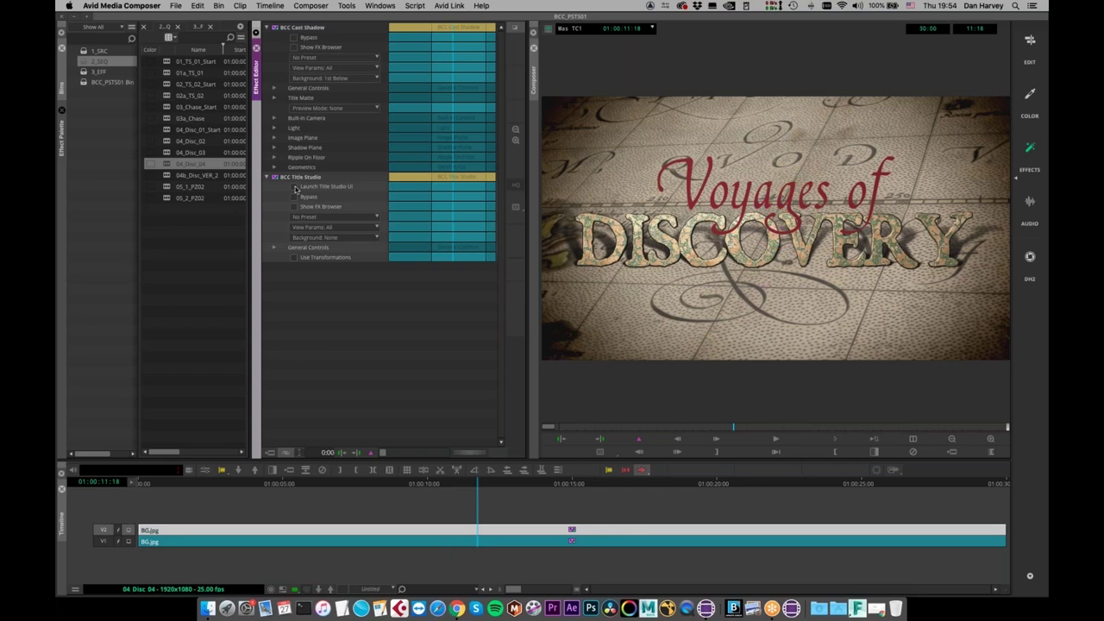
left_click(294, 188)
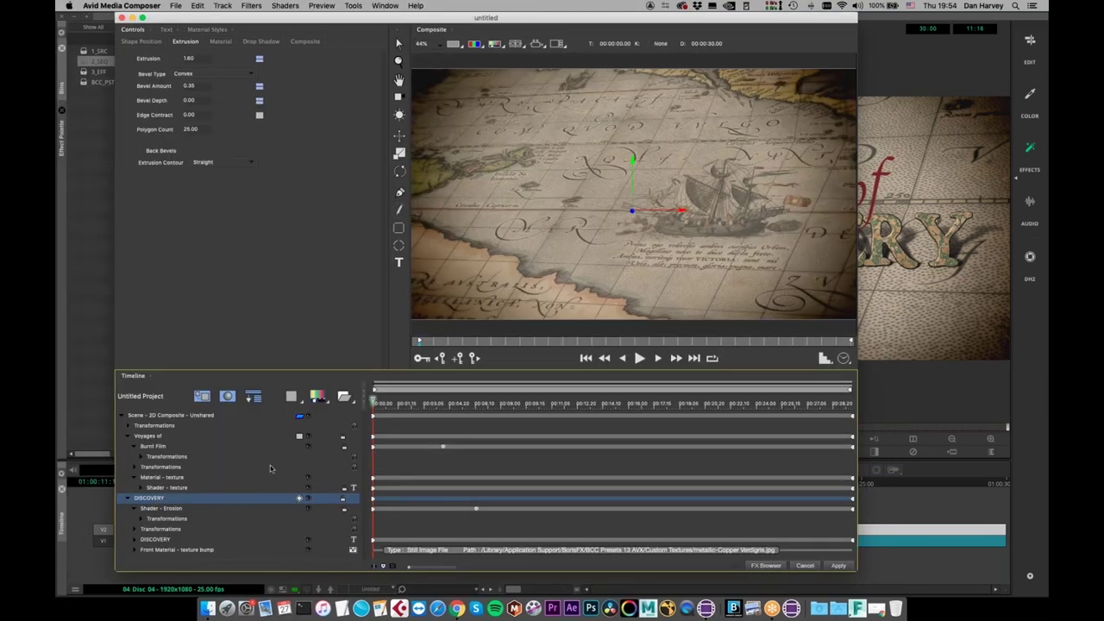
Scrub the Title Studio timeline while examining the Burnt Film and Erosion shader settings, stopping near 4 seconds 23 frames, and apply the title
left_click(550, 343)
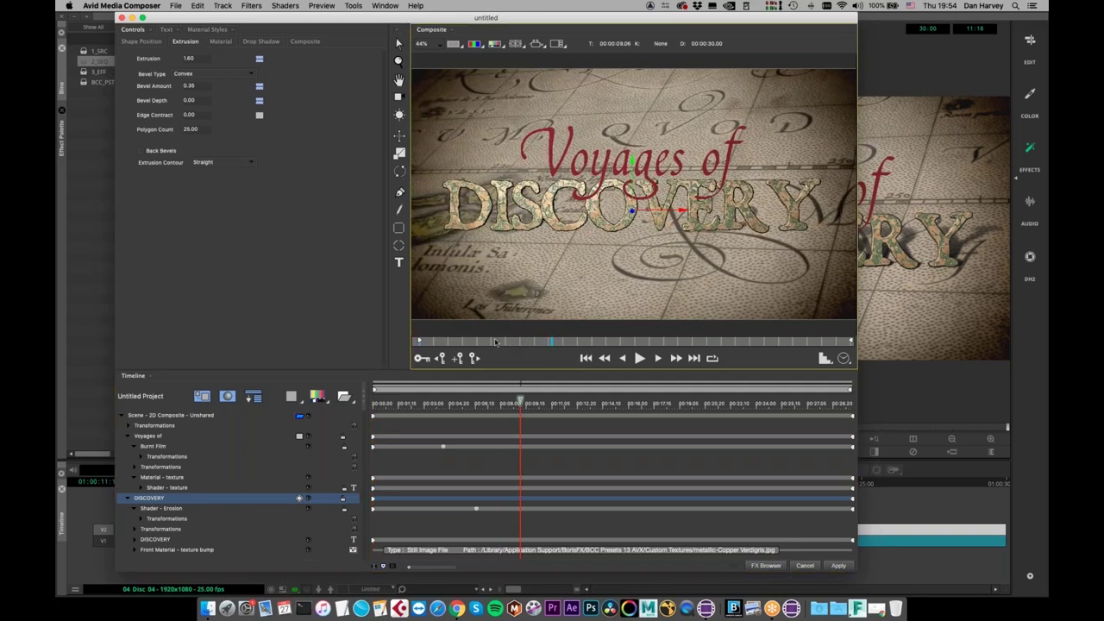
mouse_move(472, 345)
left_mouse_down()
mouse_move(439, 346)
mouse_move(455, 345)
left_mouse_up()
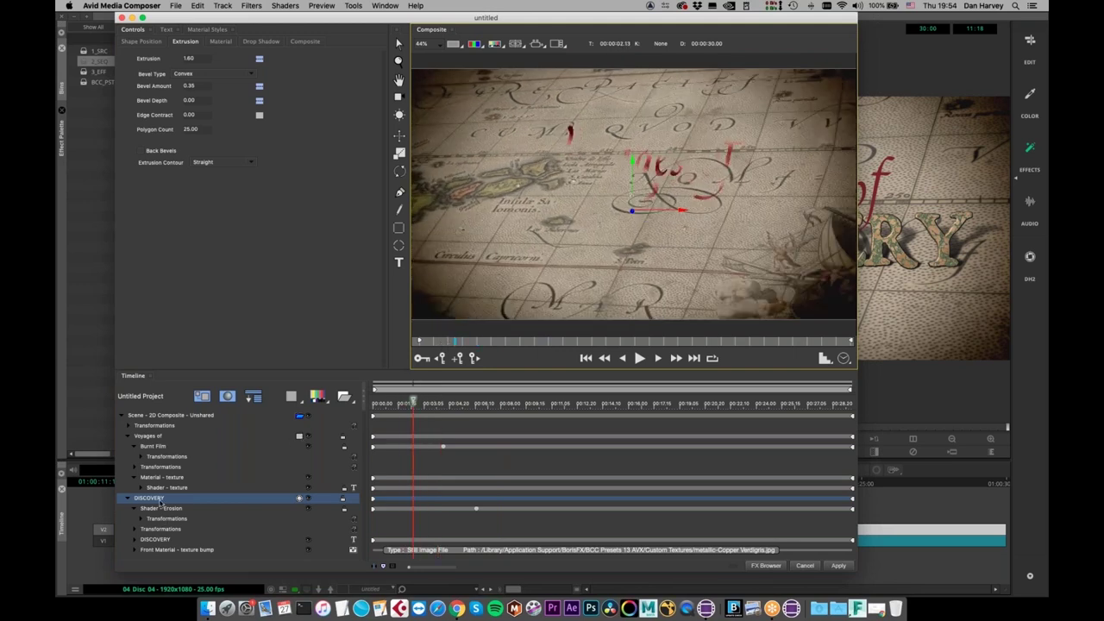
left_click(153, 446)
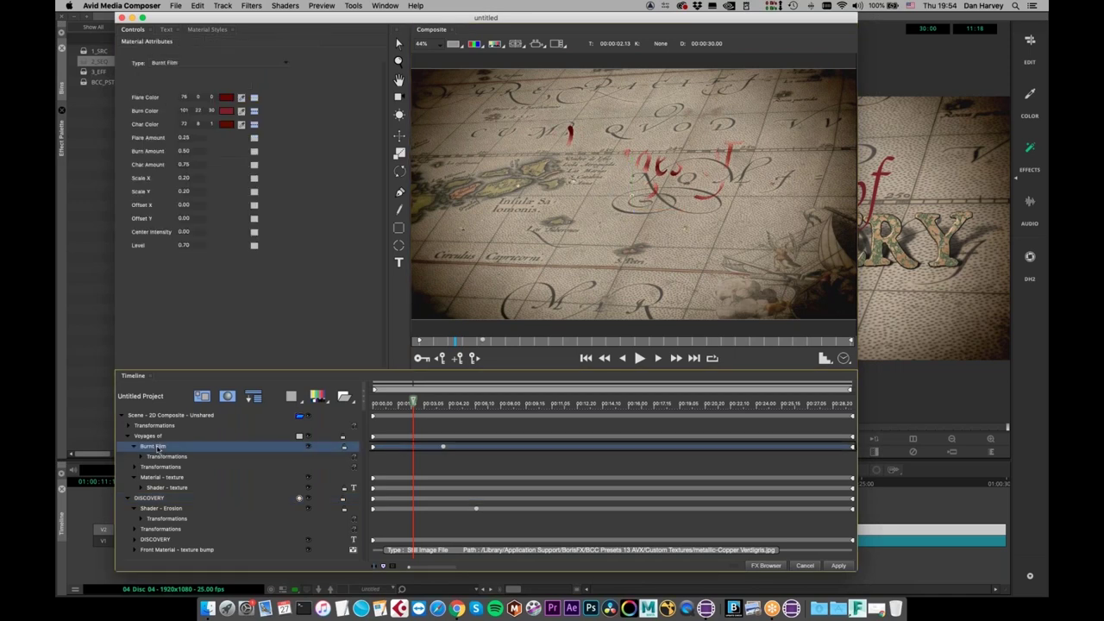
left_click(160, 508)
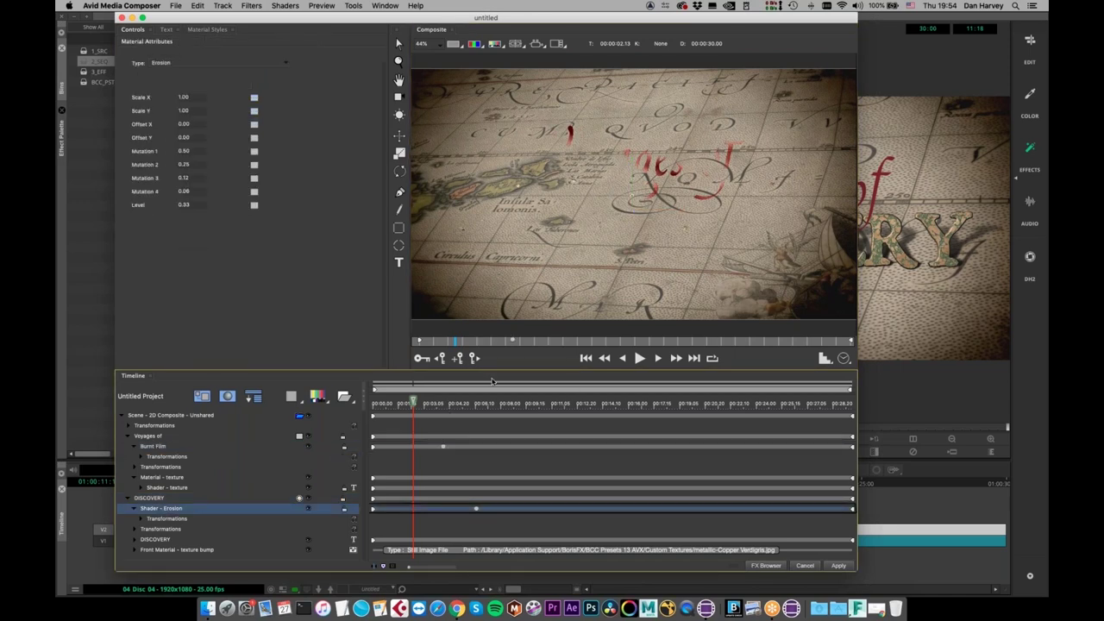
mouse_move(485, 343)
left_mouse_down()
mouse_move(520, 339)
mouse_move(479, 347)
left_mouse_up()
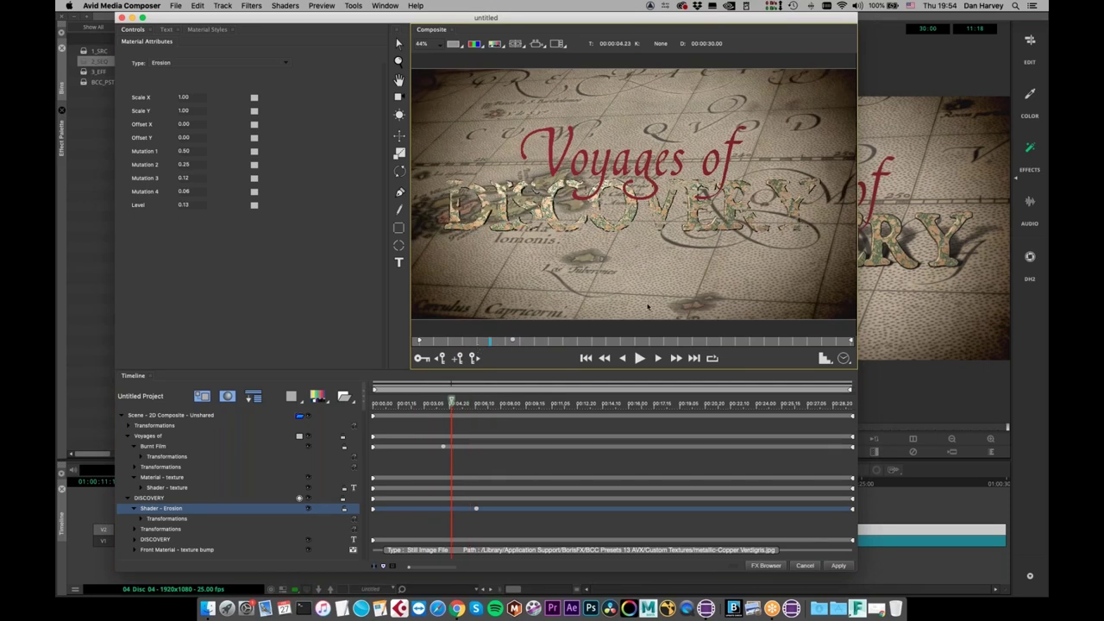
left_click(839, 566)
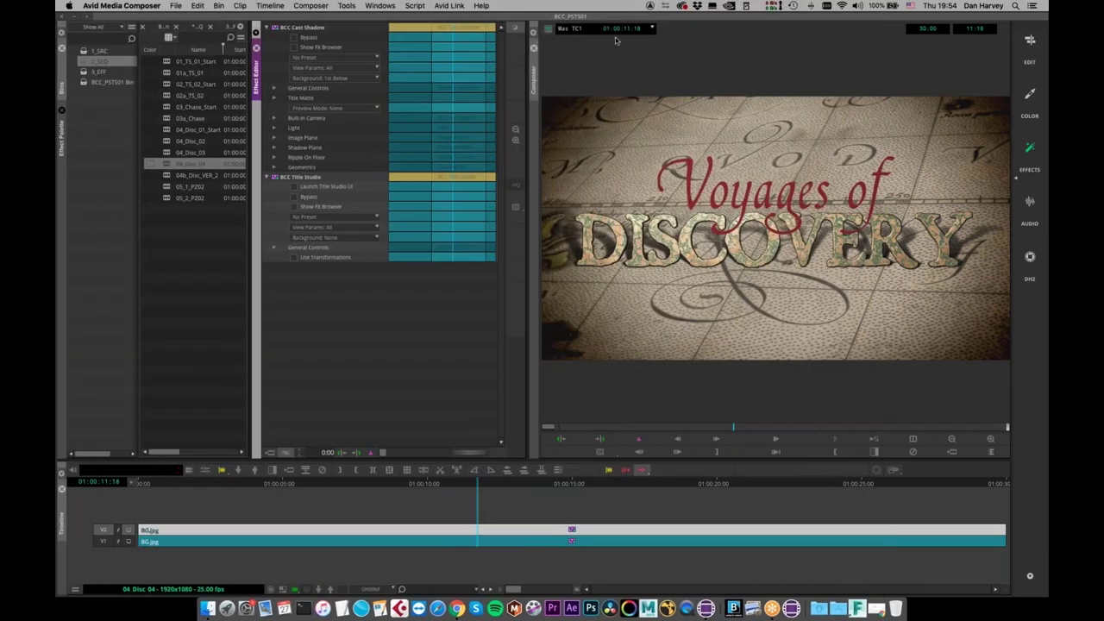
Load the 05_1_PZ02 sequence and play its title animation from the beginning to about 7 seconds
left_click(177, 175)
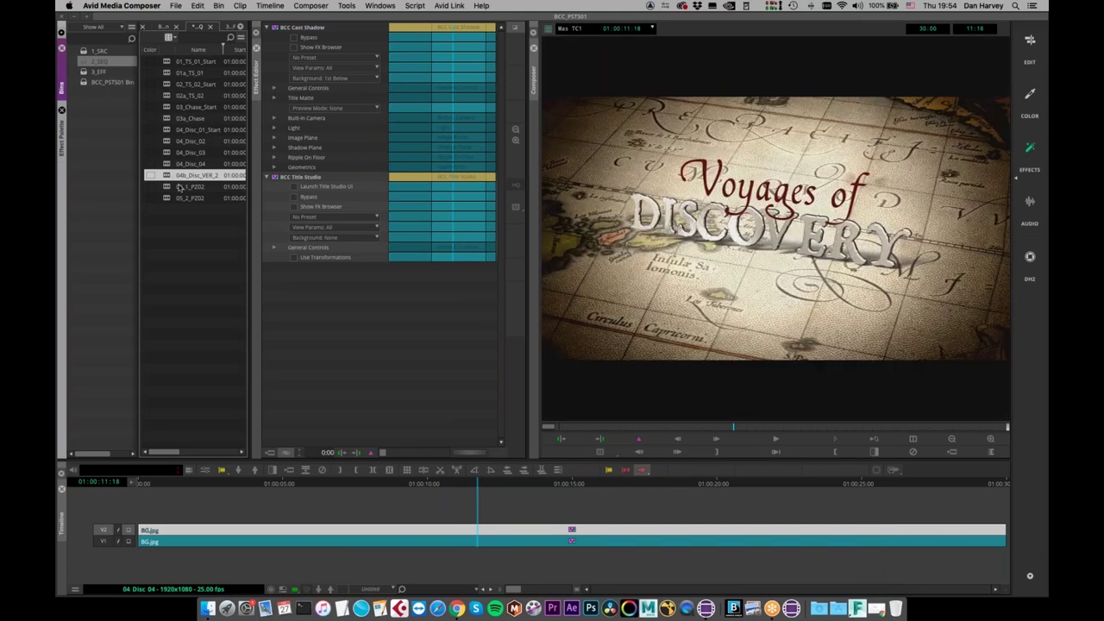
double_click(178, 187)
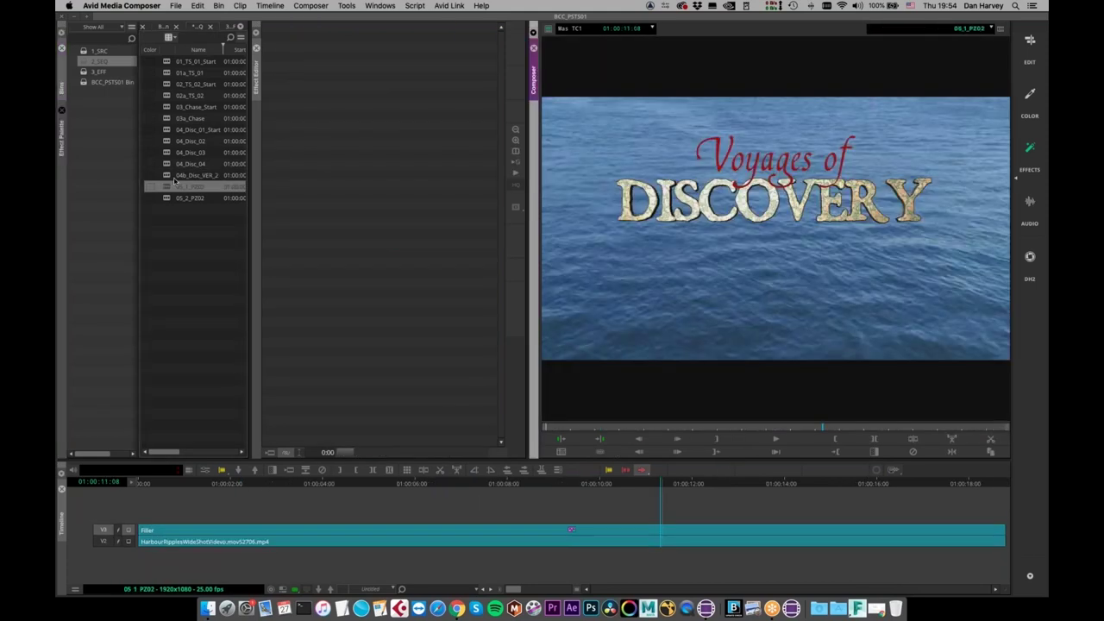
left_click_drag(565, 427, 751, 486)
key("j")
key("j")
key("j")
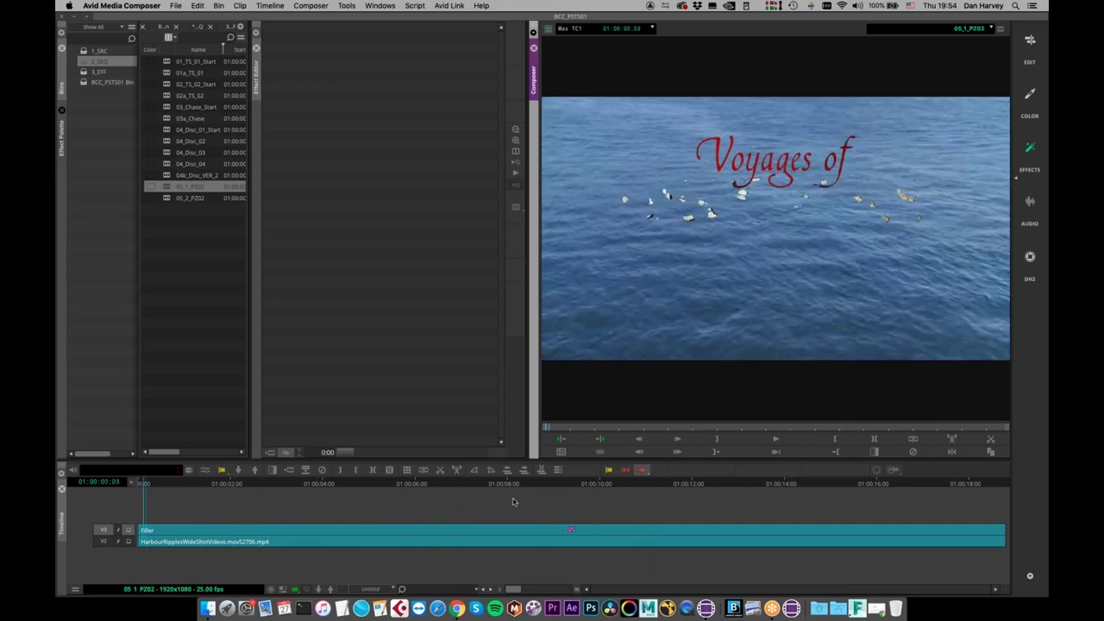
key("l")
key("l")
key("l")
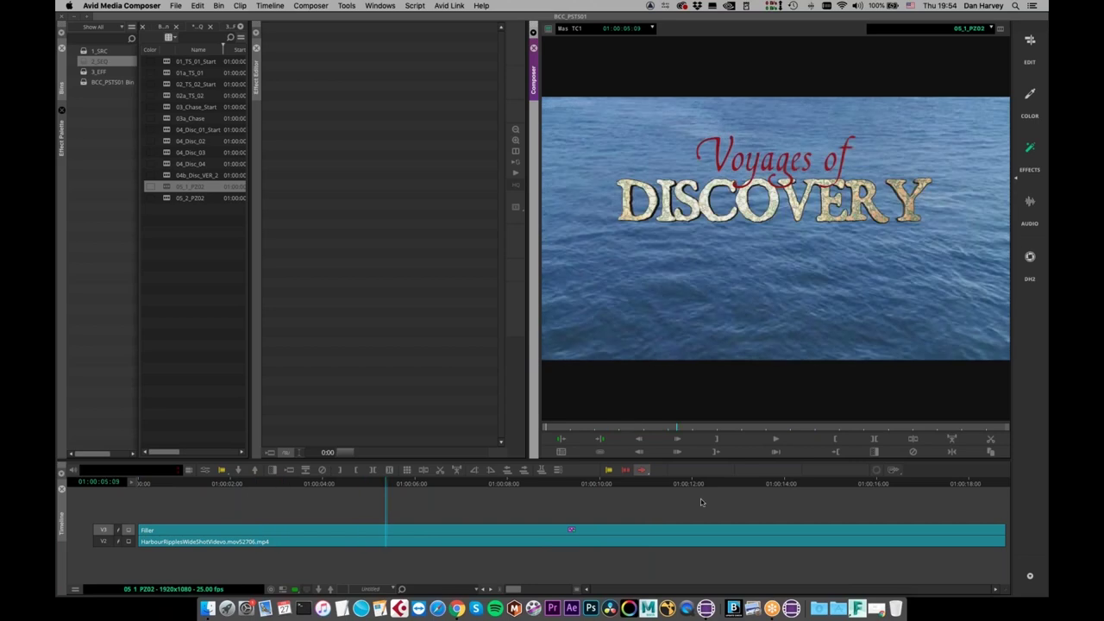
key("k")
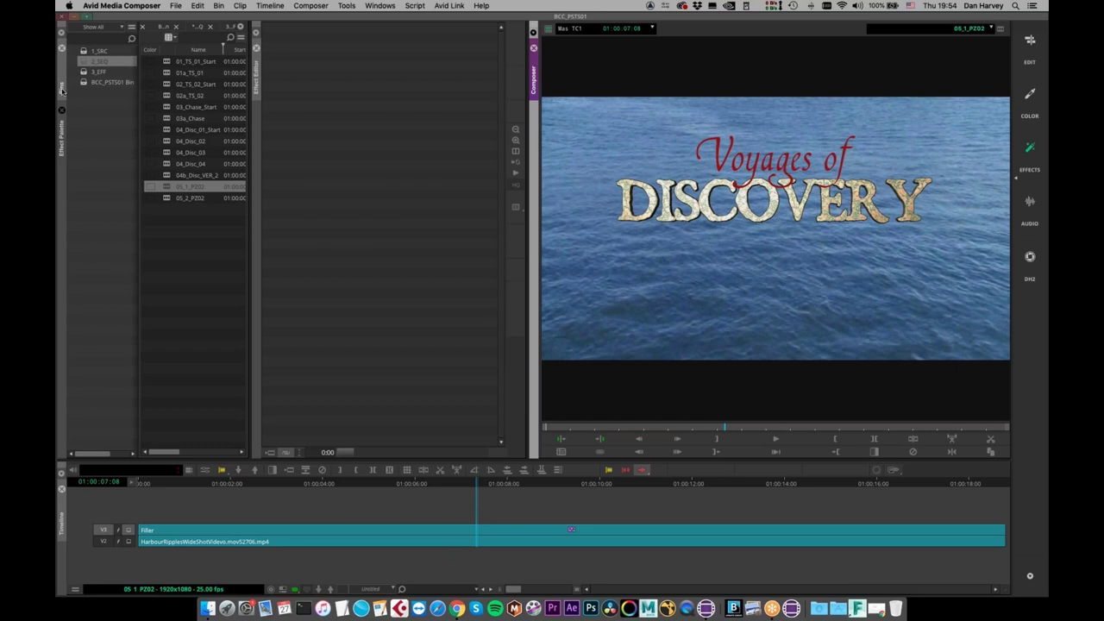
Add the BCC Reflection effect from the BCC Stylize category to the title clip on V3 and open it in effect mode
left_click(86, 73)
left_click(62, 133)
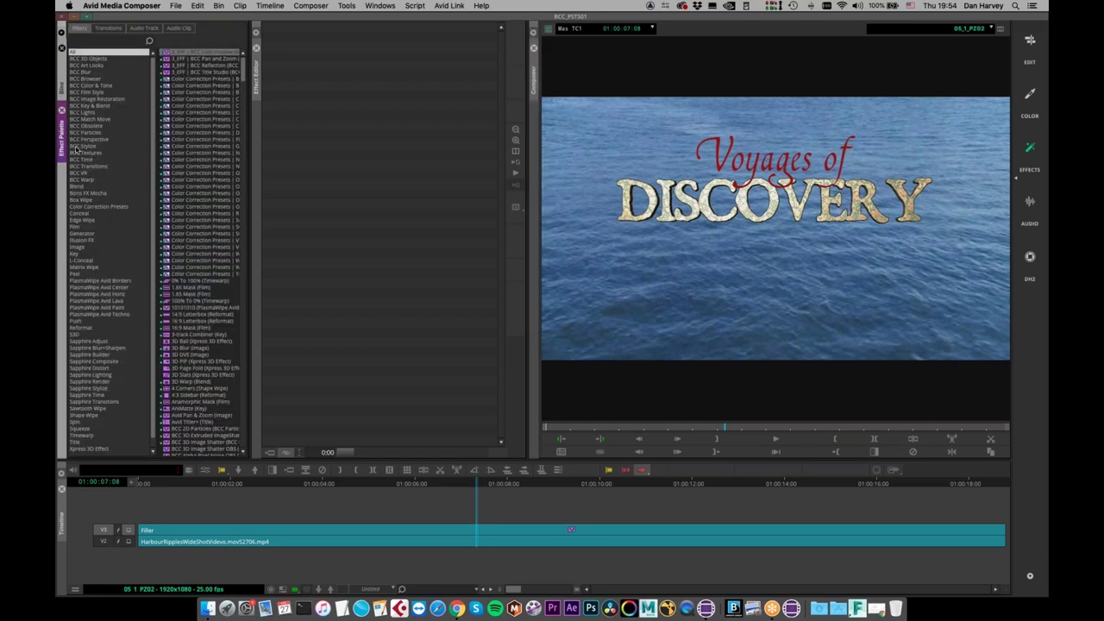
left_click(76, 147)
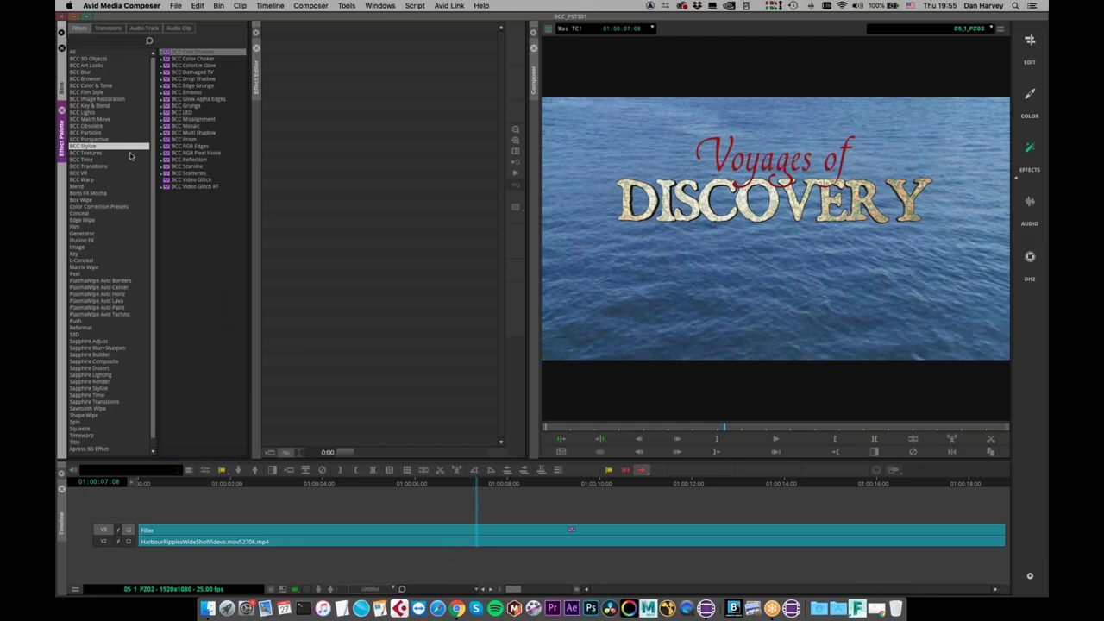
mouse_move(169, 159)
left_mouse_down()
mouse_move(499, 468)
mouse_move(534, 528)
mouse_move(395, 270)
mouse_move(164, 171)
mouse_move(165, 160)
left_mouse_up()
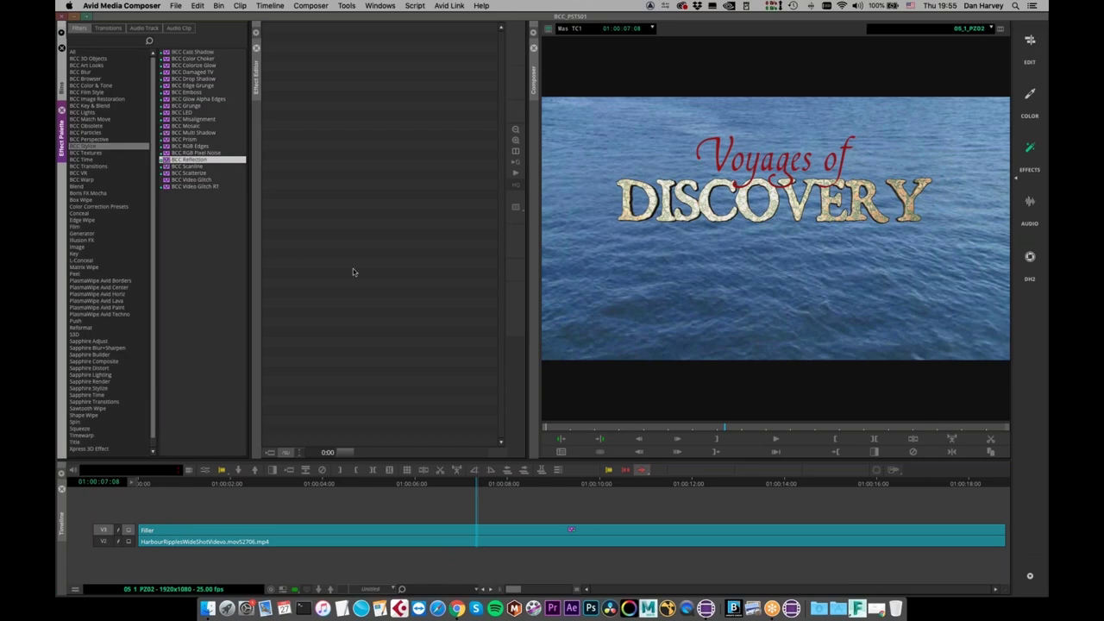
left_click(85, 472)
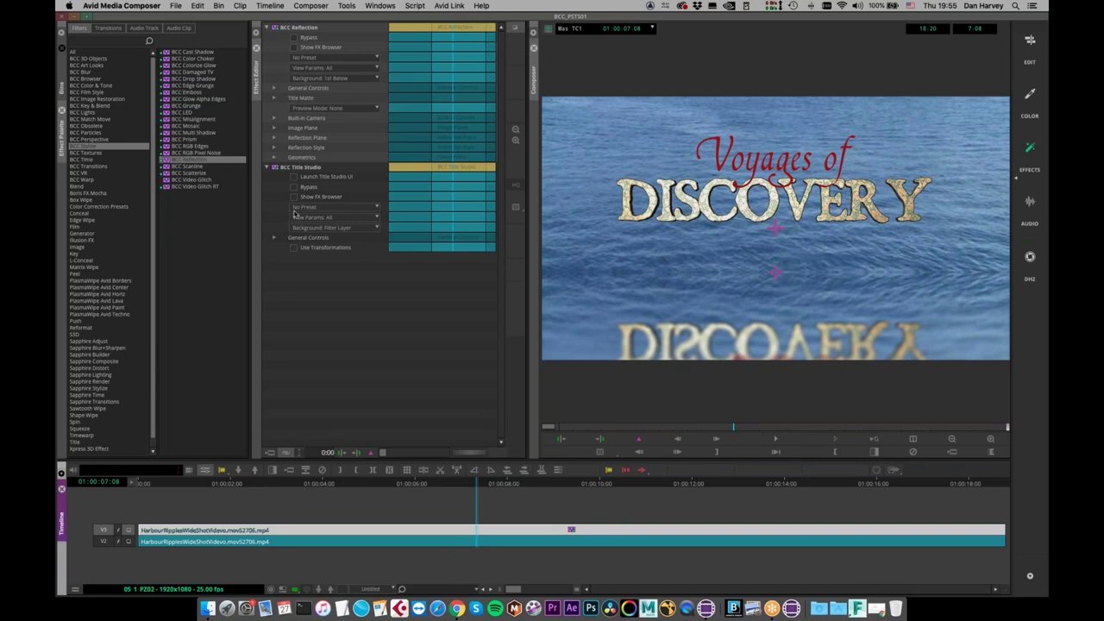
Set the BCC Title Studio background to None and collapse that effect's parameters
left_click(332, 230)
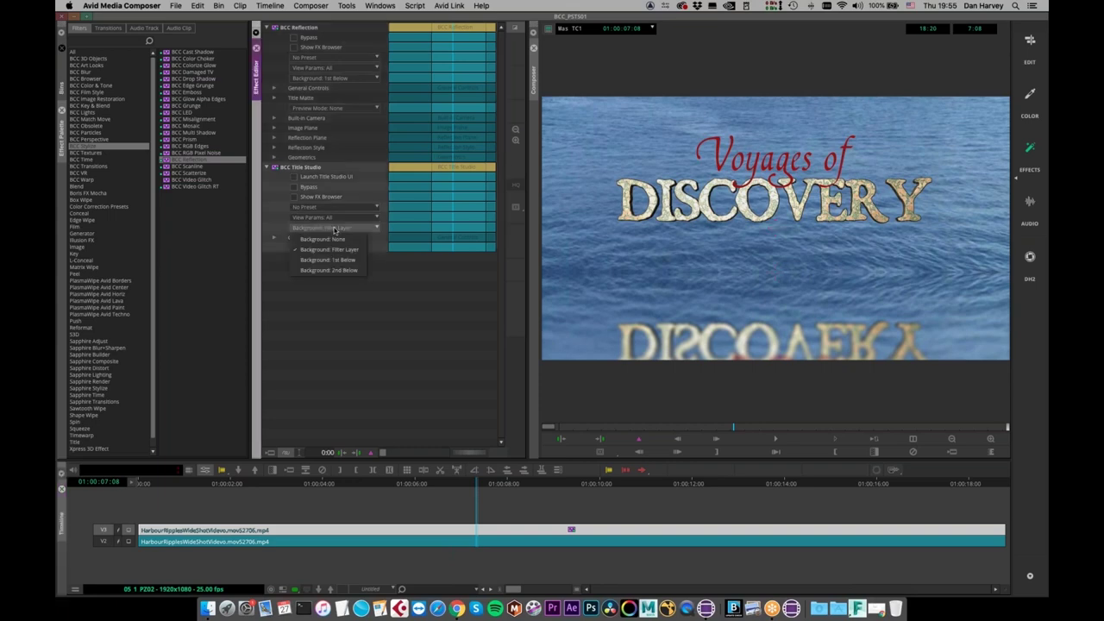
left_click(337, 237)
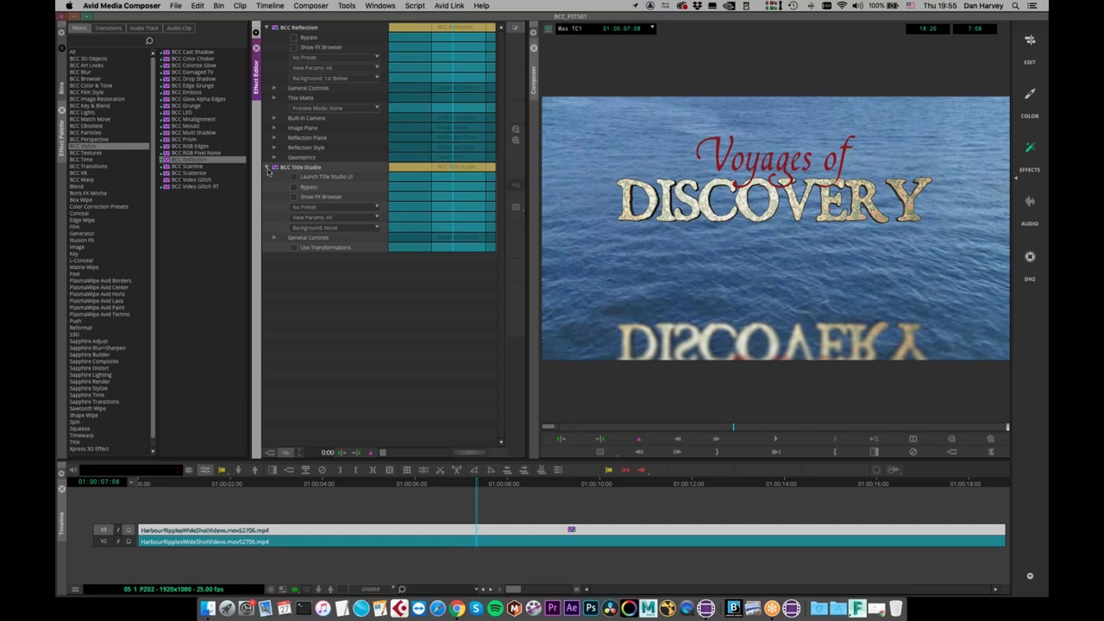
left_click(268, 167)
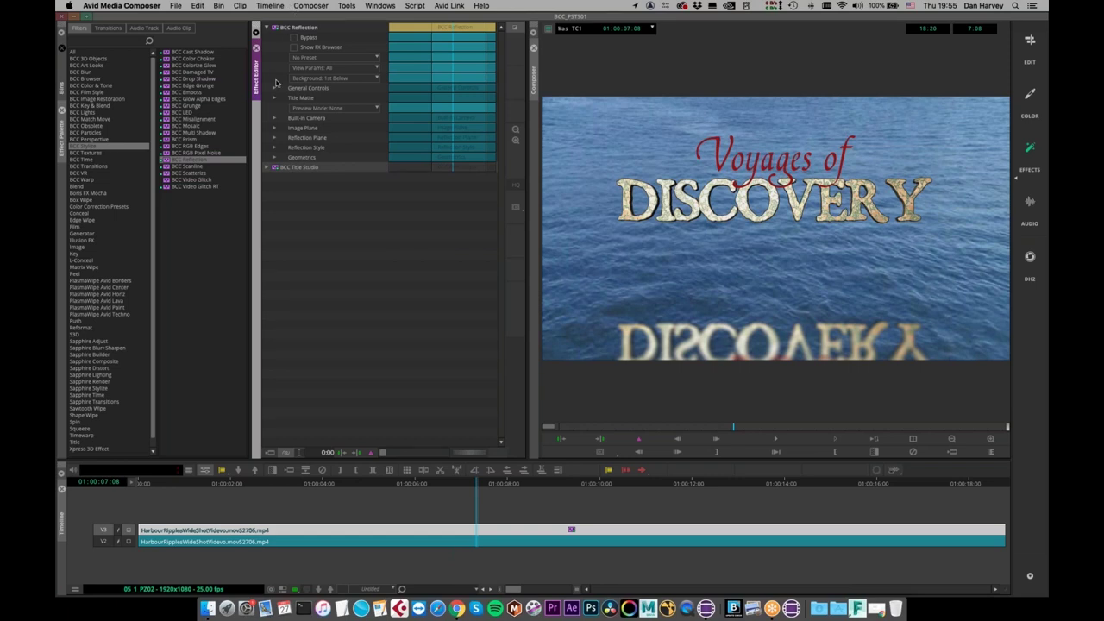
Set the reflection plane's Y Point to about -12 and its Width to 128.48
left_click(274, 128)
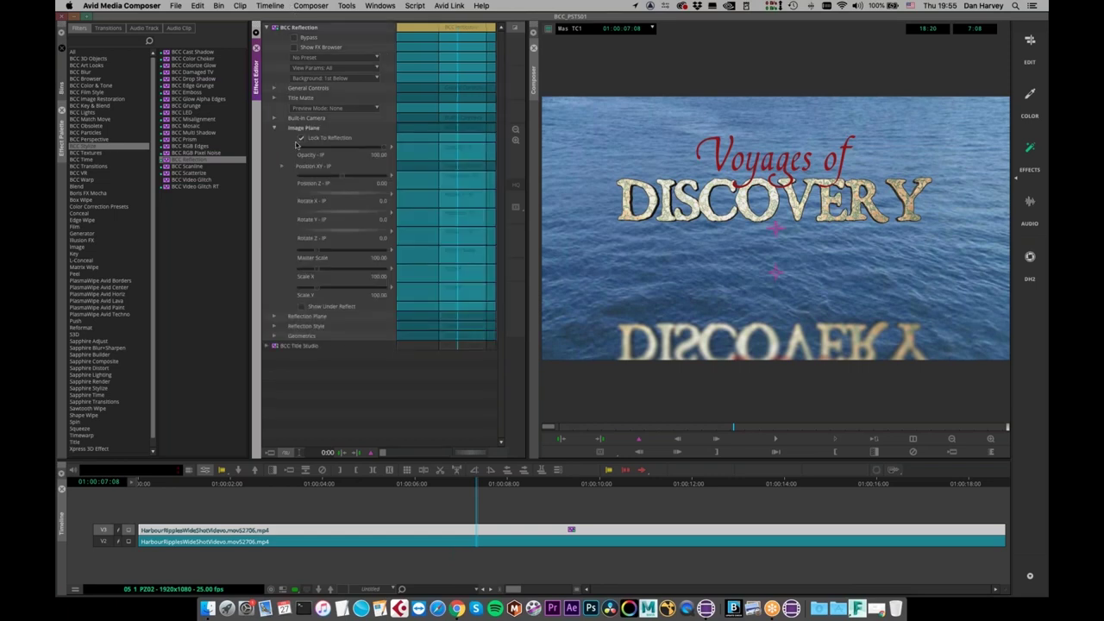
left_click(274, 128)
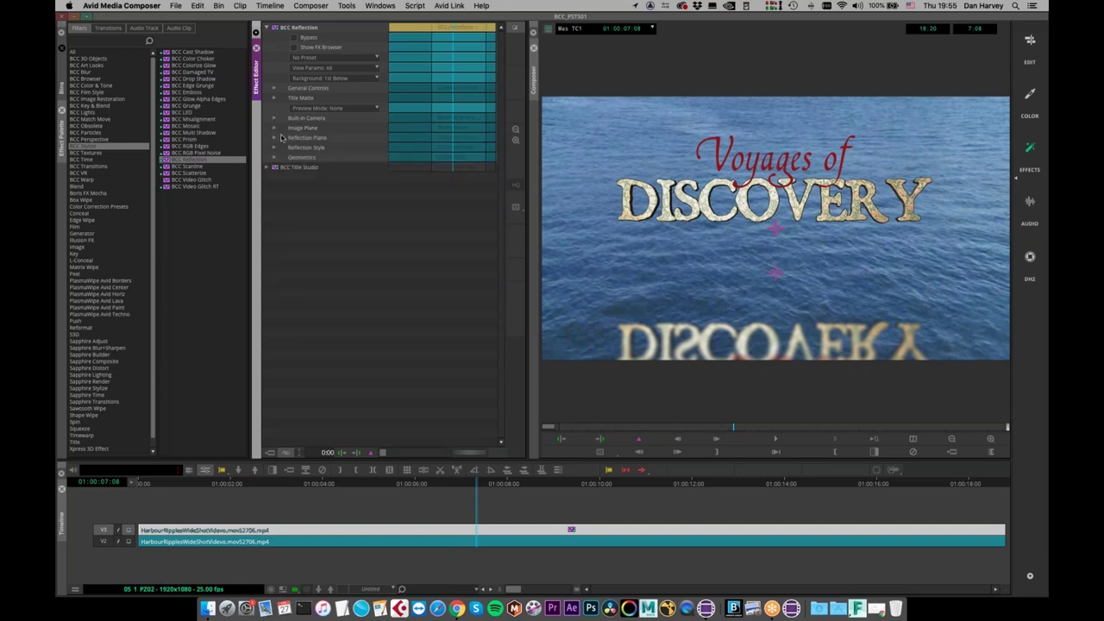
left_click(274, 138)
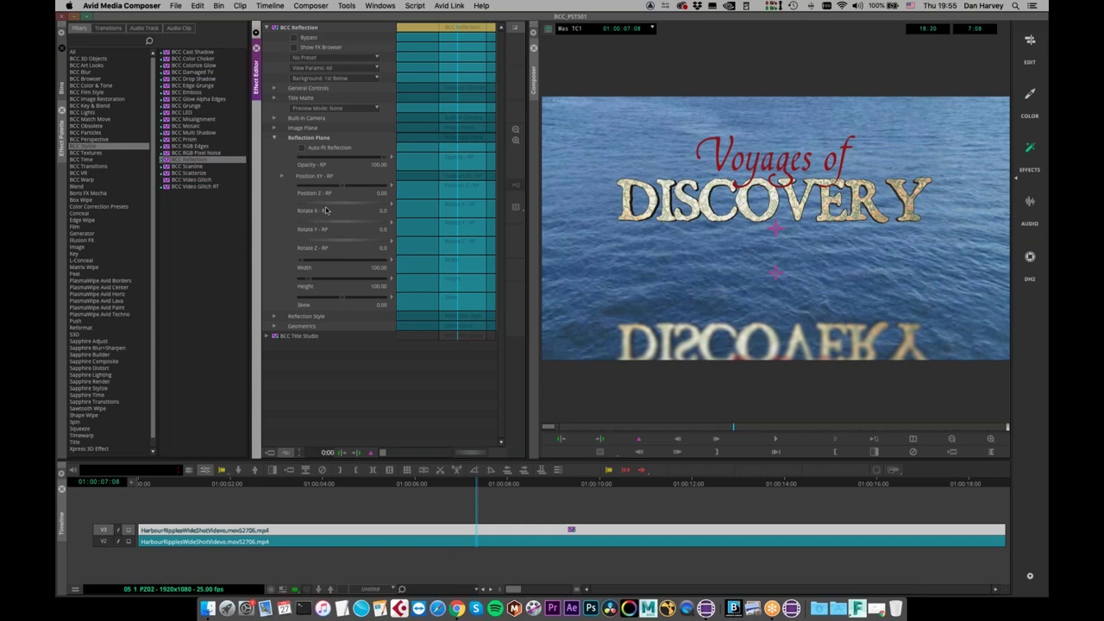
left_click(282, 176)
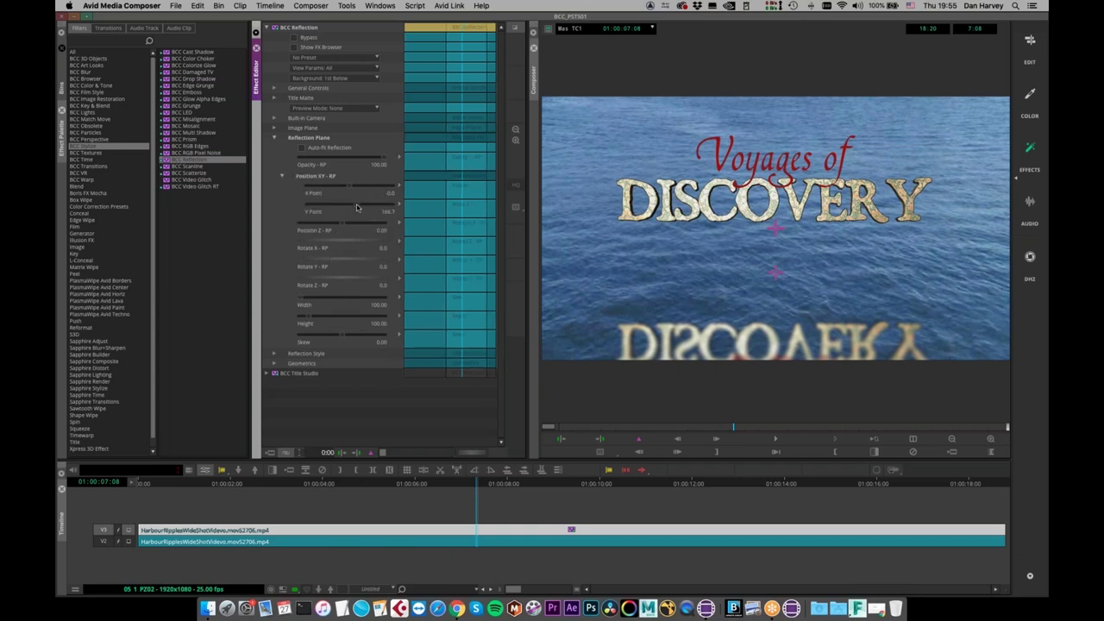
left_click_drag(349, 208, 349, 209)
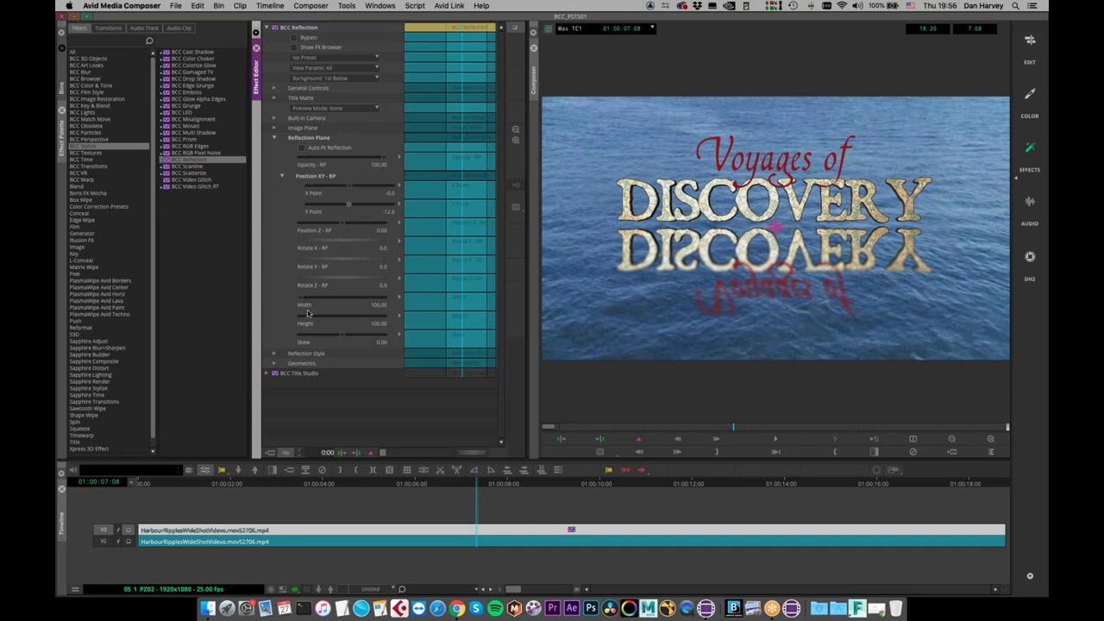
left_click_drag(300, 298, 303, 299)
left_click(282, 176)
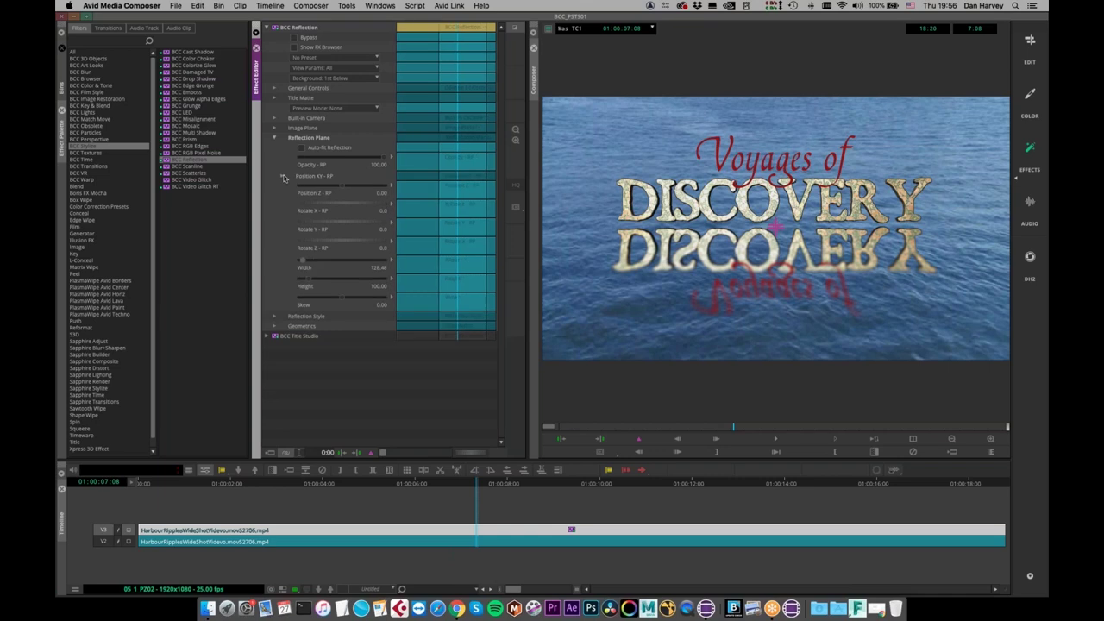
left_click(273, 138)
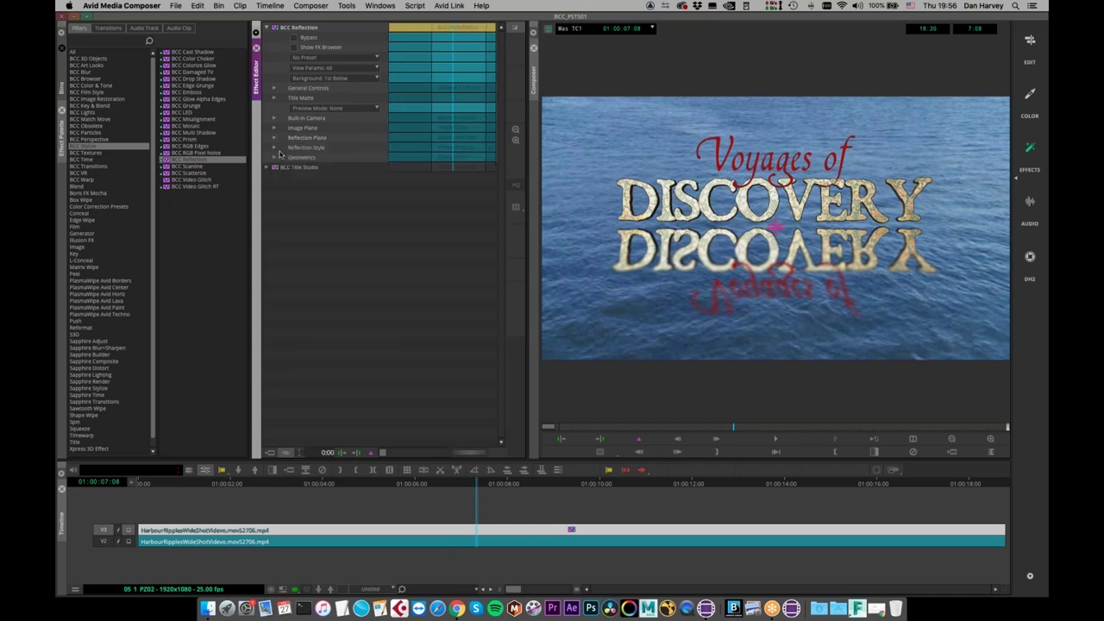
Set the reflection's Softness to 60.76, Fade Start to 17.72 and Fade Length to 30.38, and lower the reflection plane's opacity to 50
left_click(274, 148)
left_click_drag(309, 157, 309, 223)
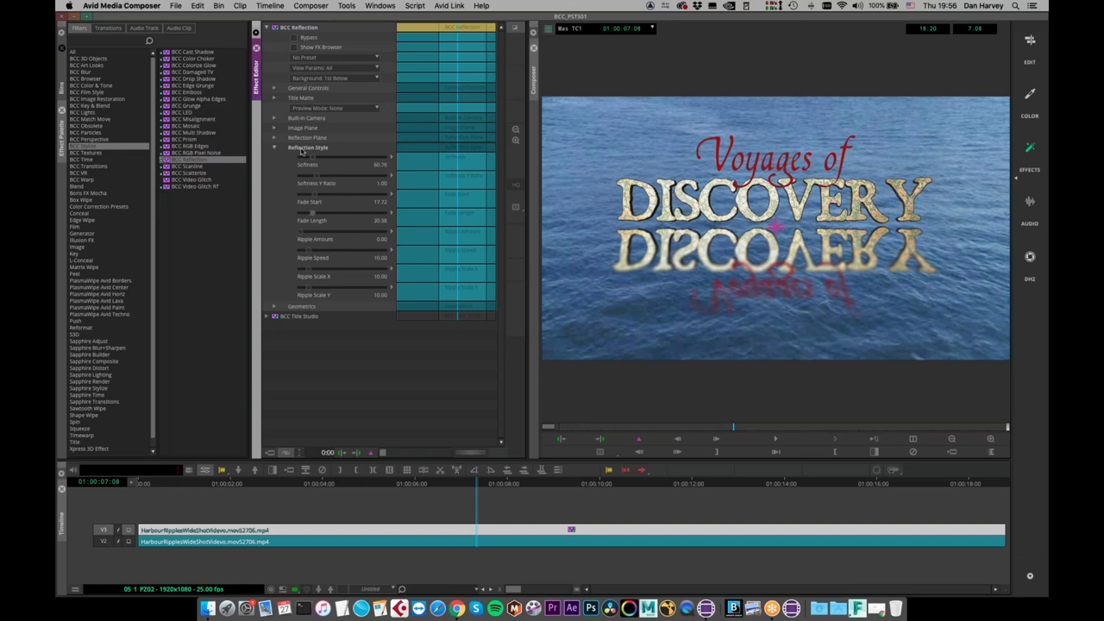
left_click(274, 138)
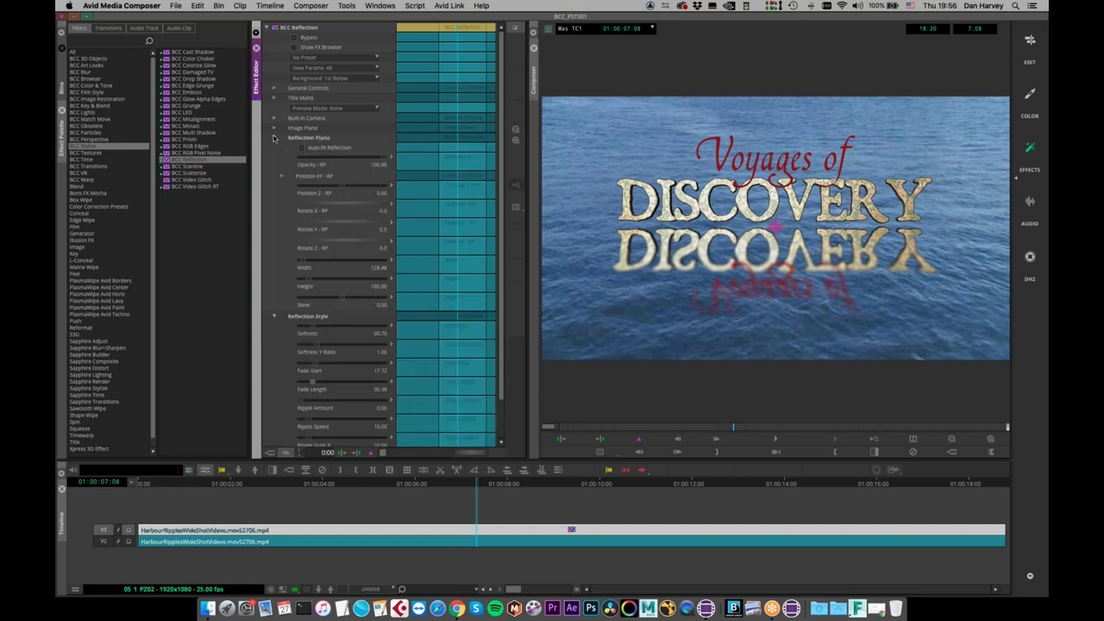
left_click_drag(384, 158, 343, 159)
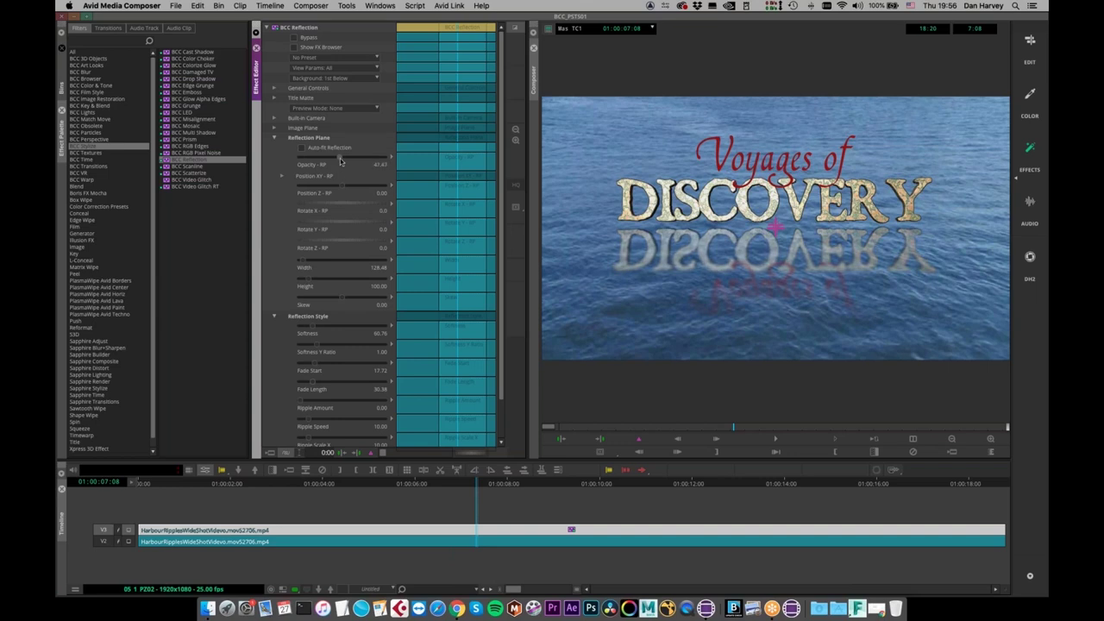
Expand the reflection plane's XY position and lower its Y Point to about -38
left_click(283, 177)
left_click_drag(353, 207, 349, 213)
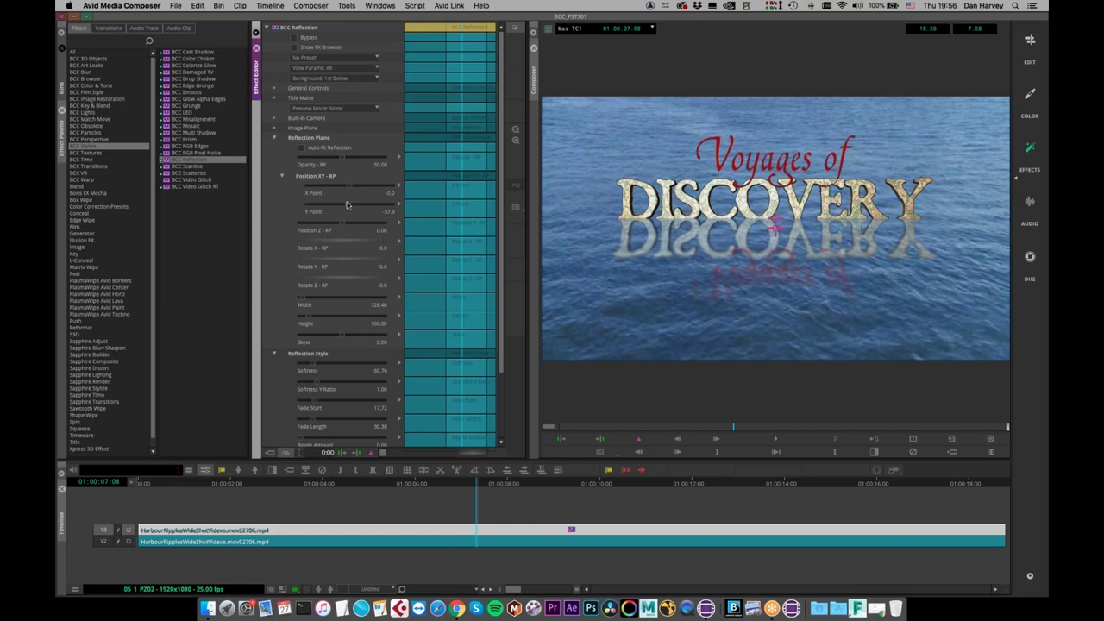
left_click_drag(346, 205, 348, 205)
Enable Show Under Reflect for the image plane of the BCC Reflection effect
left_click(275, 128)
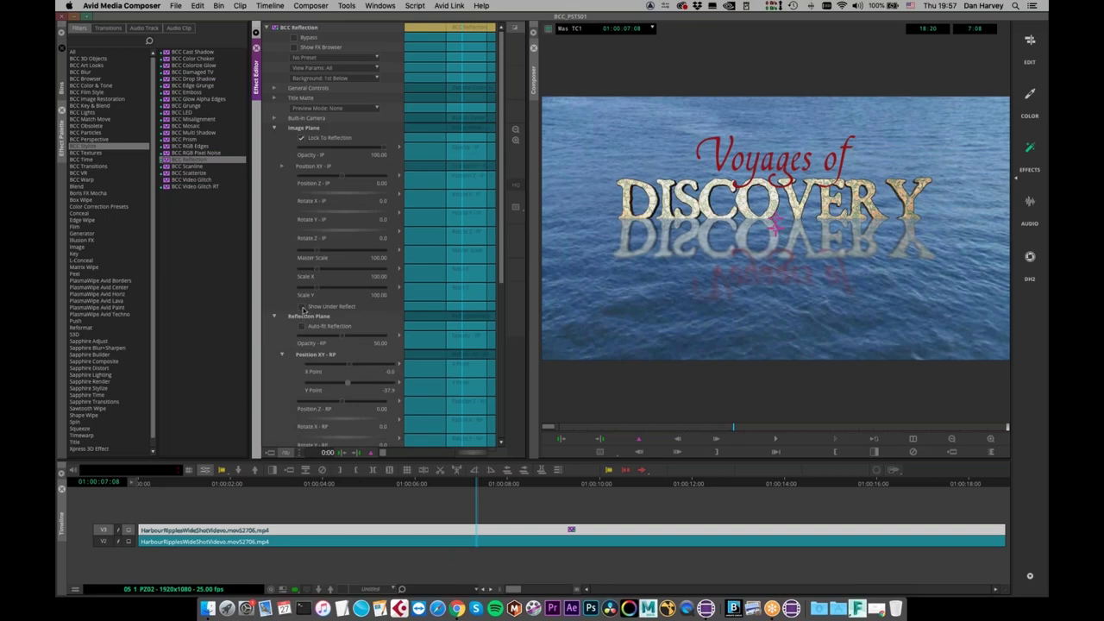
left_click(302, 308)
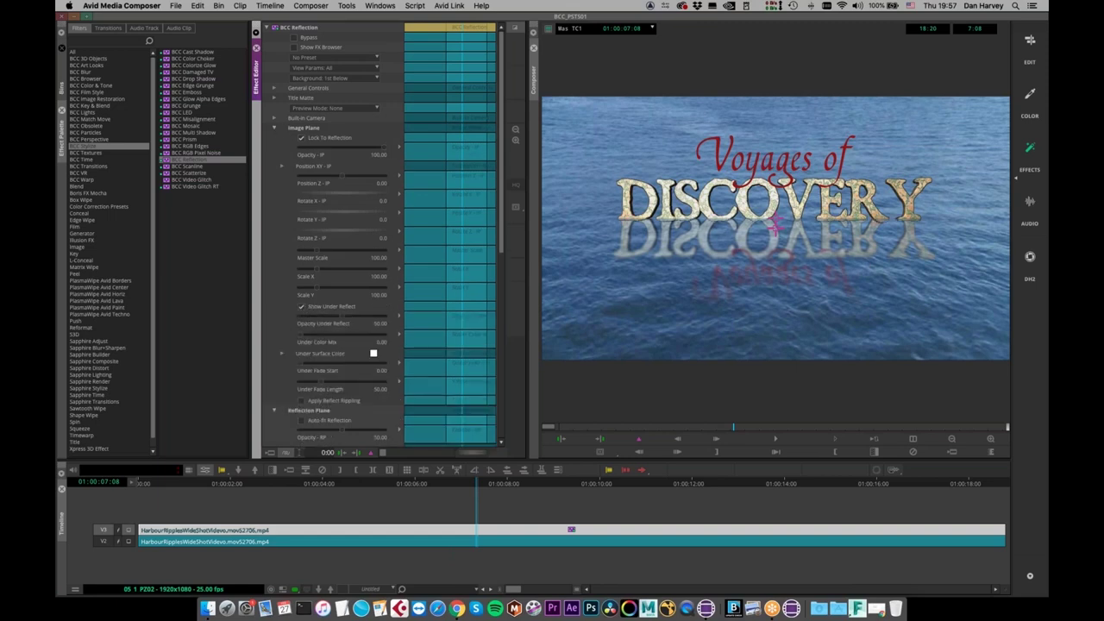
left_click(275, 127)
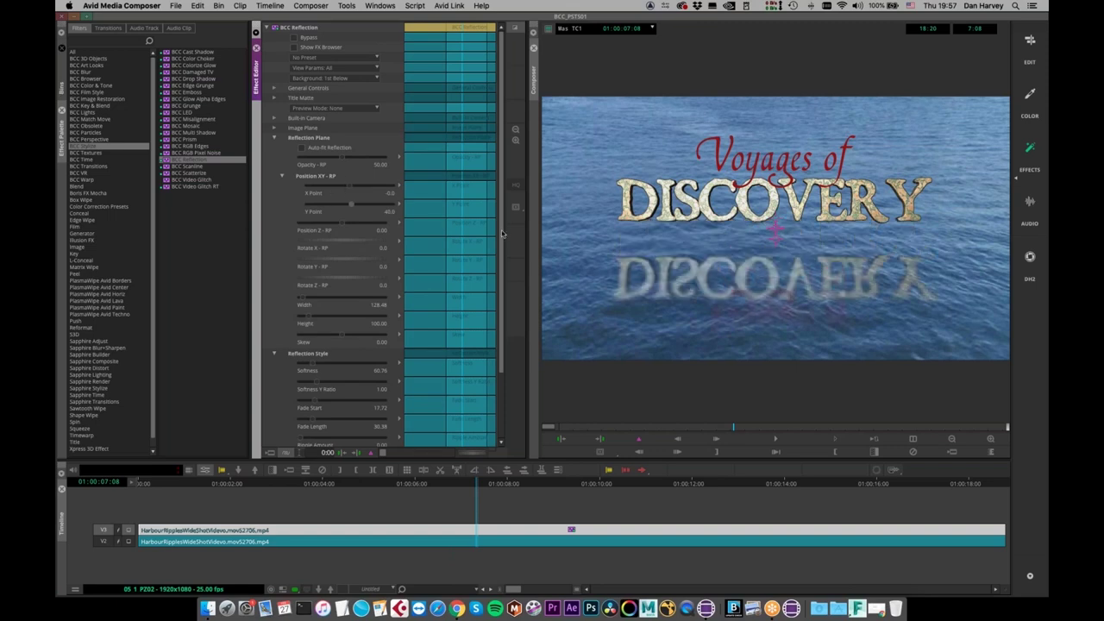
Try different vertical offsets for the reflection plane and set its Y Point to -32.0
left_click_drag(350, 205, 359, 207)
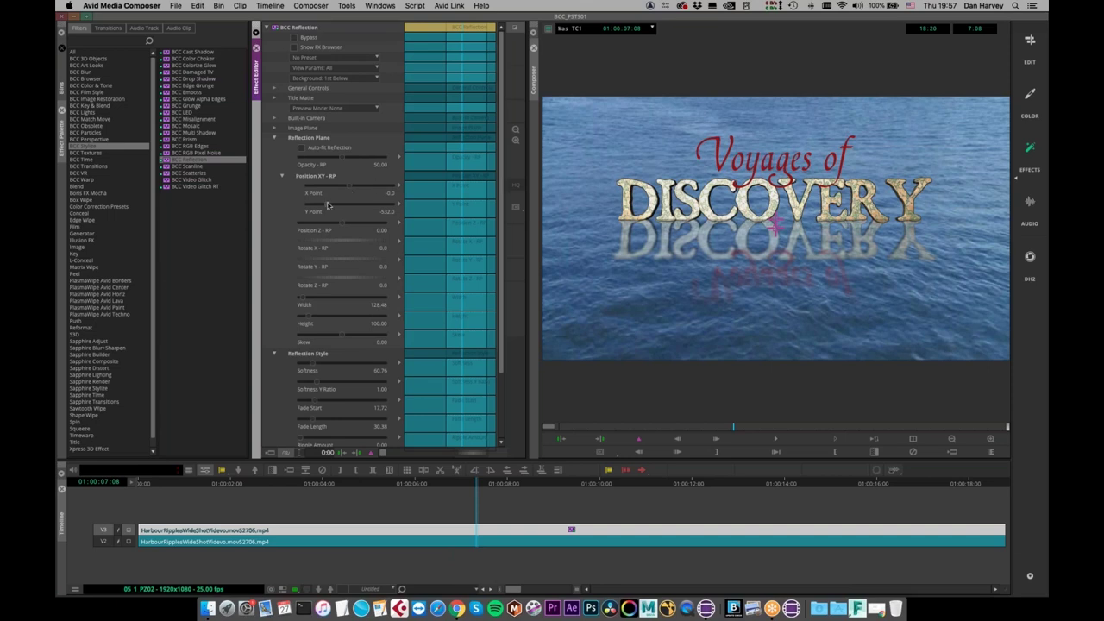
left_click_drag(328, 204, 326, 205)
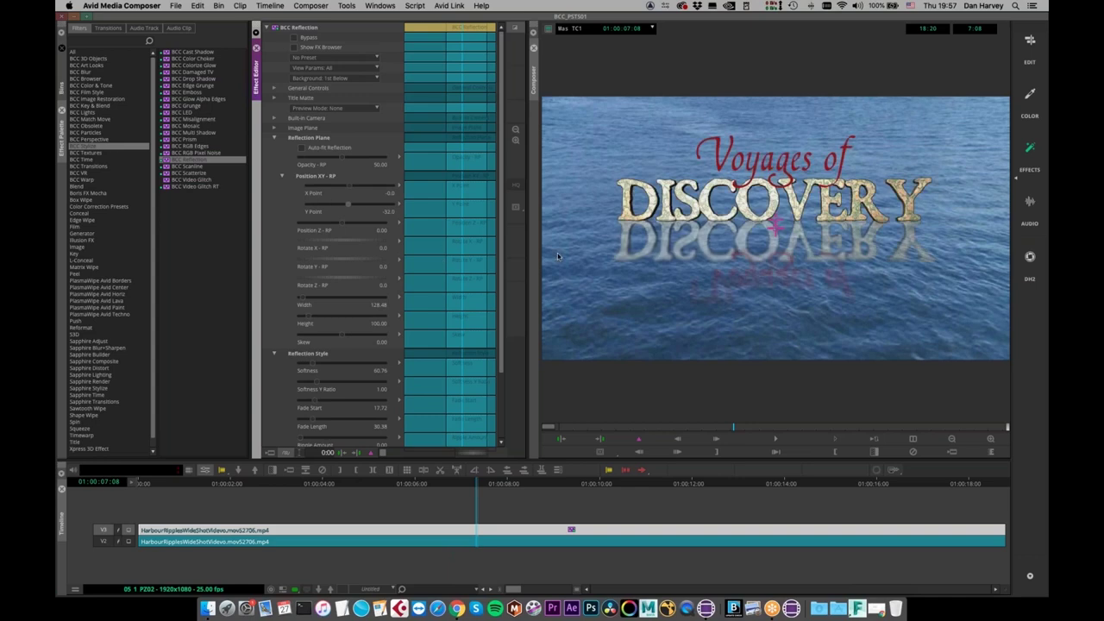
left_click(992, 440)
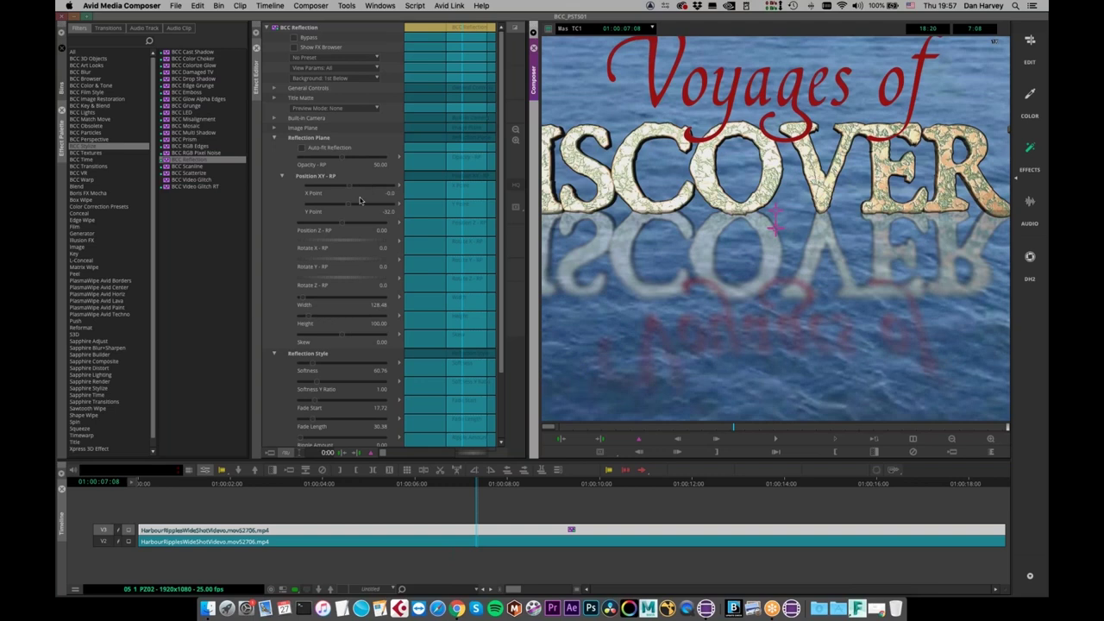
Set the reflection plane's Y Point to -28.0 and collapse its XY position settings
left_click(343, 216)
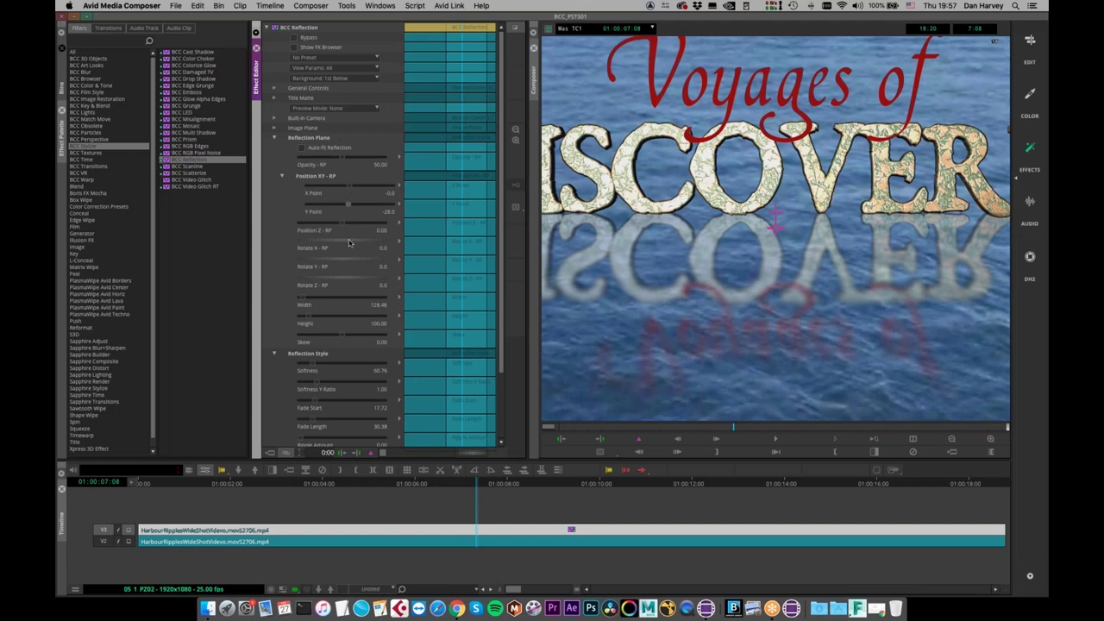
left_click(282, 176)
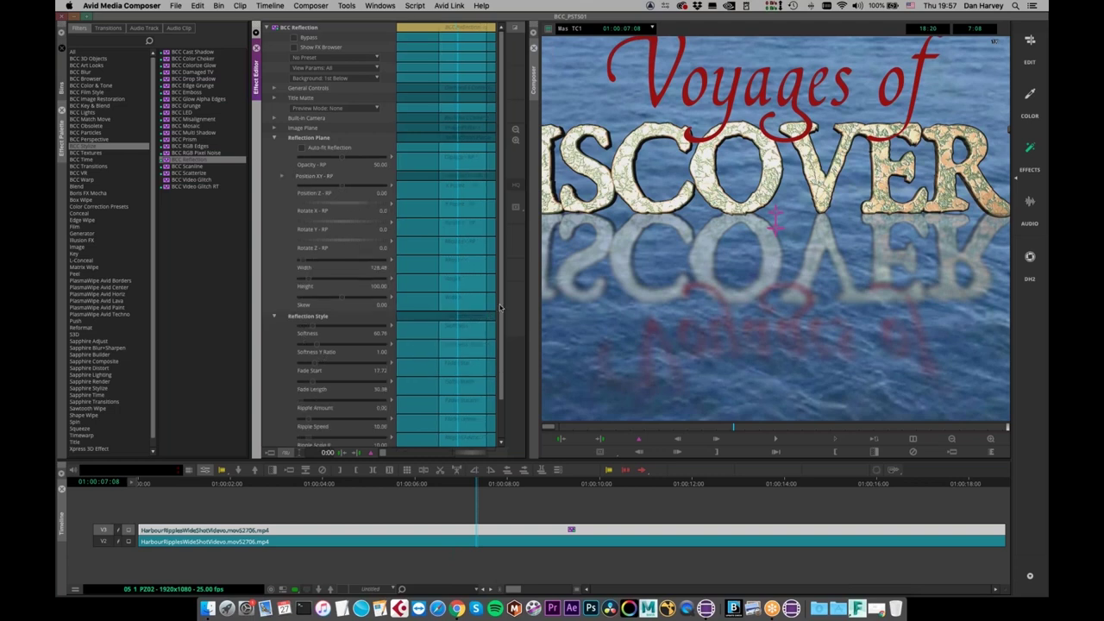
Set the reflection's Softness to 93.67, Ripple Amount to 55.06, Ripple Speed to 42.41, Ripple Scale X to 62.70 and Ripple Scale Y to 60.80
scroll(501, 307, "down", 2)
left_click_drag(303, 360, 344, 362)
left_click(327, 286)
left_click_drag(325, 287, 318, 285)
left_click_drag(312, 380, 339, 374)
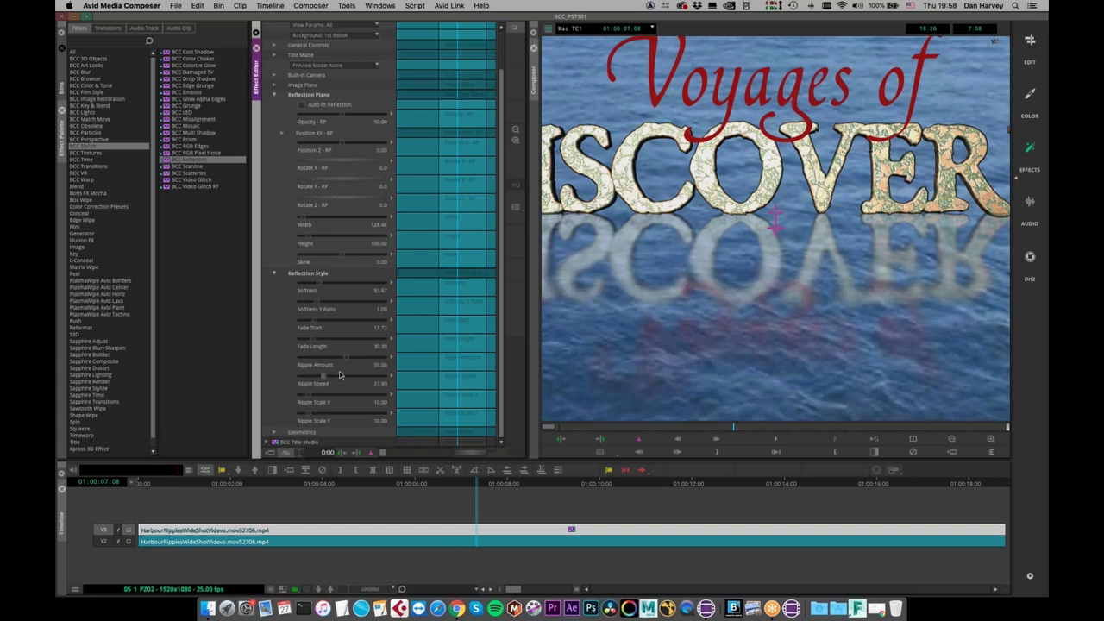
left_click_drag(309, 397, 366, 390)
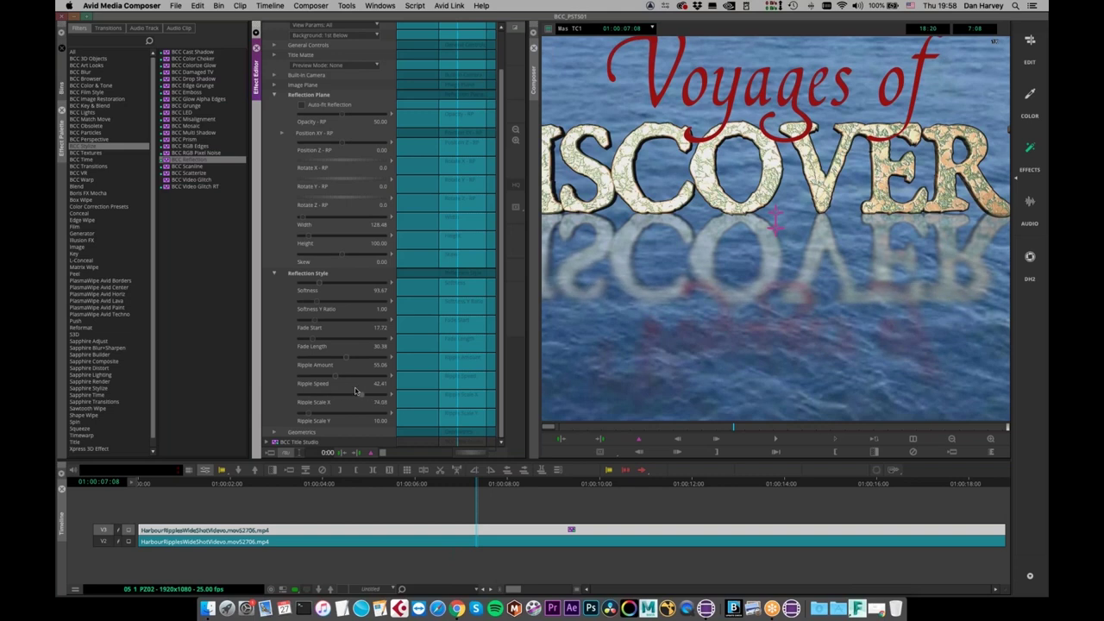
left_click_drag(329, 418, 355, 422)
left_click_drag(635, 429, 752, 424)
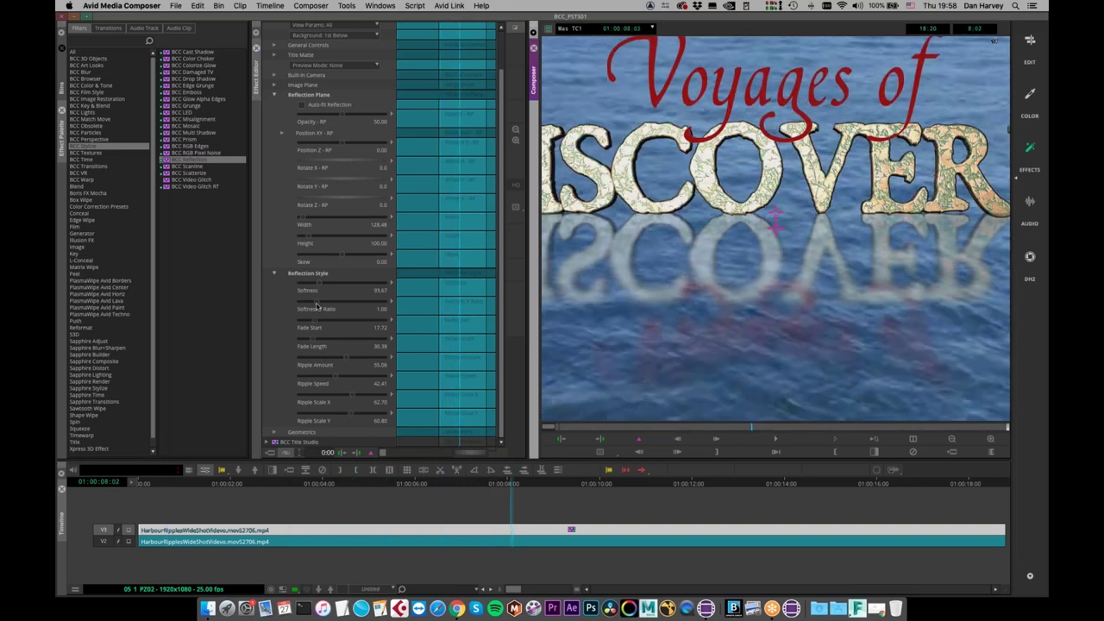
Set the reflection's Fade Start to 36.71 and Fade Length to 55.70, and preview the whole title over the water
mouse_move(317, 340)
left_mouse_down()
mouse_move(336, 339)
mouse_move(288, 332)
mouse_move(333, 331)
left_mouse_up()
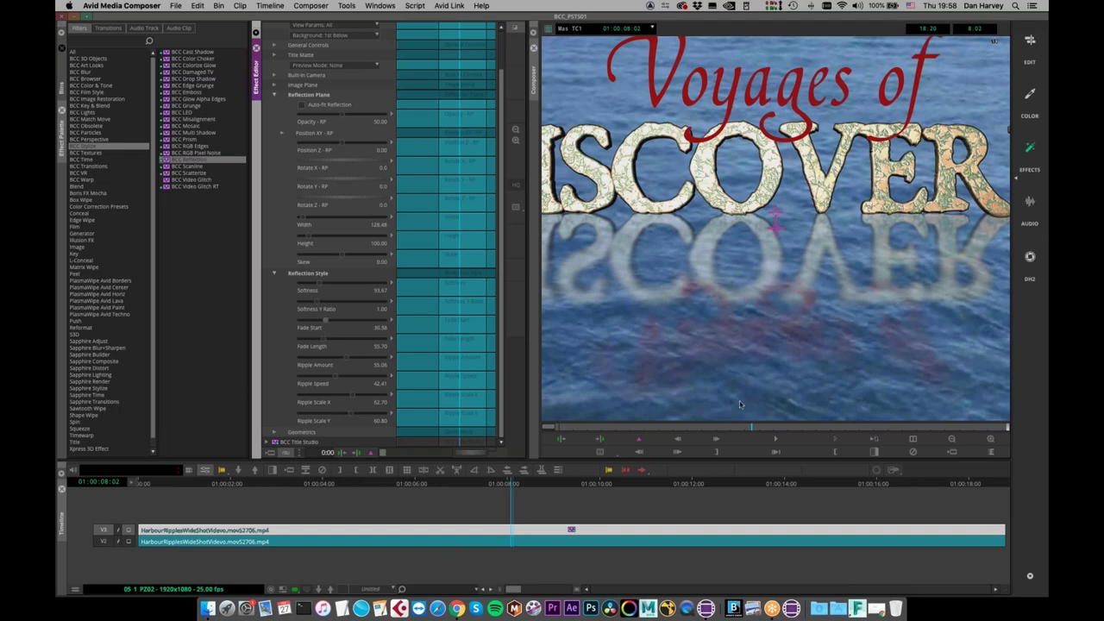
left_click(953, 440)
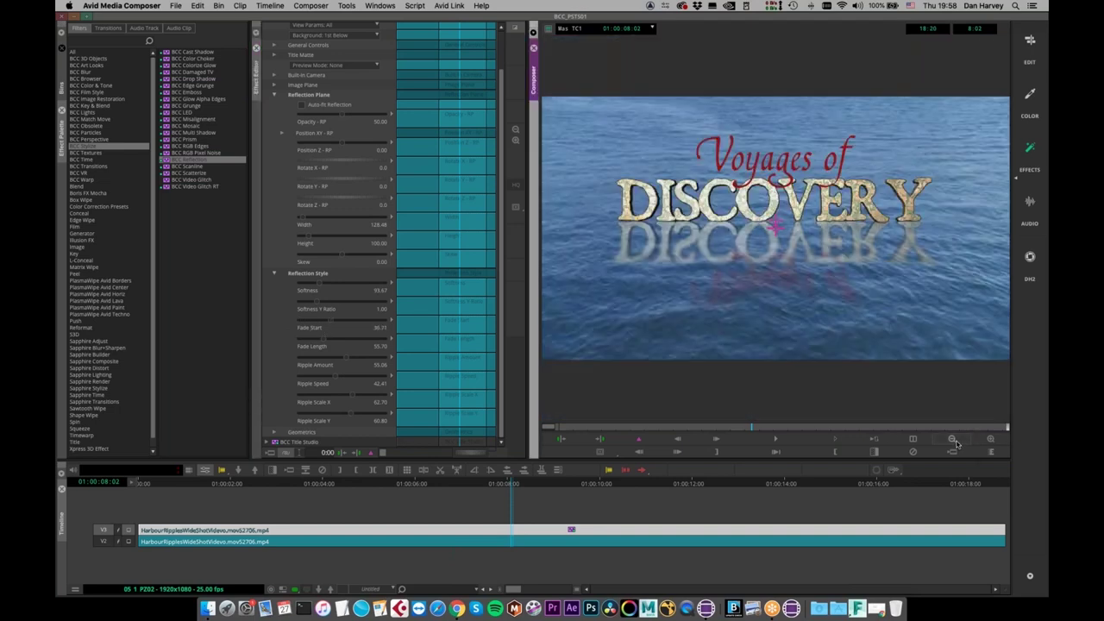
left_click(952, 440)
left_click(991, 440)
left_click_drag(643, 426, 744, 423)
key("l")
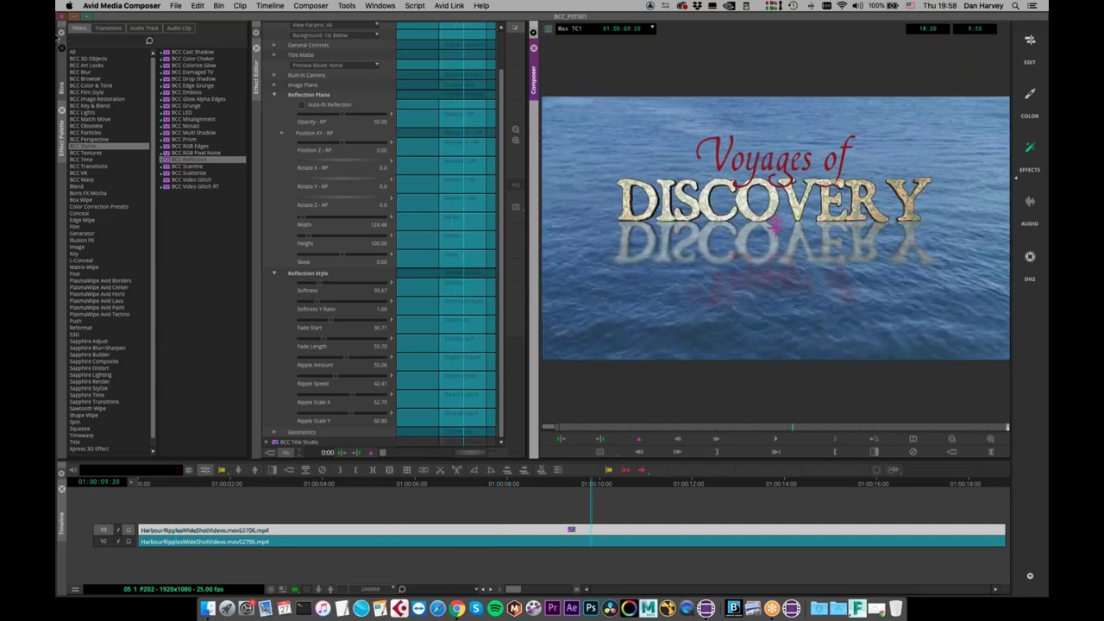
key("k")
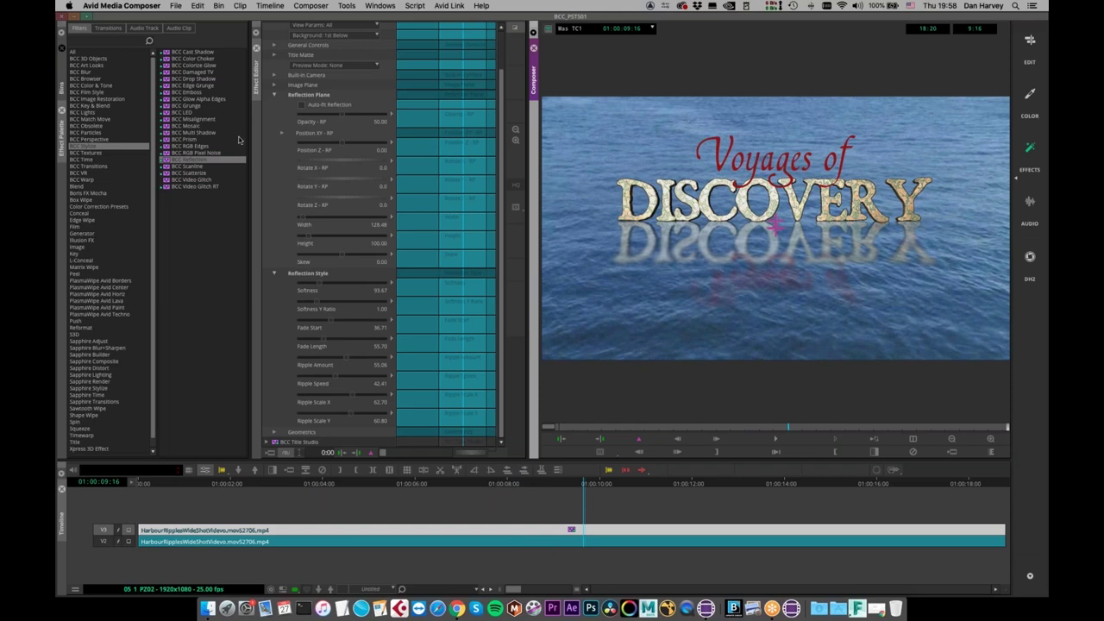
Collapse the reflection settings and launch the Title Studio interface for the existing title
left_click(274, 95)
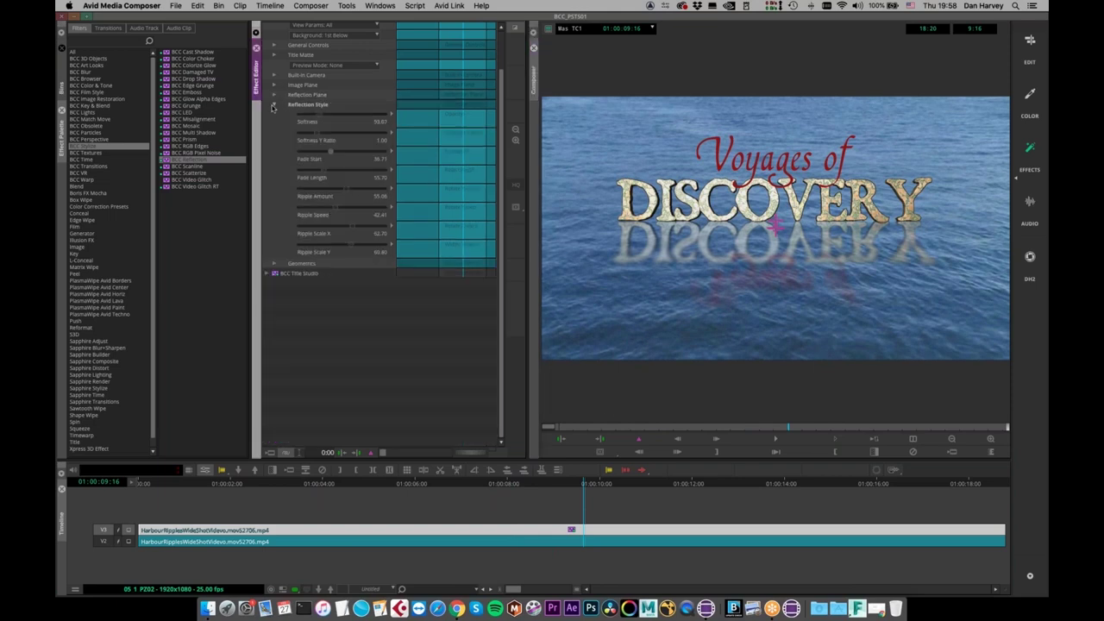
left_click(273, 105)
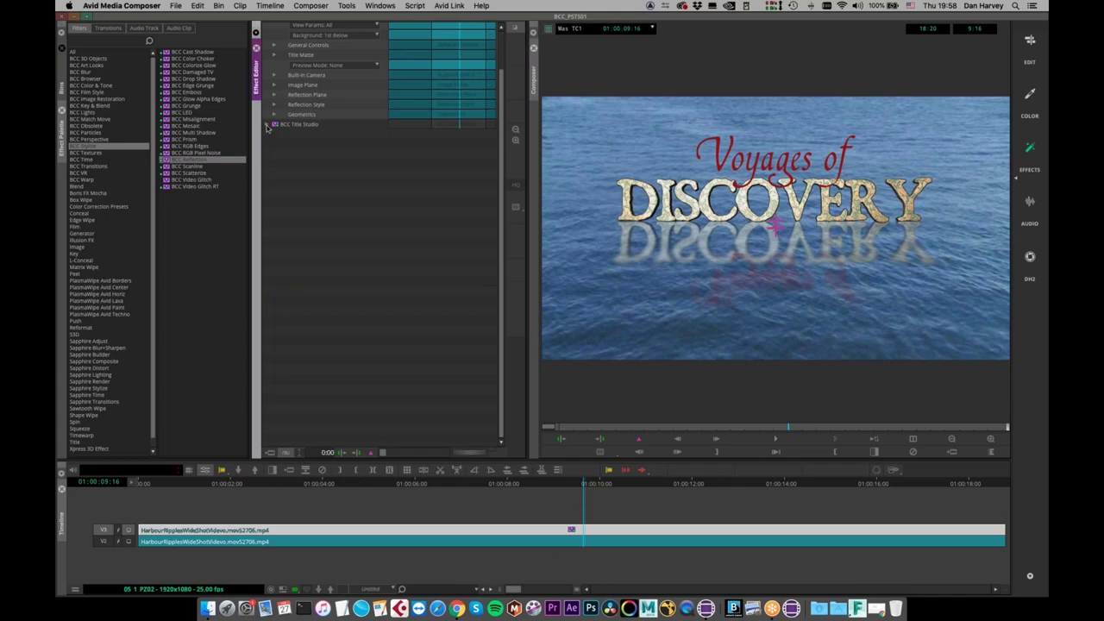
left_click(267, 125)
left_click(294, 135)
Import the 3D model COMPASS2.3DS from the Model folder into the title at the frame showing the full text
left_click_drag(435, 343, 660, 323)
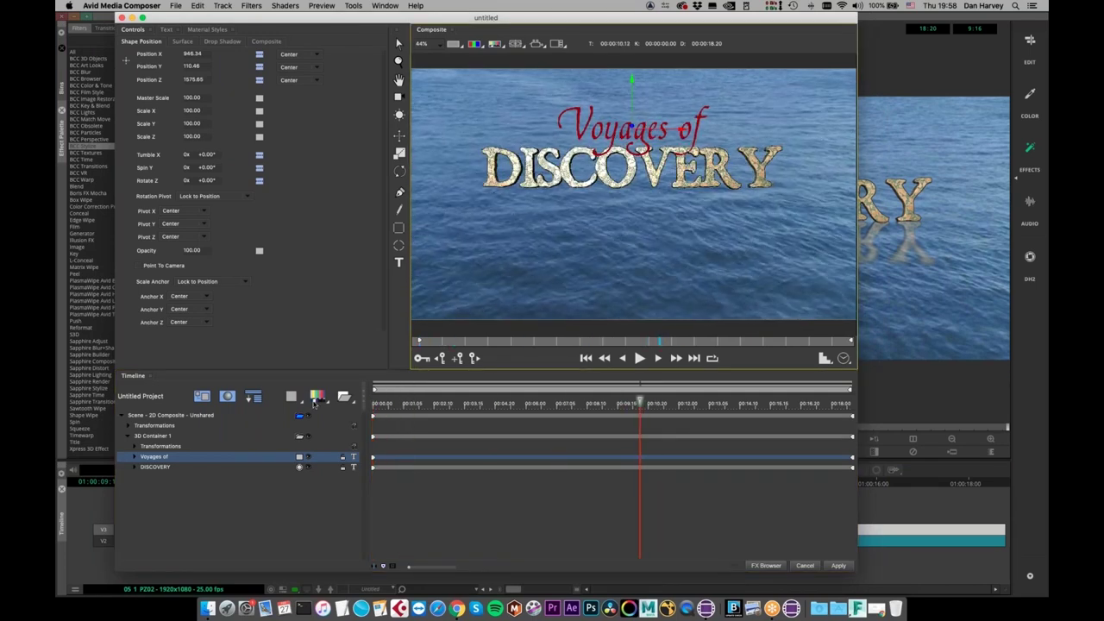
left_click(323, 398)
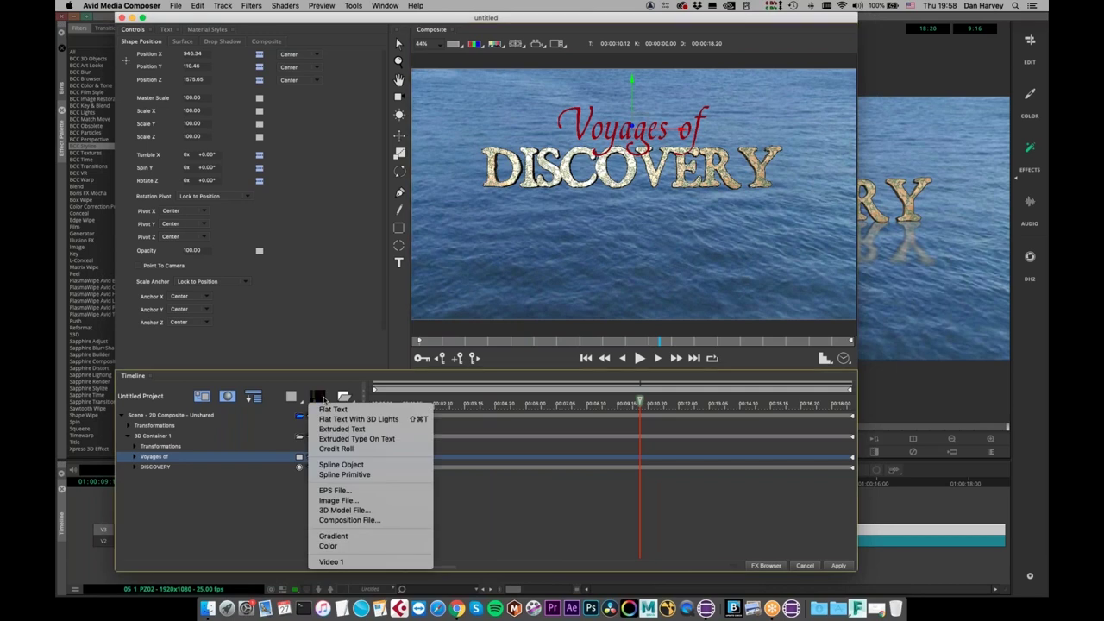
left_click(368, 510)
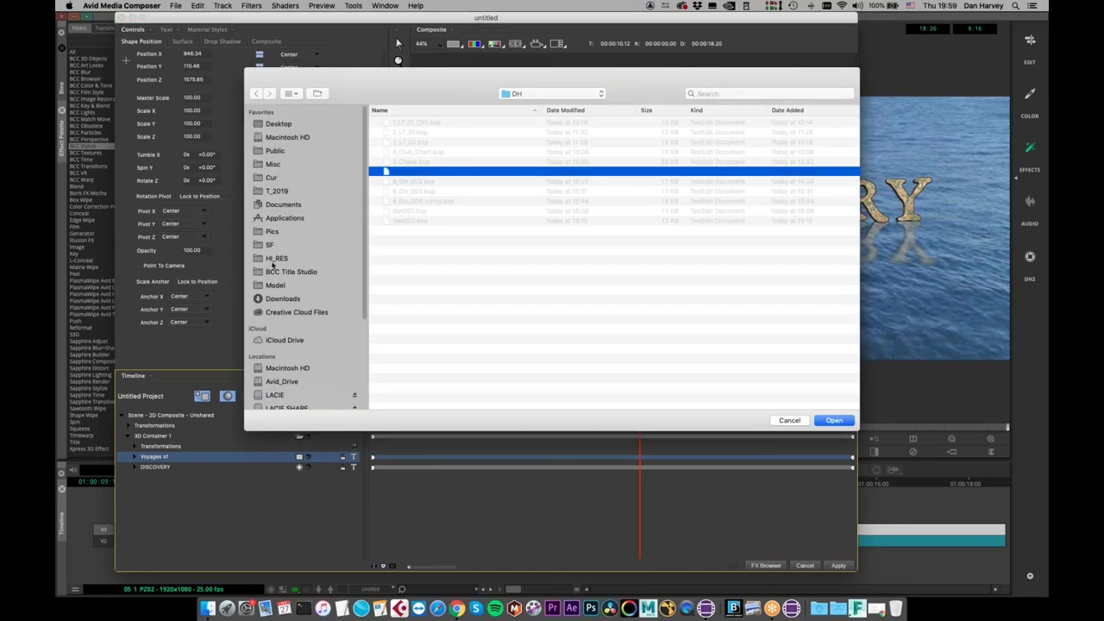
left_click(274, 287)
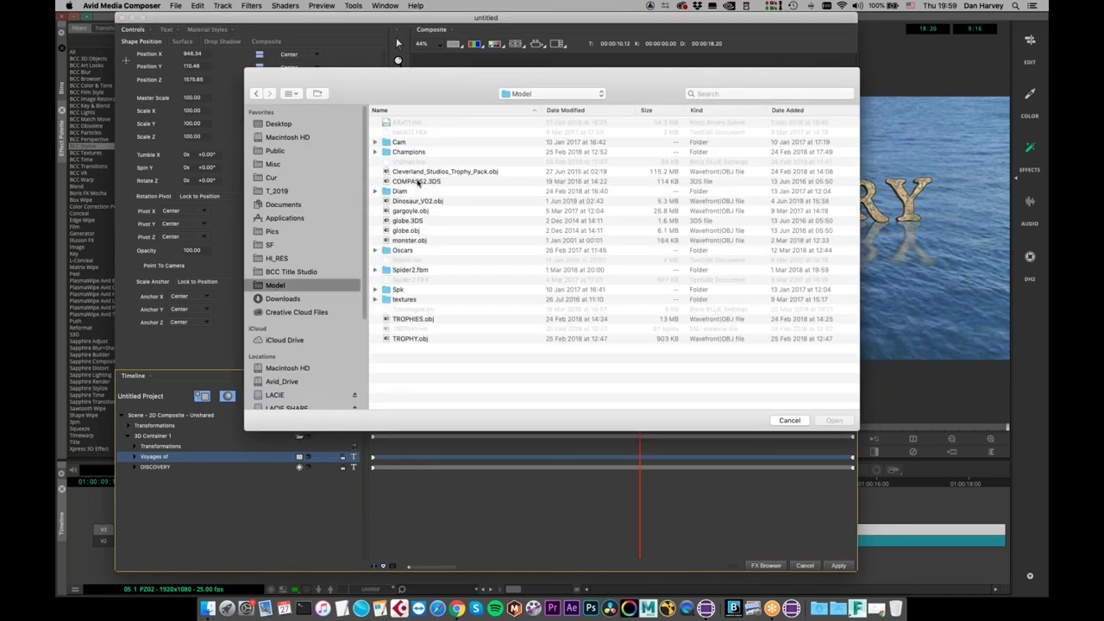
left_click(420, 181)
left_click(834, 420)
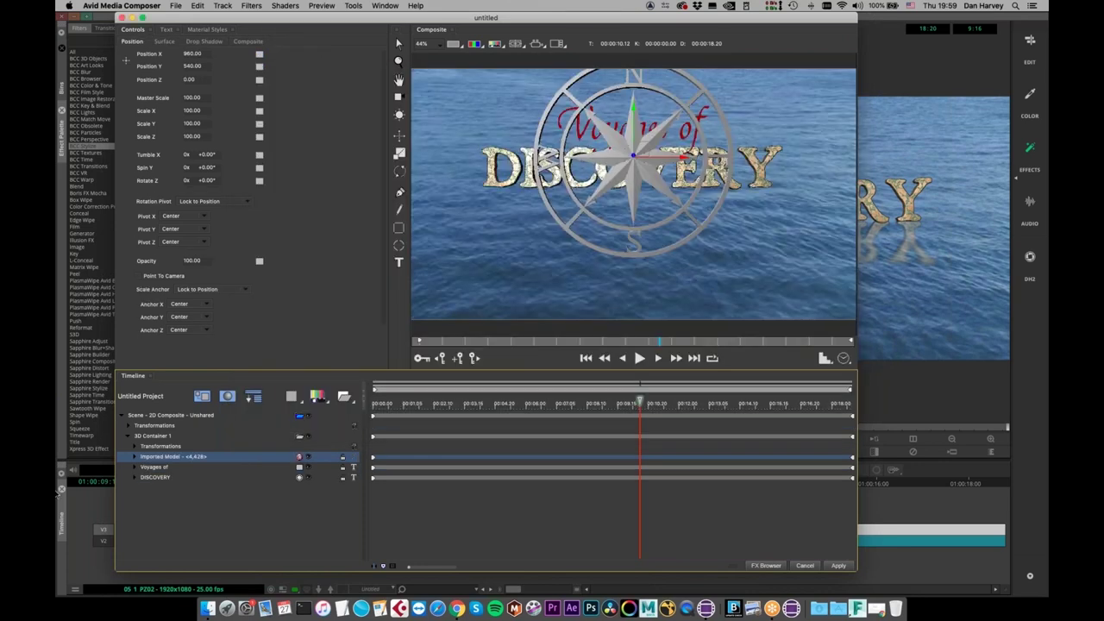
Move the compass model out of the 3D container to below it, and reposition it to about Y 285.28 and Z 1443.66
left_click_drag(151, 461, 152, 483)
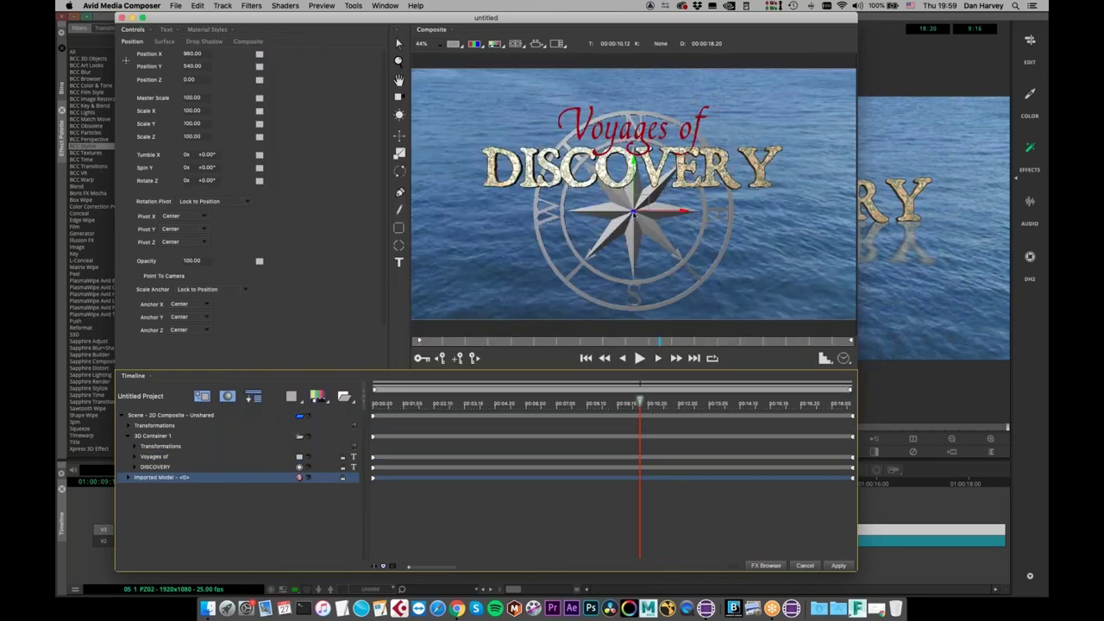
left_click_drag(633, 216, 924, 132)
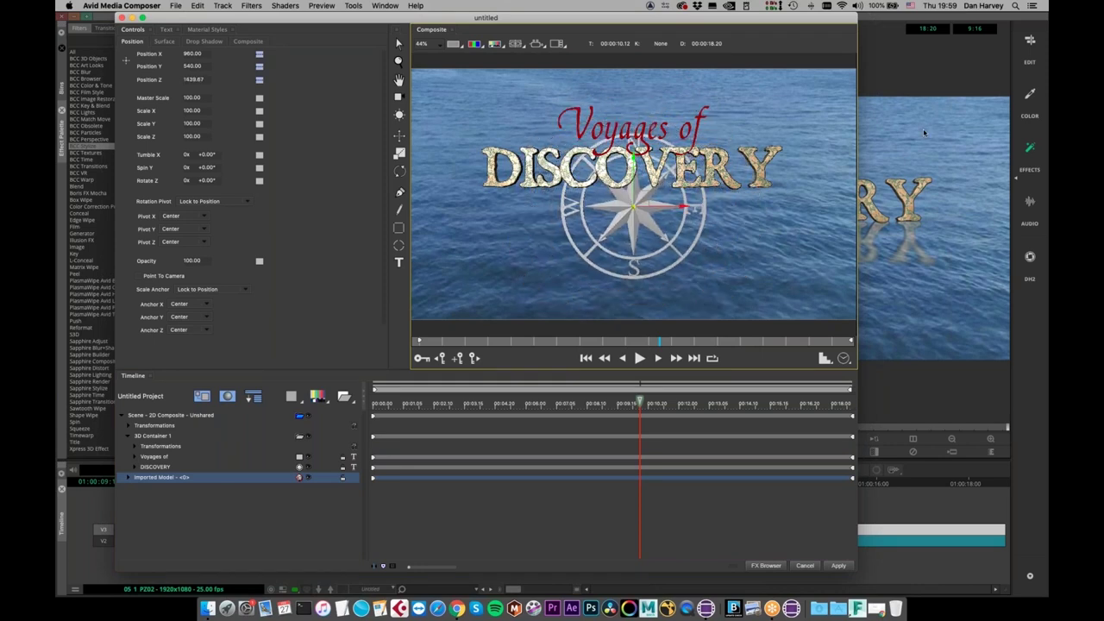
left_click_drag(633, 152, 633, 112)
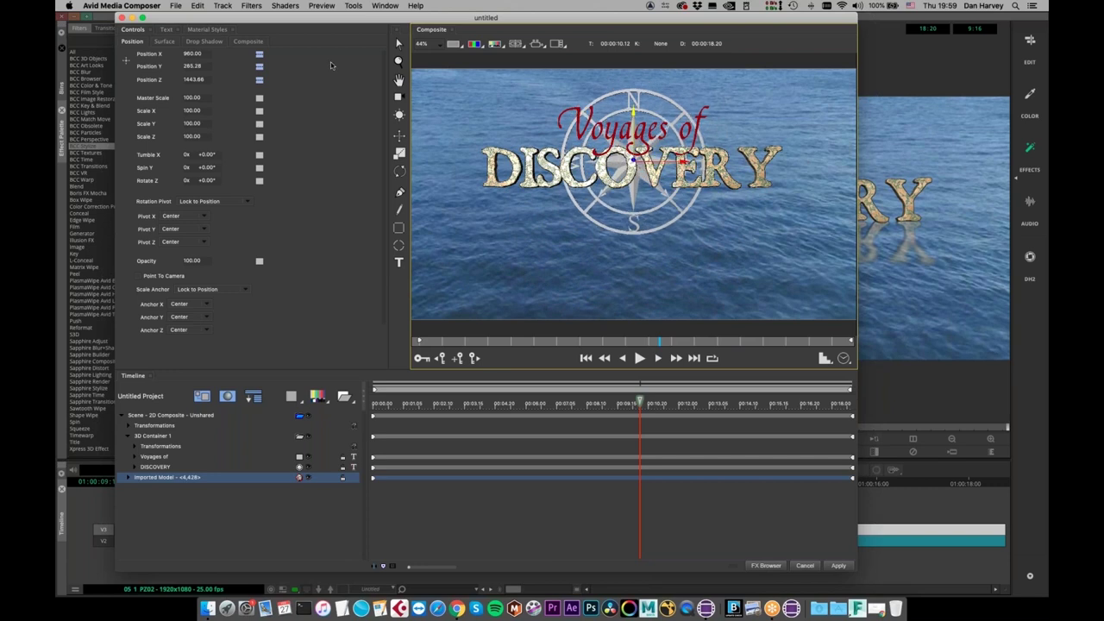
Apply the Brushed Teal metallic texture to the compass model
left_click(197, 30)
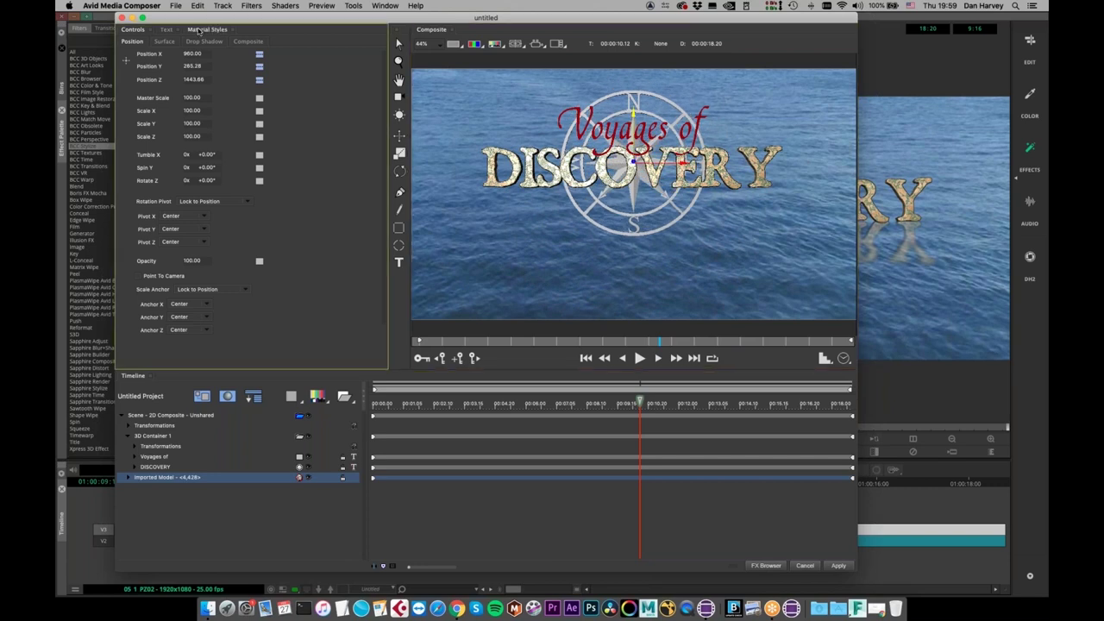
left_click(199, 167)
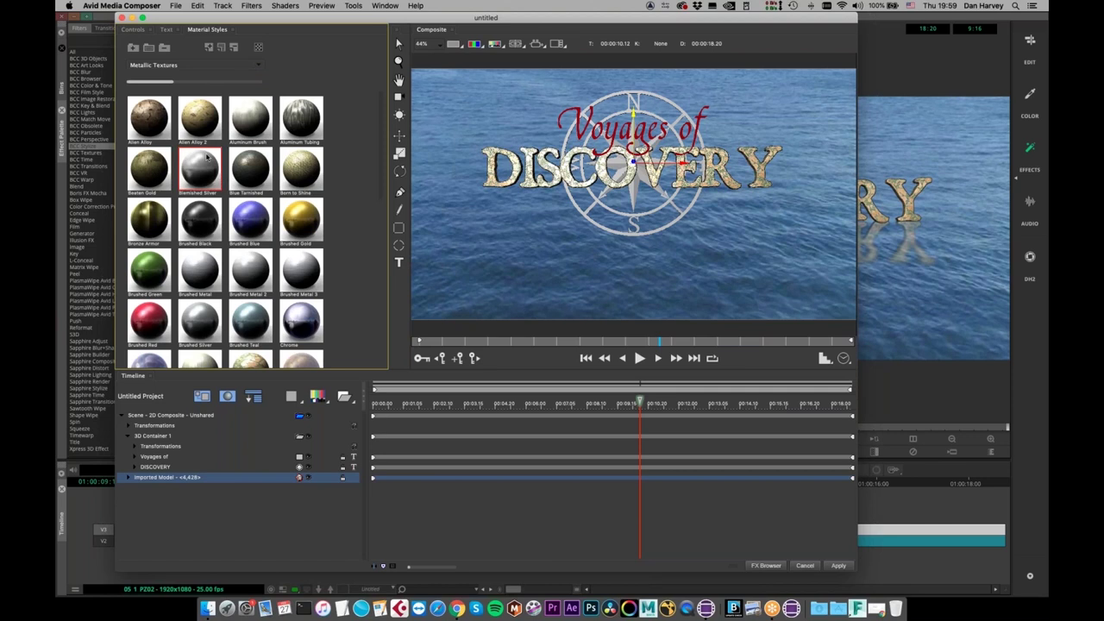
left_click(250, 317)
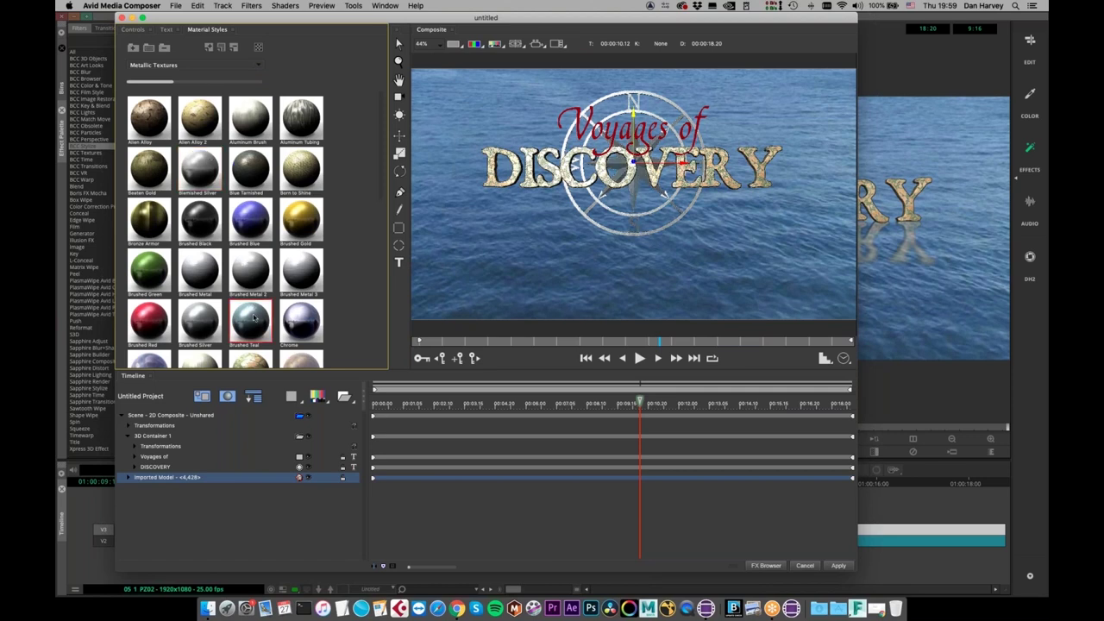
At the start of the timeline, set the compass's Spin Y interpolation to Linear and its value to 90°
left_click_drag(655, 342, 304, 362)
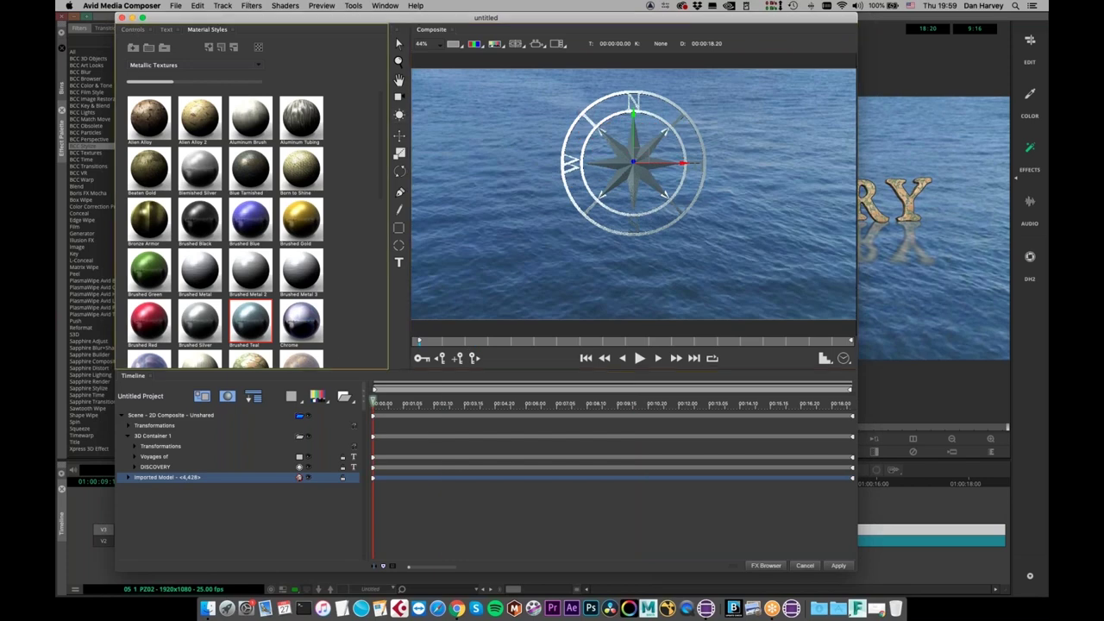
left_click(134, 46)
left_click(575, 325)
left_click(138, 30)
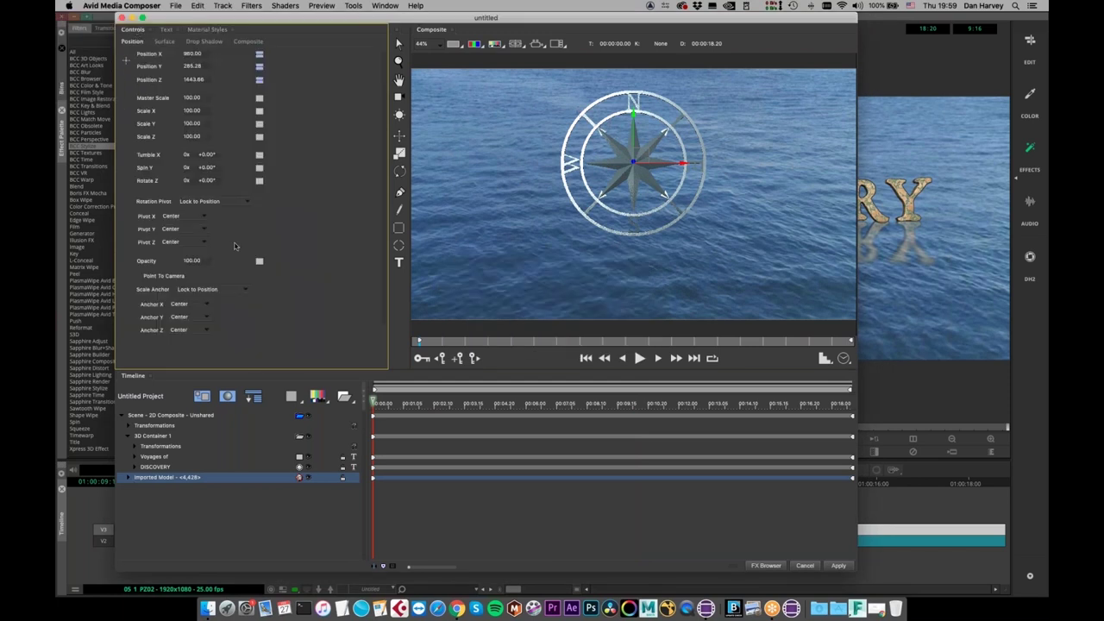
left_click(260, 168)
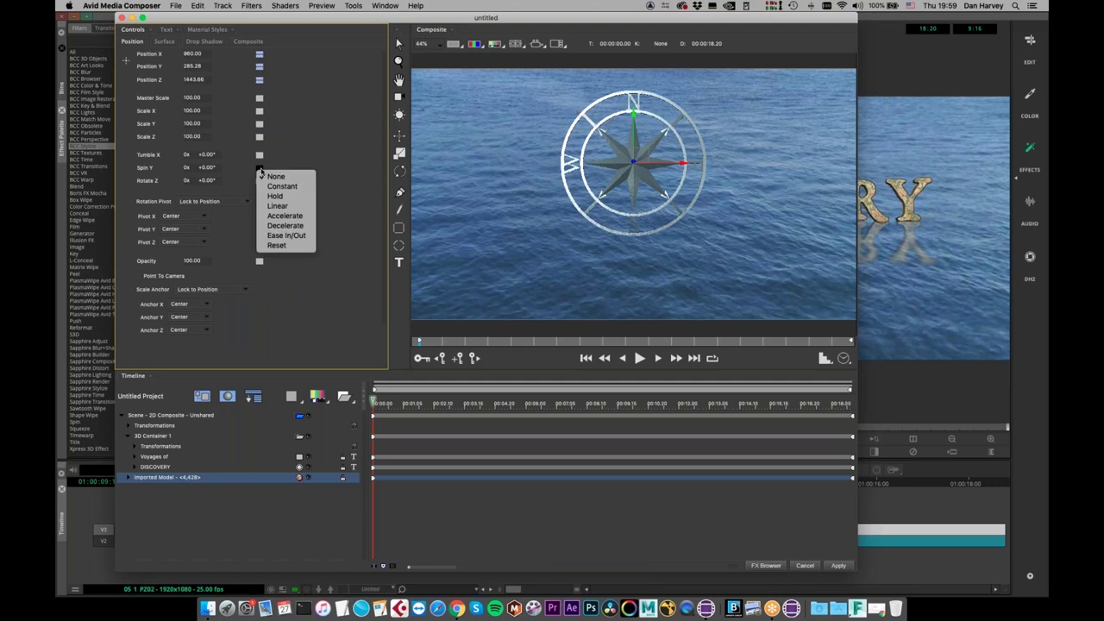
left_click(274, 206)
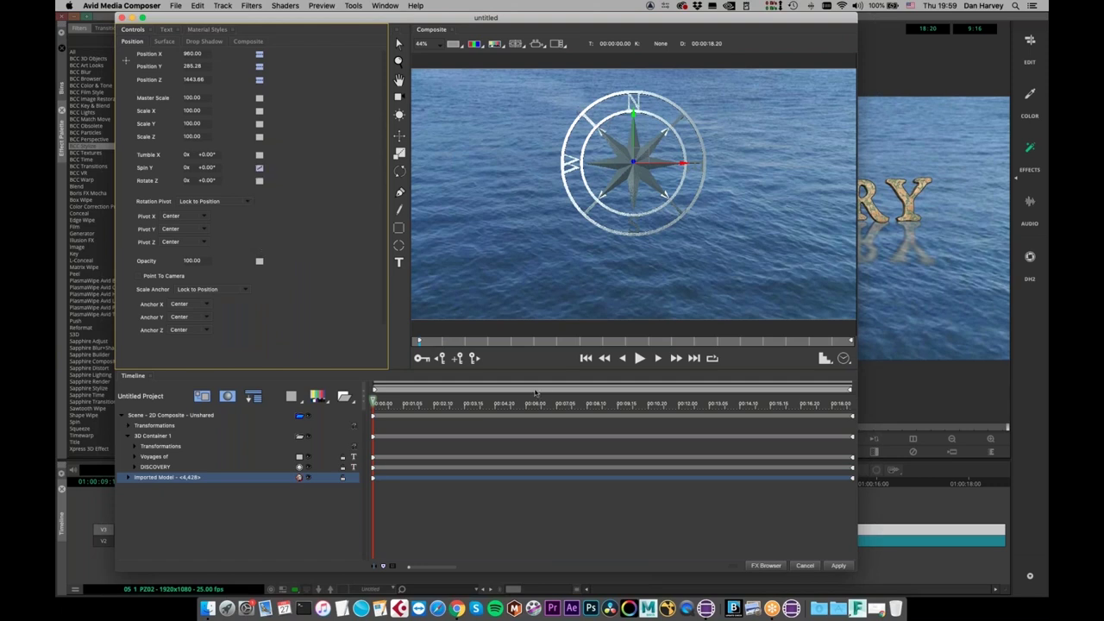
left_click_drag(208, 168, 212, 167)
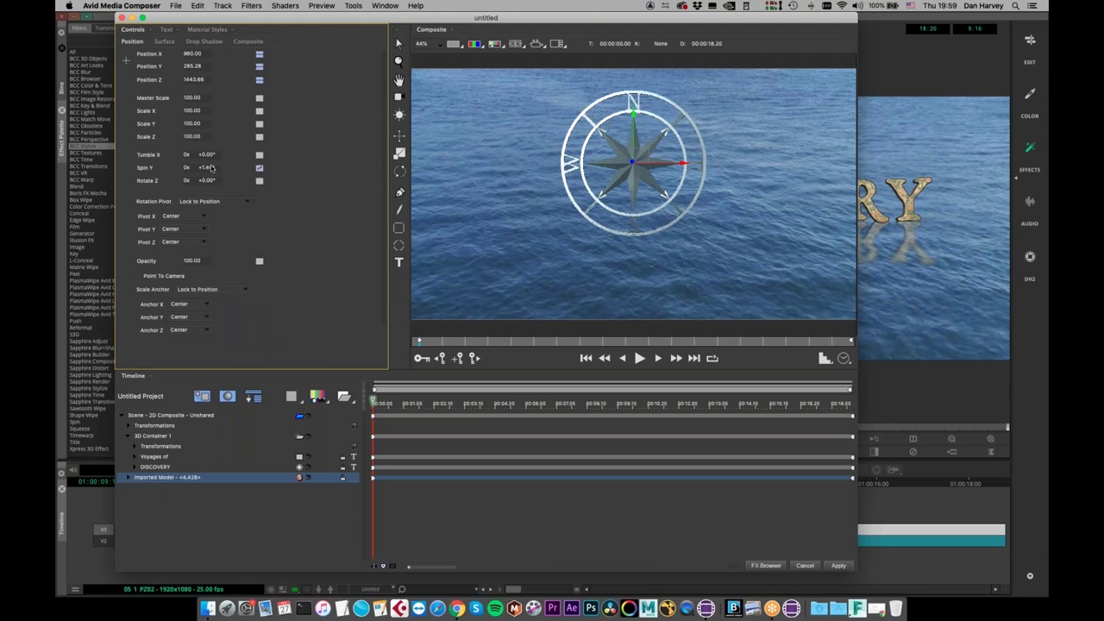
double_click(211, 168)
type("90")
key("Return")
At about 00:00:04.24, set the compass's Spin Y to 0°
left_click_drag(507, 343, 529, 352)
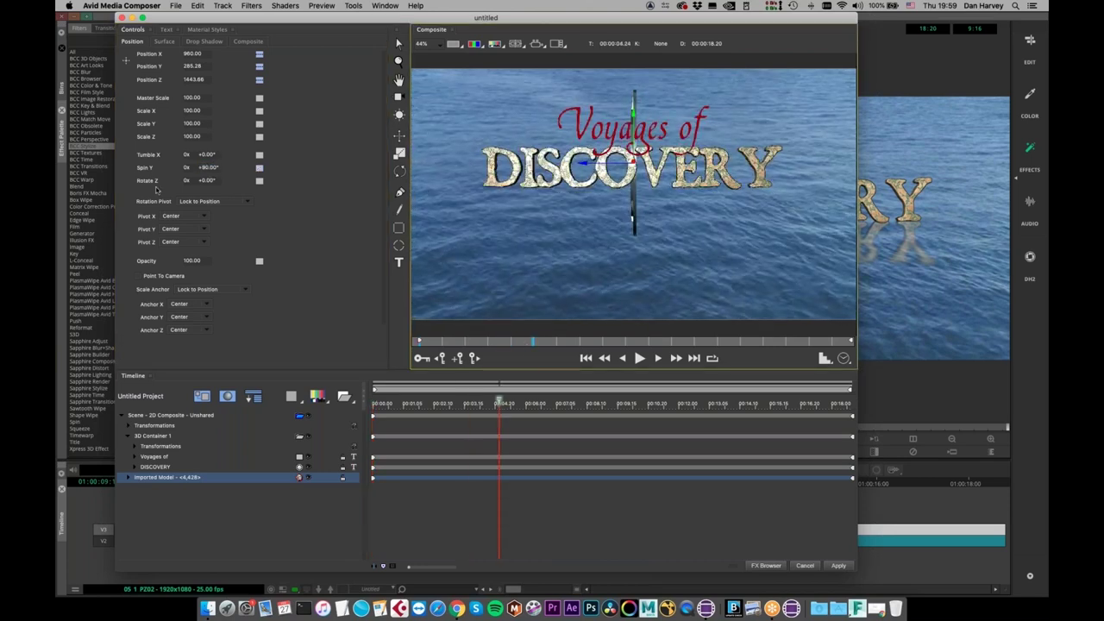
double_click(210, 168)
type("0")
key("Return")
Scrub through the compass animation, apply the title changes, and review the result with its reflection
left_click_drag(530, 343, 853, 341)
left_click(839, 566)
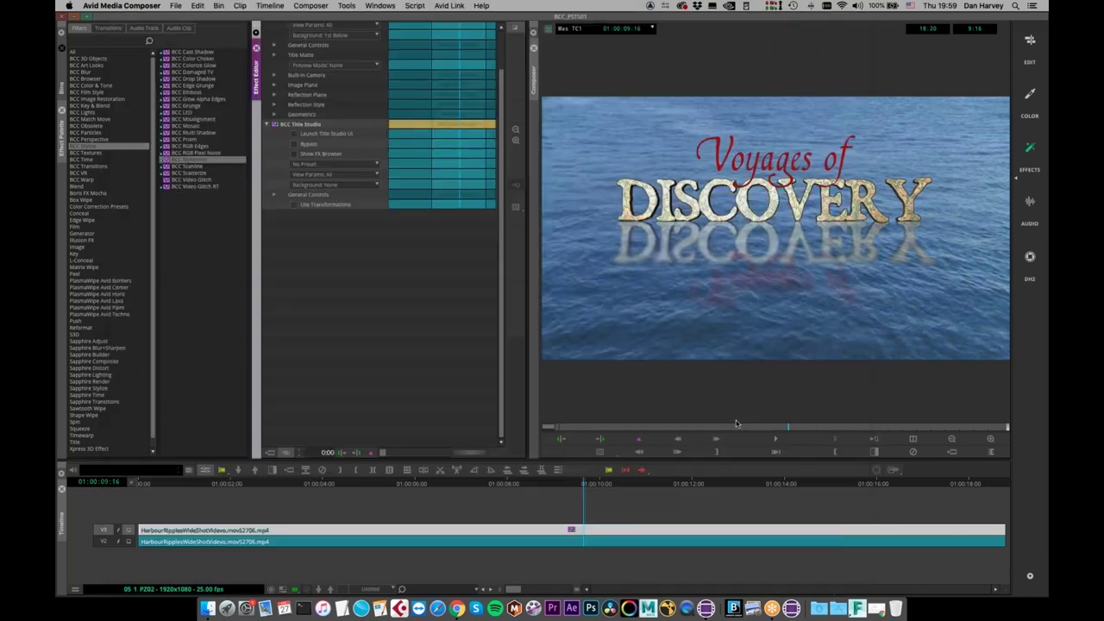
left_click_drag(538, 446, 635, 446)
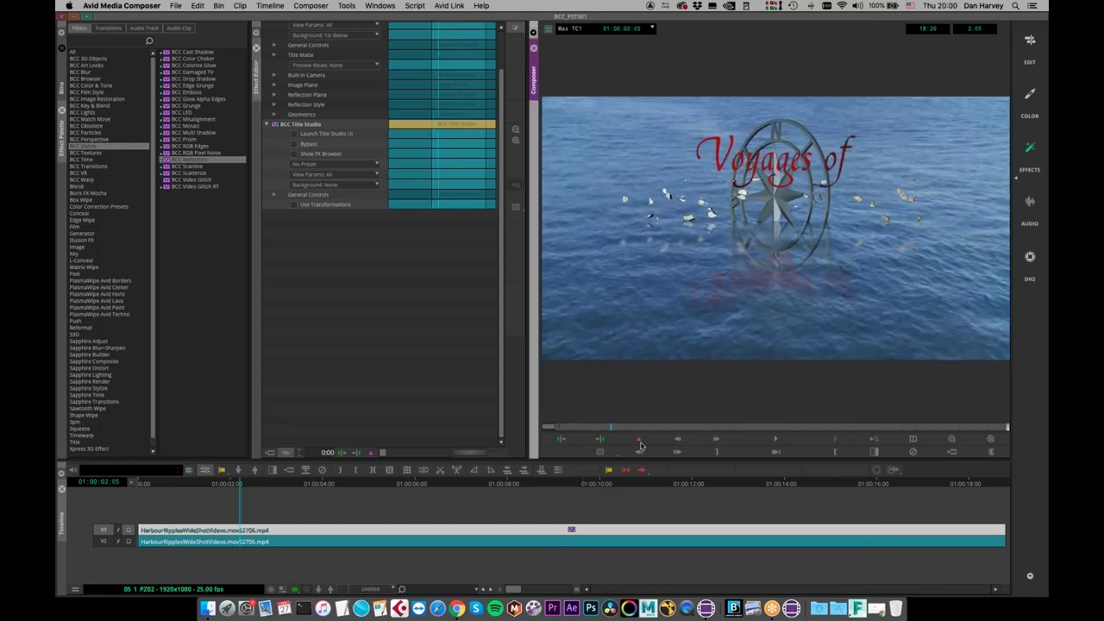
left_click_drag(707, 438, 709, 437)
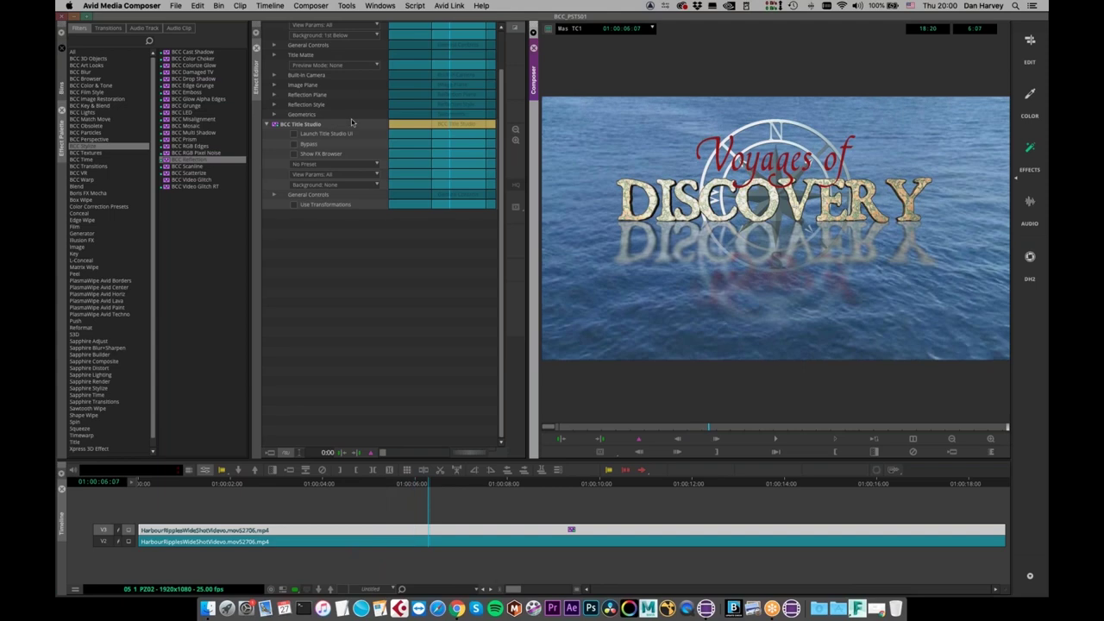
Enable Auto-Fit Reflection for the reflection plane and scrub through the clip to check it
left_click(274, 124)
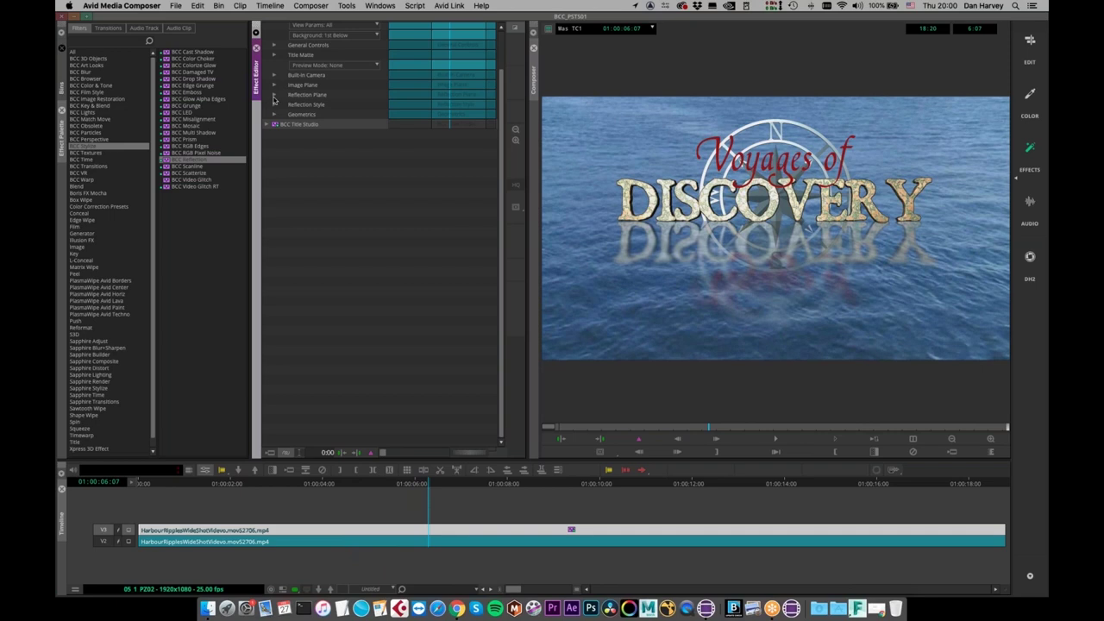
left_click(274, 95)
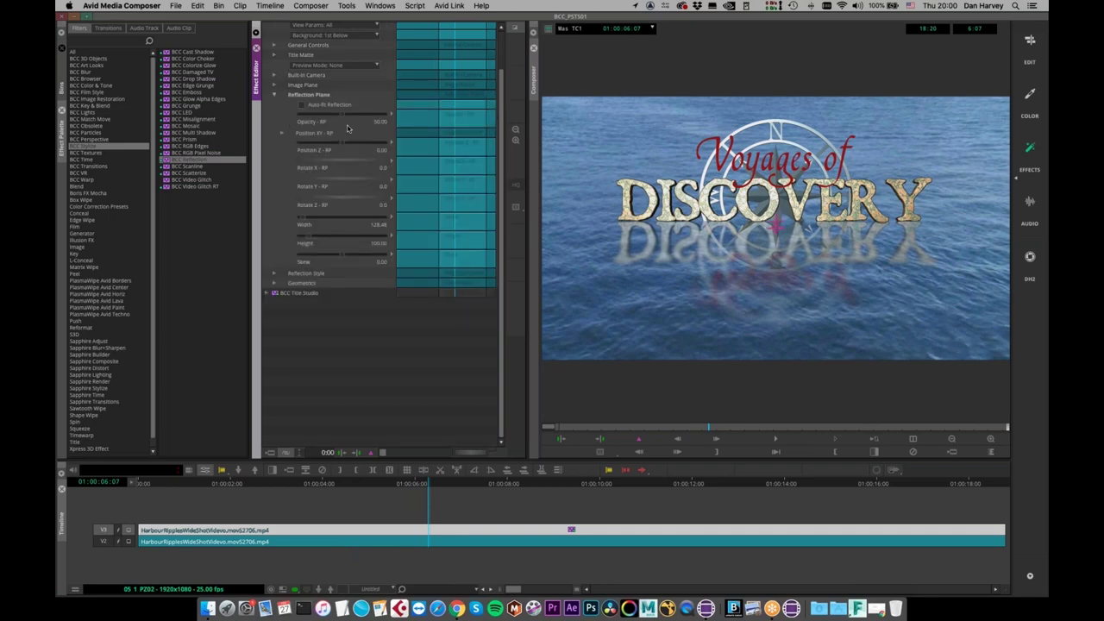
left_click(302, 105)
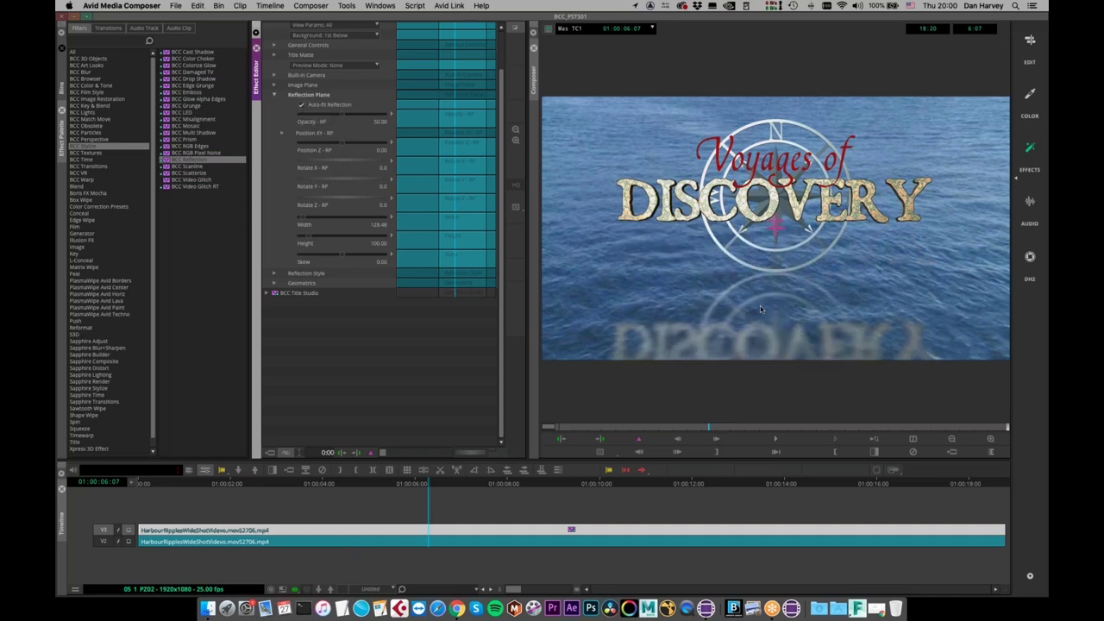
left_click_drag(564, 428, 944, 410)
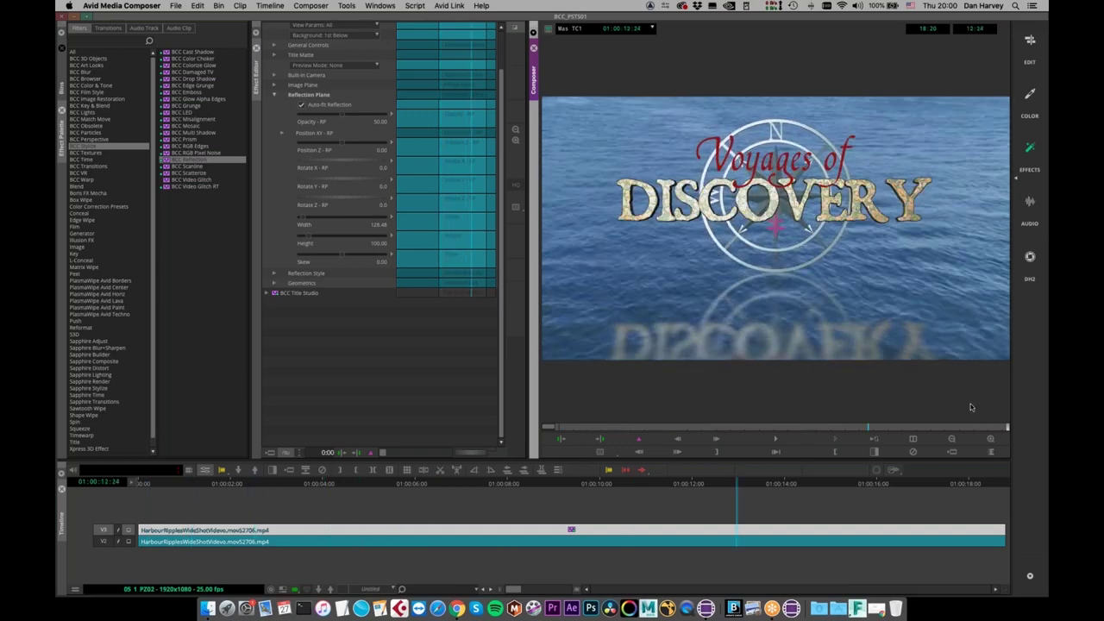